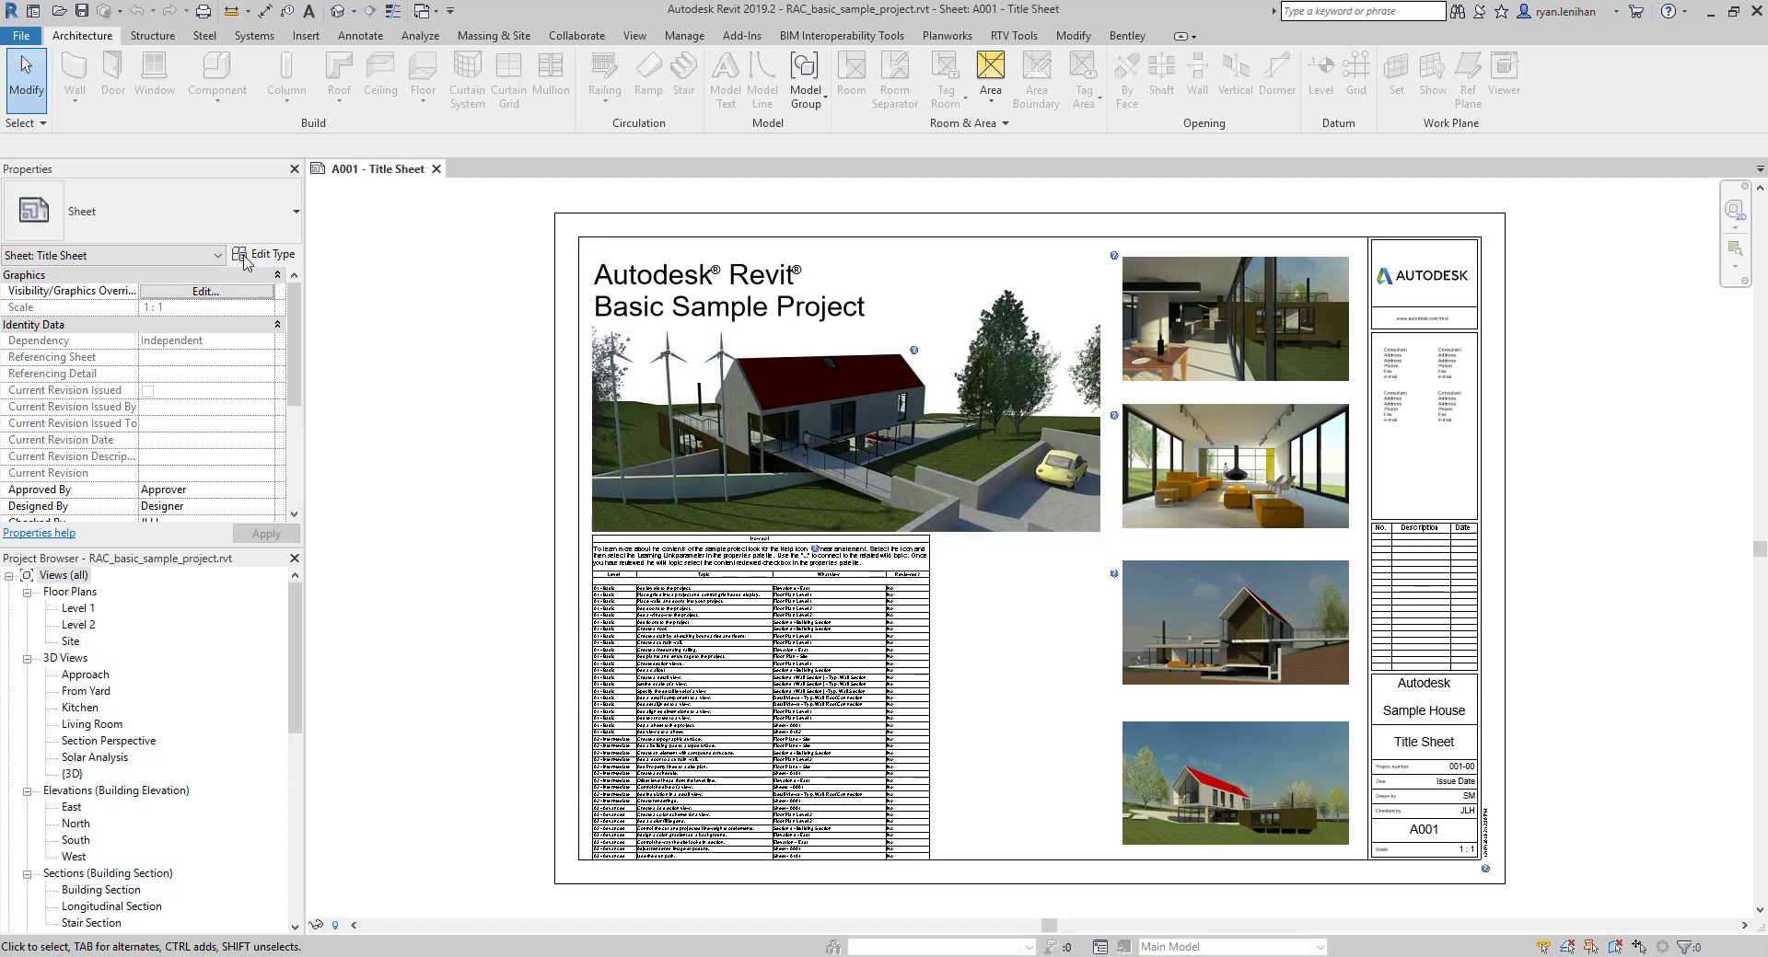
Step: Start a DWF export of the sheets in the model and review its DWF properties and project information settings
{"action": "left_click", "coordinate": [21, 35]}
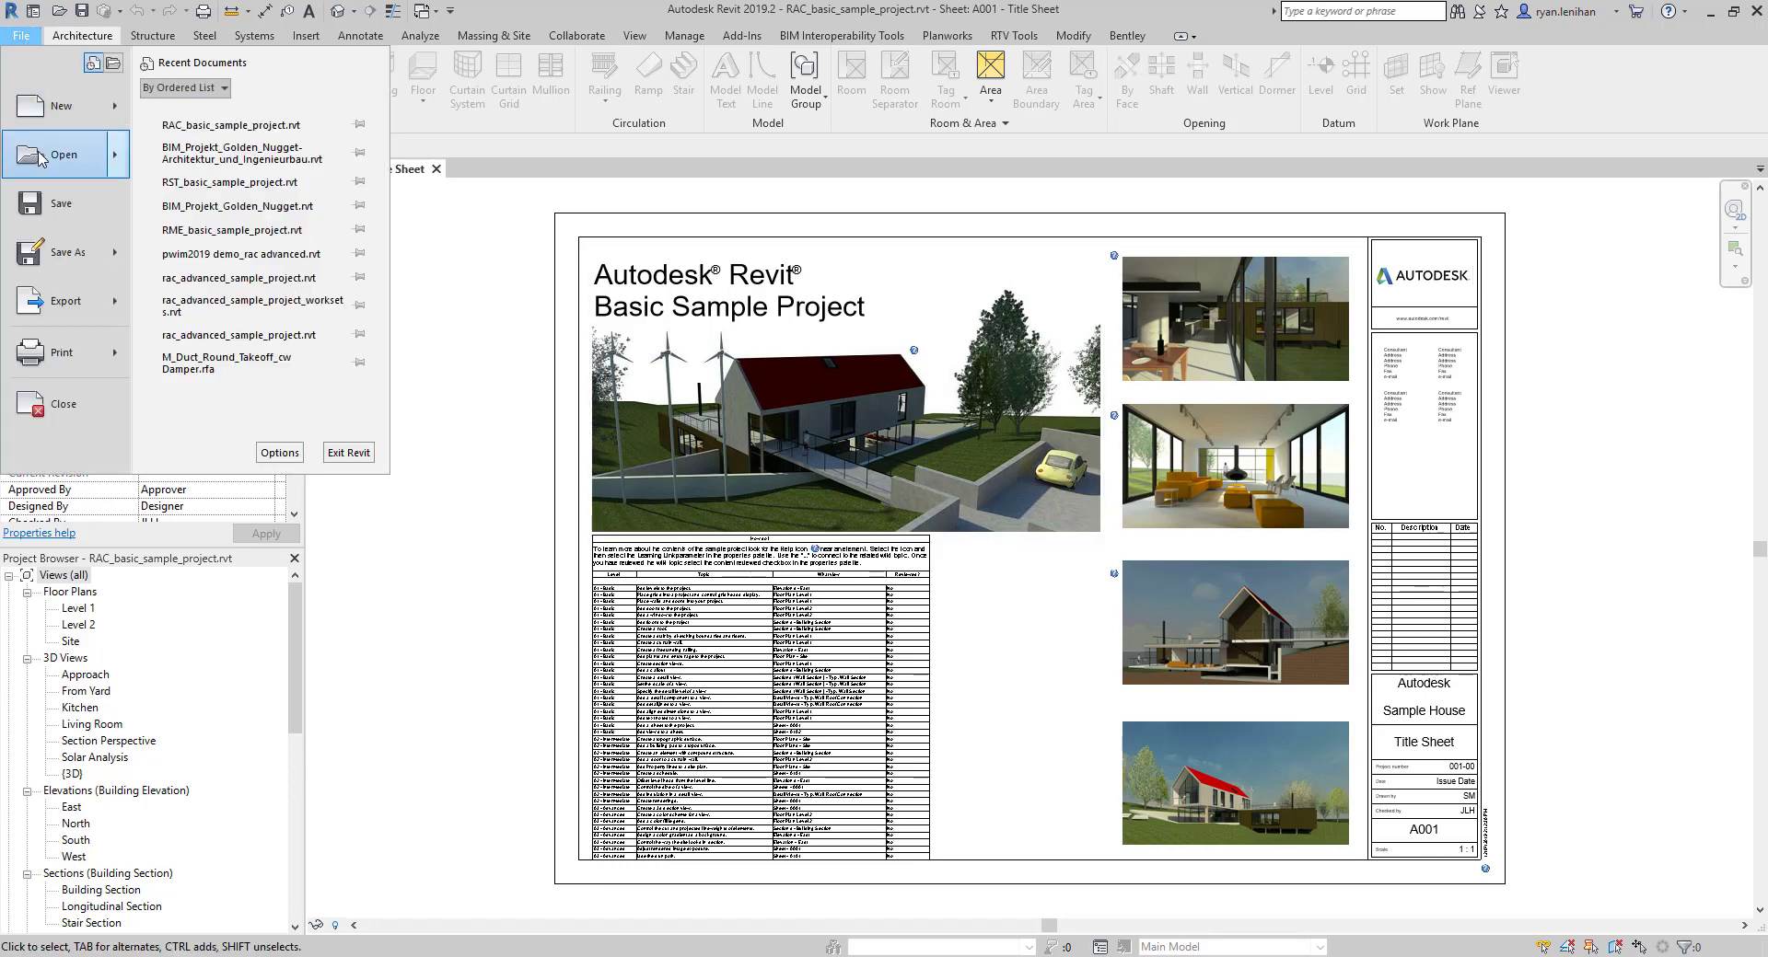
{"action": "mouse_move", "coordinate": [89, 318]}
{"action": "left_click", "coordinate": [199, 172]}
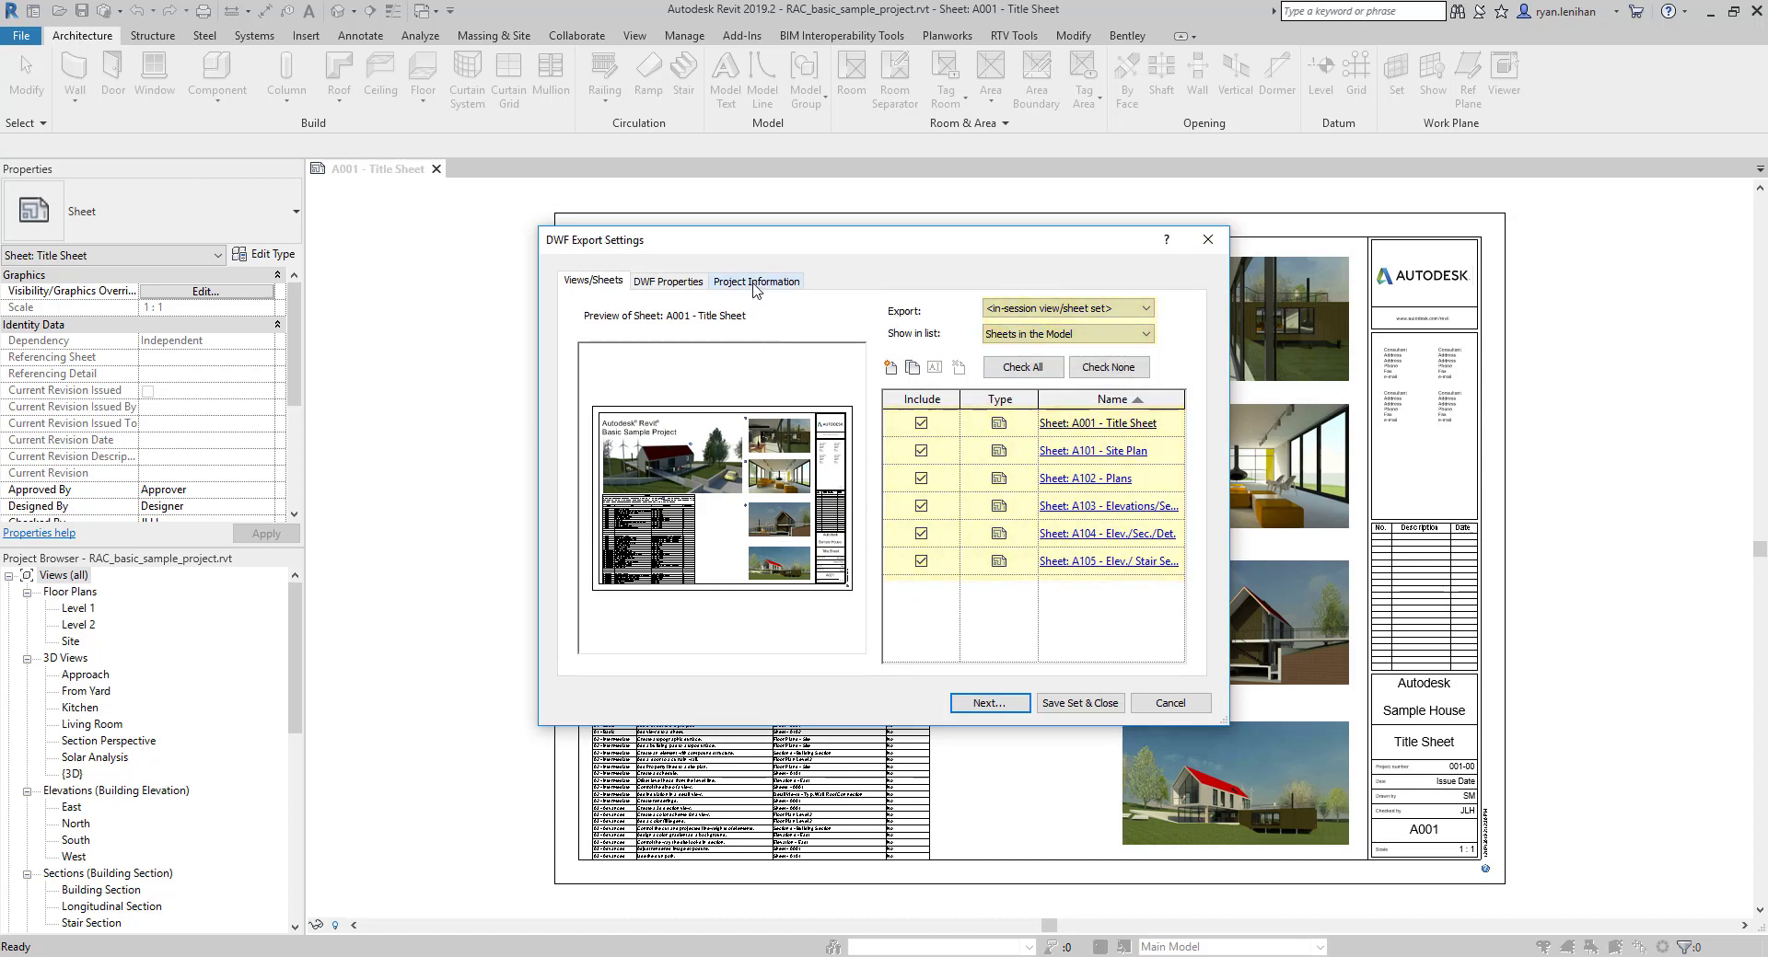
{"action": "left_click", "coordinate": [668, 281]}
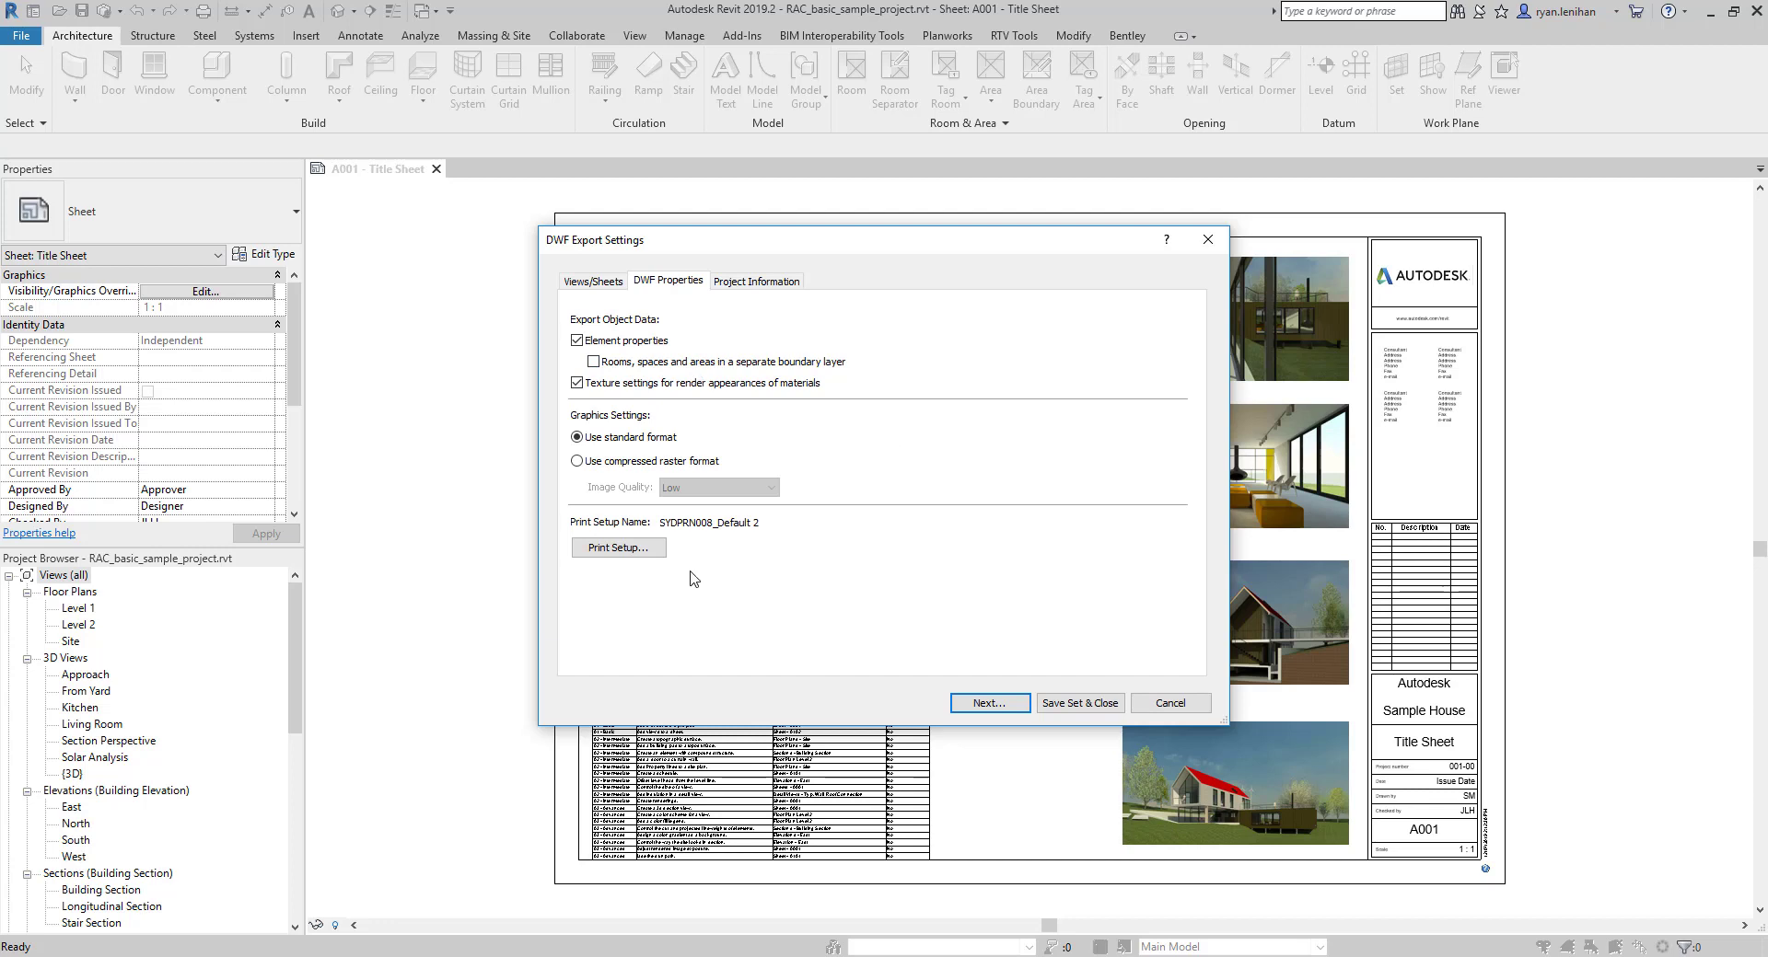
{"action": "left_click", "coordinate": [633, 545]}
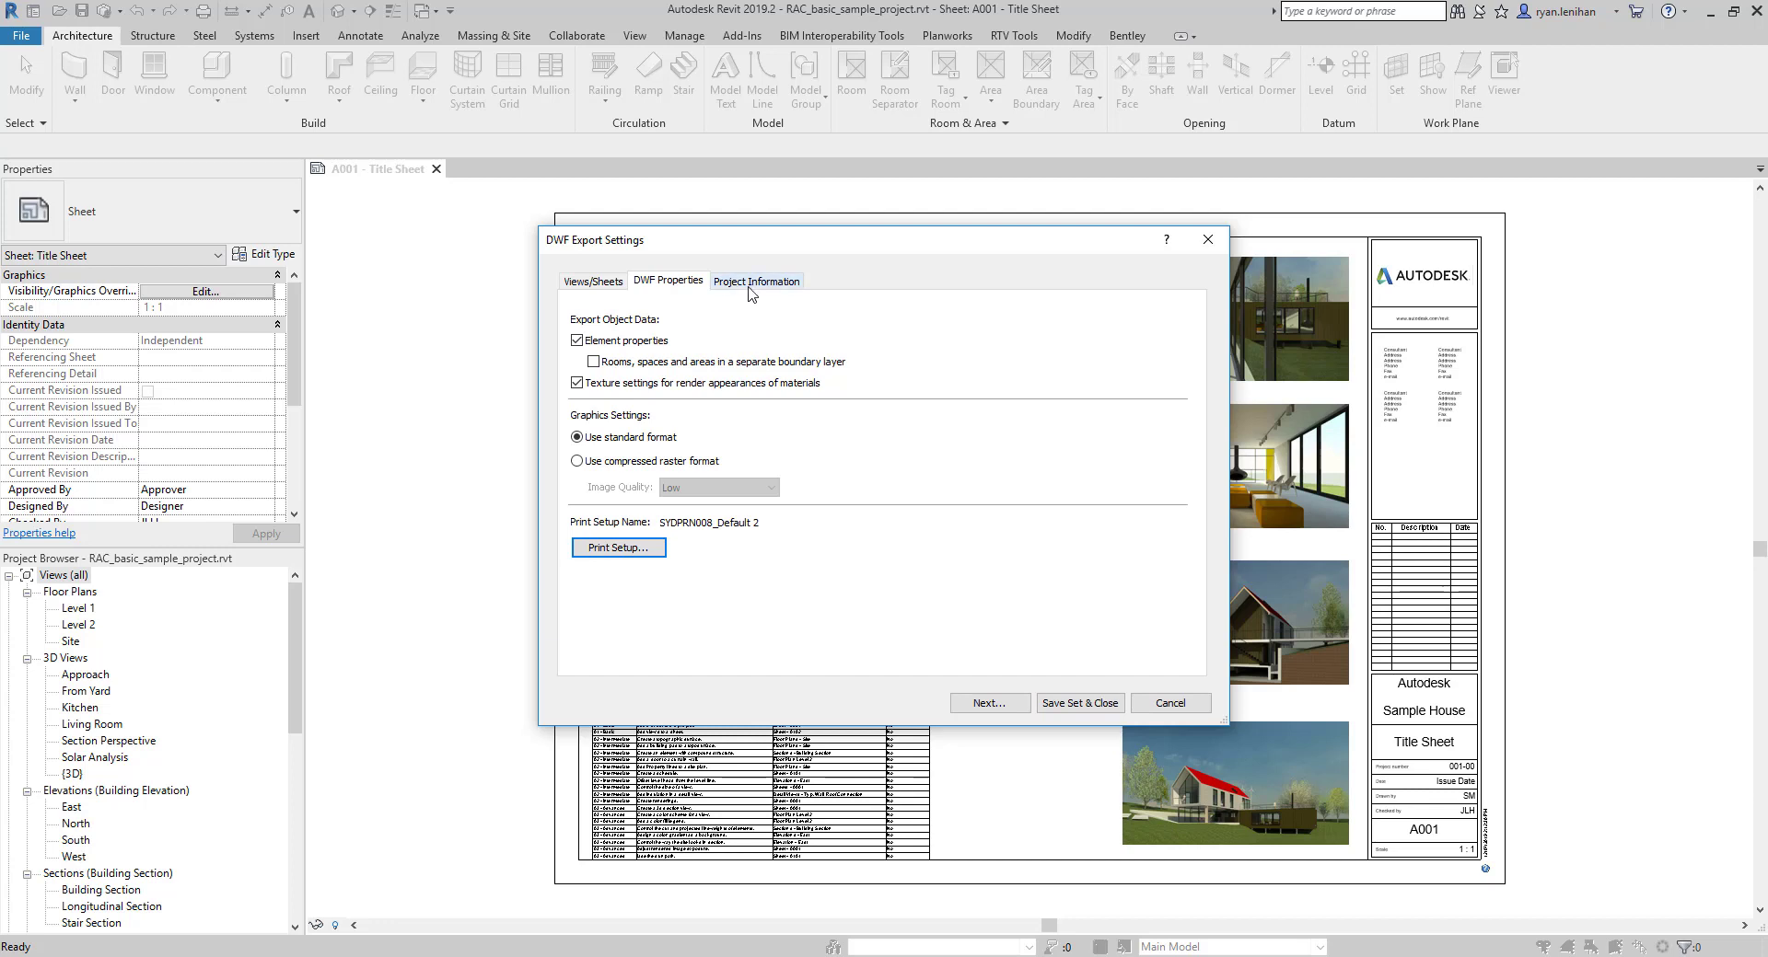
{"action": "left_click", "coordinate": [750, 283]}
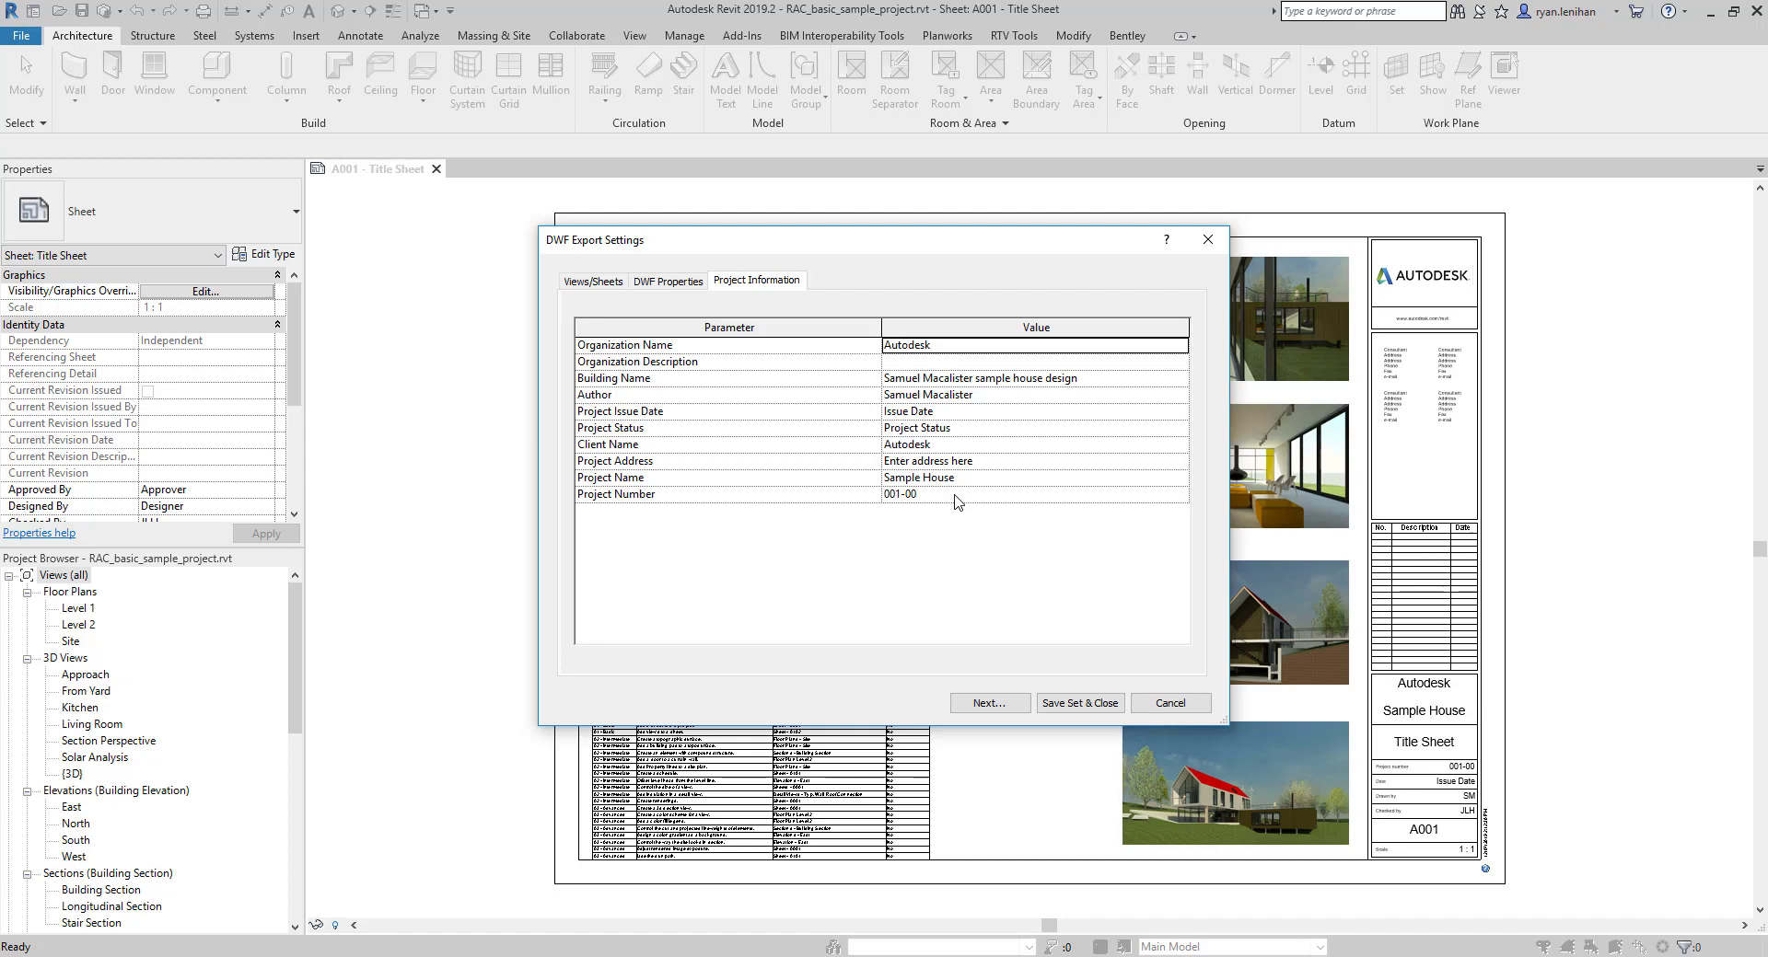
{"action": "left_click", "coordinate": [593, 282]}
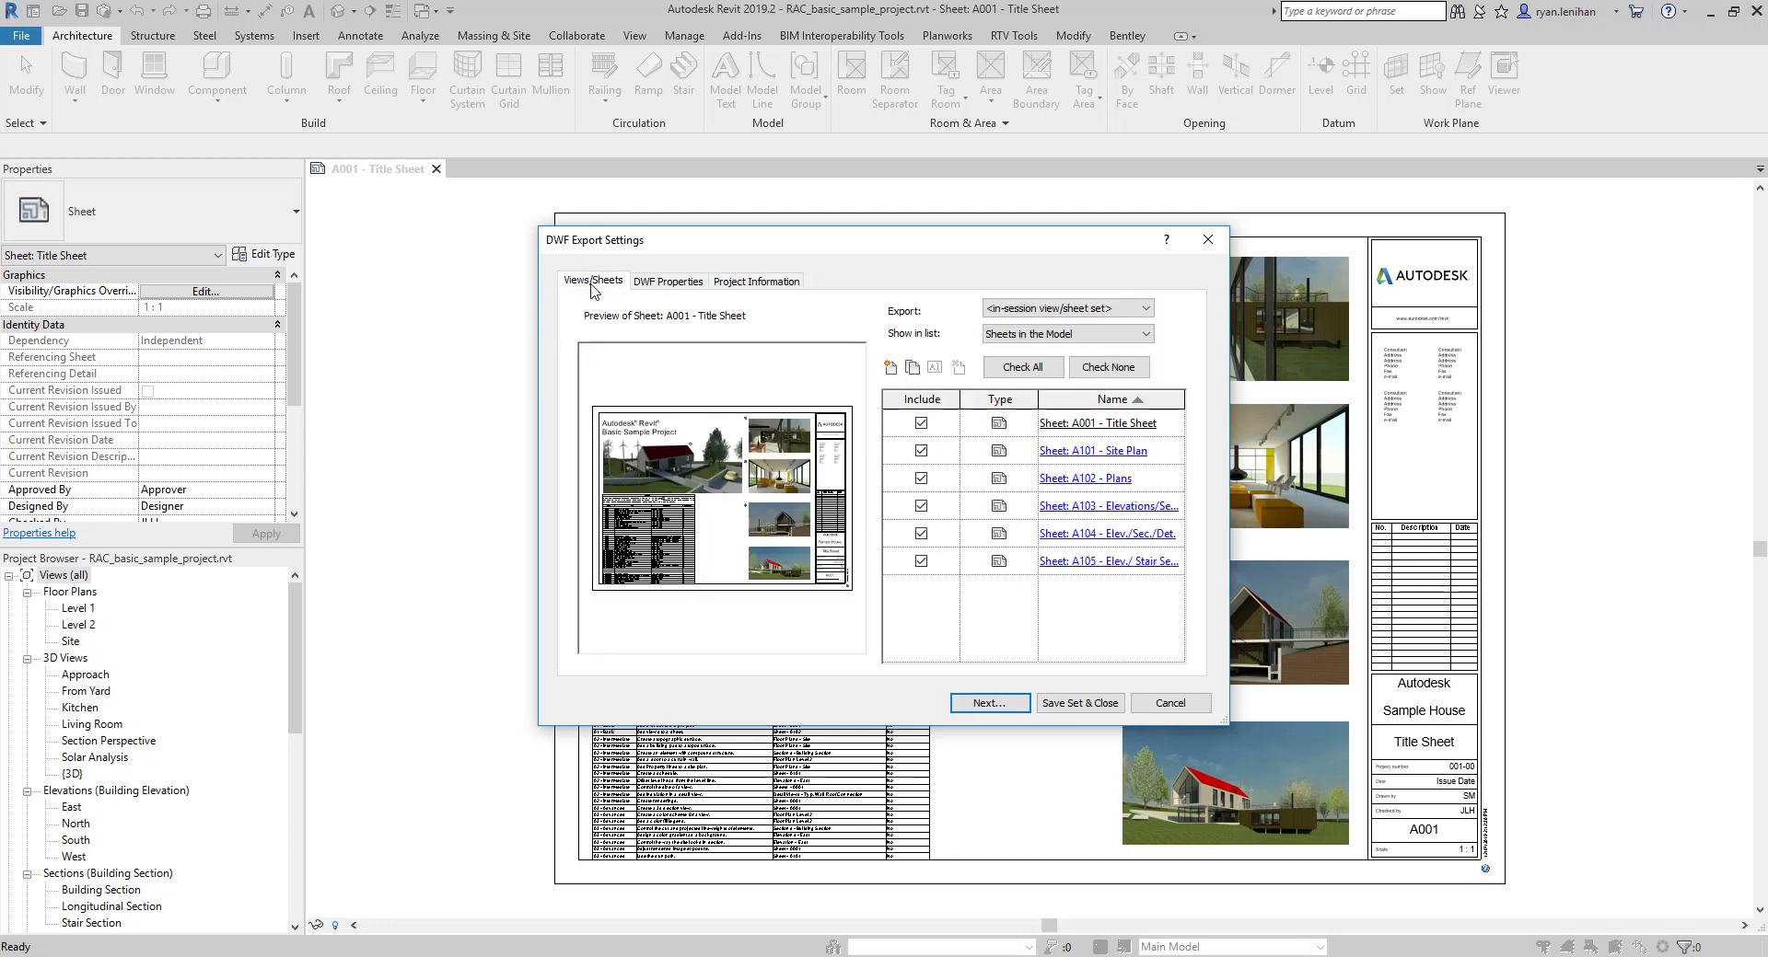
Step: Export the six selected sheets as the DWFx file RAC_basic_sample_project into the 06_design review demo folder
{"action": "left_click", "coordinate": [1736, 898]}
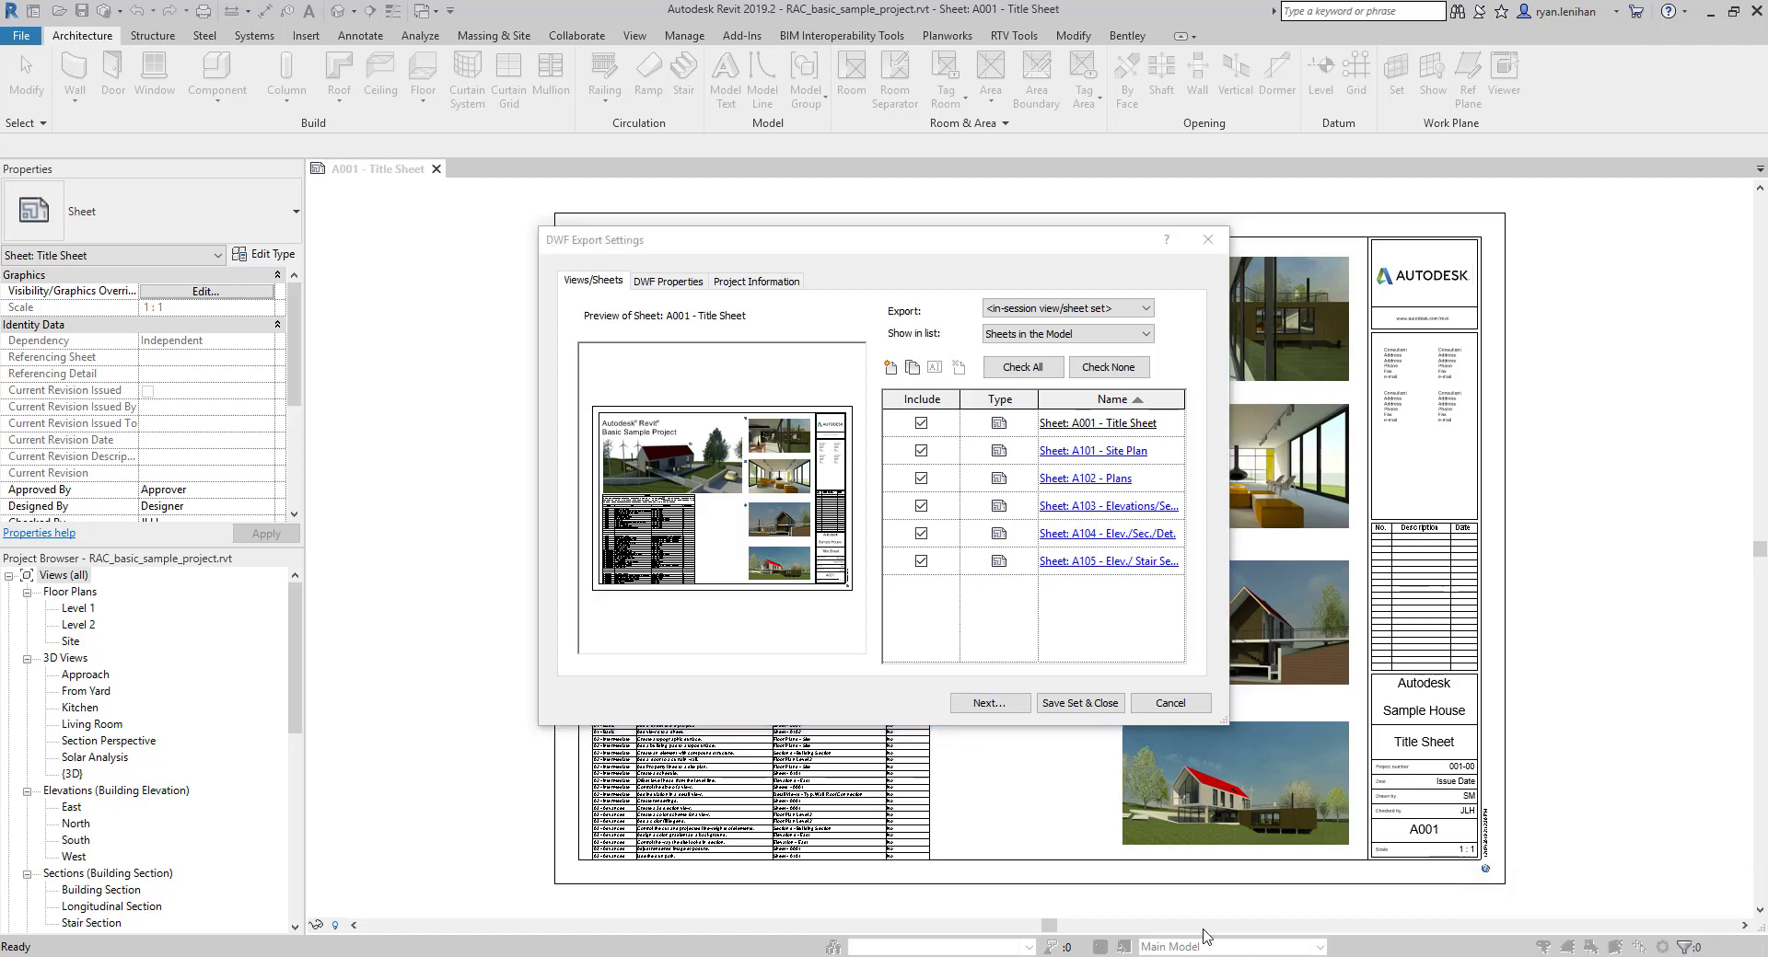
{"action": "left_click", "coordinate": [989, 703]}
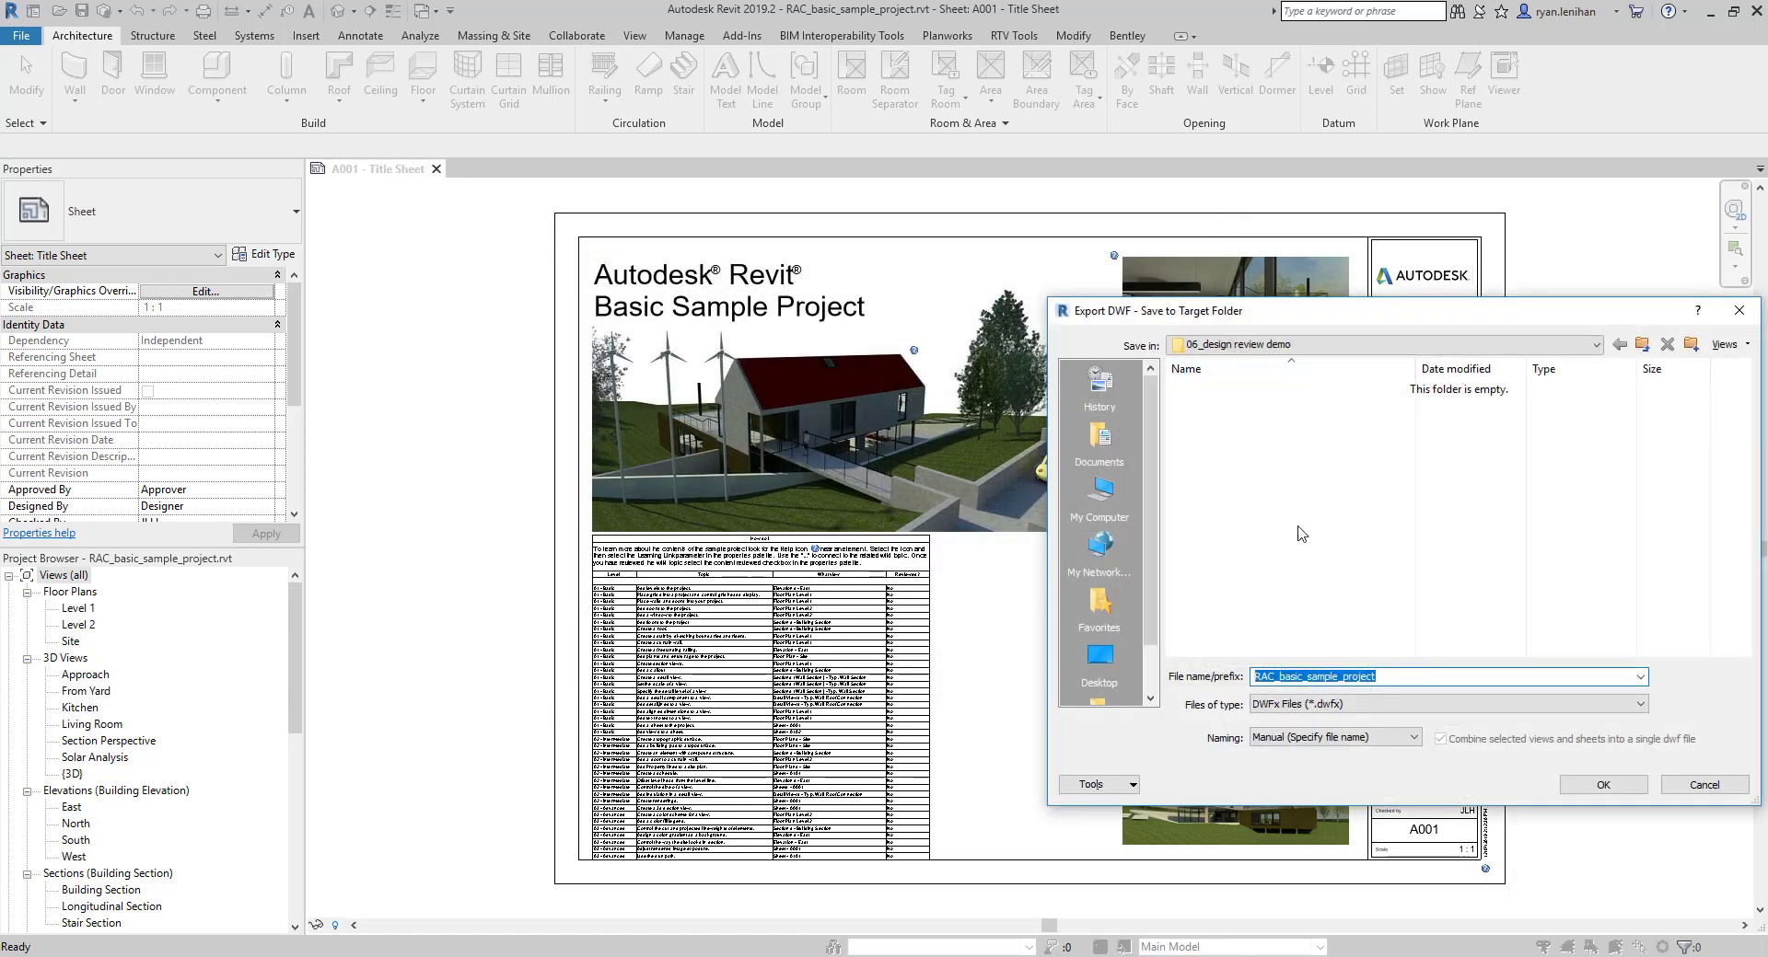
{"action": "left_click", "coordinate": [1603, 790]}
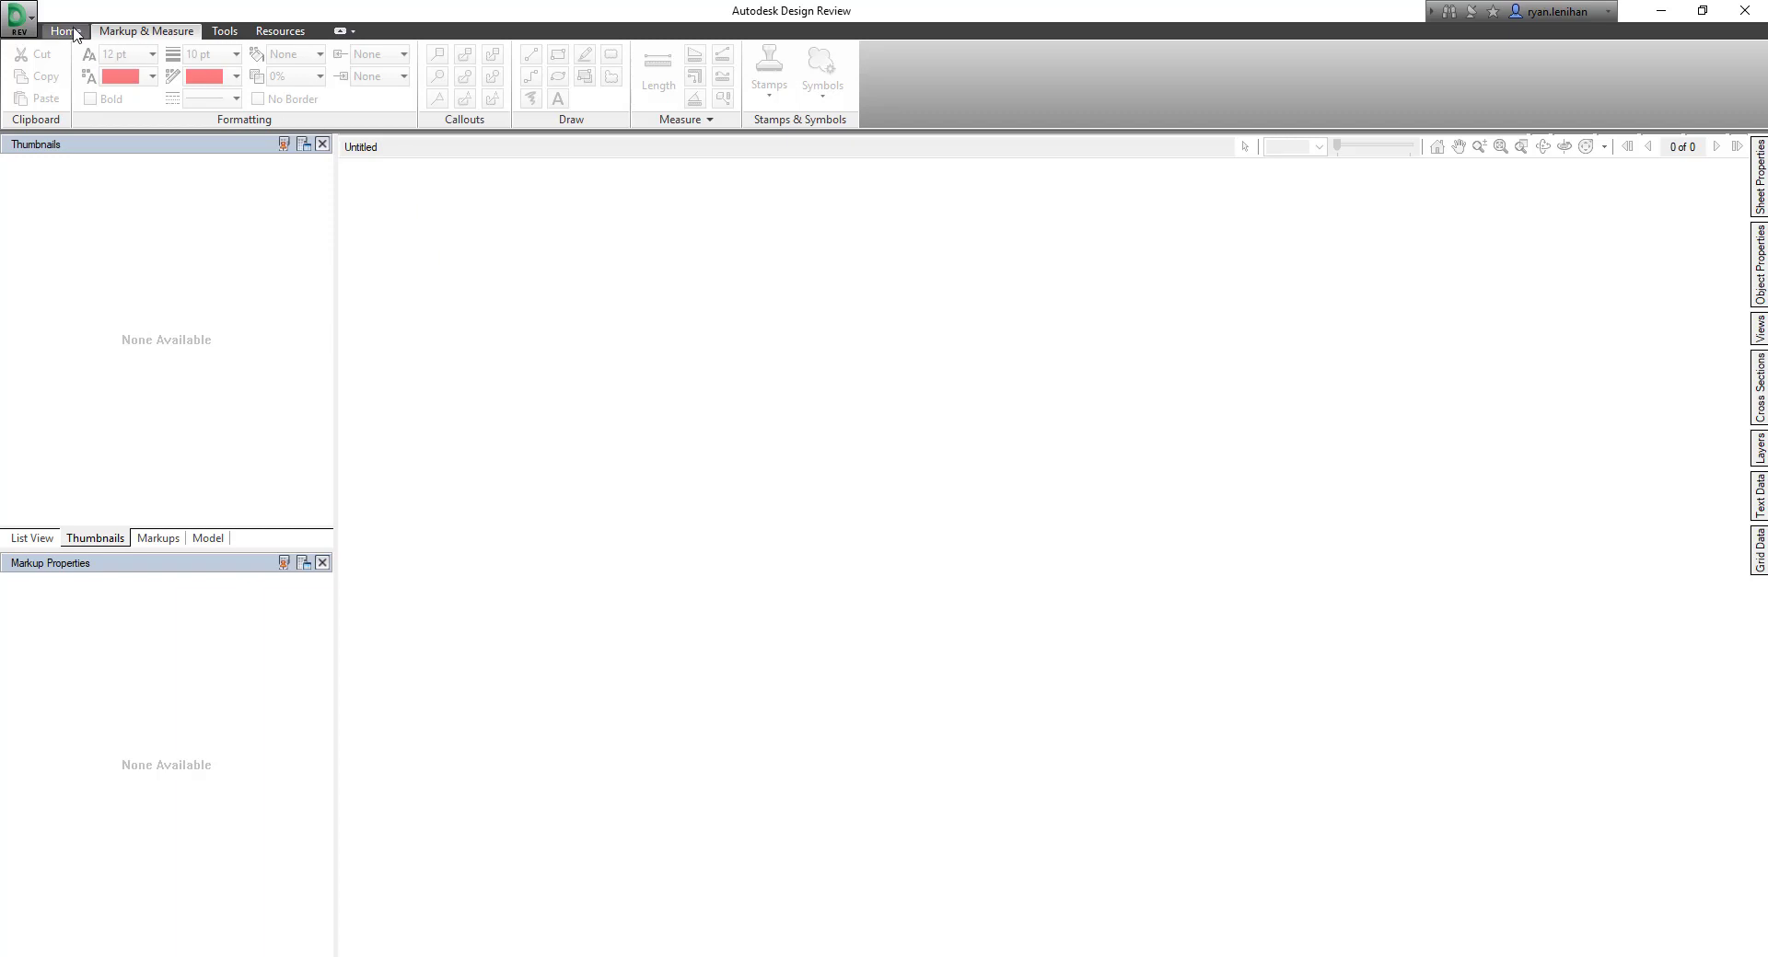
Step: Switch to Autodesk Design Review and open the recent document RAC_basic_sample_project.dwfx
{"action": "left_click", "coordinate": [30, 22]}
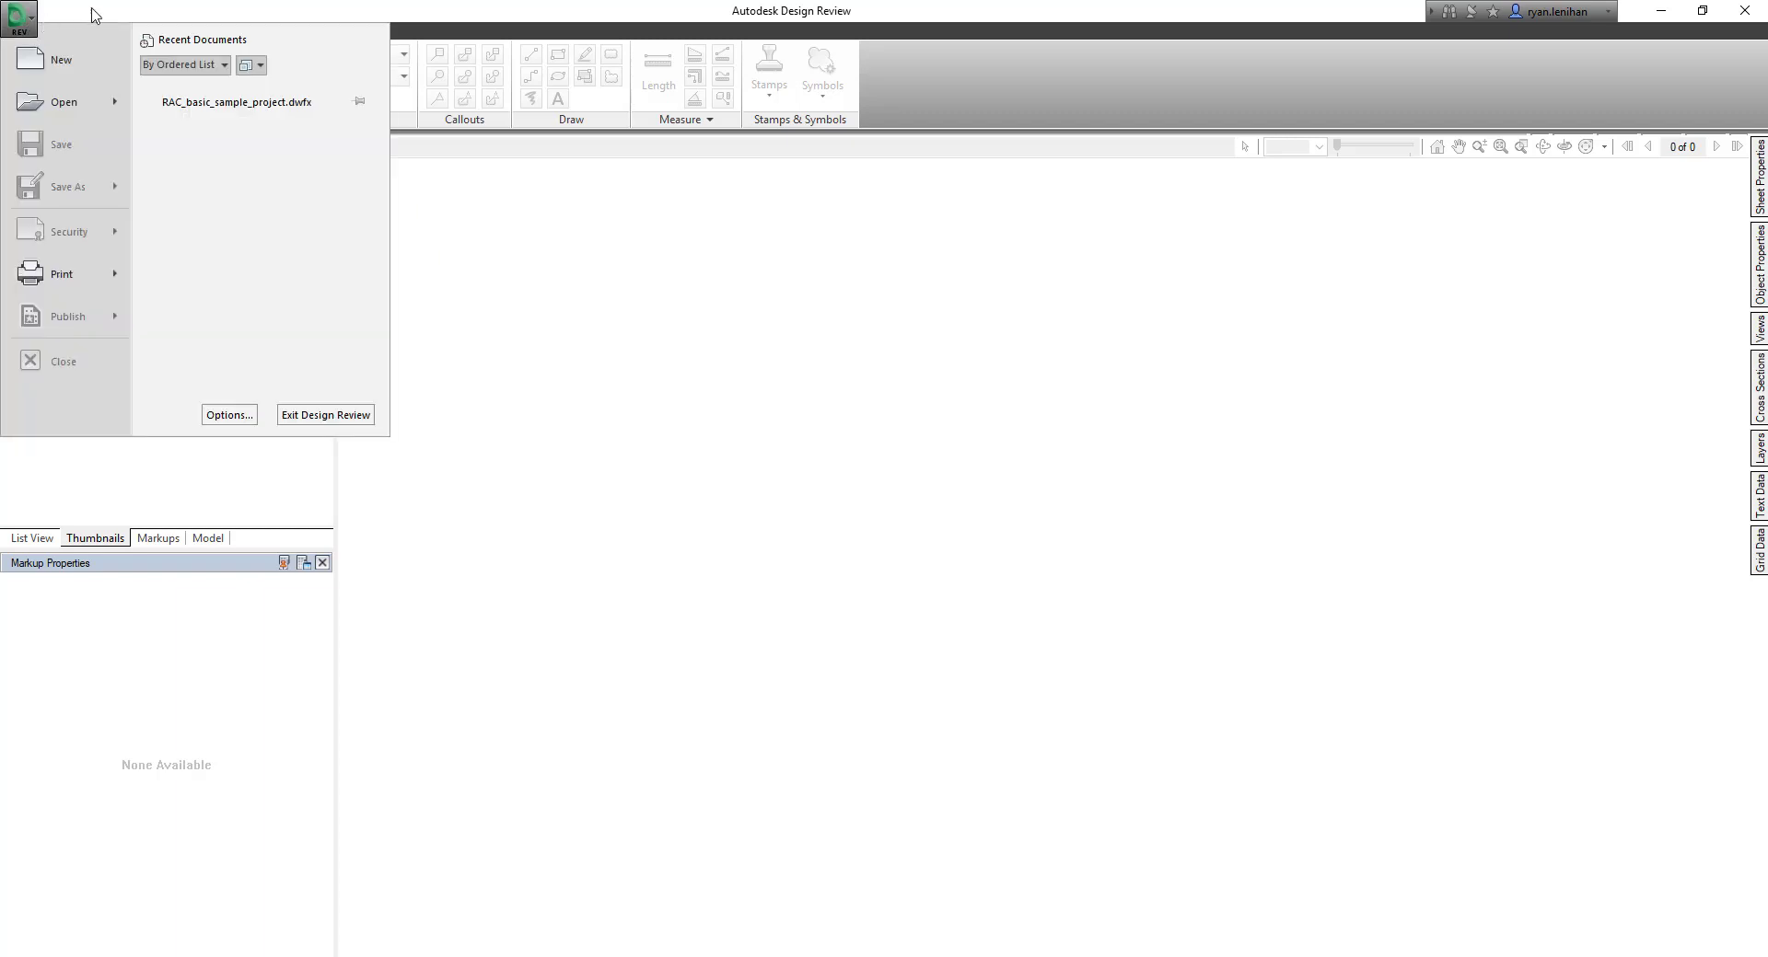
{"action": "left_click", "coordinate": [214, 103]}
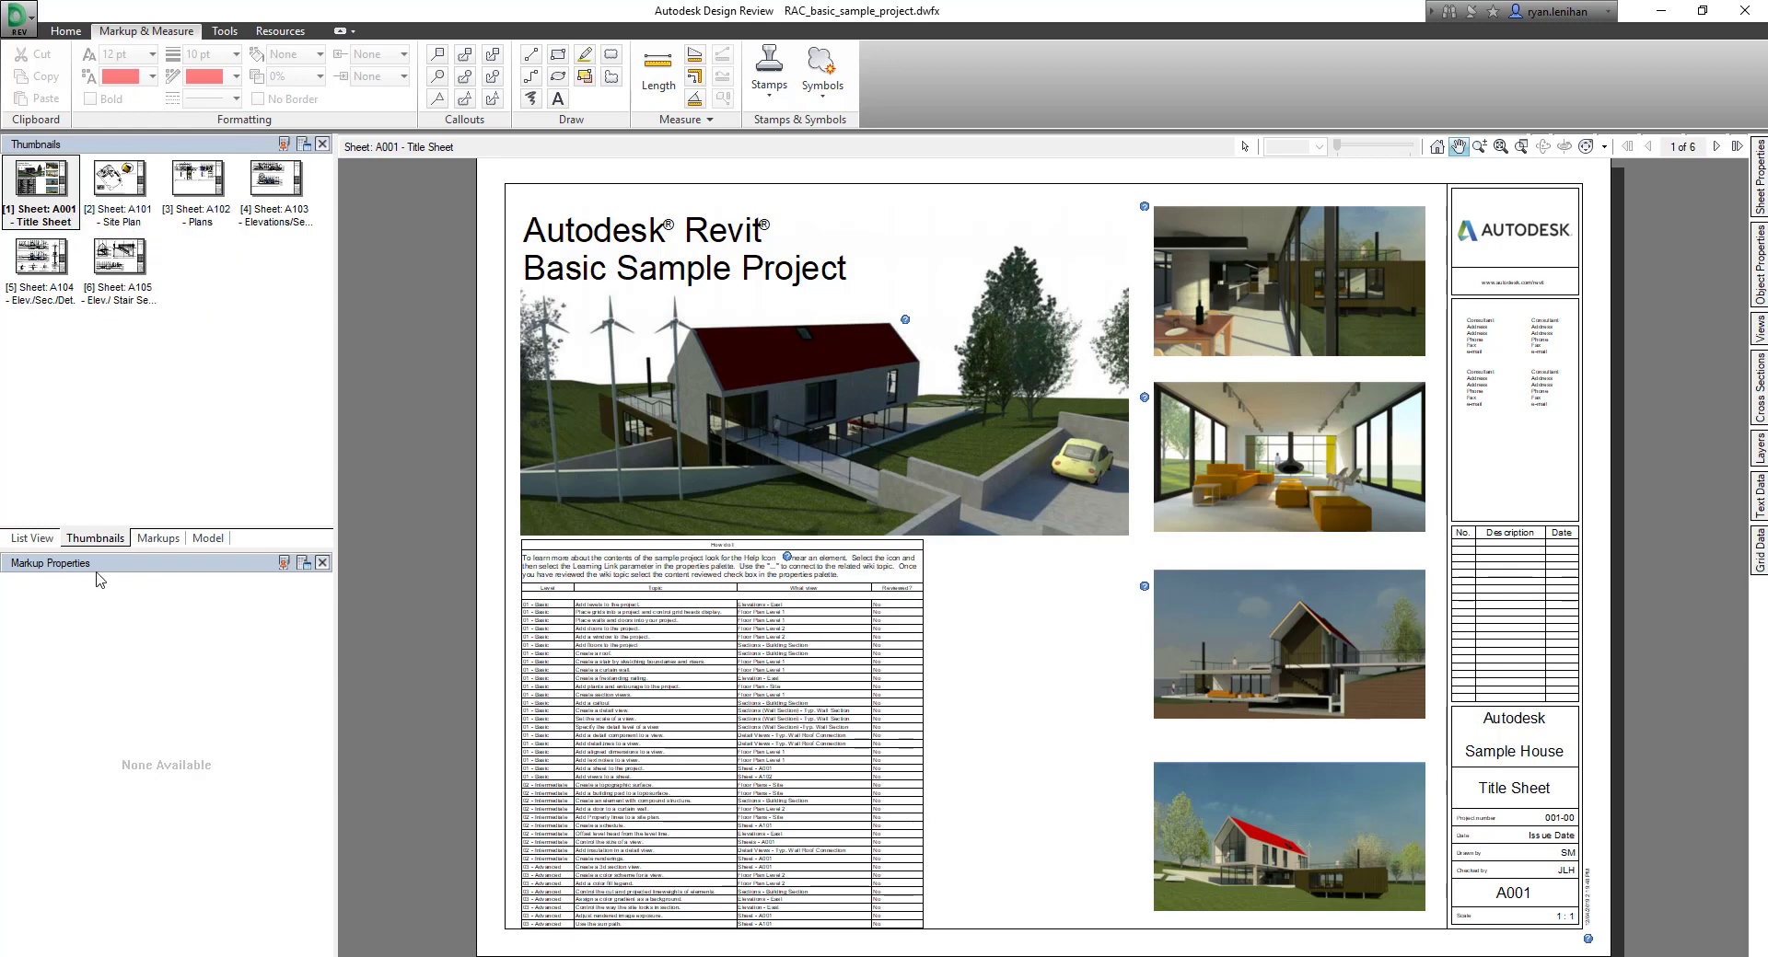
Step: Browse sheets A105, A102 and A001 as thumbnails and as a list, and check the document's markup and model listings
{"action": "left_click", "coordinate": [132, 276]}
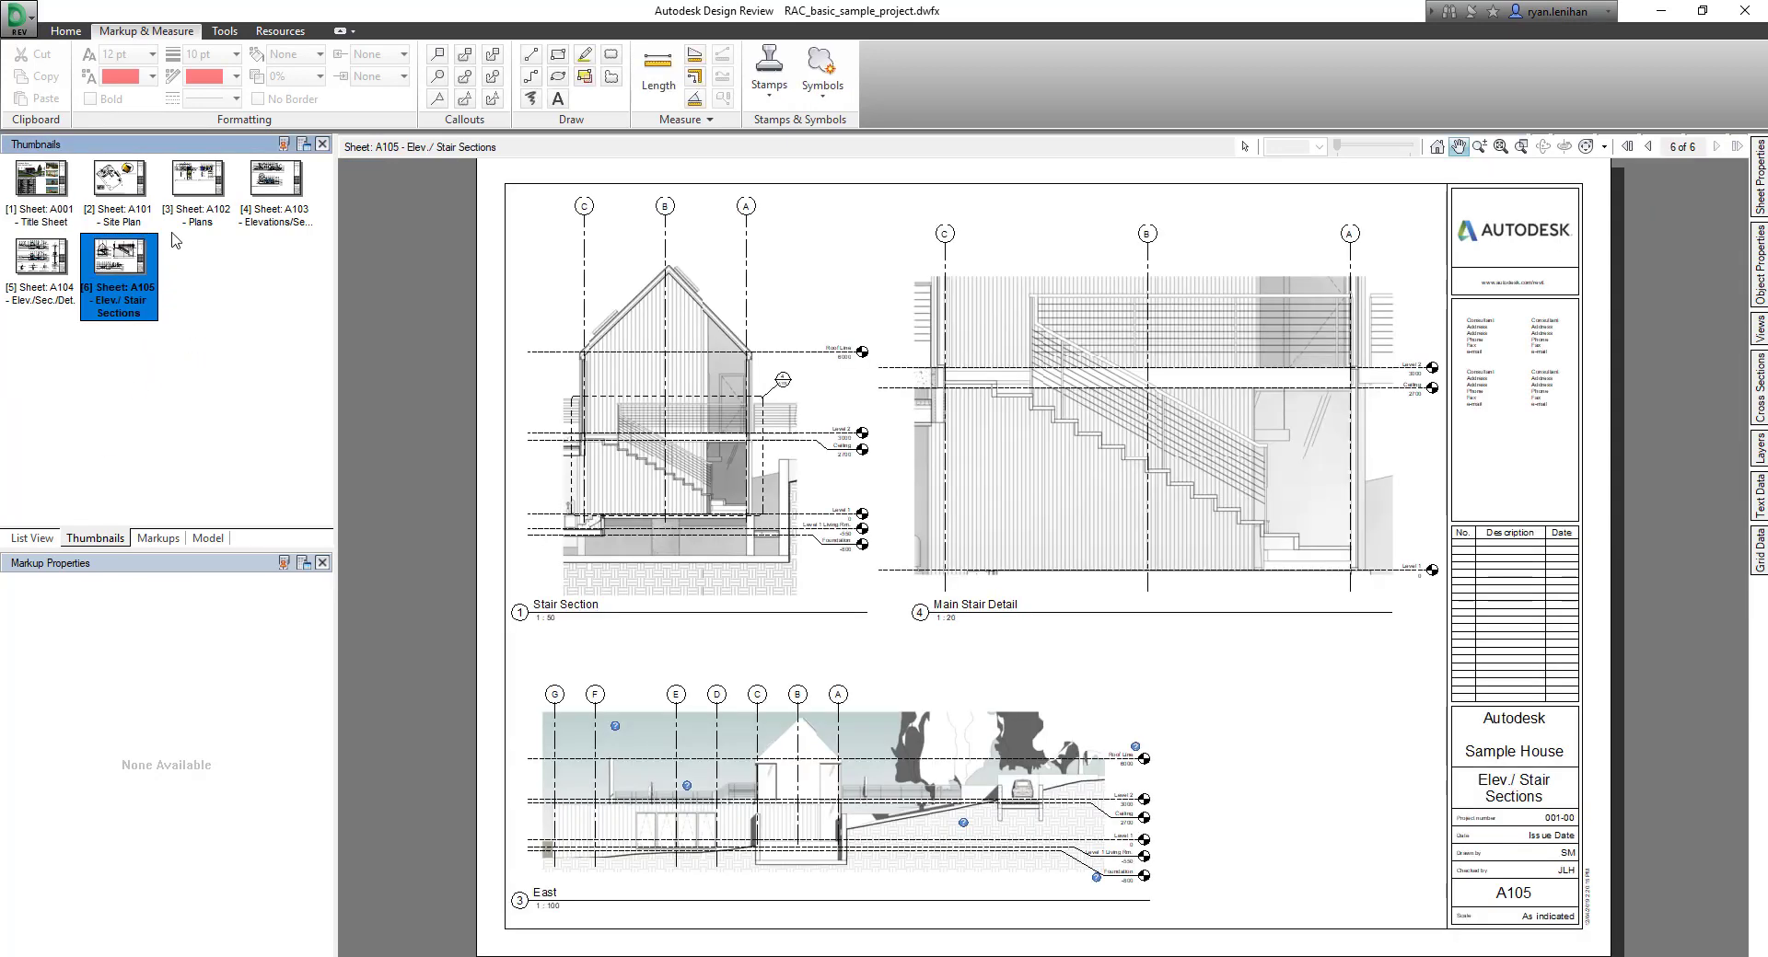
{"action": "left_click", "coordinate": [192, 203]}
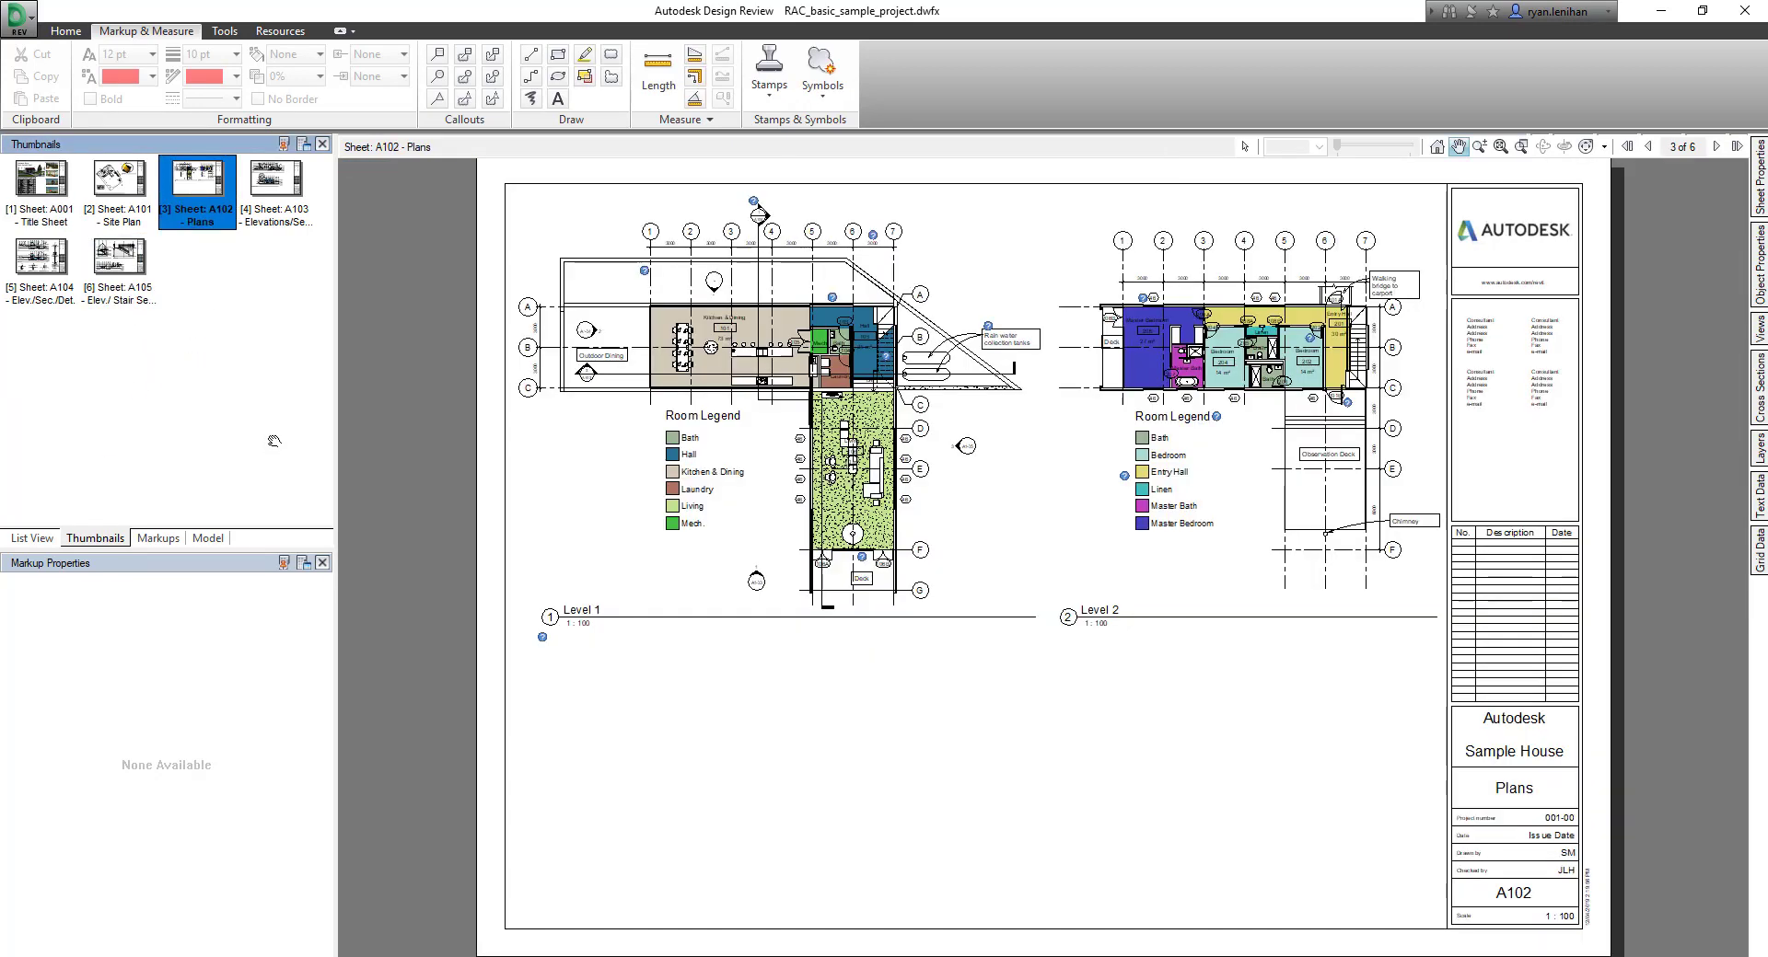
{"action": "left_click", "coordinate": [41, 538]}
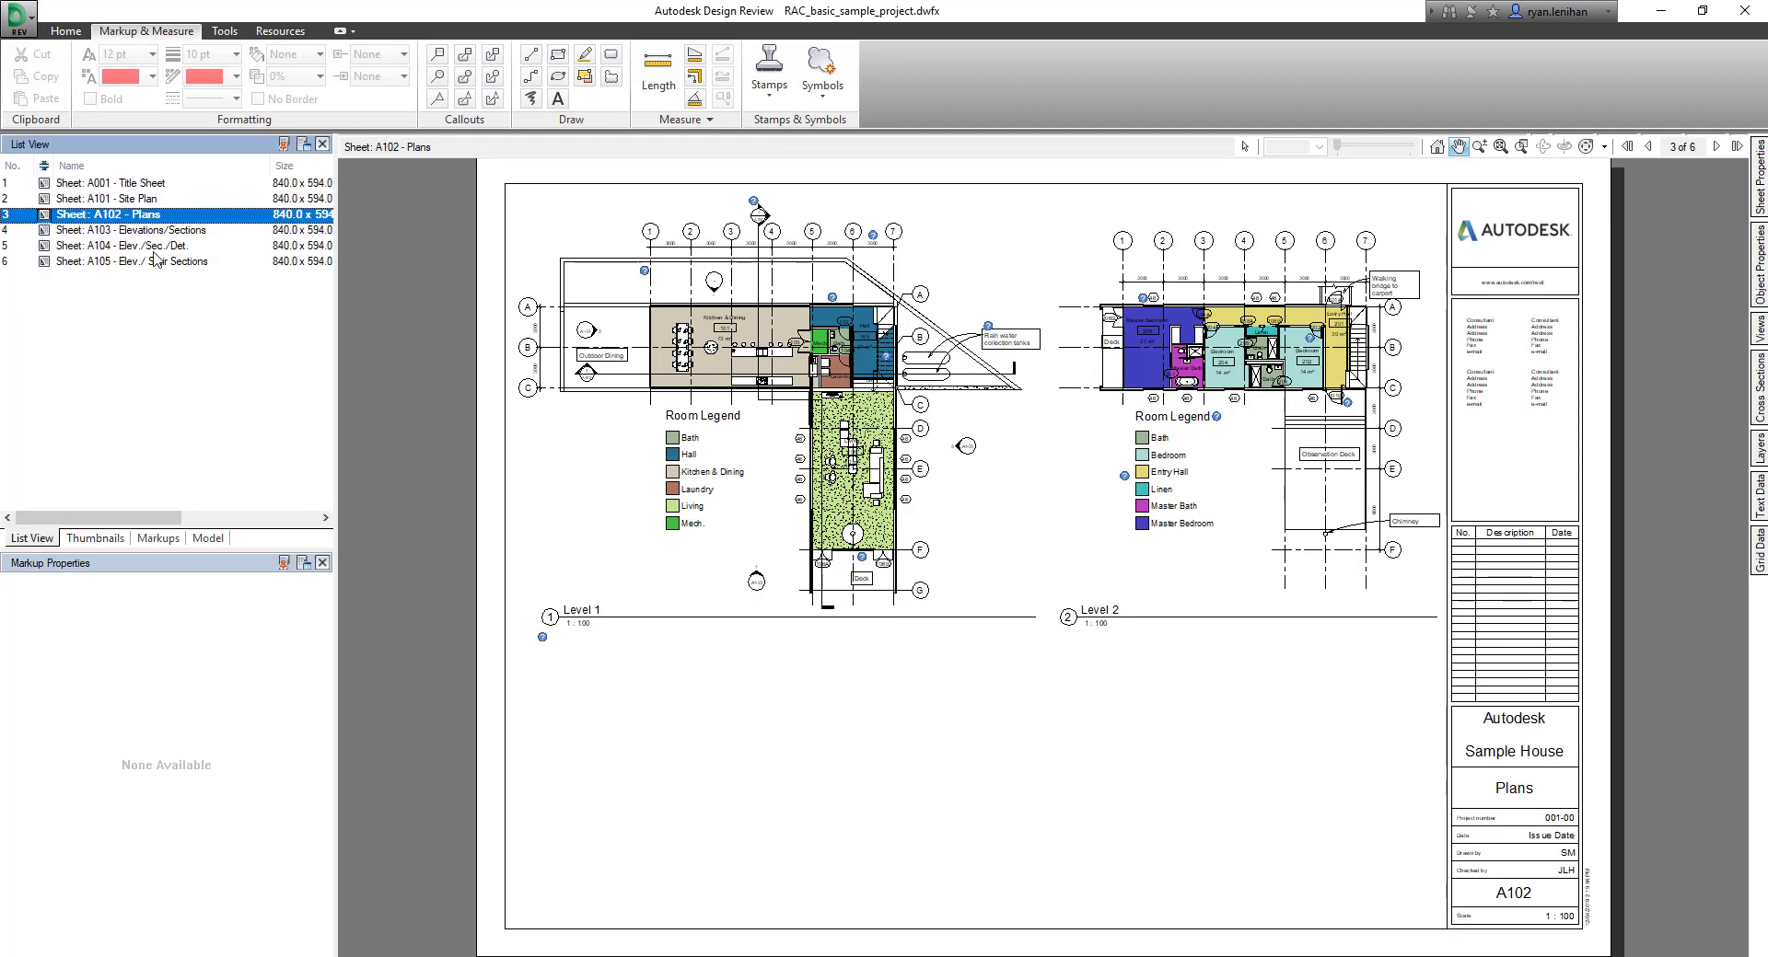
{"action": "left_click", "coordinate": [138, 184]}
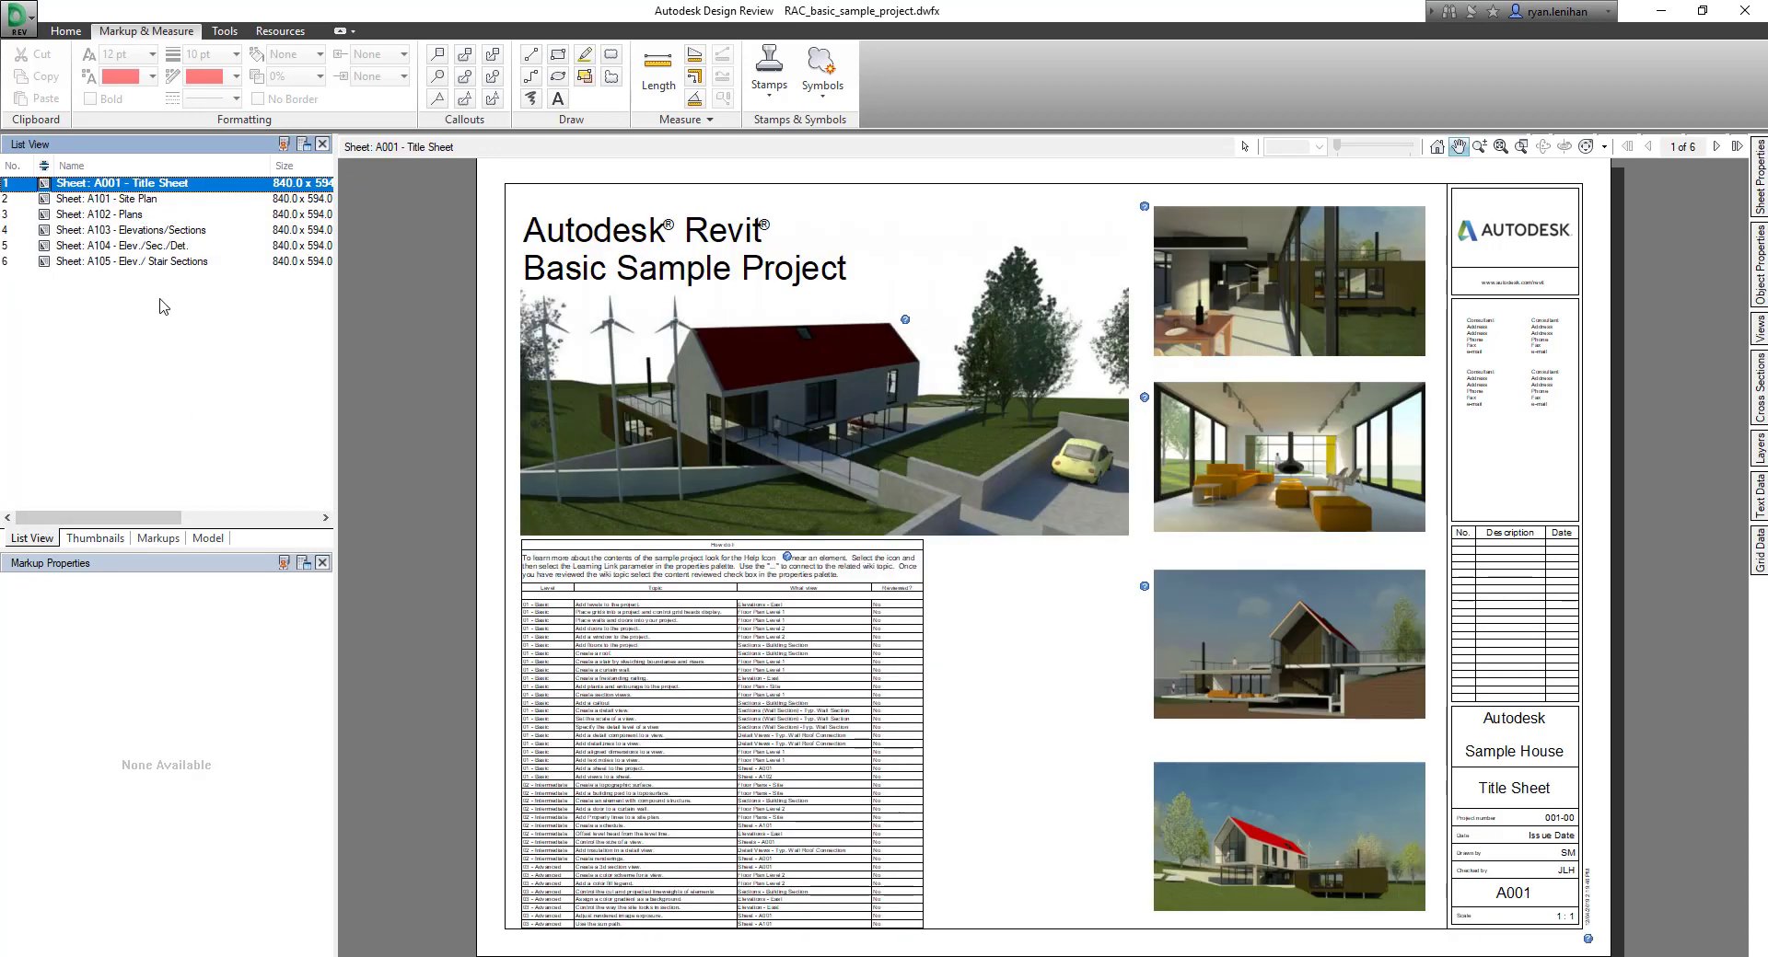
{"action": "key", "text": "End"}
{"action": "left_click", "coordinate": [131, 185]}
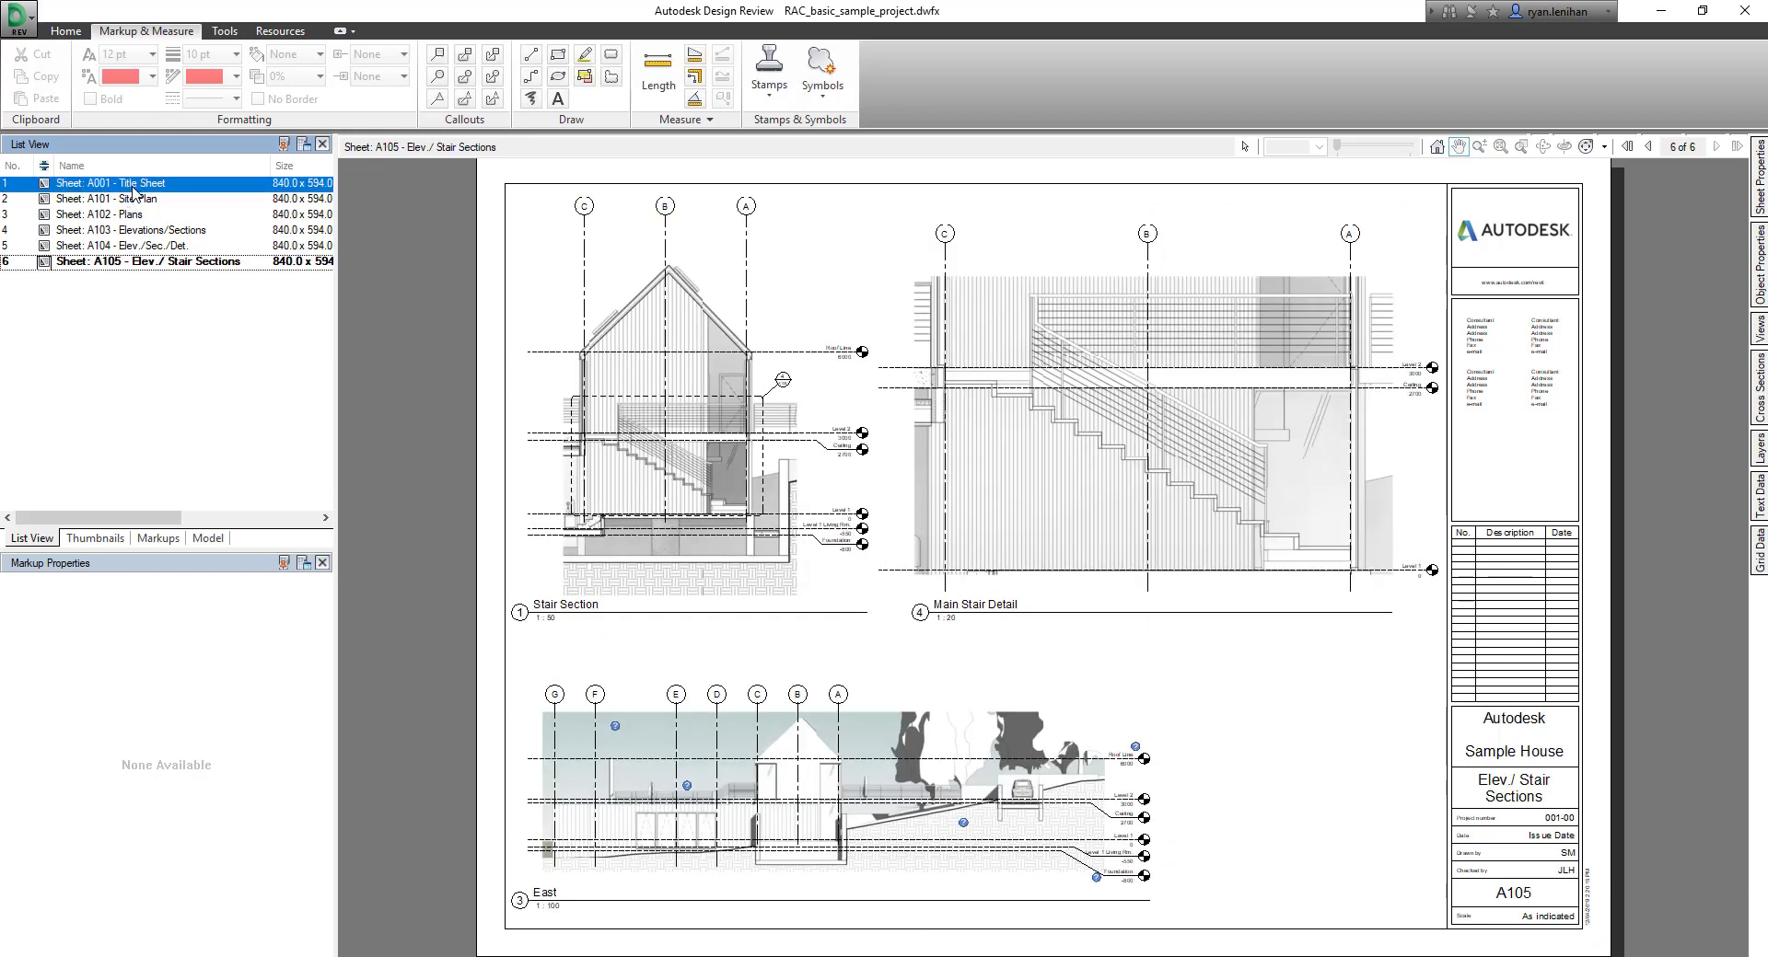
{"action": "left_click", "coordinate": [155, 540]}
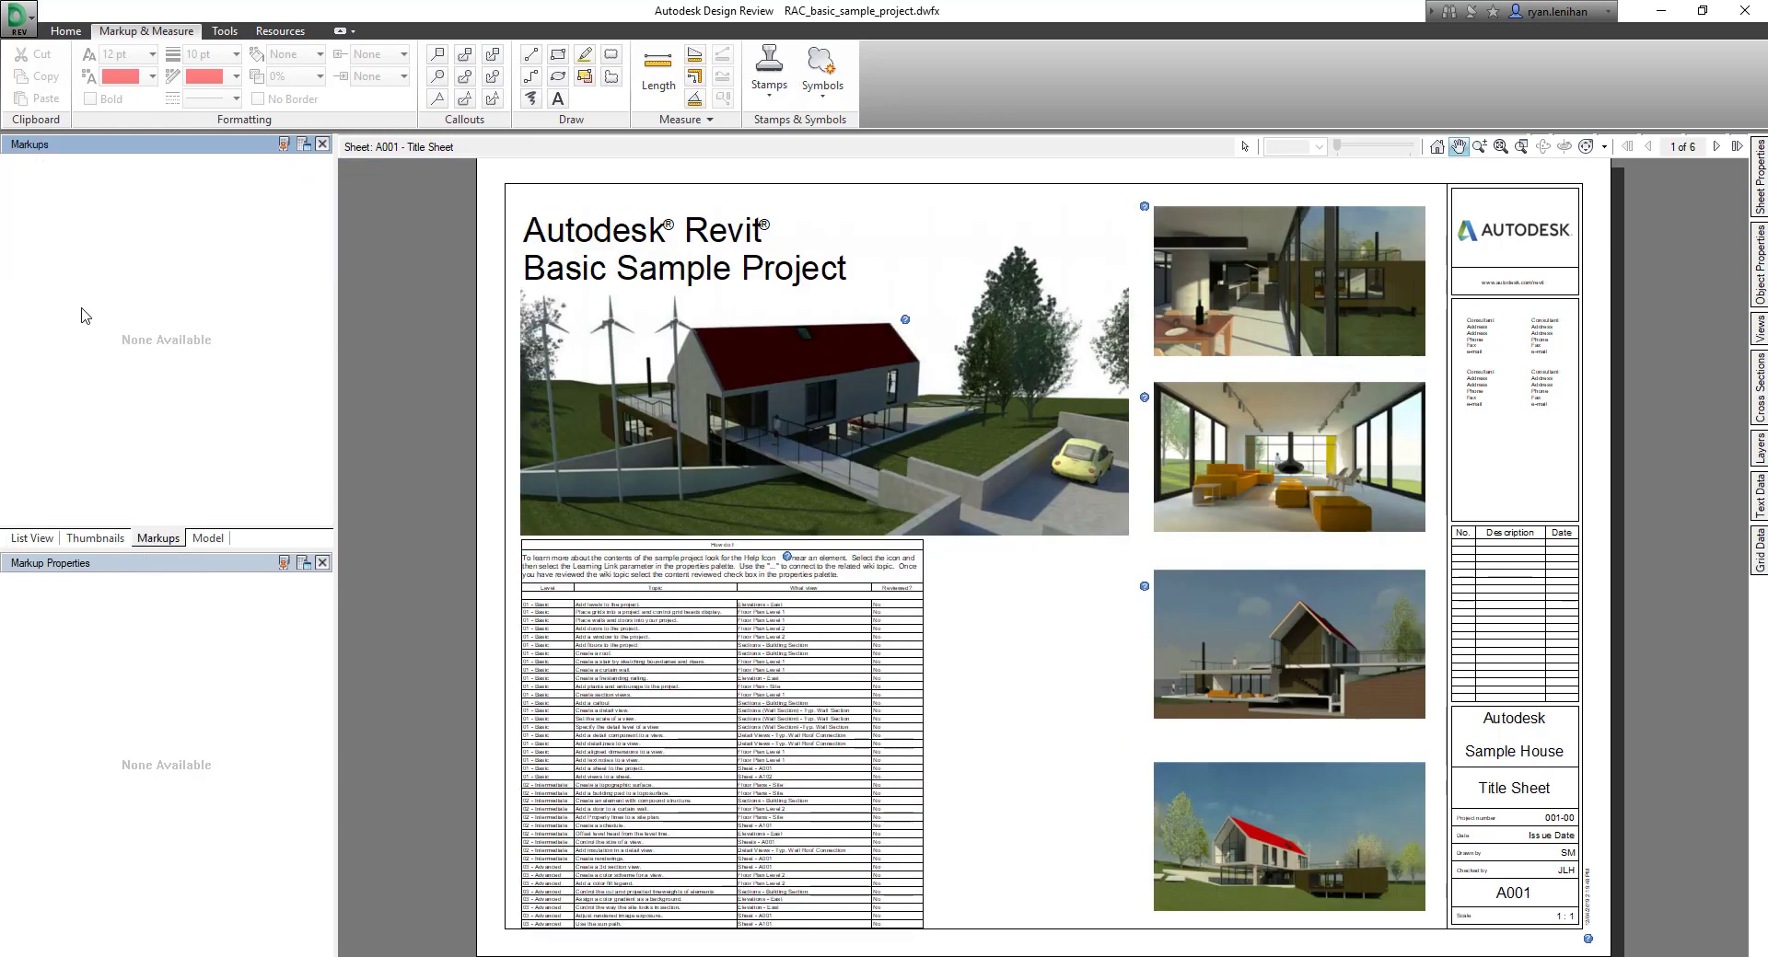
{"action": "left_click", "coordinate": [222, 541]}
{"action": "left_click", "coordinate": [162, 541]}
Step: Add a rectangle callout pointing at the red roof in the title sheet's main rendering, with the text "the roofis the wrongcolour"
{"action": "left_click", "coordinate": [438, 55]}
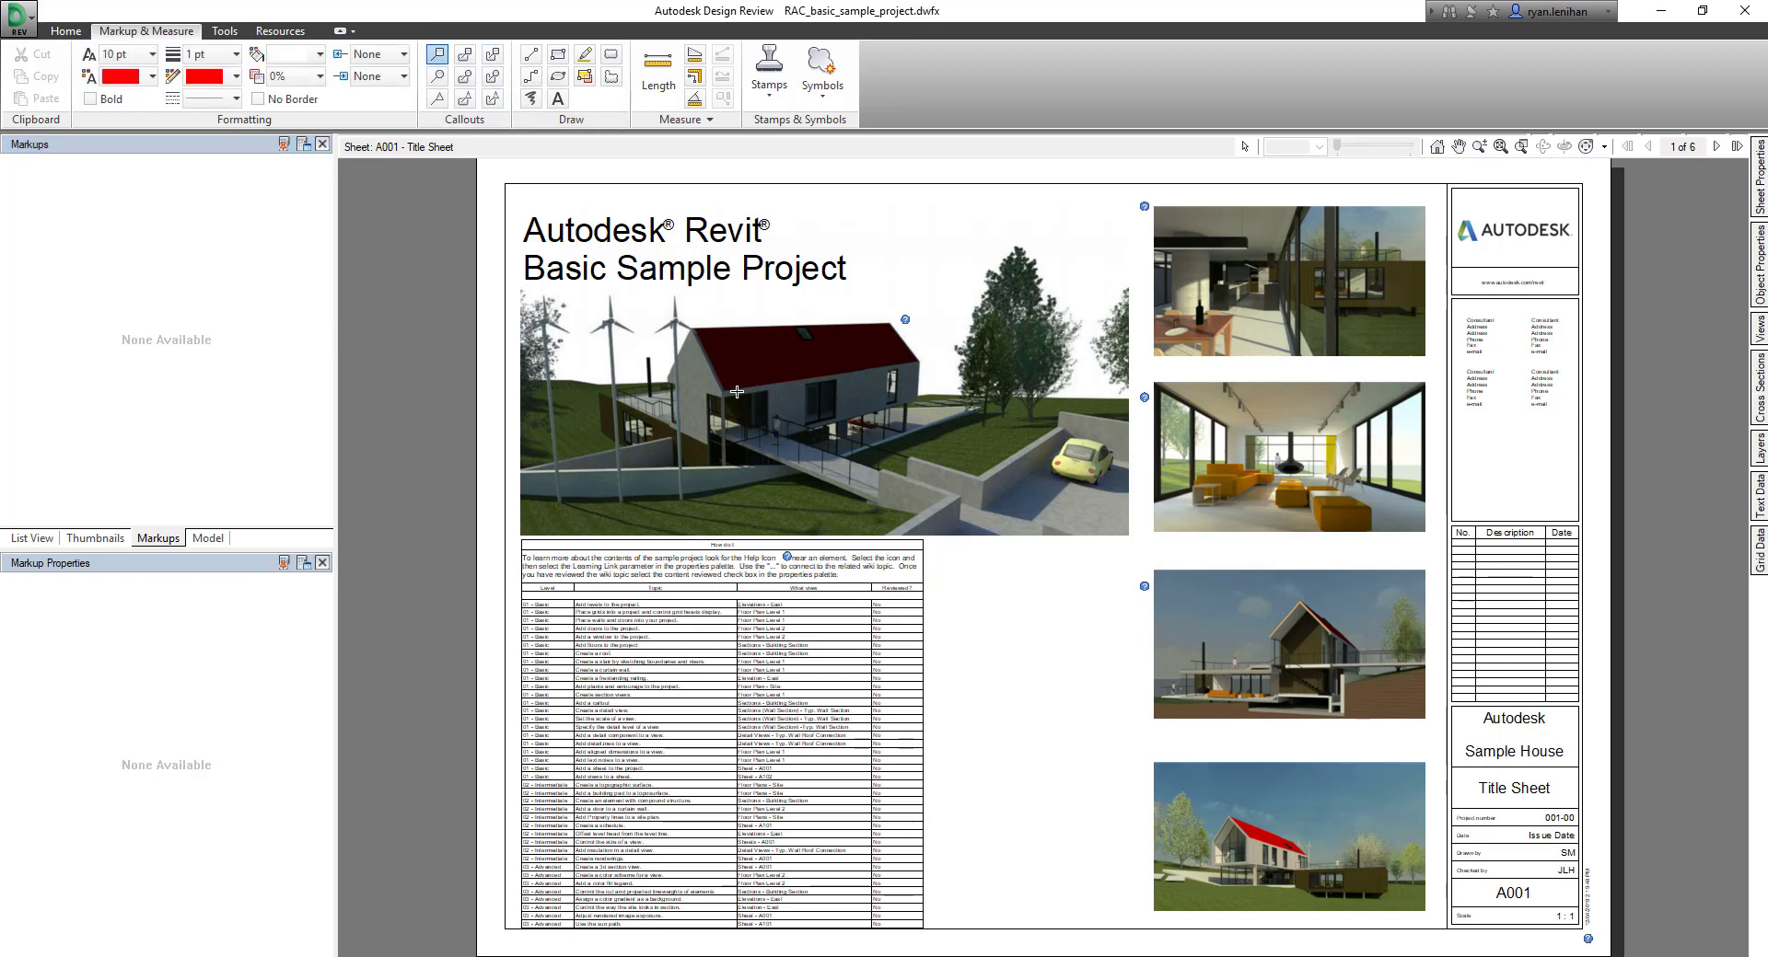
{"action": "left_click", "coordinate": [736, 361]}
{"action": "left_click", "coordinate": [885, 461]}
{"action": "left_click", "coordinate": [818, 431]}
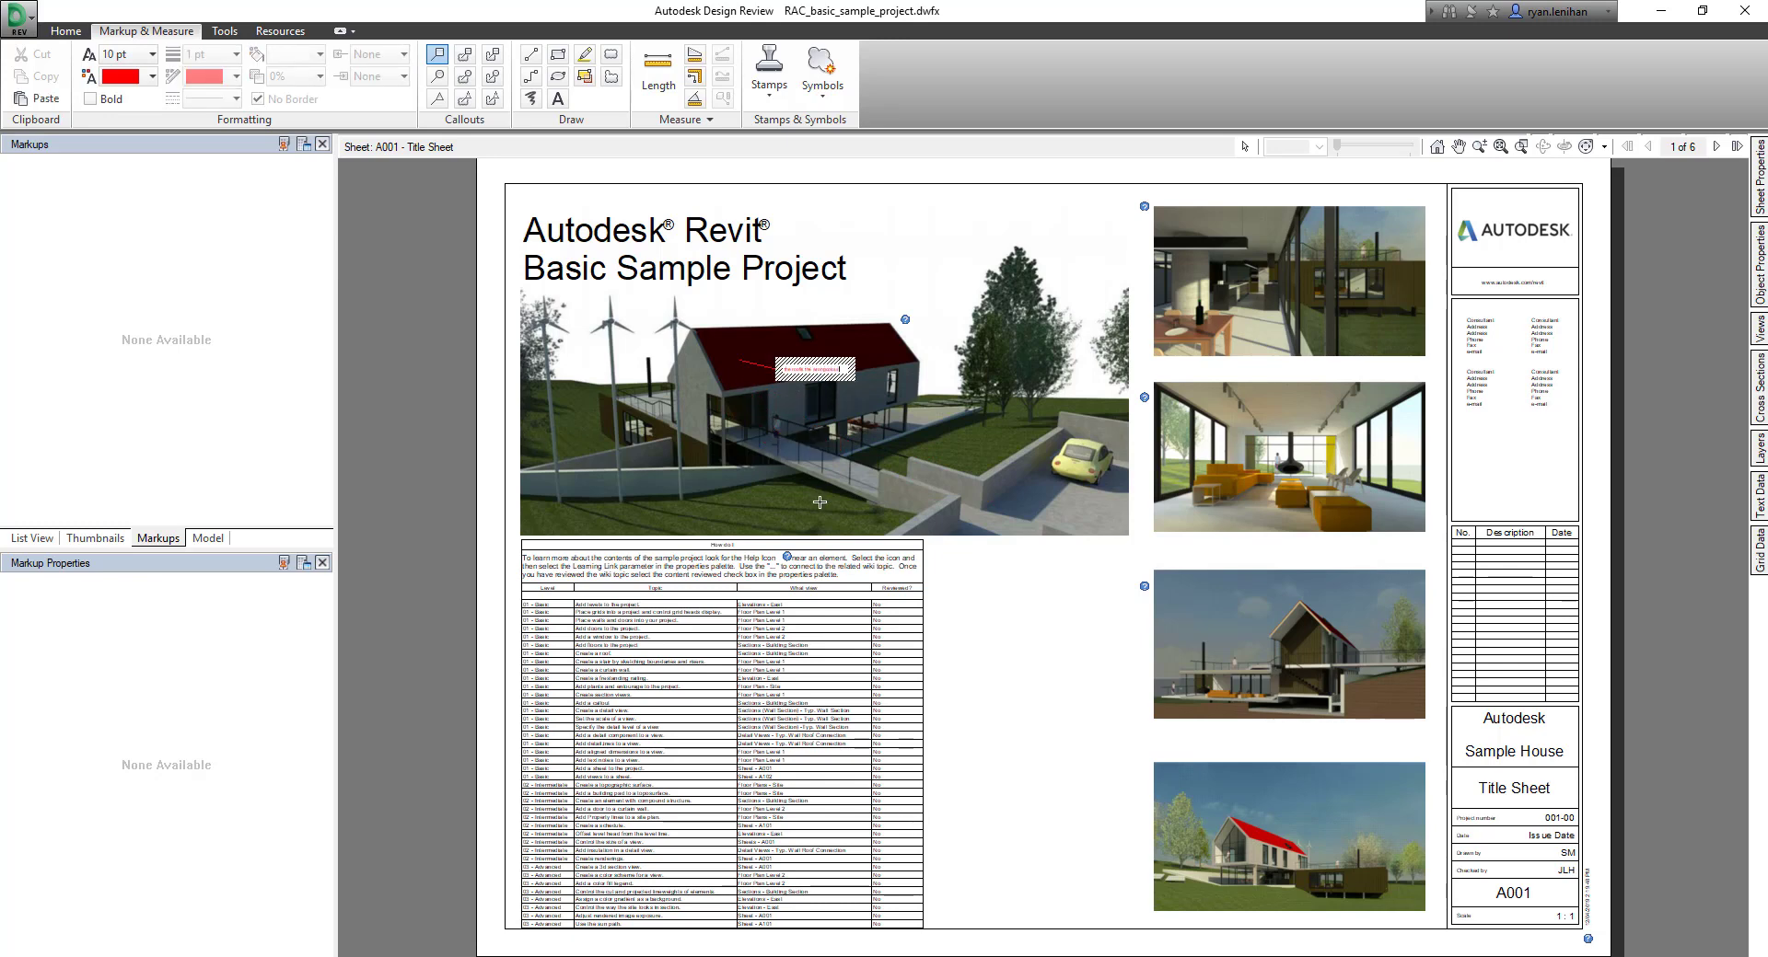
{"action": "key", "text": "Return"}
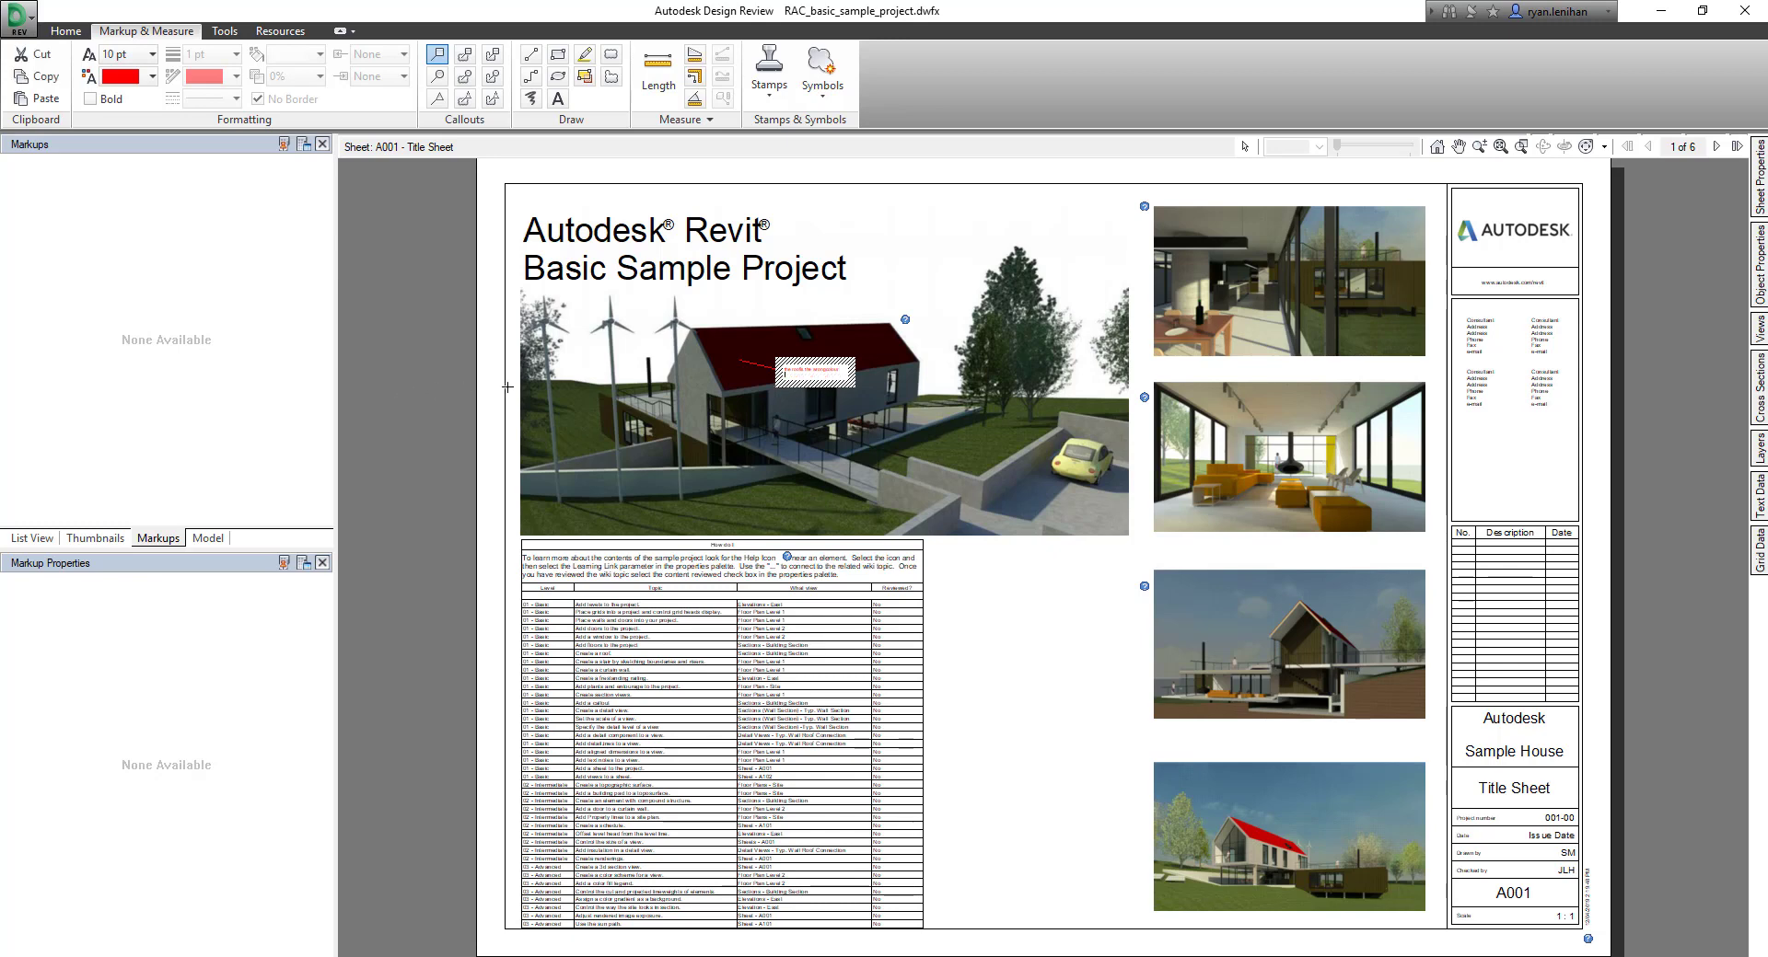
{"action": "left_click", "coordinate": [669, 427]}
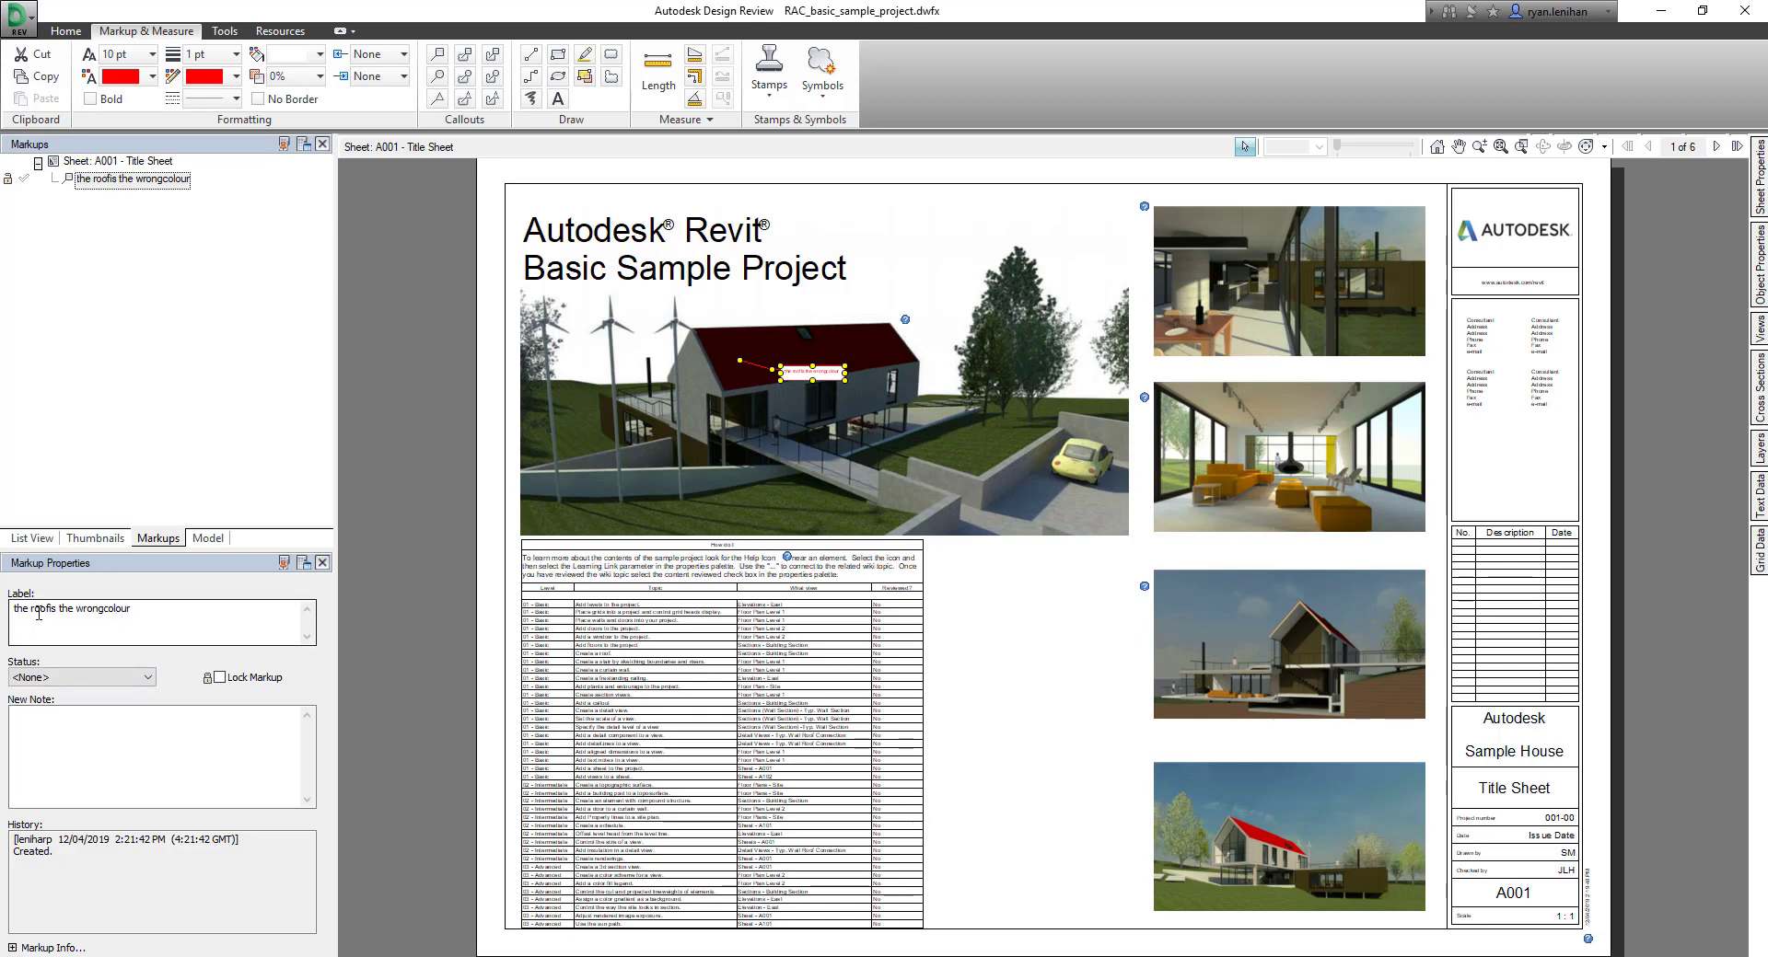
Step: Dock the Markup Properties palette above the Markups palette and correct the callout's label to "the roof is the wrong colour"
{"action": "left_click_drag", "start_coordinate": [65, 572], "coordinate": [15, 716]}
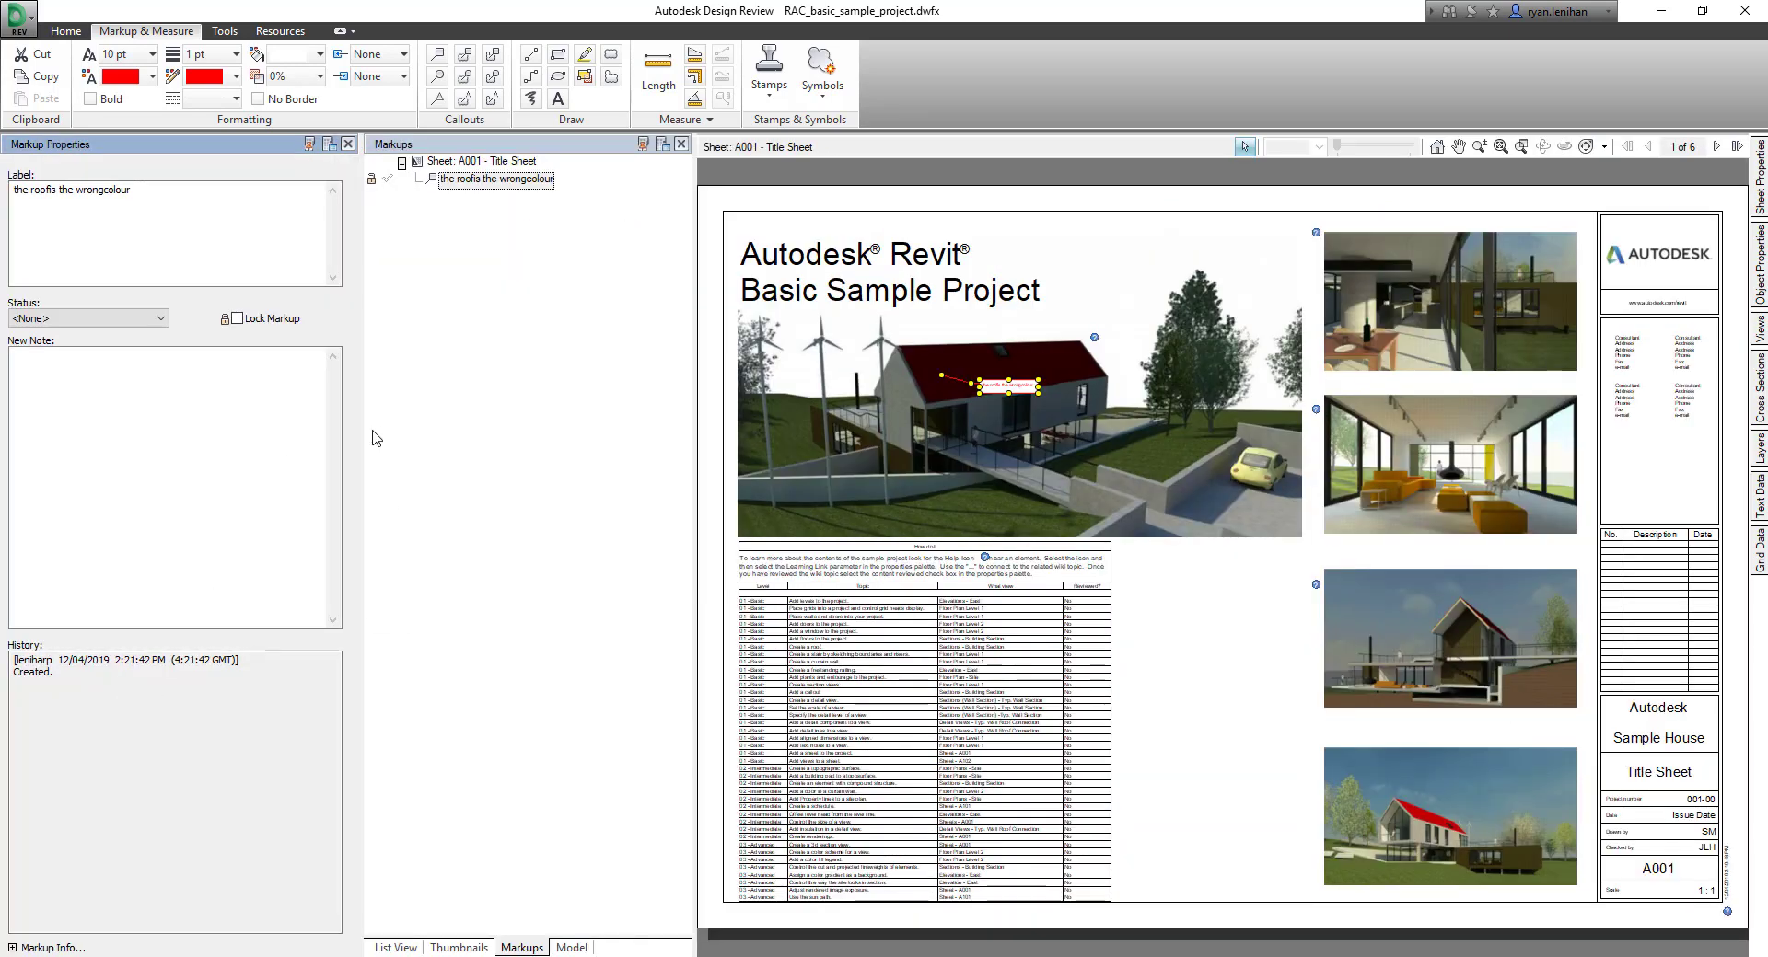
{"action": "left_click_drag", "start_coordinate": [175, 149], "coordinate": [440, 389]}
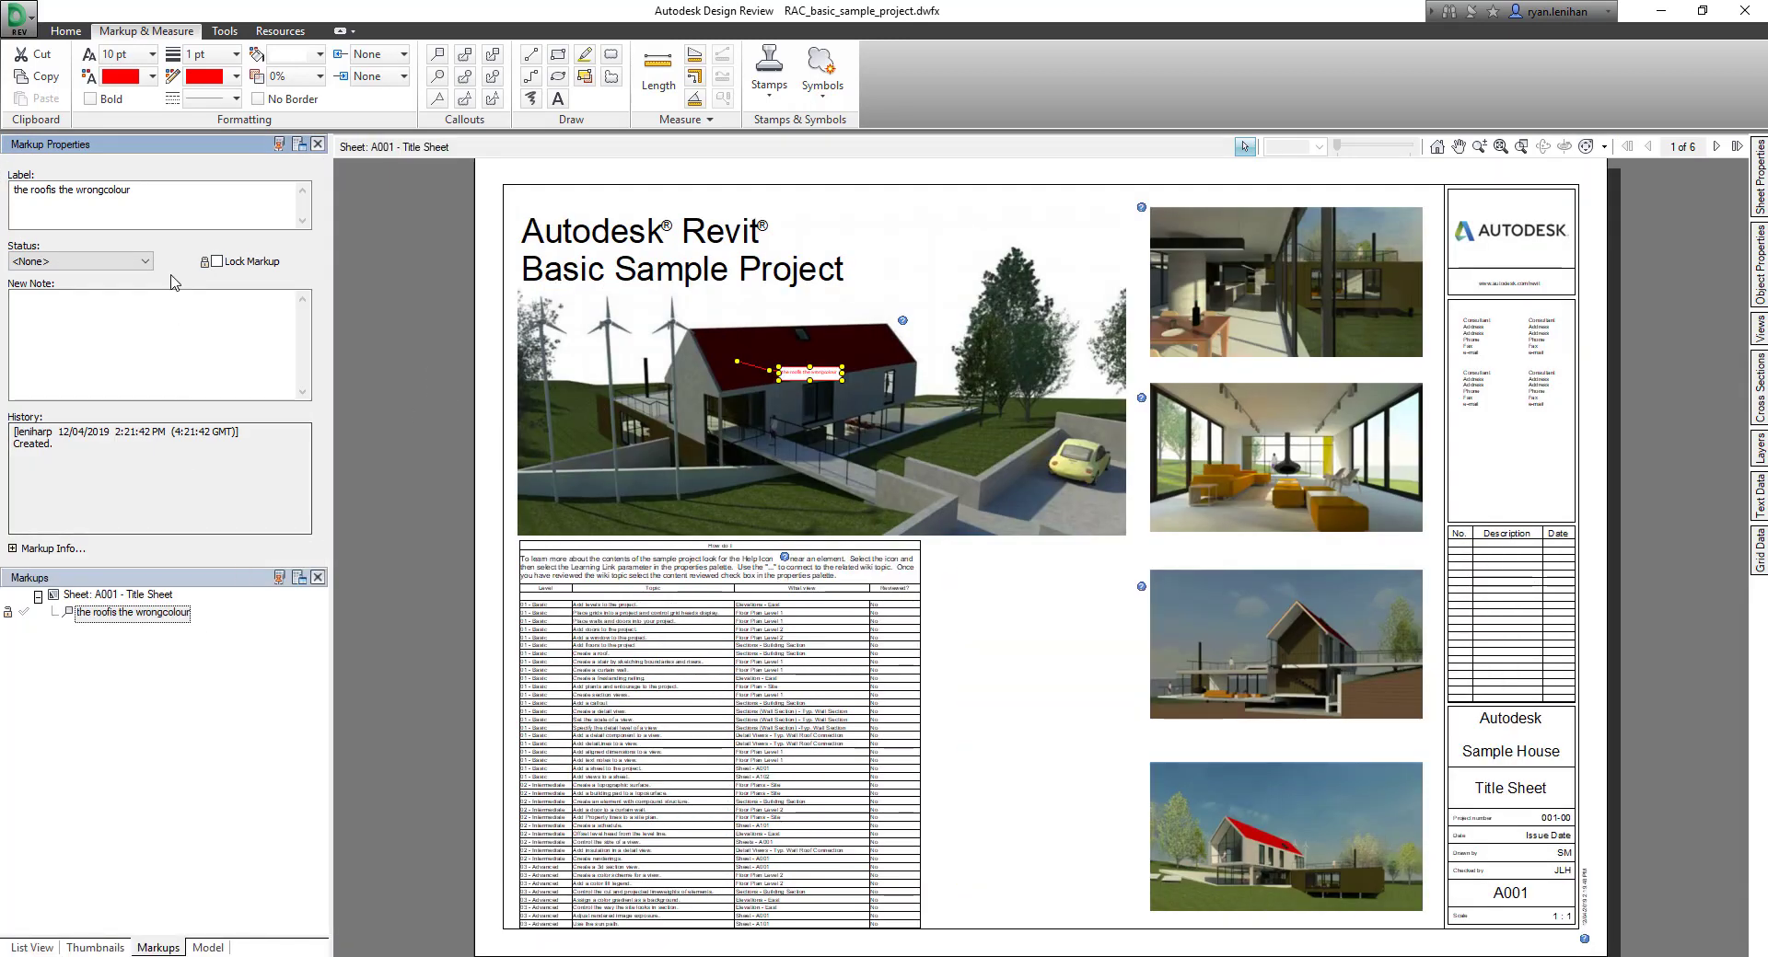
{"action": "left_click", "coordinate": [107, 192]}
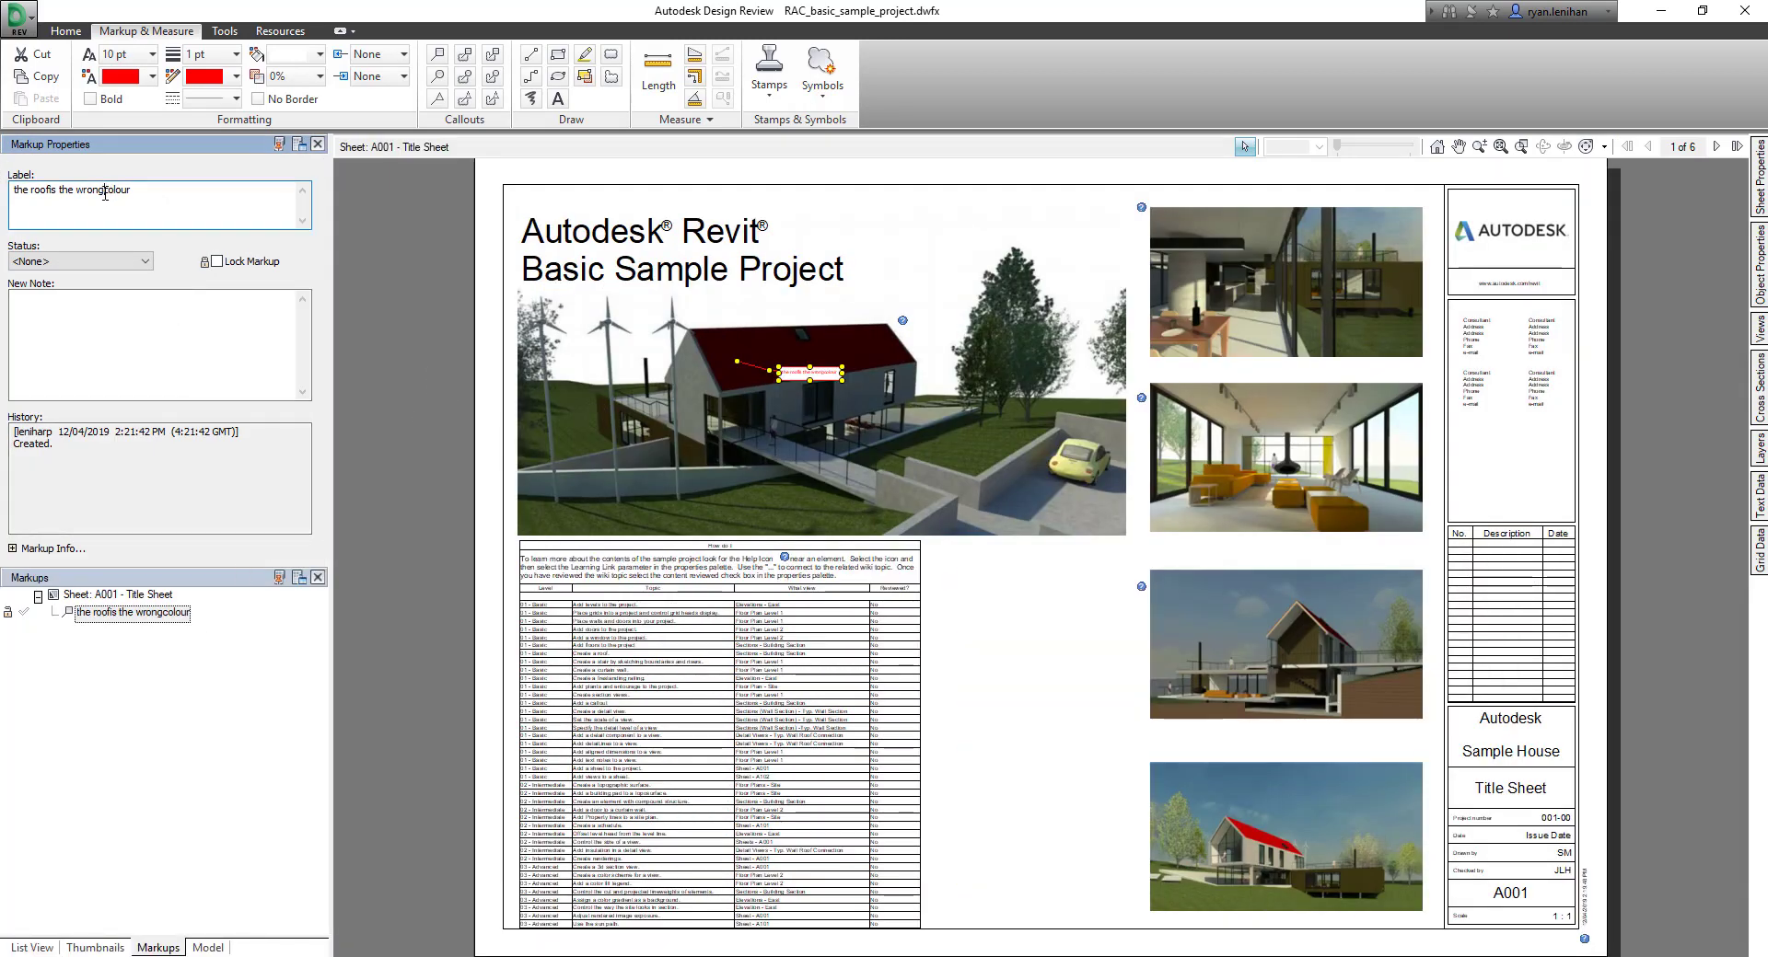
{"action": "left_click", "coordinate": [50, 190]}
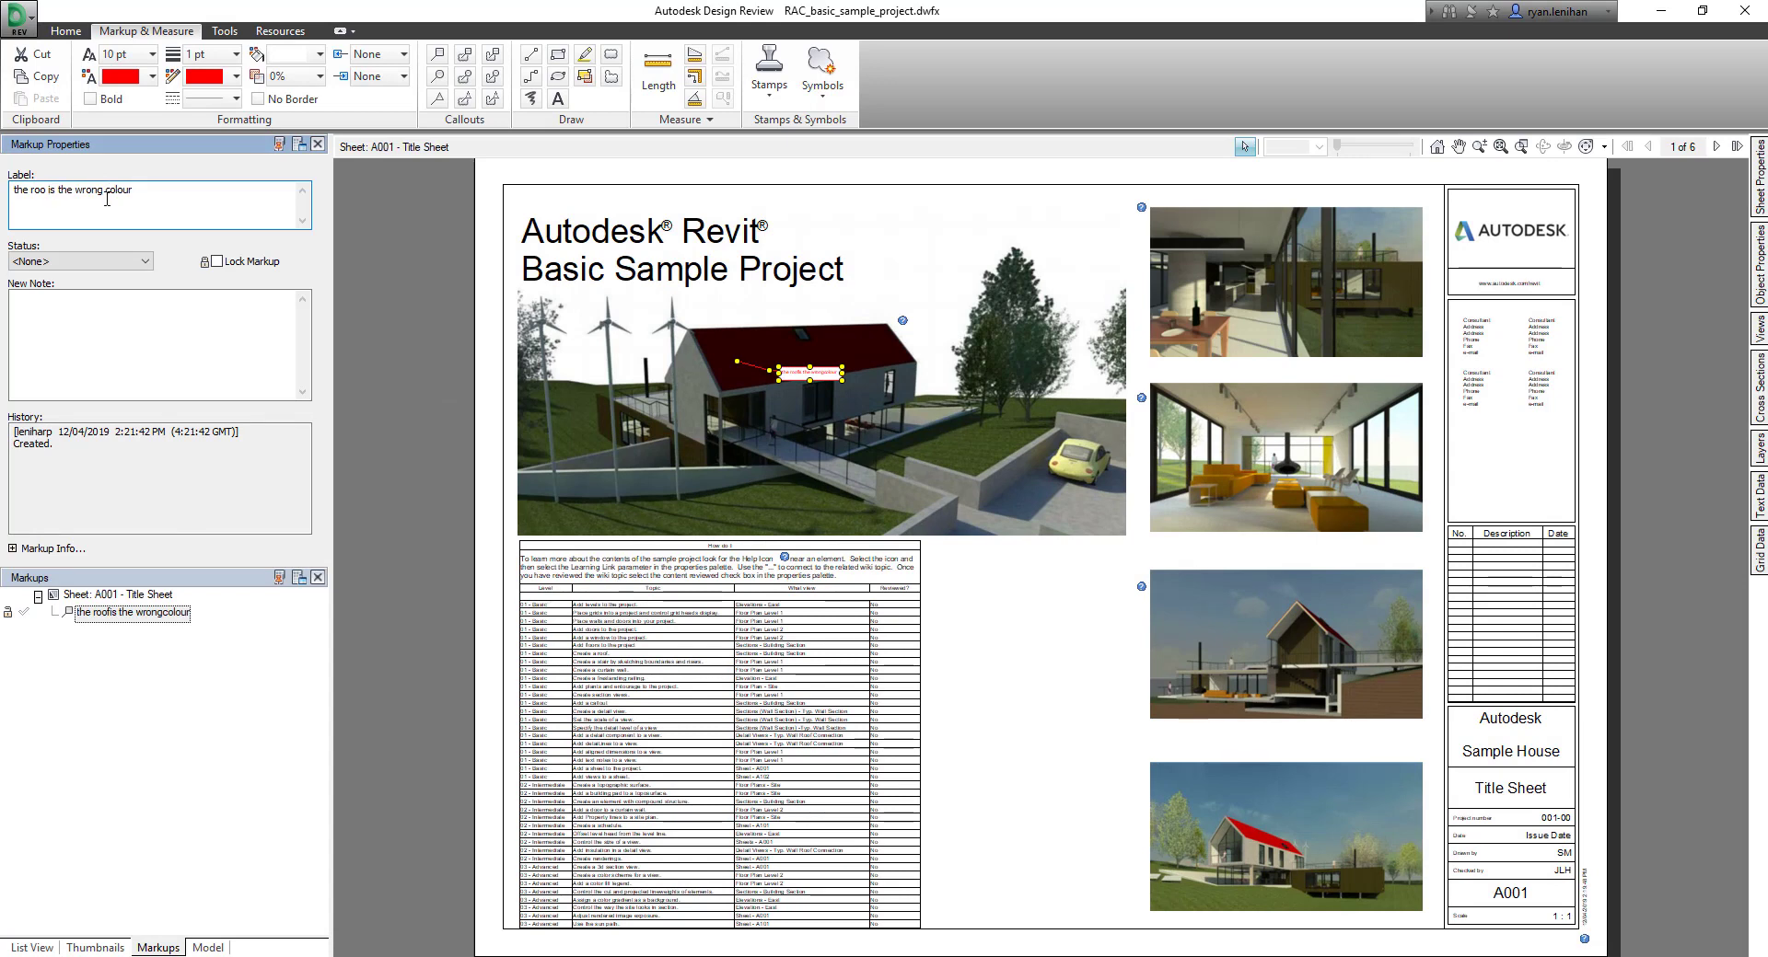
{"action": "key", "text": "BackSpace"}
{"action": "type", "text": "f"}
Step: Add the note "please refer tothe specification document for the correct colouring" to the roof markup
{"action": "left_click", "coordinate": [119, 338]}
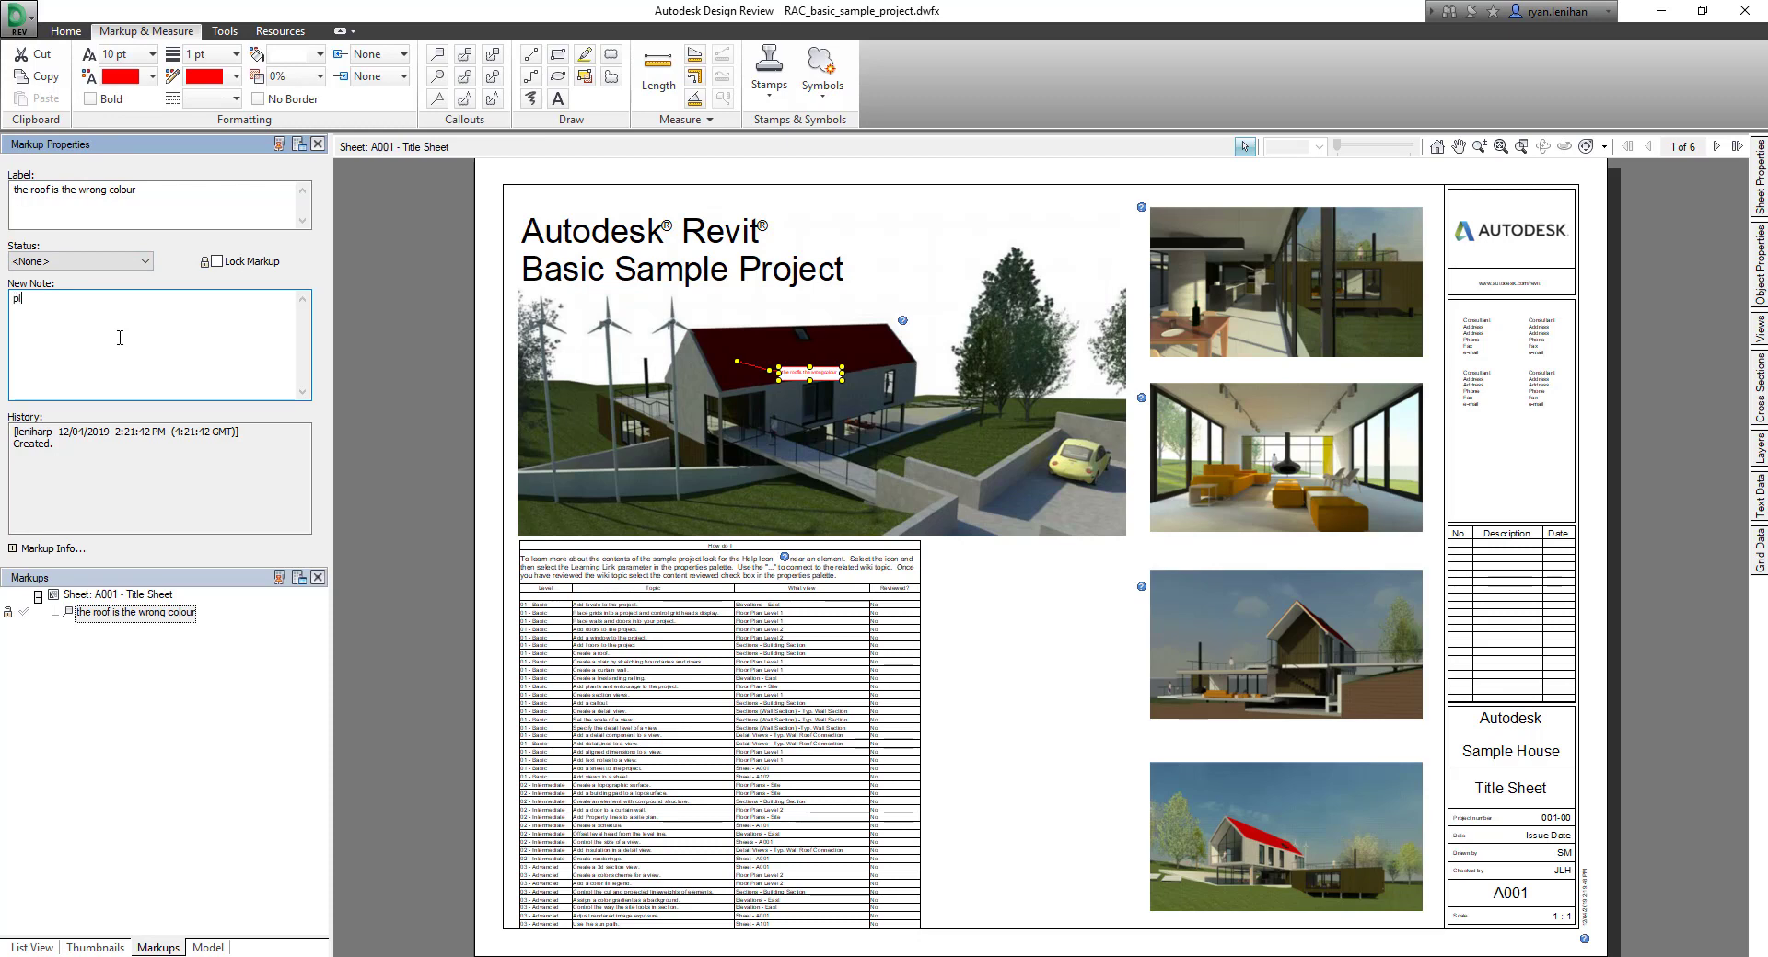
{"action": "type", "text": "please refer tothe specification document for the cor"}
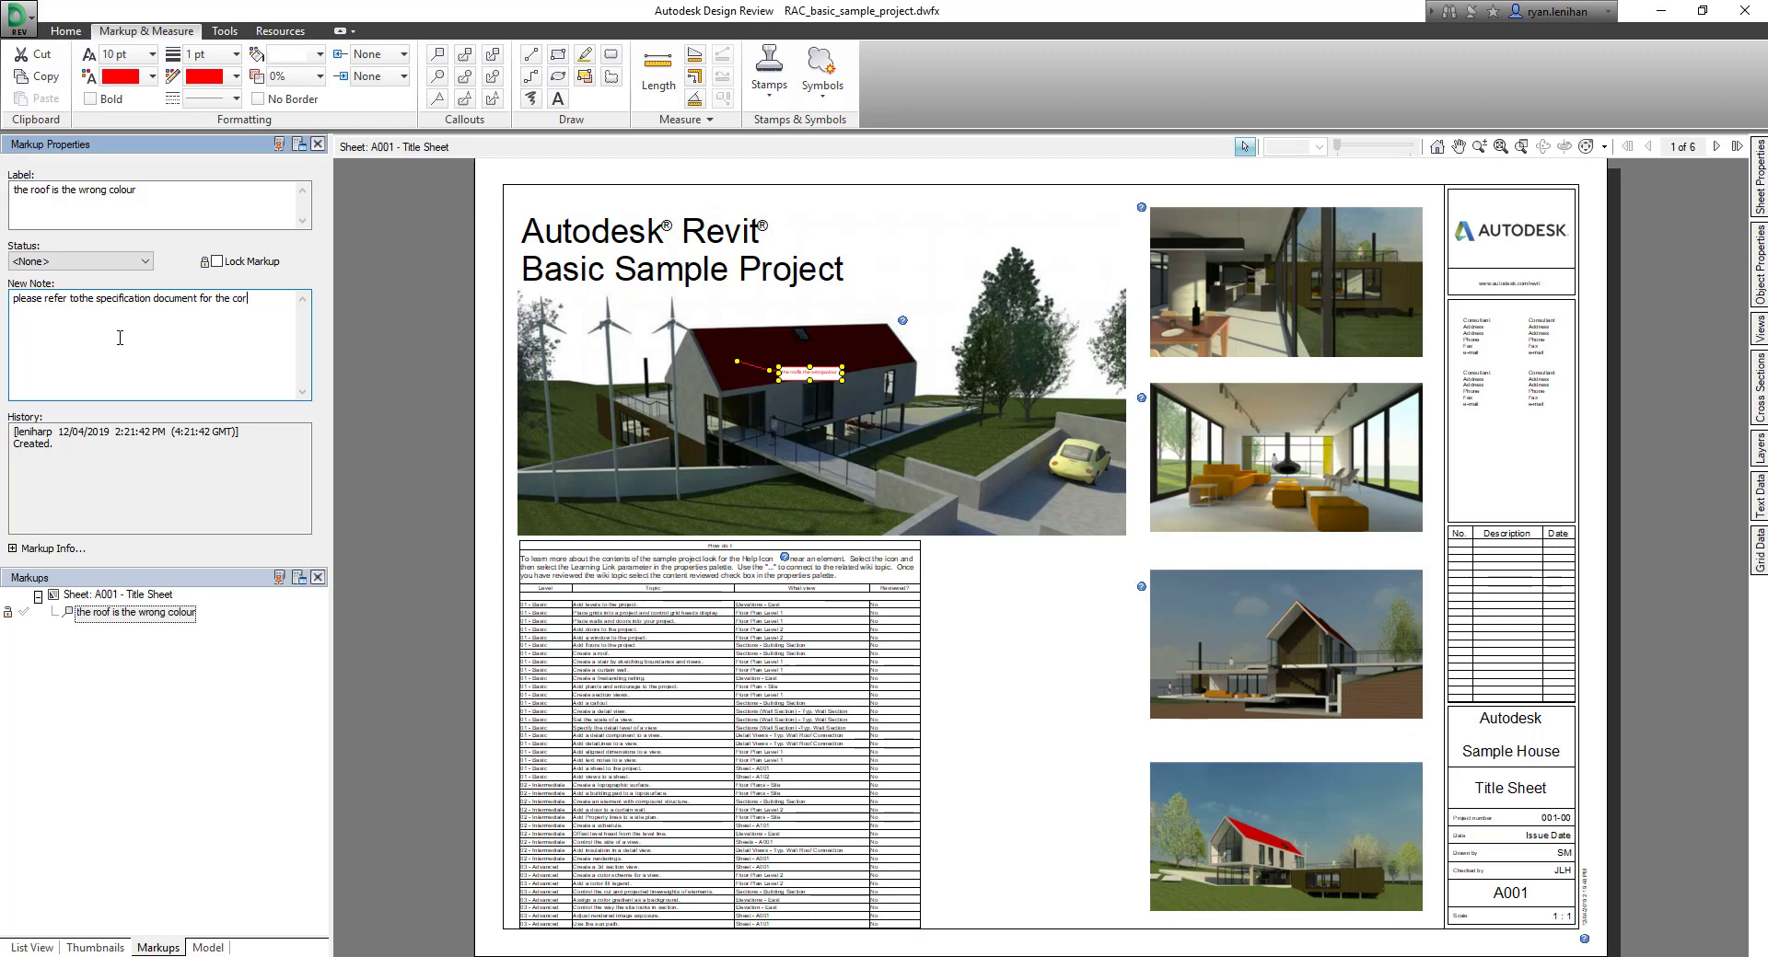
{"action": "type", "text": "rect colouring"}
Step: Review the roof markup's label, history entry and available status options
{"action": "left_click", "coordinate": [166, 196]}
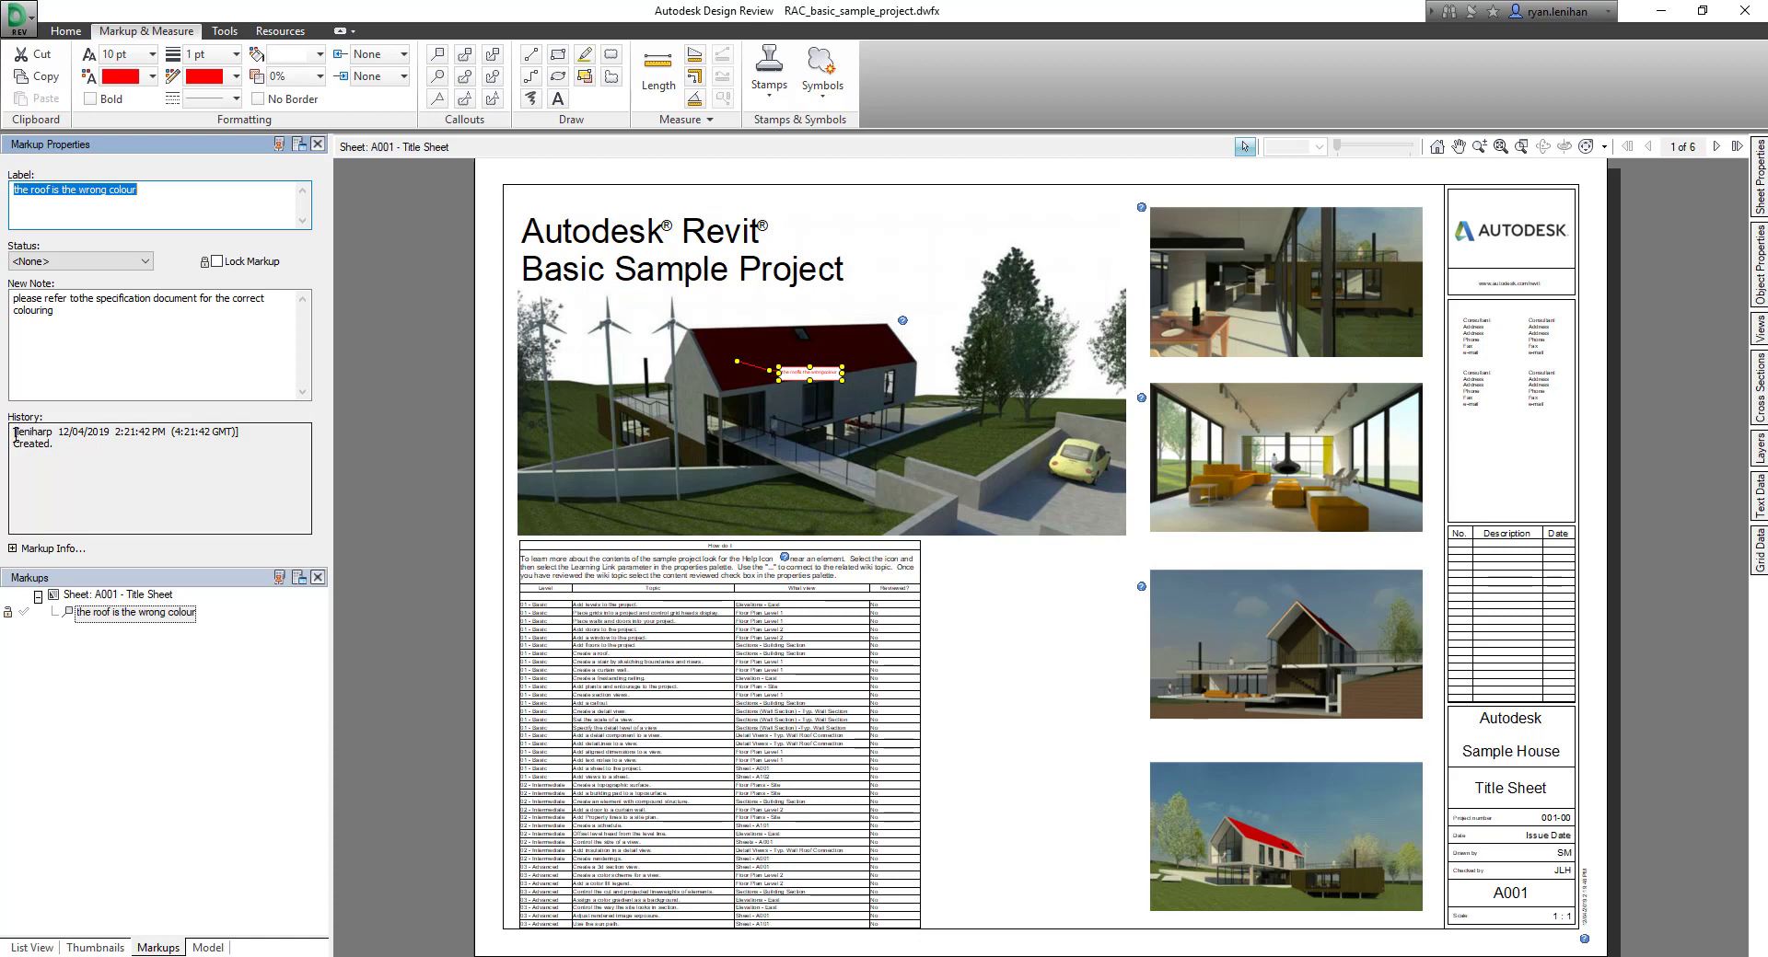
{"action": "left_click_drag", "start_coordinate": [14, 431], "coordinate": [61, 441]}
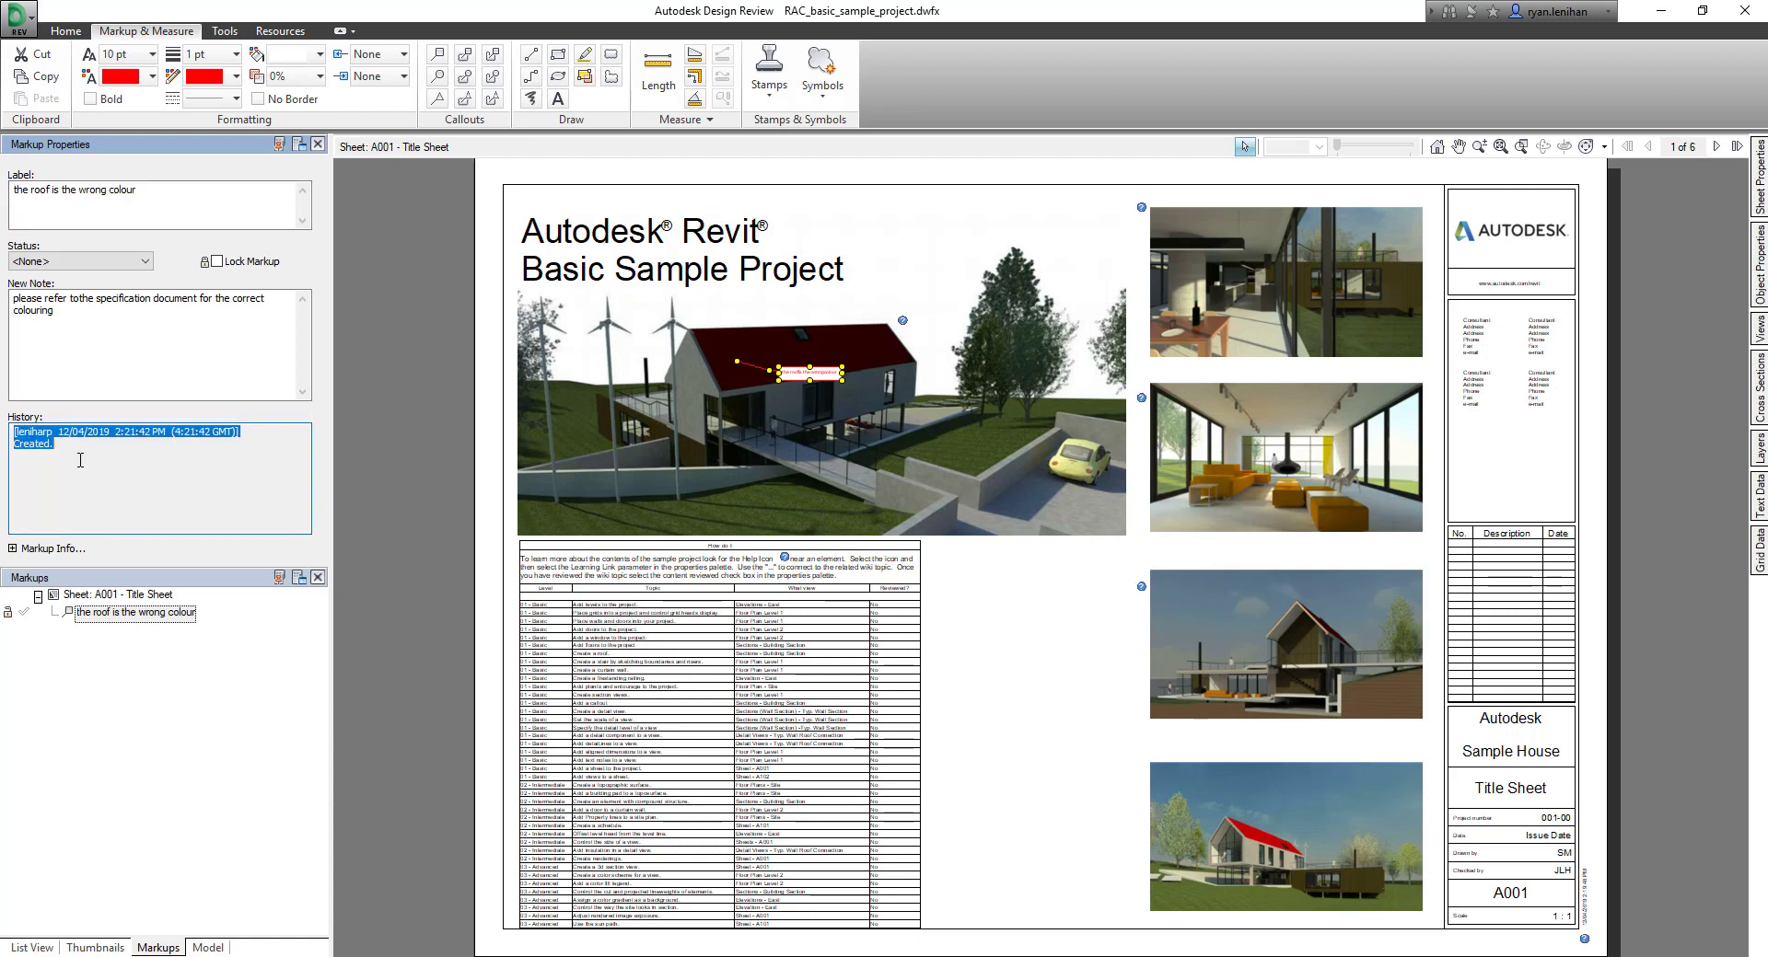
{"action": "left_click", "coordinate": [86, 440]}
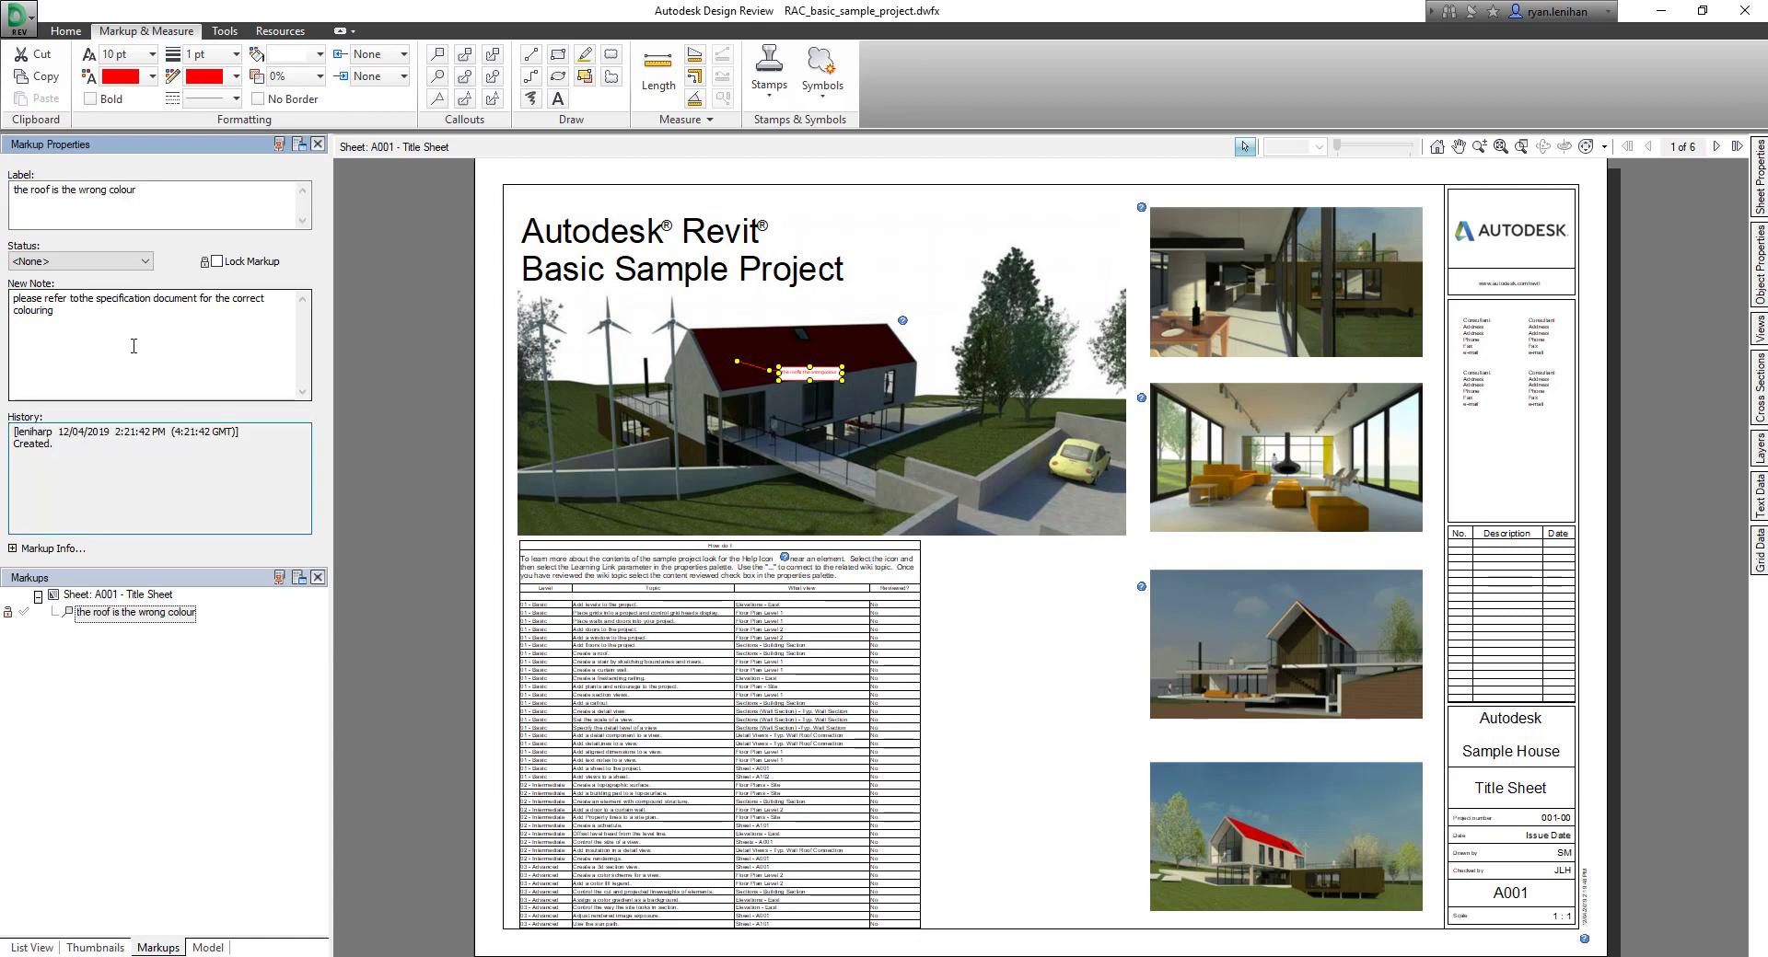
{"action": "left_click", "coordinate": [116, 267]}
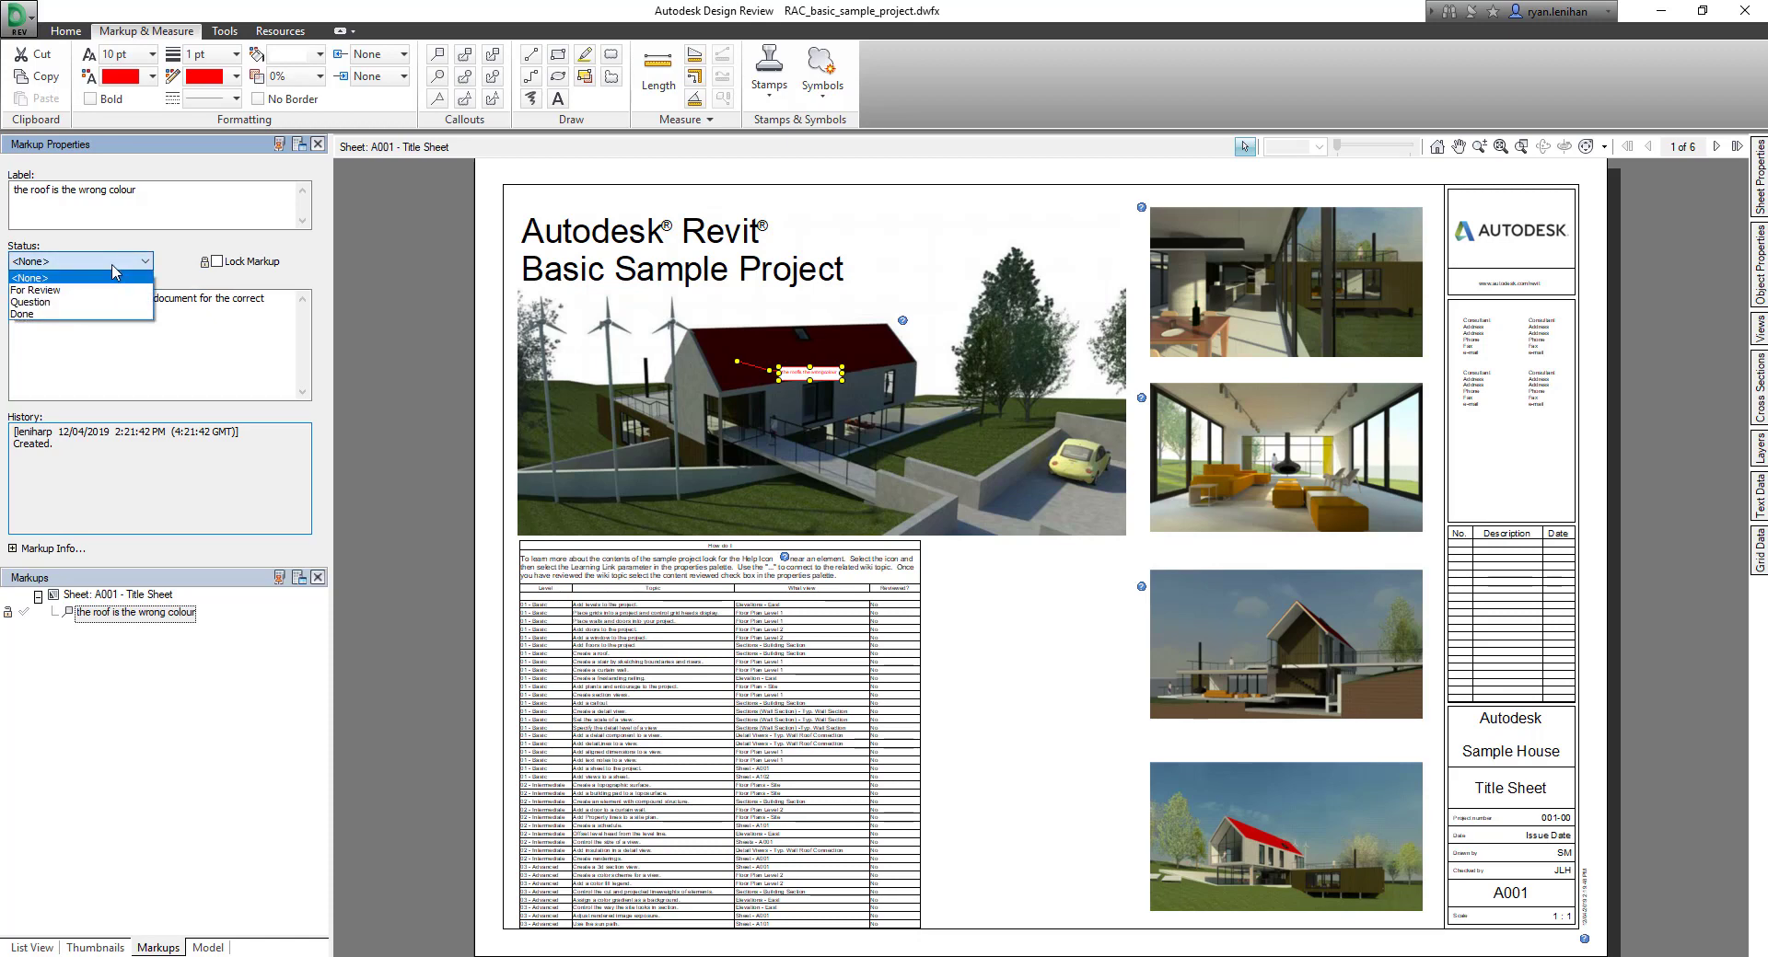
{"action": "left_click", "coordinate": [116, 270]}
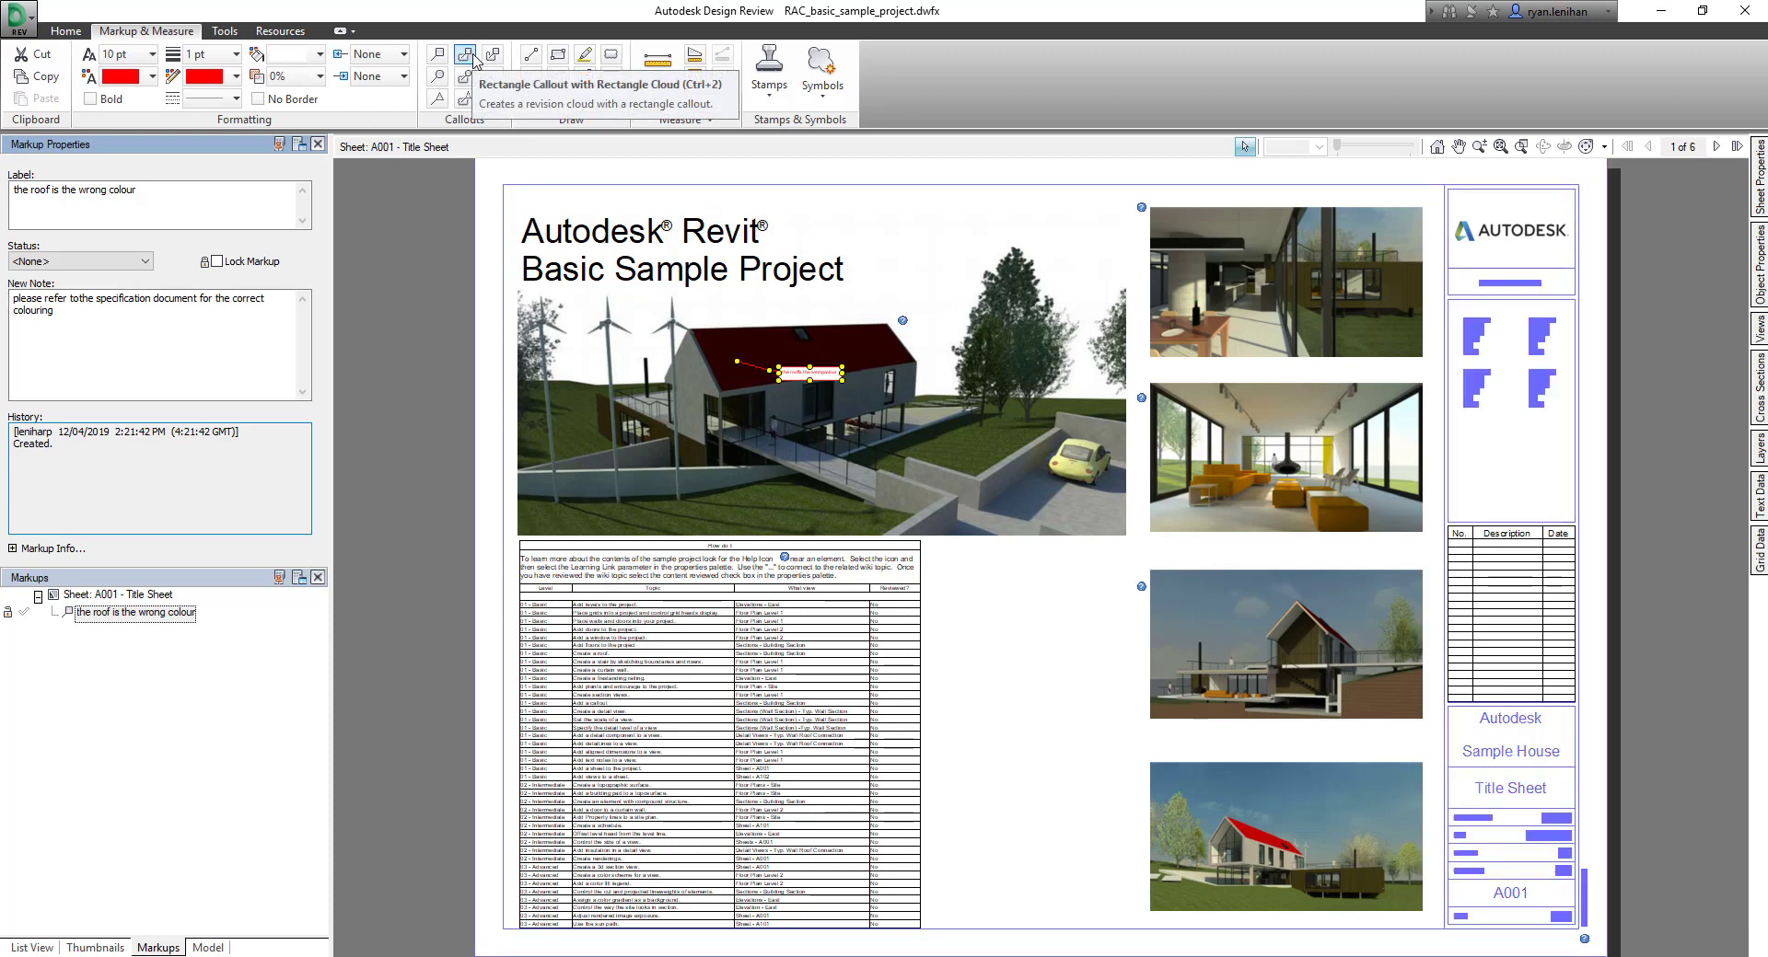
Step: Add a triangle callout with a rectangular cloud around the first rows of the title sheet's table, with the text "check that these descriptions are correct"
{"action": "left_click", "coordinate": [466, 98]}
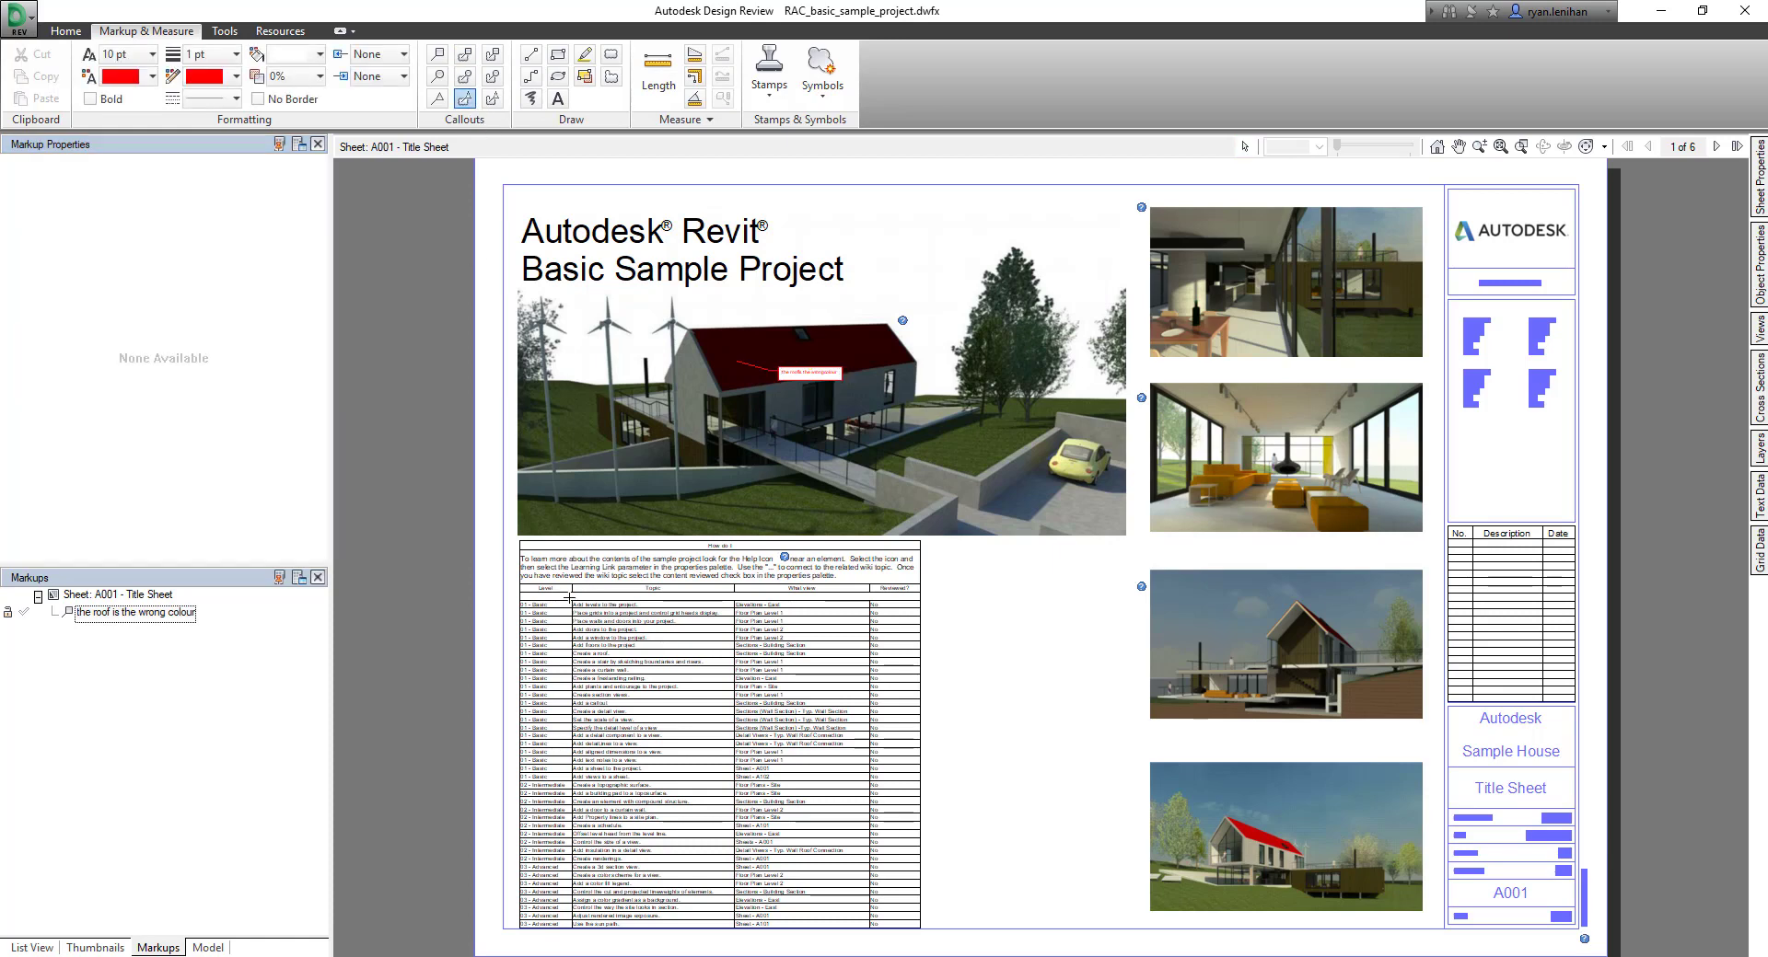
{"action": "left_click_drag", "start_coordinate": [569, 598], "coordinate": [736, 679]}
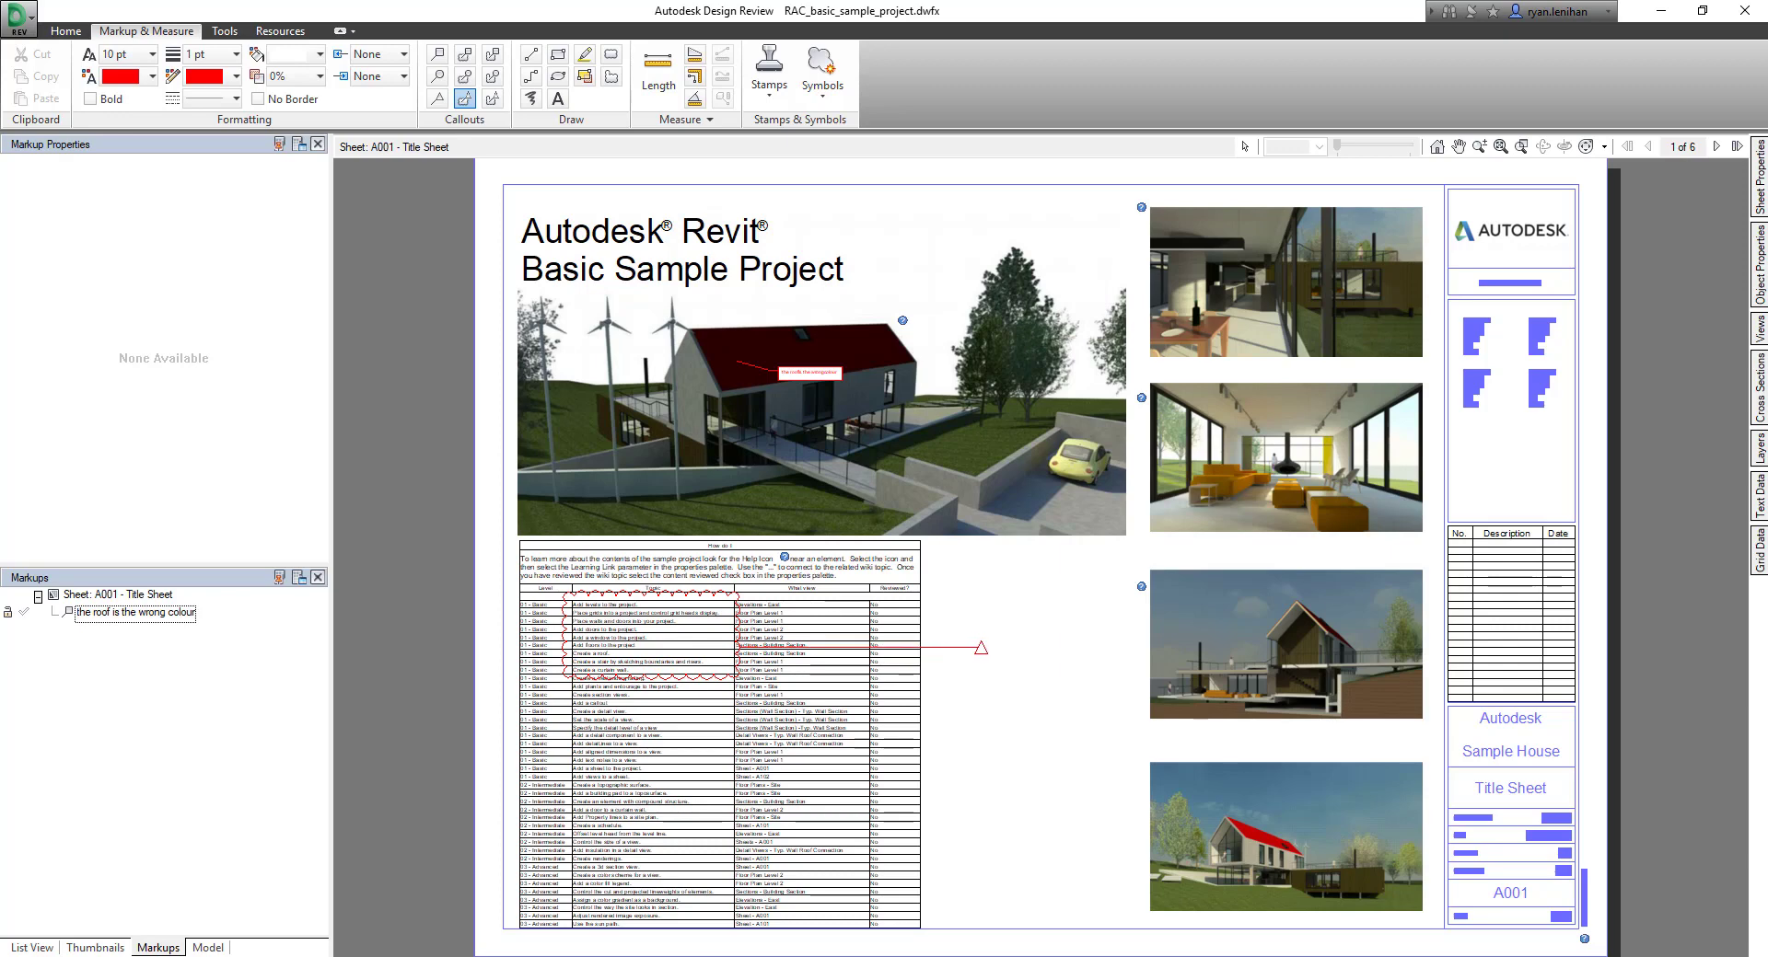
{"action": "left_click", "coordinate": [980, 648]}
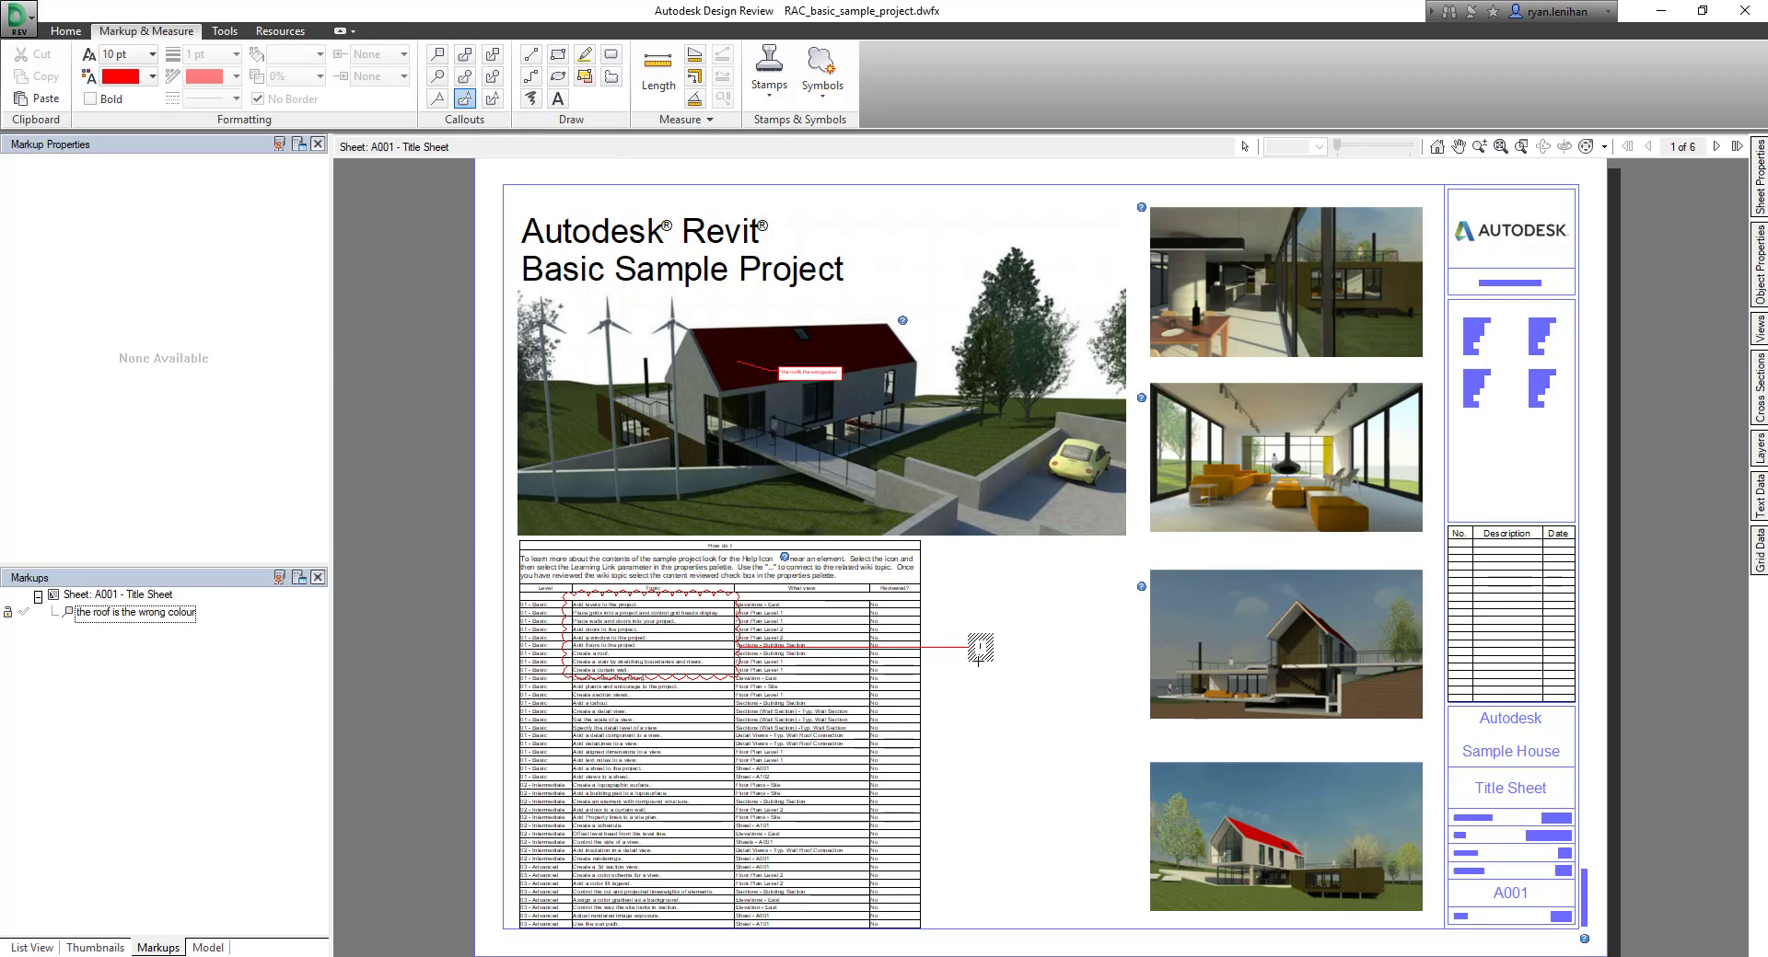
{"action": "type", "text": "ck these are"}
{"action": "key", "text": "BackSpace"}
{"action": "type", "text": "descriptions are co"}
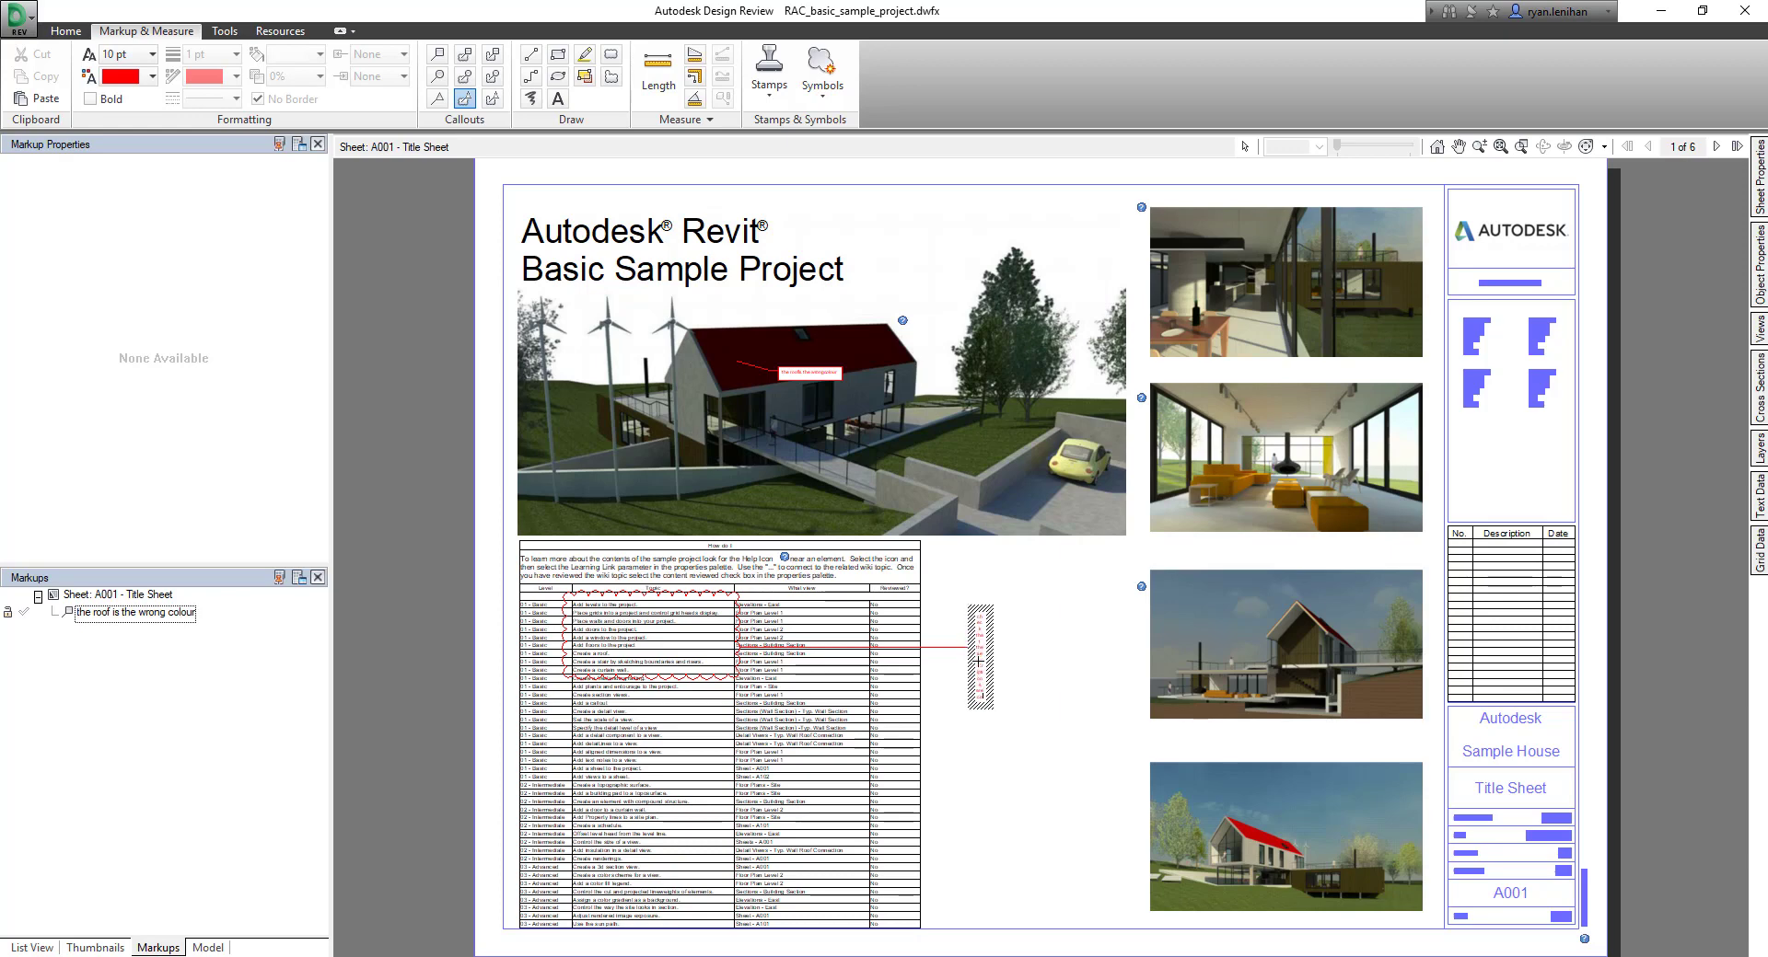
{"action": "type", "text": "rrect"}
{"action": "key", "text": "Return"}
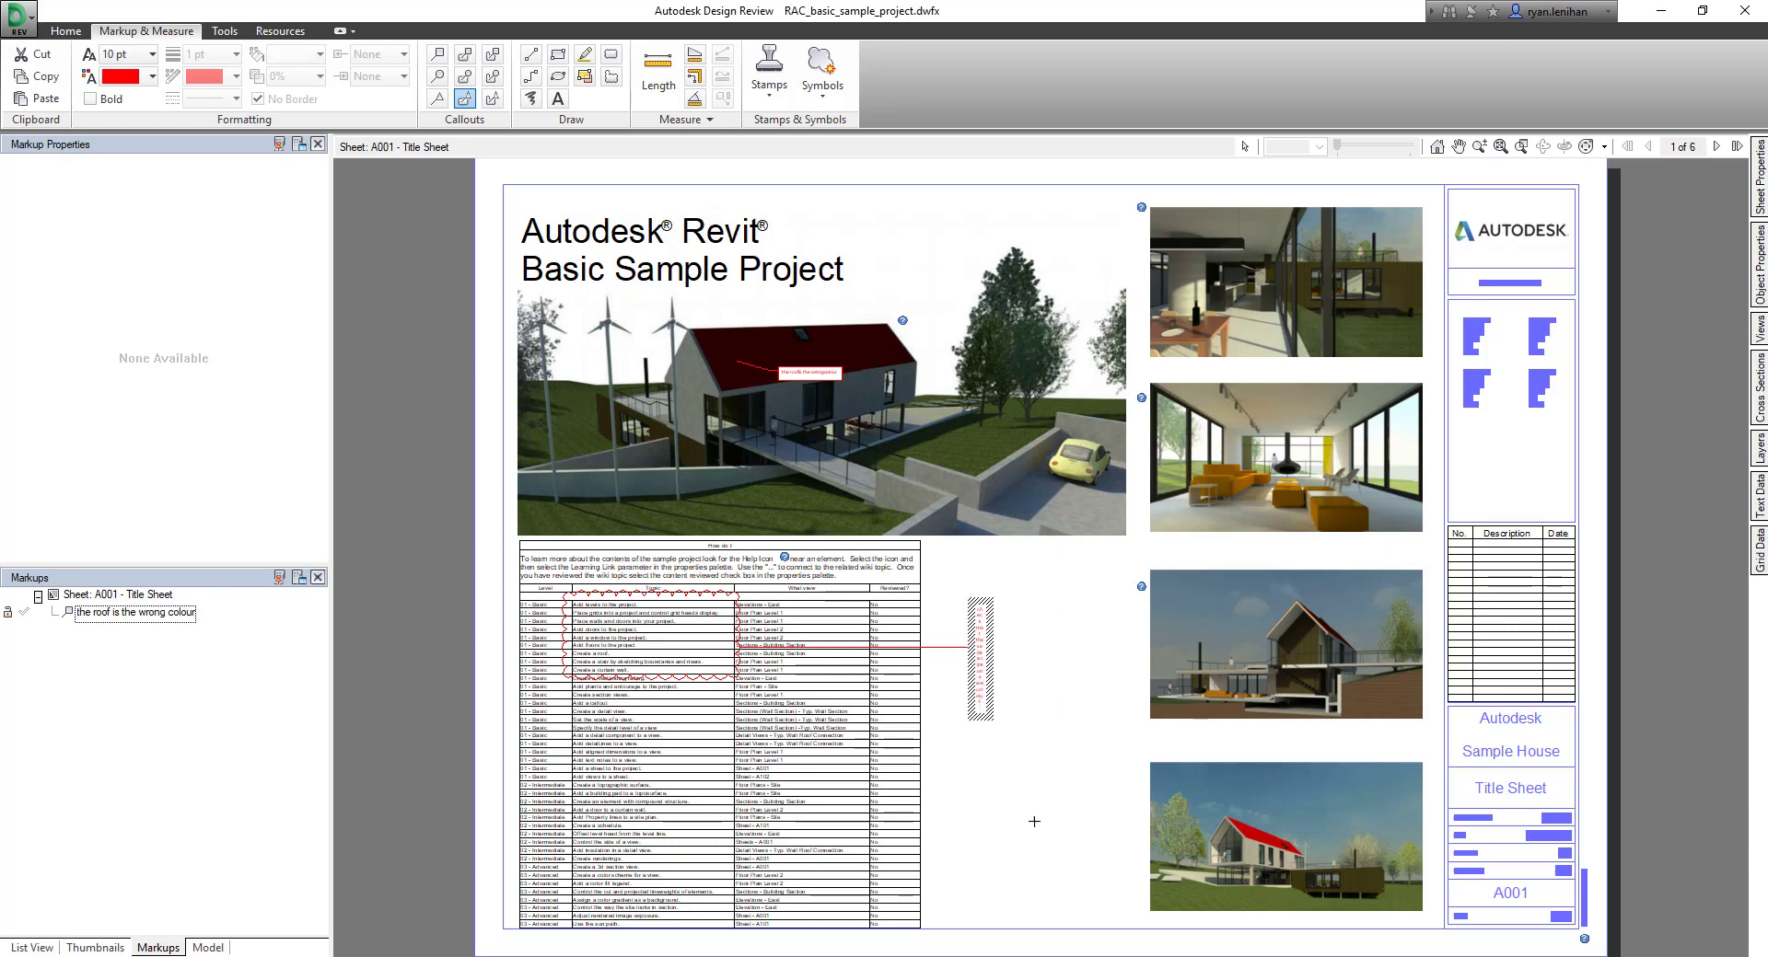
{"action": "left_click", "coordinate": [1034, 821]}
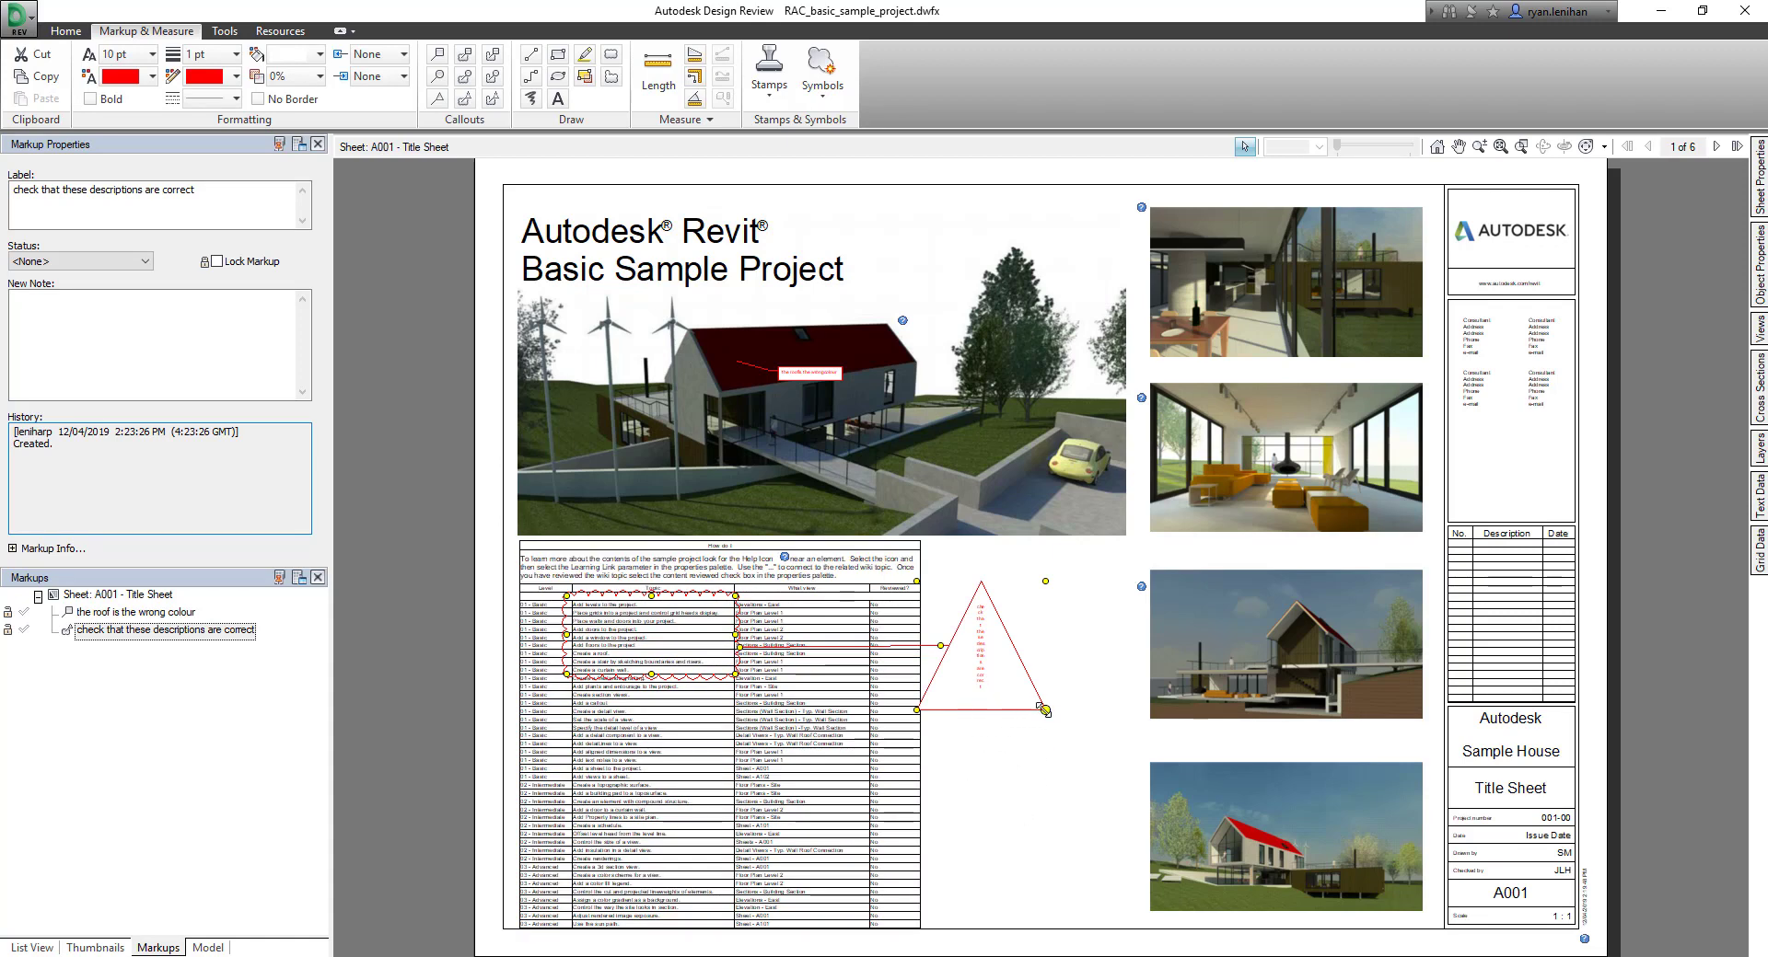
Step: Change the triangle callout's label to "P1" and nudge the callout slightly beside the table
{"action": "mouse_move", "coordinate": [1045, 710]}
{"action": "left_mouse_down"}
{"action": "mouse_move", "coordinate": [1027, 629]}
{"action": "mouse_move", "coordinate": [1068, 733]}
{"action": "left_mouse_up"}
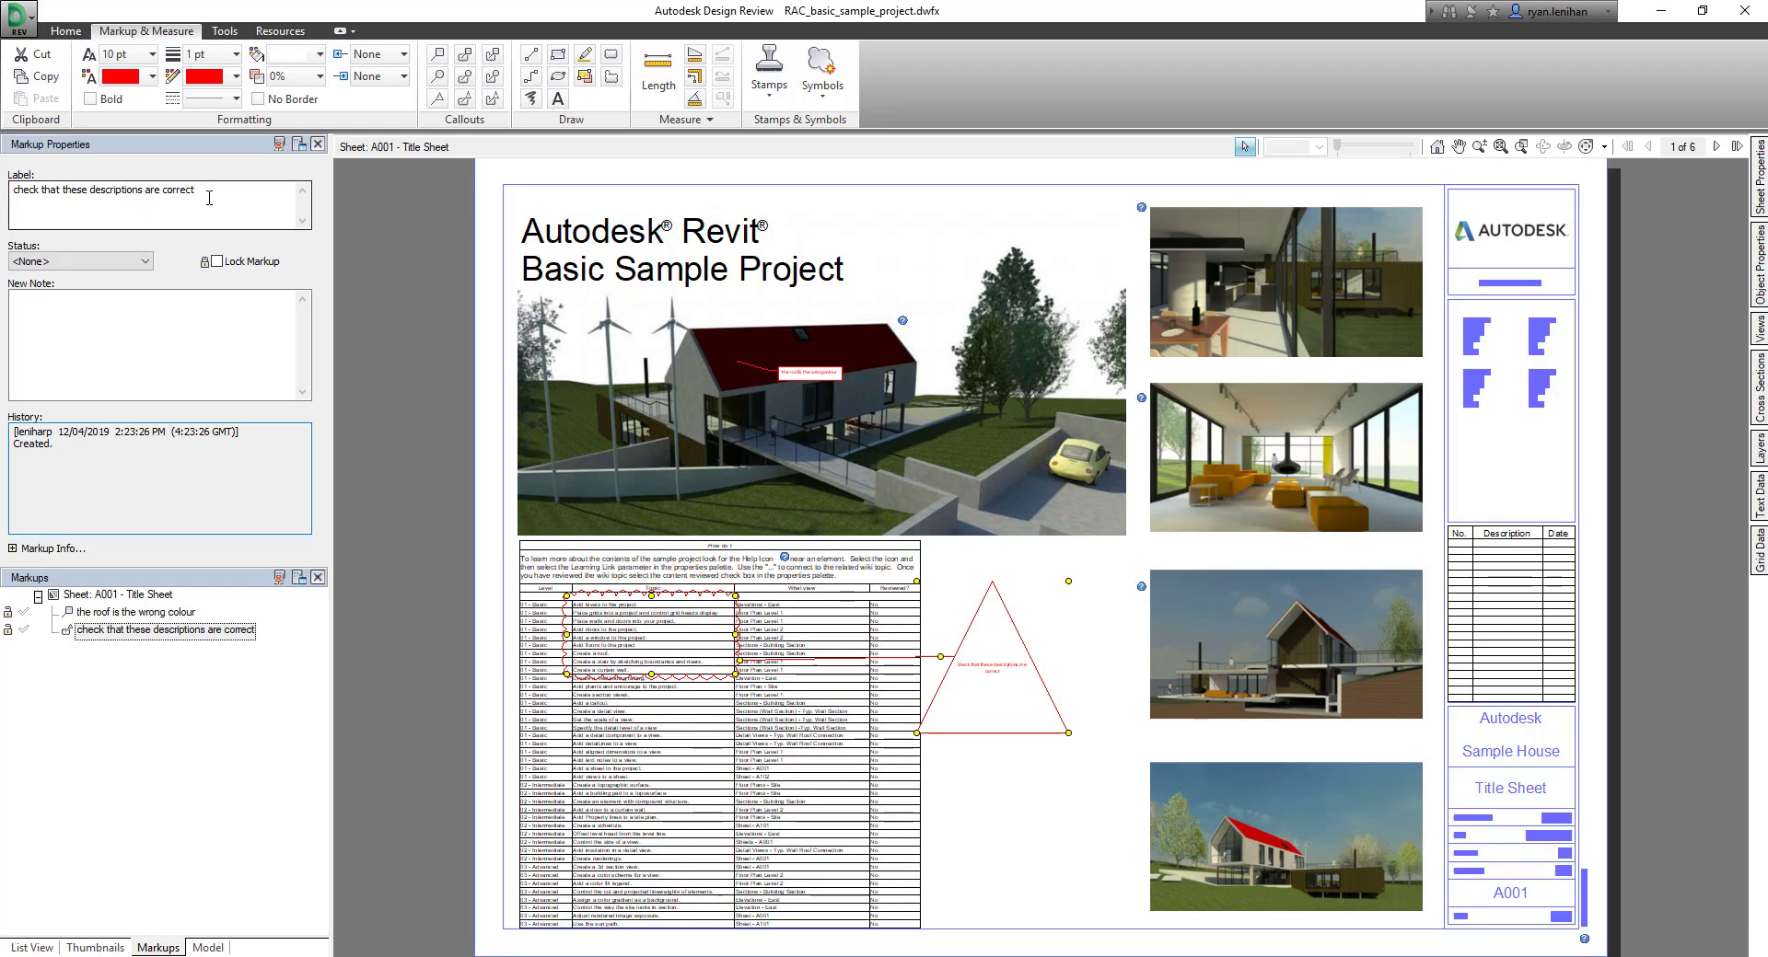
{"action": "left_click_drag", "start_coordinate": [208, 195], "coordinate": [1, 172]}
{"action": "type", "text": "P"}
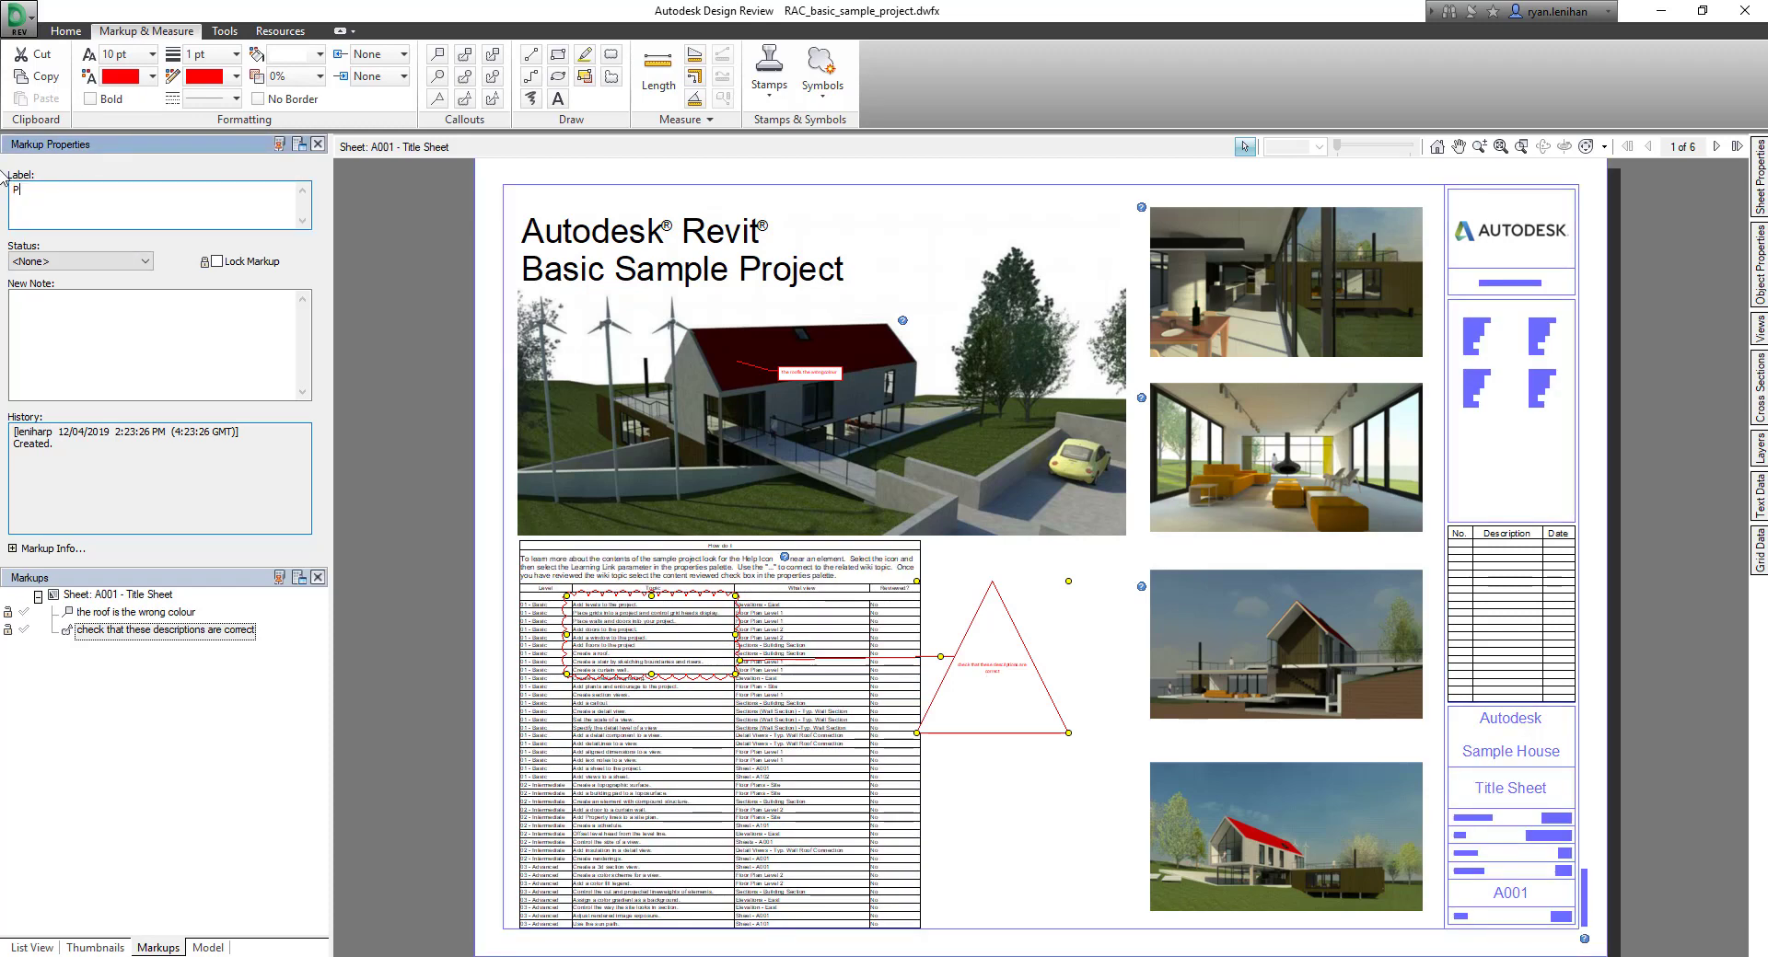
{"action": "type", "text": "1"}
{"action": "double_click", "coordinate": [1001, 663]}
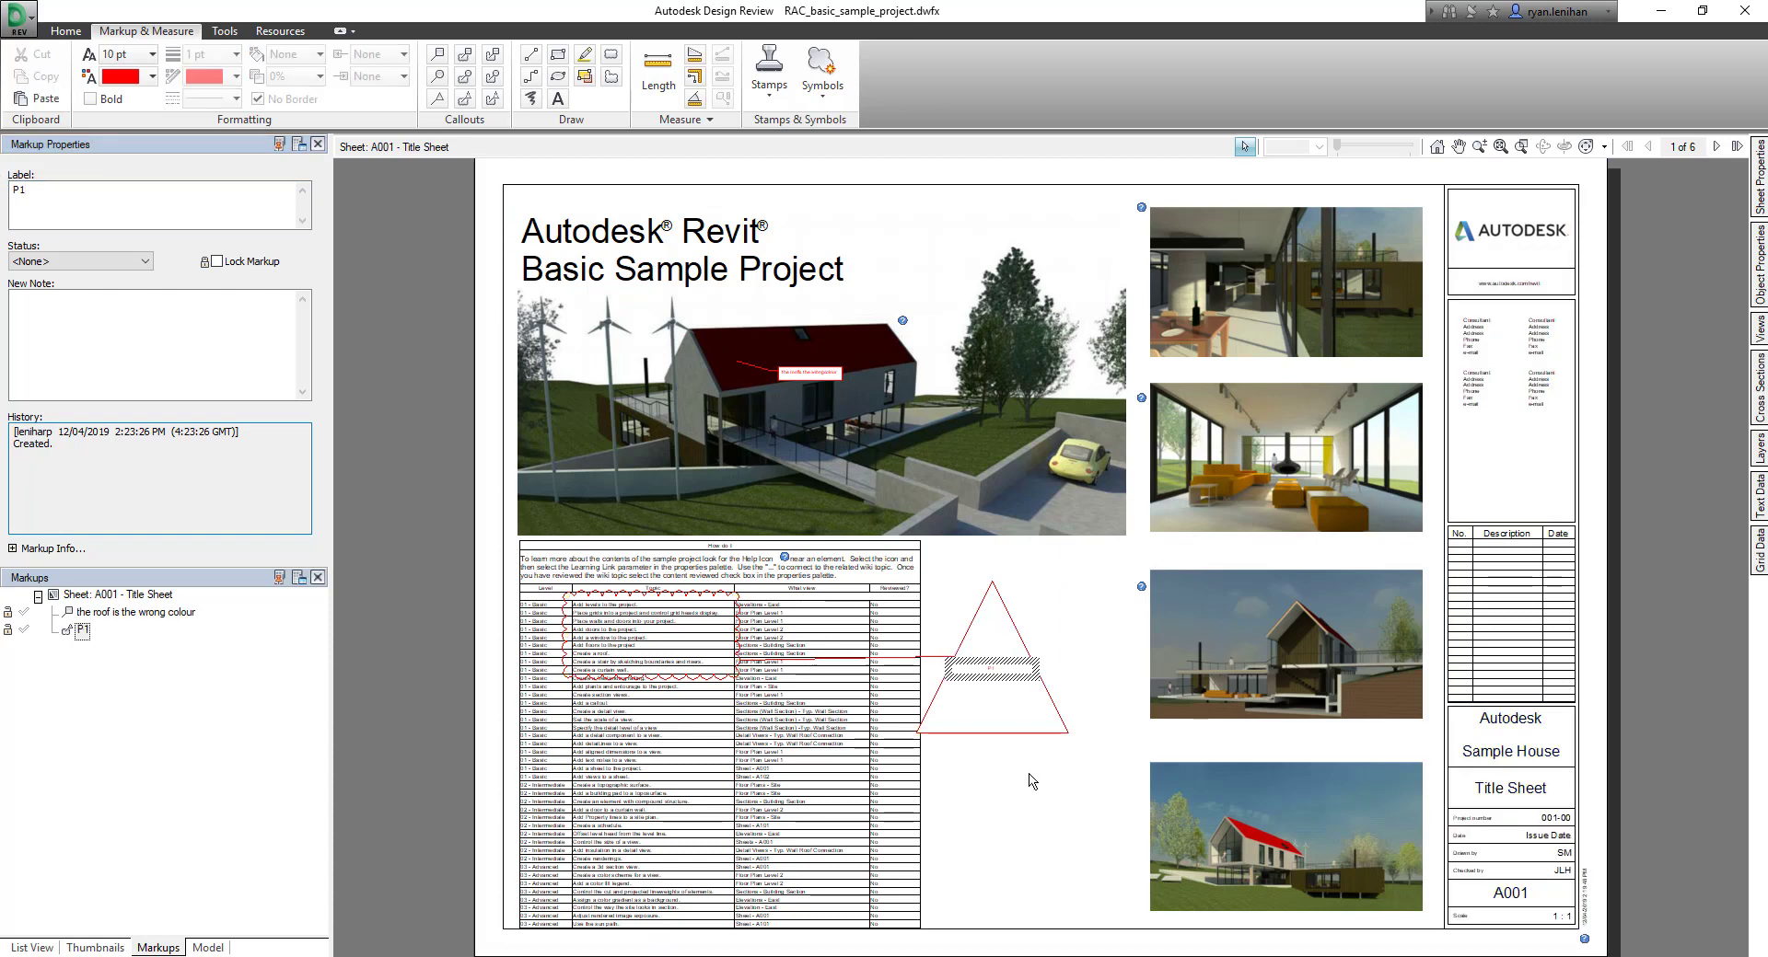
{"action": "left_click", "coordinate": [1033, 838]}
{"action": "left_click", "coordinate": [1035, 838]}
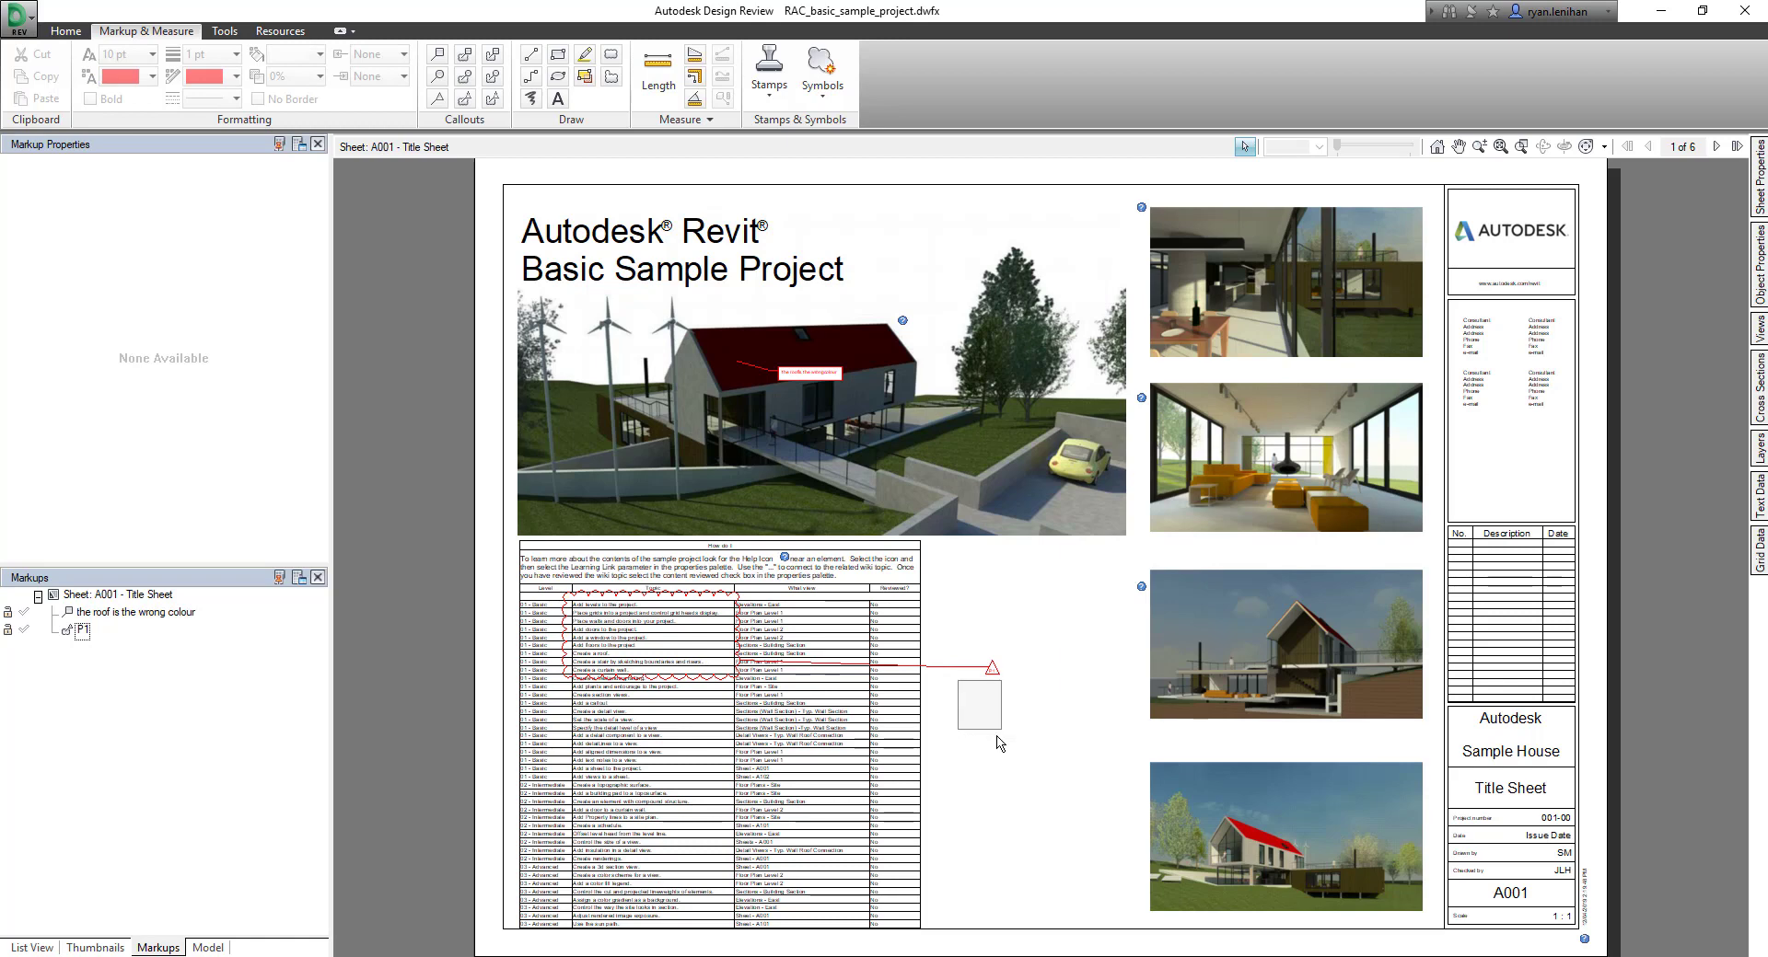
{"action": "left_click", "coordinate": [990, 668]}
{"action": "mouse_move", "coordinate": [988, 671]}
{"action": "left_mouse_down"}
{"action": "mouse_move", "coordinate": [903, 714]}
{"action": "mouse_move", "coordinate": [993, 674]}
{"action": "left_mouse_up"}
{"action": "left_click", "coordinate": [1017, 778]}
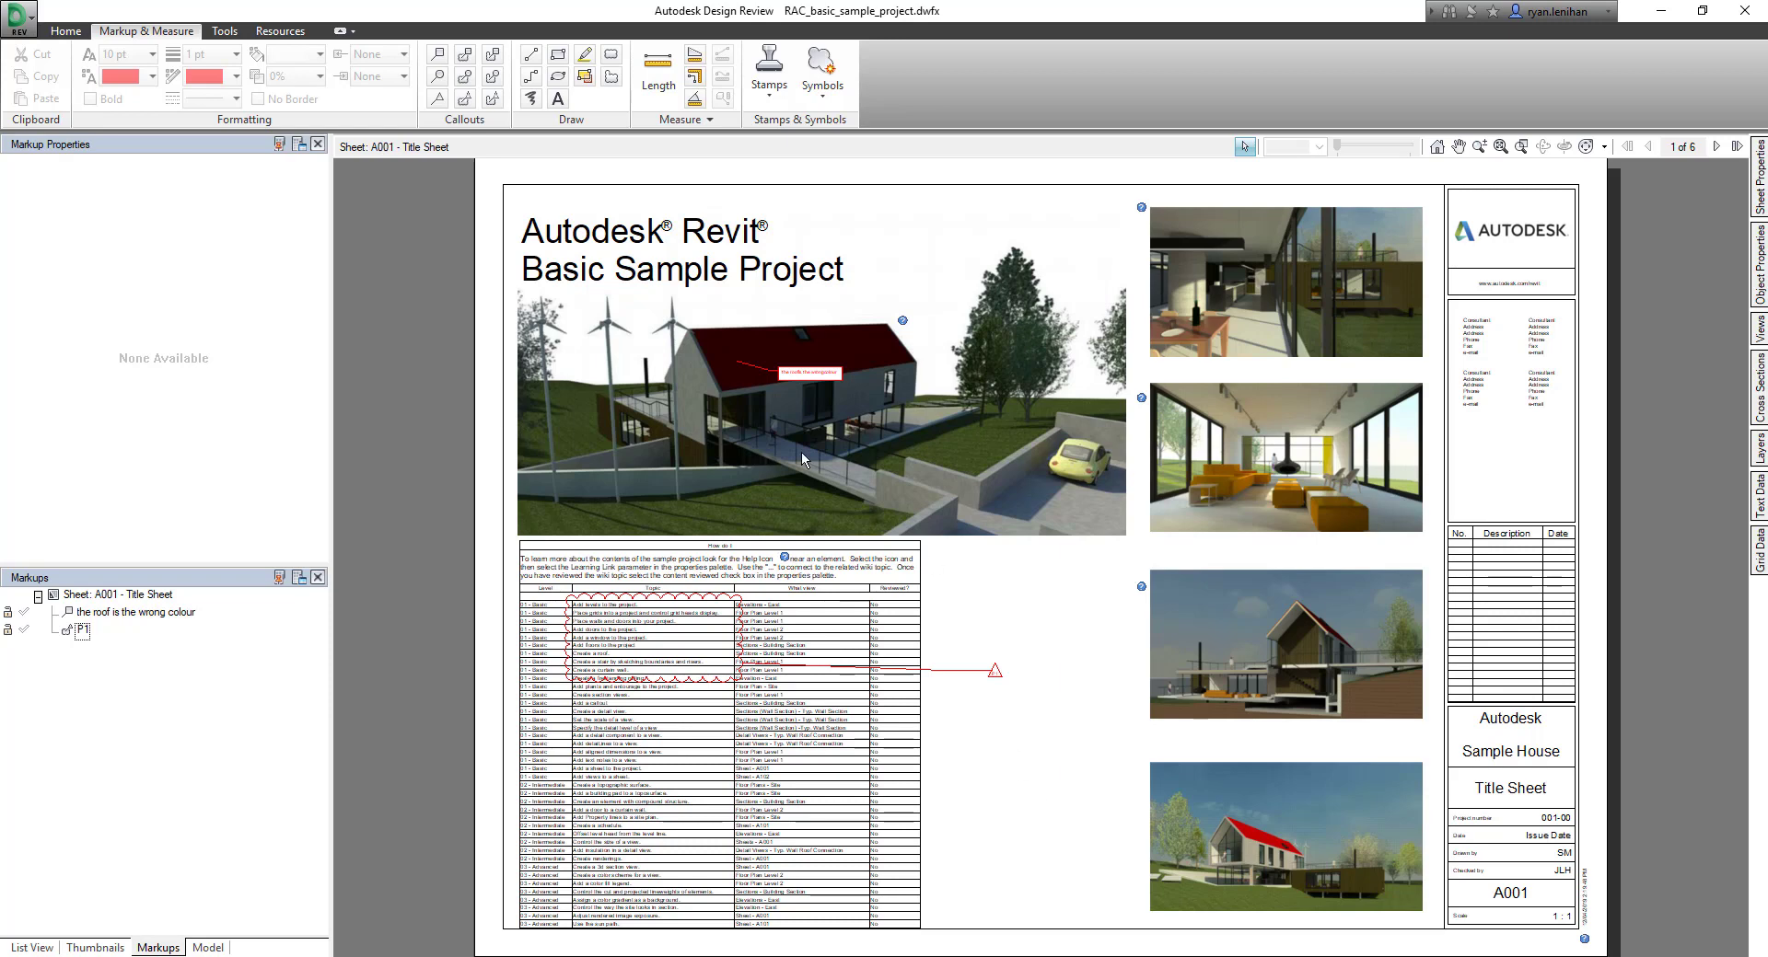
Step: Add a rectangle callout with a rectangular cloud around the table's middle rows, with the text "Check that this description is correct"
{"action": "left_click", "coordinate": [464, 54]}
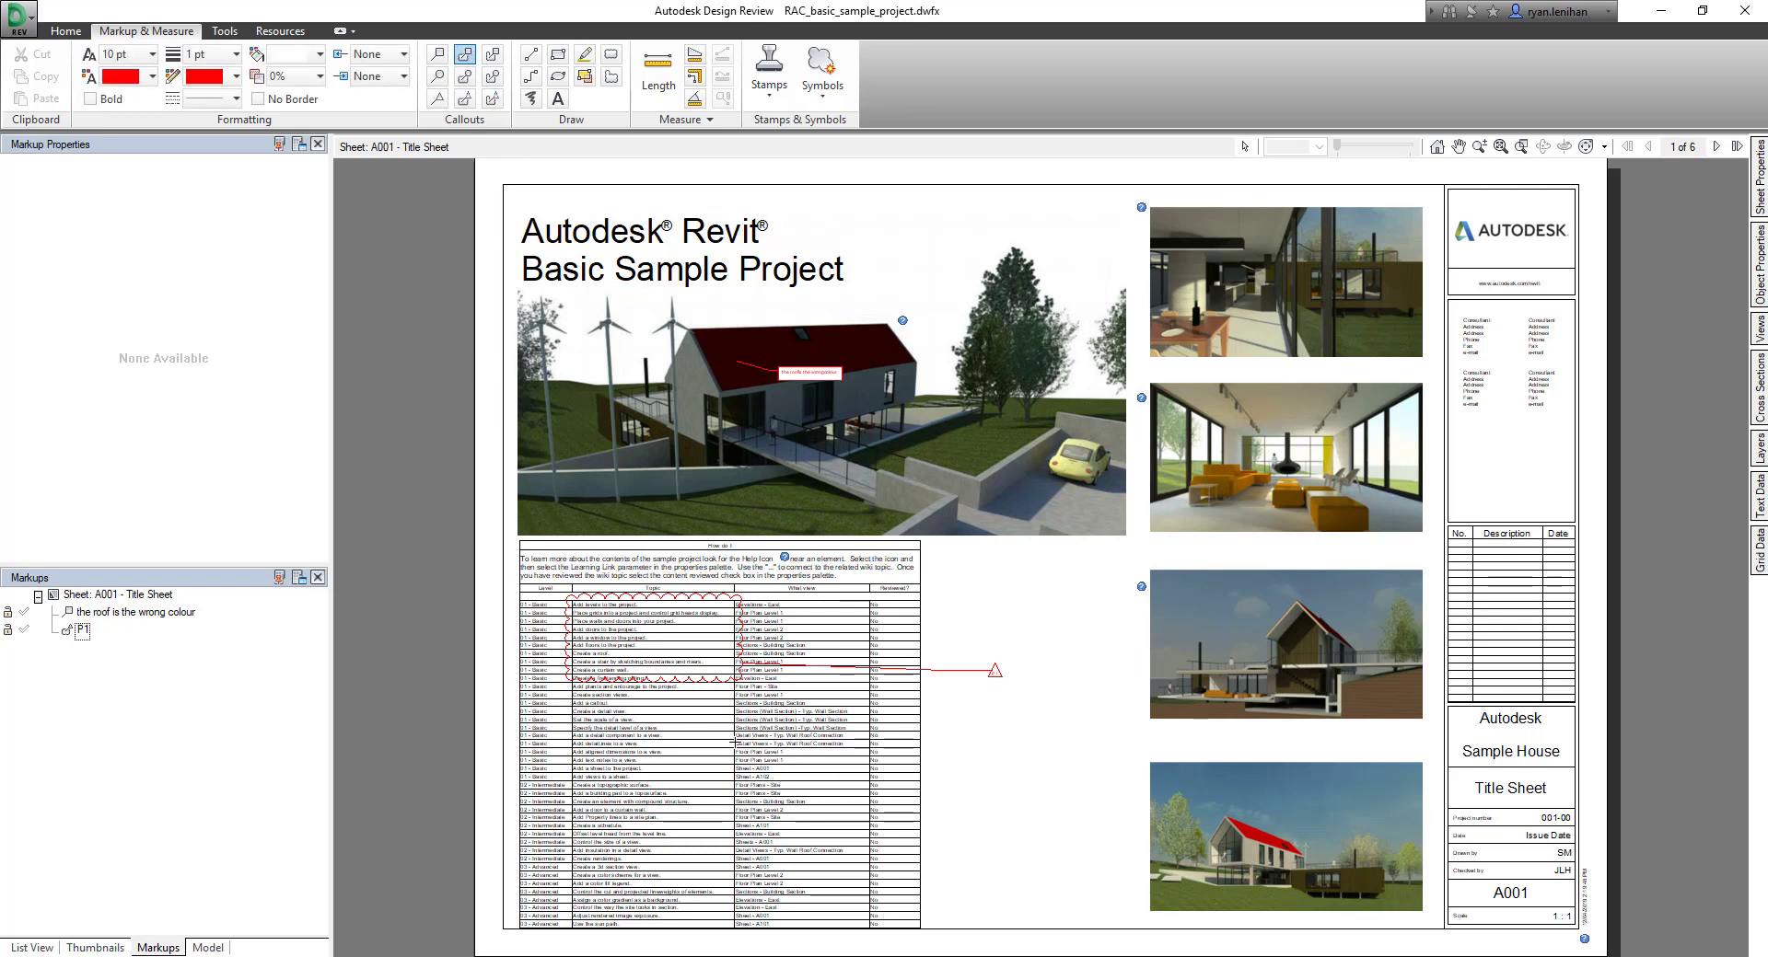
{"action": "mouse_move", "coordinate": [733, 742]}
{"action": "left_mouse_down"}
{"action": "mouse_move", "coordinate": [826, 815]}
{"action": "mouse_move", "coordinate": [873, 807]}
{"action": "left_mouse_up"}
{"action": "left_click", "coordinate": [983, 760]}
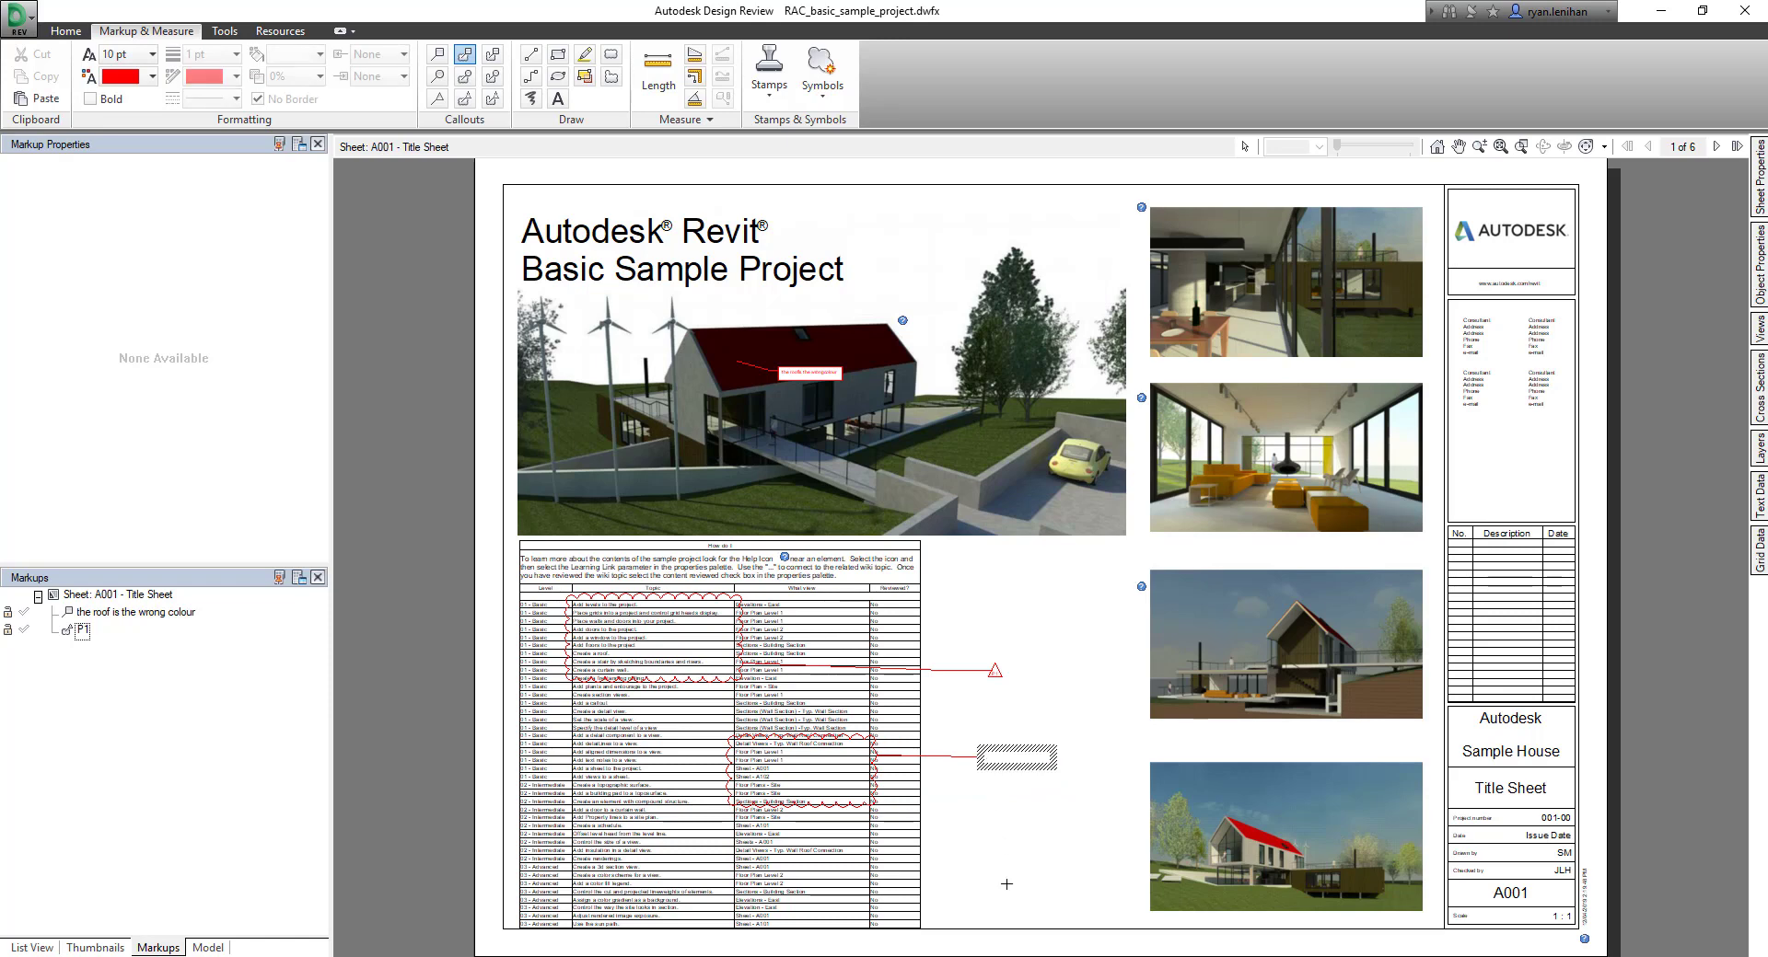
{"action": "type", "text": "Check that "}
{"action": "type", "text": "this data is"}
{"action": "left_click", "coordinate": [1006, 883]}
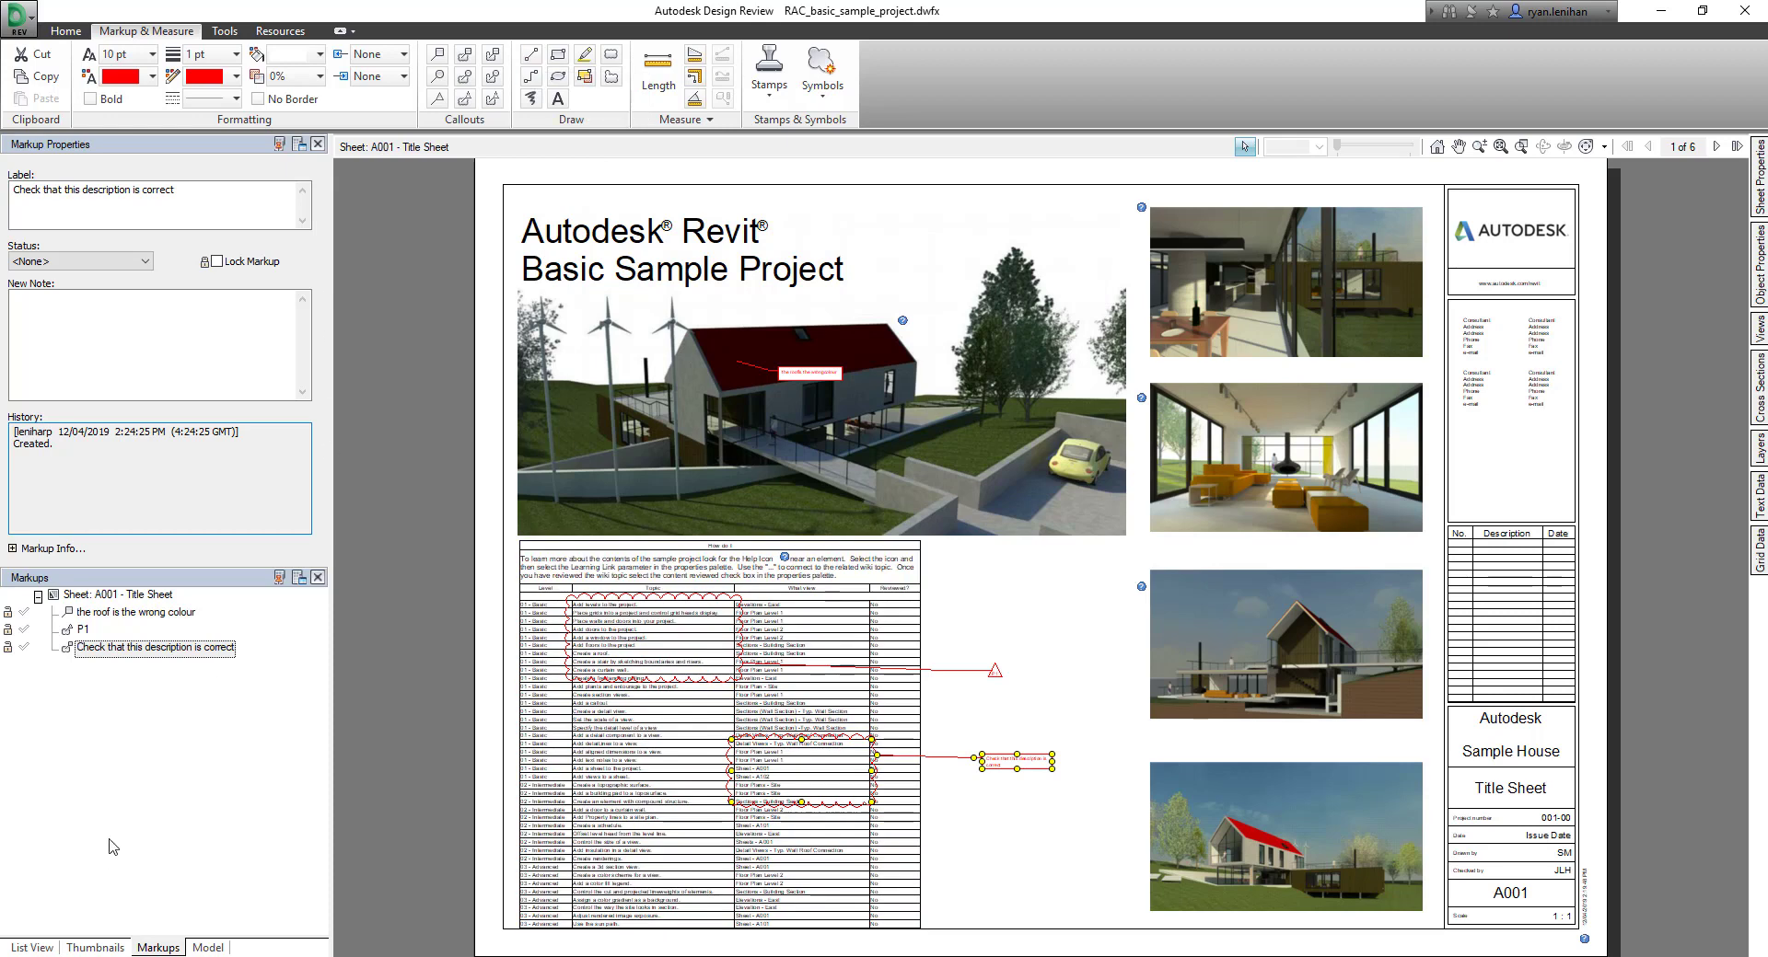
Step: Open sheet A102 - Plans and draw red lines outlining an area beside the Living room on the Level 1 plan
{"action": "left_click", "coordinate": [95, 947]}
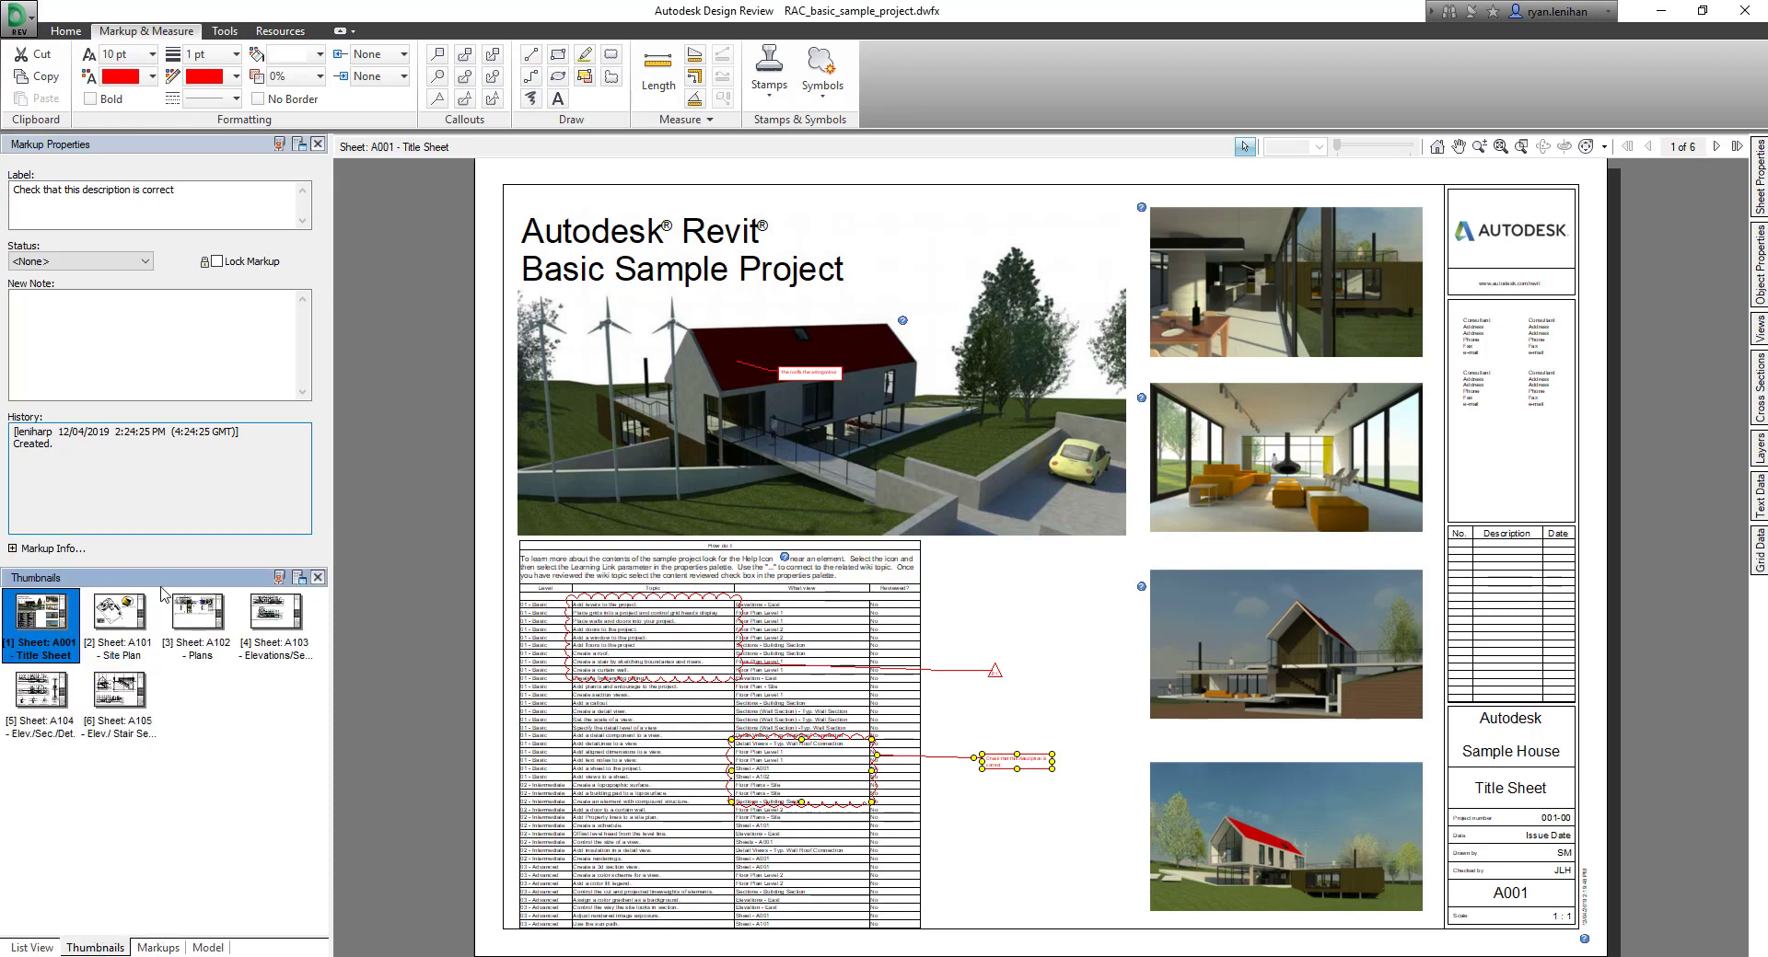
{"action": "left_click", "coordinate": [197, 612]}
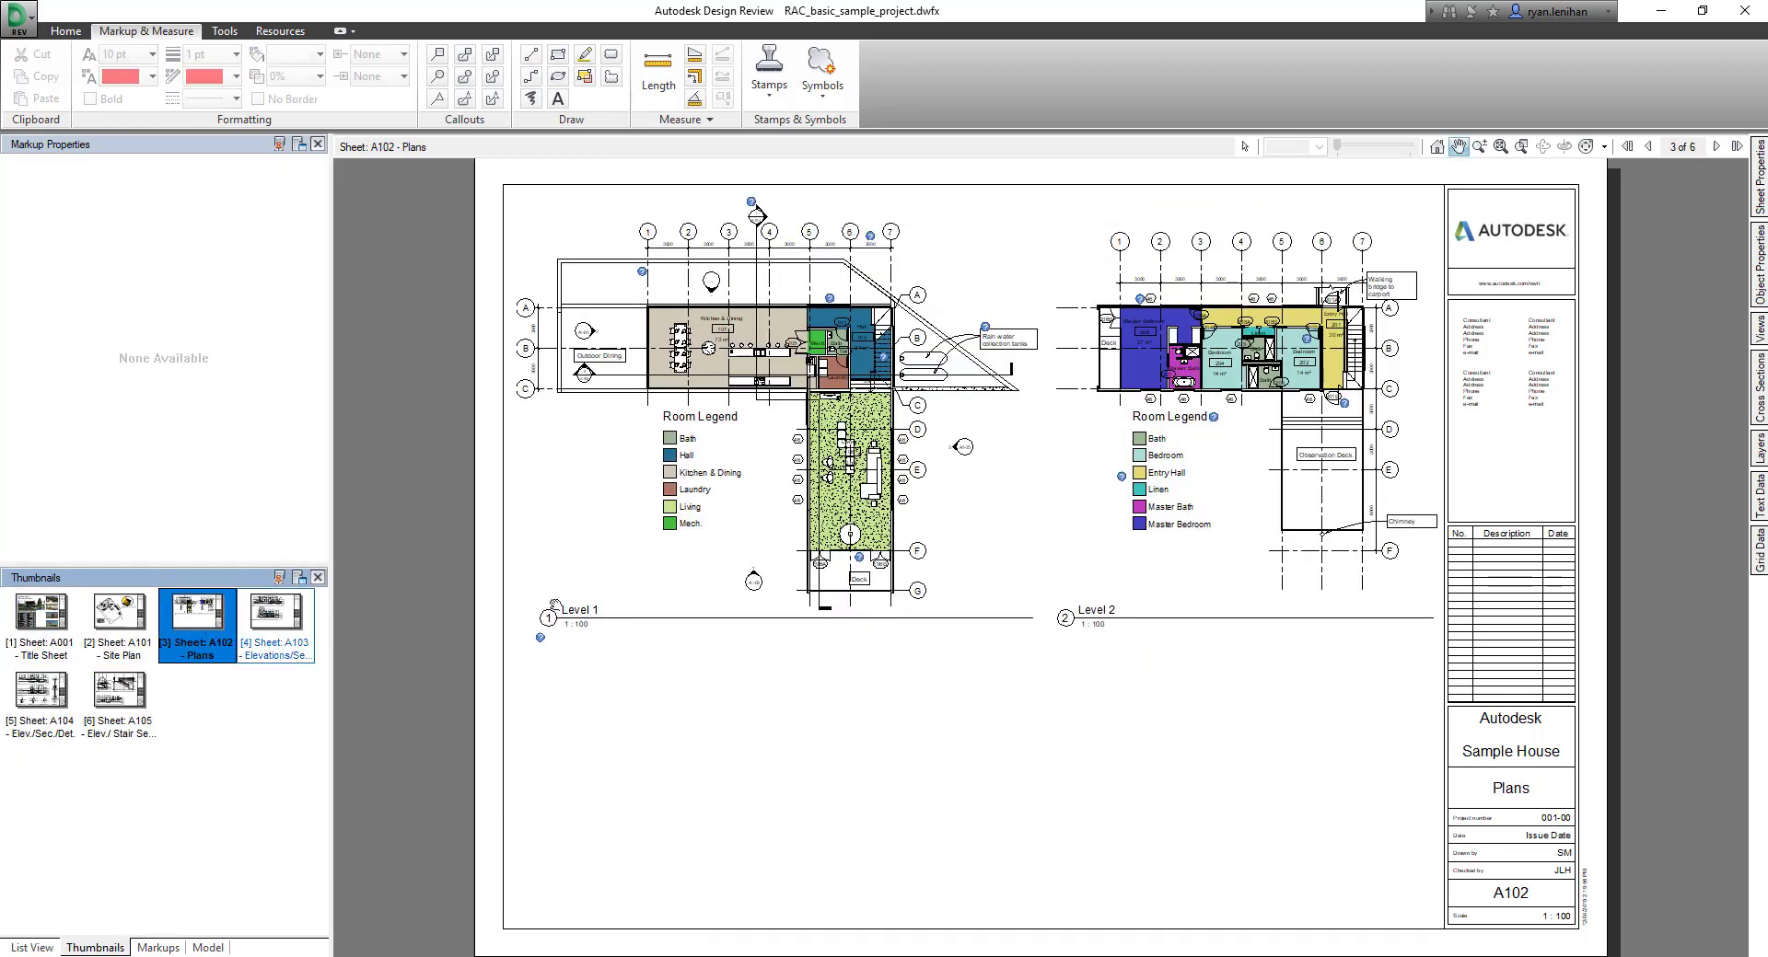
{"action": "left_click", "coordinate": [530, 54]}
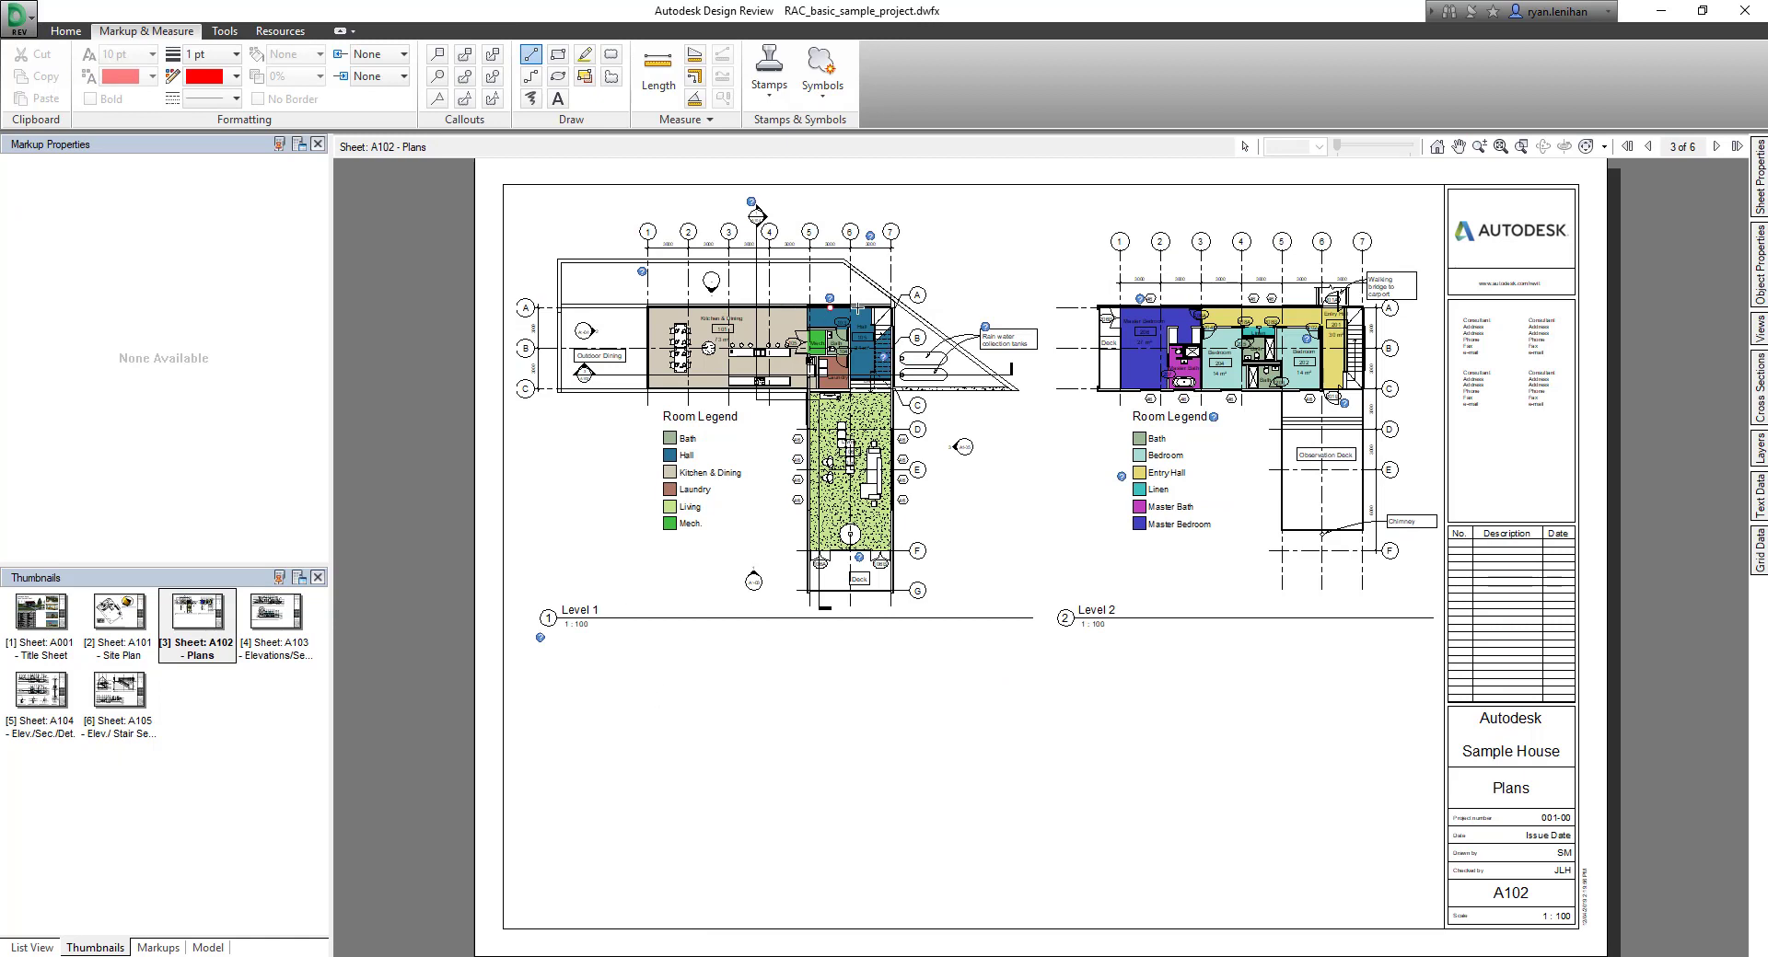
{"action": "left_click", "coordinate": [1017, 391]}
{"action": "left_click", "coordinate": [1018, 515]}
Step: Draw a red rectangle inside the outlined area beside the Living room and trace its edges with the yellow 20 pt highlighter
{"action": "left_click", "coordinate": [557, 54]}
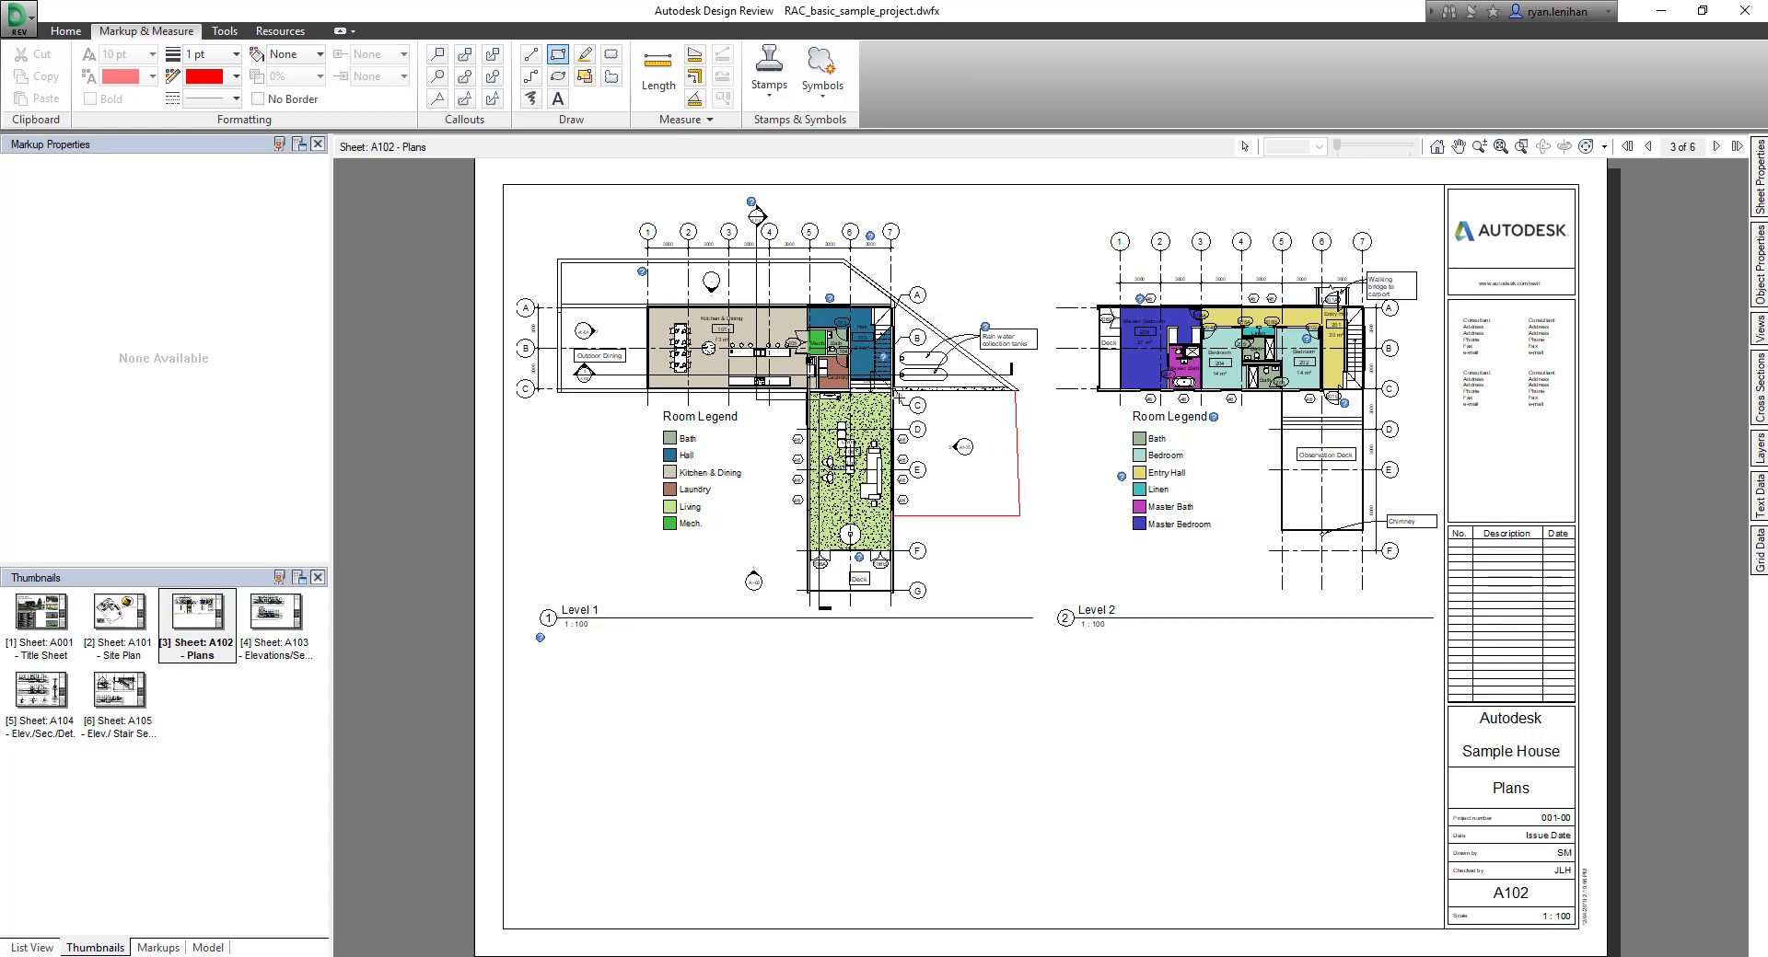
{"action": "left_click_drag", "start_coordinate": [899, 395], "coordinate": [1010, 503]}
{"action": "left_click", "coordinate": [583, 53]}
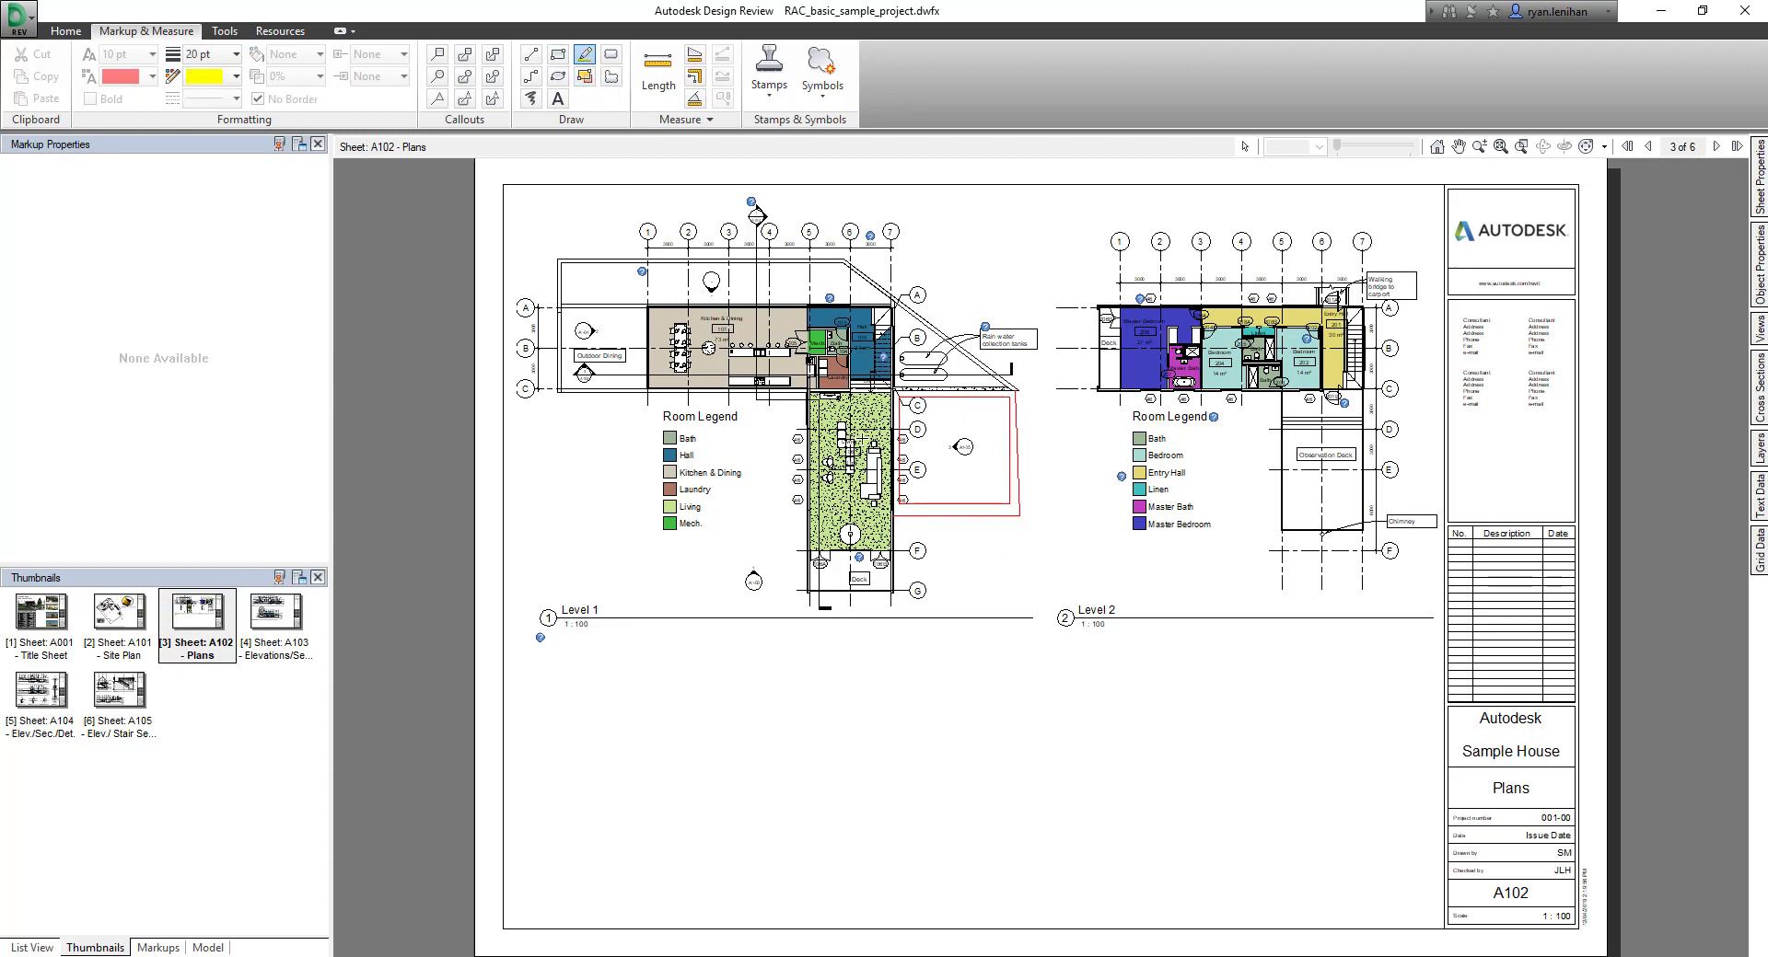
{"action": "mouse_move", "coordinate": [885, 379]}
{"action": "left_mouse_down"}
{"action": "mouse_move", "coordinate": [1012, 390]}
{"action": "mouse_move", "coordinate": [1014, 452]}
{"action": "mouse_move", "coordinate": [903, 508]}
{"action": "mouse_move", "coordinate": [879, 357]}
{"action": "mouse_move", "coordinate": [892, 424]}
{"action": "mouse_move", "coordinate": [1013, 511]}
{"action": "mouse_move", "coordinate": [1019, 539]}
{"action": "mouse_move", "coordinate": [896, 503]}
{"action": "left_mouse_up"}
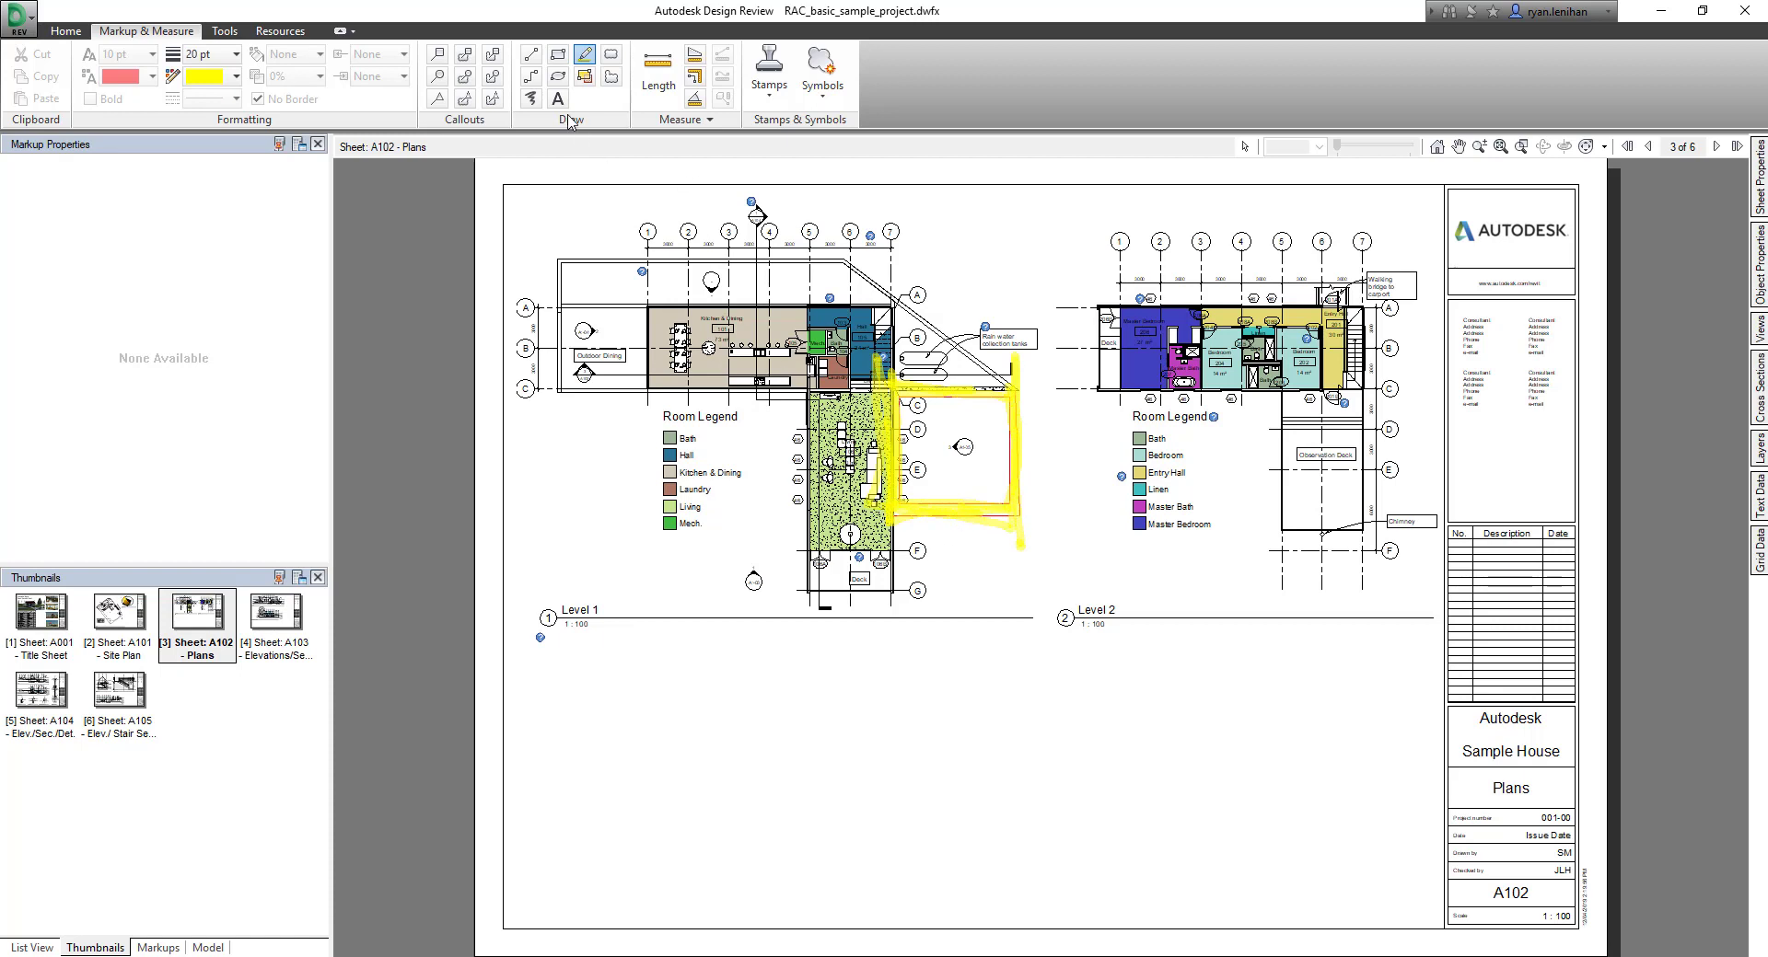
Step: Draw a pink highlight rectangle at 50% transparency beside the Level 1 Room Legend
{"action": "left_click", "coordinate": [583, 76]}
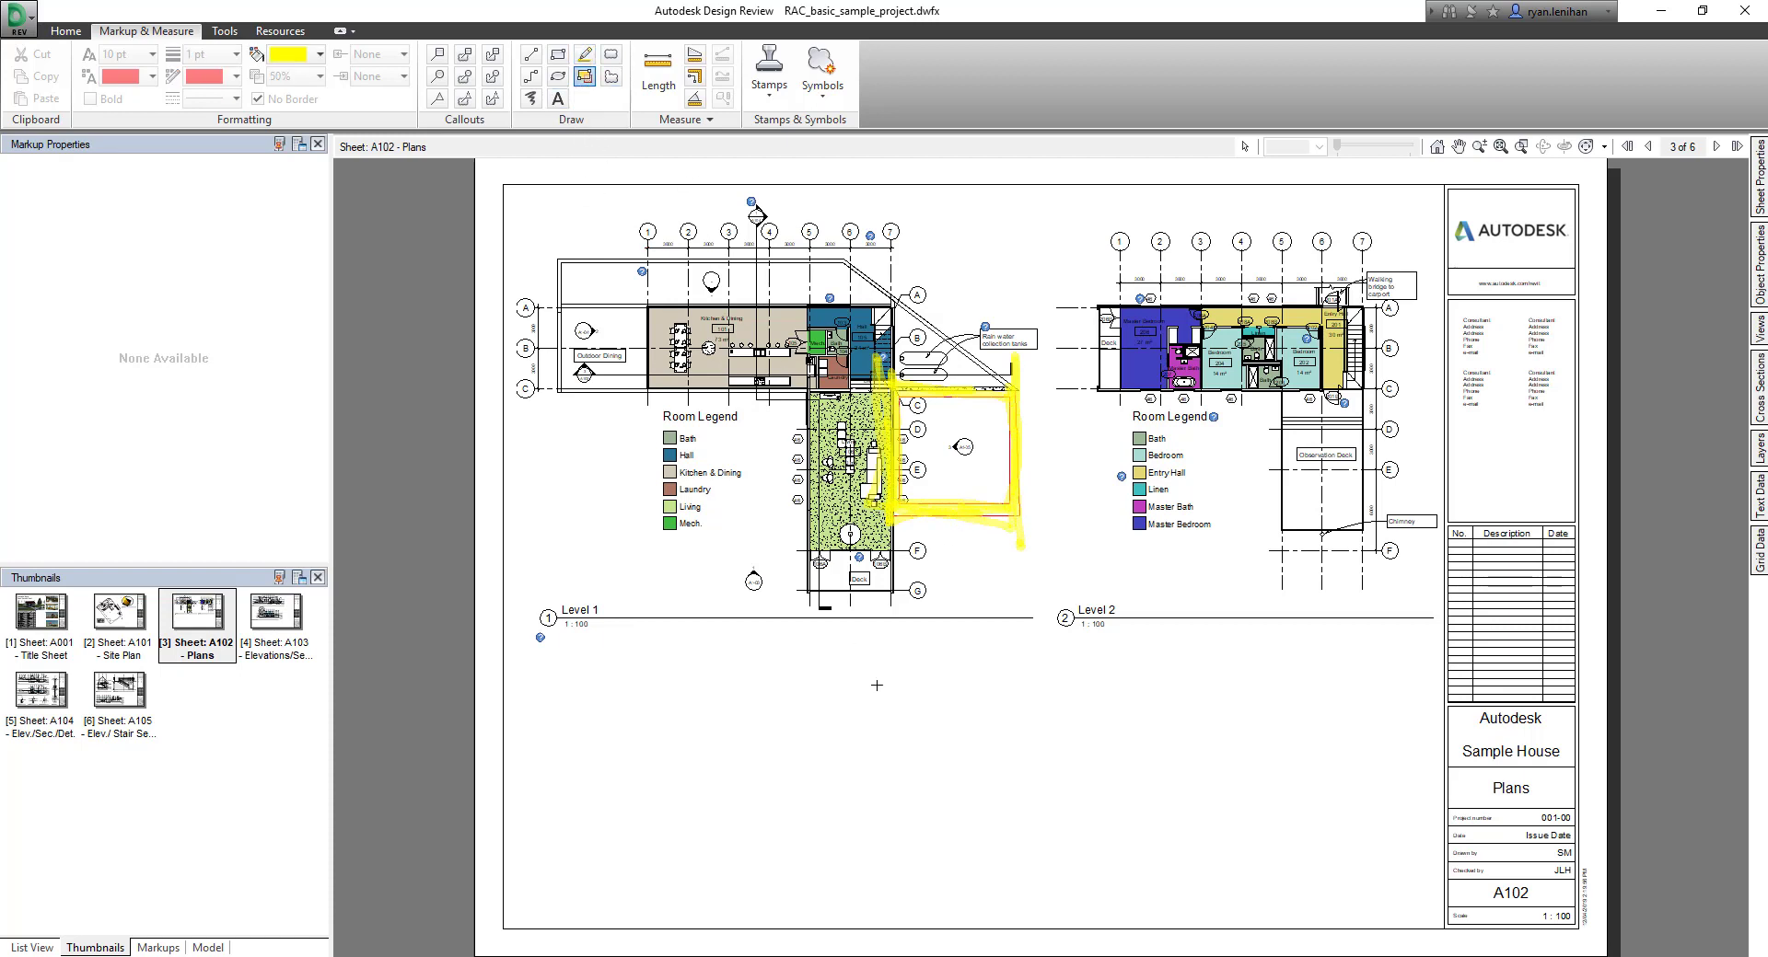
{"action": "left_click", "coordinate": [317, 55]}
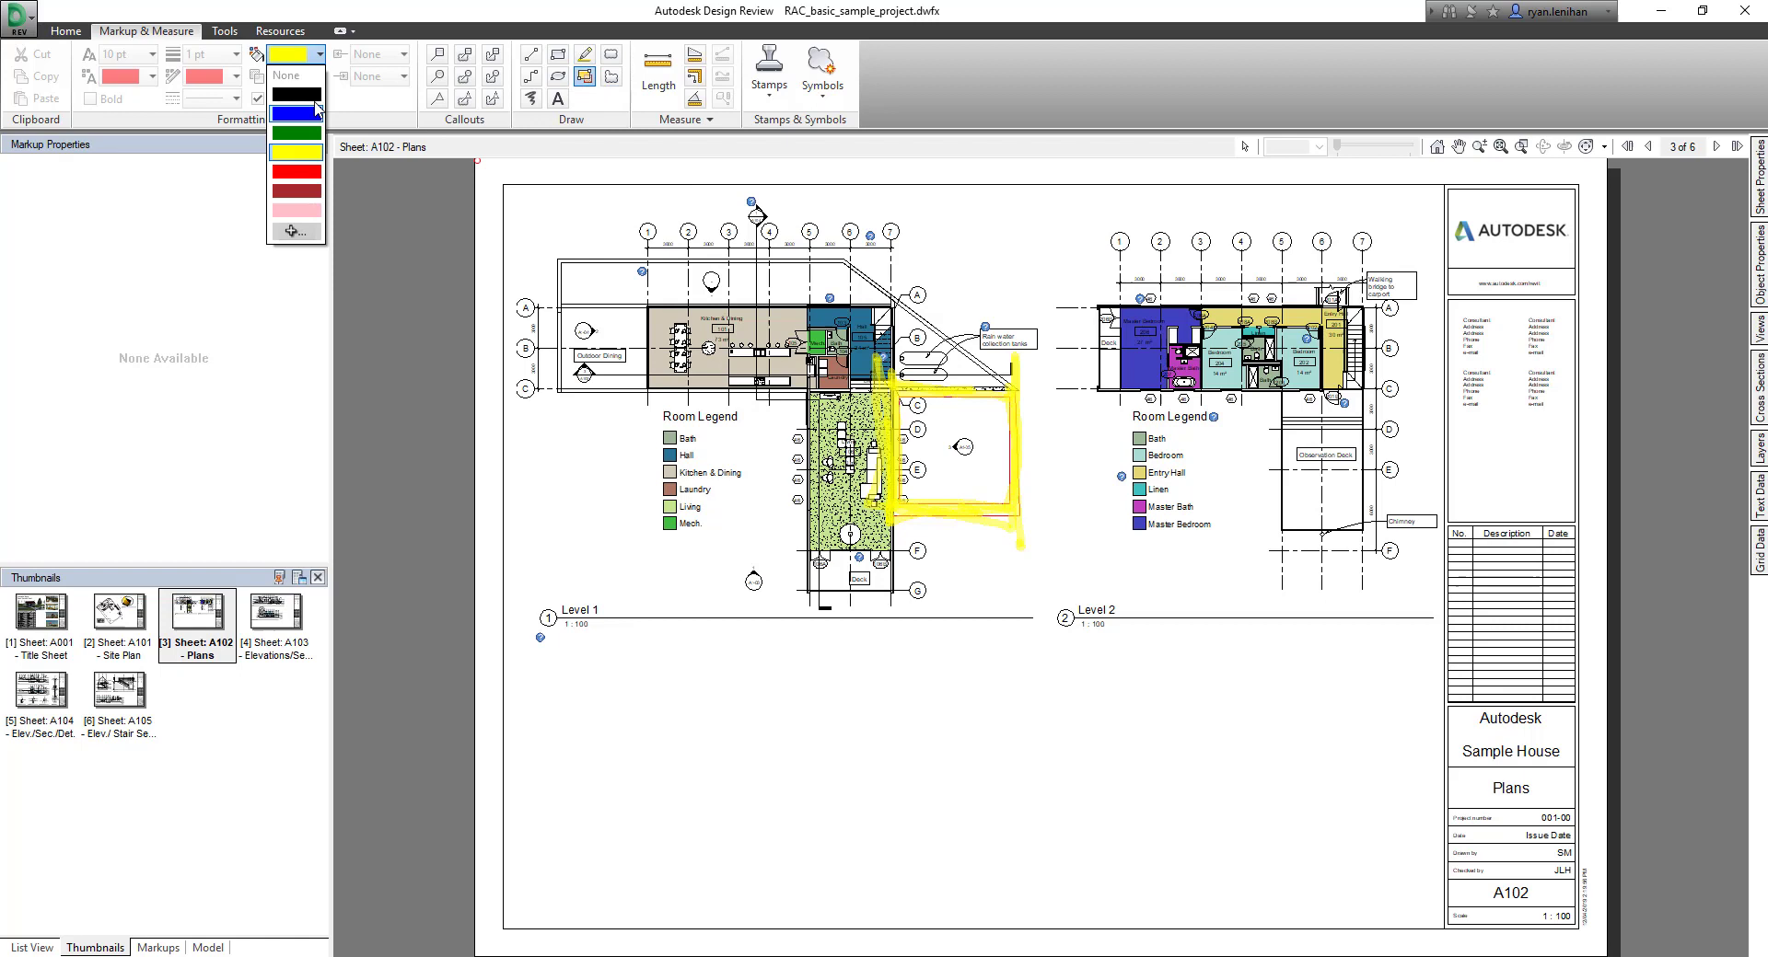
{"action": "left_click", "coordinate": [297, 210]}
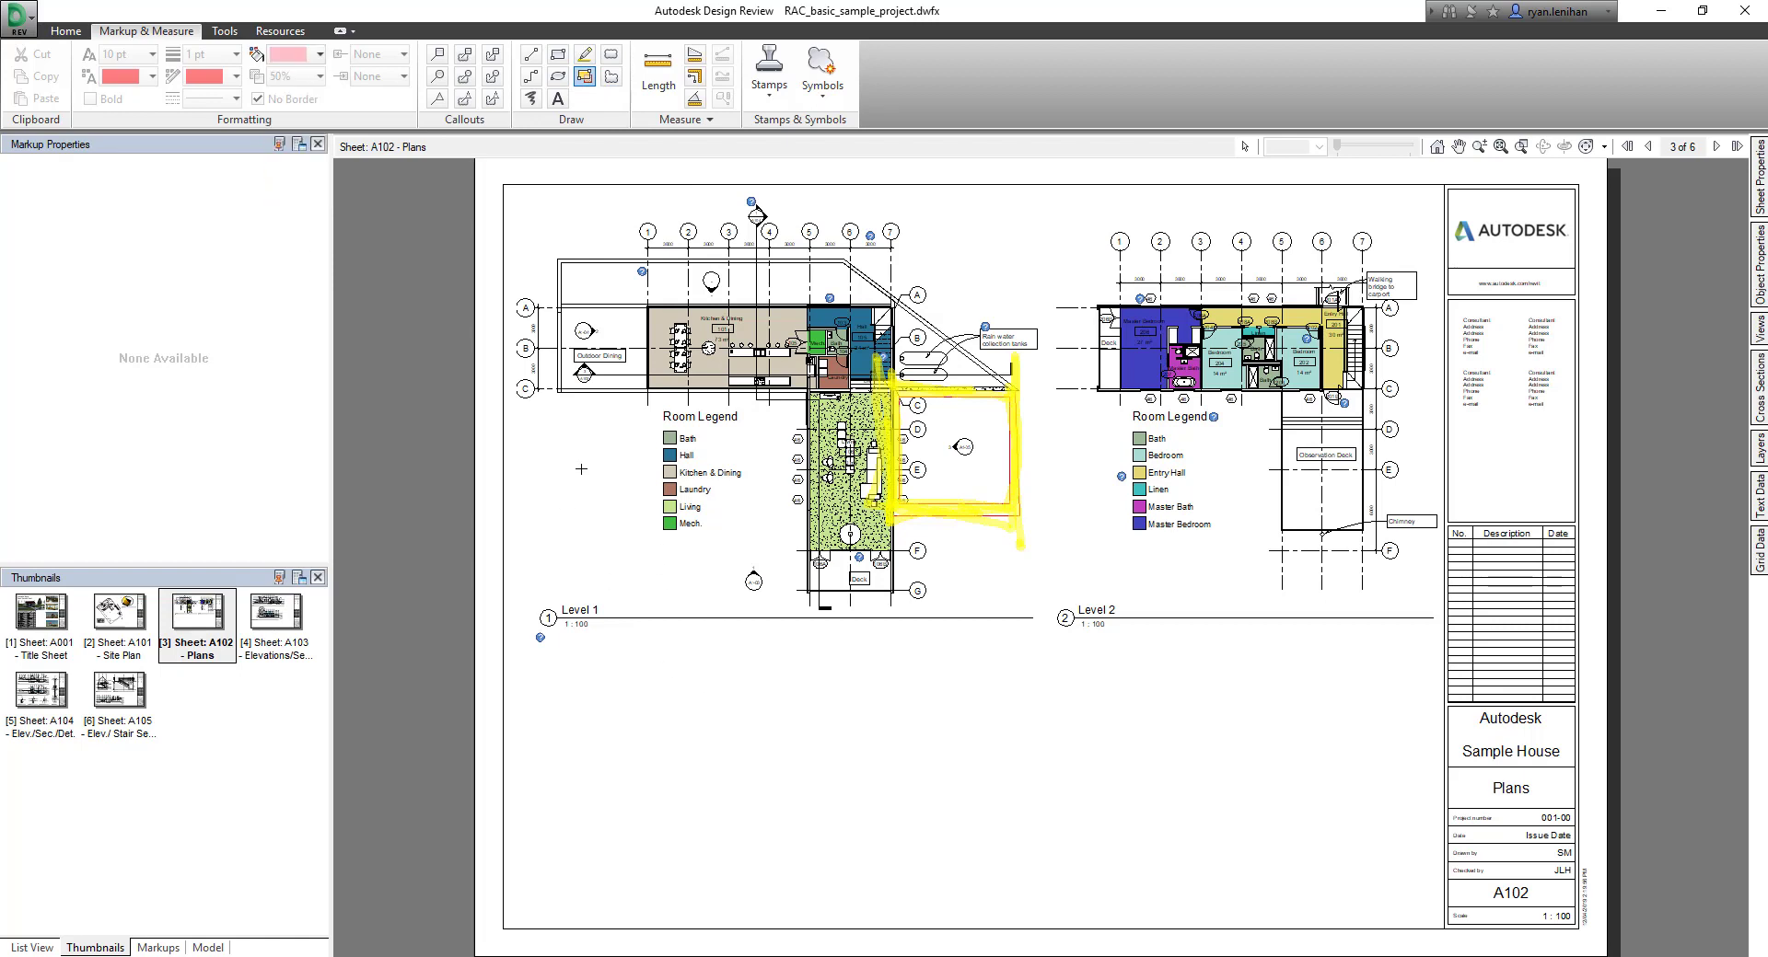
{"action": "left_click_drag", "start_coordinate": [549, 433], "coordinate": [625, 469]}
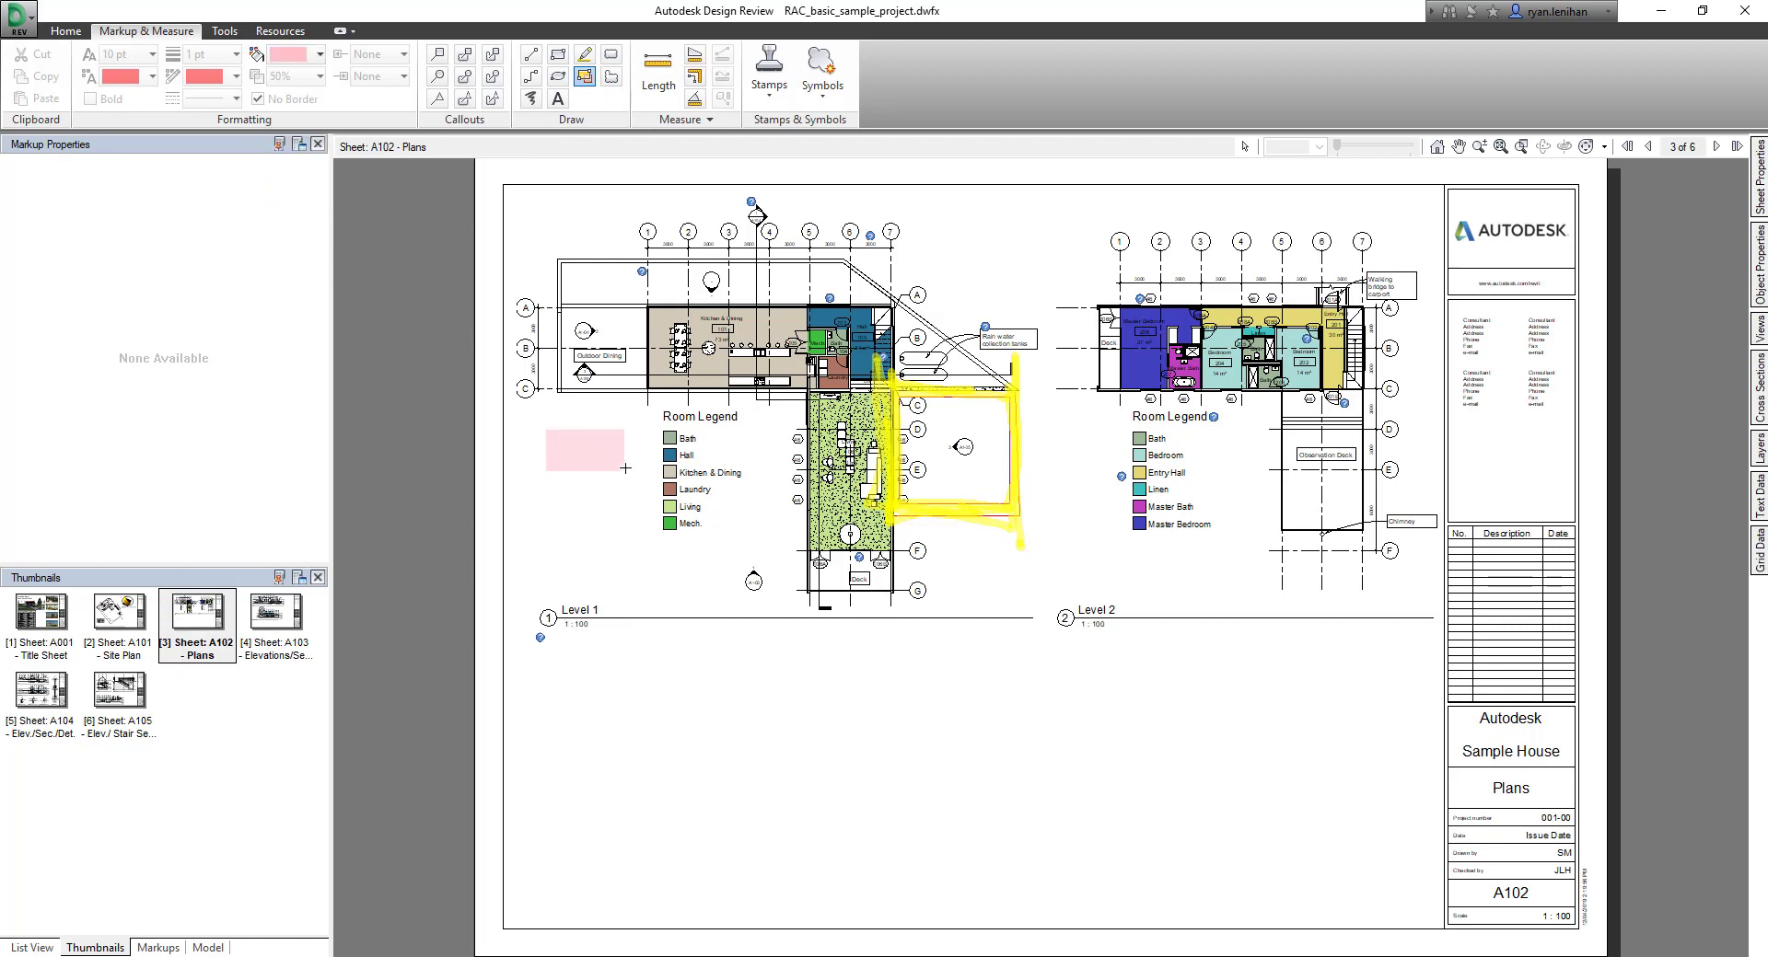
Step: Set the highlight fill to blue and draw a second highlight rectangle directly below the pink one
{"action": "left_click", "coordinate": [318, 54]}
{"action": "left_click", "coordinate": [297, 113]}
{"action": "left_click_drag", "start_coordinate": [545, 481], "coordinate": [626, 526]}
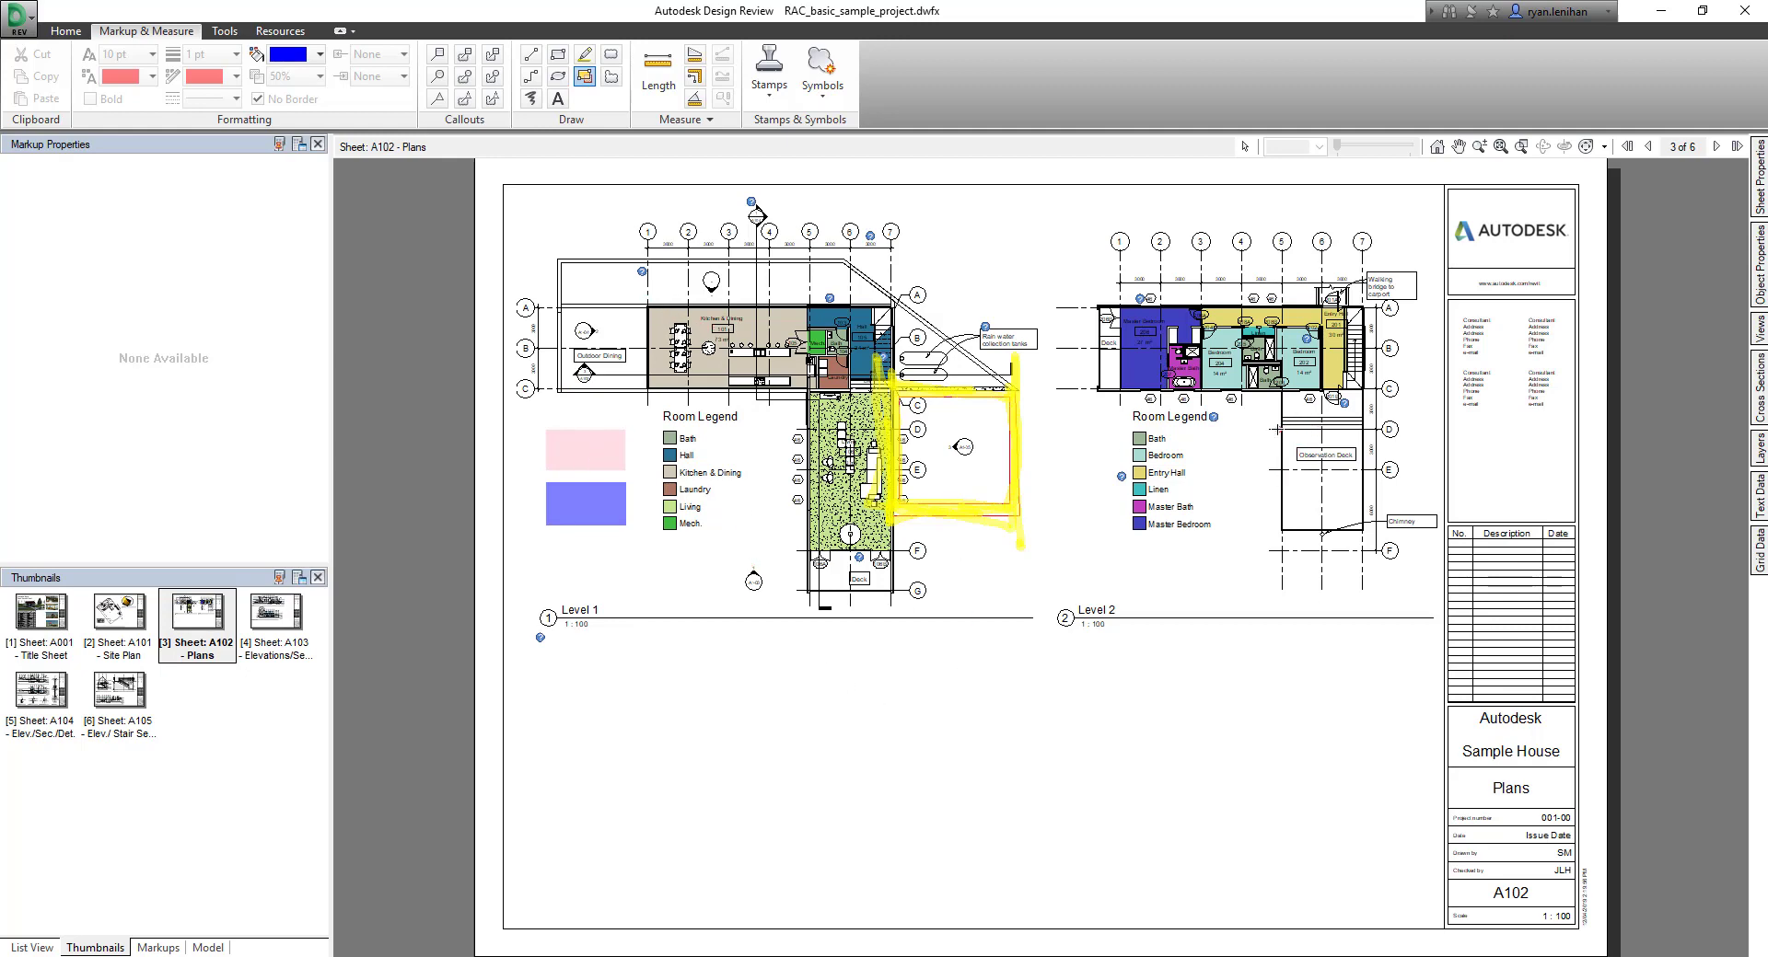
Step: Cover the Observation Deck on the Level 2 plan with a blue highlight rectangle, from grid line D down to the deck's lower edge
{"action": "scroll", "coordinate": [1299, 430], "scroll_direction": "up", "scroll_amount": 6}
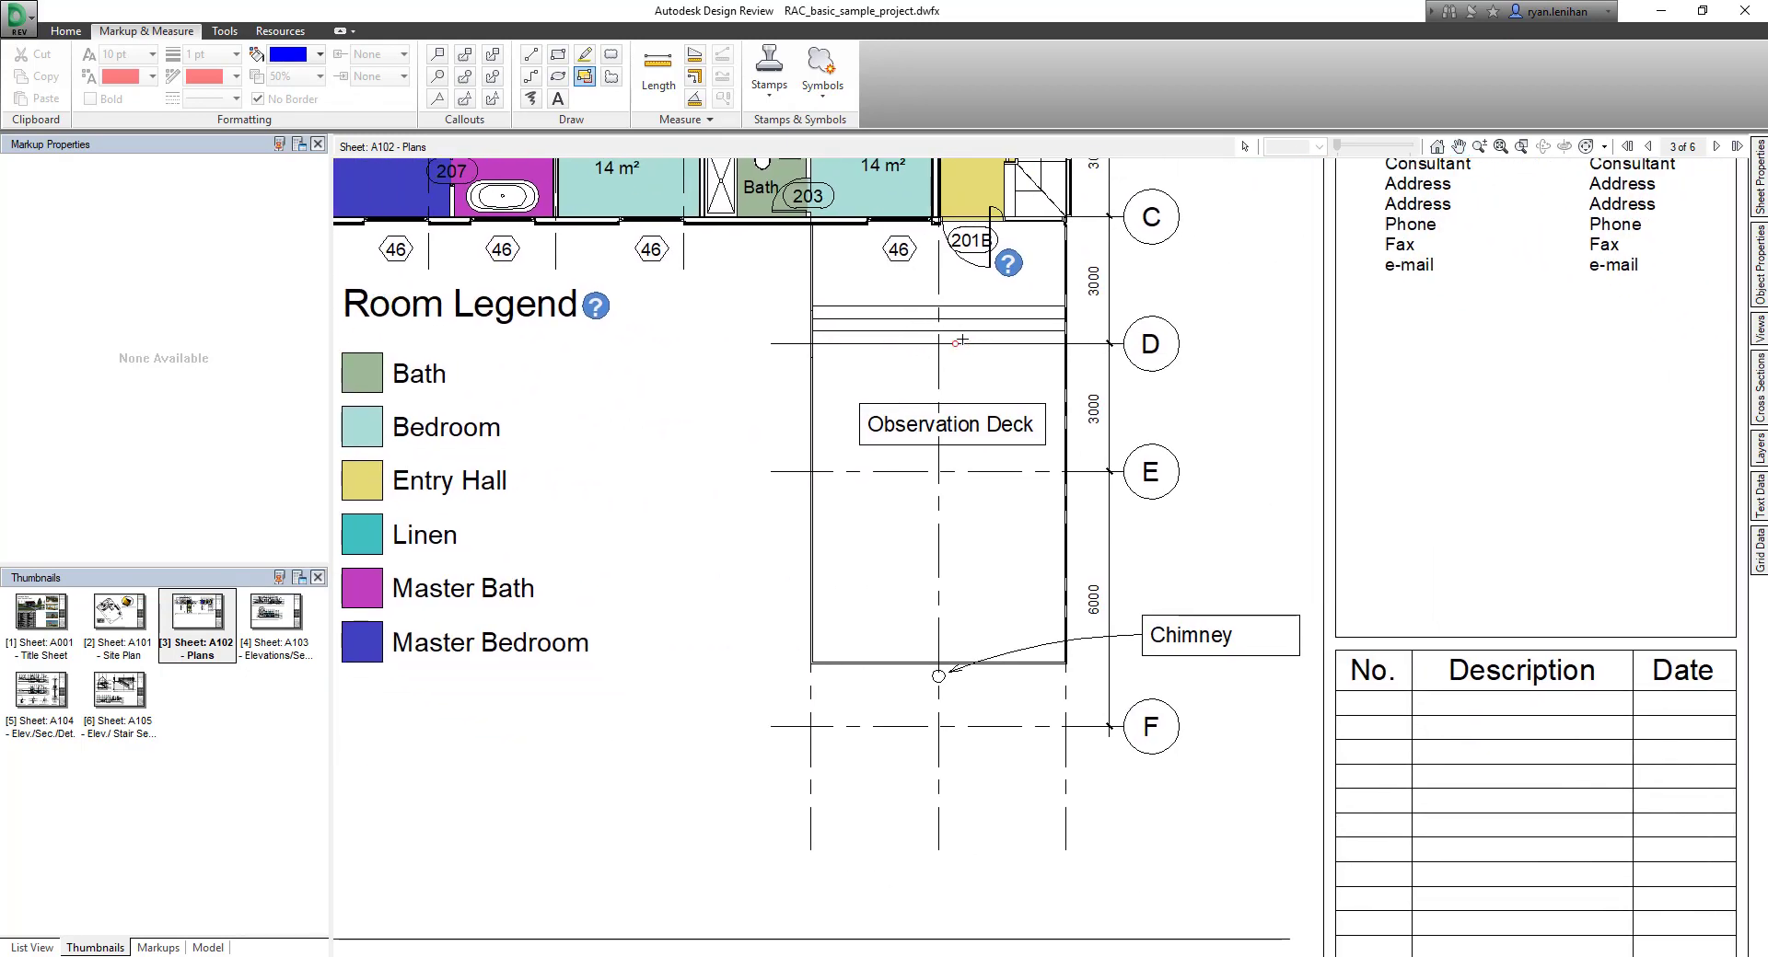
{"action": "scroll", "coordinate": [959, 342], "scroll_direction": "down", "scroll_amount": 2}
{"action": "scroll", "coordinate": [960, 341], "scroll_direction": "up", "scroll_amount": 4}
{"action": "scroll", "coordinate": [959, 341], "scroll_direction": "down", "scroll_amount": 1}
{"action": "middle_click_drag", "start_coordinate": [1022, 348], "coordinate": [942, 299]}
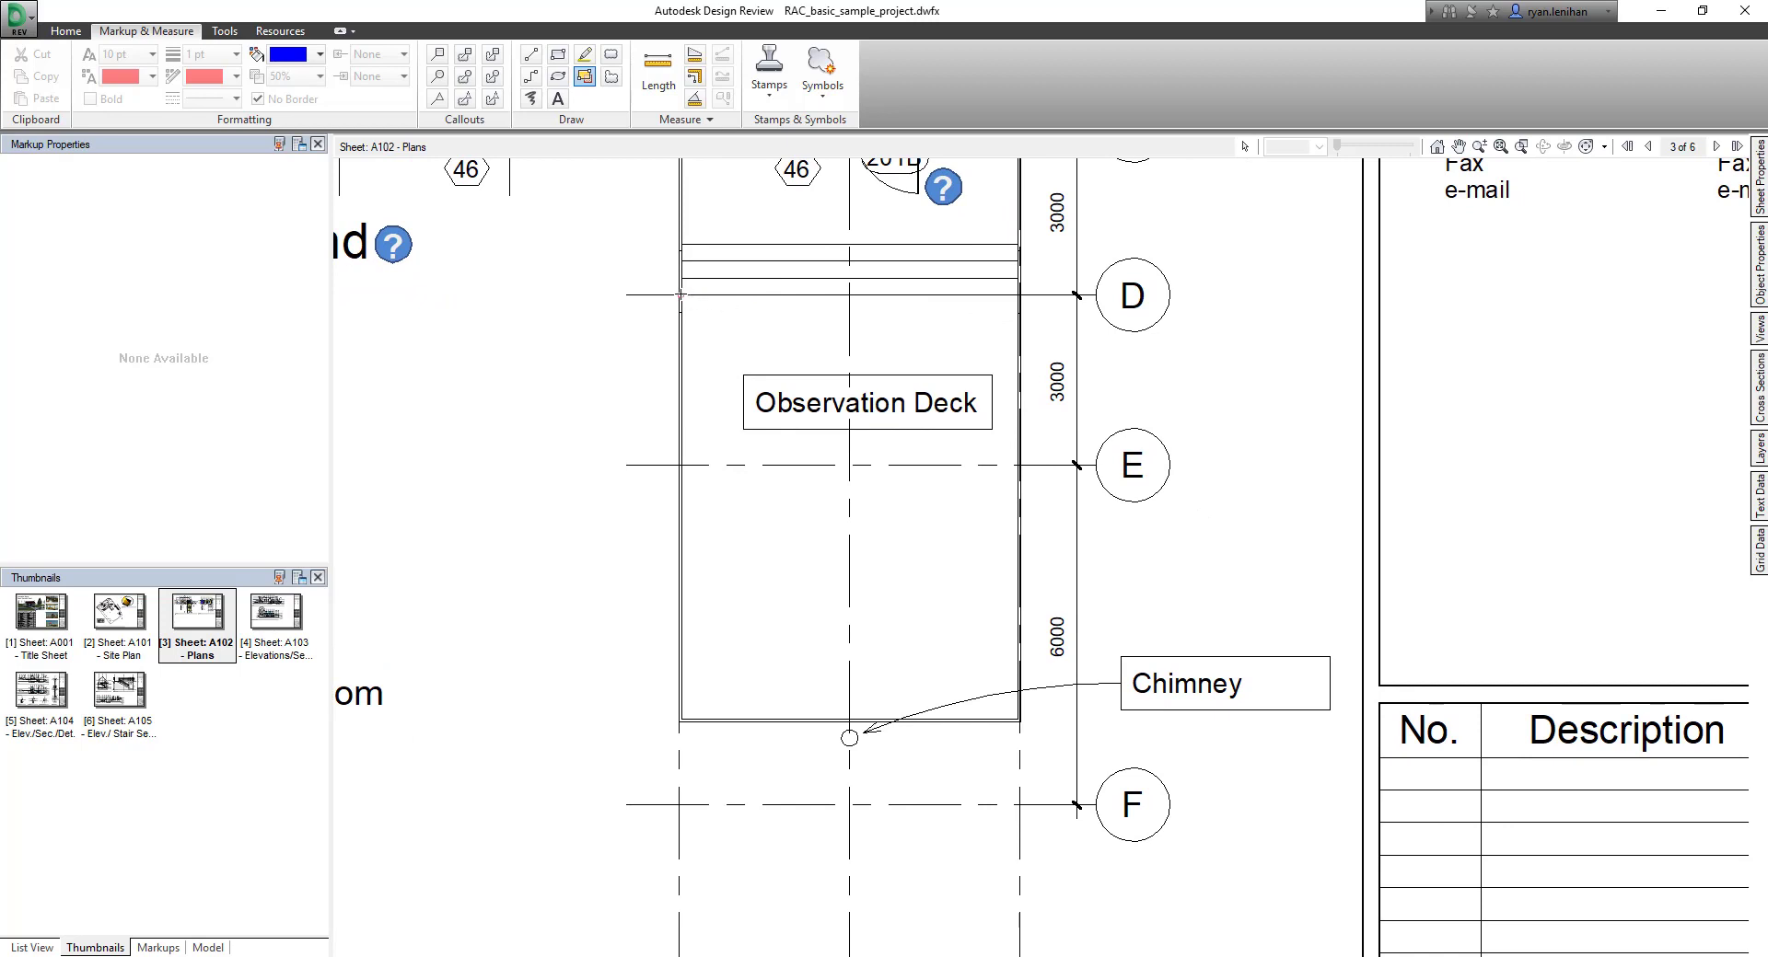
{"action": "left_click_drag", "start_coordinate": [680, 295], "coordinate": [1016, 719]}
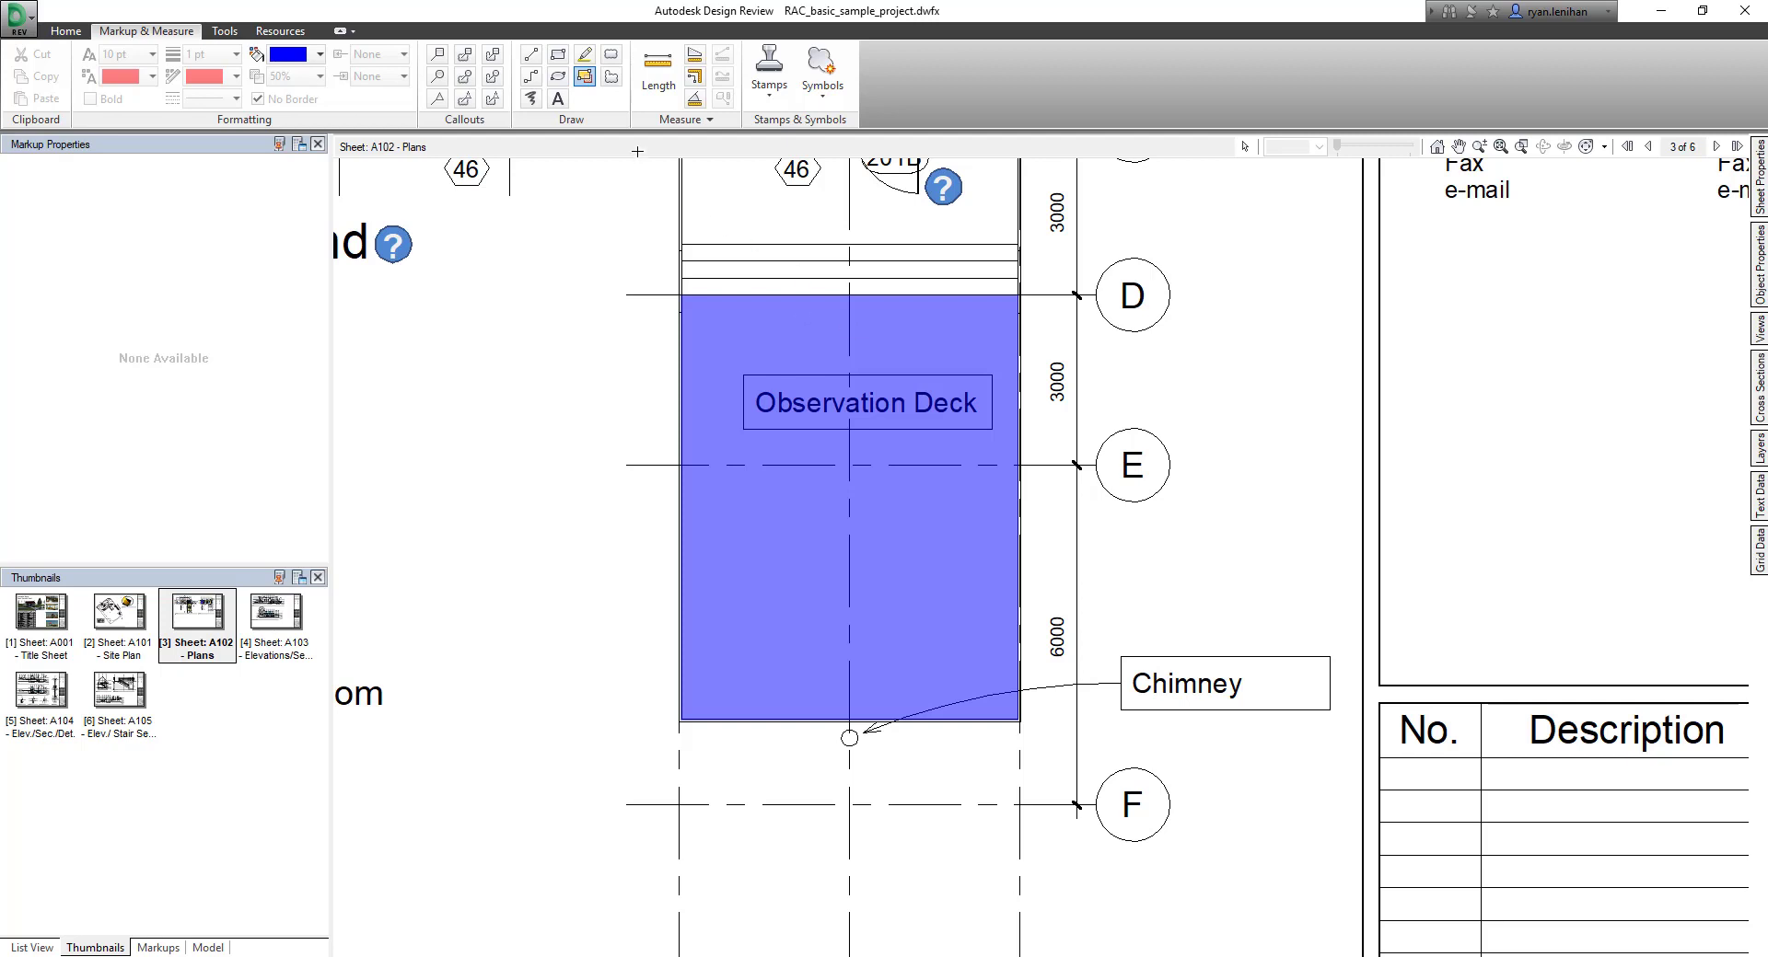
Step: Draw a red ellipse and a red rectangle below it in the blank area between the Level 2 Room Legend and the Observation Deck
{"action": "left_click", "coordinate": [557, 76]}
{"action": "middle_click_drag", "start_coordinate": [517, 337], "coordinate": [965, 360]}
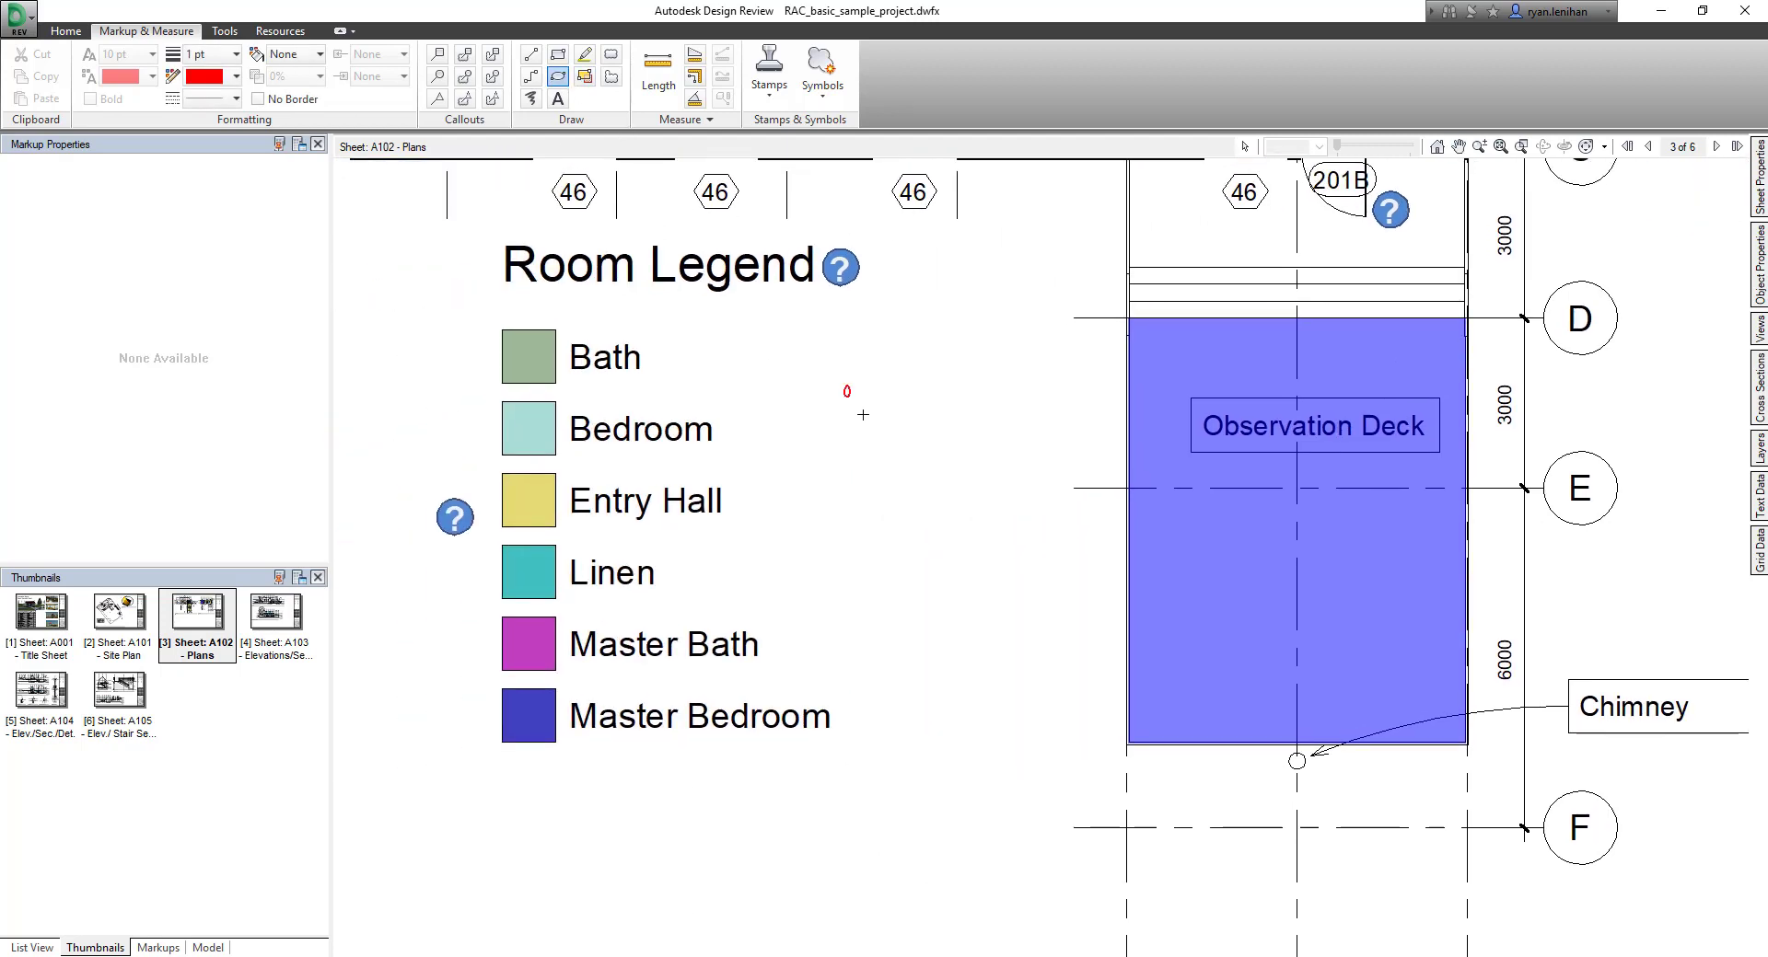
{"action": "left_click_drag", "start_coordinate": [862, 415], "coordinate": [980, 451]}
{"action": "left_click", "coordinate": [557, 53]}
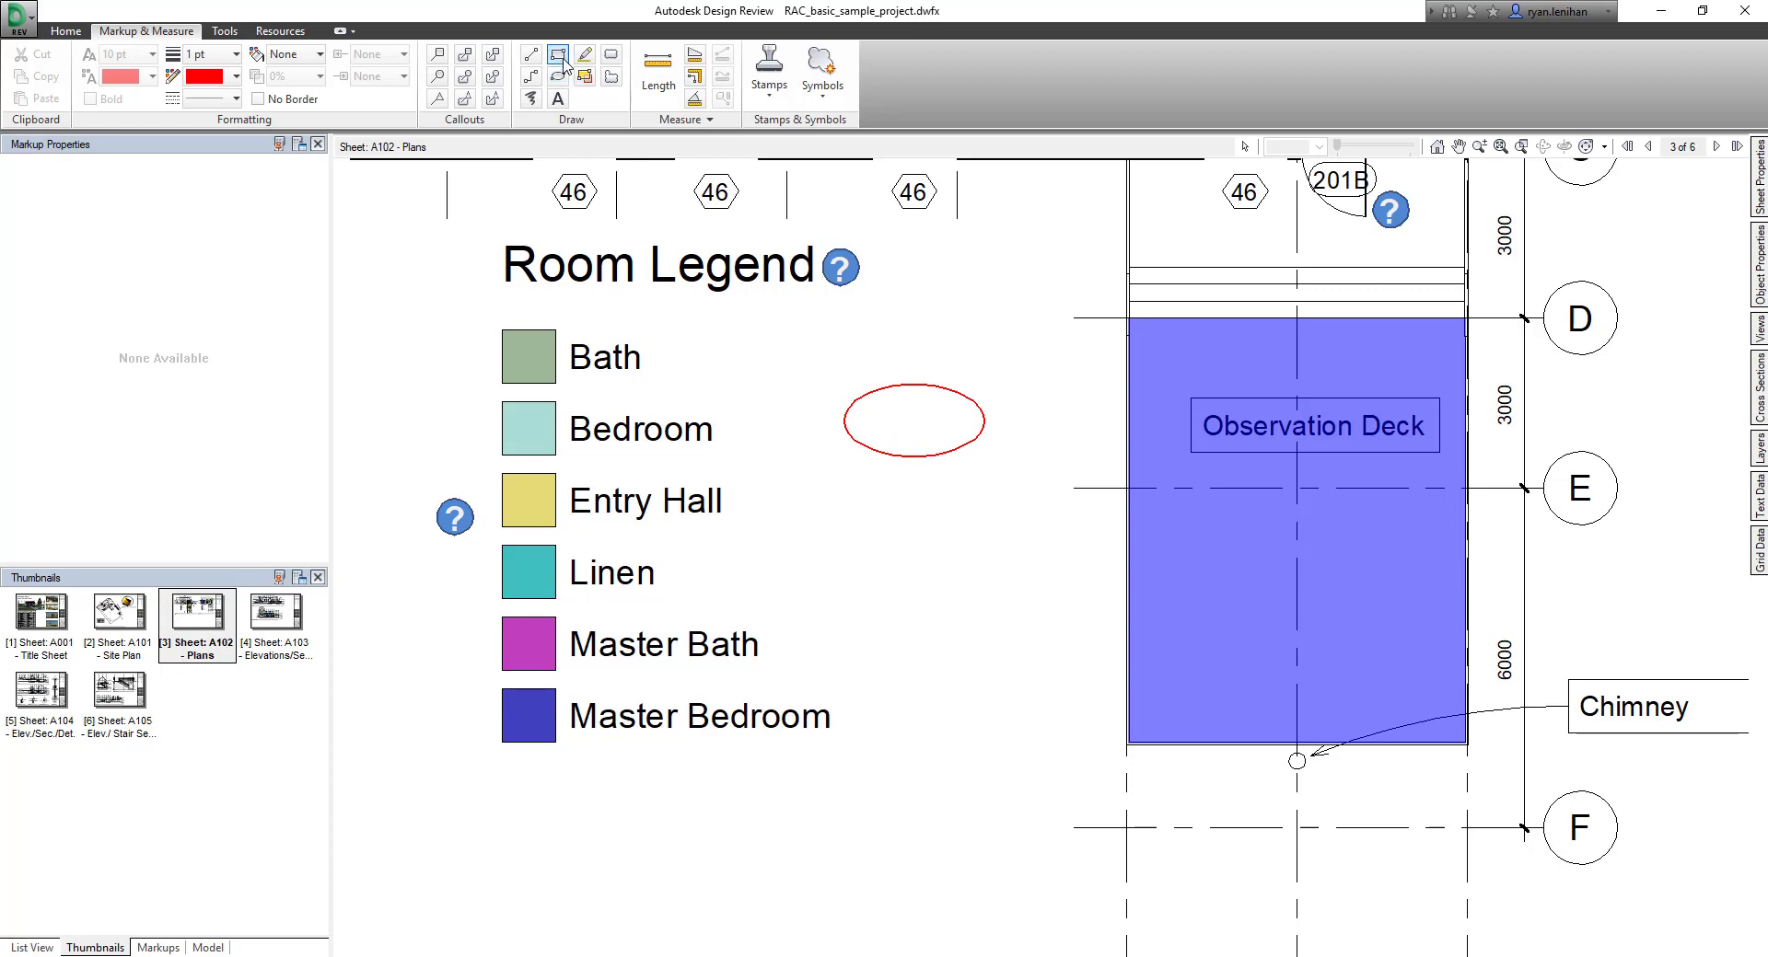
{"action": "left_click_drag", "start_coordinate": [856, 473], "coordinate": [975, 557]}
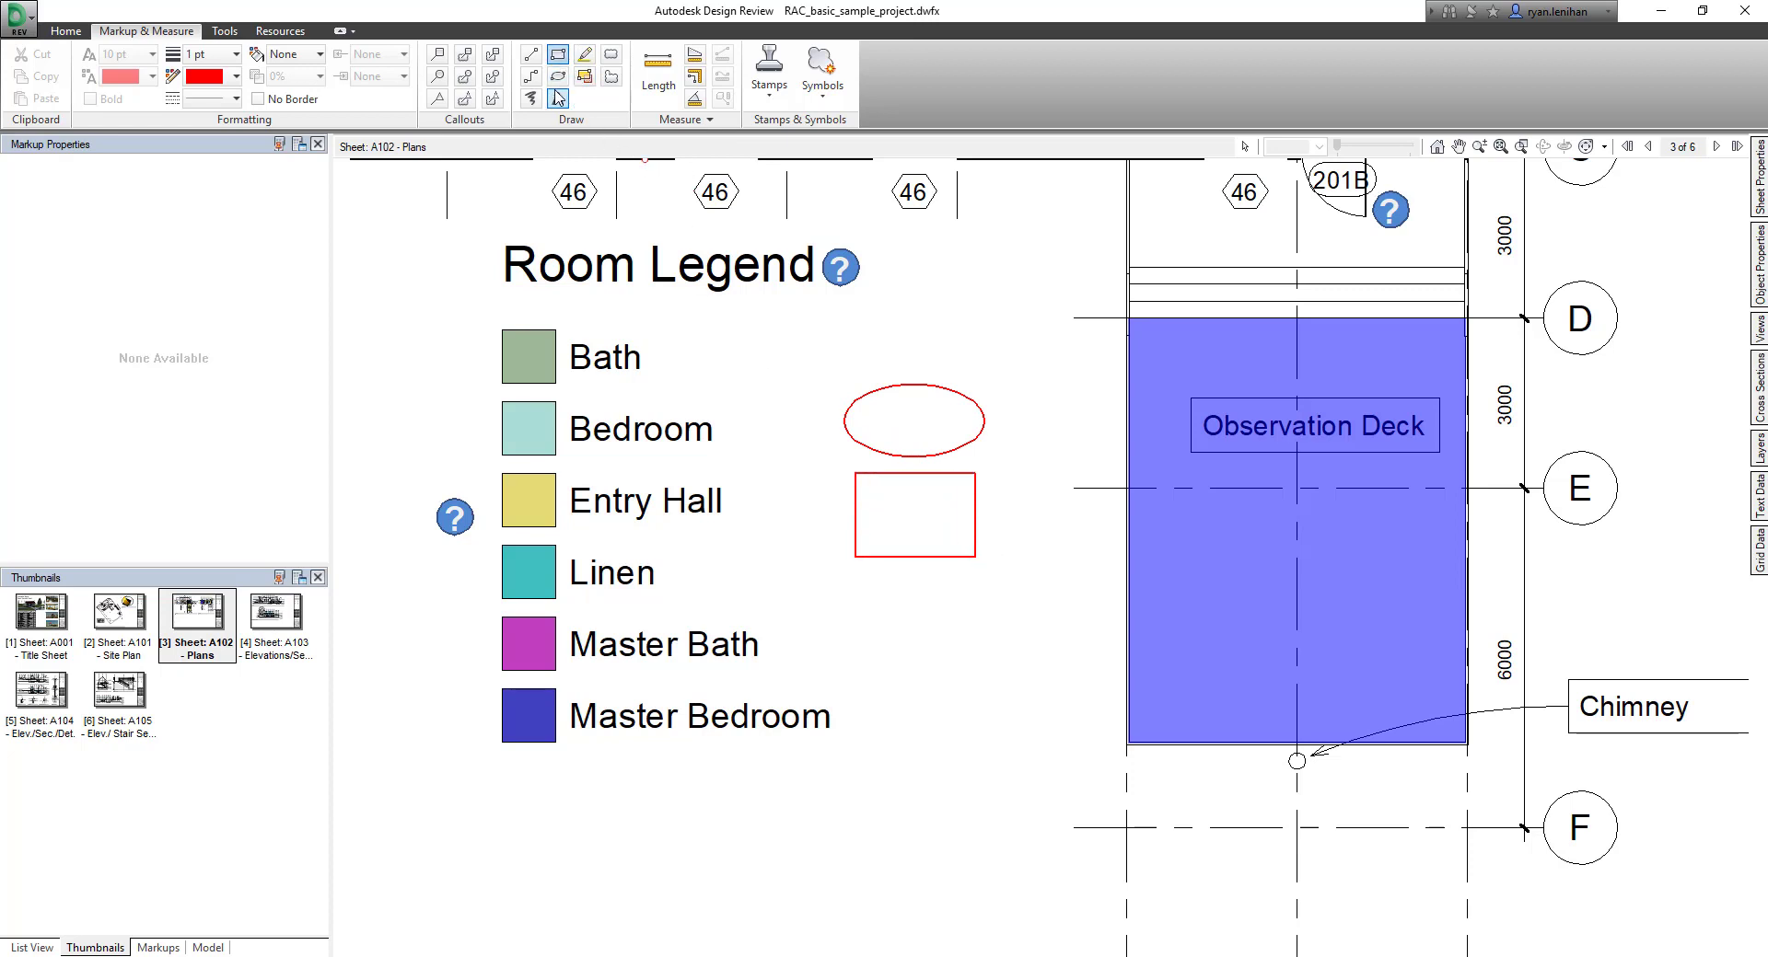
Step: Draw an open red polyline around the ellipse and rectangle, finish it, and return to selection mode
{"action": "left_click", "coordinate": [530, 75]}
{"action": "left_click", "coordinate": [846, 342]}
{"action": "left_click", "coordinate": [1041, 351]}
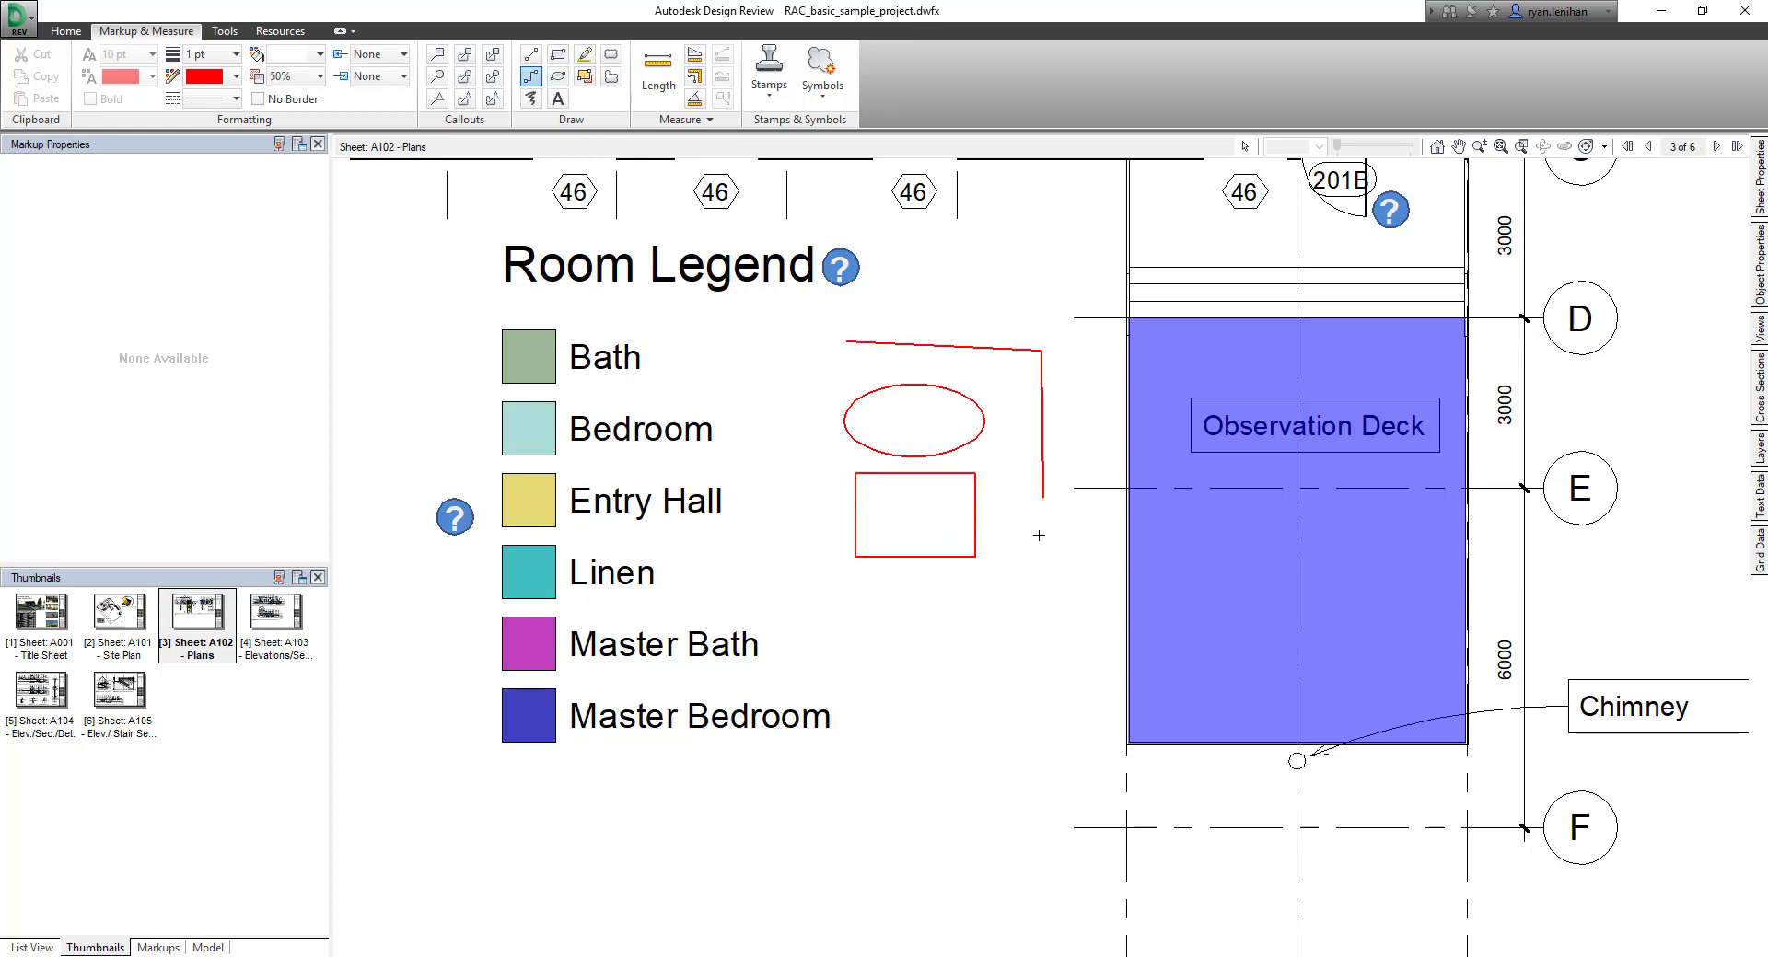
{"action": "left_click", "coordinate": [1024, 637]}
{"action": "left_click", "coordinate": [898, 647]}
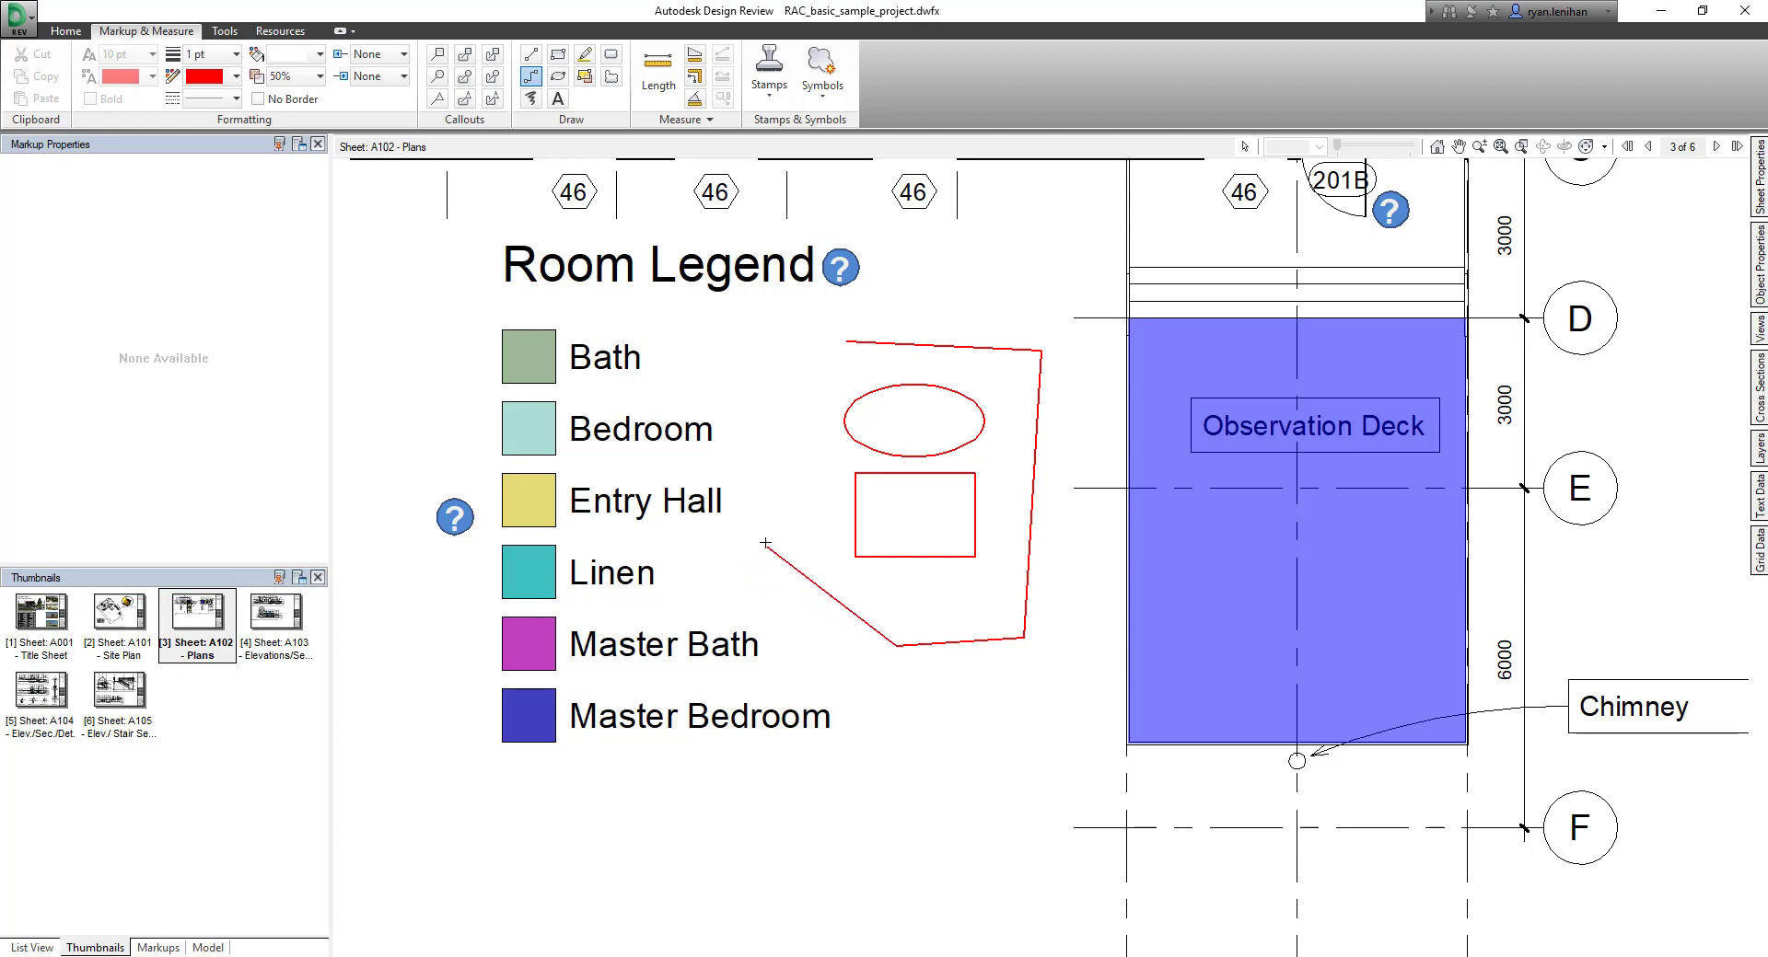
{"action": "left_click", "coordinate": [769, 544]}
{"action": "right_click", "coordinate": [772, 410]}
{"action": "left_click", "coordinate": [811, 419]}
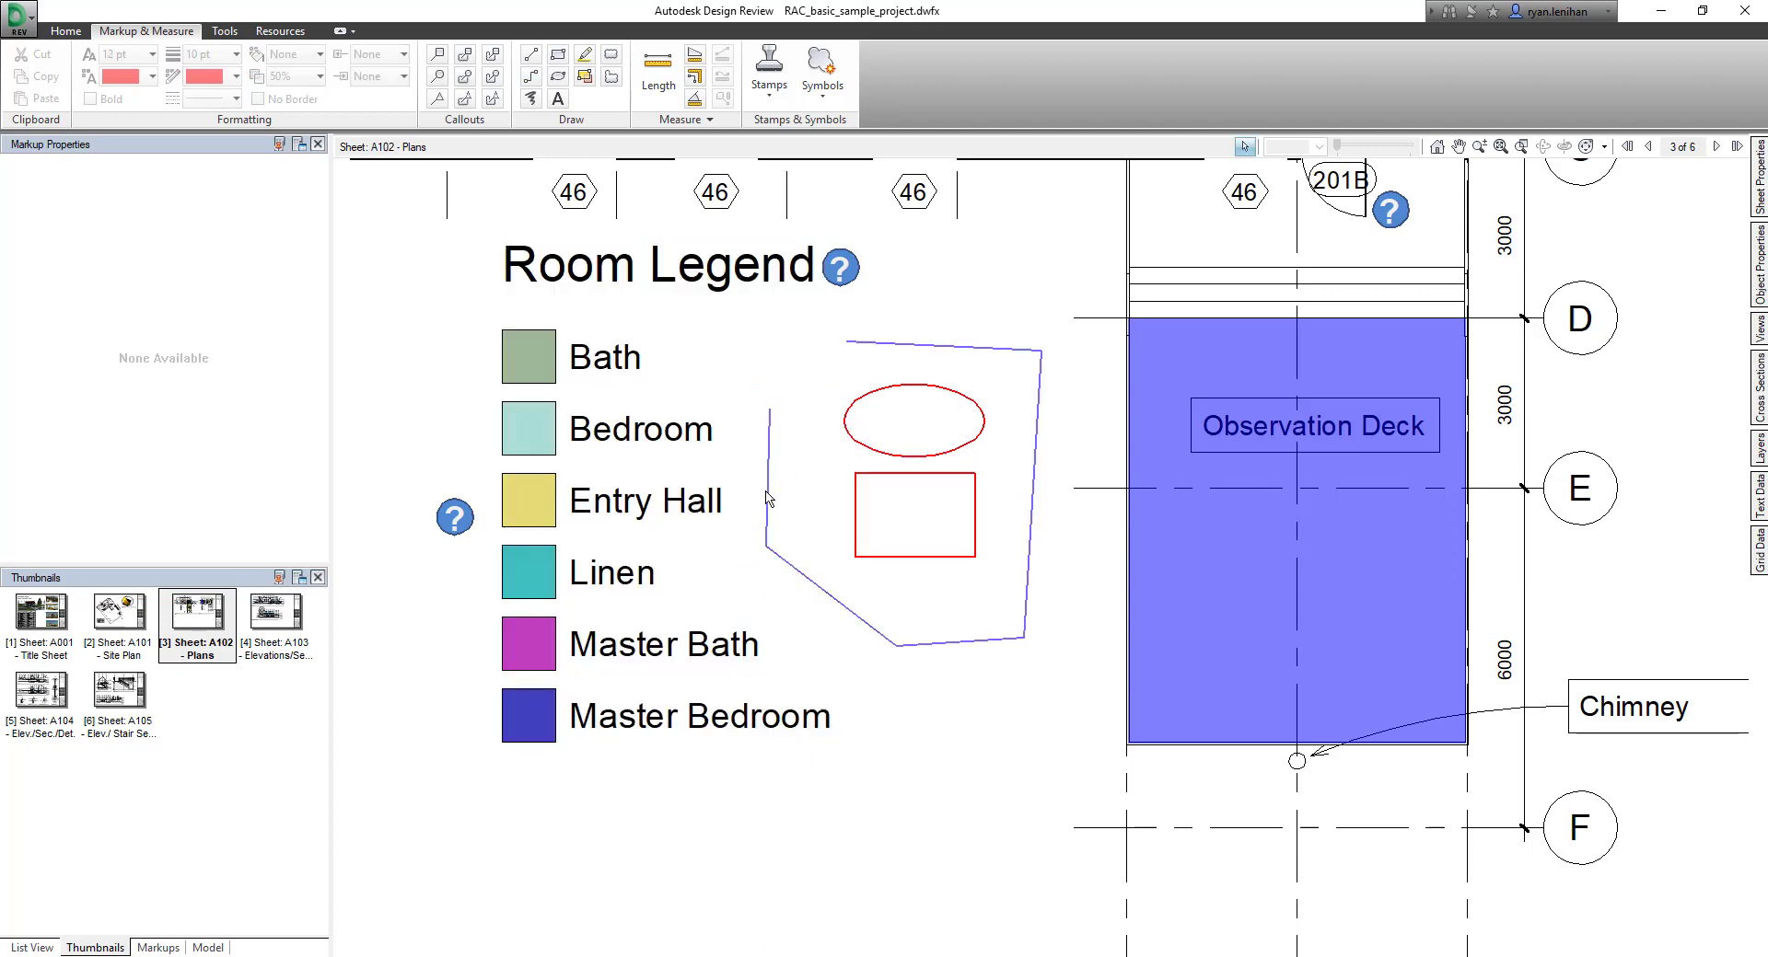
{"action": "right_click", "coordinate": [790, 407]}
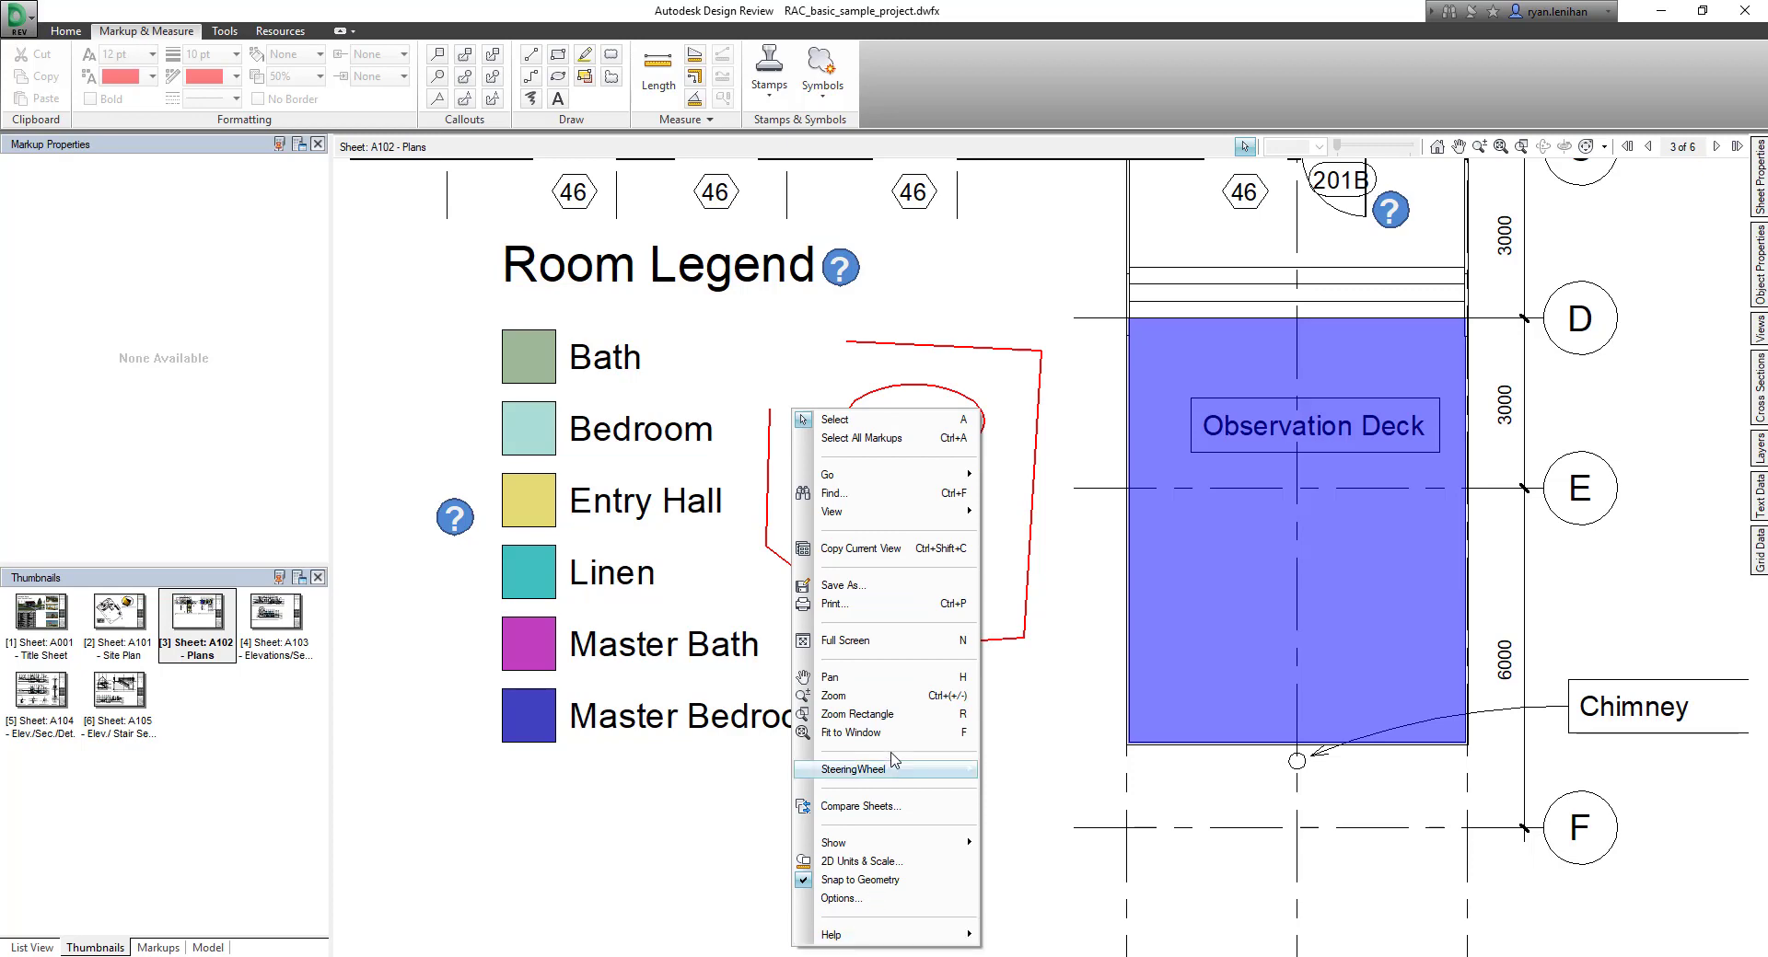
Step: Add a length measurement from grid line 1 to grid line 2, placed just above the existing dimension string of the Level 2 plan
{"action": "left_click", "coordinate": [798, 333]}
{"action": "left_click", "coordinate": [650, 85]}
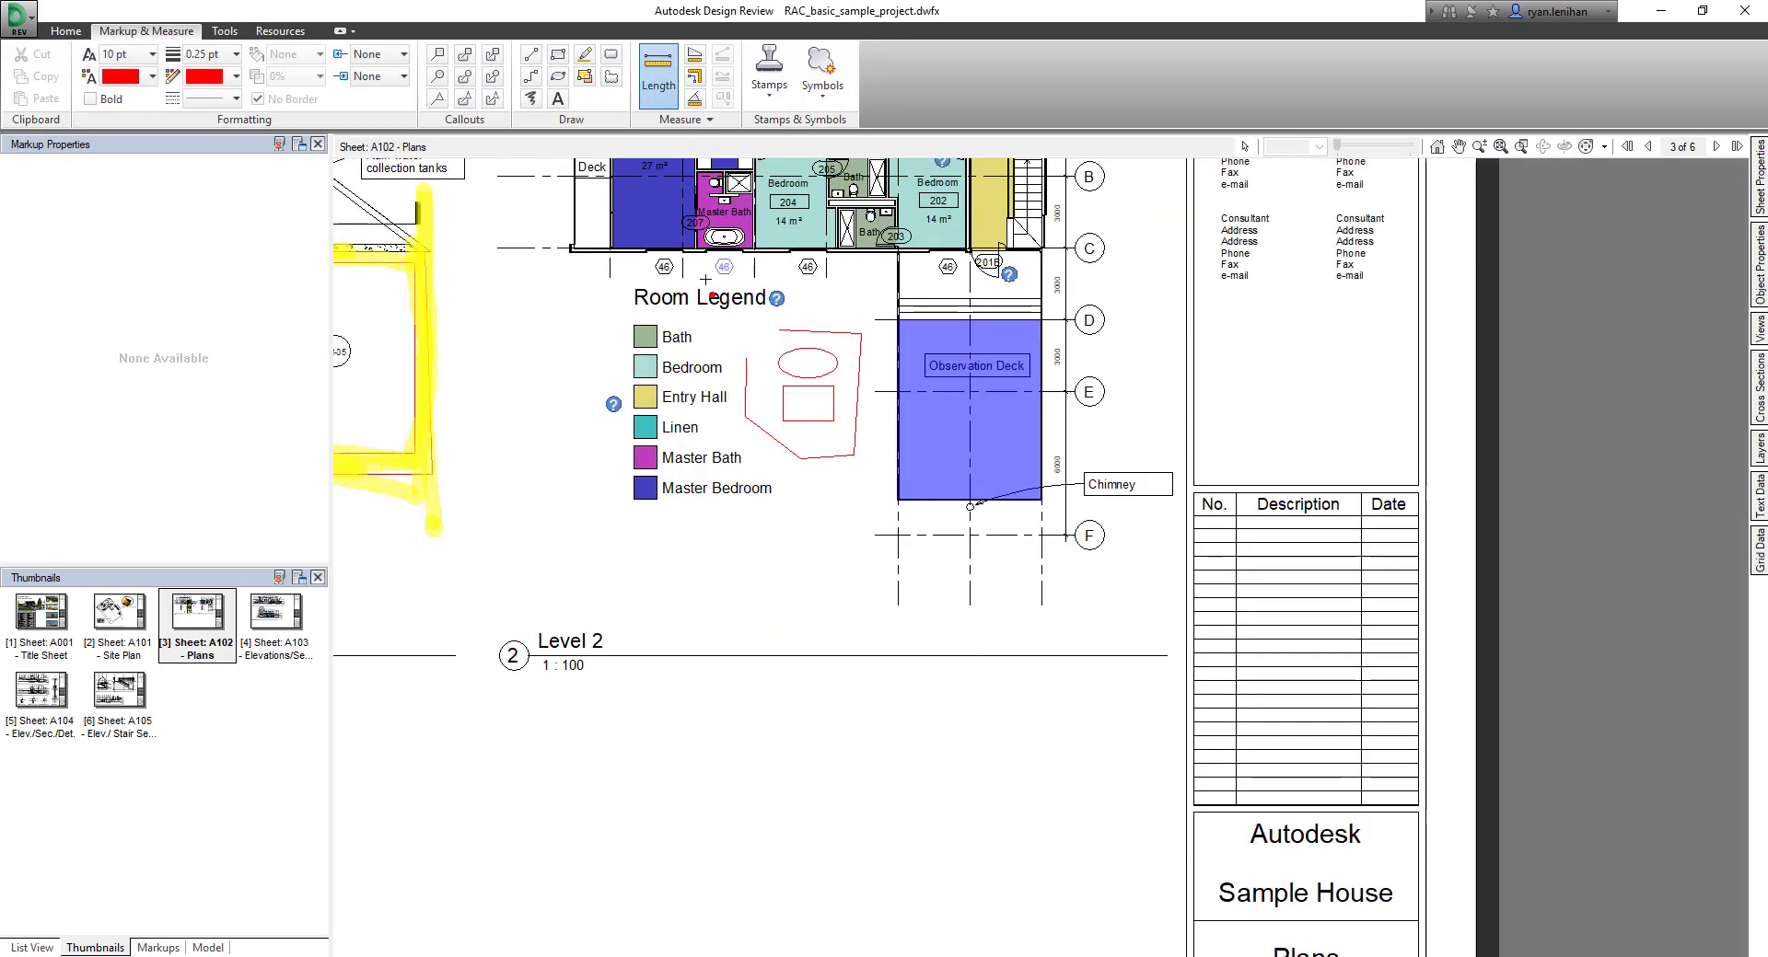
{"action": "scroll", "coordinate": [861, 377], "scroll_direction": "down", "scroll_amount": 2}
{"action": "scroll", "coordinate": [865, 440], "scroll_direction": "up", "scroll_amount": 5}
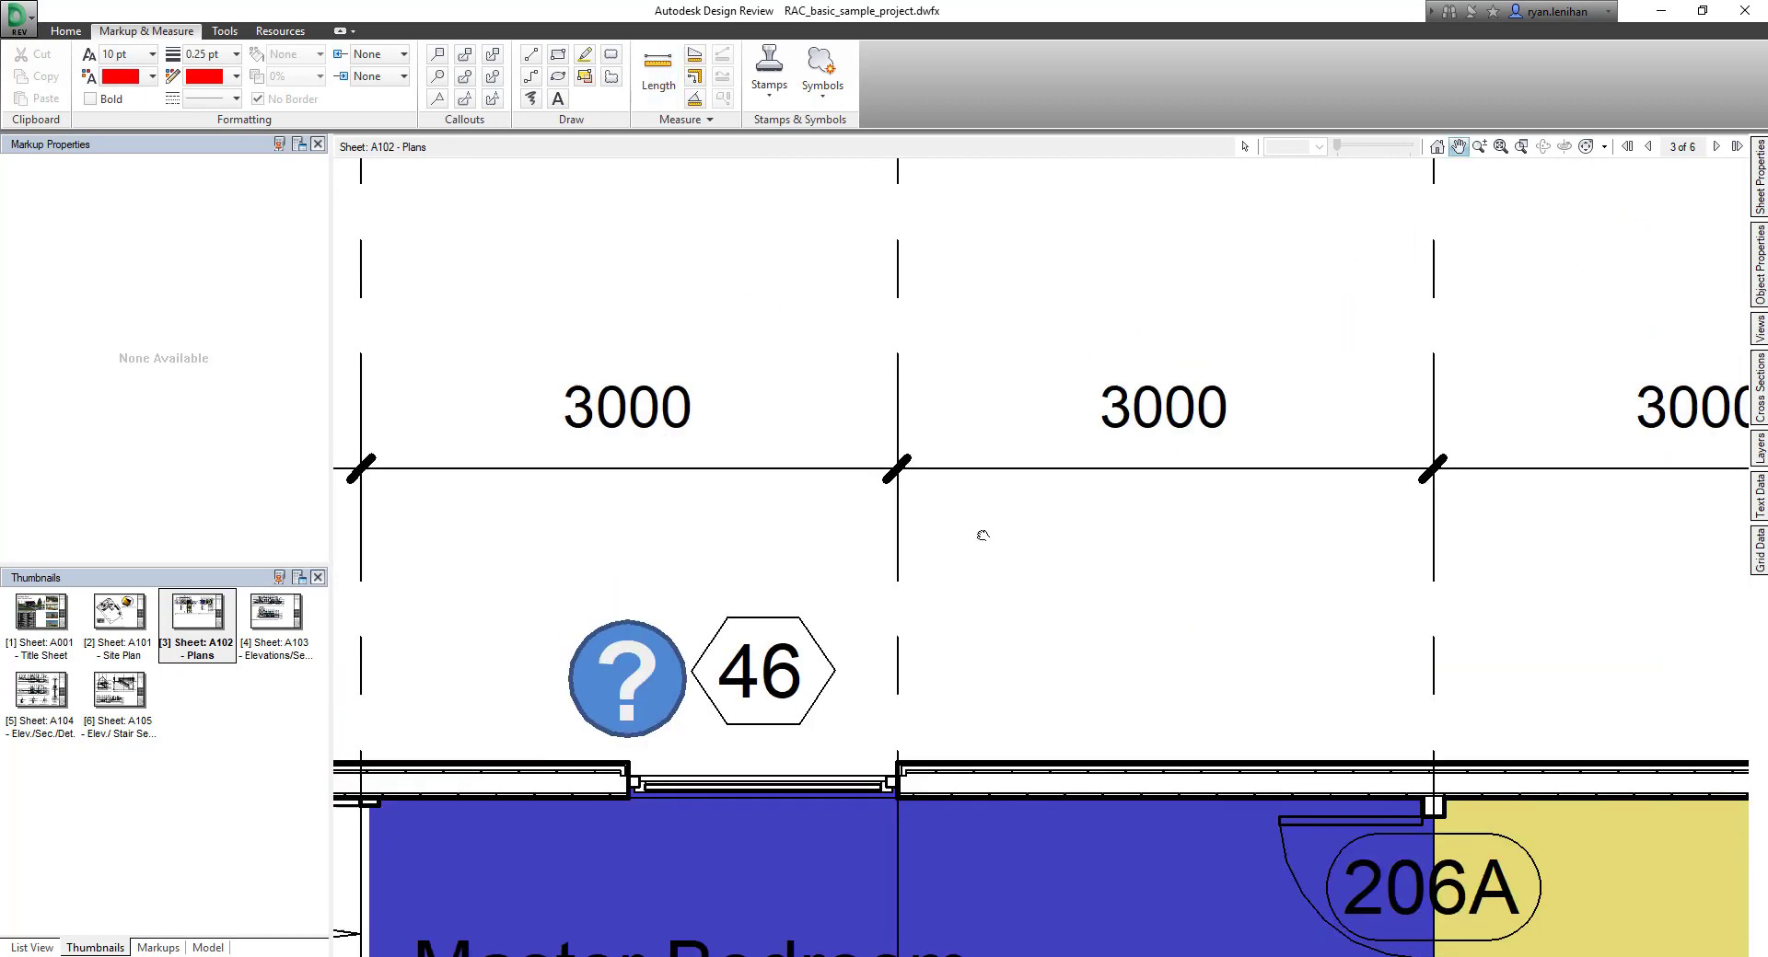
{"action": "scroll", "coordinate": [930, 505], "scroll_direction": "down", "scroll_amount": 3}
{"action": "scroll", "coordinate": [912, 498], "scroll_direction": "up", "scroll_amount": 2}
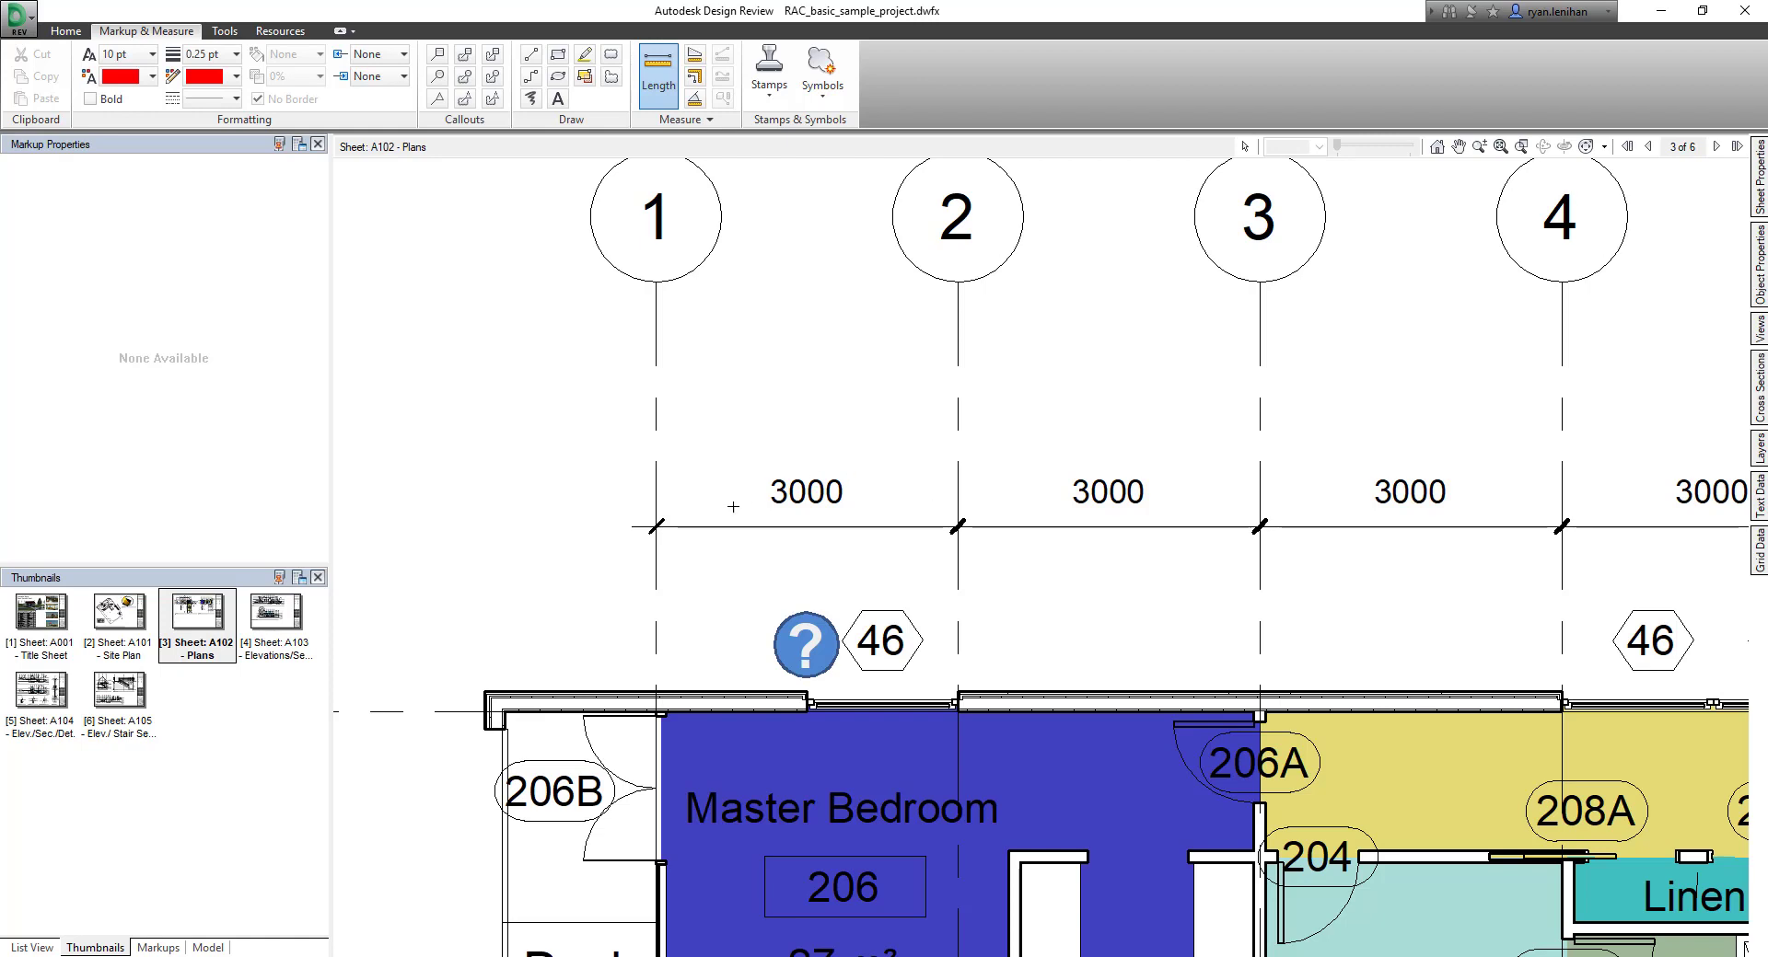
{"action": "left_click", "coordinate": [655, 530]}
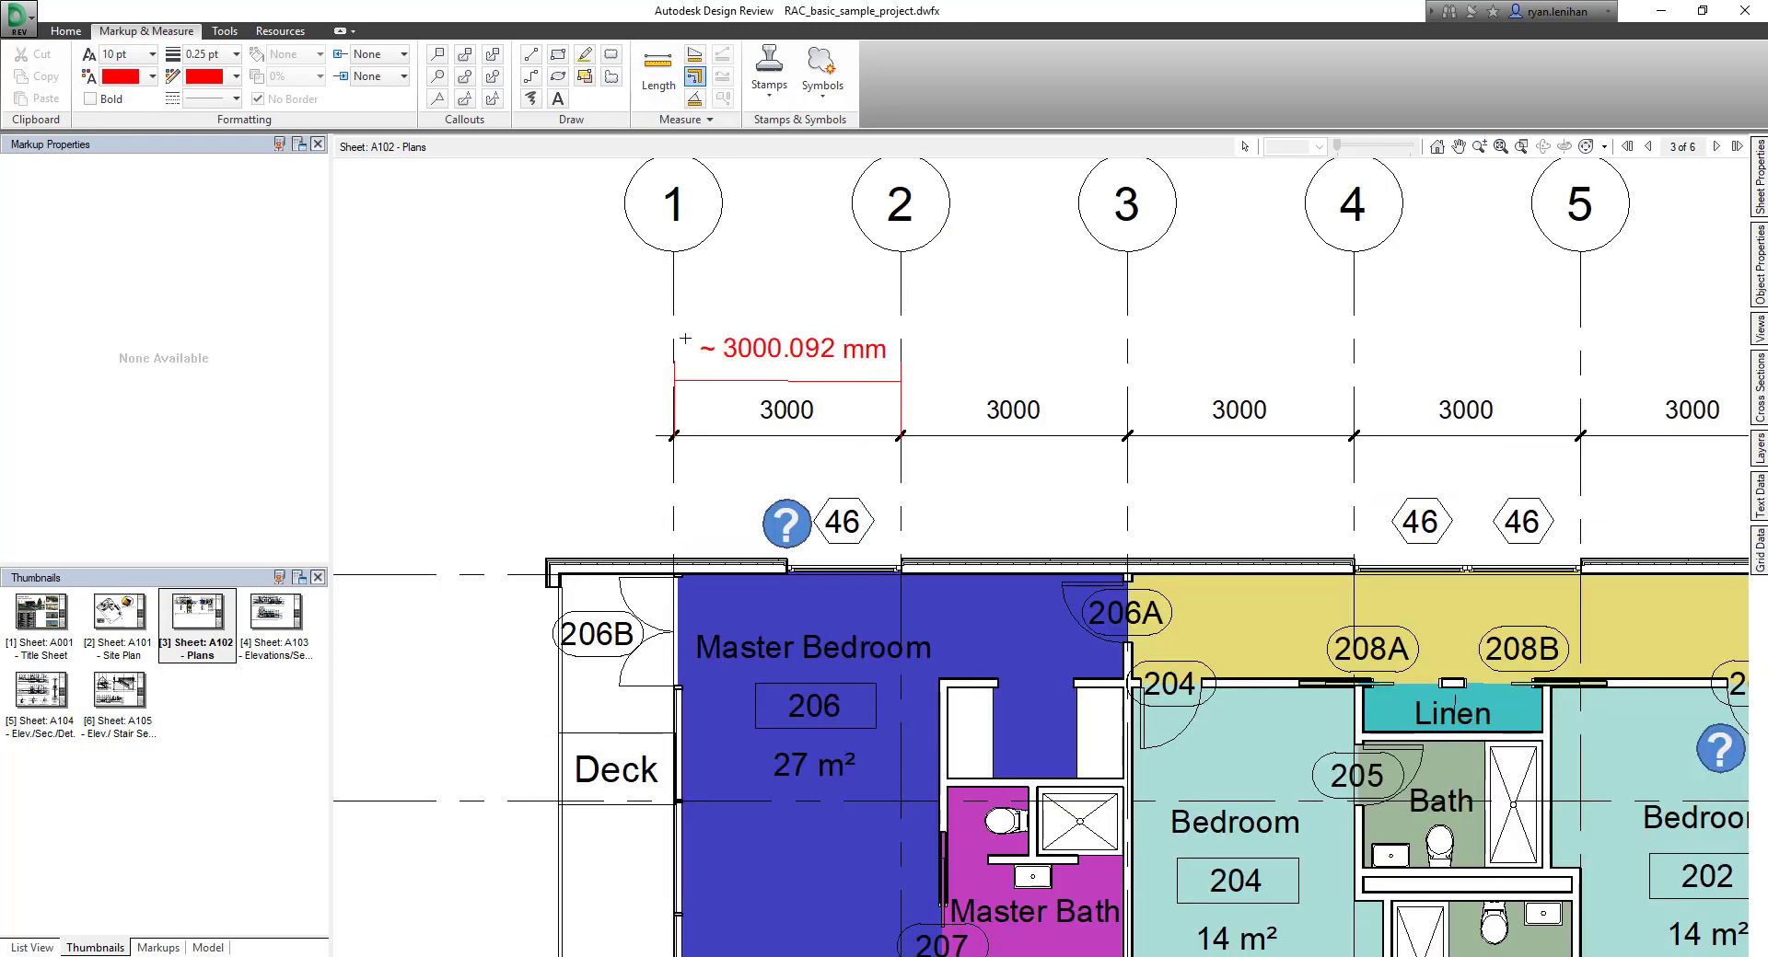
Step: Try a running polyline length measurement with points on grid lines 3, 4 and 5 around the dimension string, ending without keeping it
{"action": "scroll", "coordinate": [726, 166], "scroll_direction": "down", "scroll_amount": 2}
{"action": "middle_click_drag", "start_coordinate": [1041, 522], "coordinate": [898, 489]}
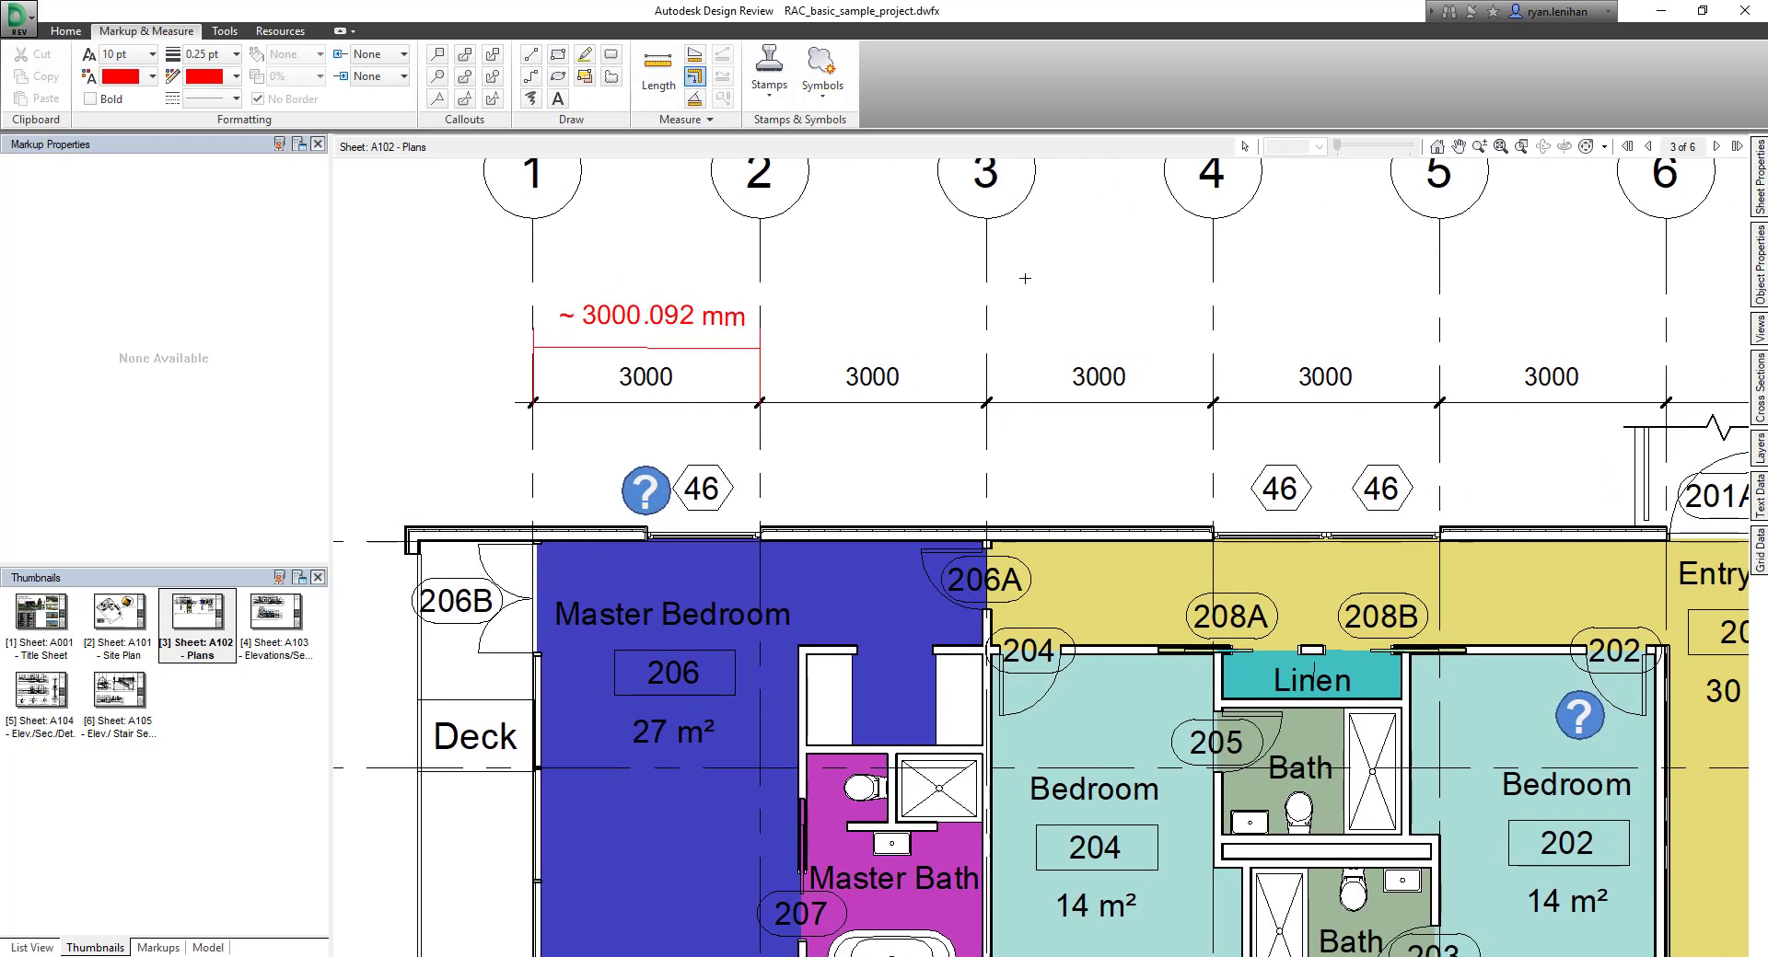
{"action": "left_click", "coordinate": [985, 238]}
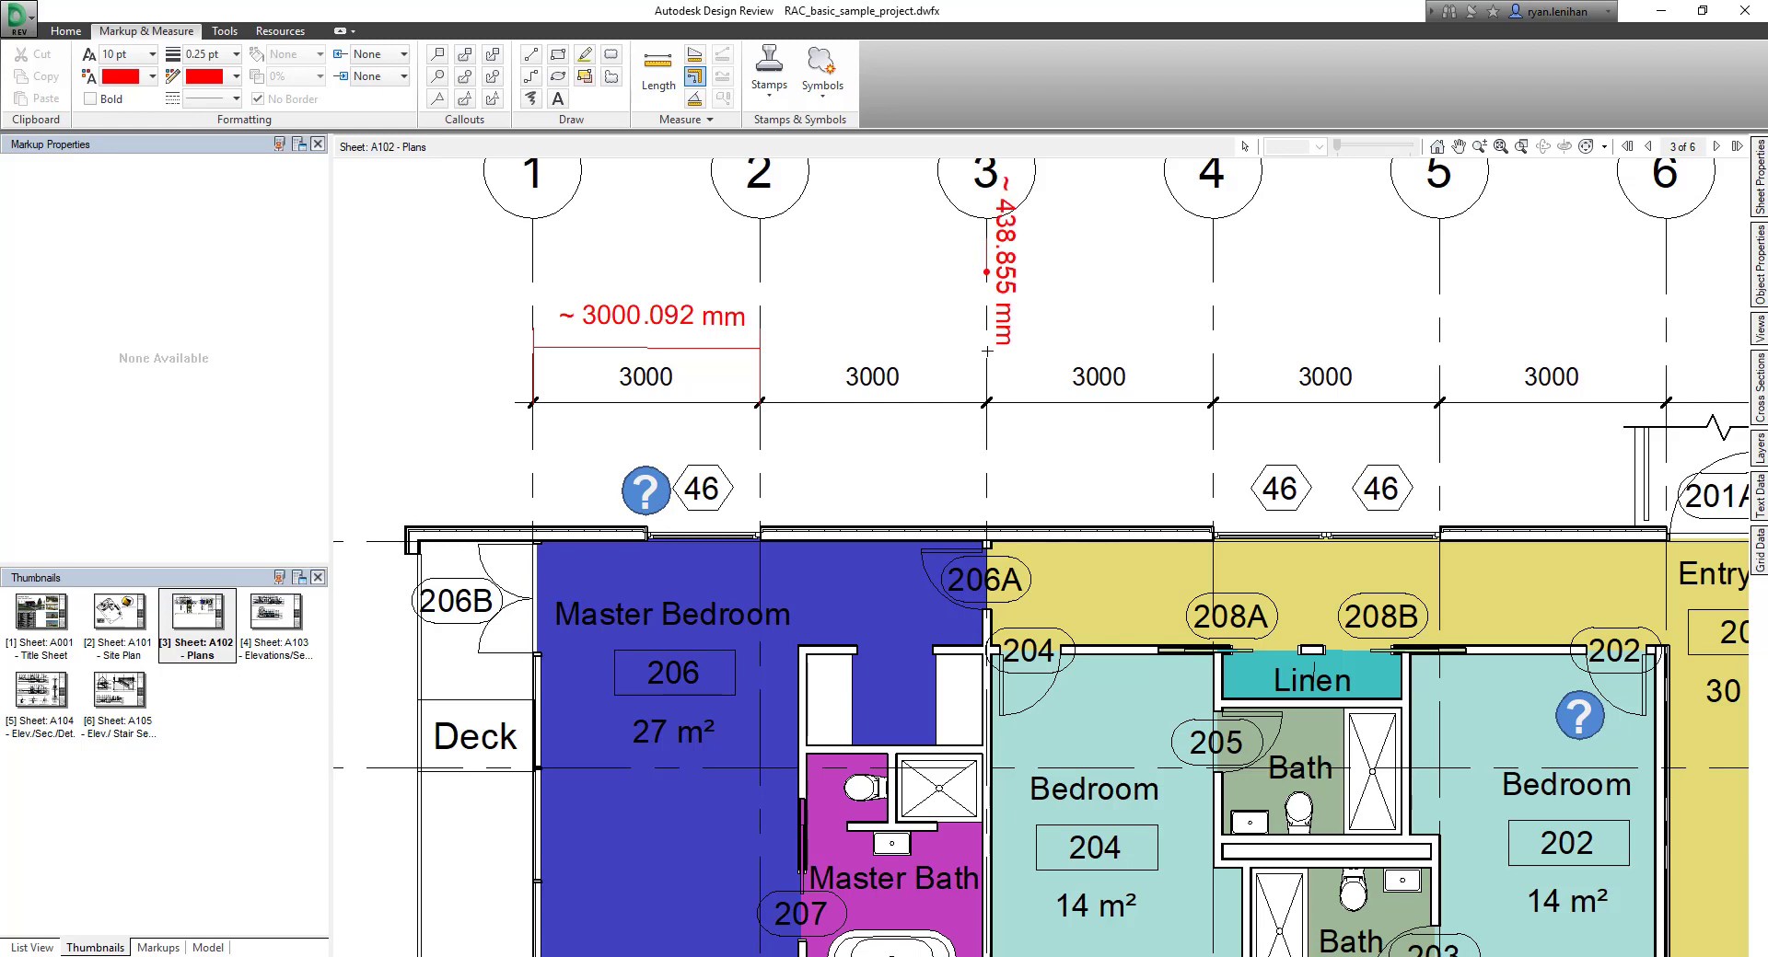
{"action": "left_click", "coordinate": [985, 401]}
{"action": "left_click", "coordinate": [1214, 401]}
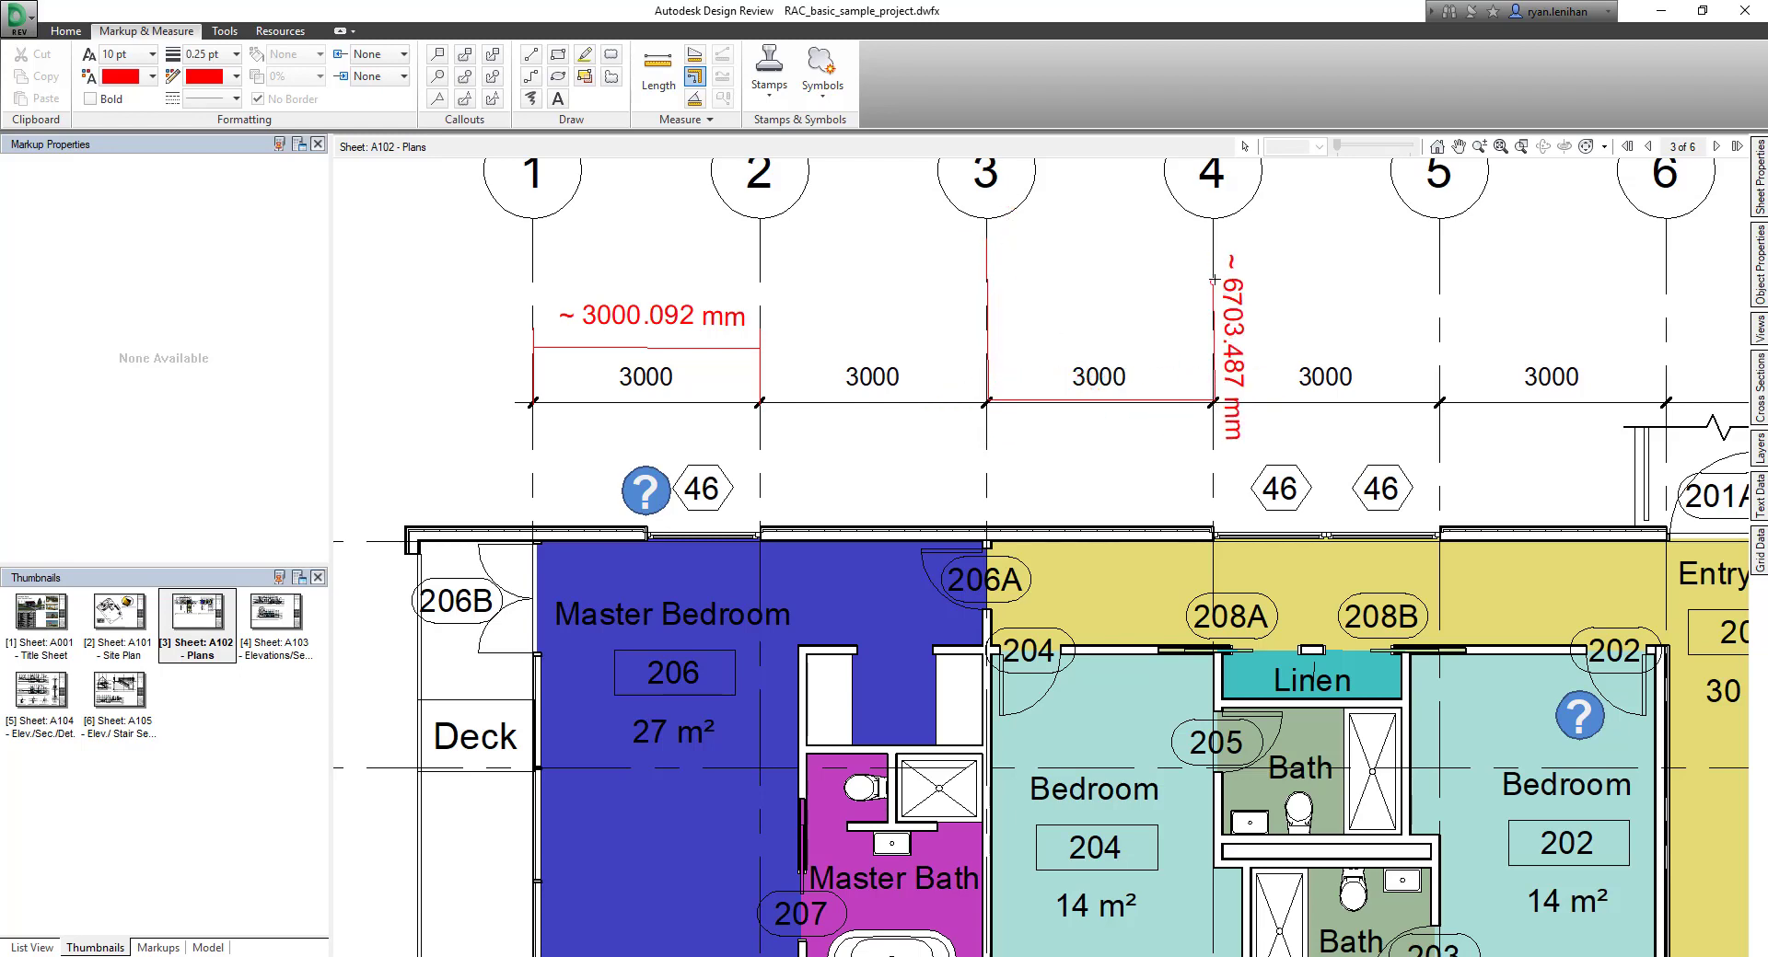
{"action": "left_click", "coordinate": [1213, 267]}
{"action": "left_click", "coordinate": [1439, 267]}
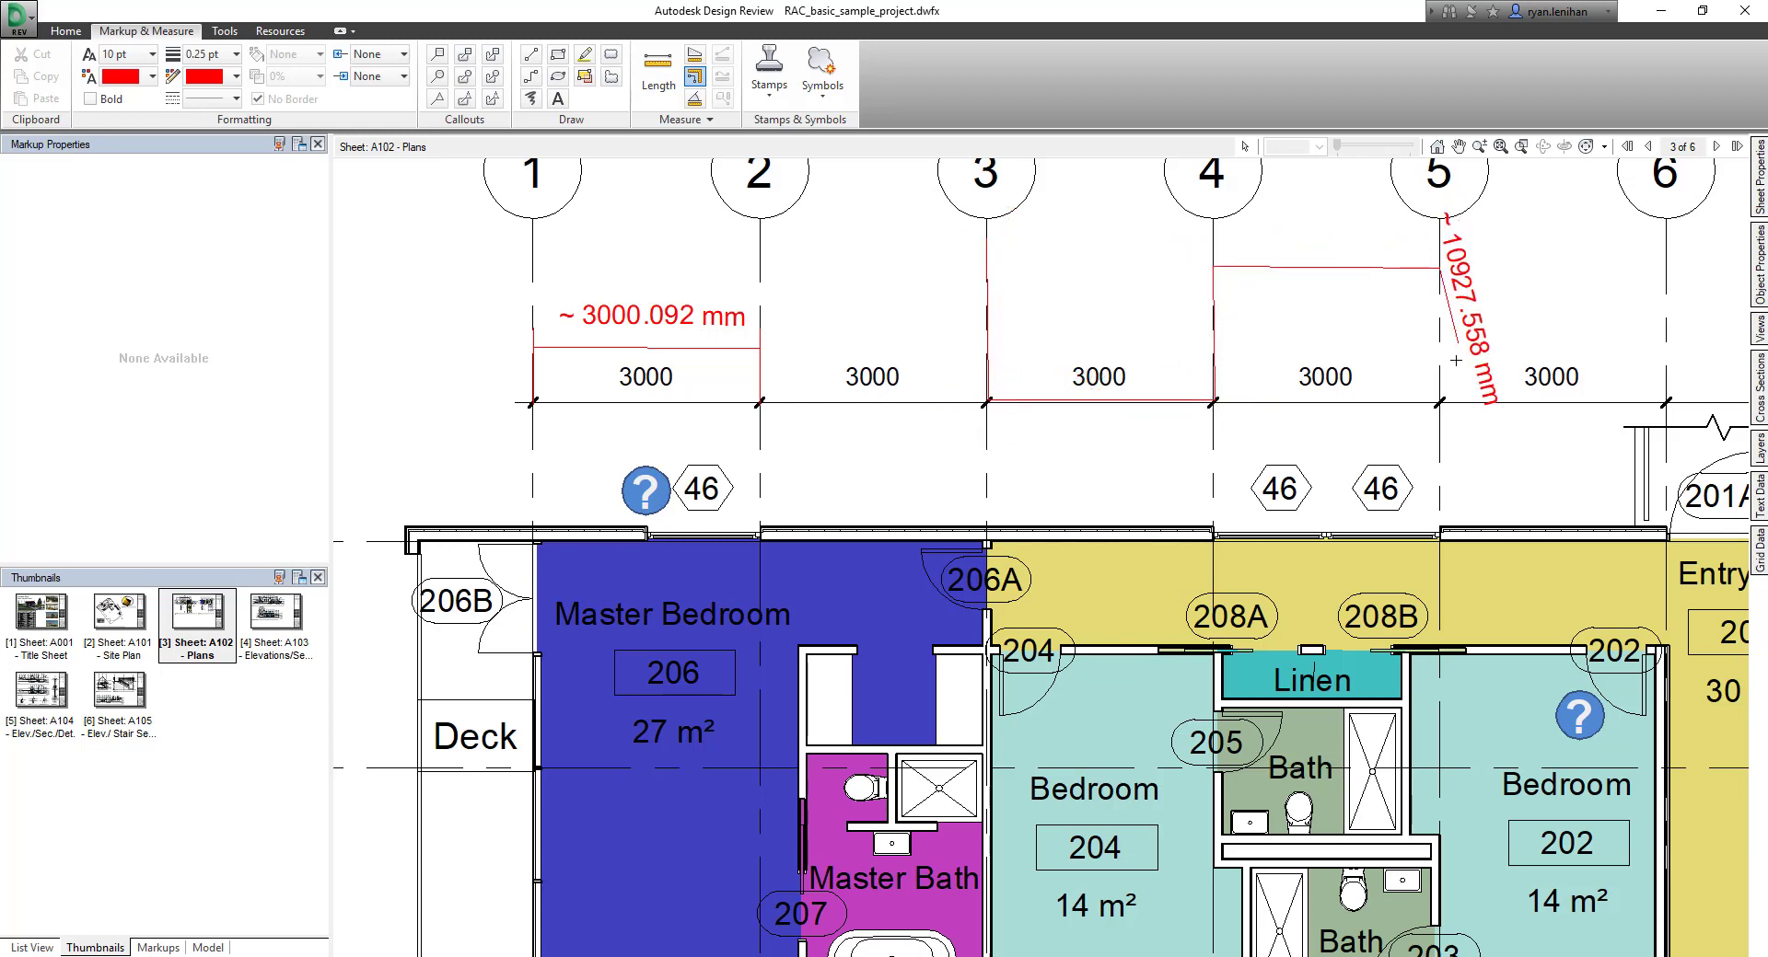
{"action": "left_click", "coordinate": [1439, 448]}
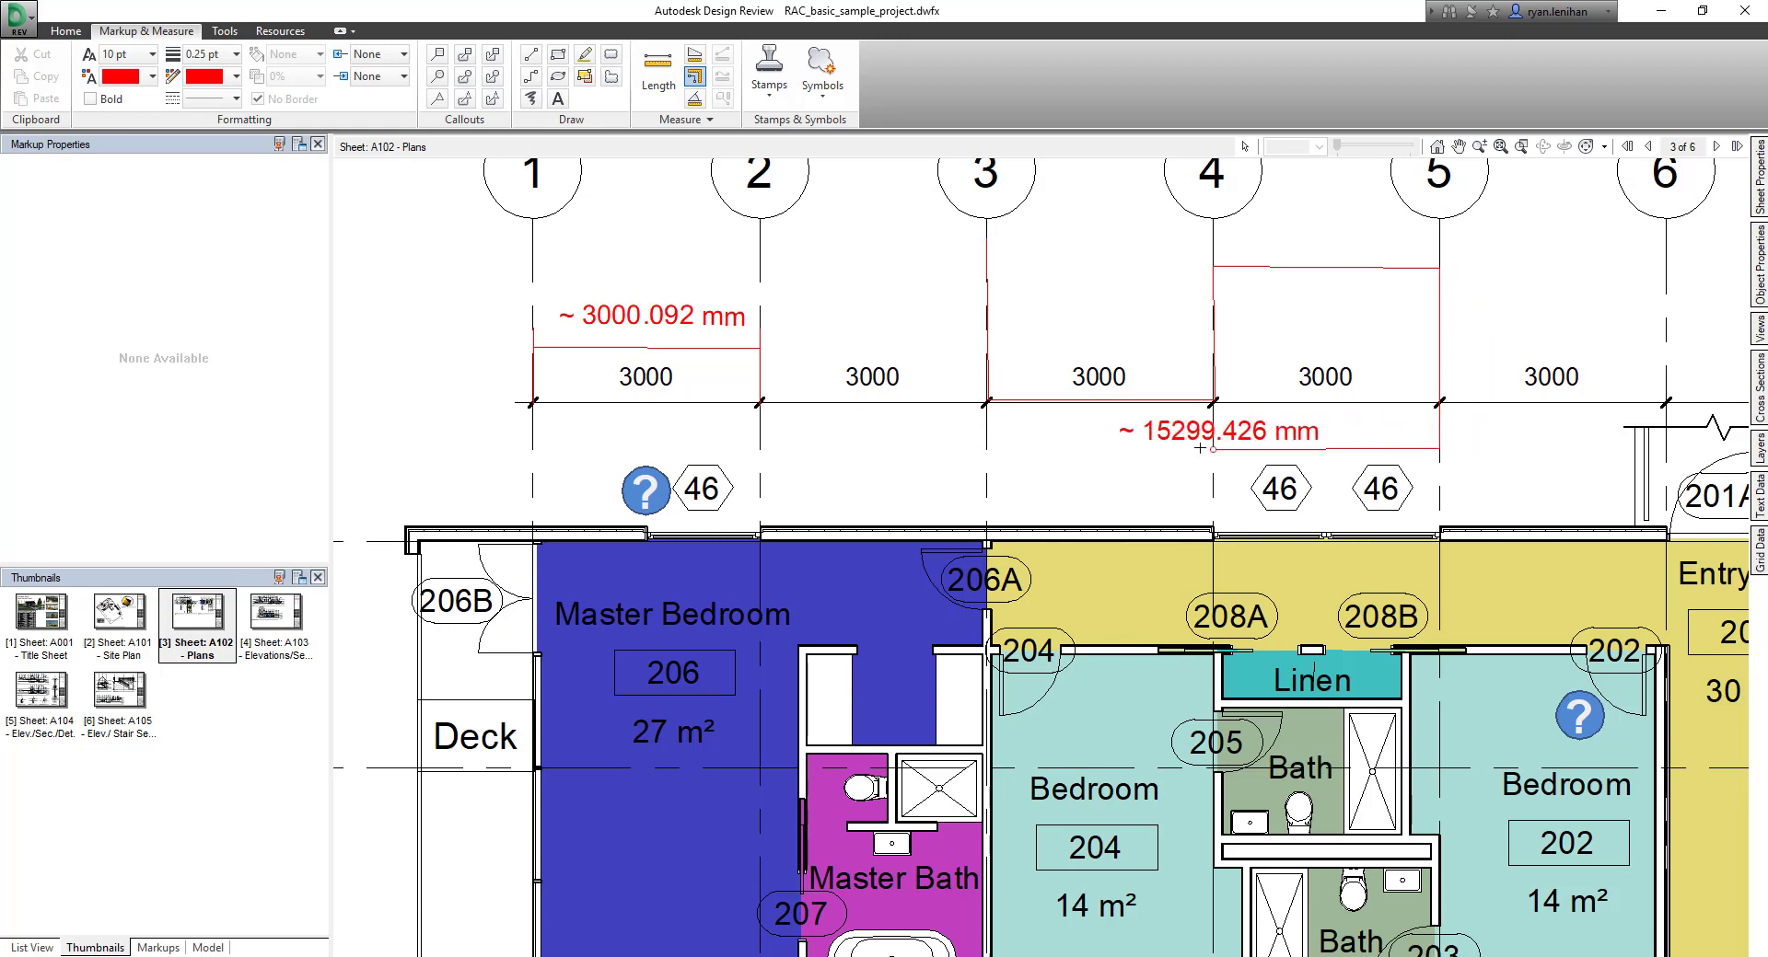
{"action": "left_click", "coordinate": [986, 449]}
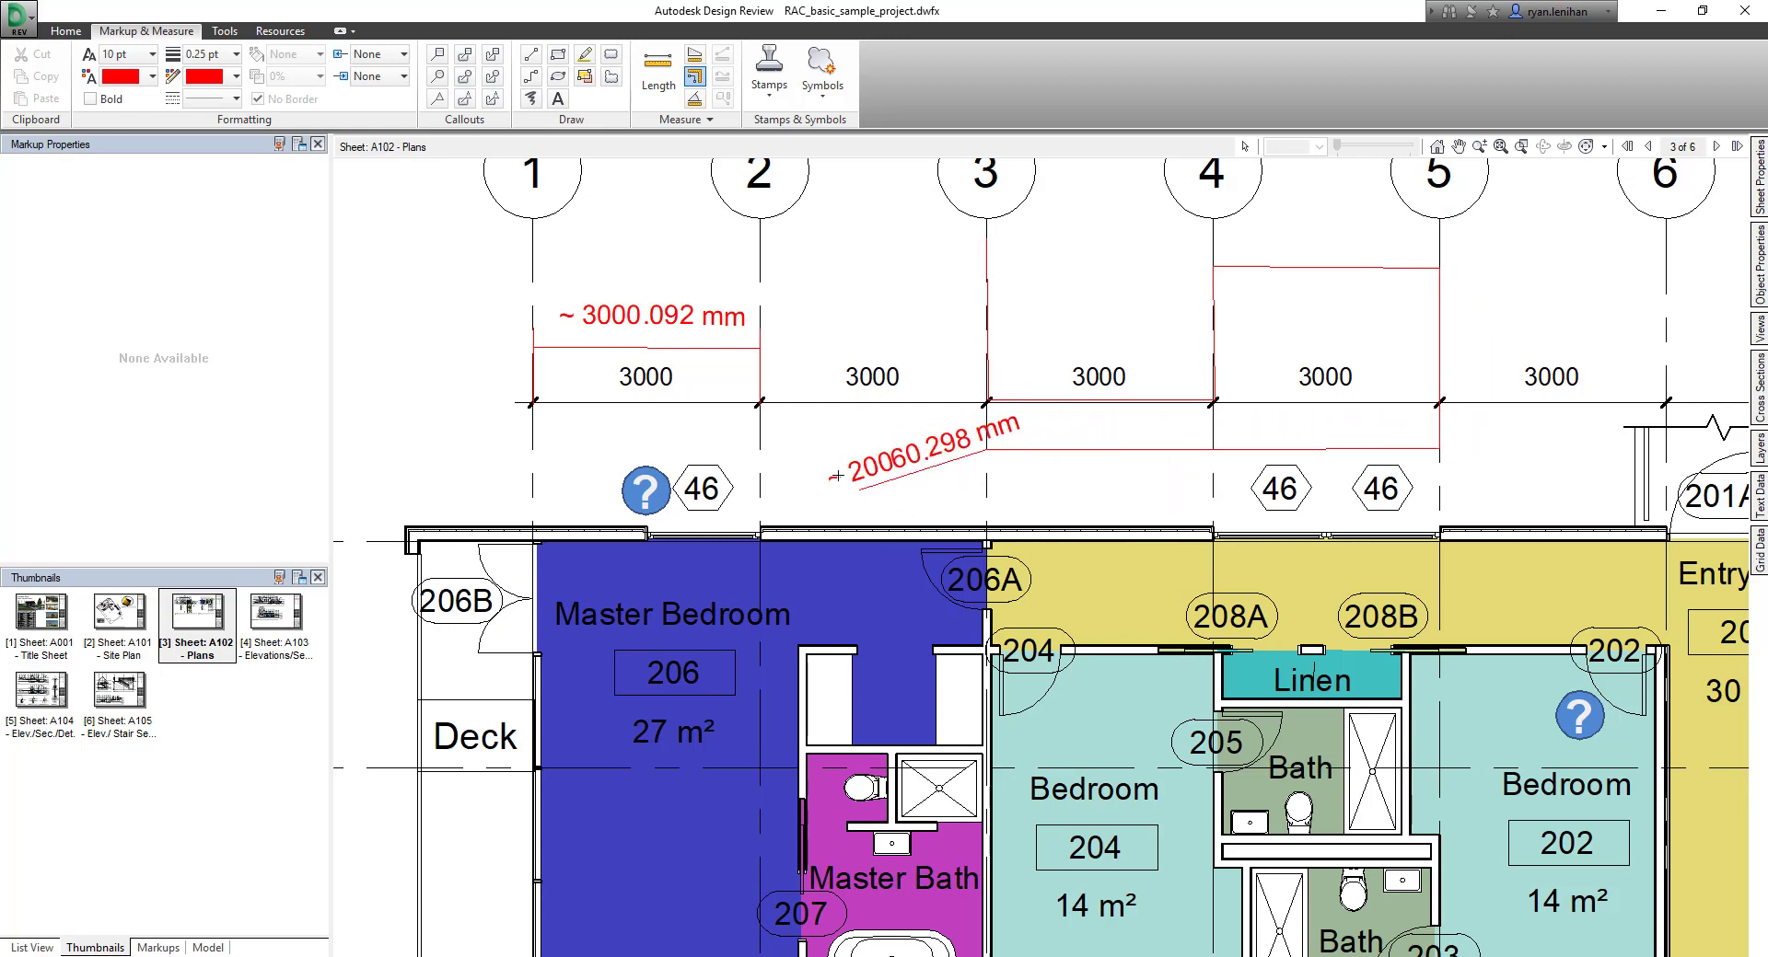
{"action": "right_click", "coordinate": [856, 259]}
{"action": "left_click", "coordinate": [901, 286]}
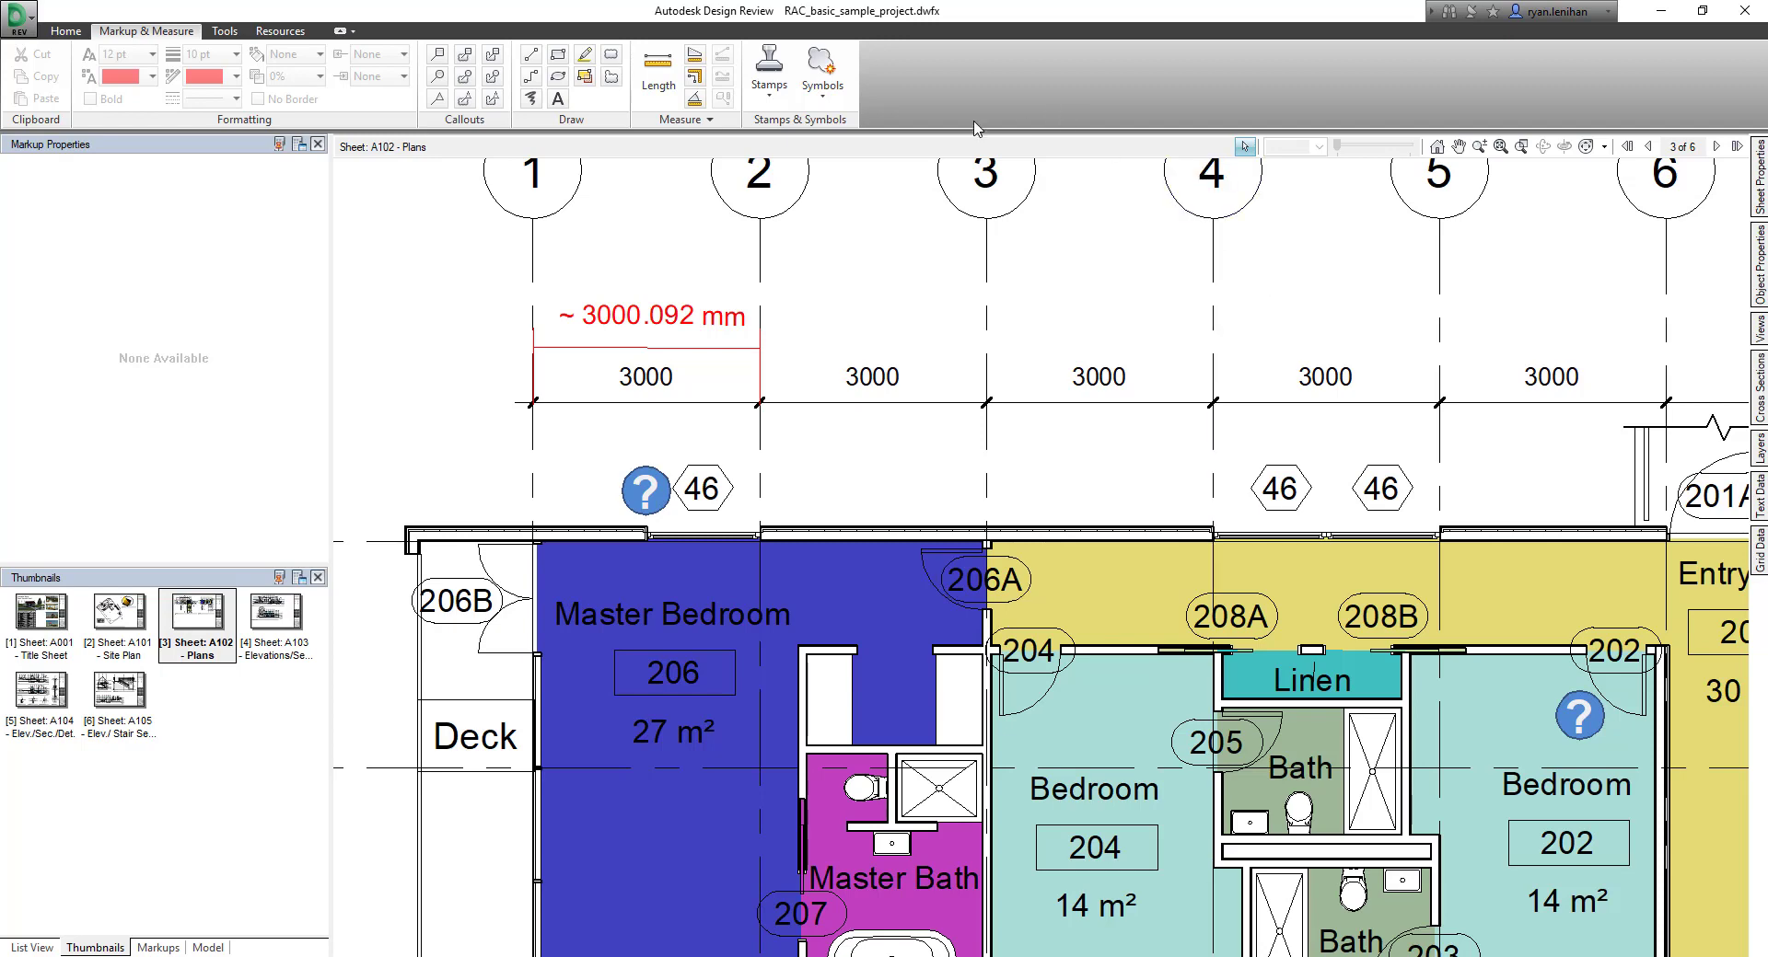
Step: Add an angle measurement on grid line 3 between the vertical grid line and a horizontal leg towards grid line 4
{"action": "left_click", "coordinate": [695, 98]}
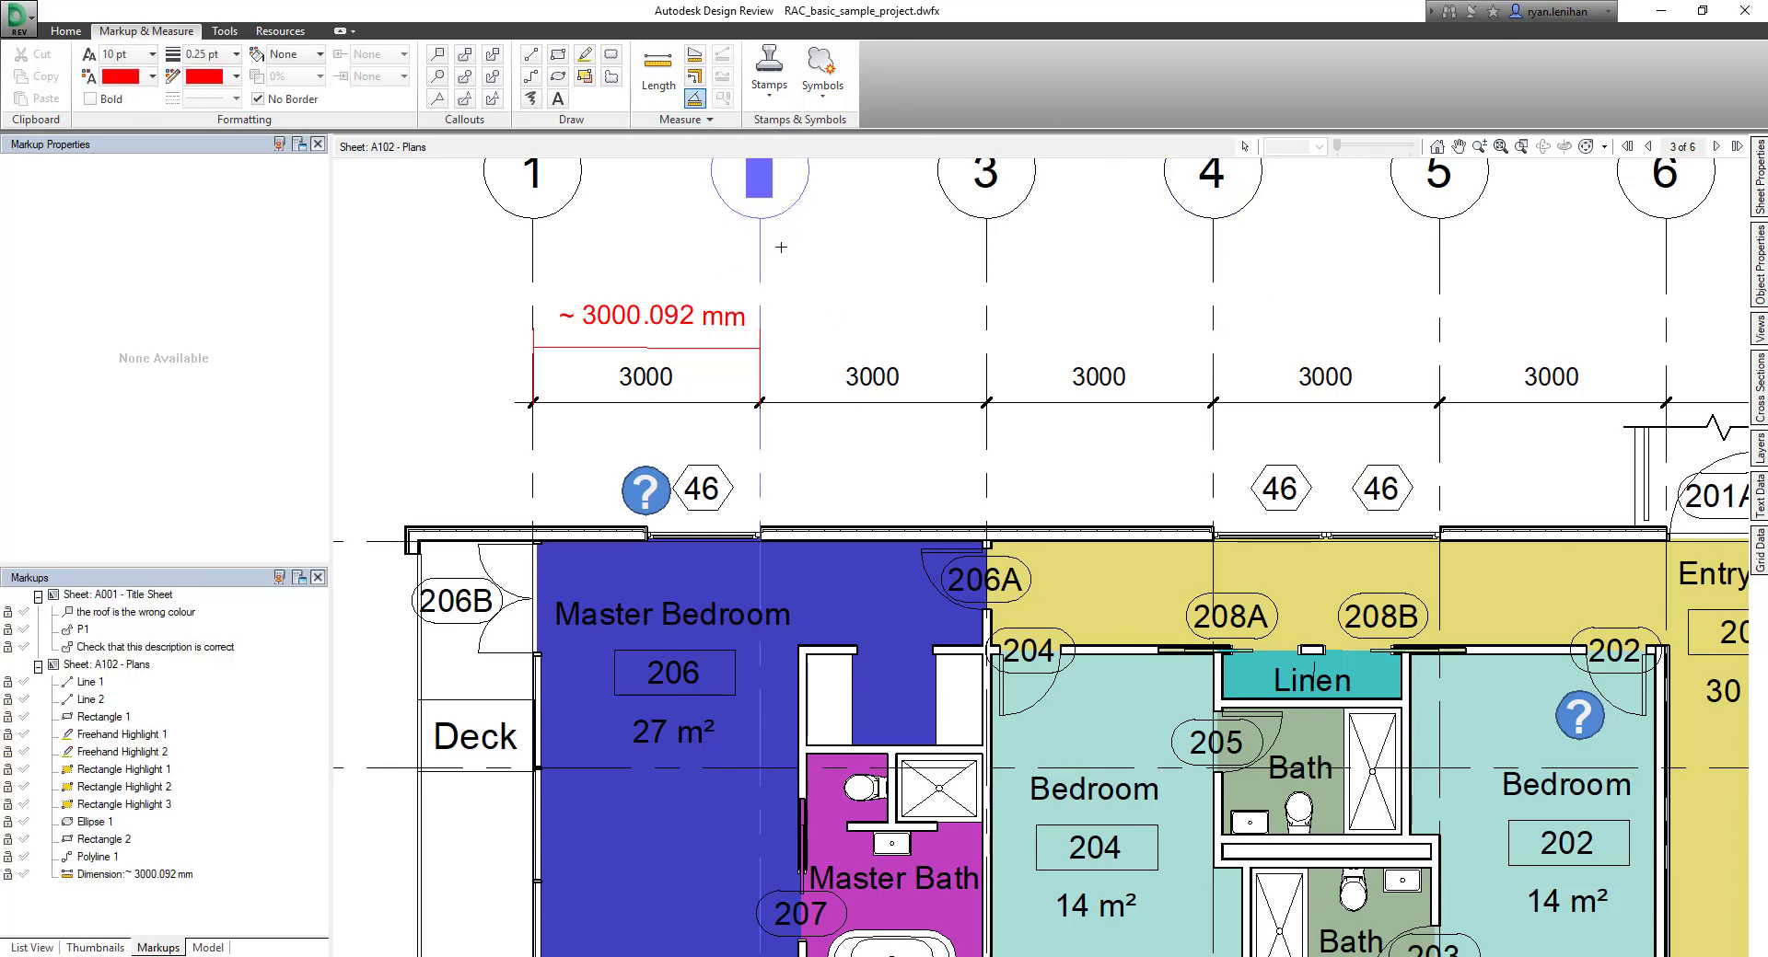
{"action": "left_click", "coordinate": [986, 250]}
{"action": "left_click", "coordinate": [986, 383]}
{"action": "left_click", "coordinate": [1212, 384]}
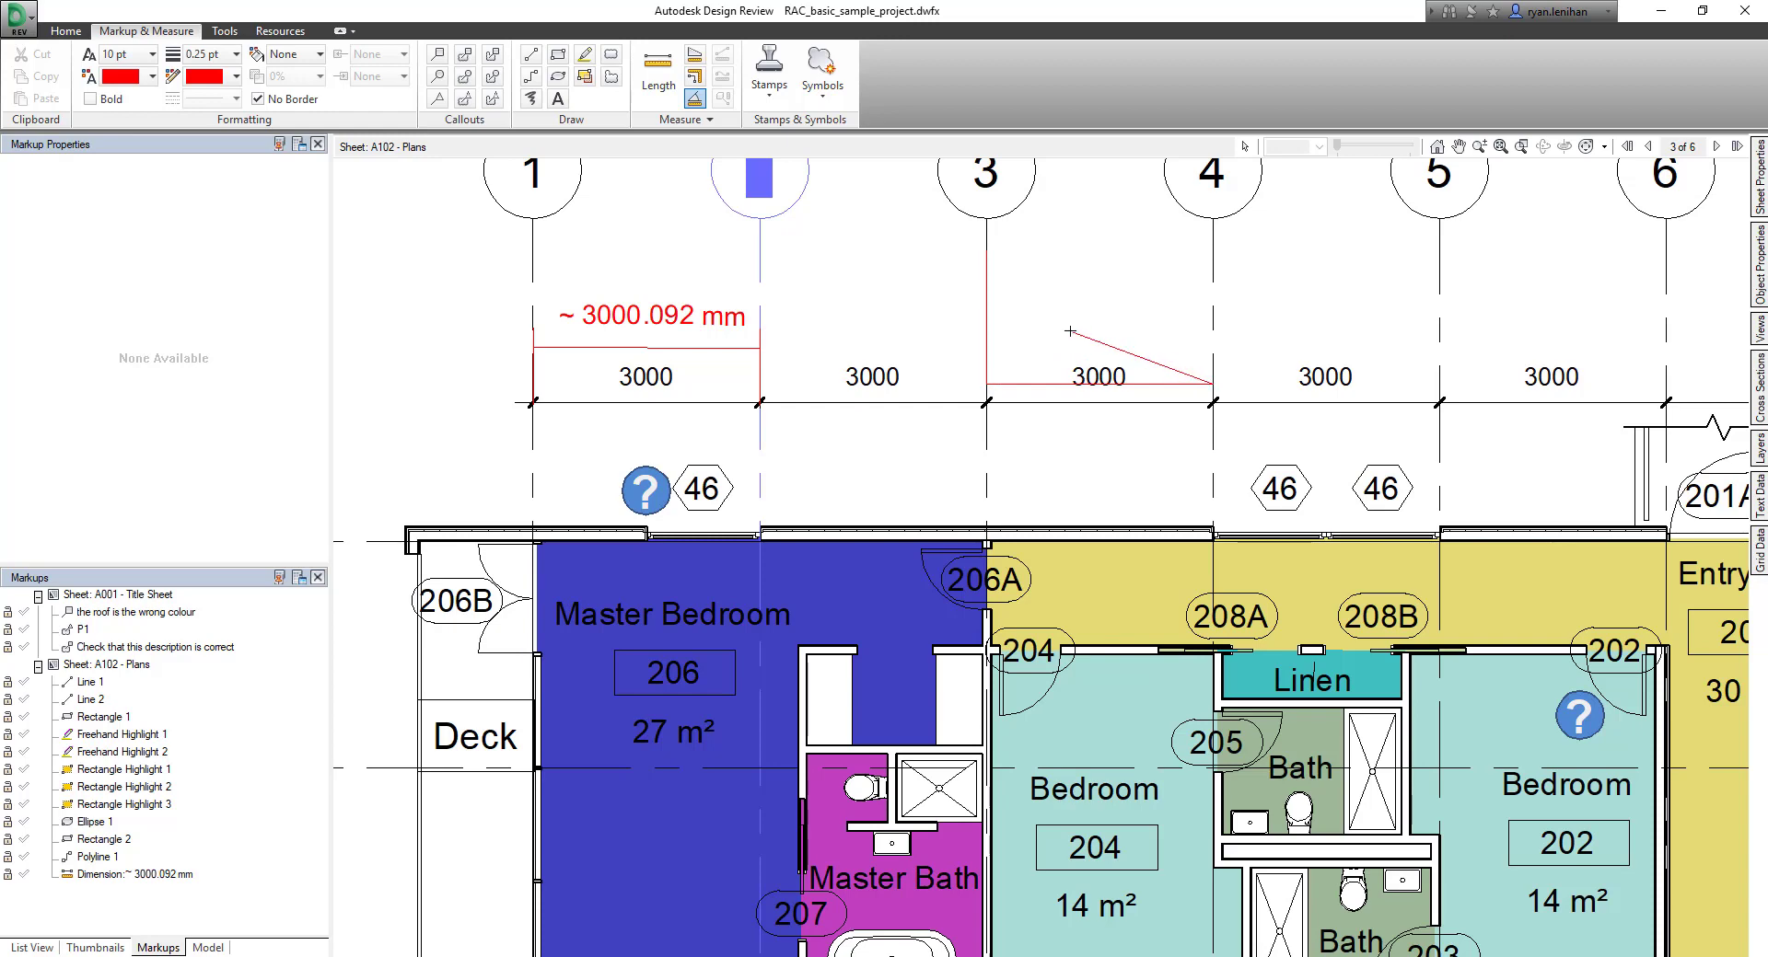
{"action": "left_click", "coordinate": [987, 383]}
{"action": "left_click", "coordinate": [986, 276]}
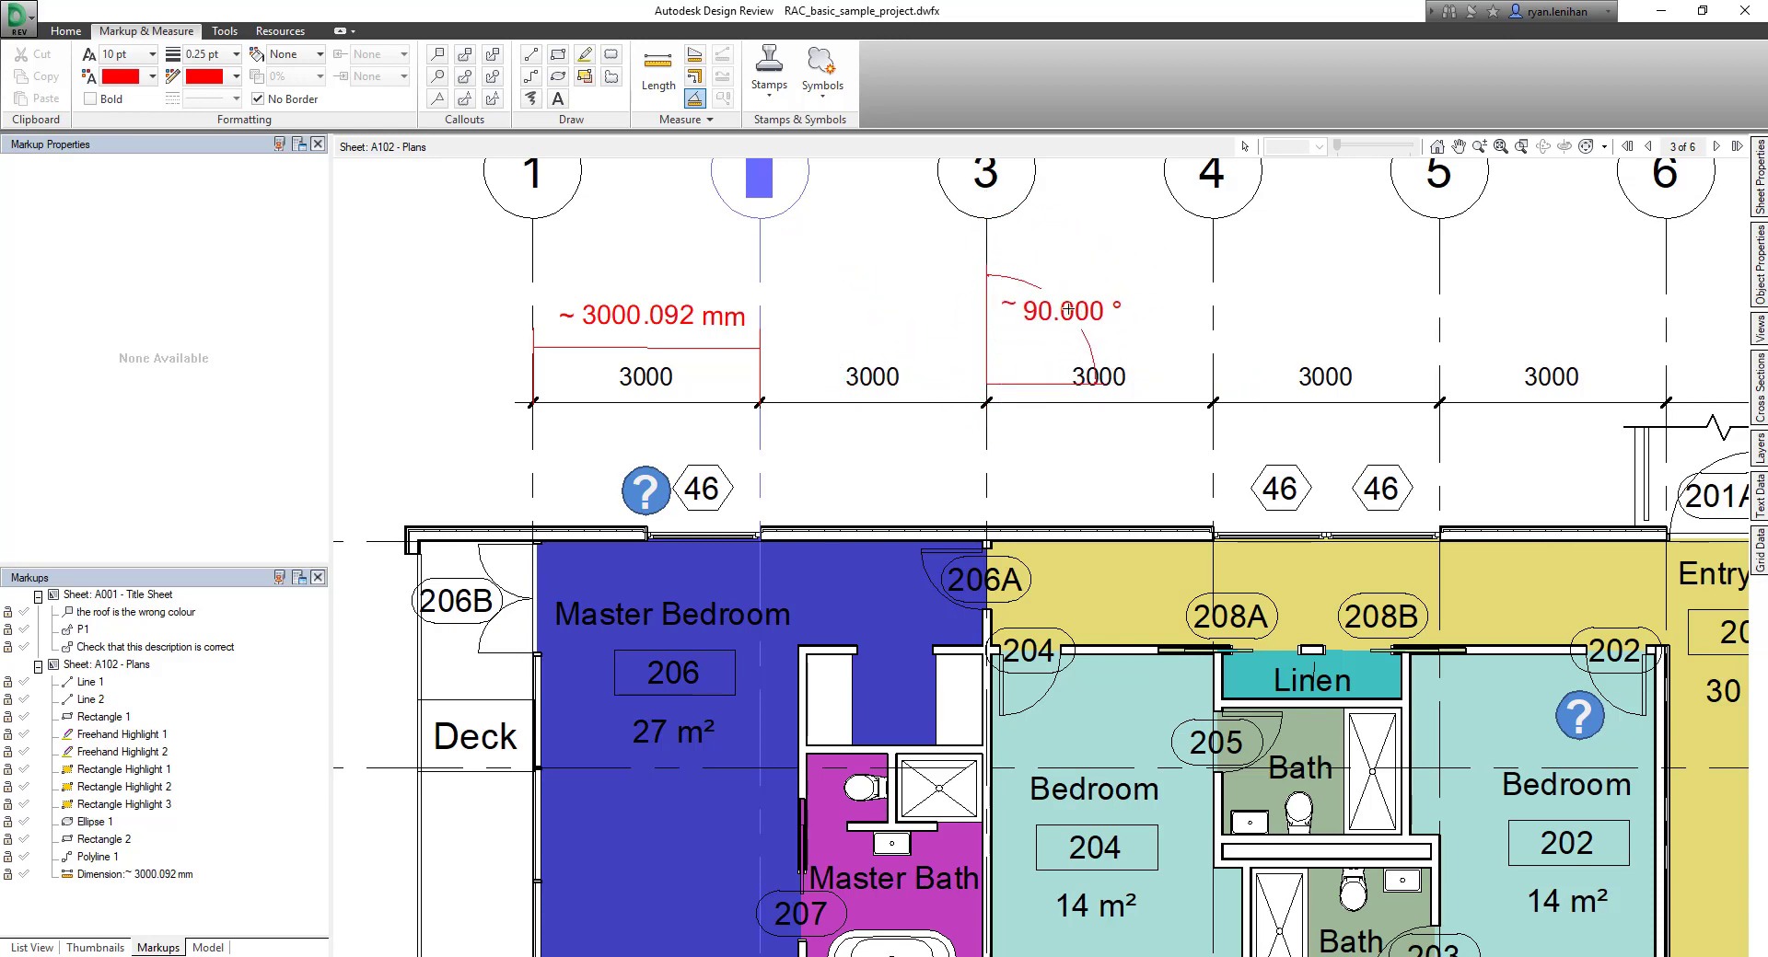
{"action": "left_click", "coordinate": [1095, 304]}
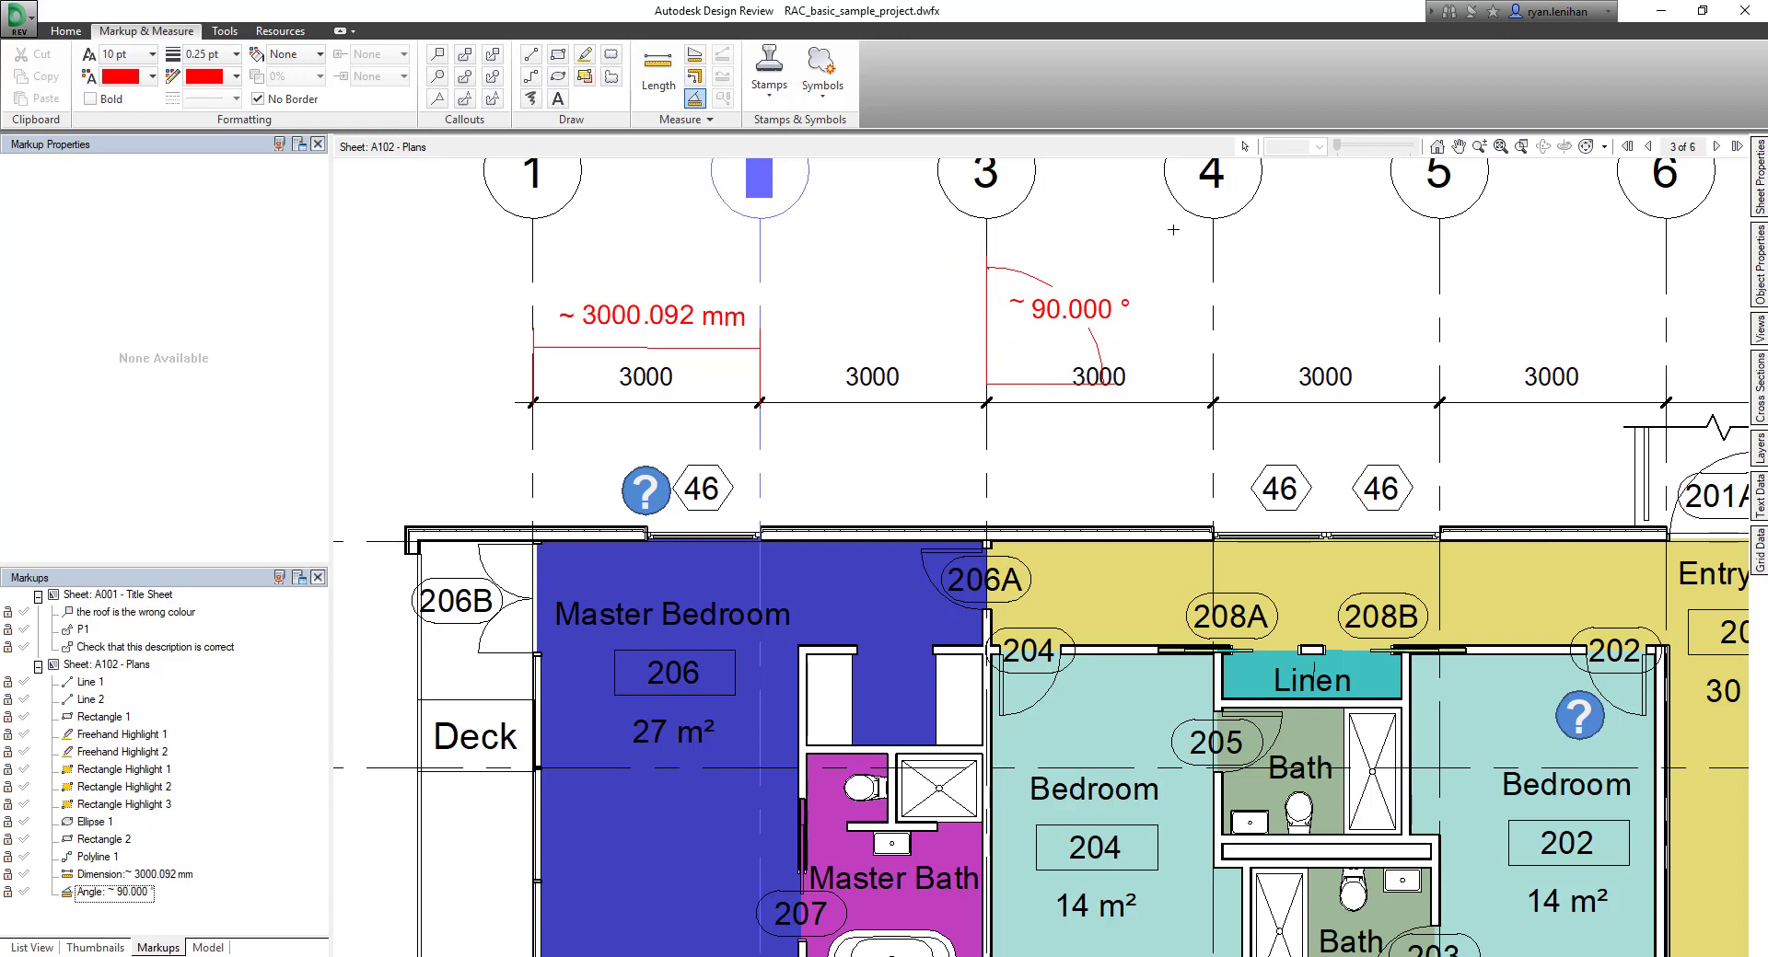
Step: Add a second angle measurement on grid line 4 between the vertical grid line and a diagonal leg to the grid 5 bubble
{"action": "left_click", "coordinate": [1212, 228]}
{"action": "left_click", "coordinate": [1215, 372]}
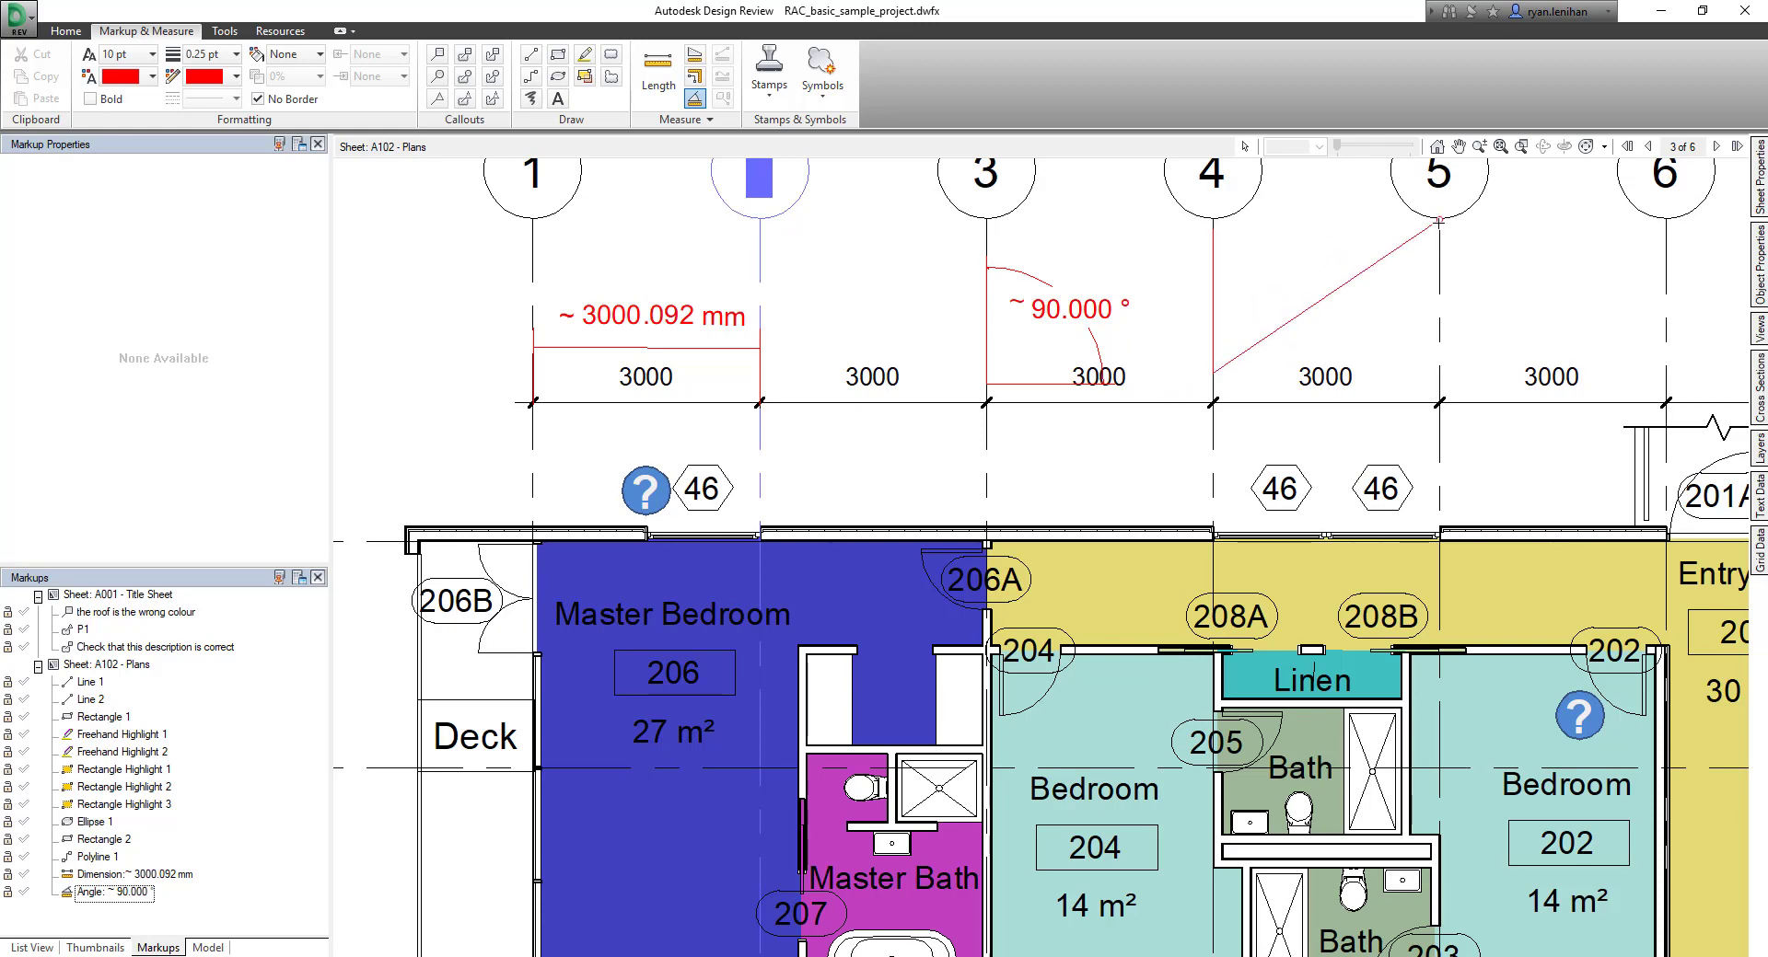
{"action": "left_click", "coordinate": [1439, 221]}
{"action": "left_click", "coordinate": [1214, 374]}
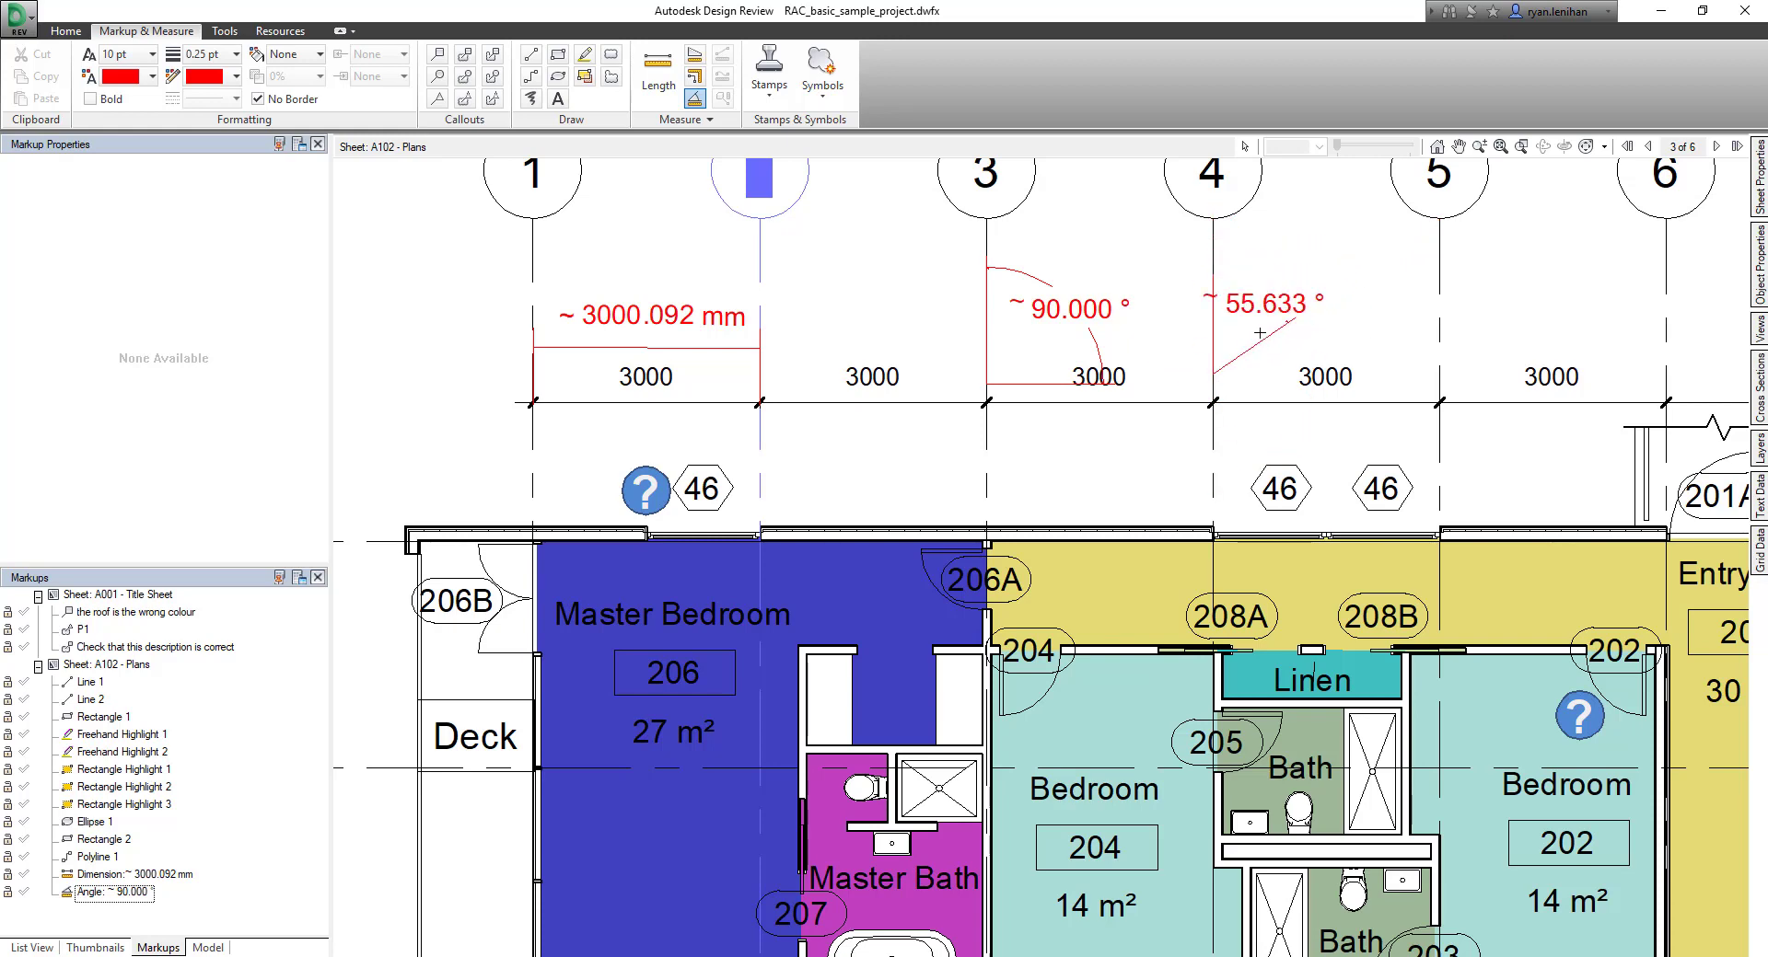
{"action": "left_click", "coordinate": [1274, 277]}
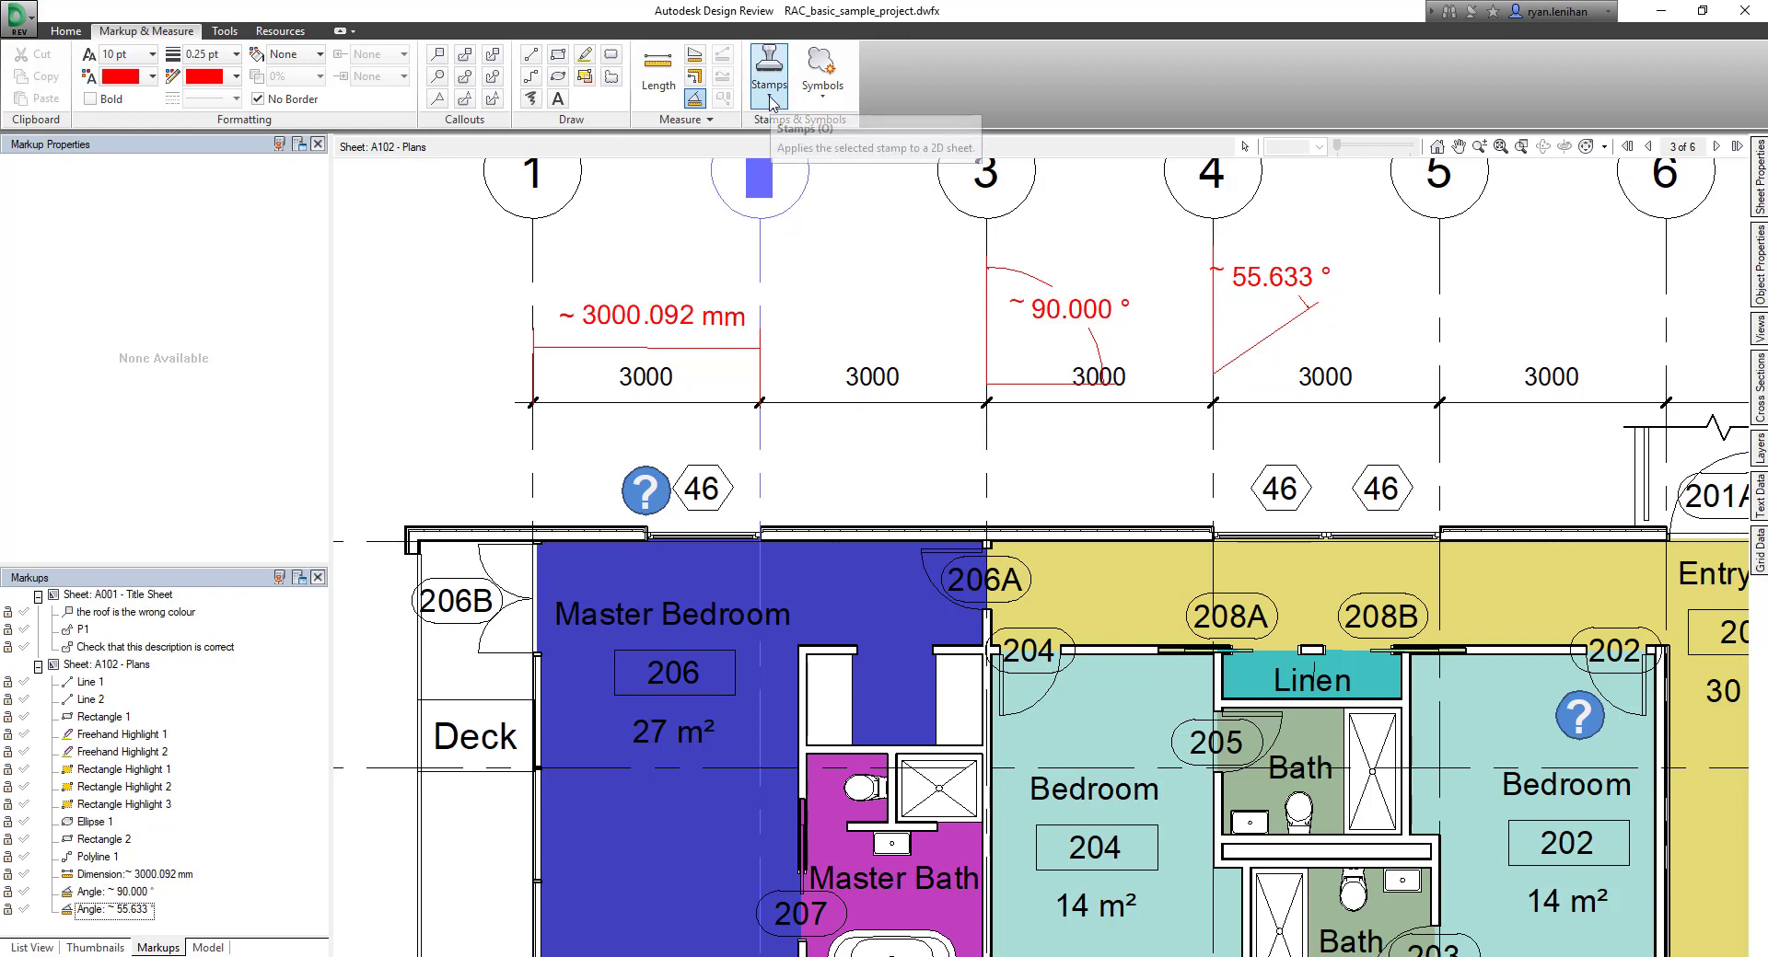
Step: Place a FINAL stamp over the dimension string between grid lines 2 and 4
{"action": "left_click", "coordinate": [772, 102]}
{"action": "scroll", "coordinate": [810, 157], "scroll_direction": "down", "scroll_amount": 1}
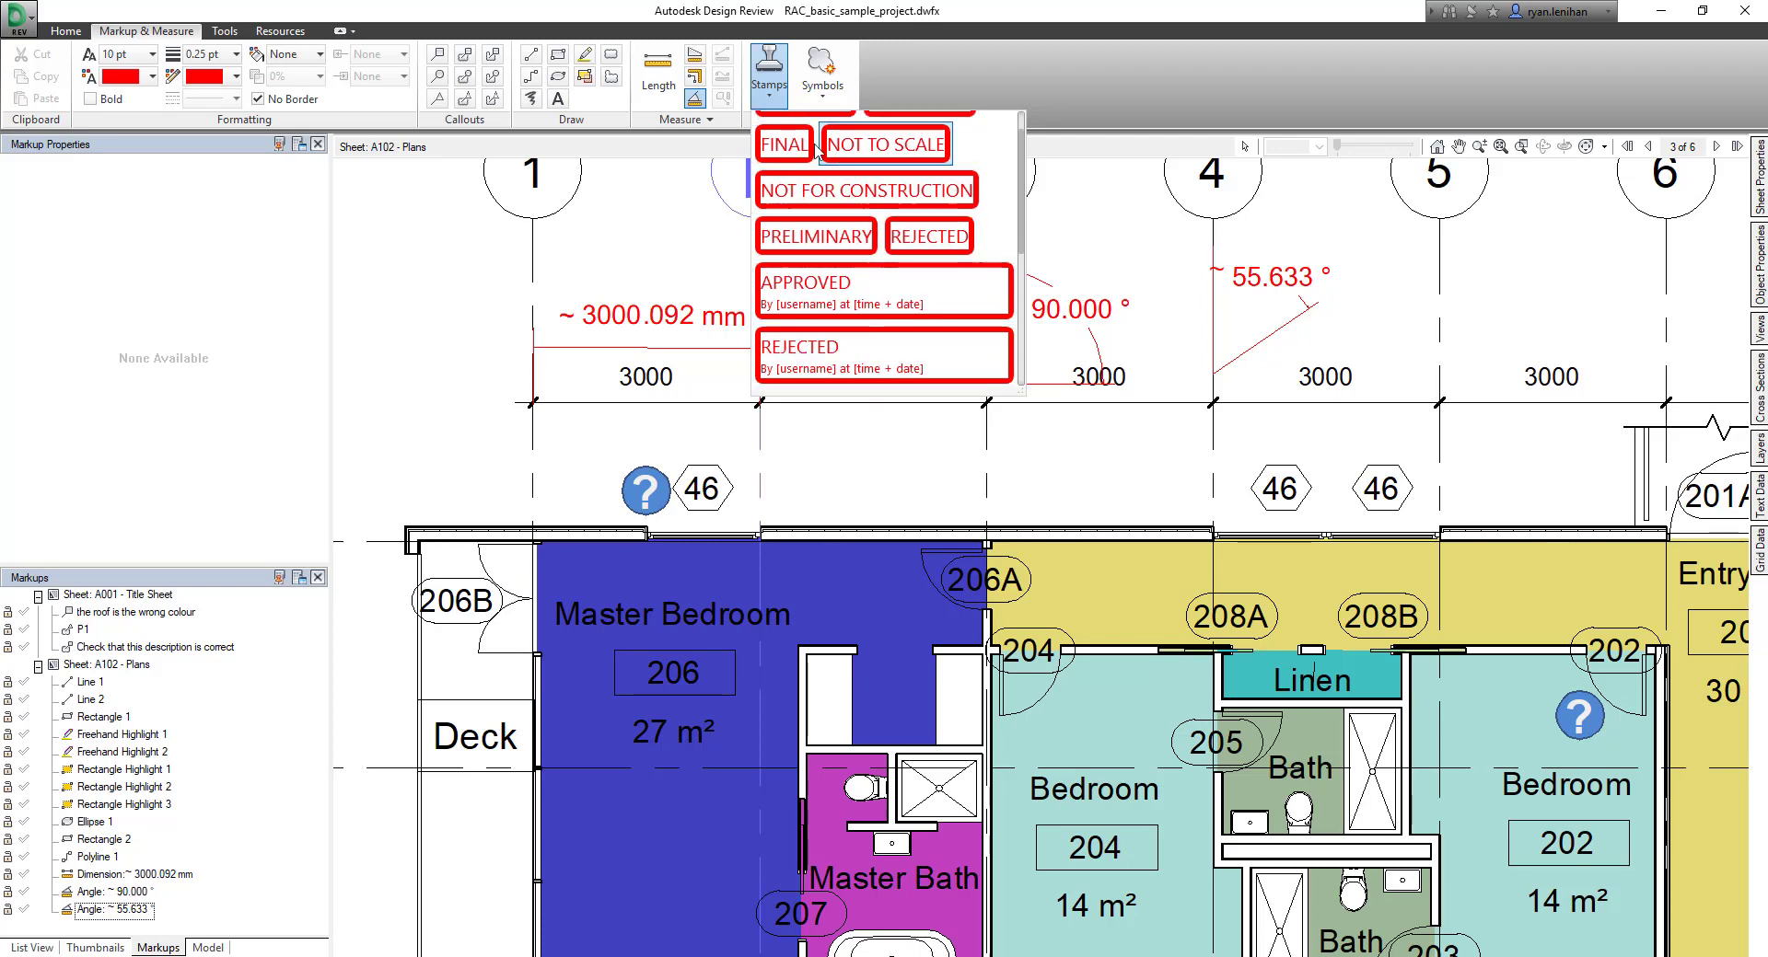
{"action": "left_click", "coordinate": [785, 147]}
{"action": "left_click", "coordinate": [851, 449]}
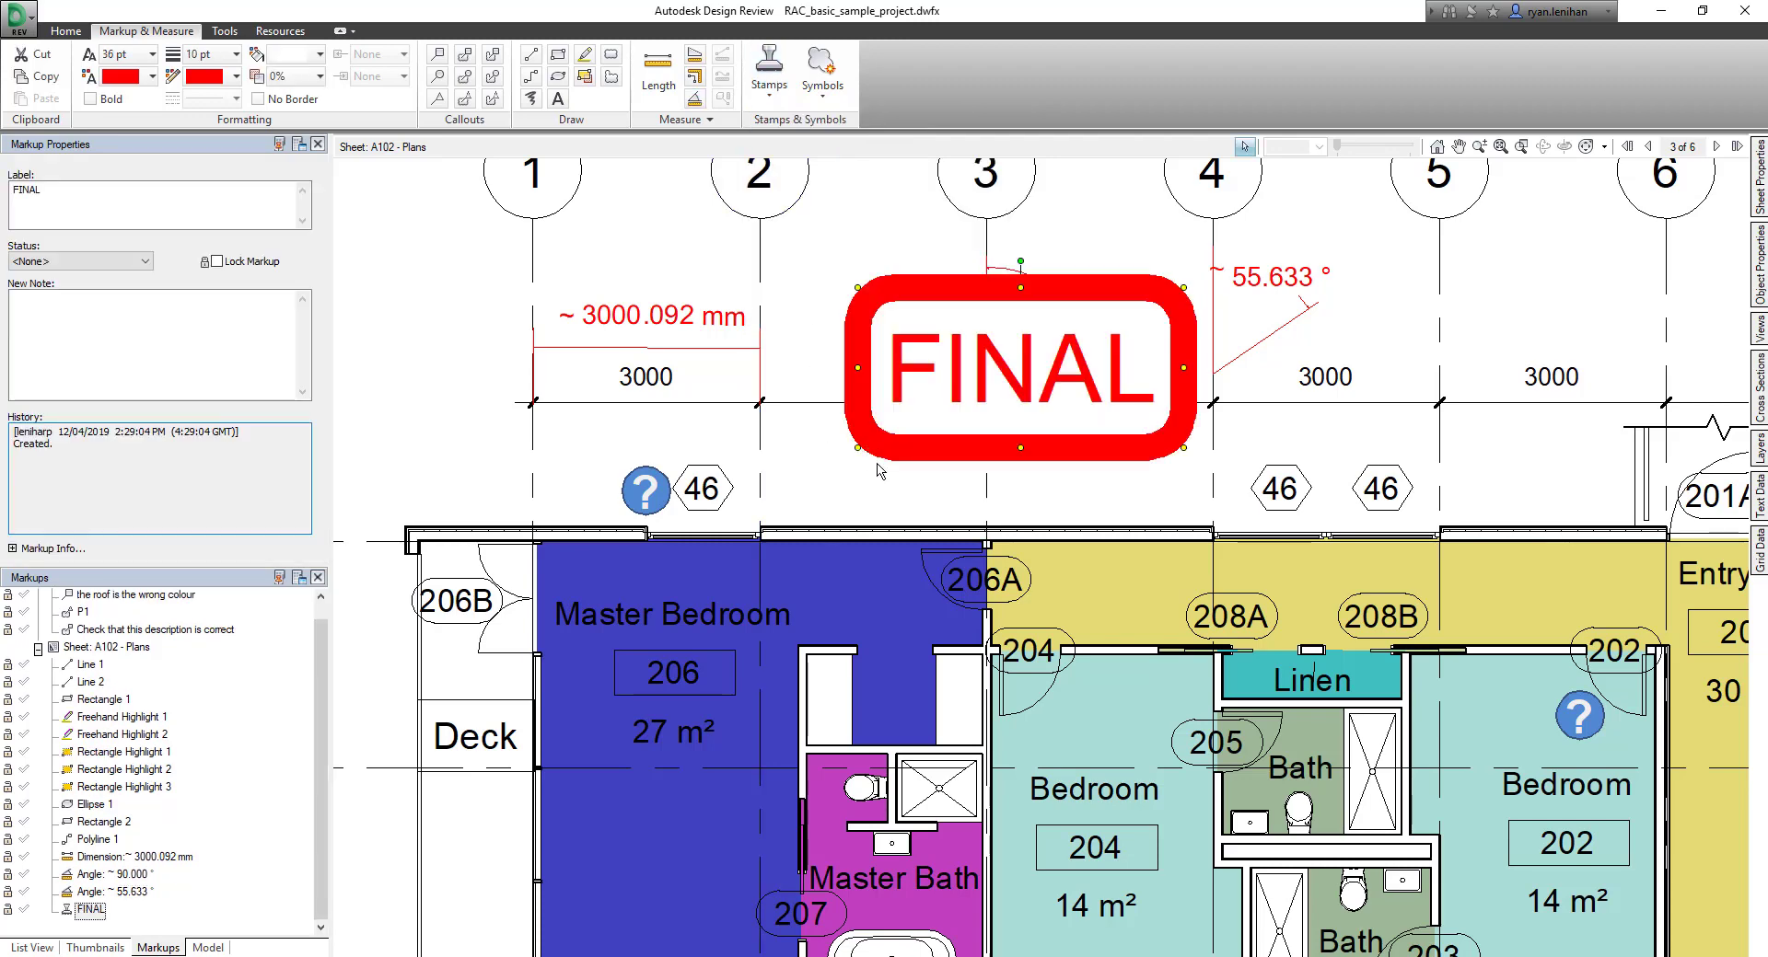
Step: Place an APPROVED stamp with username, time and date above the Master Bedroom, starting near grid line 1
{"action": "left_click", "coordinate": [771, 83]}
{"action": "left_click", "coordinate": [829, 324]}
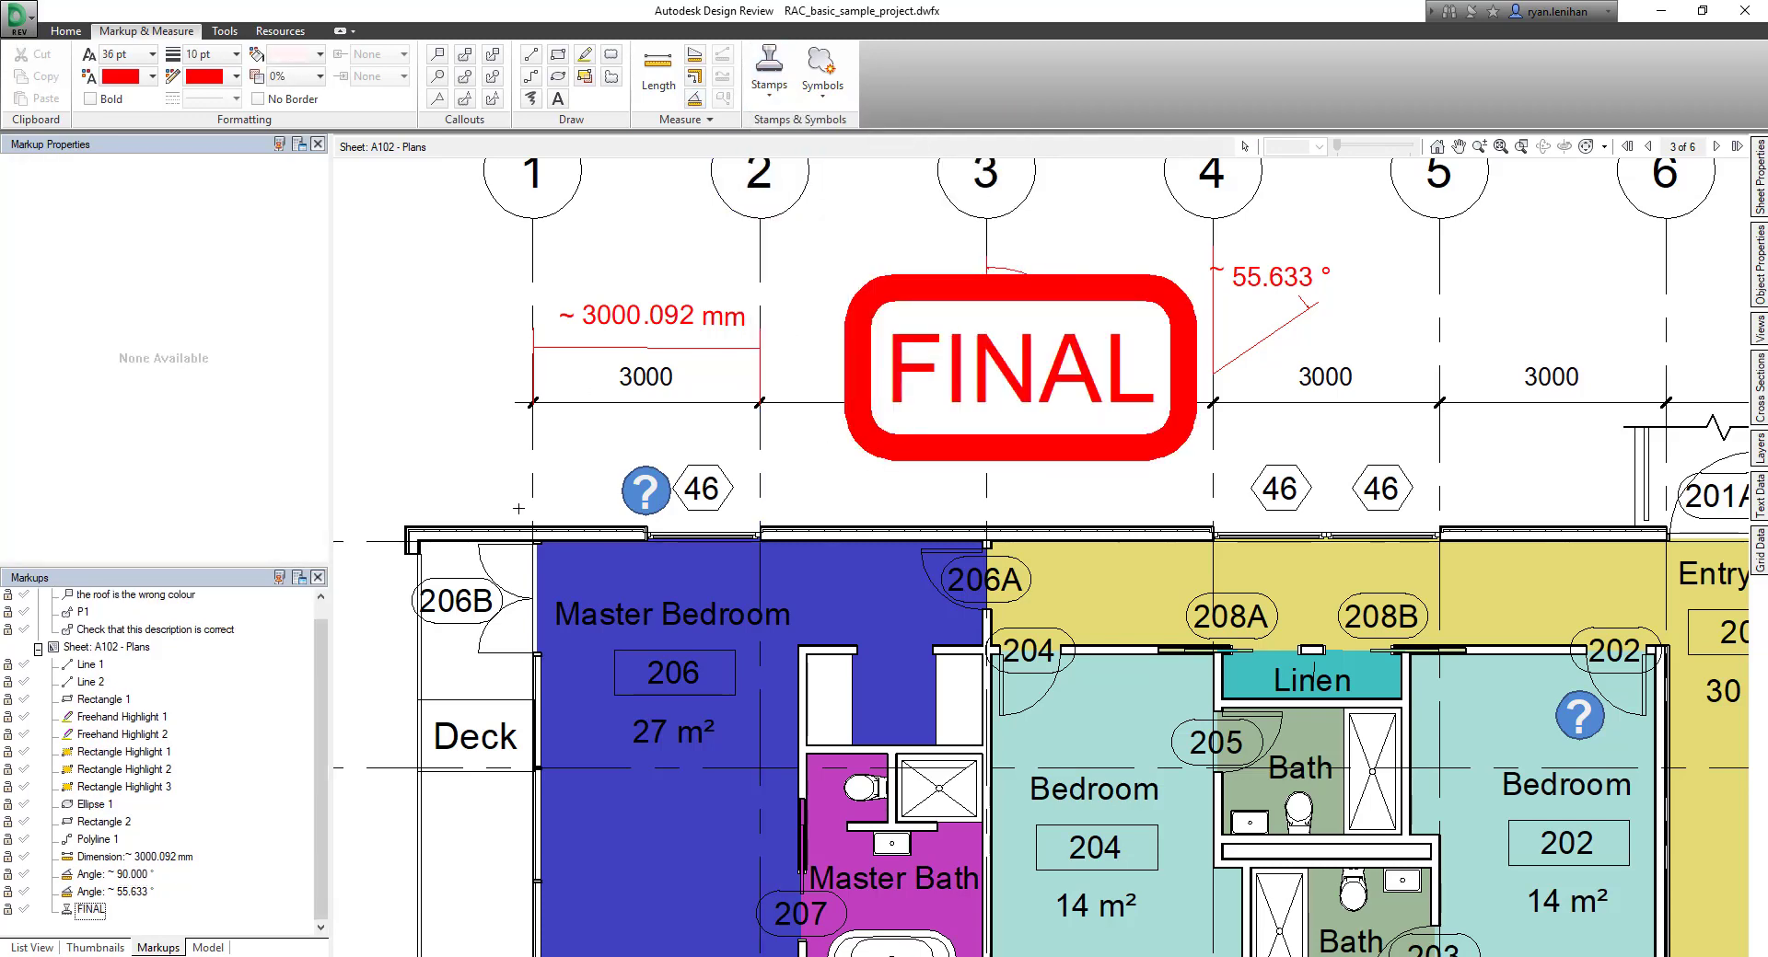
{"action": "left_click", "coordinate": [518, 509]}
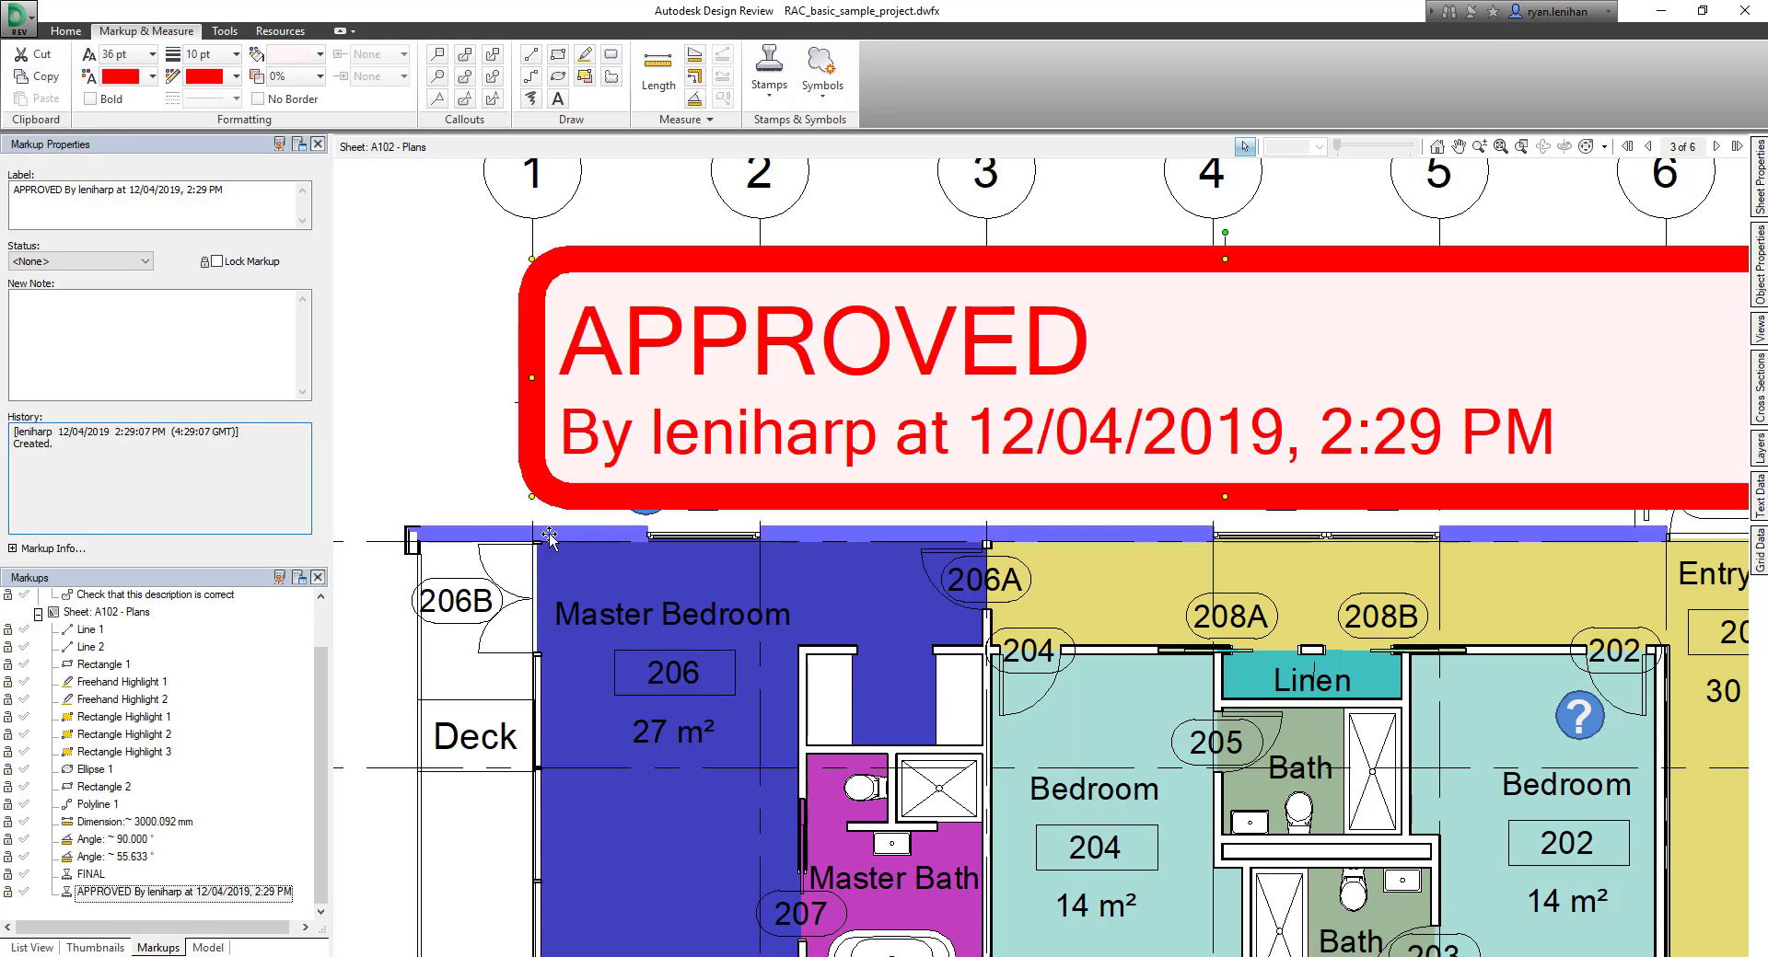
Step: Delete the APPROVED stamp and the FINAL stamp from the plan
{"action": "key", "text": "Delete"}
{"action": "left_click", "coordinate": [1082, 284]}
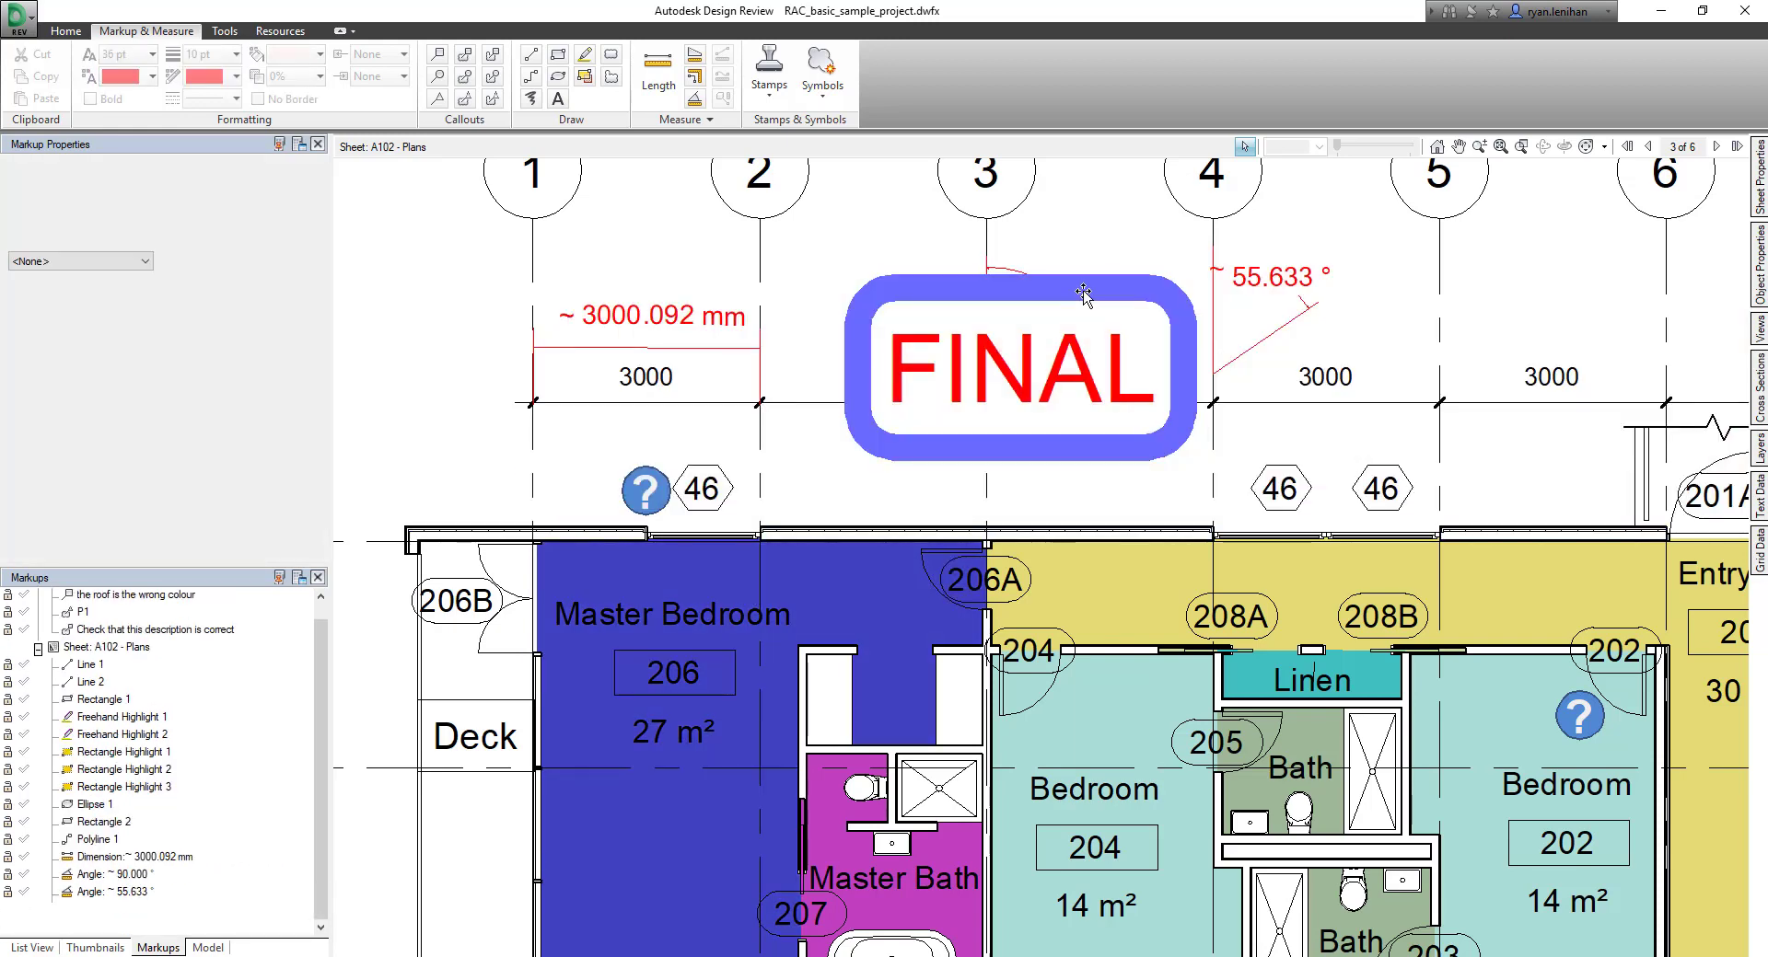
{"action": "key", "text": "Delete"}
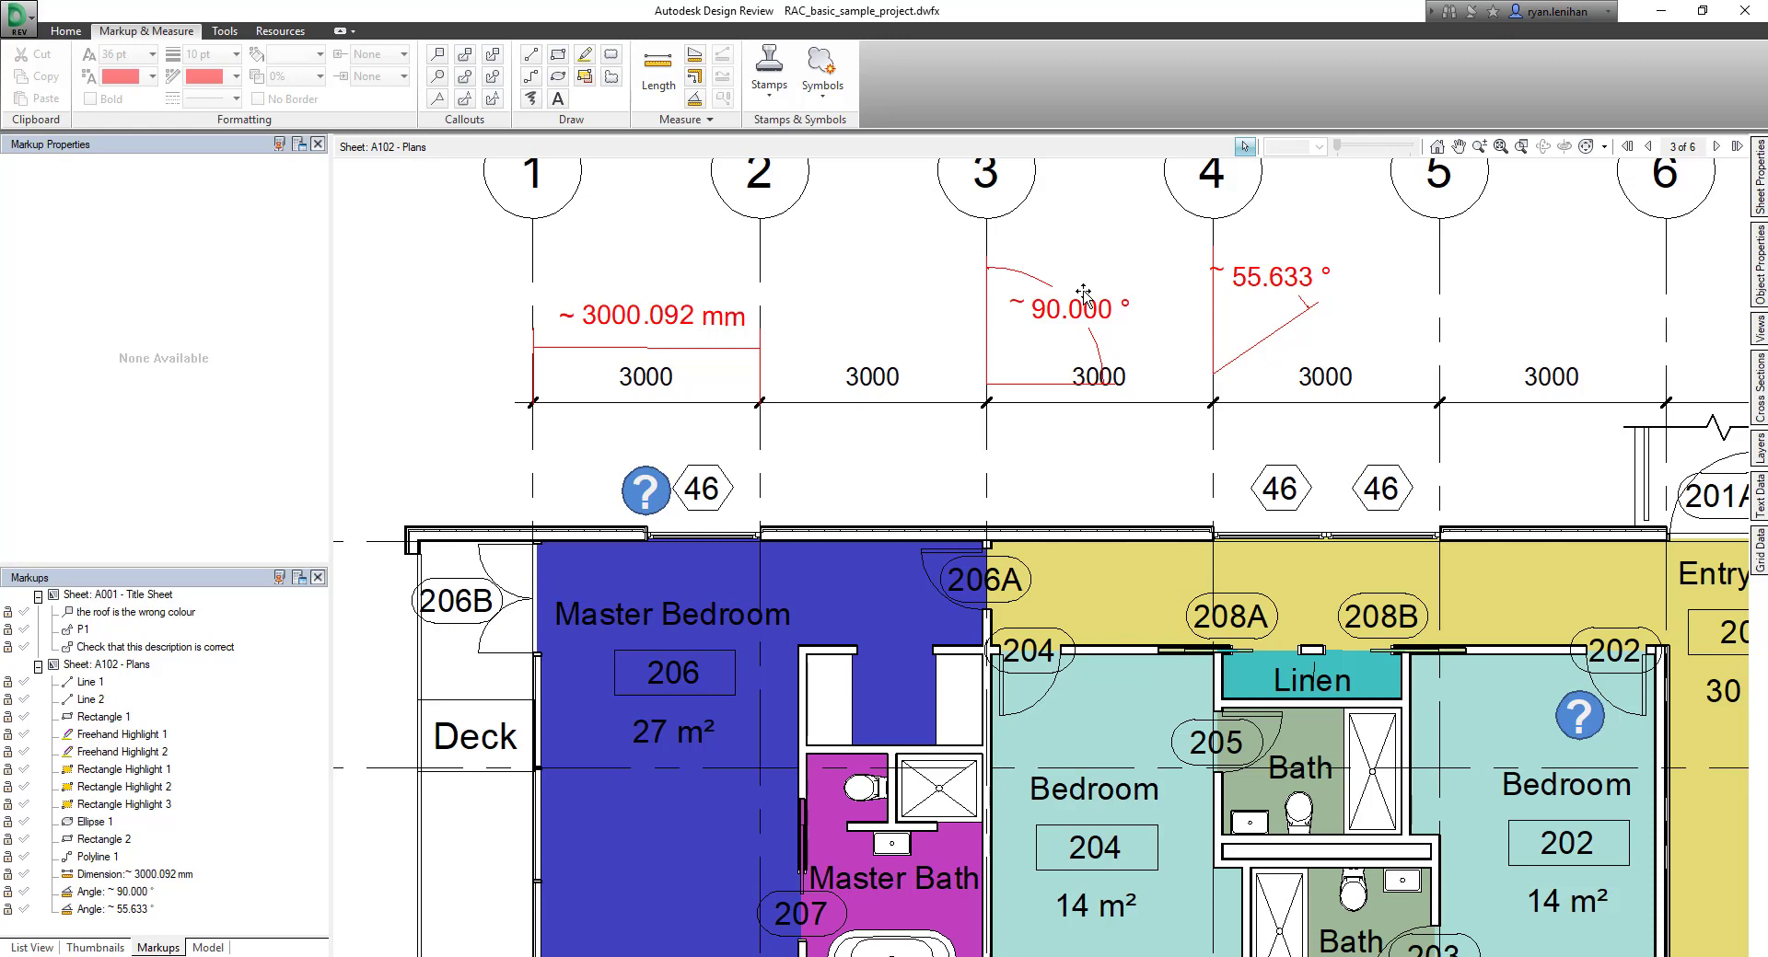
Step: Switch to Revit, compare the Hydraulic Services Legend with Hydraulic Services Legend Copy 1, and return to Design Review
{"action": "left_click", "coordinate": [823, 75]}
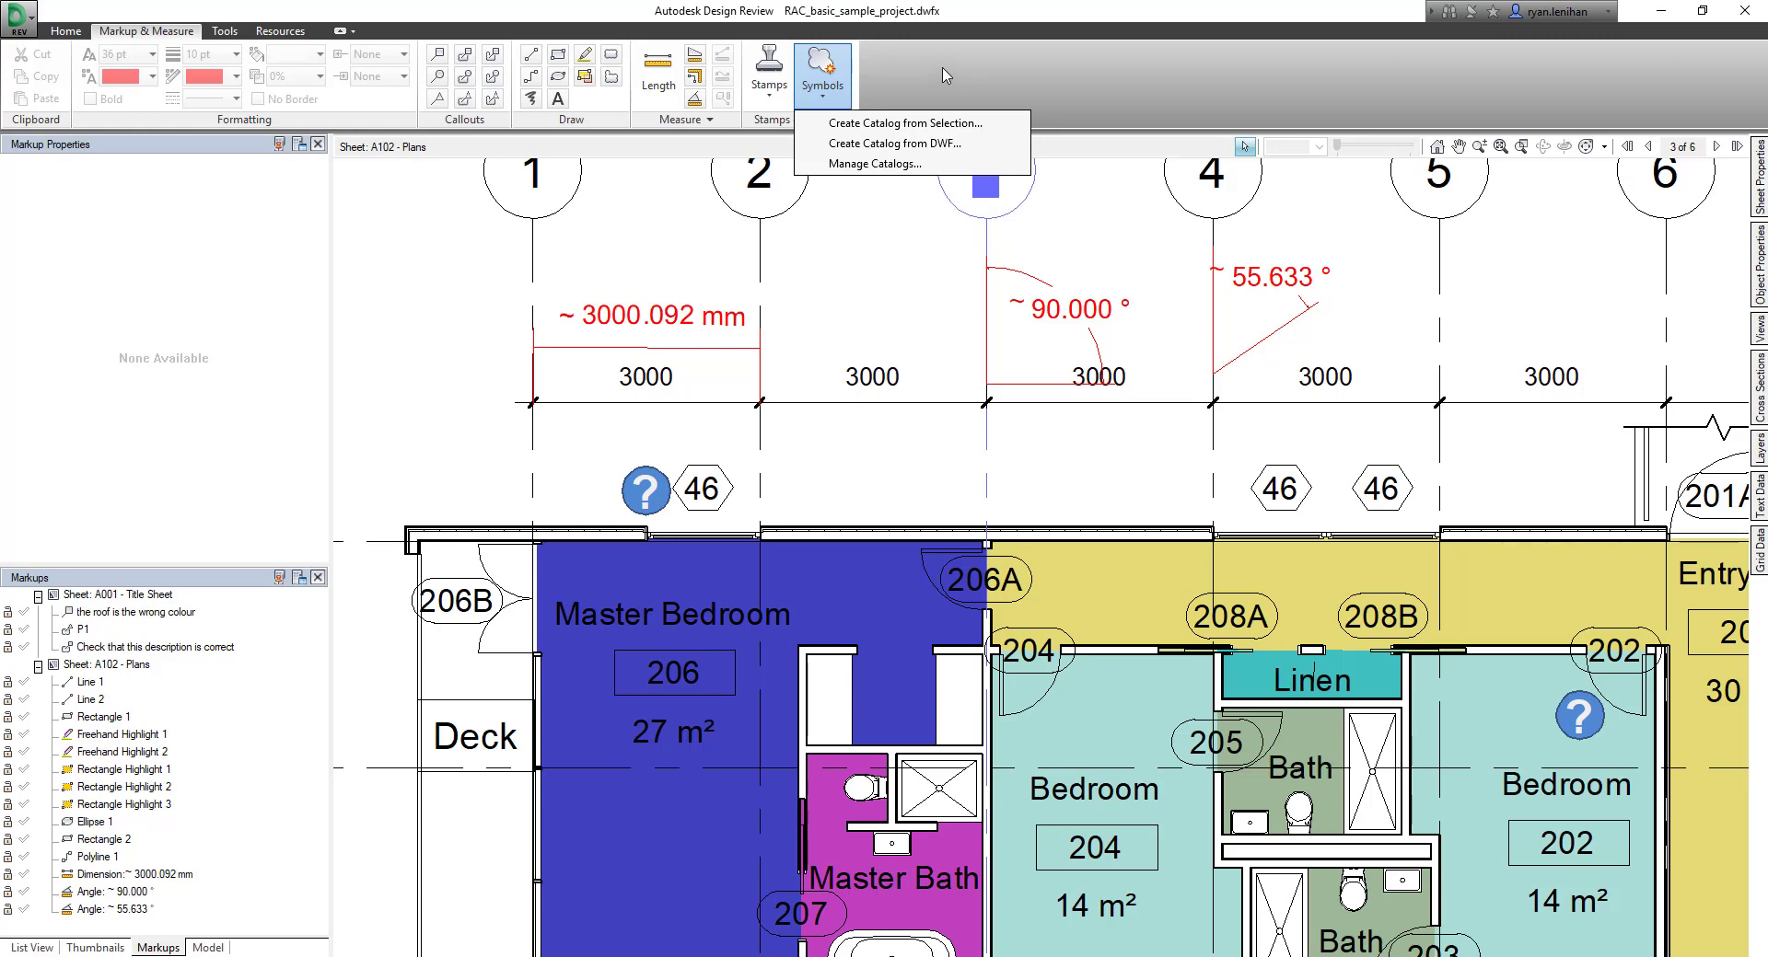
{"action": "left_click", "coordinate": [912, 282]}
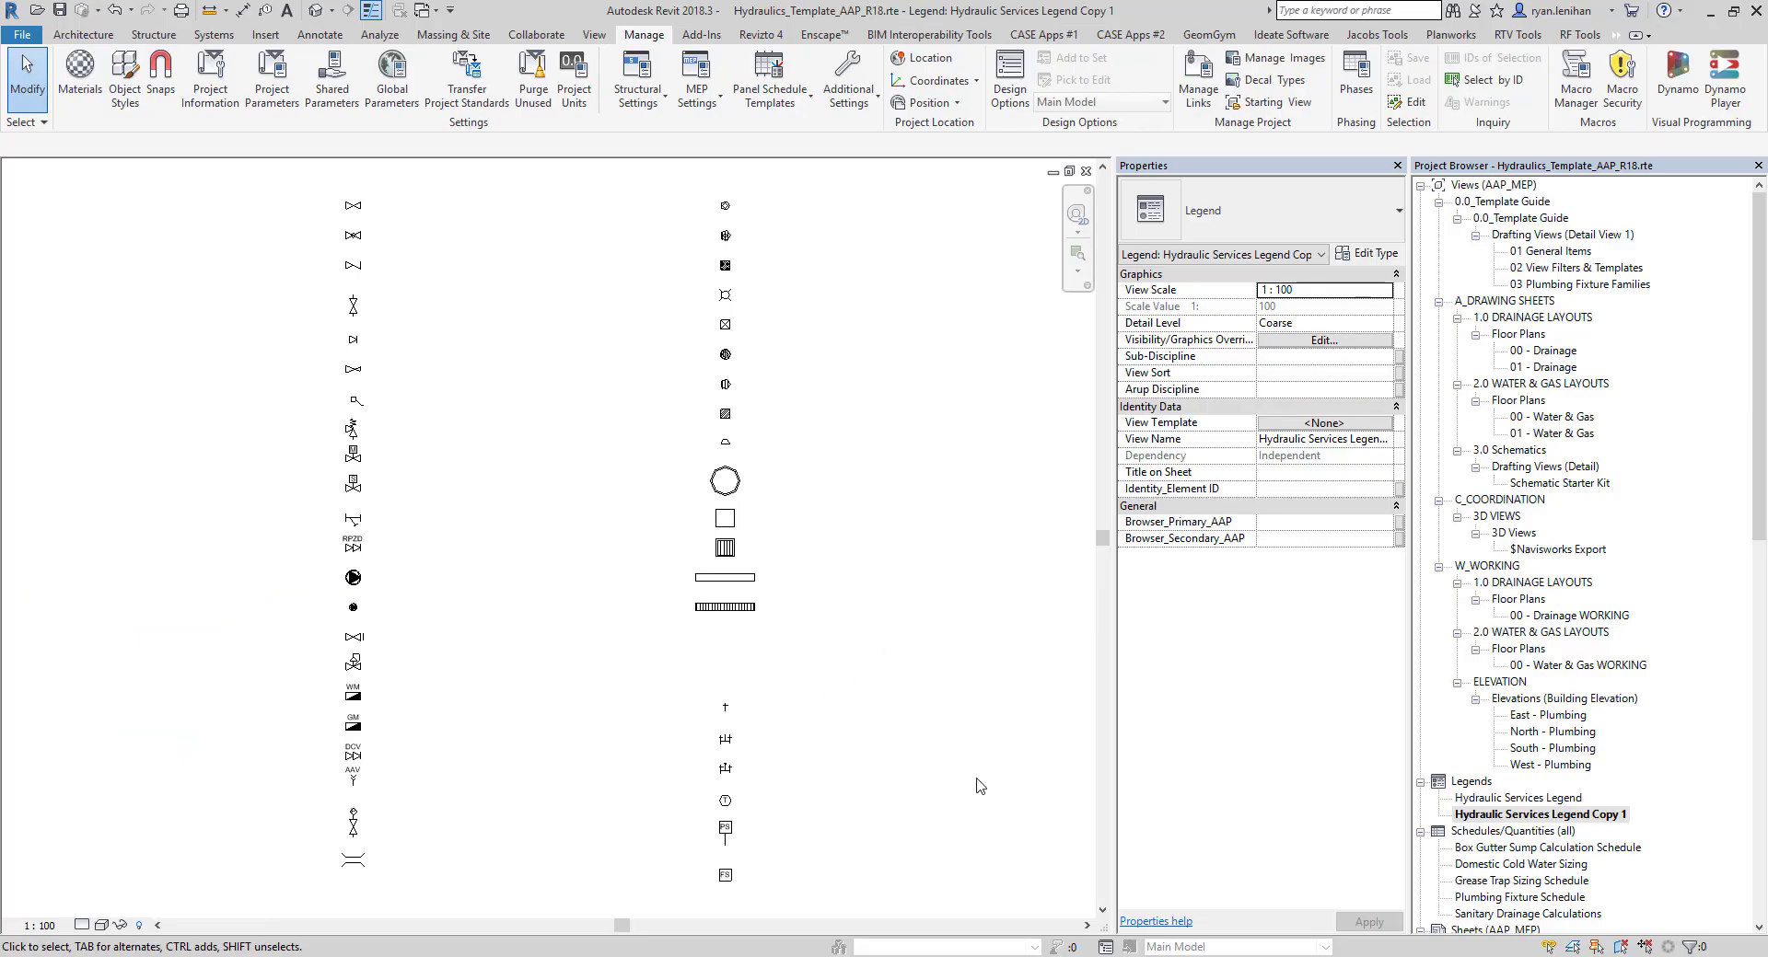
{"action": "double_click", "coordinate": [1493, 799]}
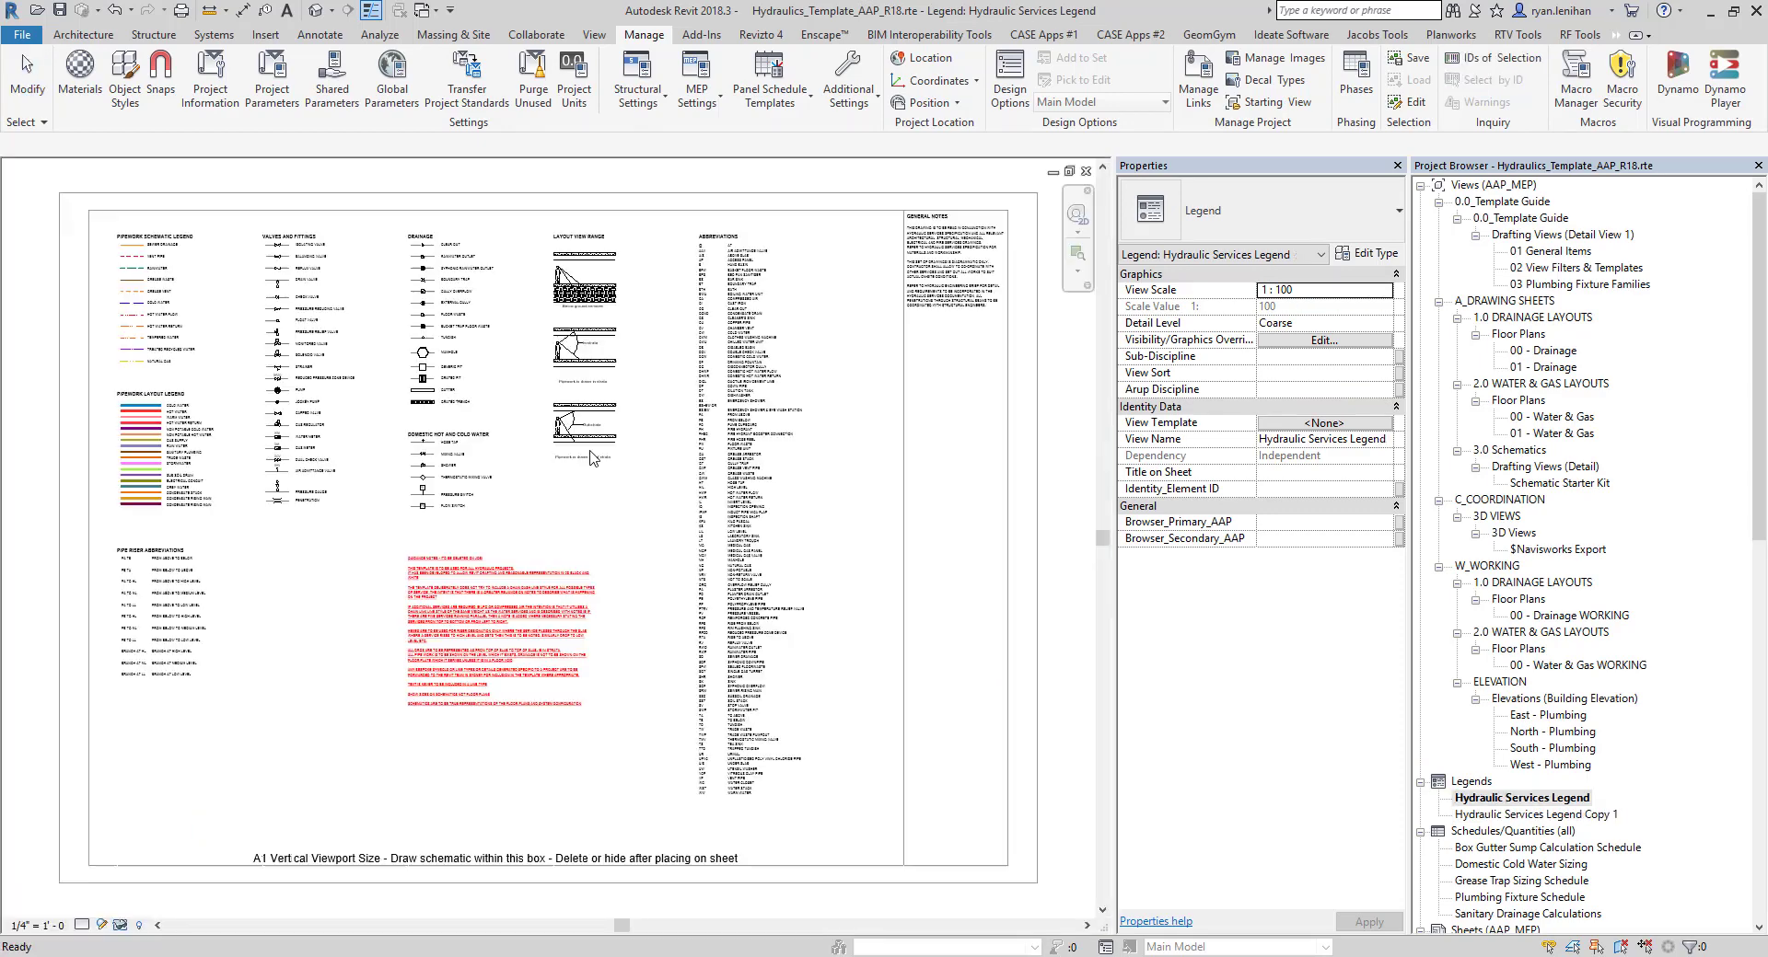
{"action": "double_click", "coordinate": [1570, 816]}
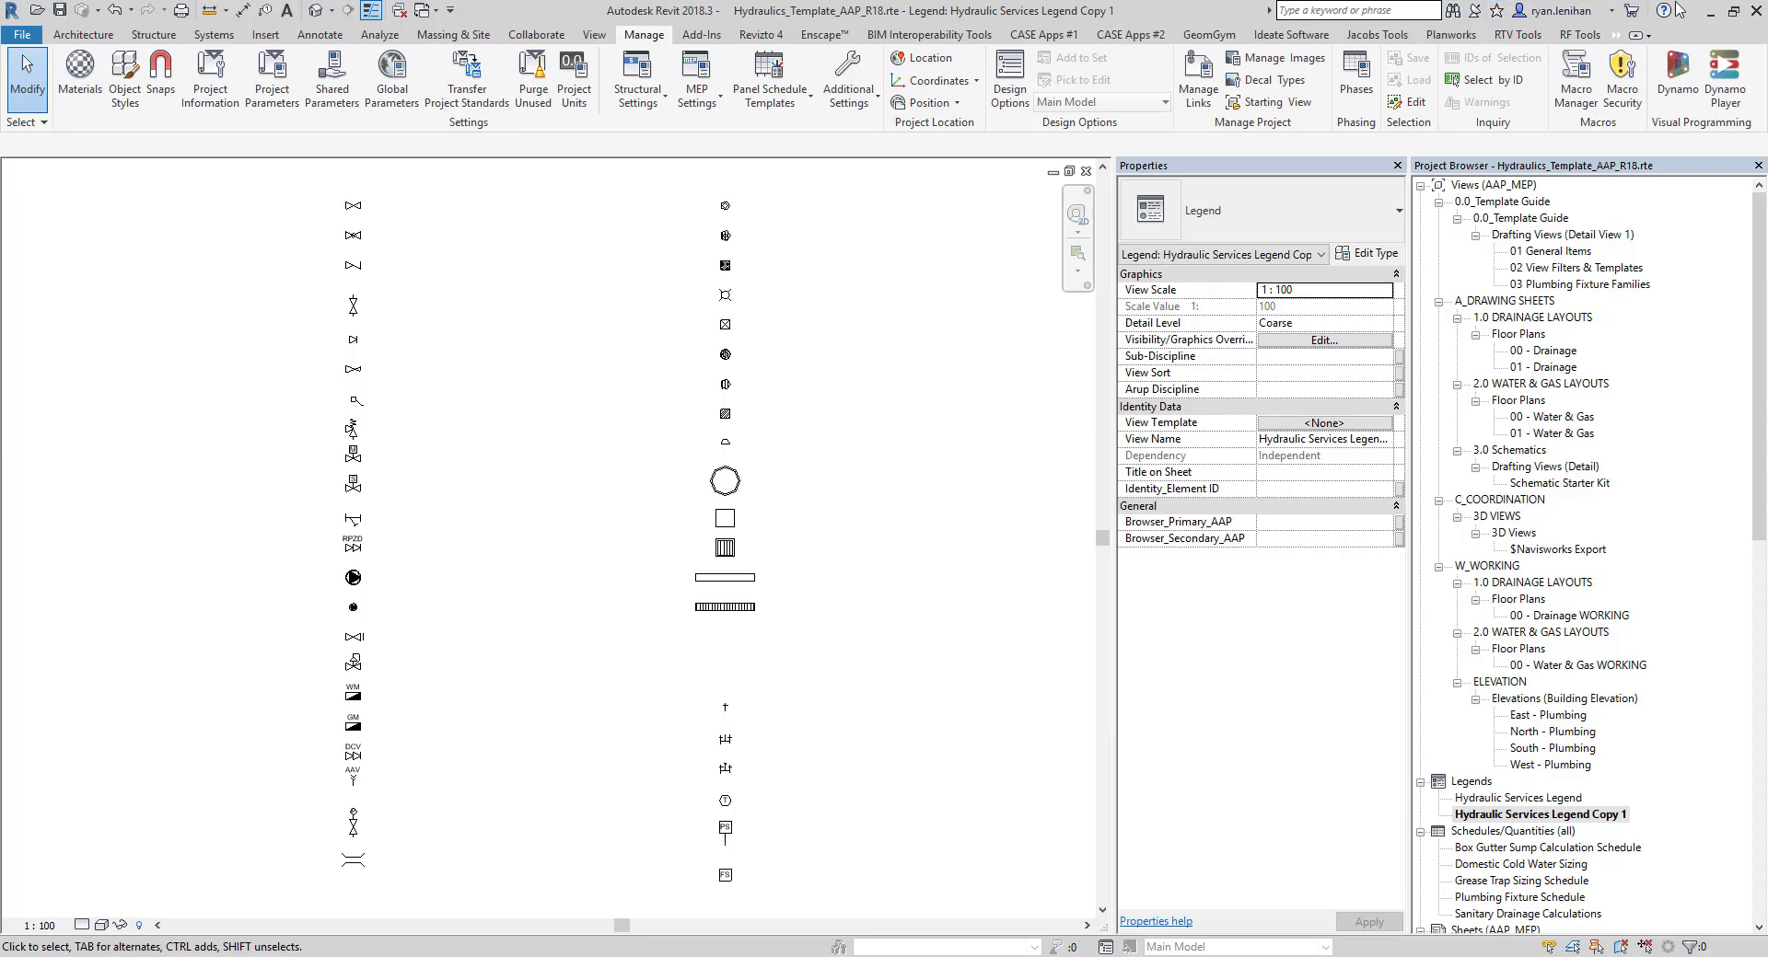
{"action": "left_click", "coordinate": [1709, 11]}
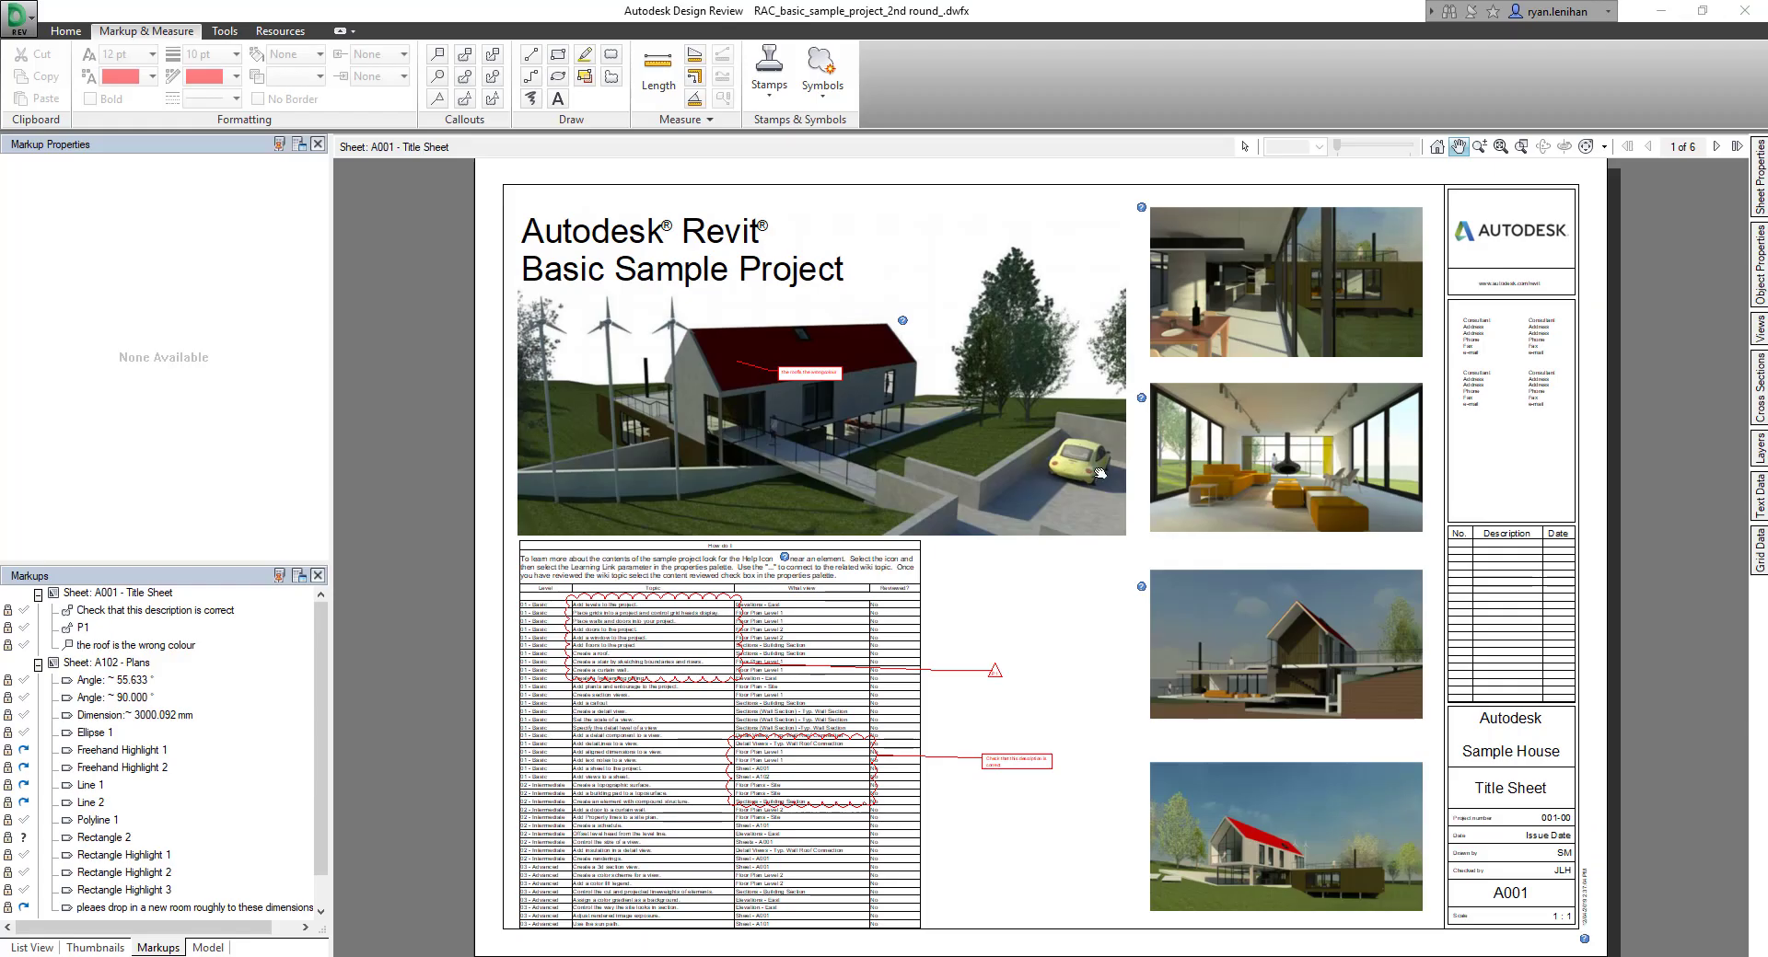
Step: Set up a symbol catalog from the DWF file _hyd legend from revit.dwfx in Documents, importing each object on sheets as a symbol
{"action": "left_click", "coordinate": [829, 105]}
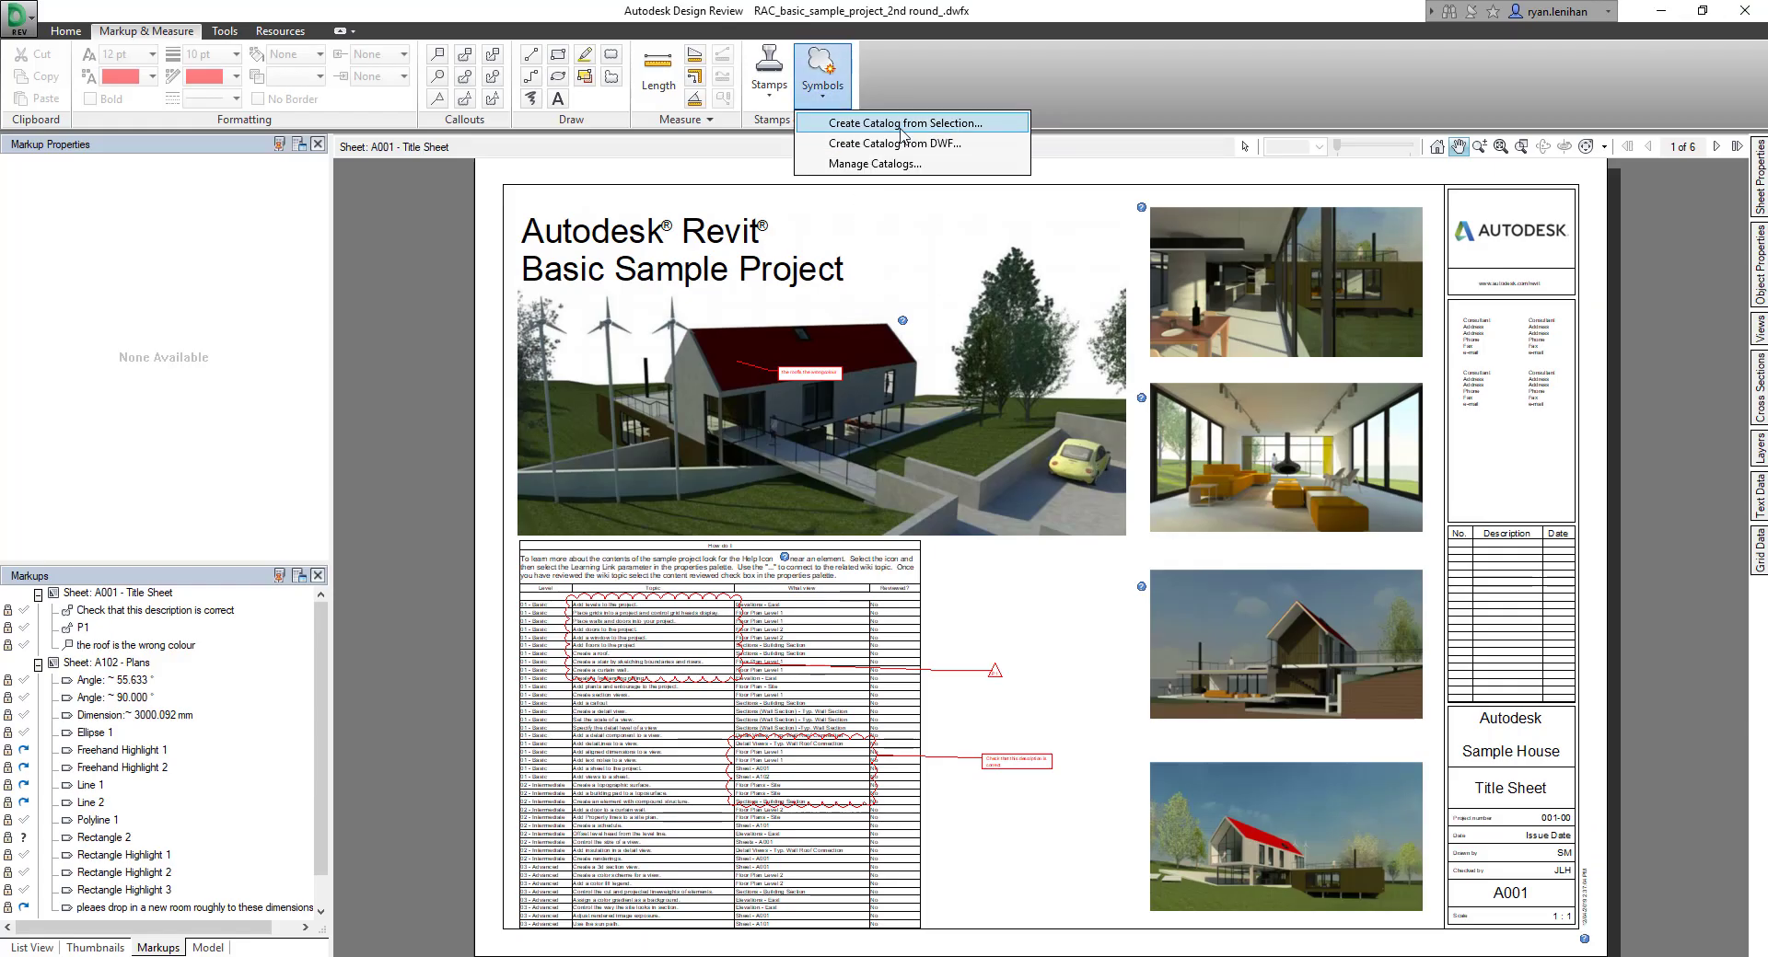
{"action": "left_click", "coordinate": [899, 144]}
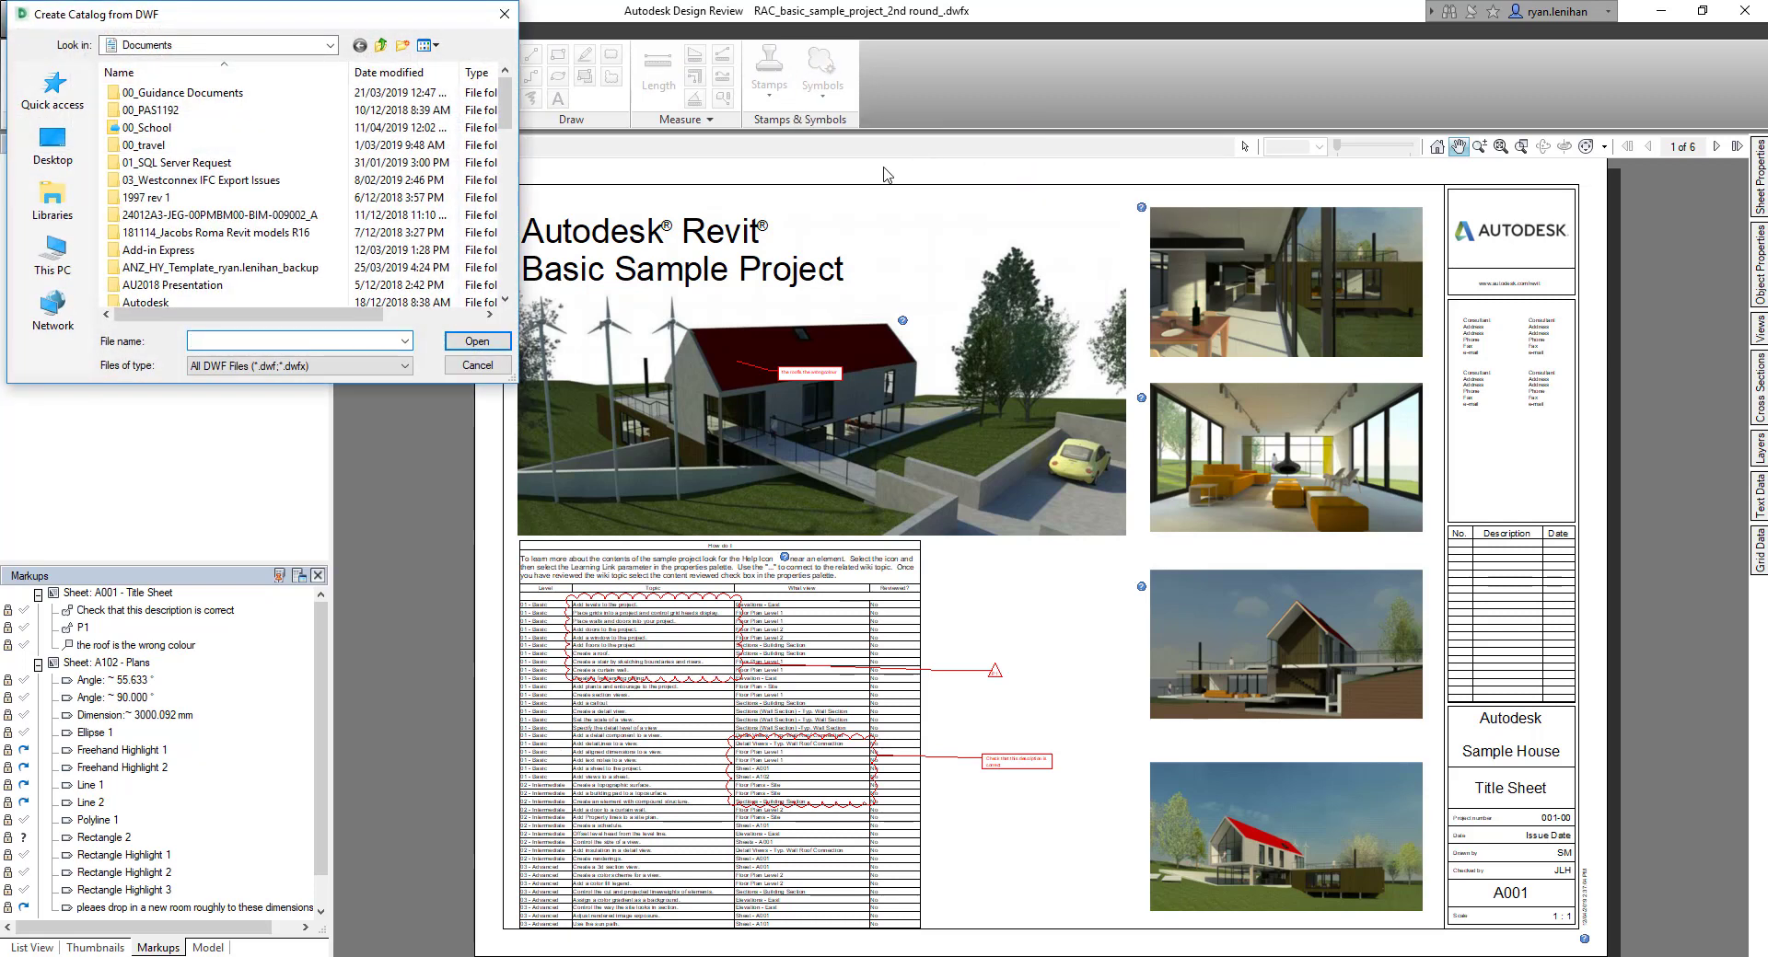
{"action": "scroll", "coordinate": [256, 276], "scroll_direction": "down", "scroll_amount": 15}
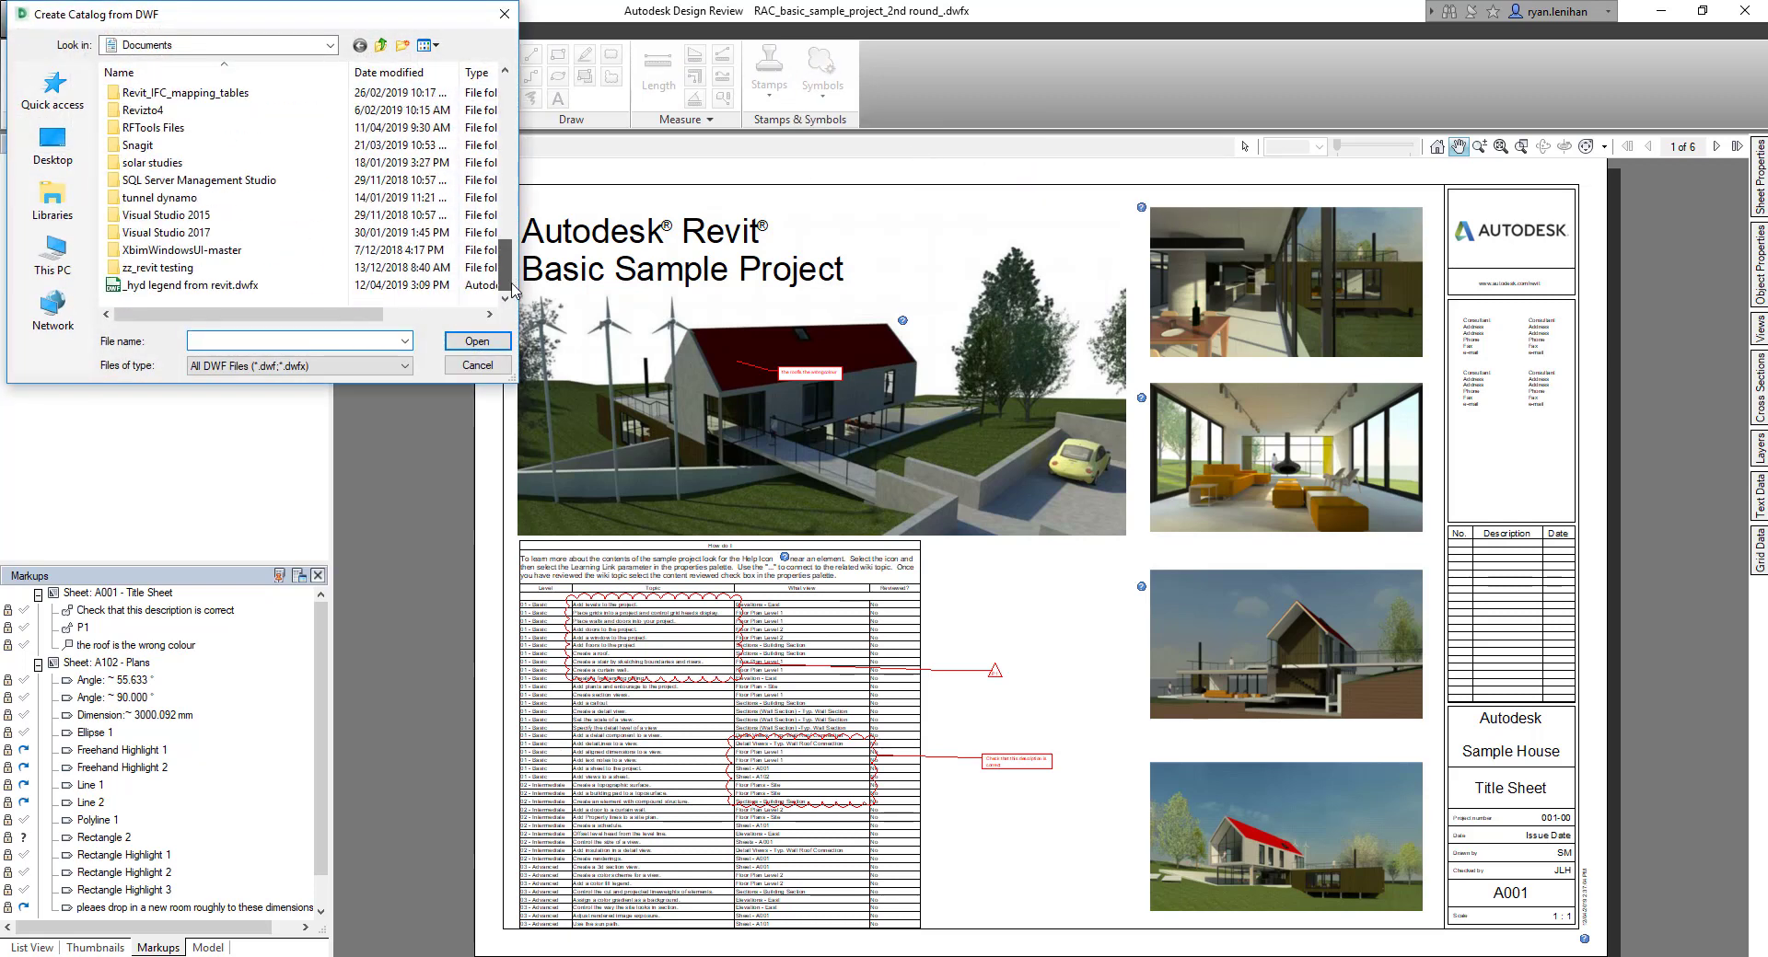
{"action": "left_click", "coordinate": [230, 285]}
{"action": "left_click", "coordinate": [476, 341]}
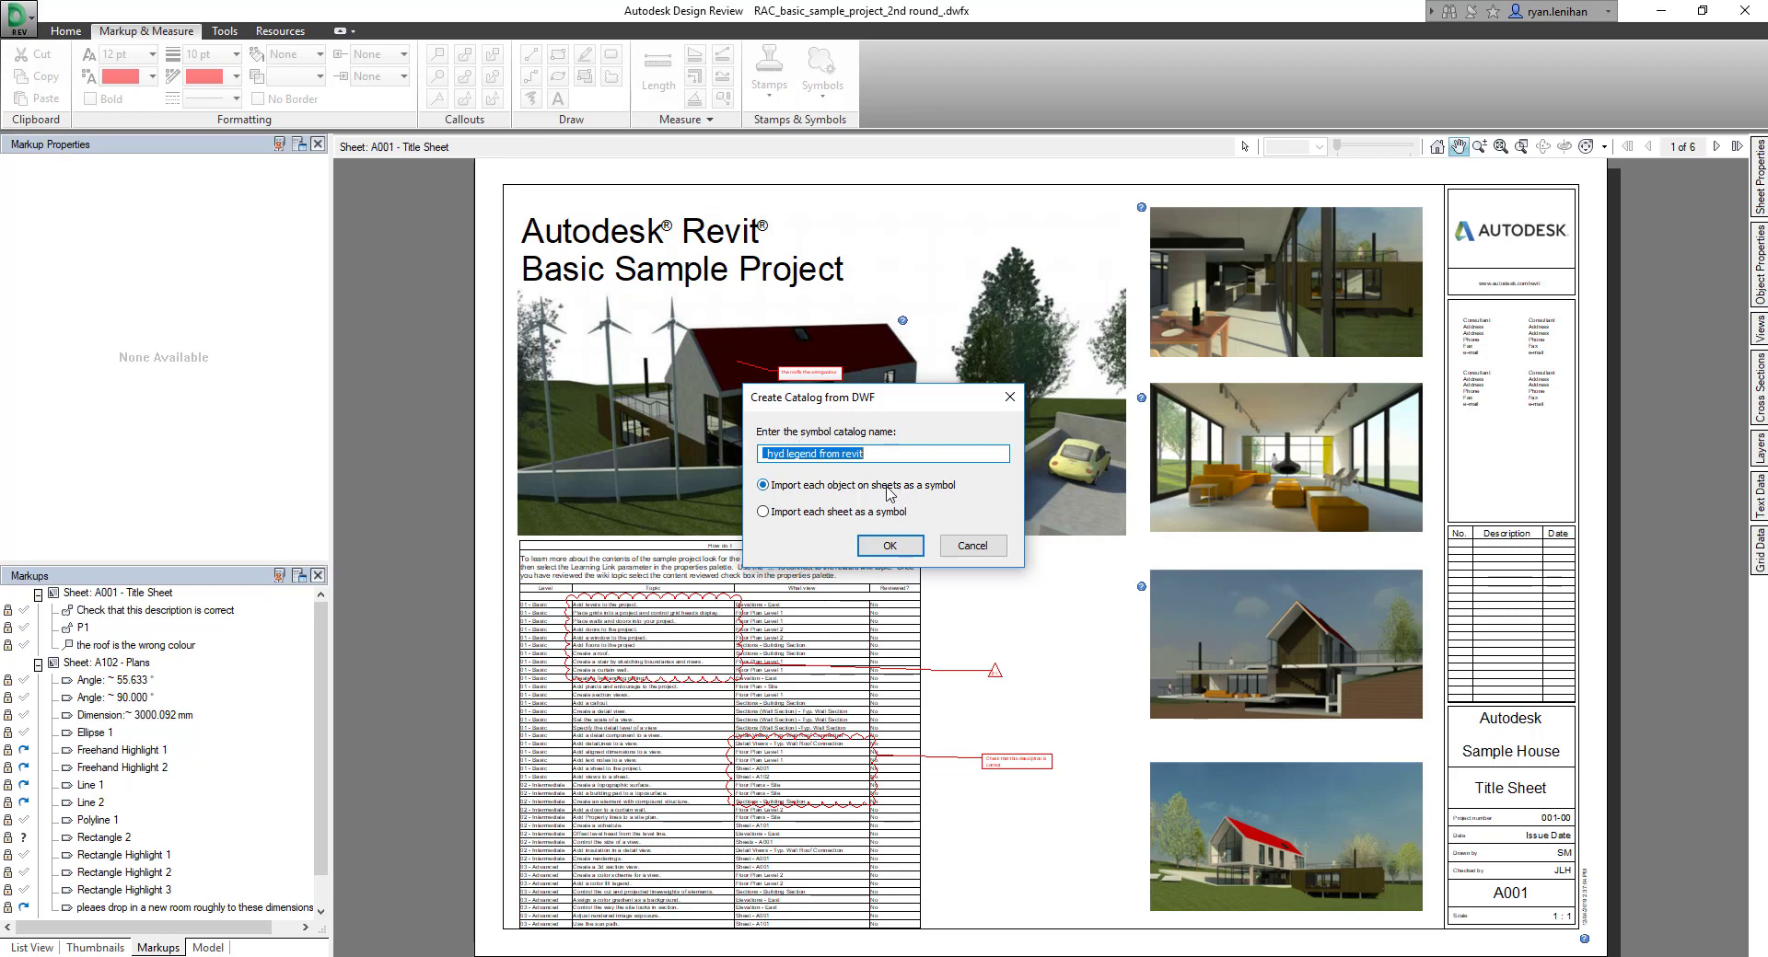
{"action": "type", "text": "Hydraulic Services Legen..."}
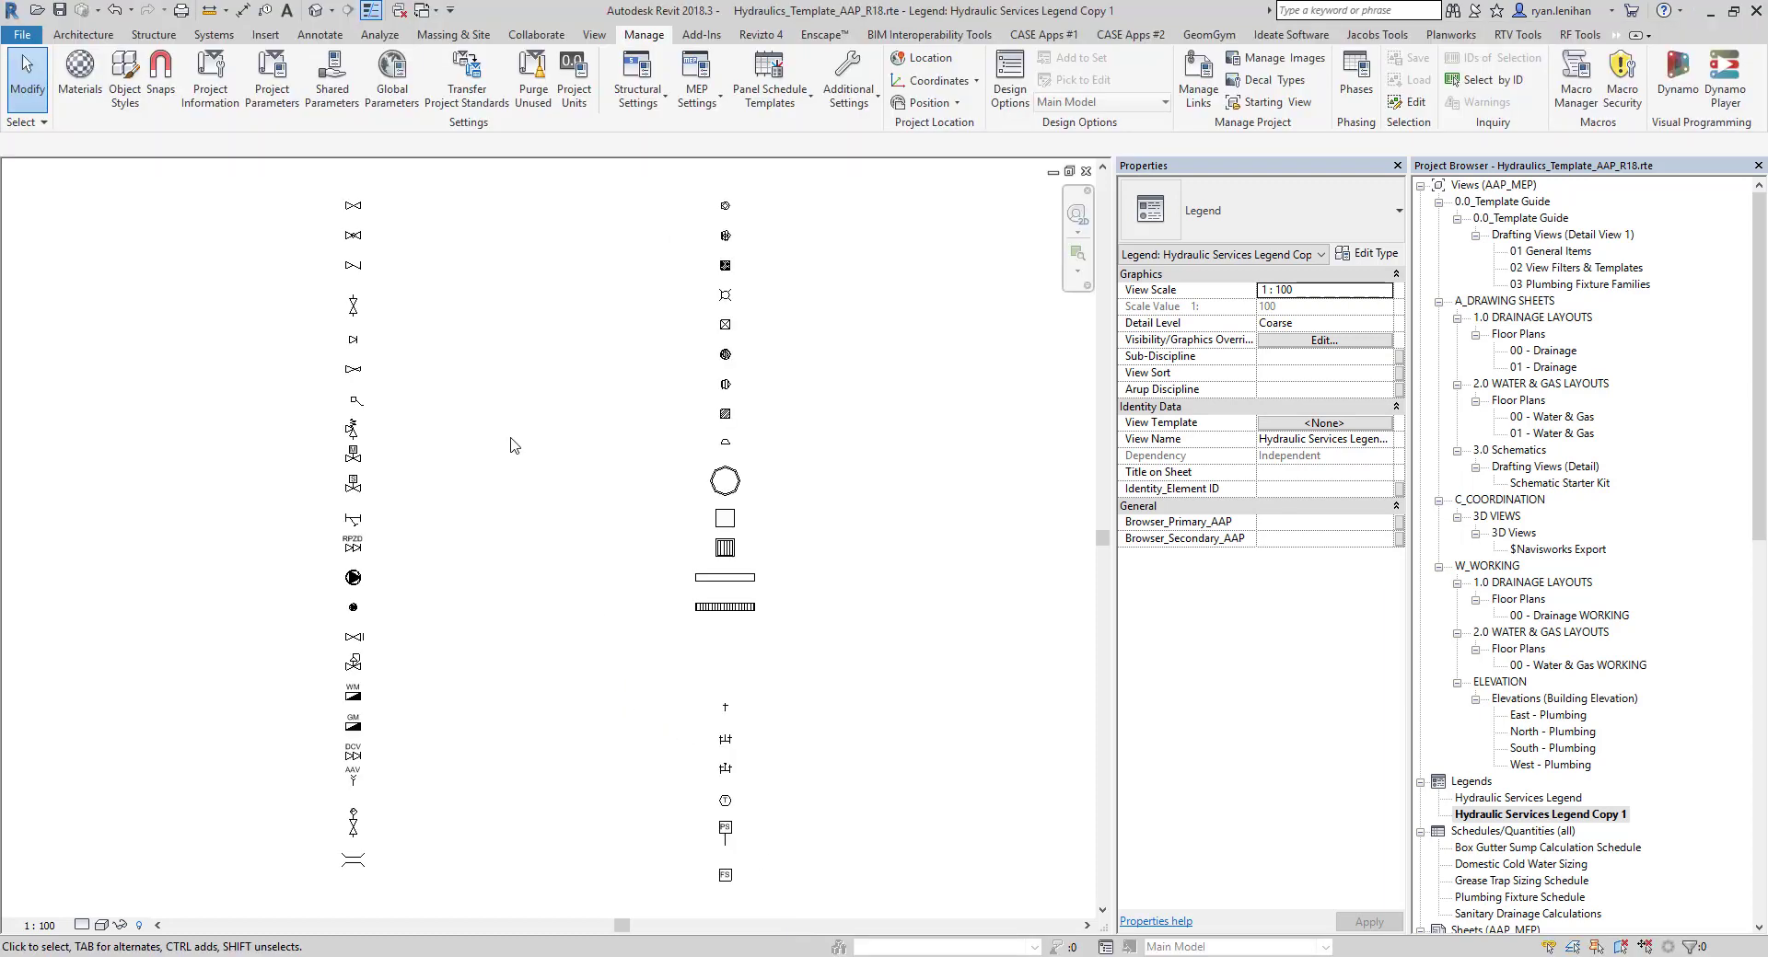
Step: Examine the pump and valve symbols in Hydraulic Services Legend Copy 1 in Revit
{"action": "left_click", "coordinate": [352, 821]}
{"action": "scroll", "coordinate": [373, 615], "scroll_direction": "up", "scroll_amount": 3}
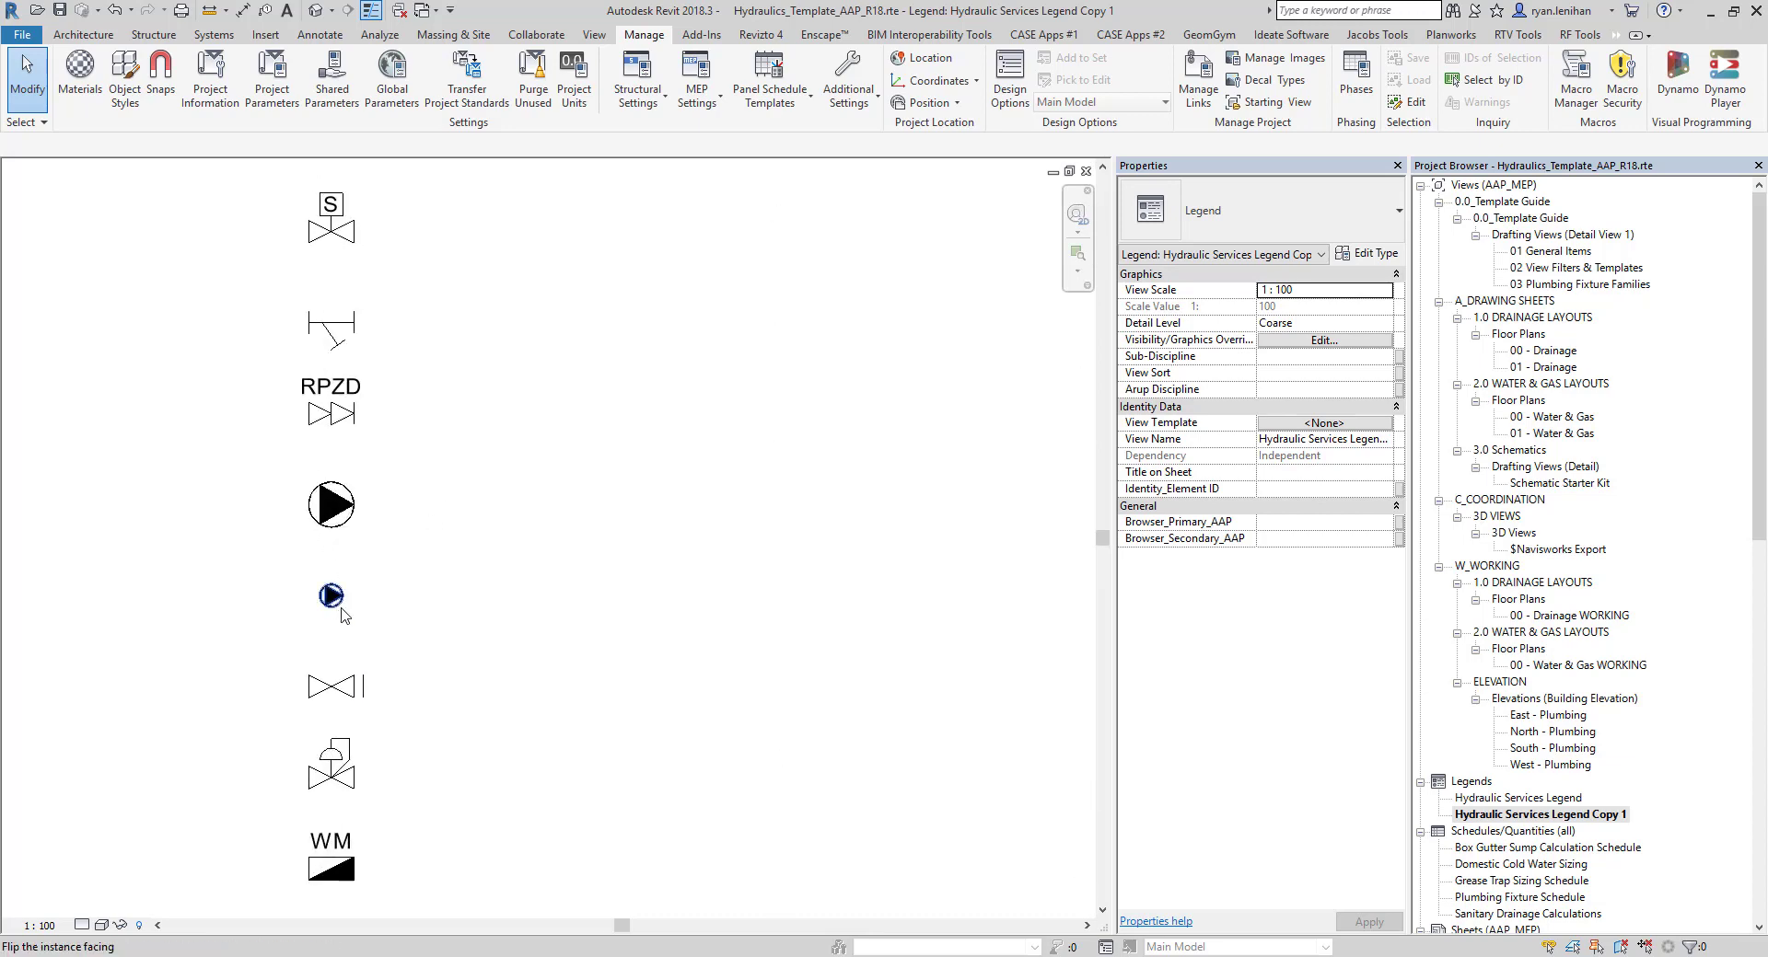
{"action": "left_click", "coordinate": [333, 599]}
{"action": "scroll", "coordinate": [342, 615], "scroll_direction": "up", "scroll_amount": 4}
{"action": "left_click", "coordinate": [401, 600]}
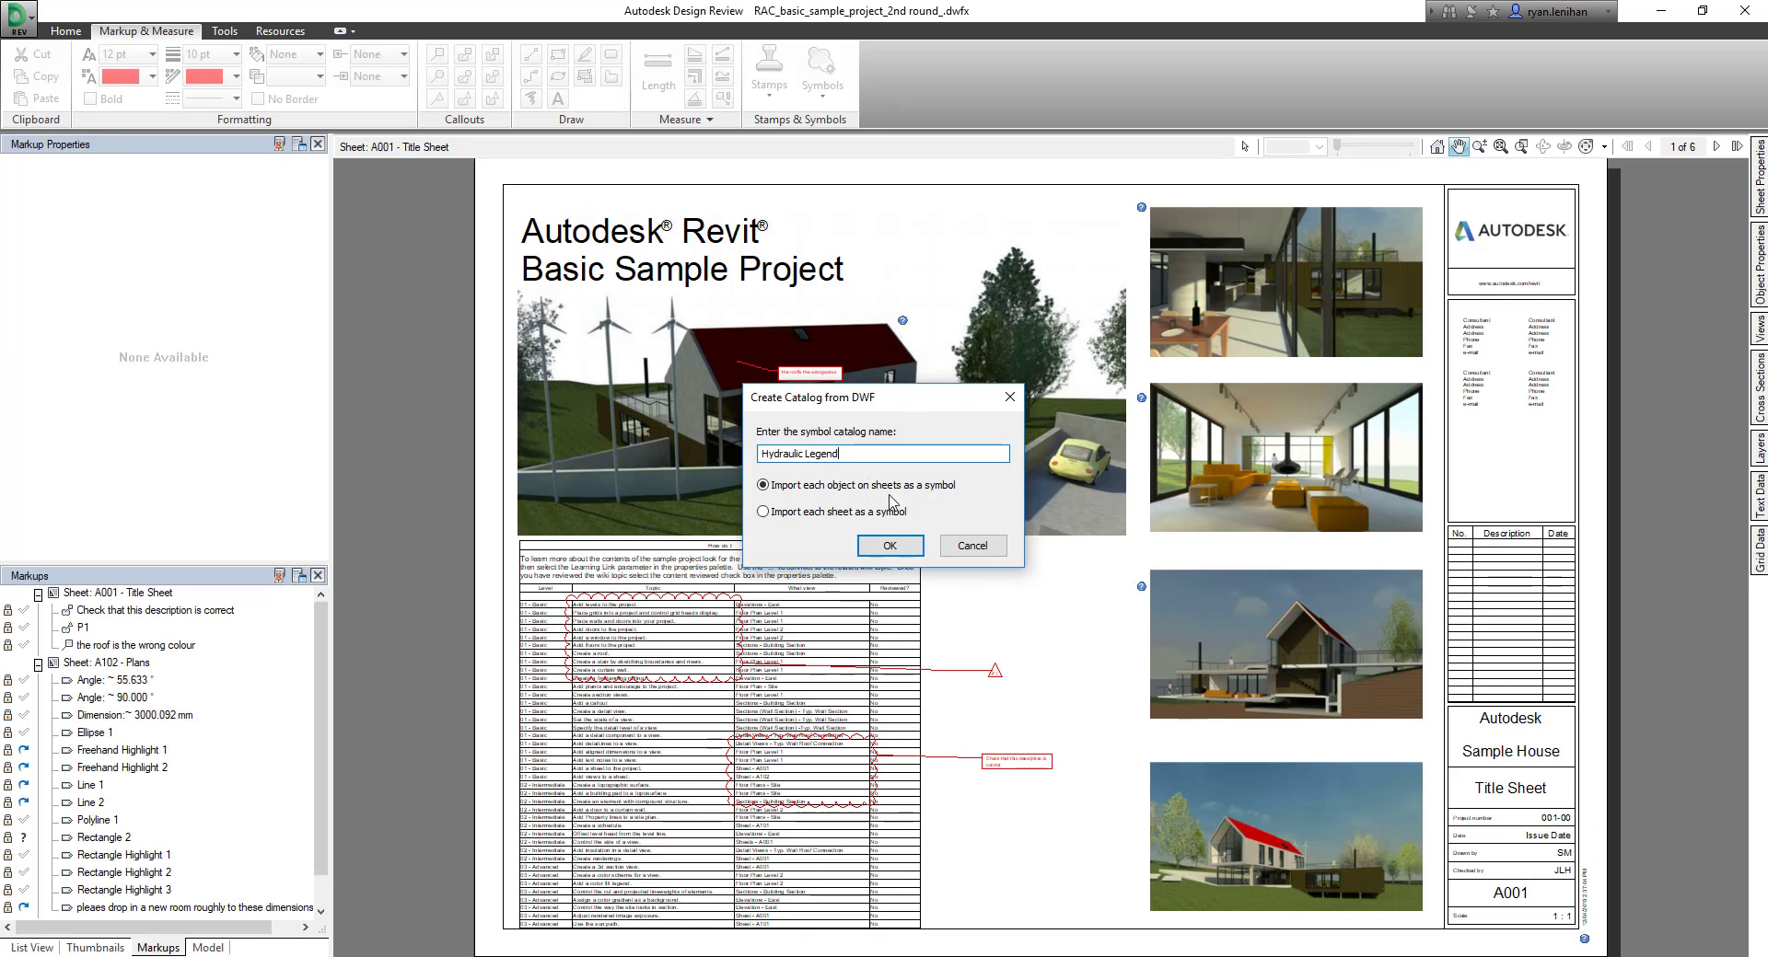
Step: Create the Hydraulic Legend symbol catalog, using the Type Name property for the symbol labels
{"action": "left_click", "coordinate": [890, 548]}
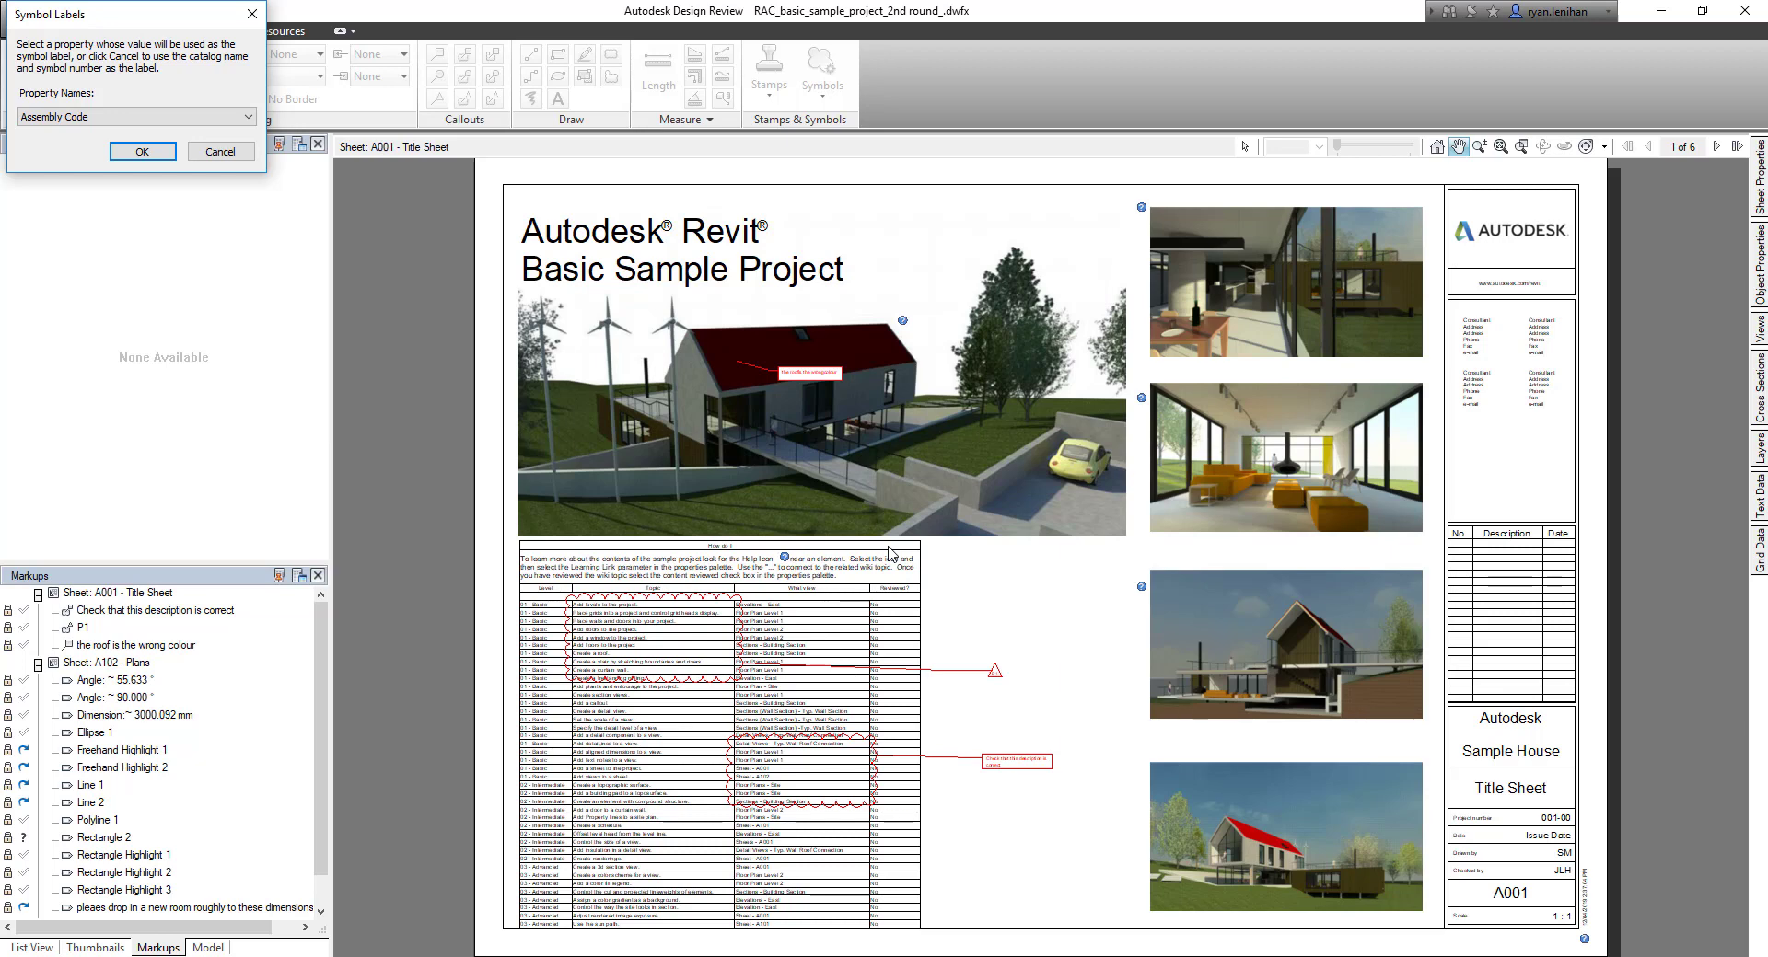
{"action": "left_click", "coordinate": [161, 117]}
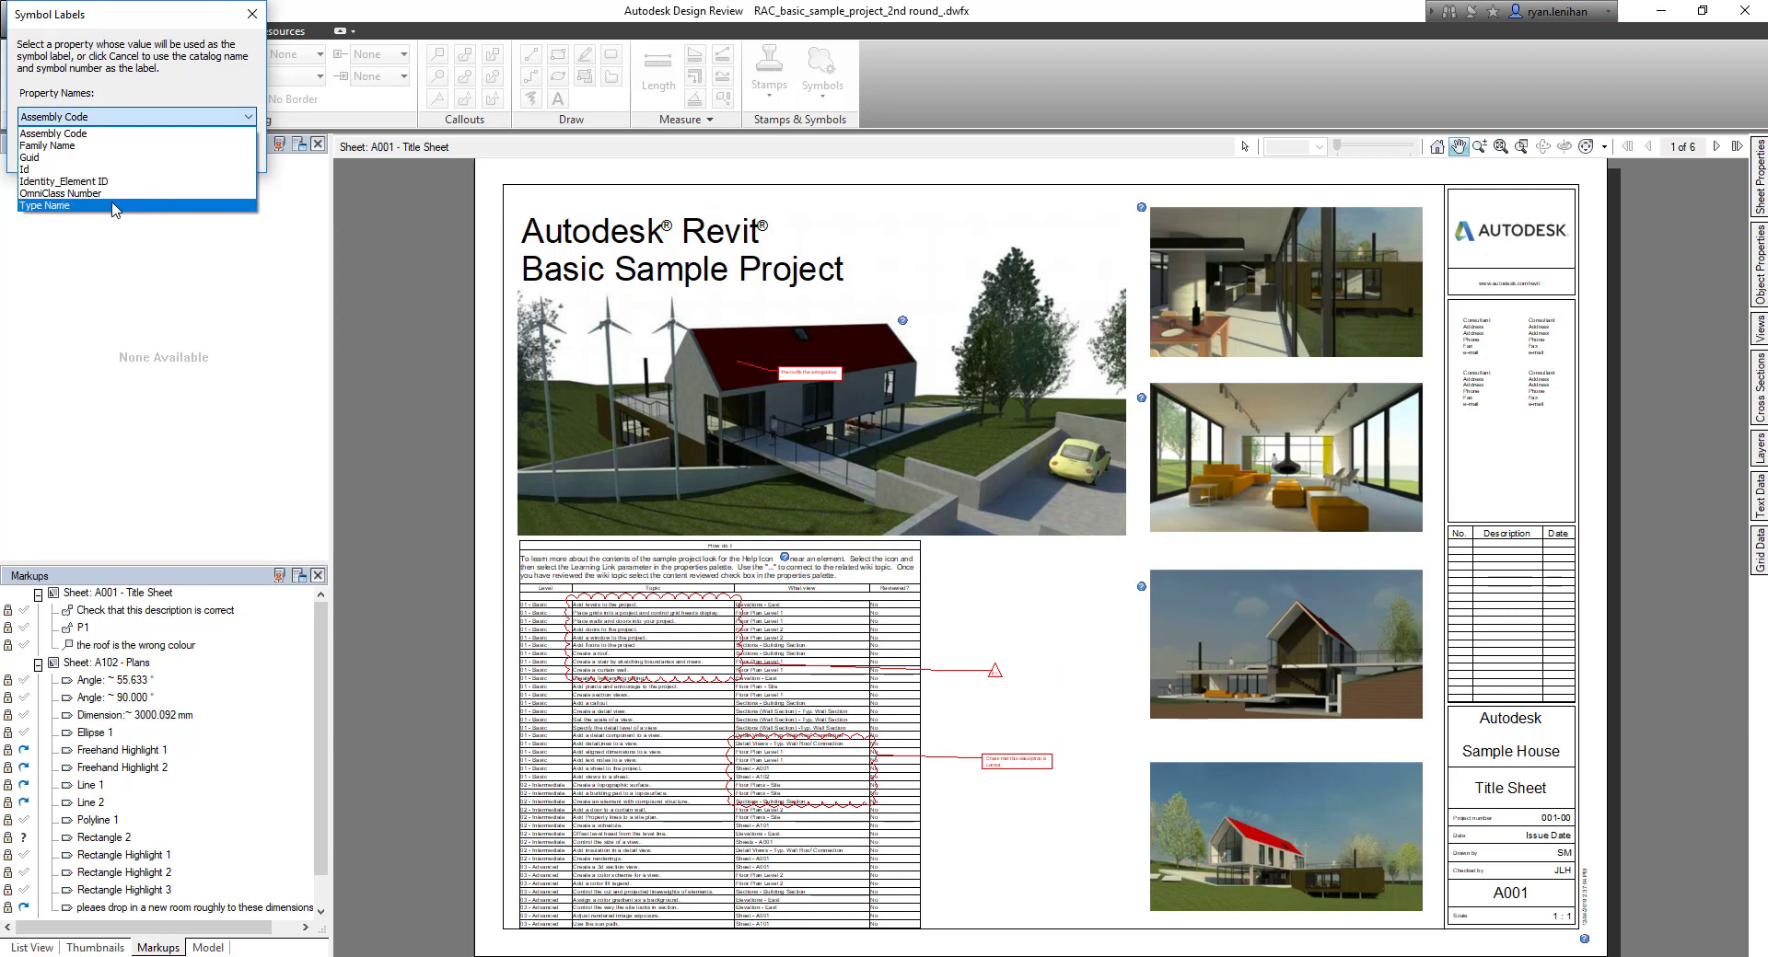
{"action": "left_click", "coordinate": [64, 206]}
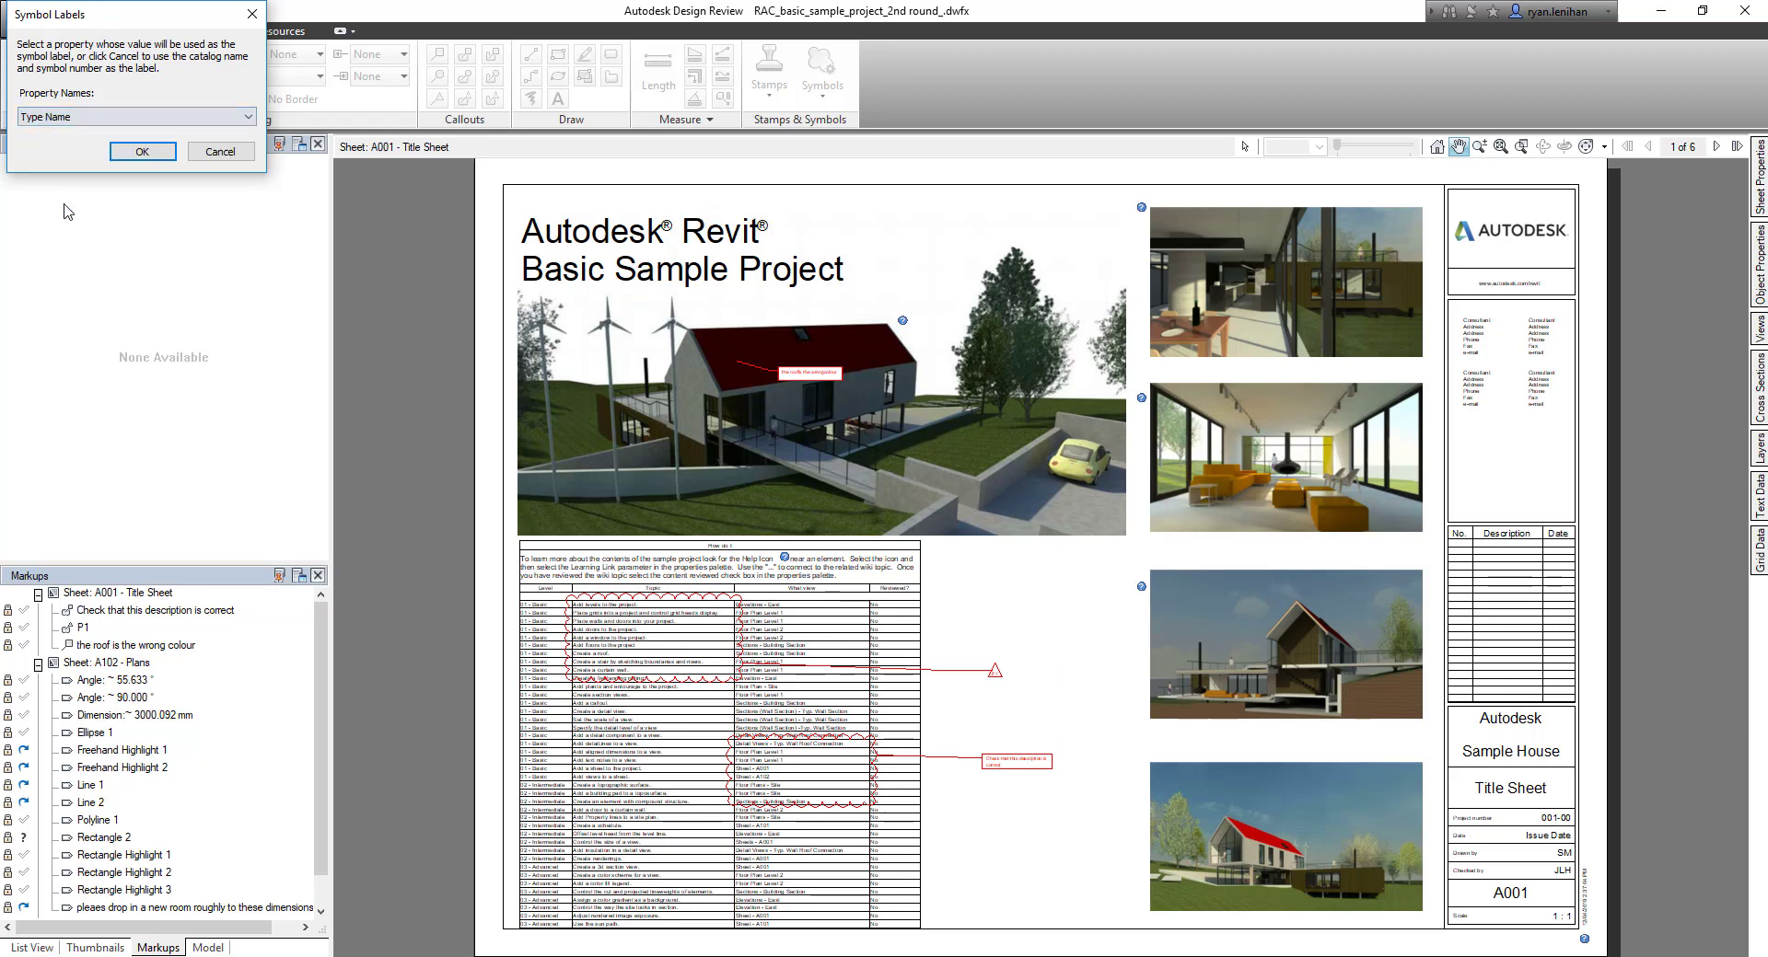
{"action": "left_click", "coordinate": [142, 152]}
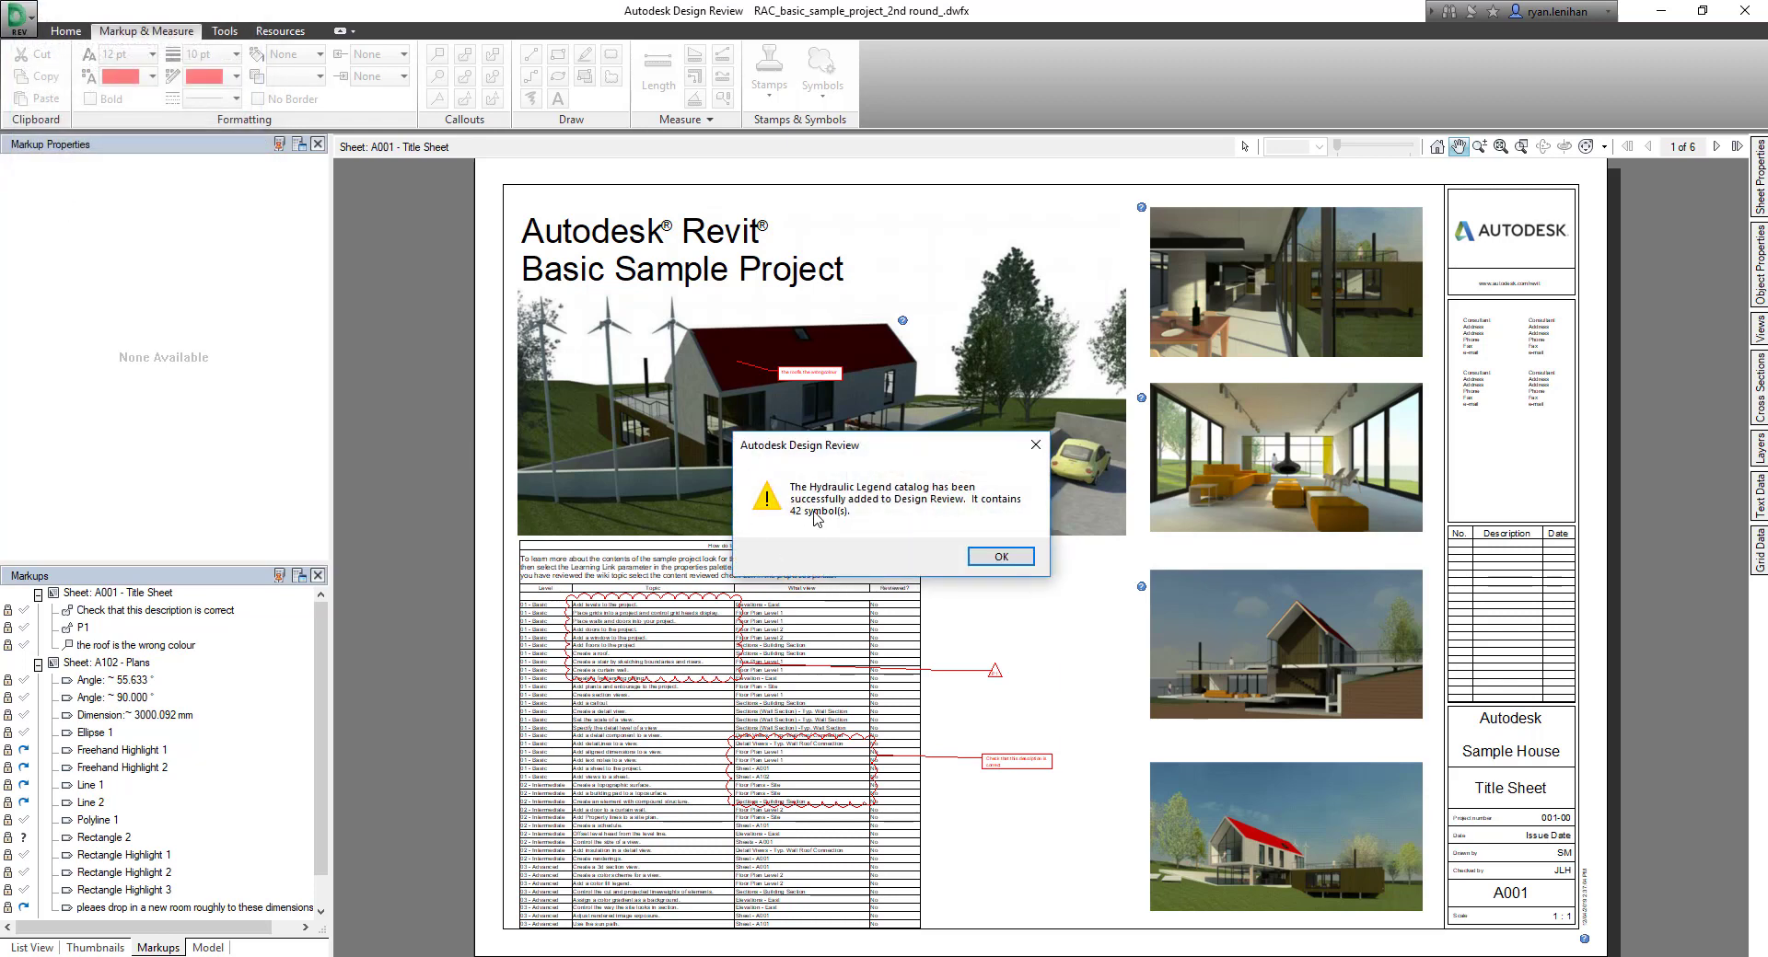
{"action": "left_click", "coordinate": [1002, 557]}
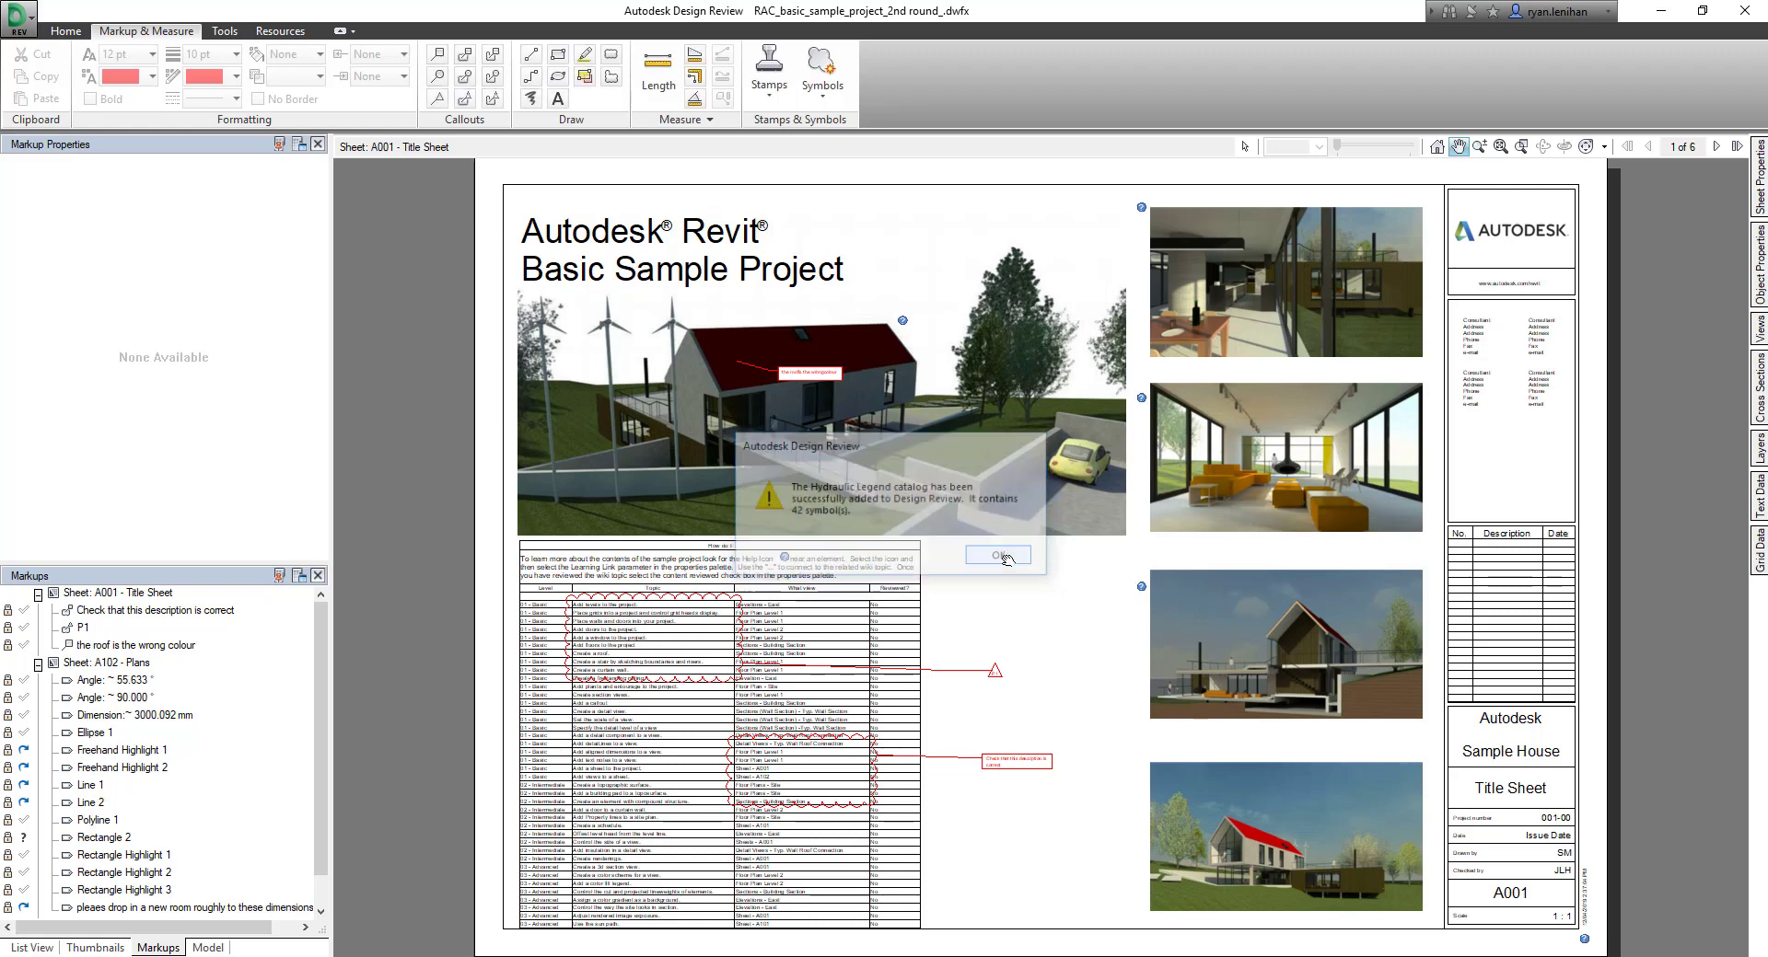
Step: Place a Balance Valve symbol from the Hydraulic Legend catalog in the blank area beside the title sheet's table
{"action": "left_click", "coordinate": [826, 102]}
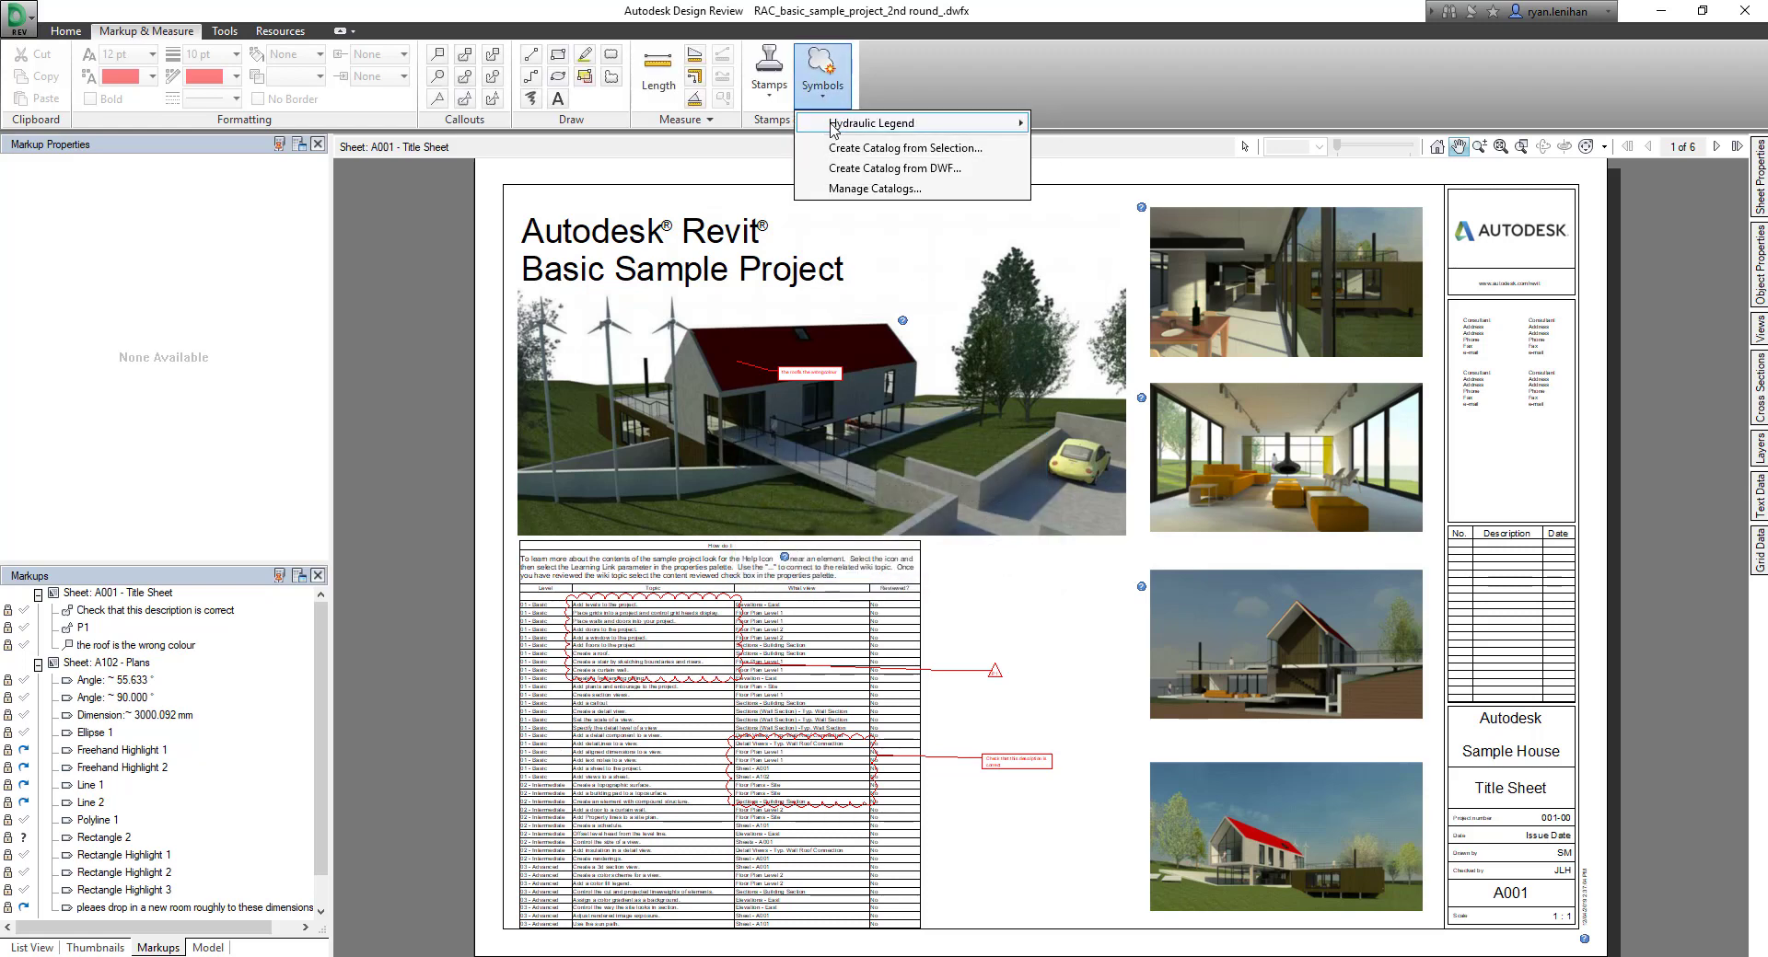
{"action": "mouse_move", "coordinate": [833, 126]}
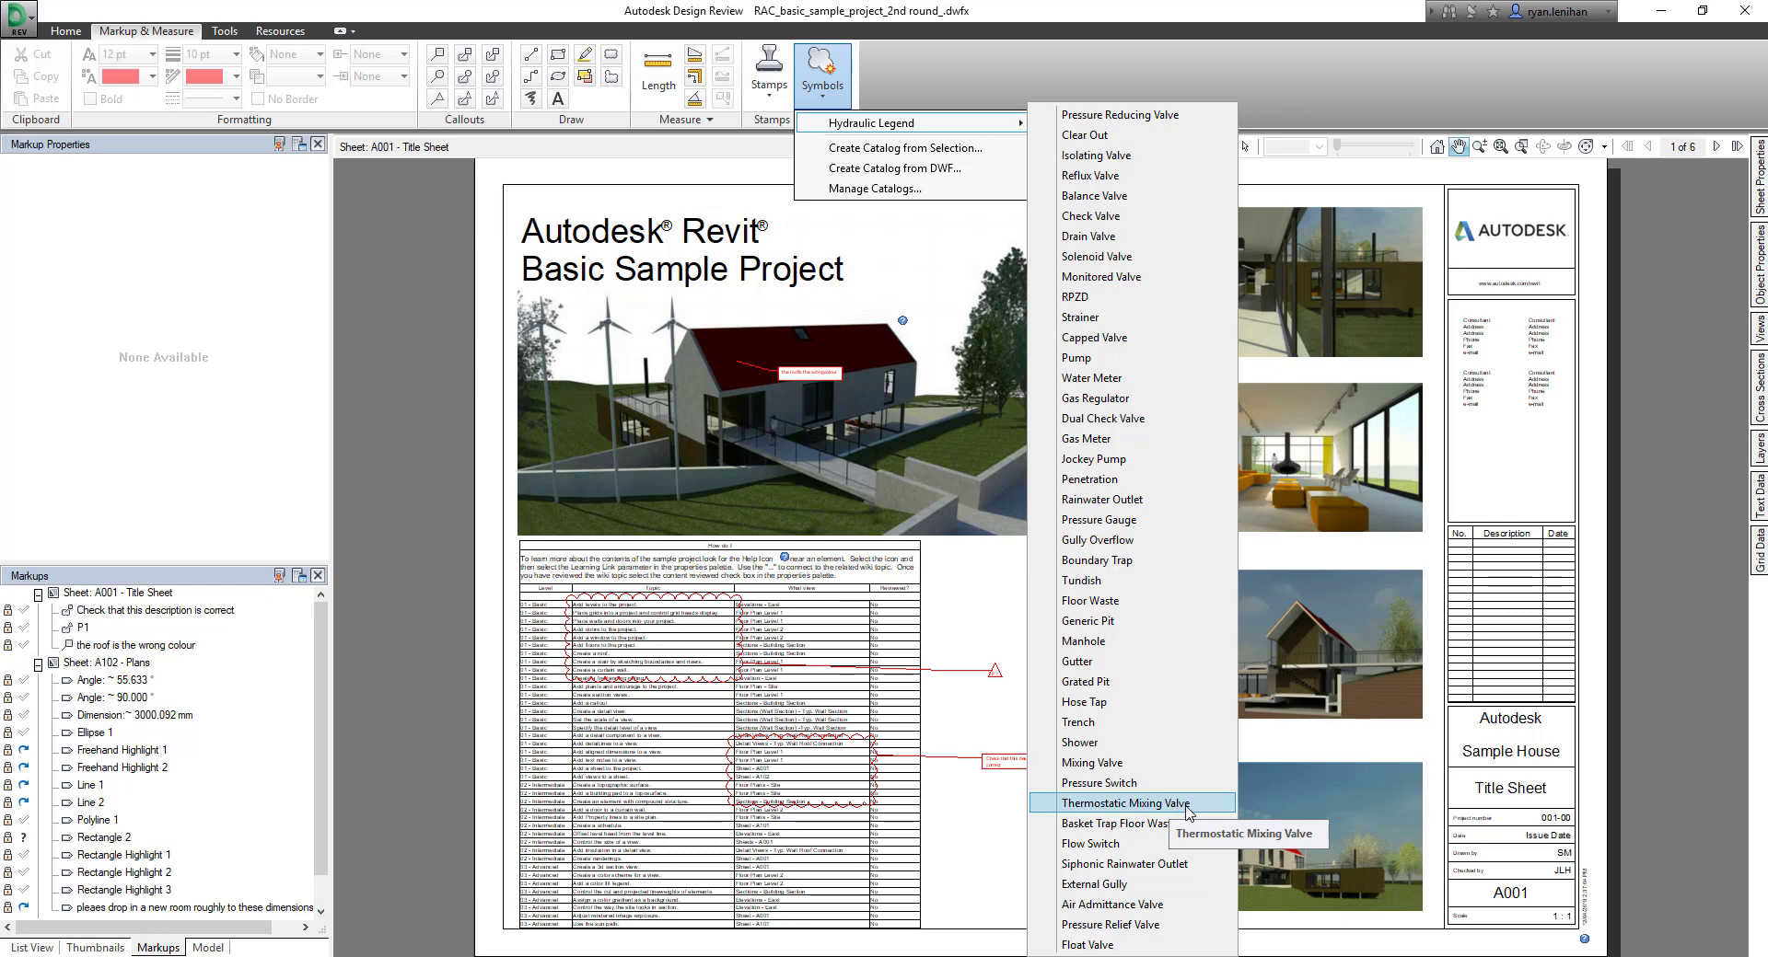
{"action": "left_click", "coordinate": [1099, 197]}
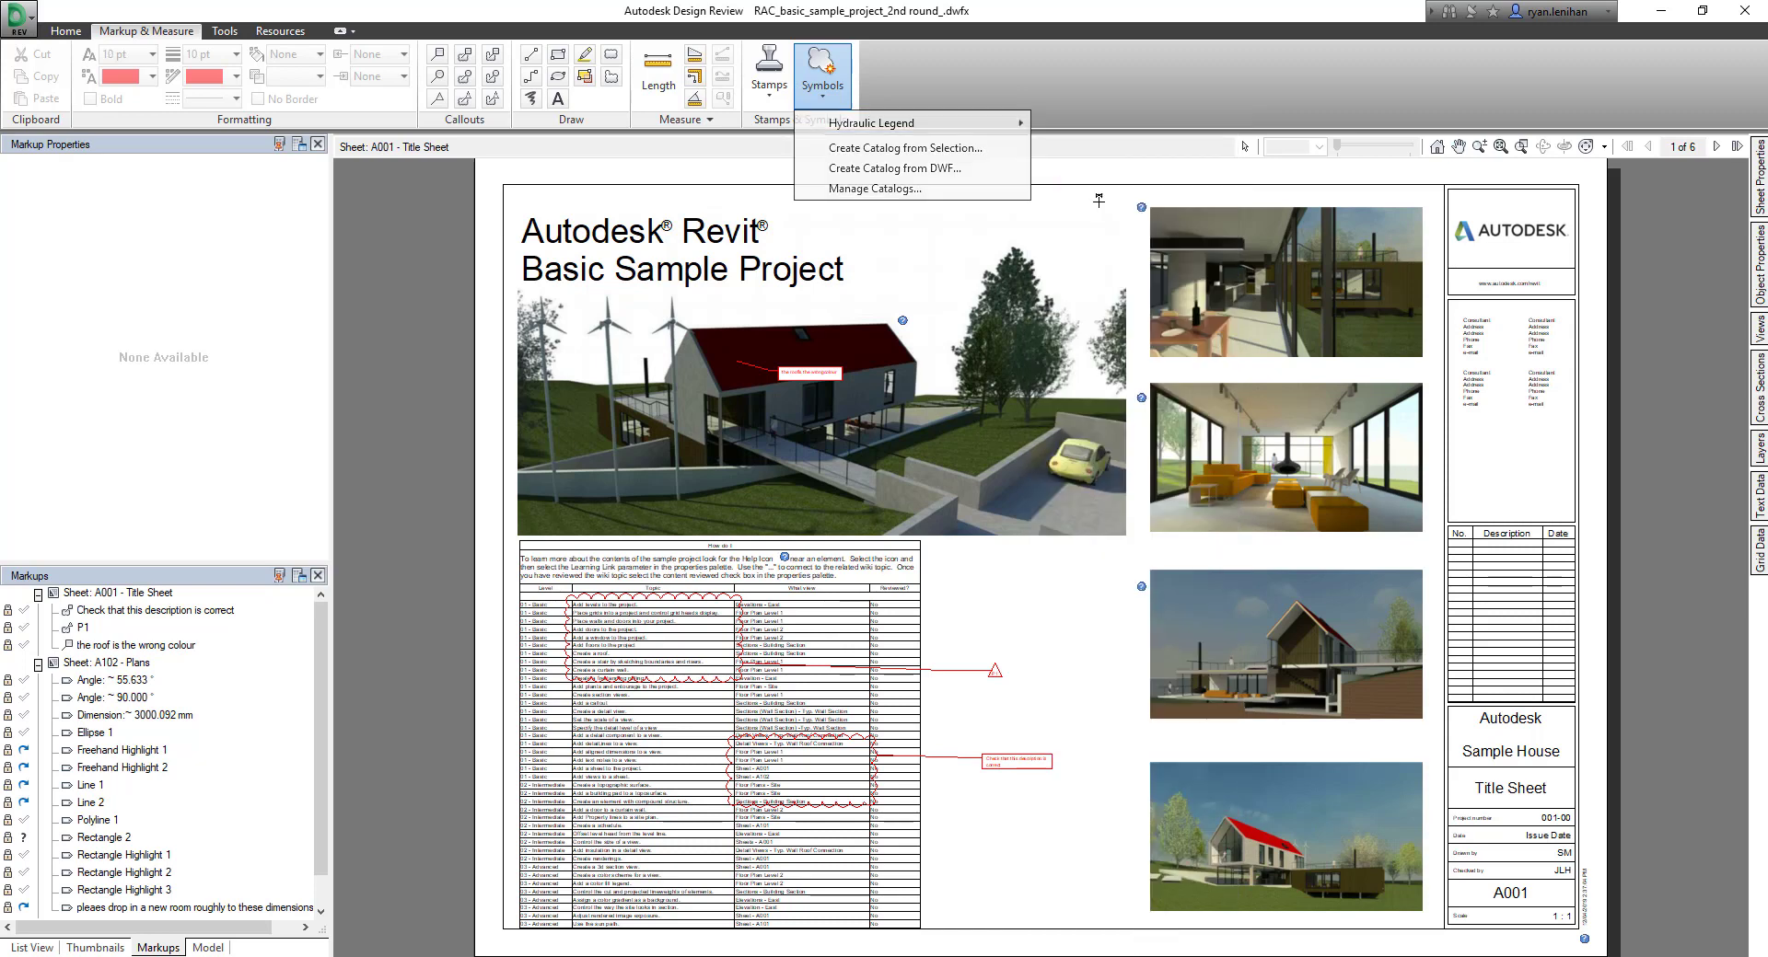
{"action": "scroll", "coordinate": [971, 599], "scroll_direction": "up", "scroll_amount": 5}
{"action": "left_click", "coordinate": [971, 534]}
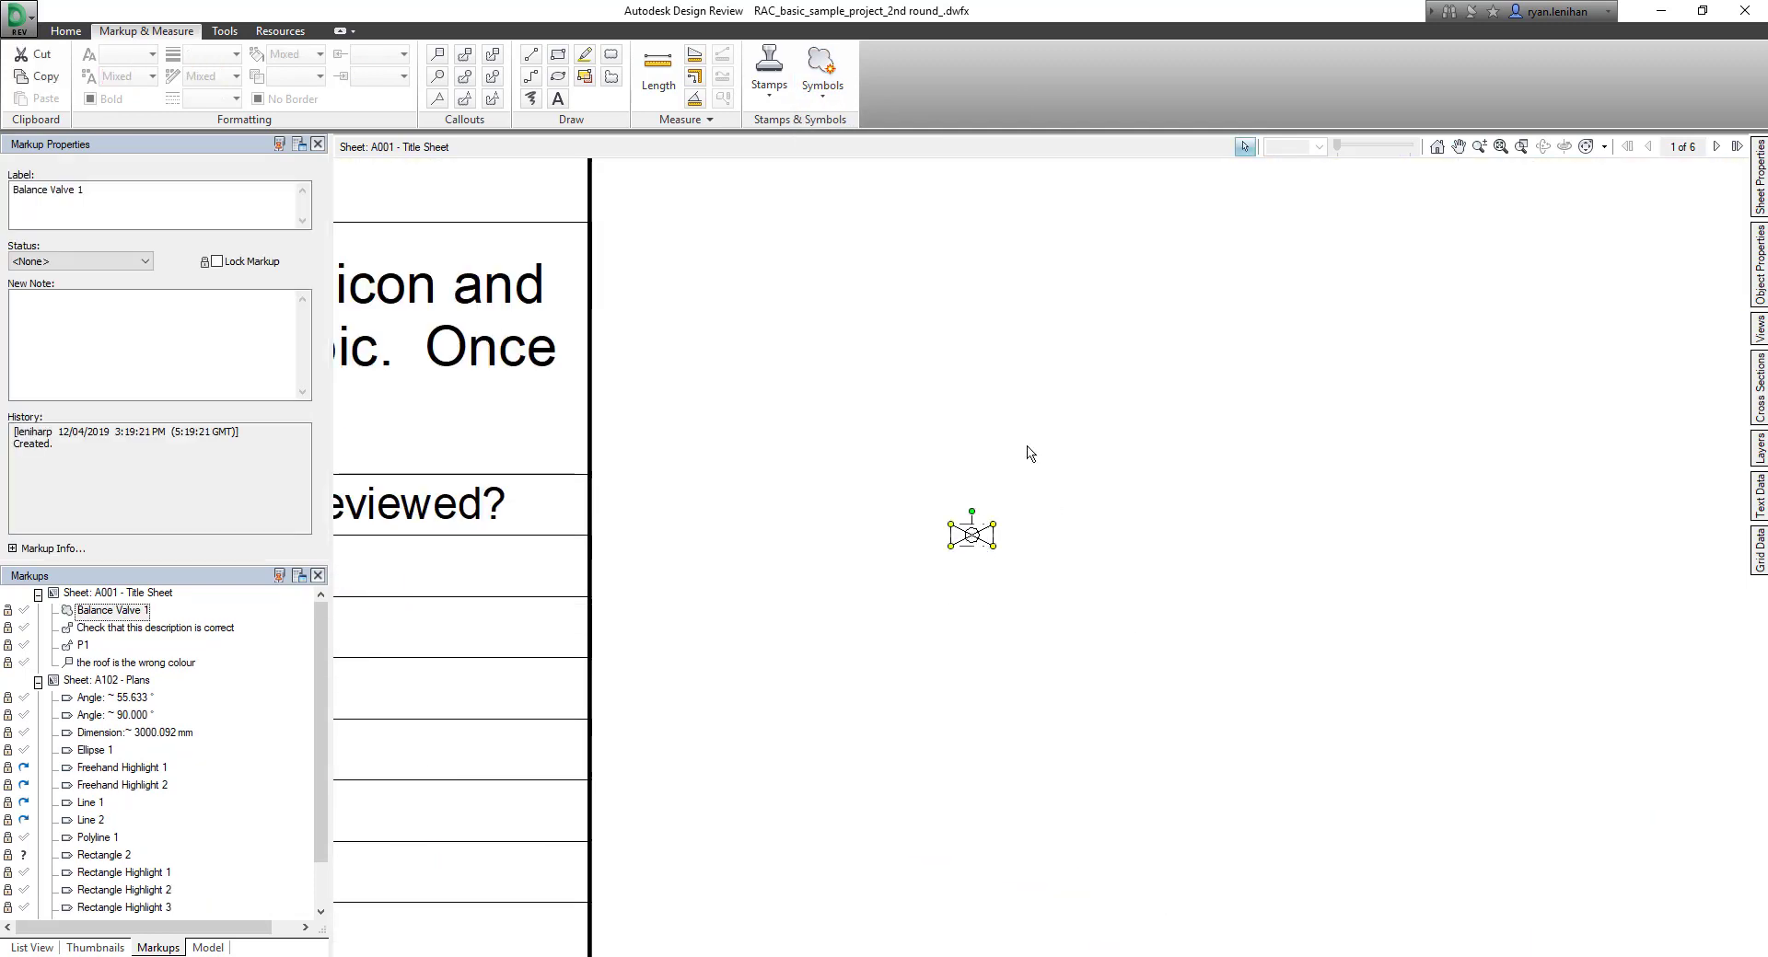
Step: Place a Strainer symbol from the Hydraulic Legend catalog above and to the right of the balance valve
{"action": "left_click", "coordinate": [822, 91]}
{"action": "mouse_move", "coordinate": [902, 123]}
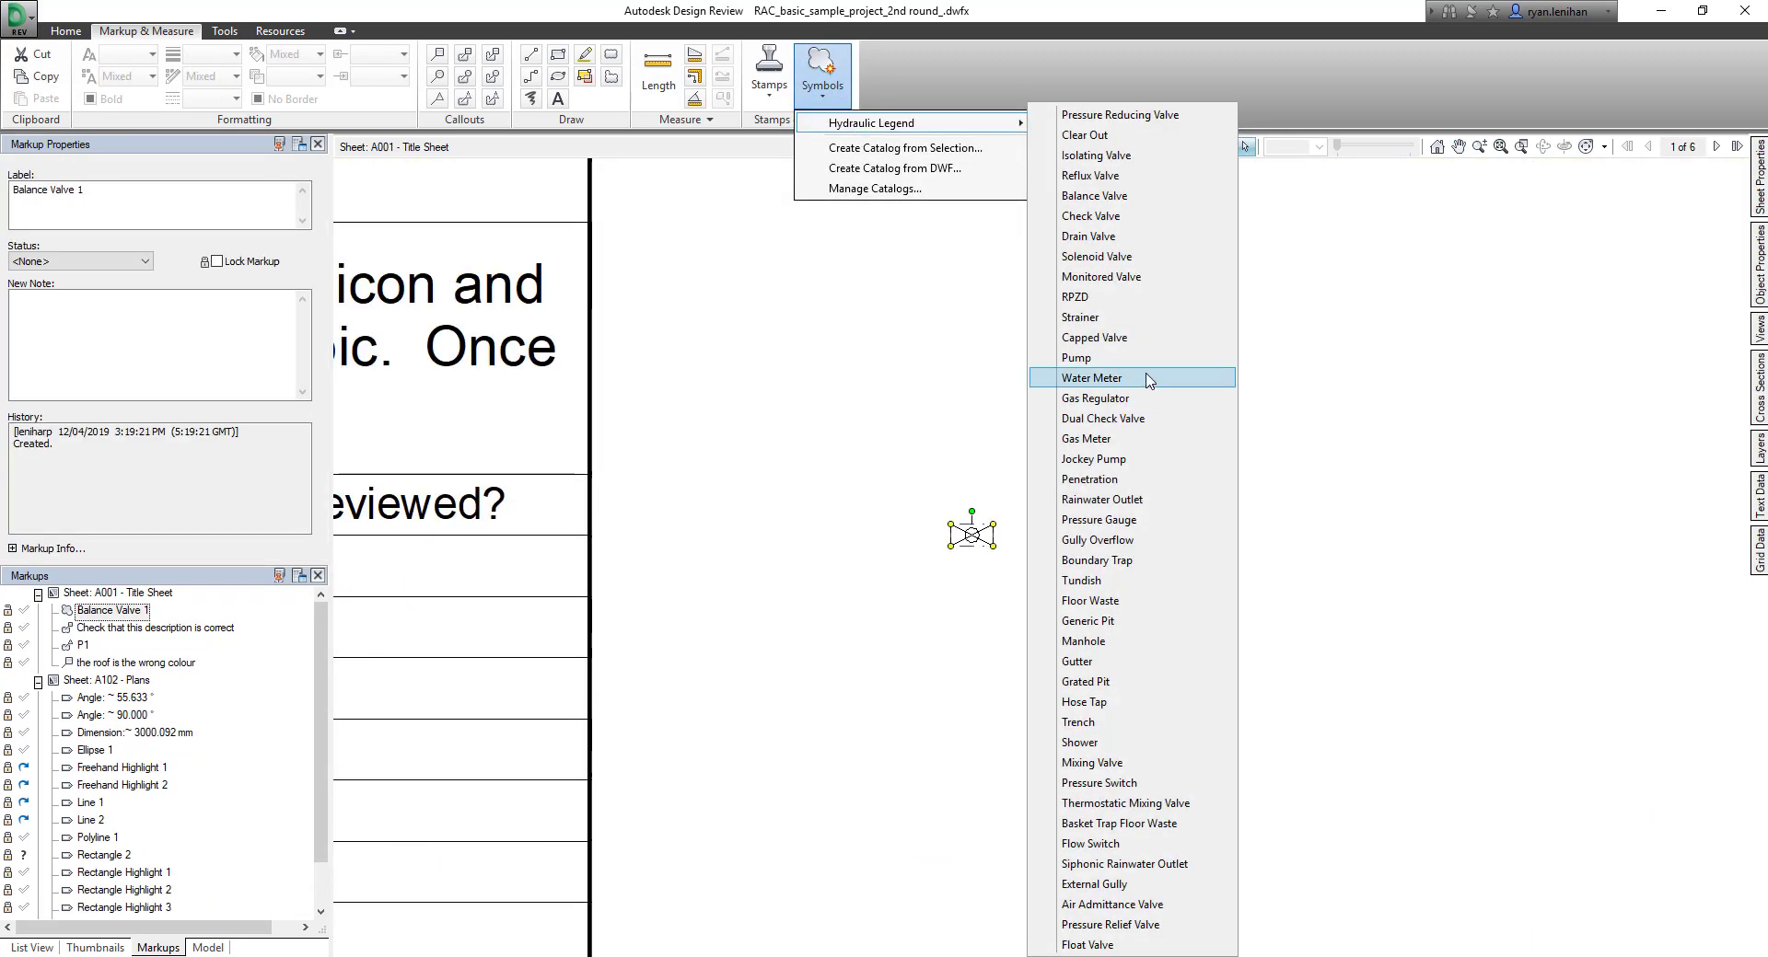
{"action": "left_click", "coordinate": [1086, 316]}
{"action": "left_click", "coordinate": [1099, 451]}
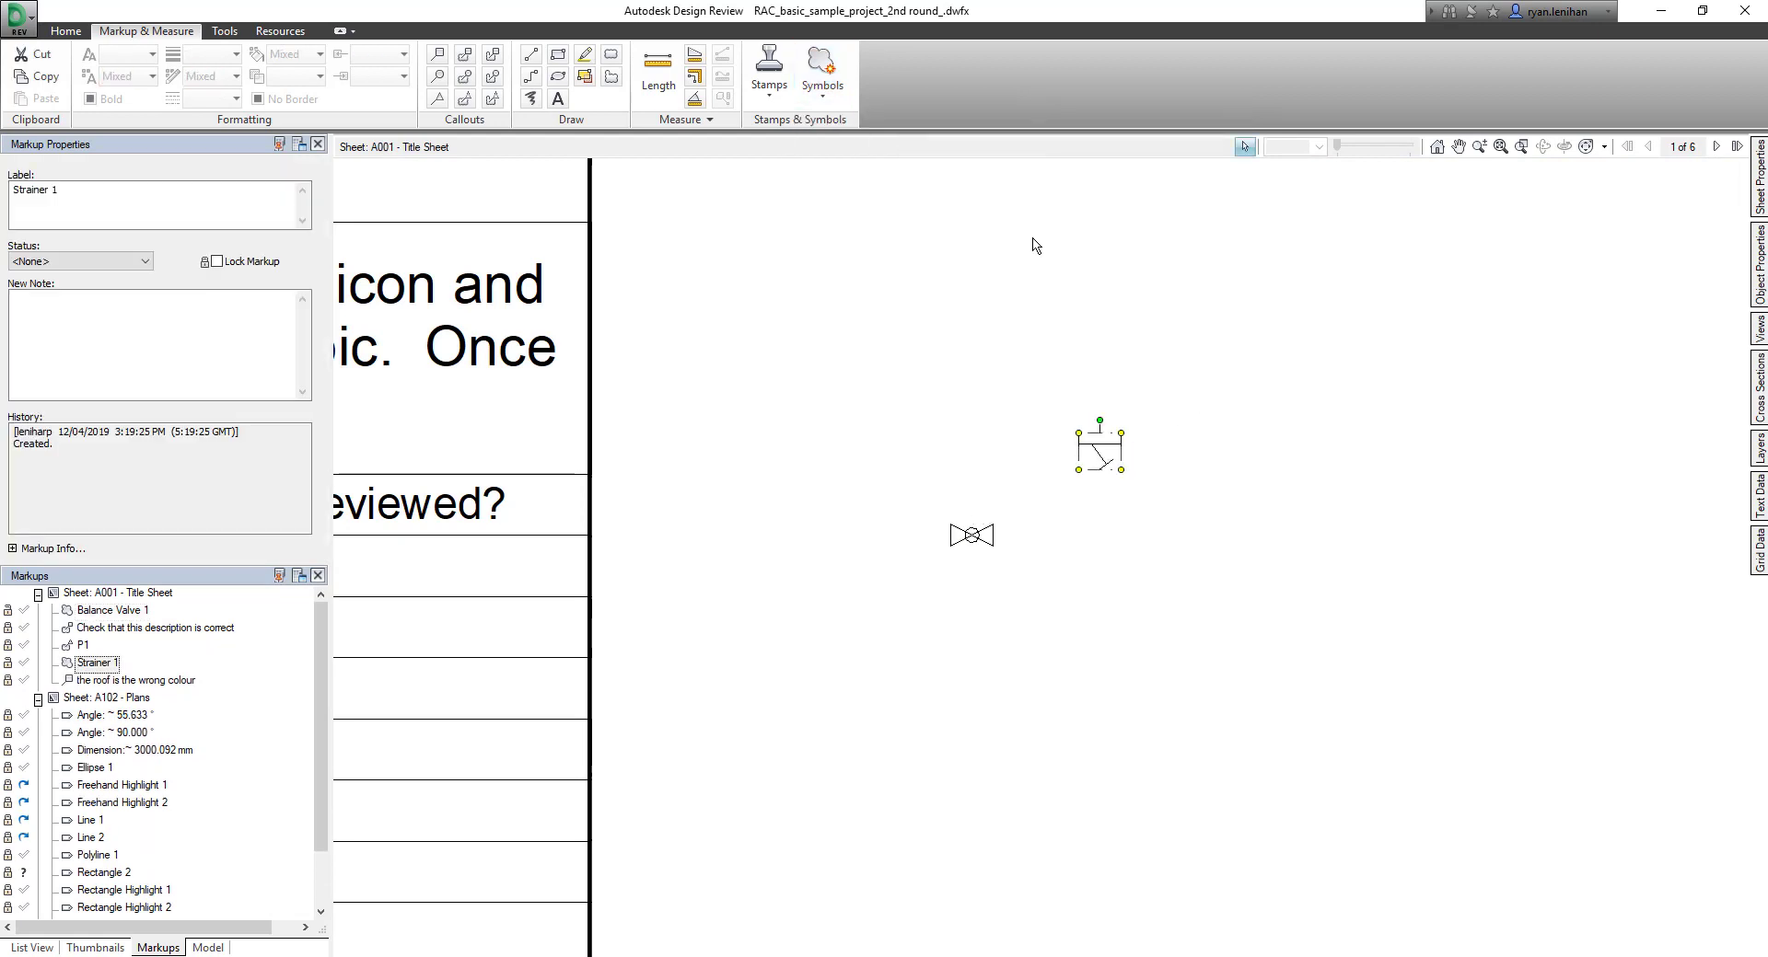
Step: Place an External Gully symbol above and to the left of the balance valve and enlarge it to almost four times its size
{"action": "left_click", "coordinate": [841, 85]}
{"action": "mouse_move", "coordinate": [943, 130]}
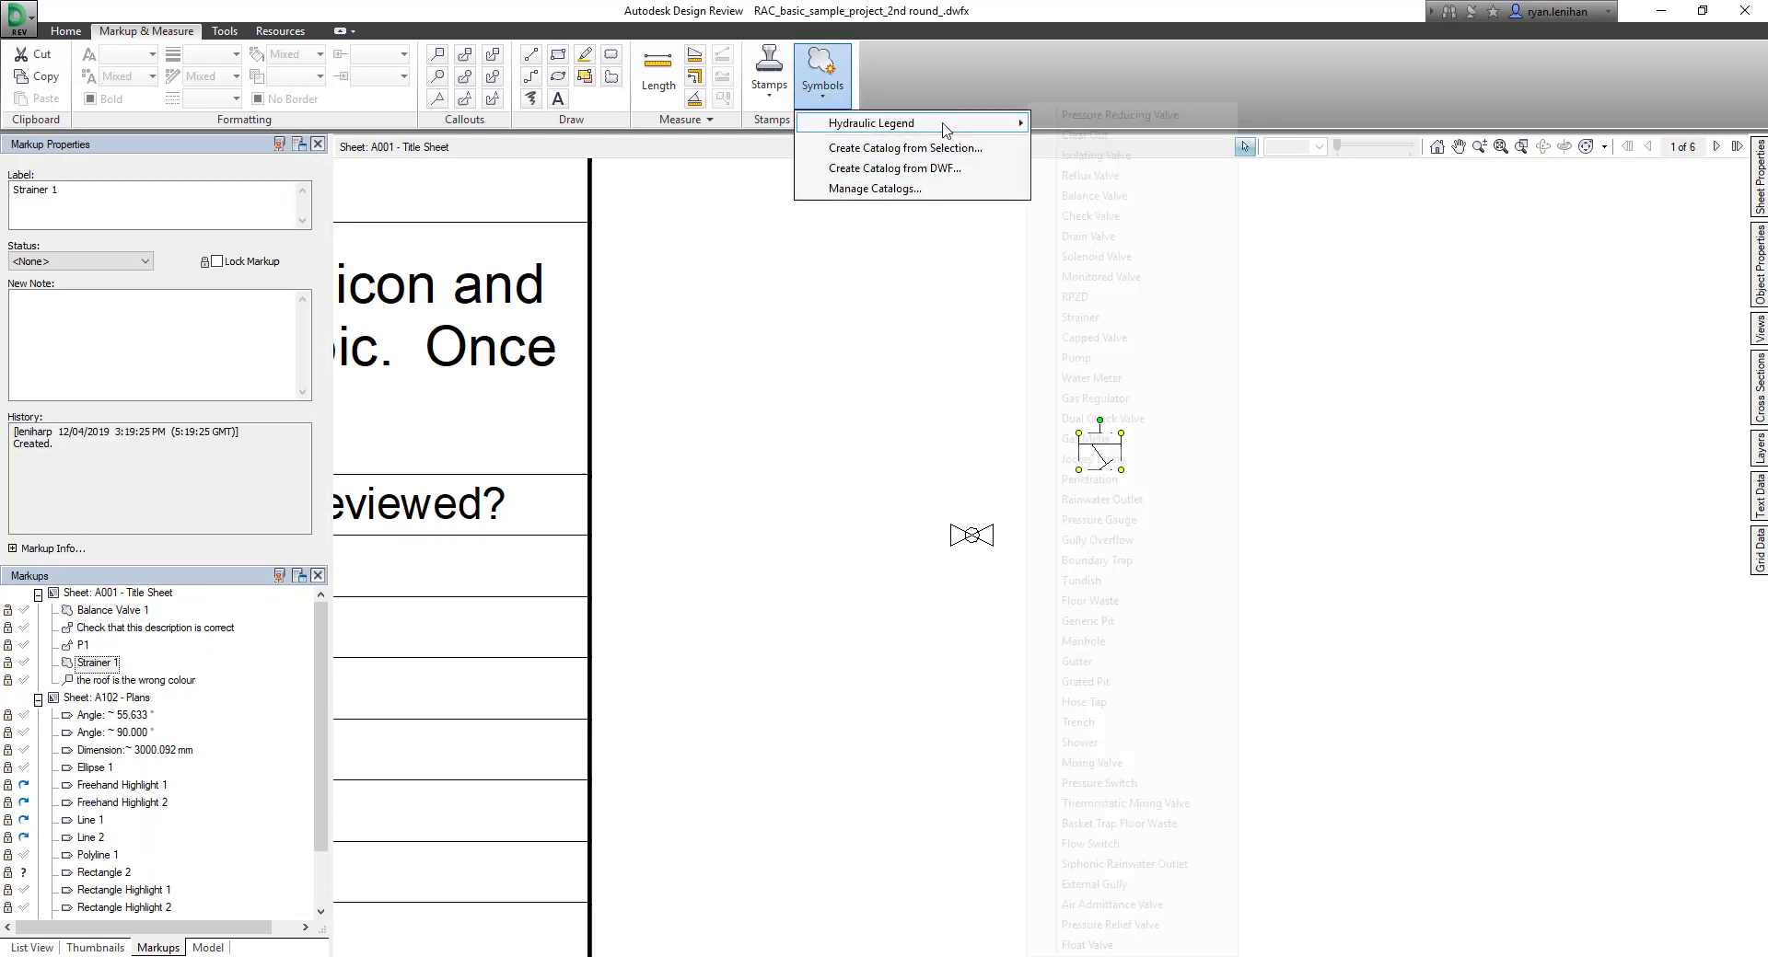
{"action": "left_click", "coordinate": [1149, 886]}
{"action": "left_click", "coordinate": [792, 322]}
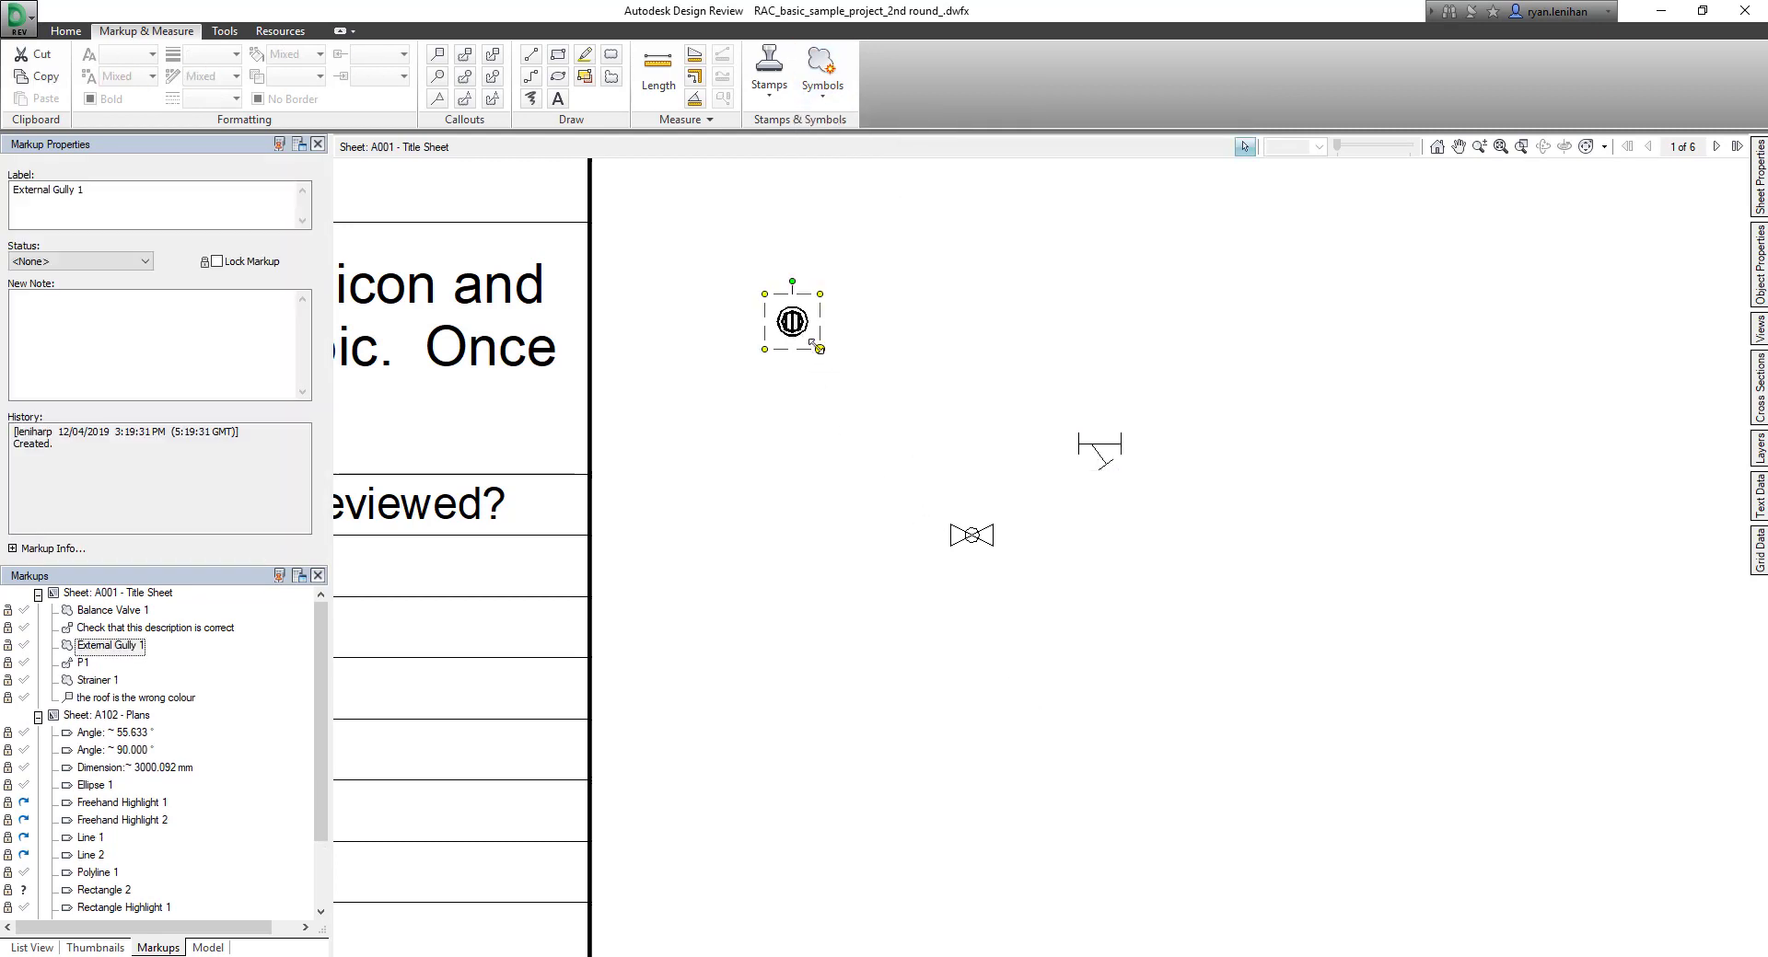
{"action": "left_click_drag", "start_coordinate": [818, 348], "coordinate": [973, 503]}
Step: Place a Trench symbol below the balance valve and stretch it into a long horizontal strip
{"action": "left_click", "coordinate": [833, 88]}
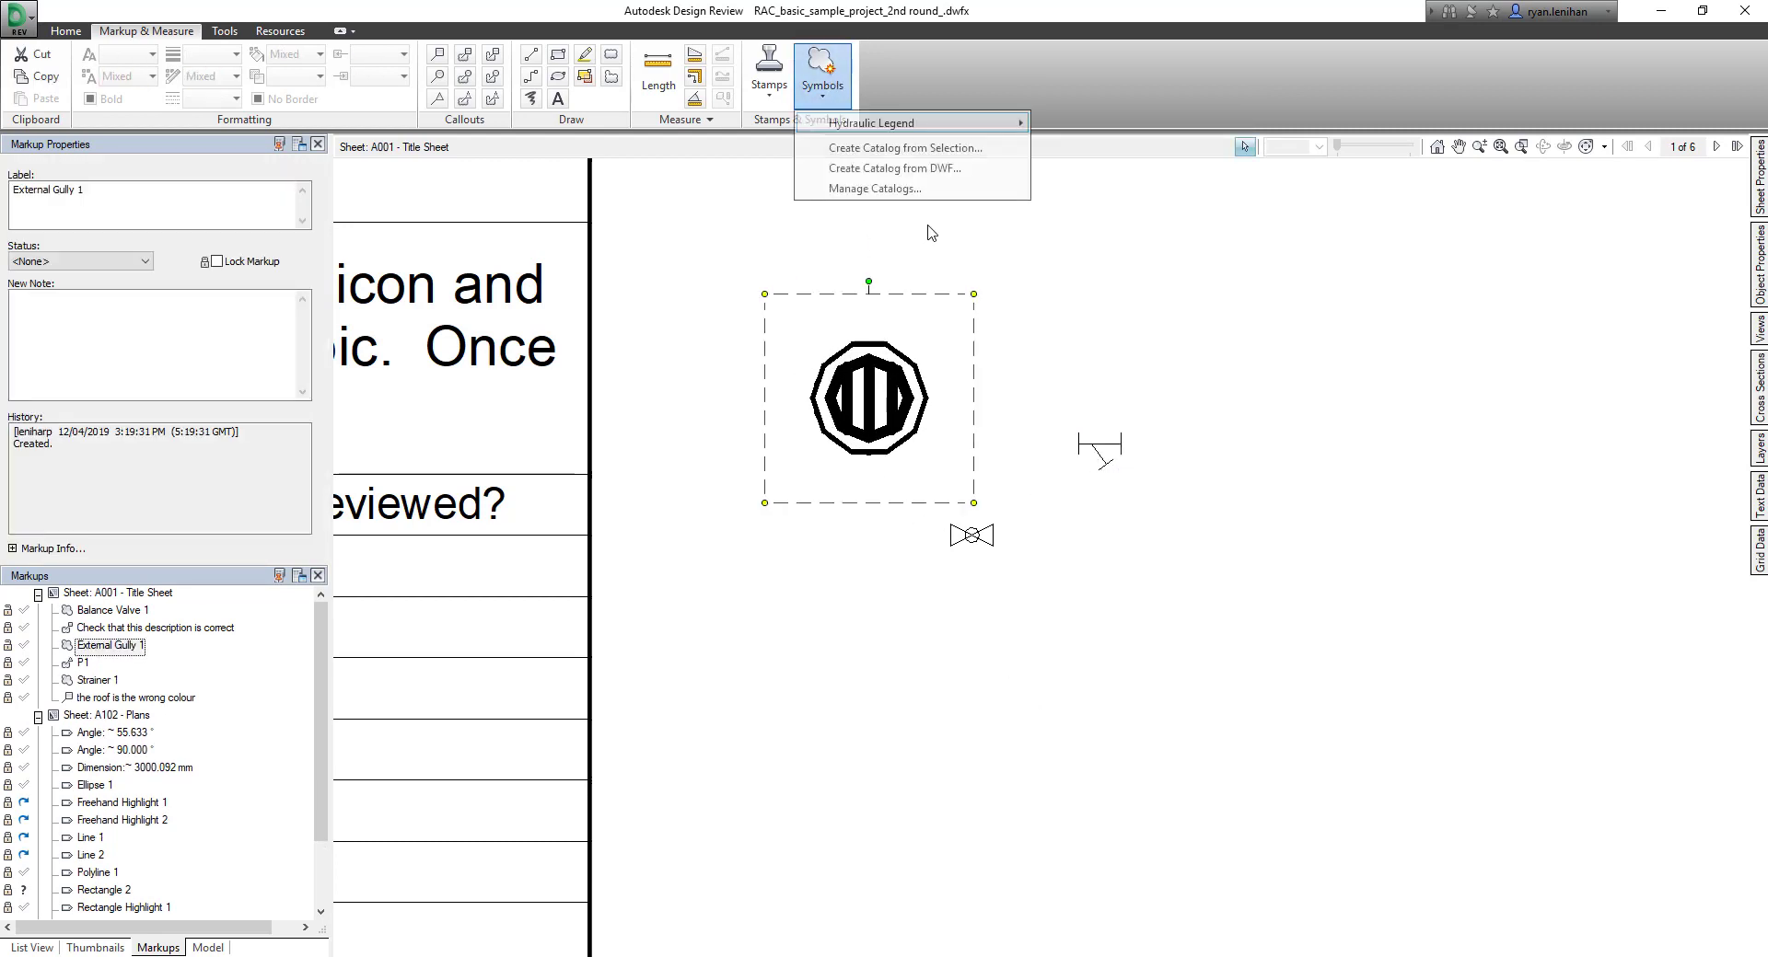
{"action": "mouse_move", "coordinate": [912, 123]}
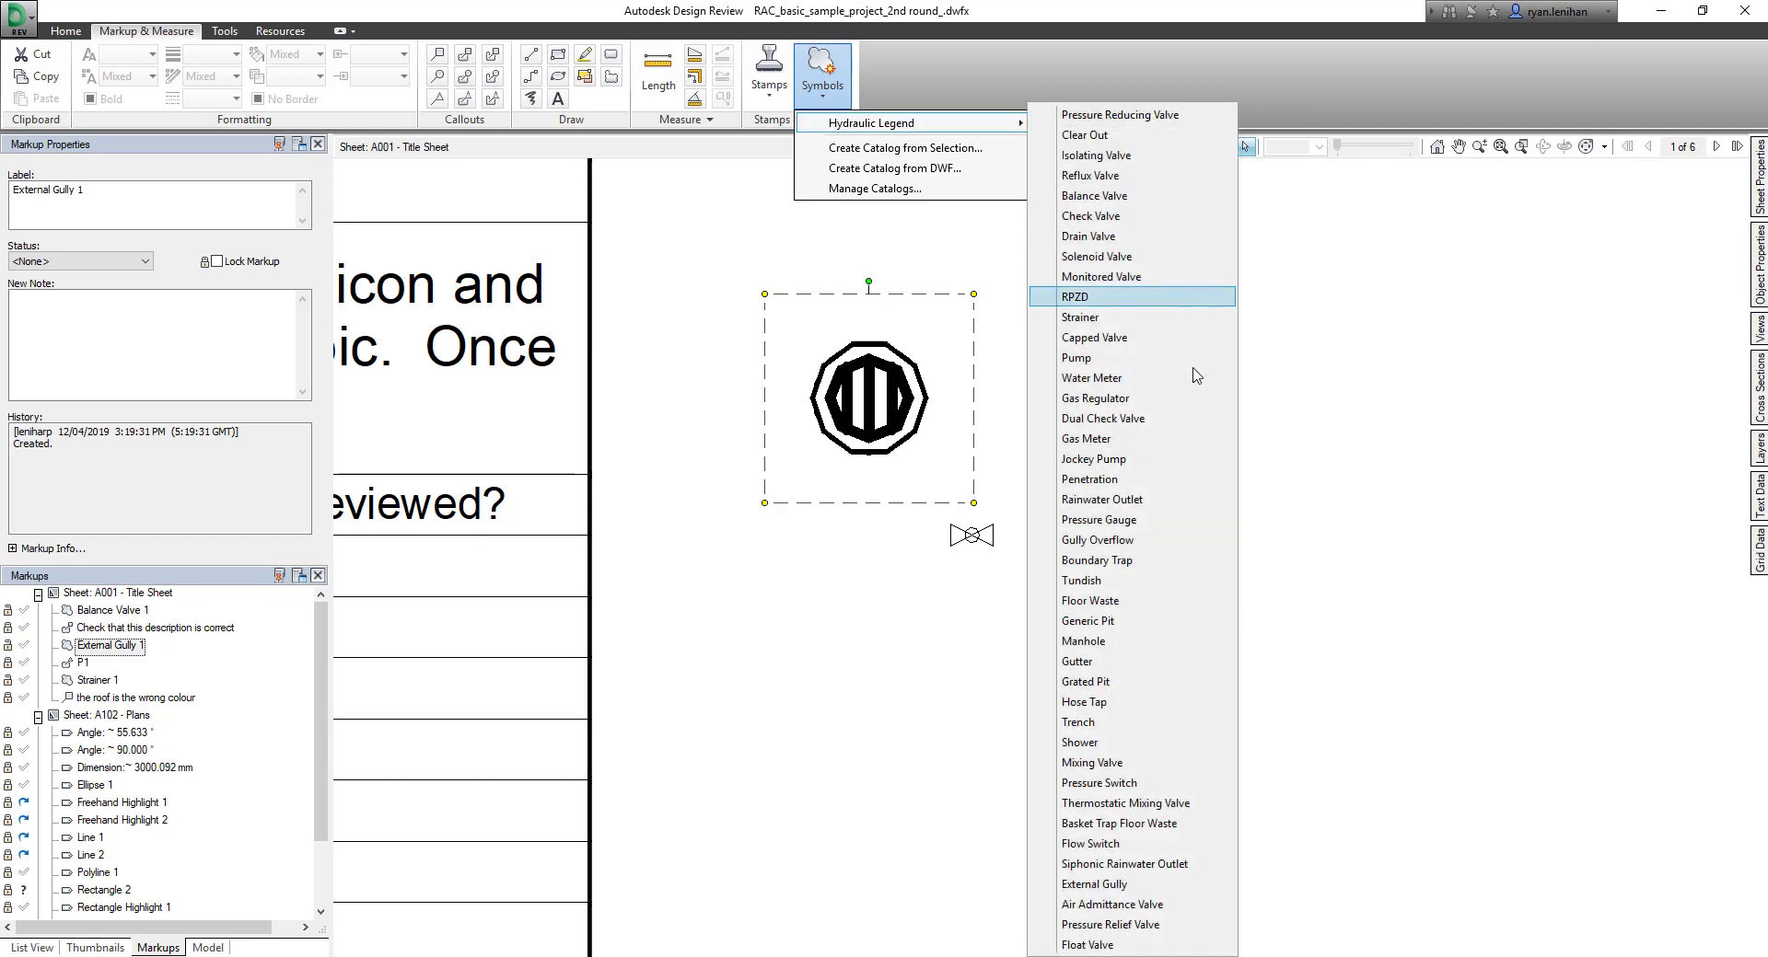
{"action": "left_click", "coordinate": [1122, 731]}
{"action": "left_click", "coordinate": [1096, 696]}
{"action": "left_click_drag", "start_coordinate": [1181, 707], "coordinate": [1025, 719]}
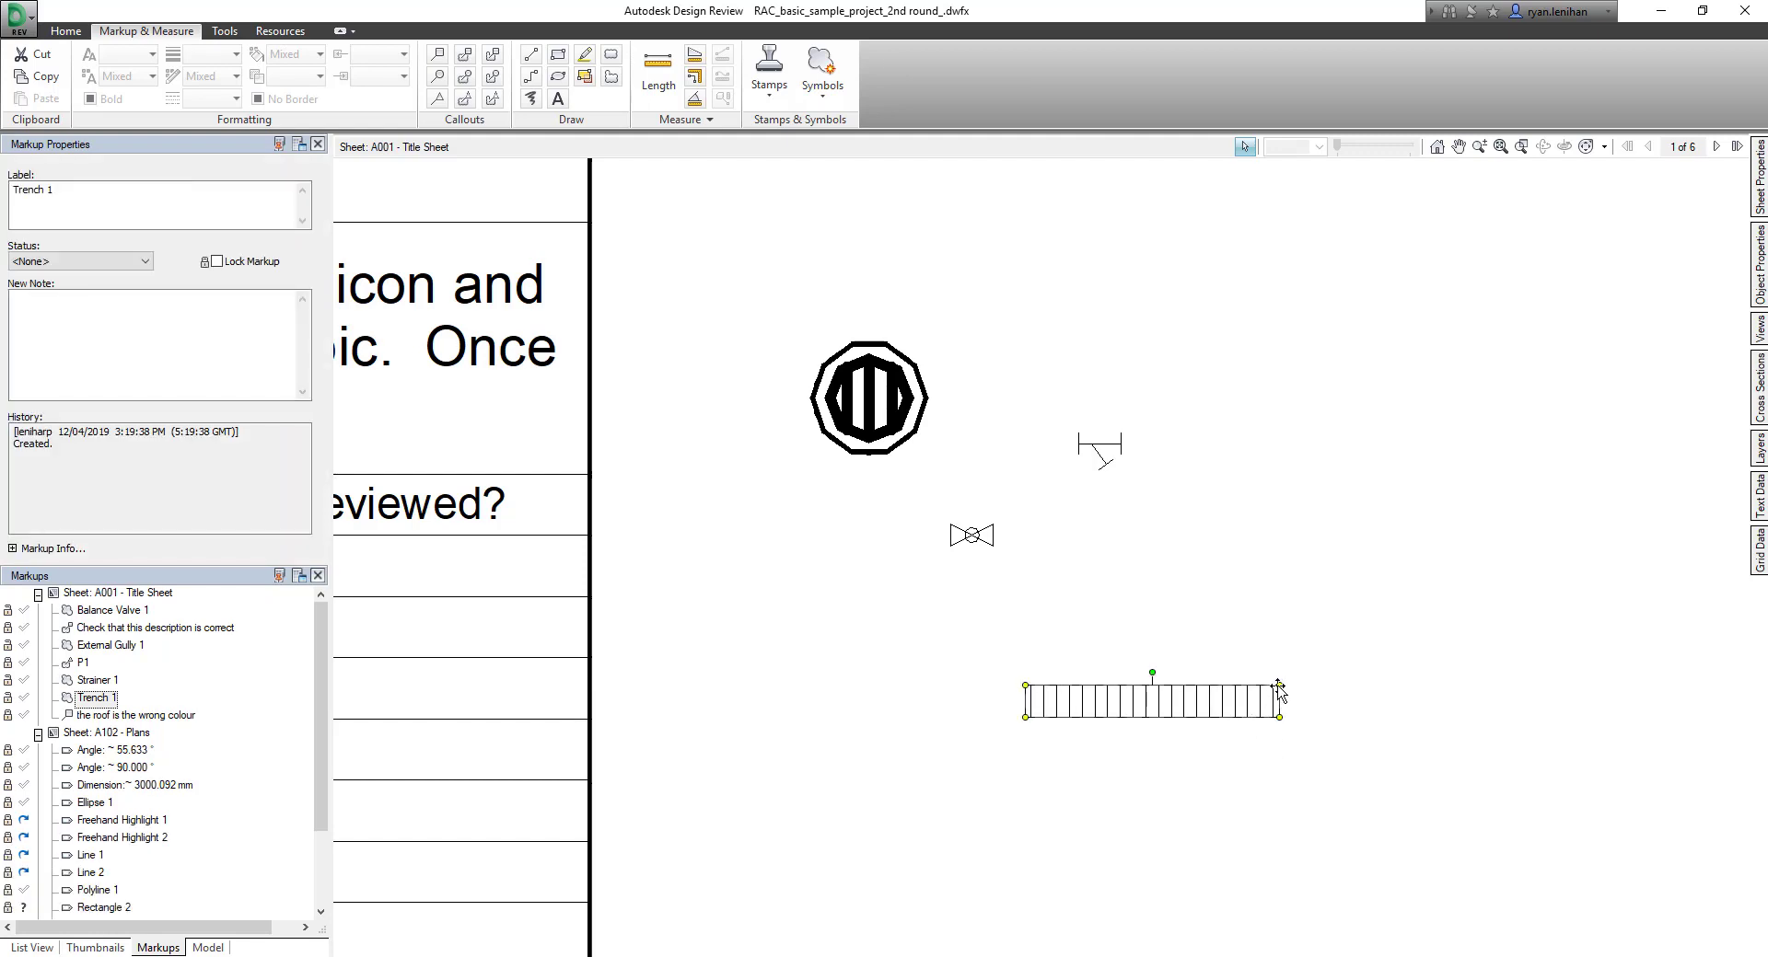
{"action": "left_click_drag", "start_coordinate": [1278, 686], "coordinate": [1335, 678]}
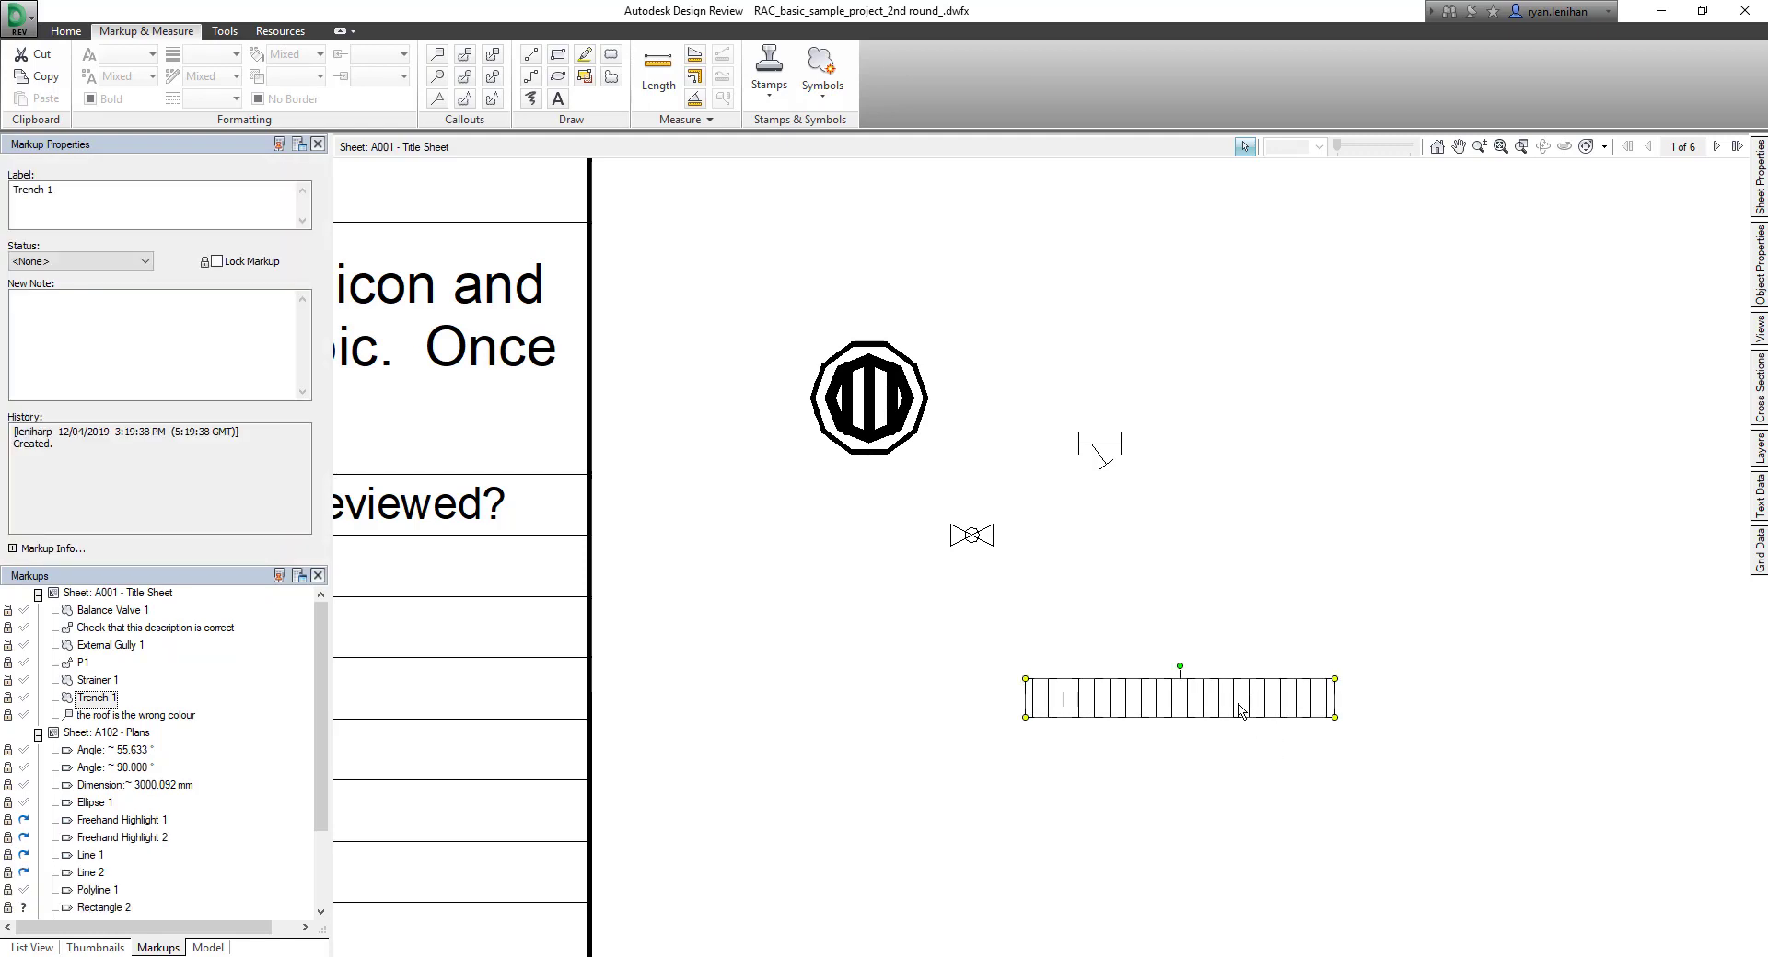
Step: Copy the trench symbol twice and align the copies end to end on both sides of the original
{"action": "key", "text": "ctrl+c"}
{"action": "key", "text": "ctrl+v"}
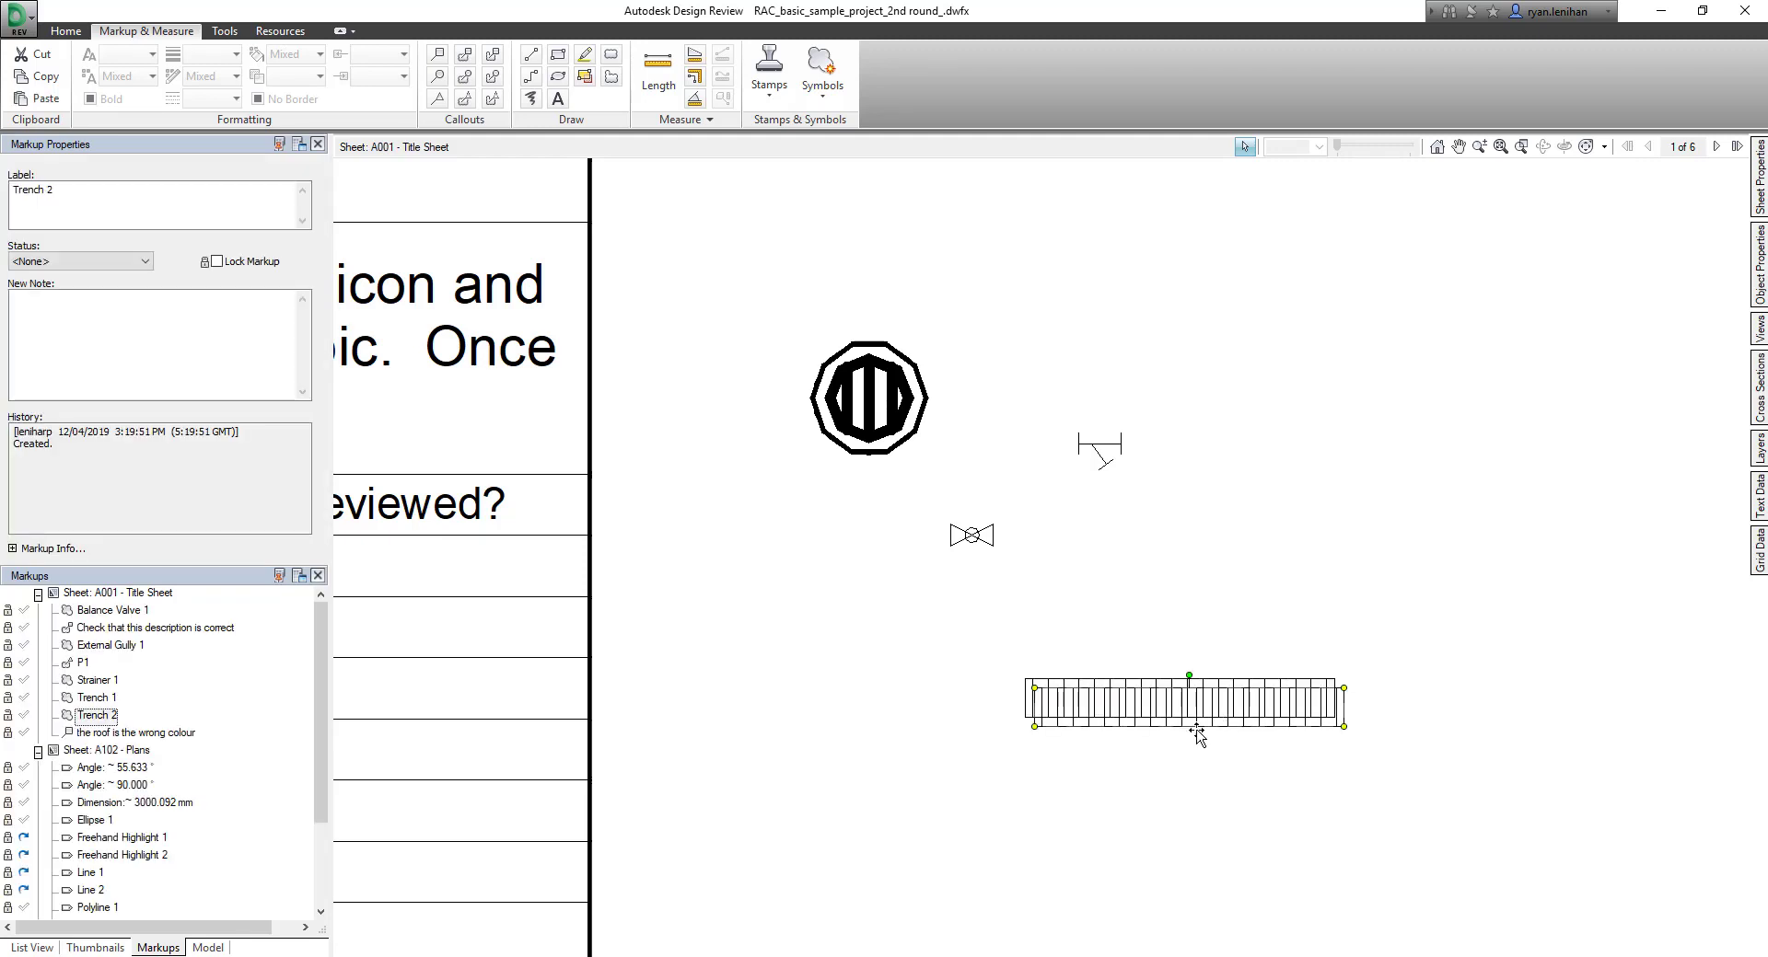
{"action": "left_click_drag", "start_coordinate": [1180, 740], "coordinate": [1470, 725]}
{"action": "key", "text": "ctrl+v"}
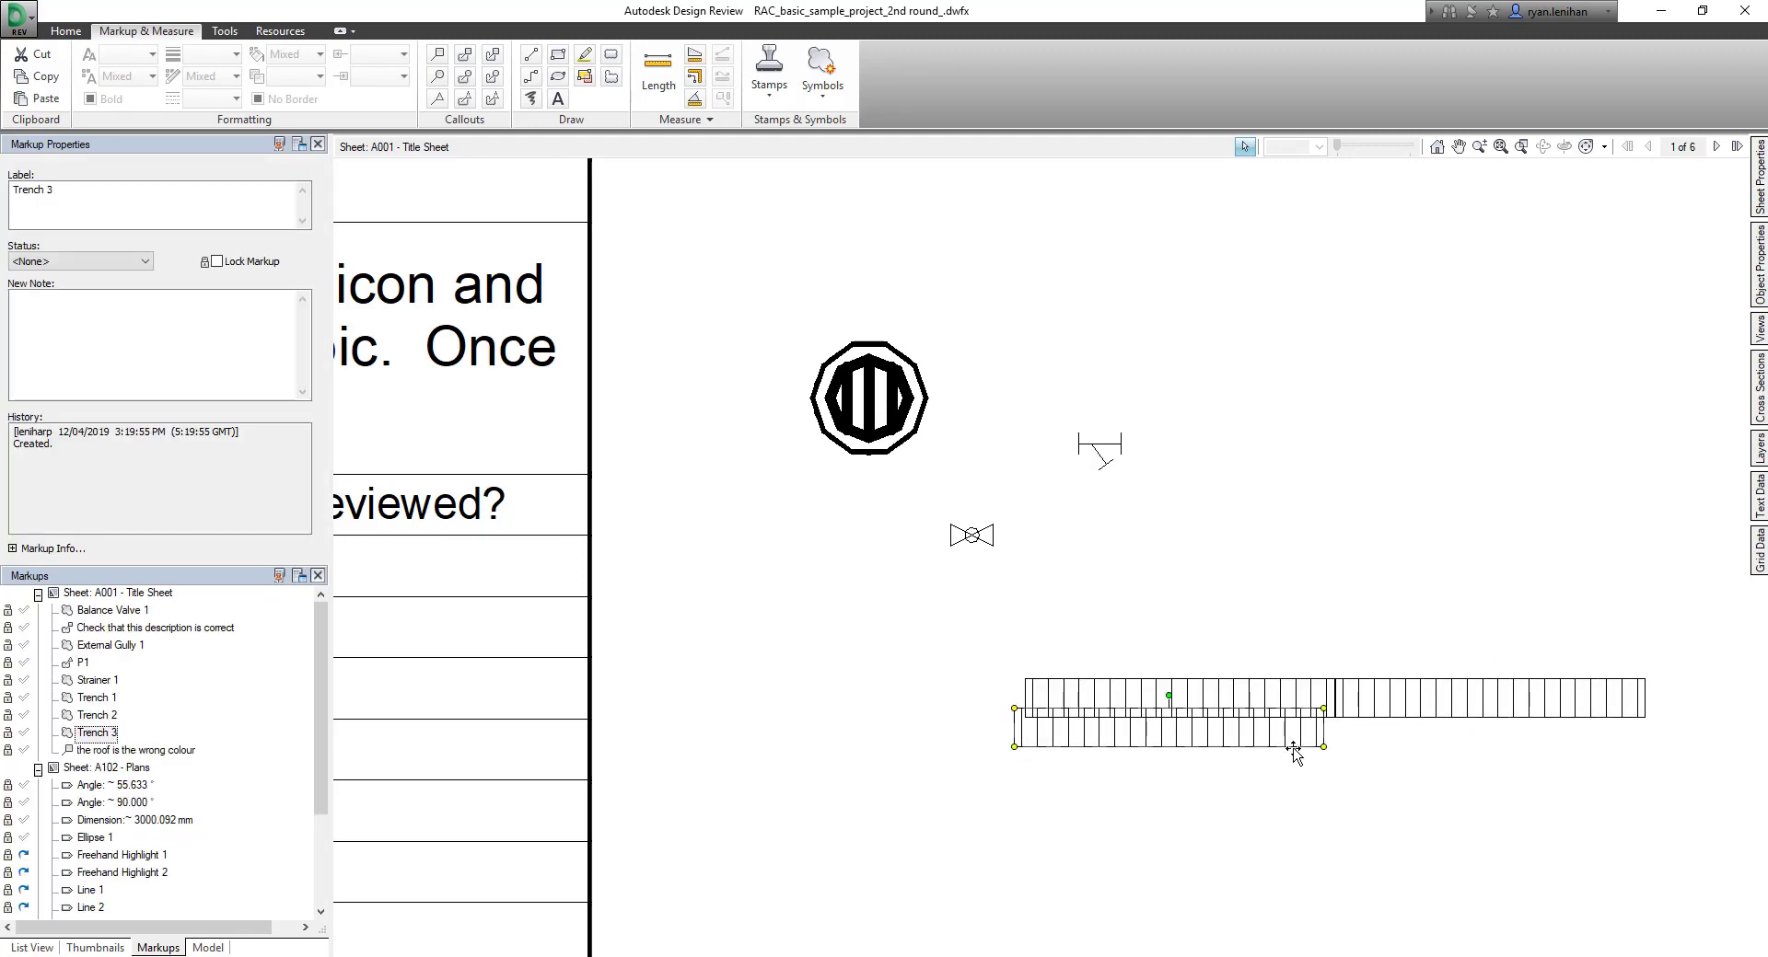
{"action": "left_click_drag", "start_coordinate": [1295, 747], "coordinate": [994, 721]}
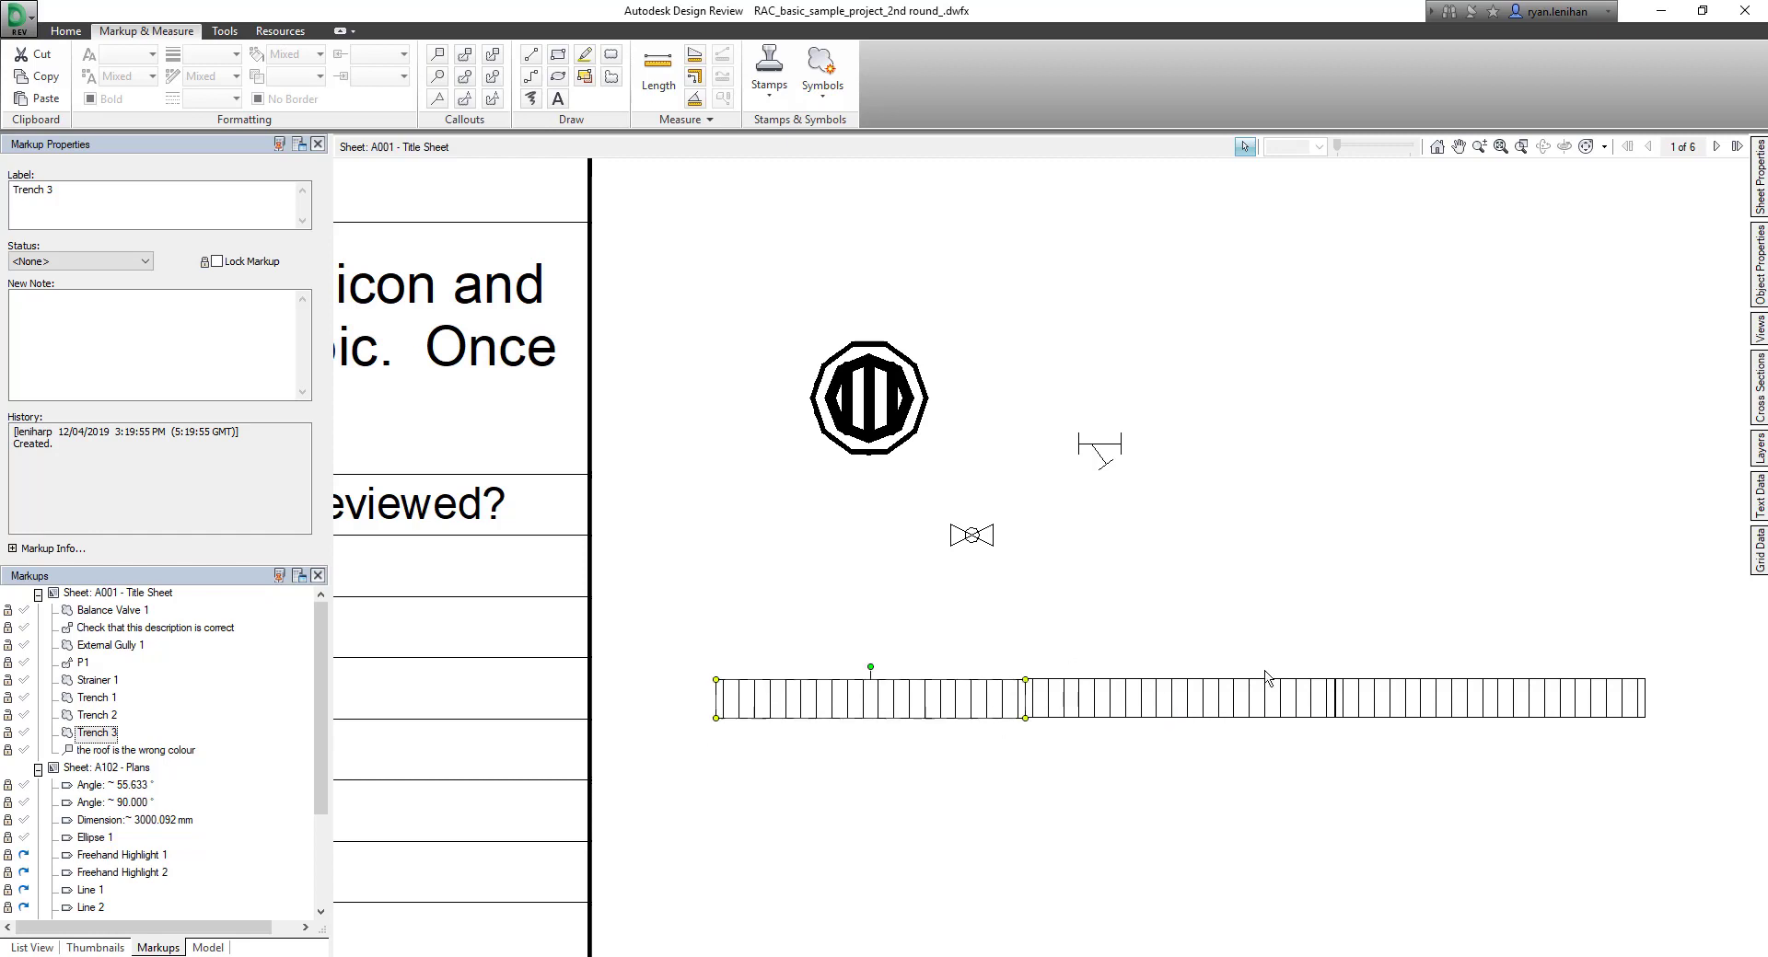
Step: Draw red pipe lines from the trench upward, diagonally, and then horizontally through the balance valve
{"action": "left_click", "coordinate": [224, 32]}
{"action": "left_click", "coordinate": [530, 54]}
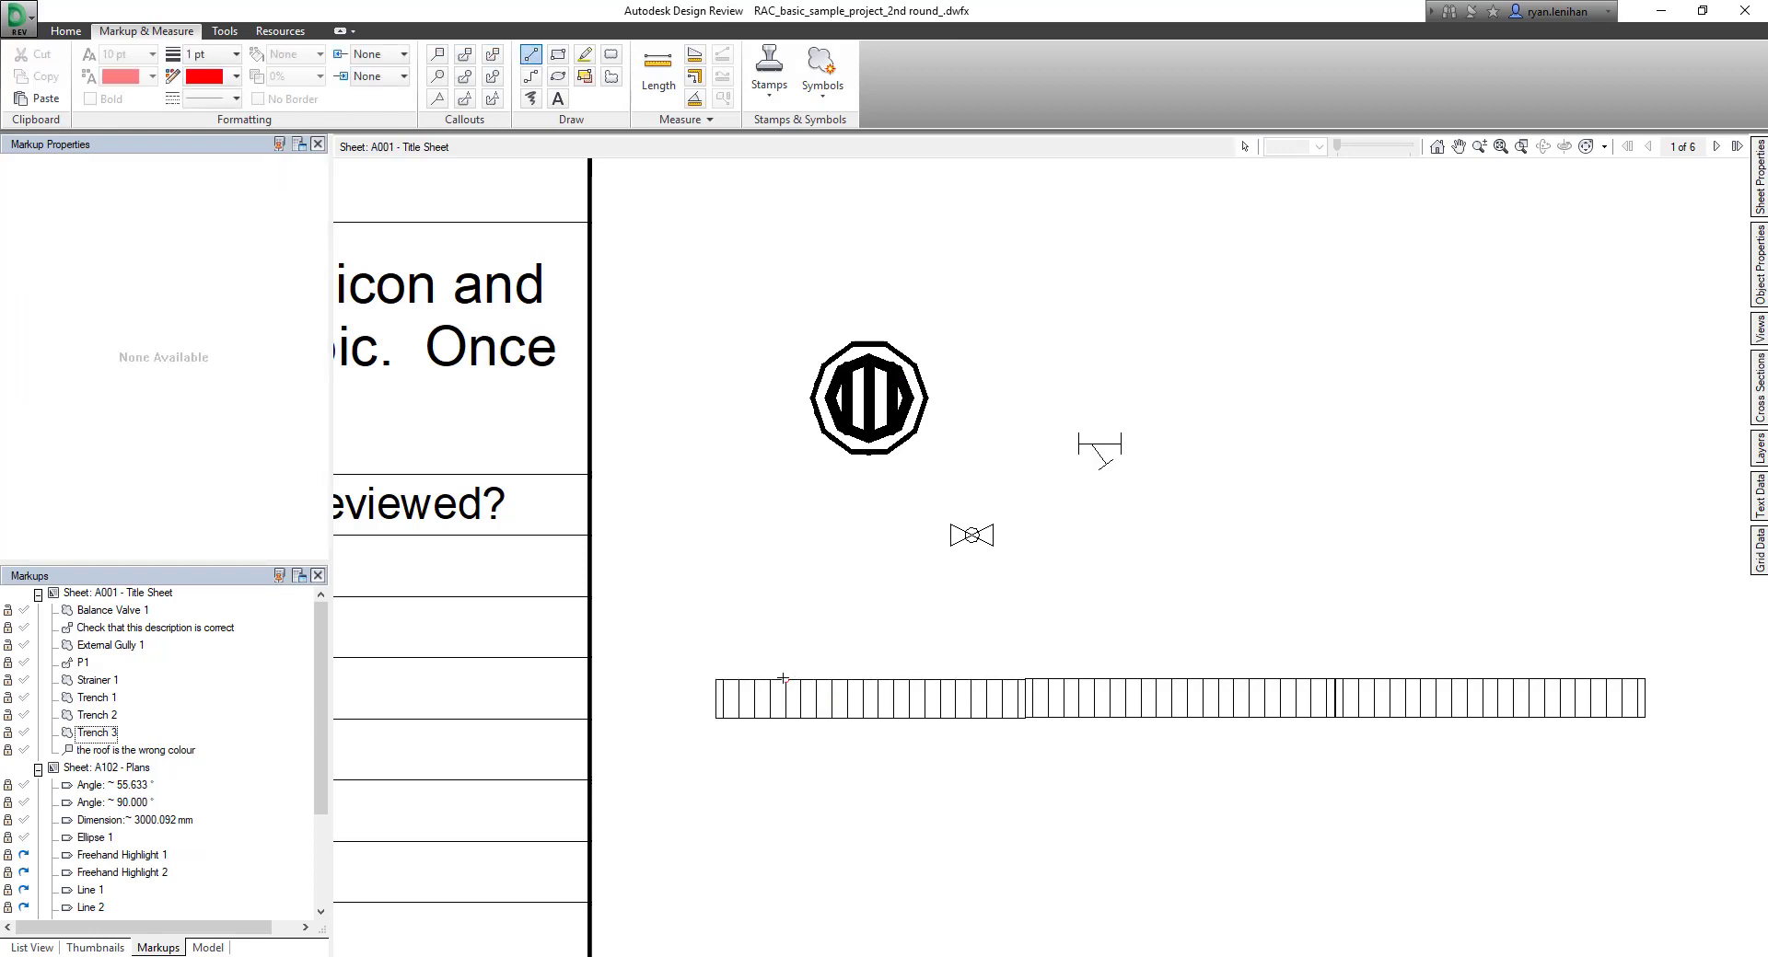
{"action": "left_click", "coordinate": [771, 613]}
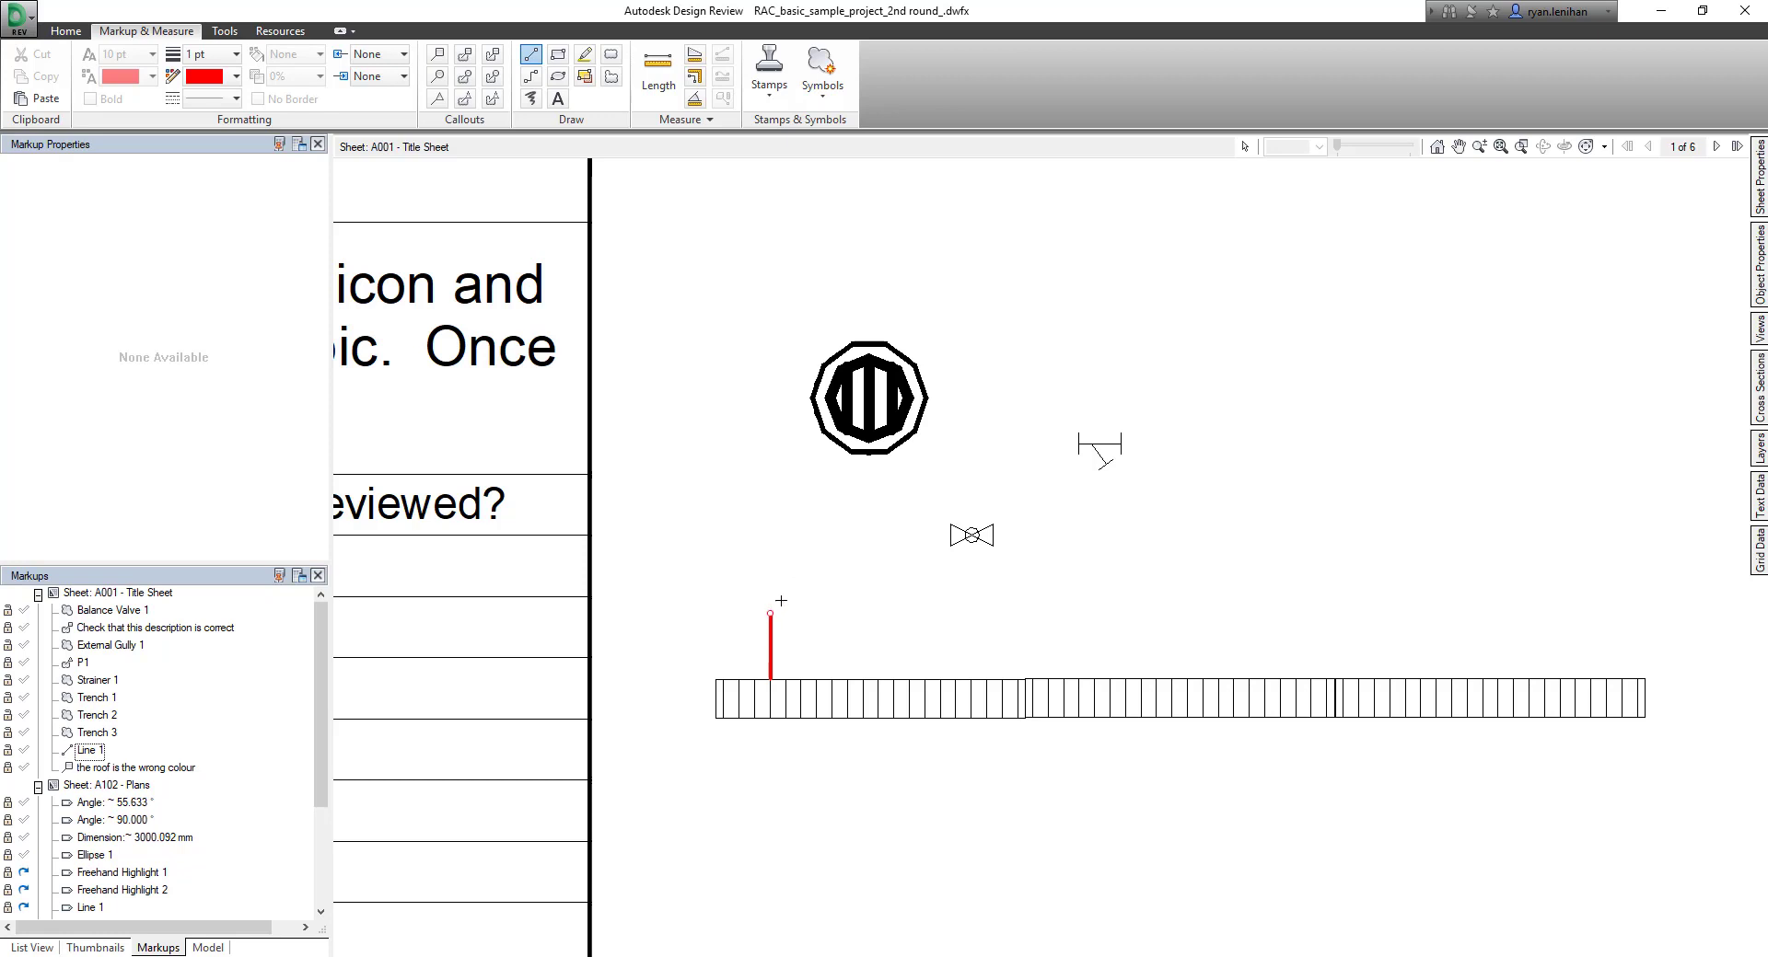
{"action": "left_click", "coordinate": [841, 539]}
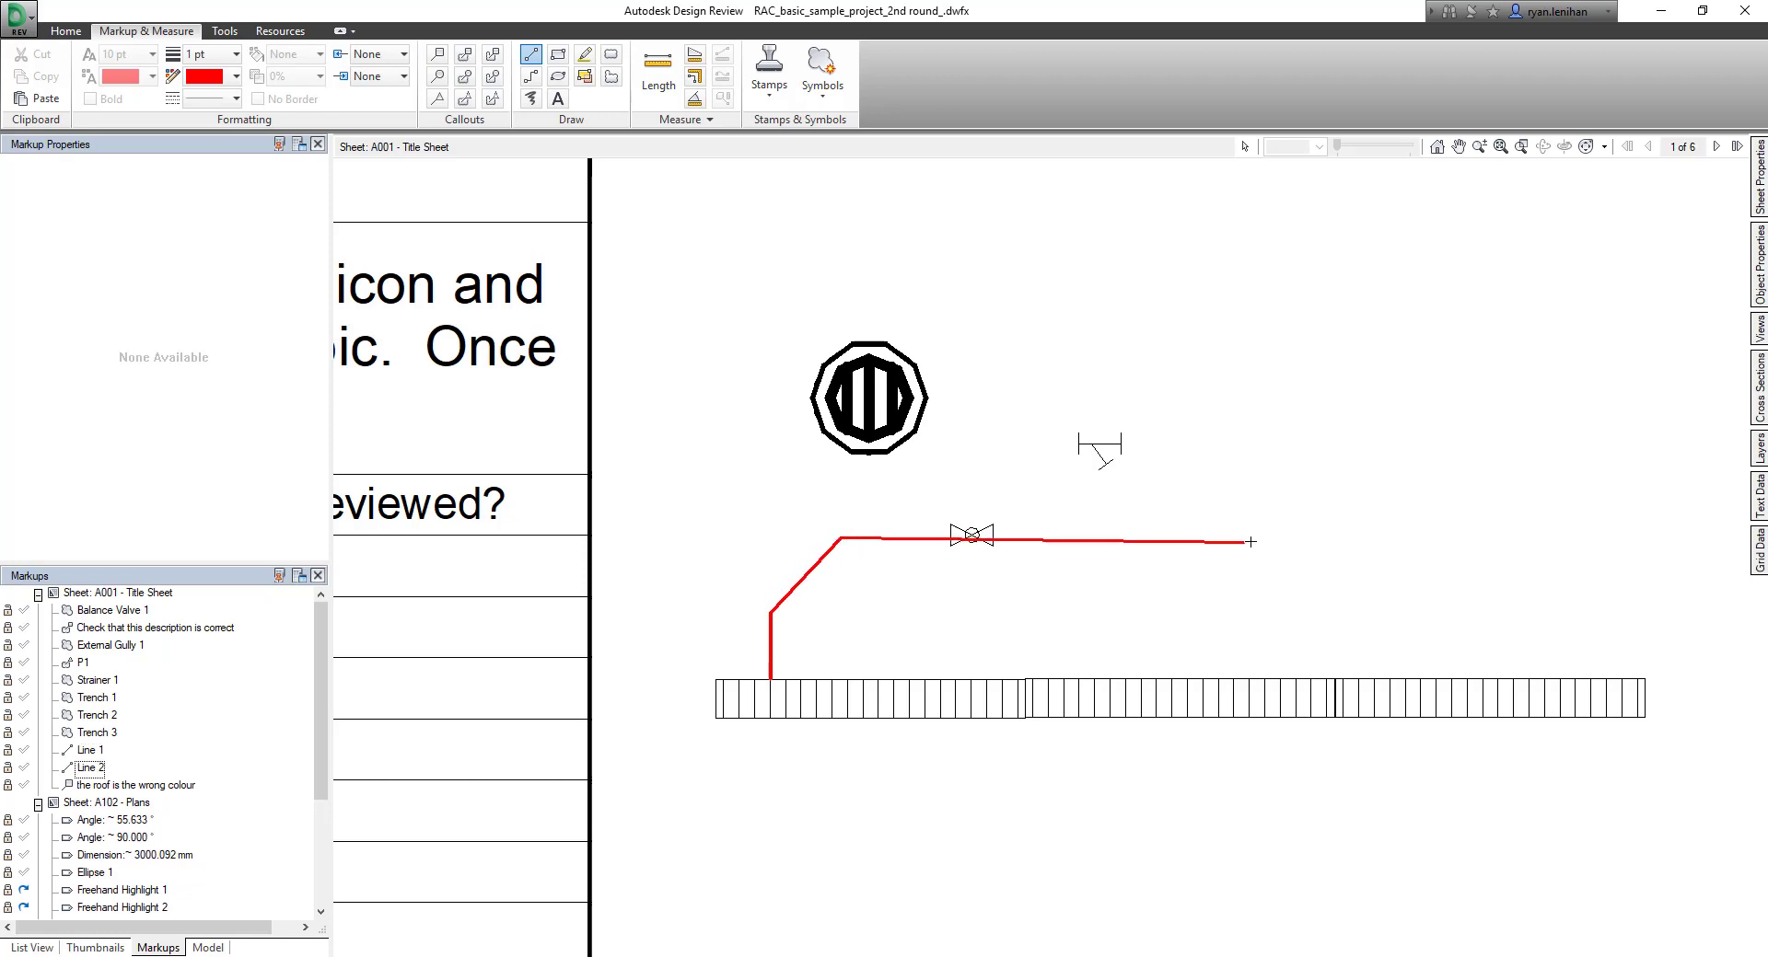
{"action": "left_click", "coordinate": [1348, 535]}
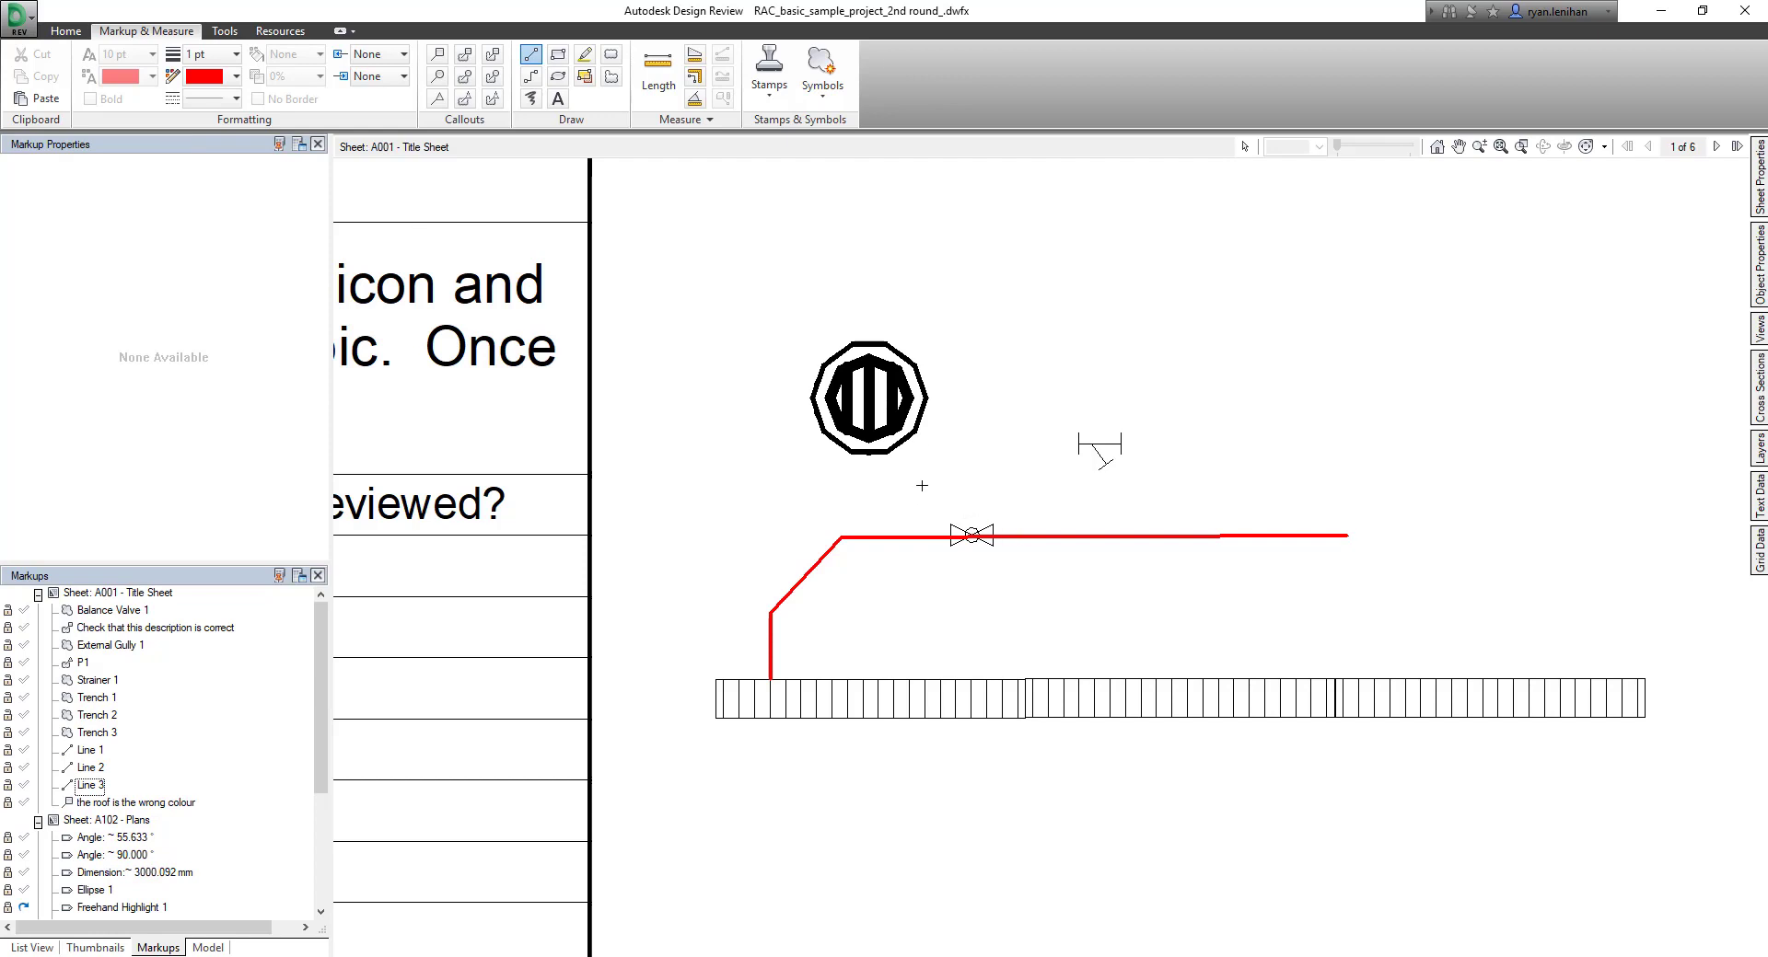
{"action": "key", "text": "Escape"}
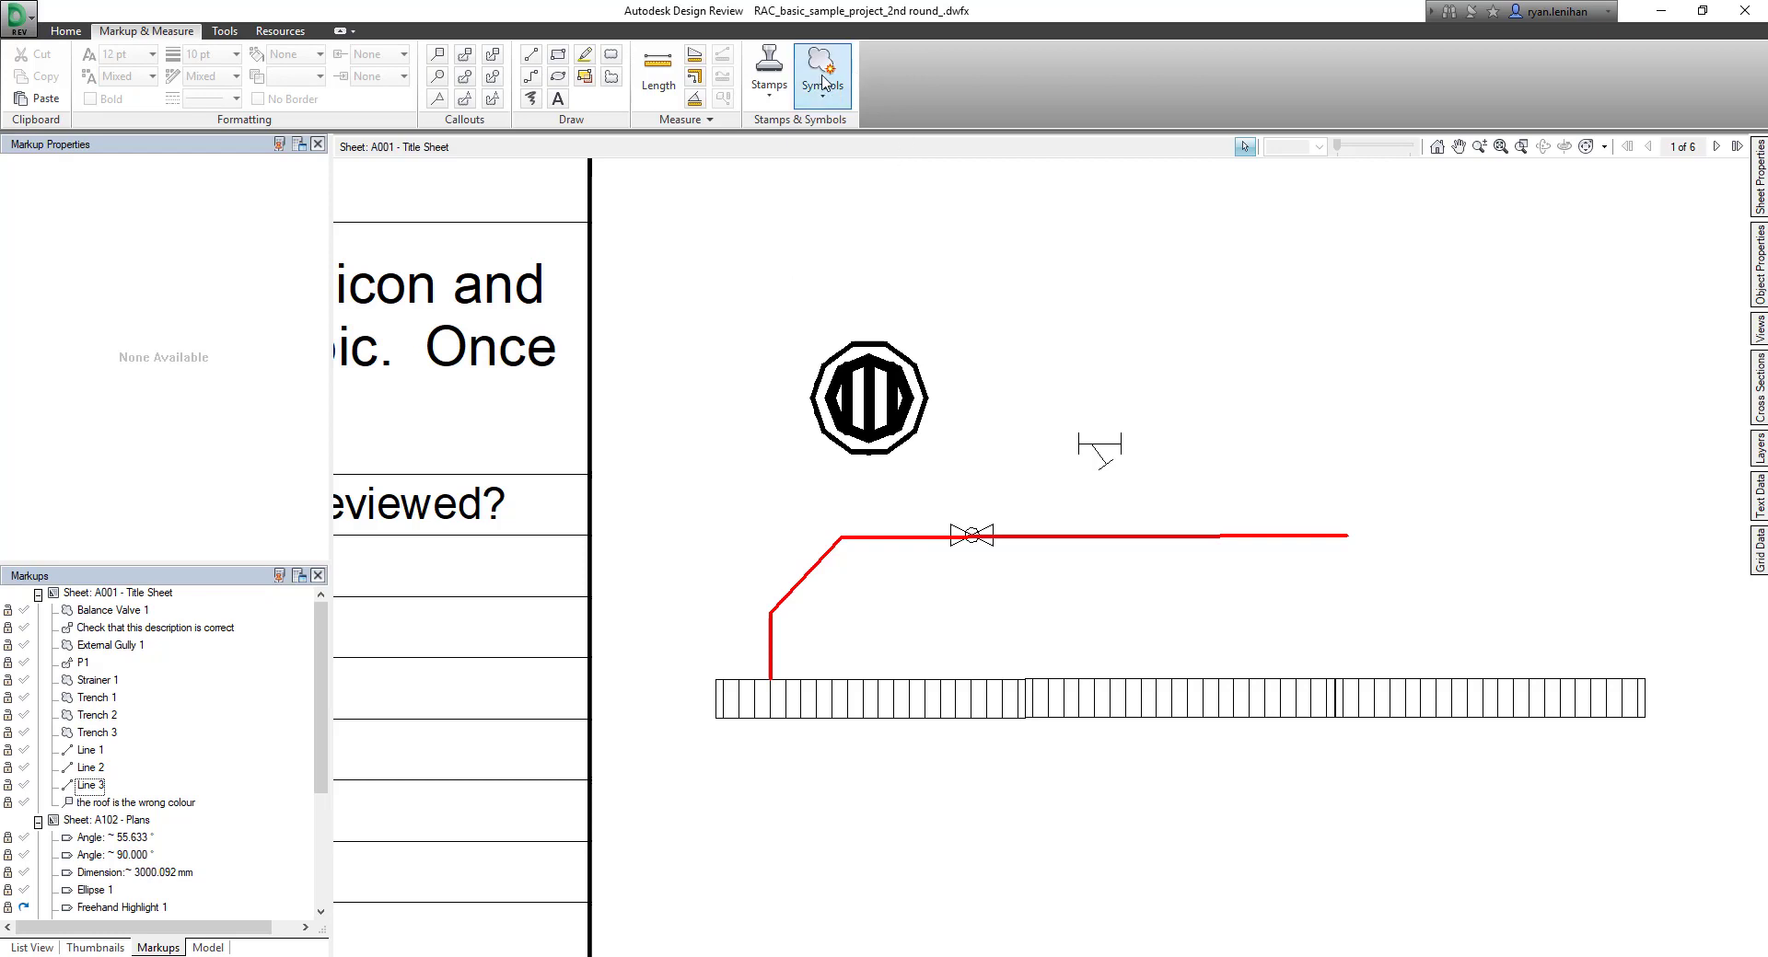
Step: Place a Capped Valve symbol from the Hydraulic Legend catalog above the far end of the horizontal red line
{"action": "left_click", "coordinate": [845, 102]}
{"action": "mouse_move", "coordinate": [864, 124]}
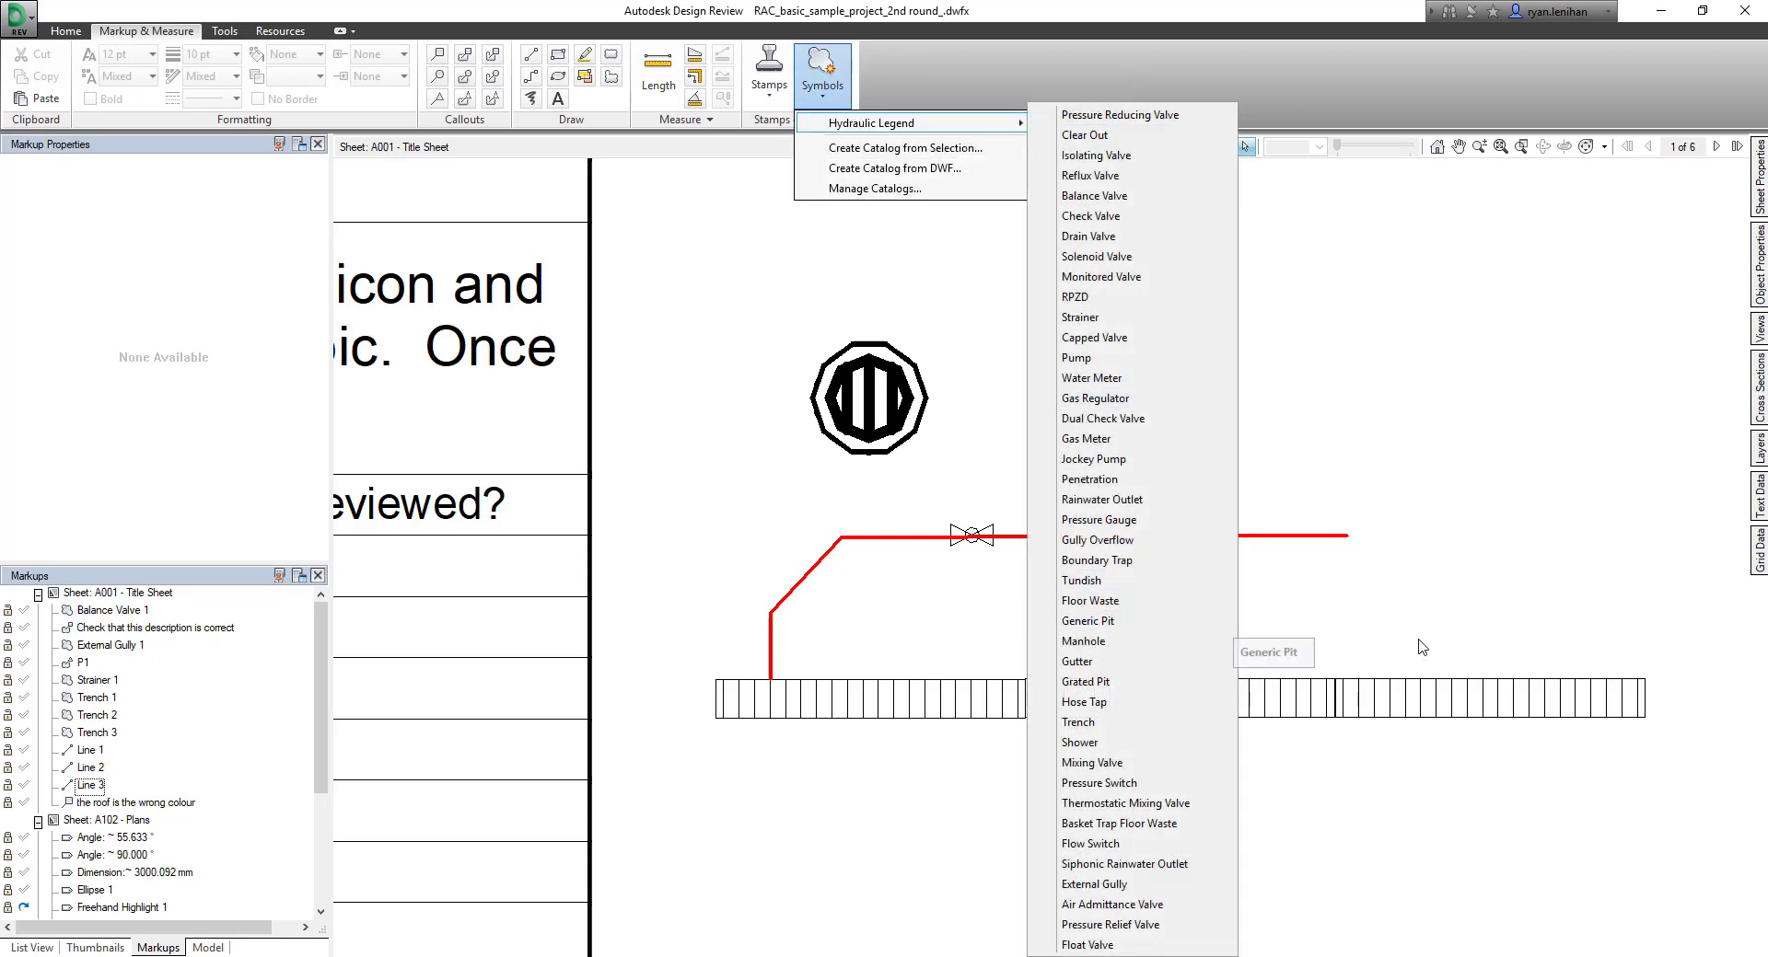
{"action": "left_click", "coordinate": [1225, 337]}
{"action": "left_click", "coordinate": [1393, 434]}
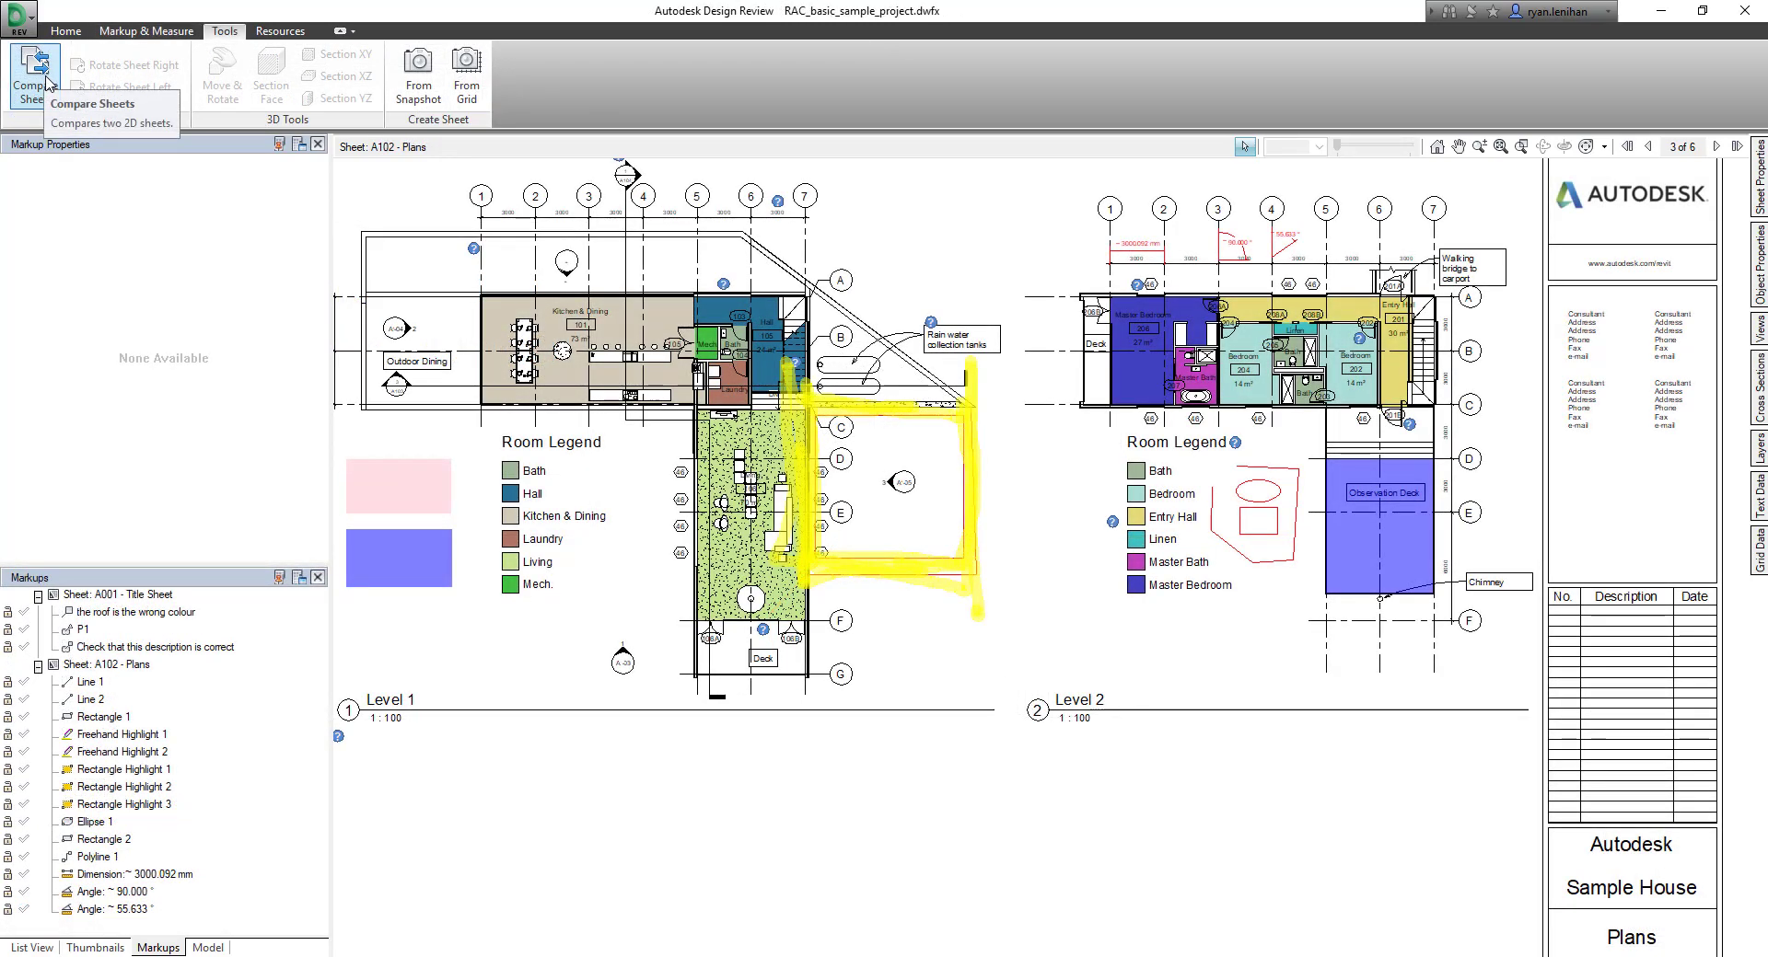
{"action": "left_click", "coordinate": [46, 81]}
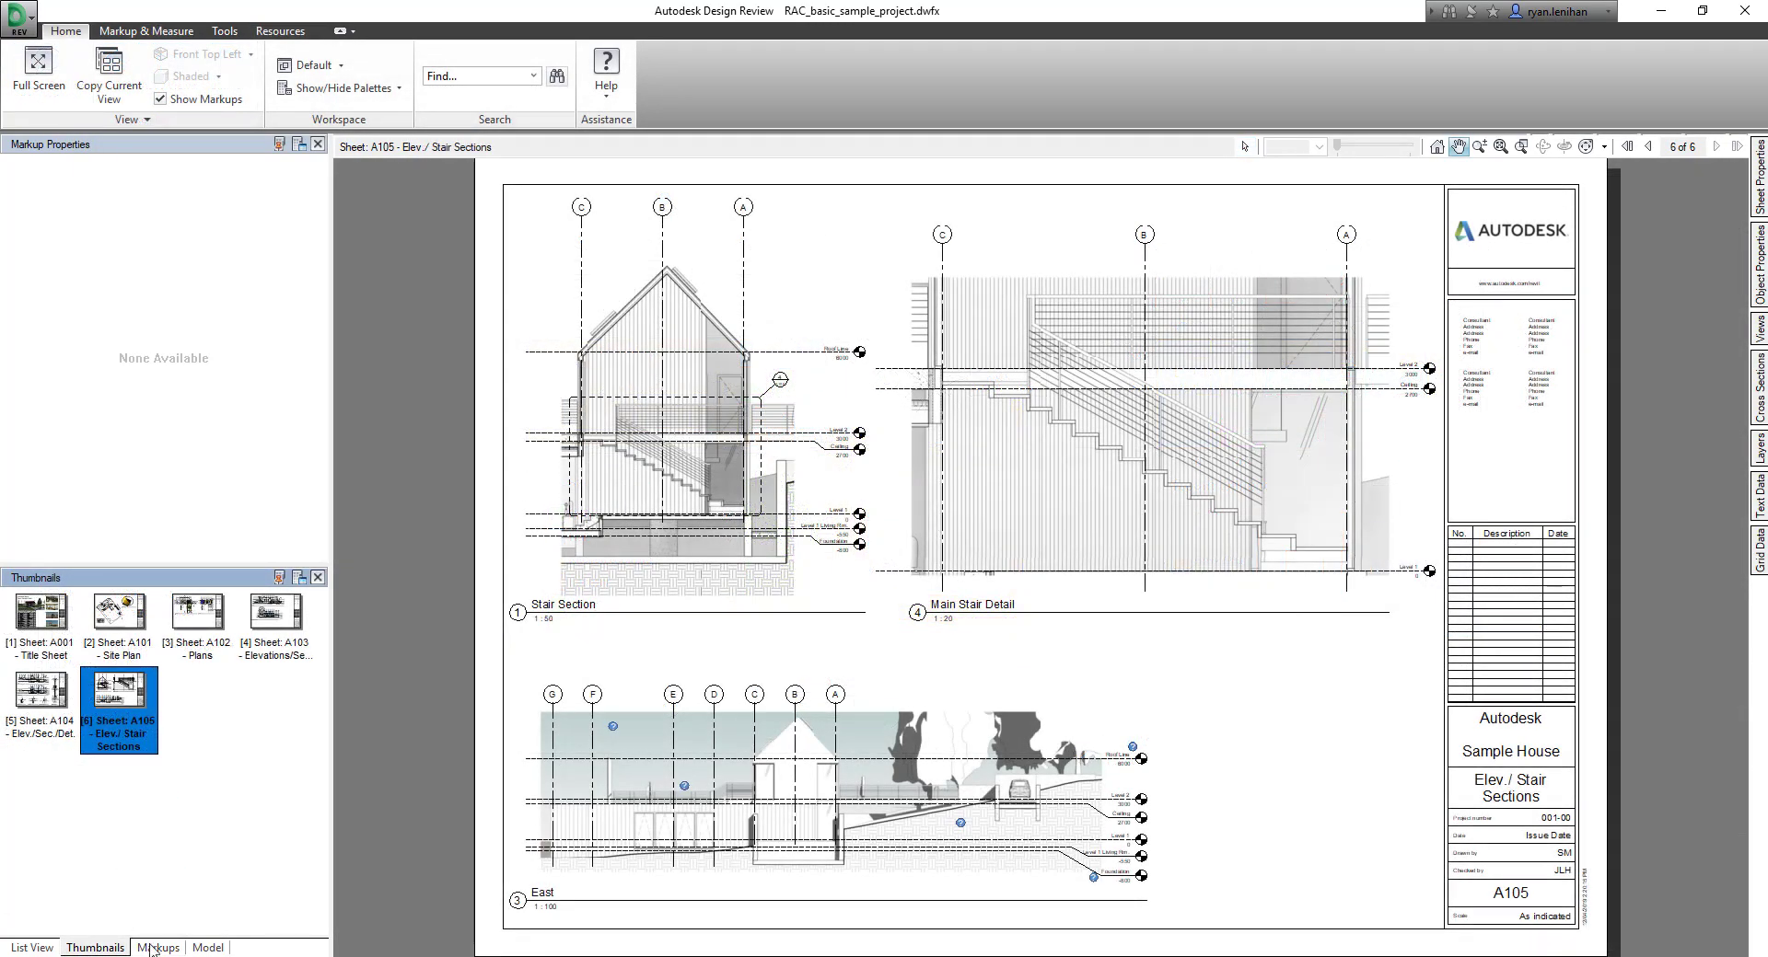
Step: Draw a red cloud callout on sheet A105 around part of the Stair Section, with its "chimney here?" bubble above the roof
{"action": "left_click", "coordinate": [152, 948]}
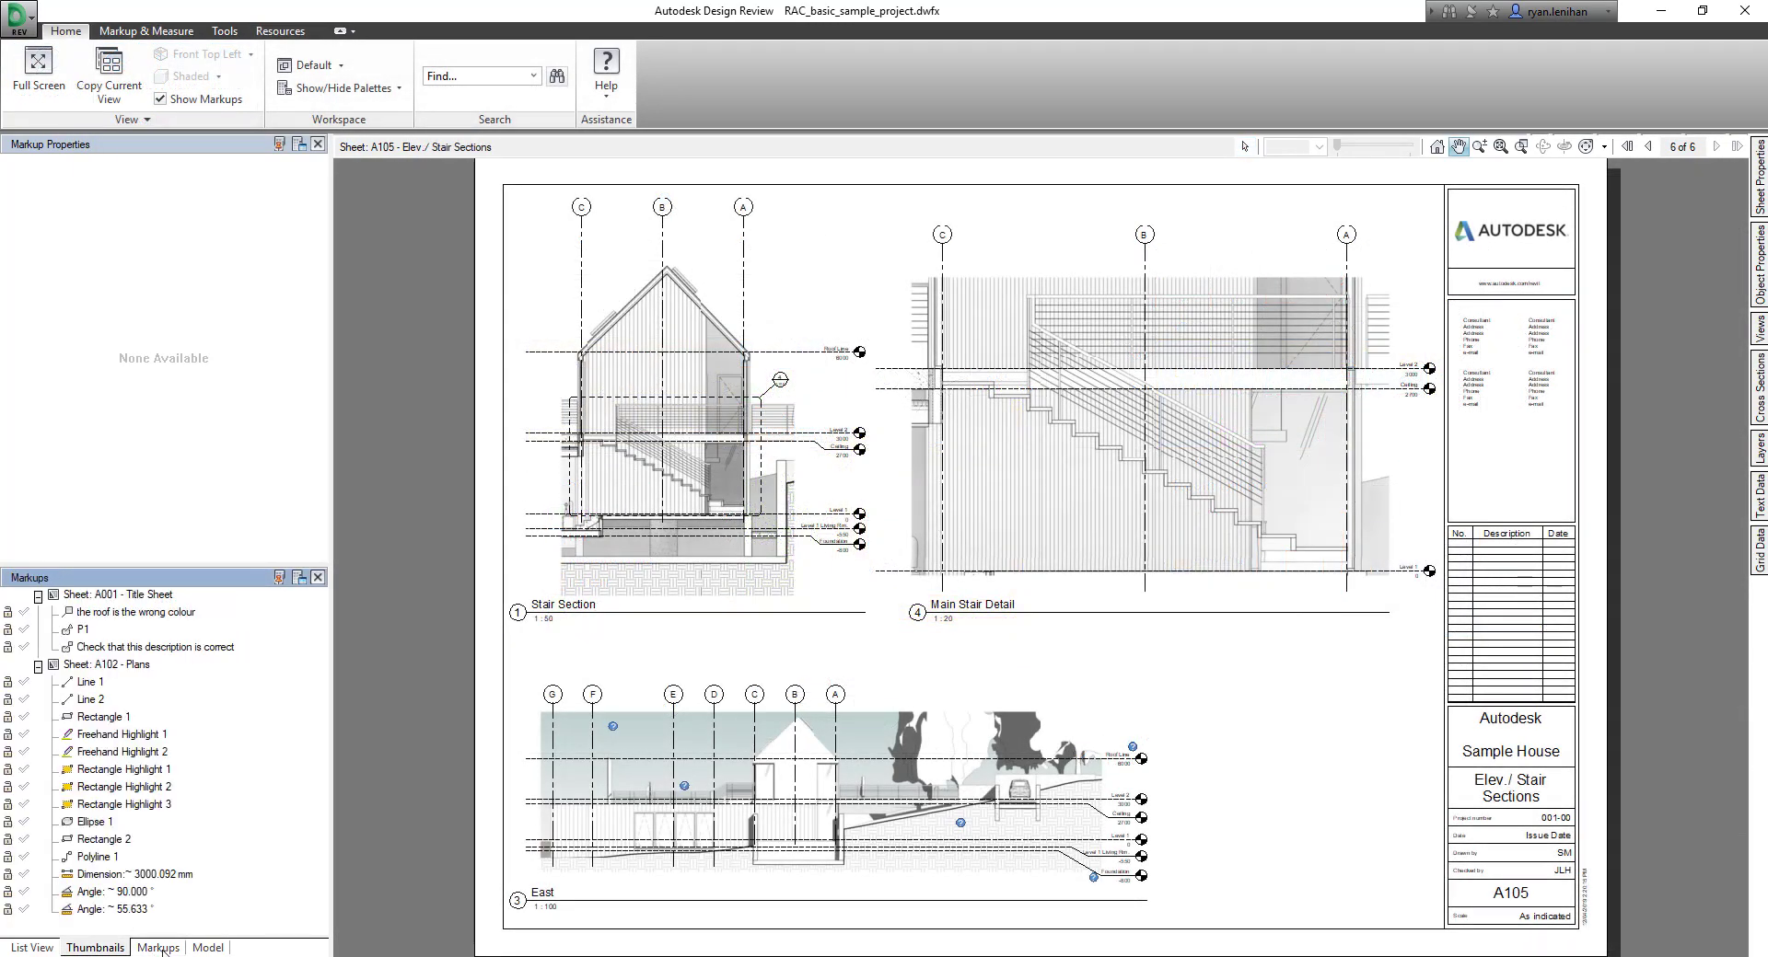
{"action": "left_click", "coordinate": [171, 35]}
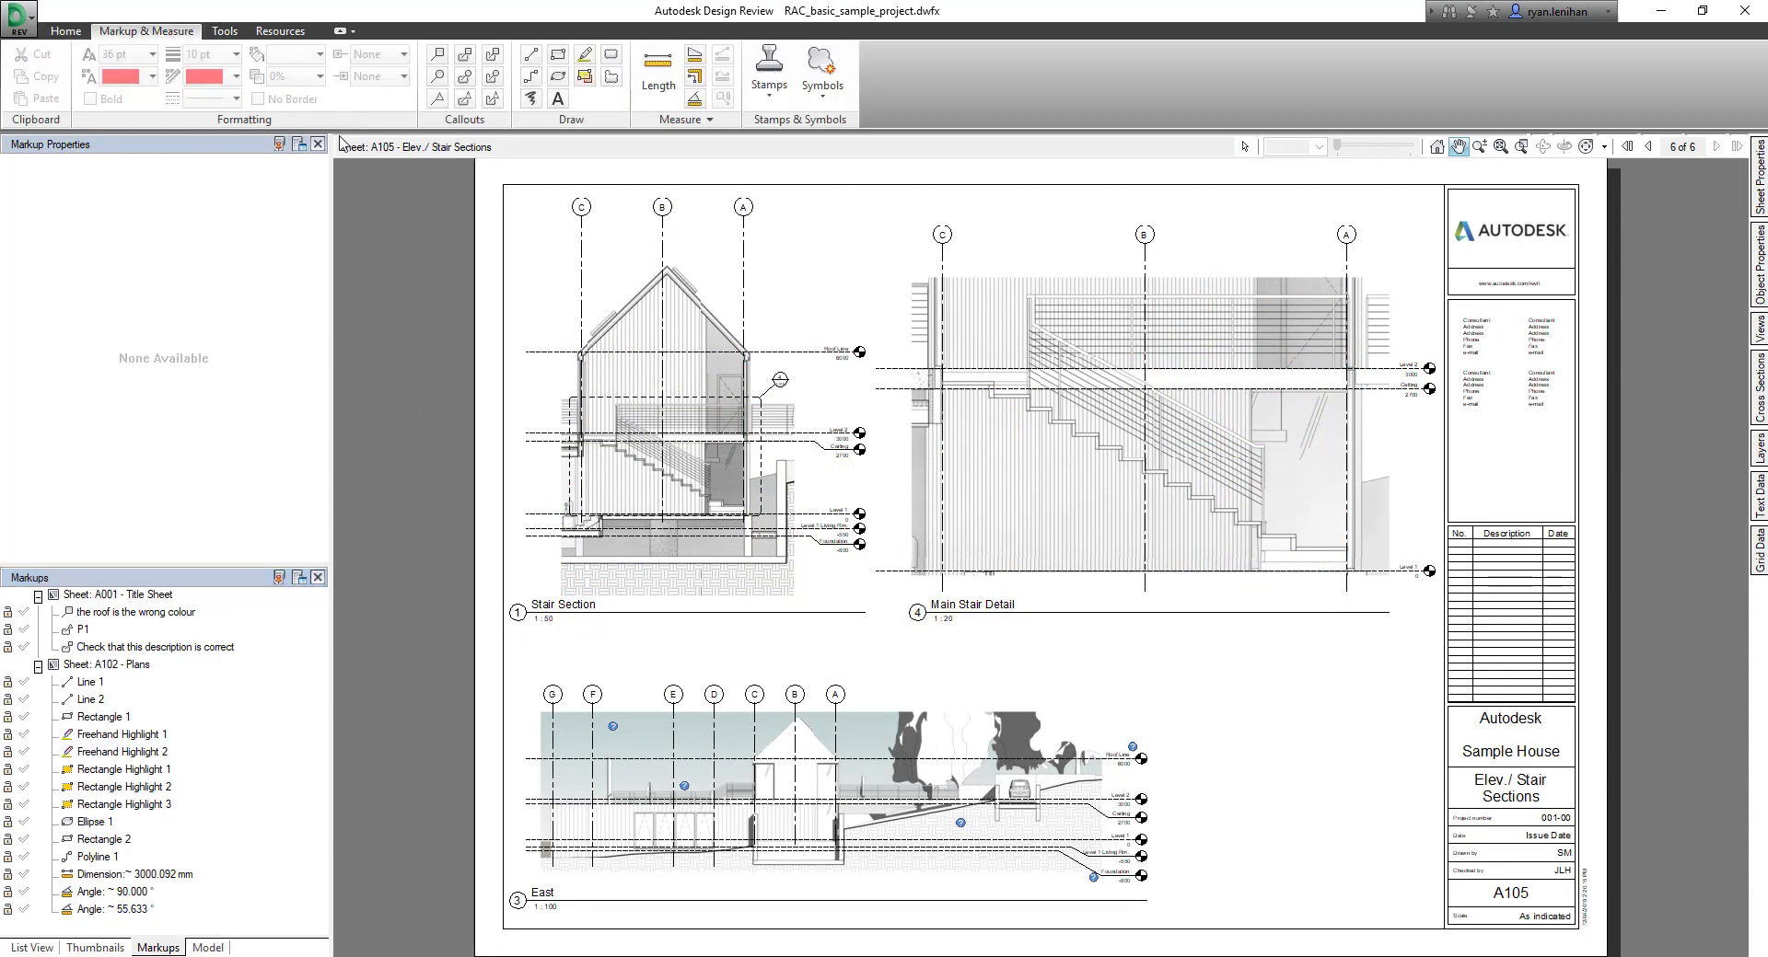
{"action": "left_click", "coordinate": [495, 81]}
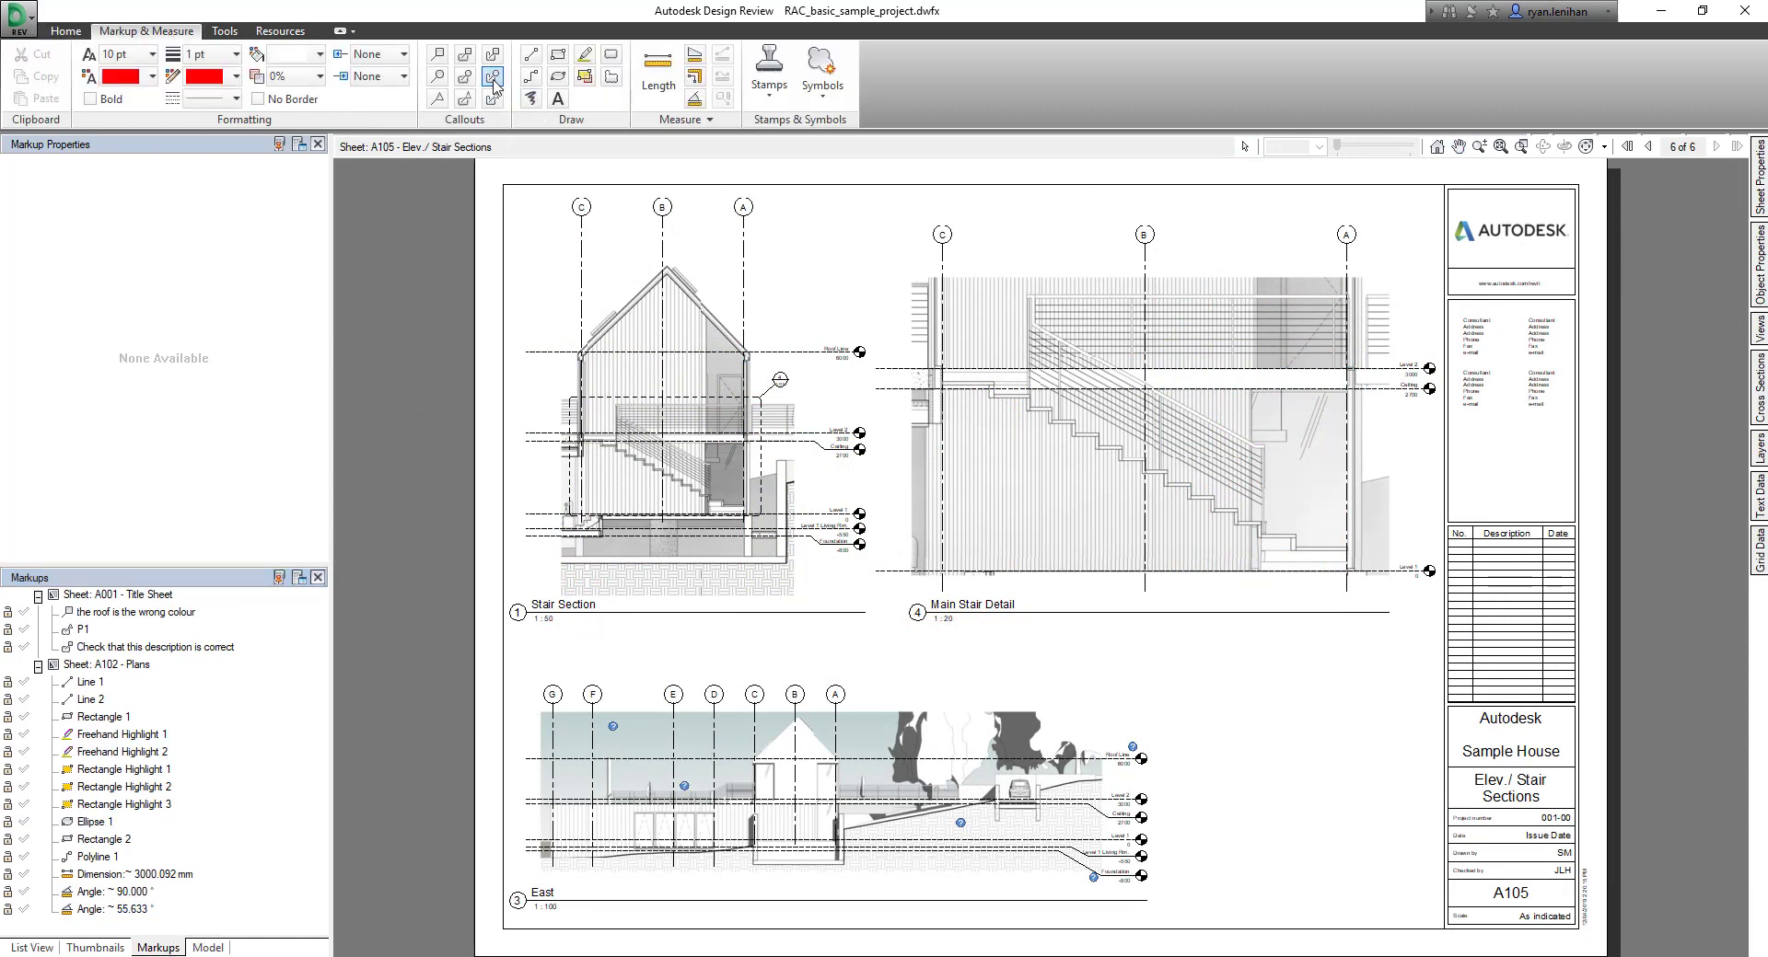
{"action": "mouse_move", "coordinate": [564, 281]}
{"action": "left_mouse_down"}
{"action": "mouse_move", "coordinate": [564, 458]}
{"action": "mouse_move", "coordinate": [767, 457]}
{"action": "mouse_move", "coordinate": [770, 377]}
{"action": "mouse_move", "coordinate": [626, 374]}
{"action": "mouse_move", "coordinate": [622, 283]}
{"action": "mouse_move", "coordinate": [565, 281]}
{"action": "left_mouse_up"}
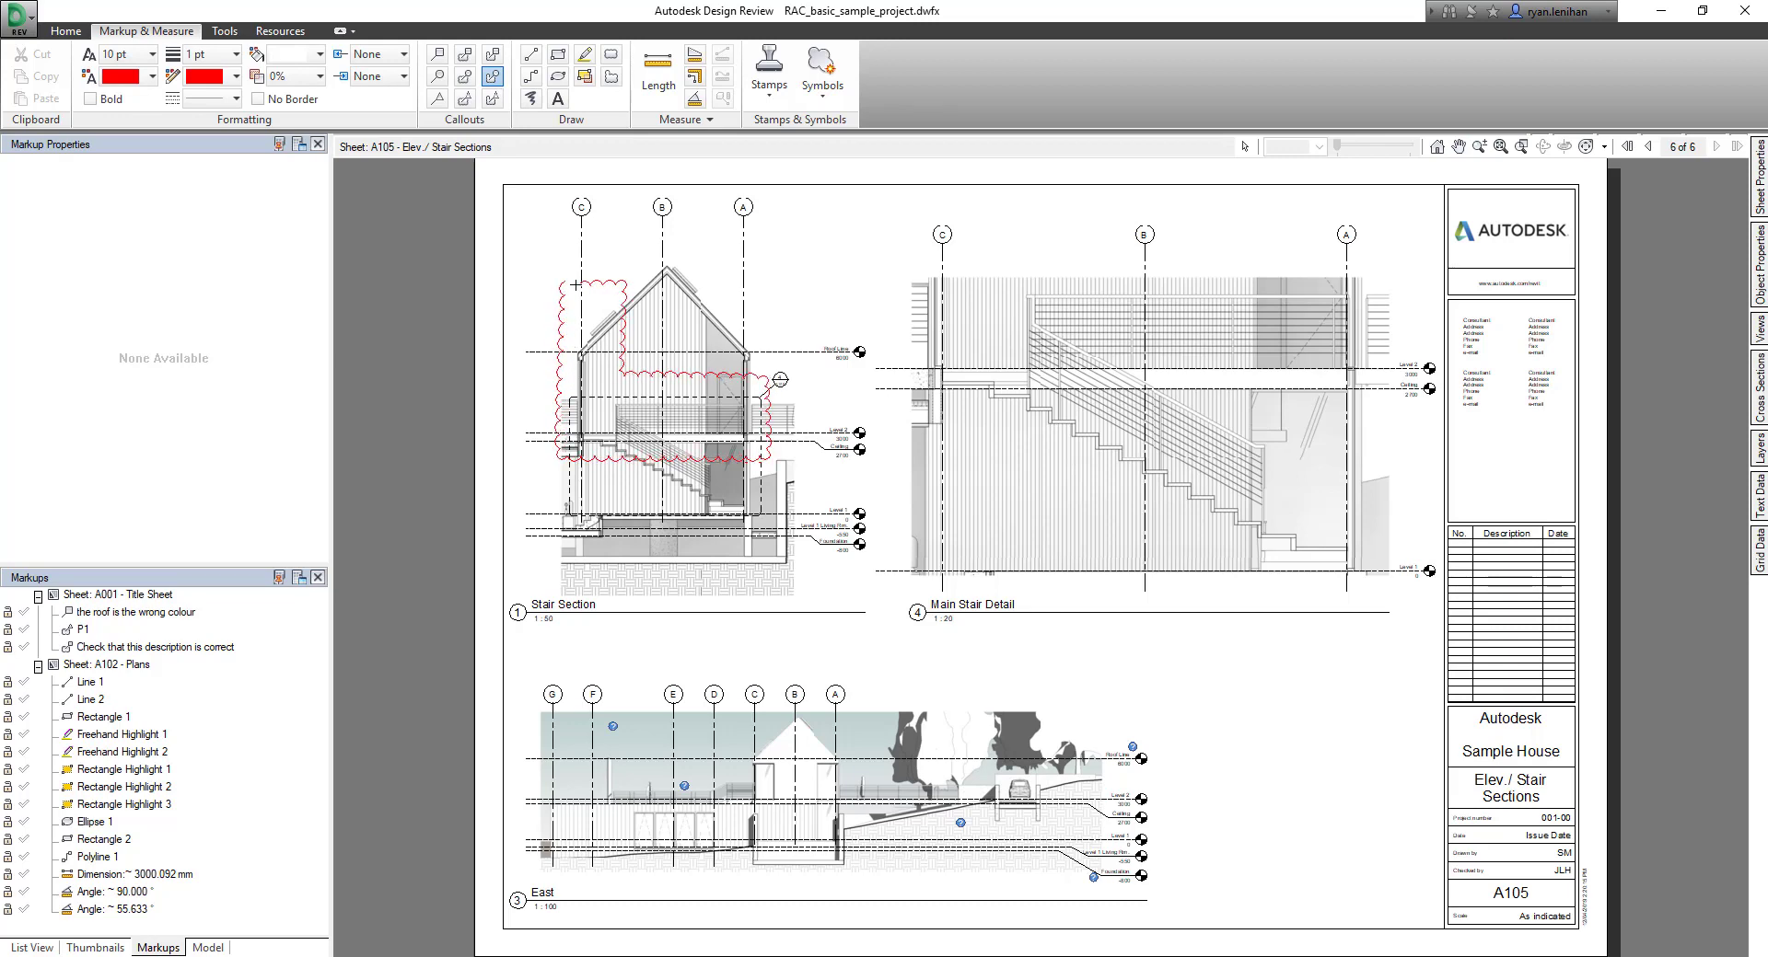
{"action": "left_click", "coordinate": [590, 221]}
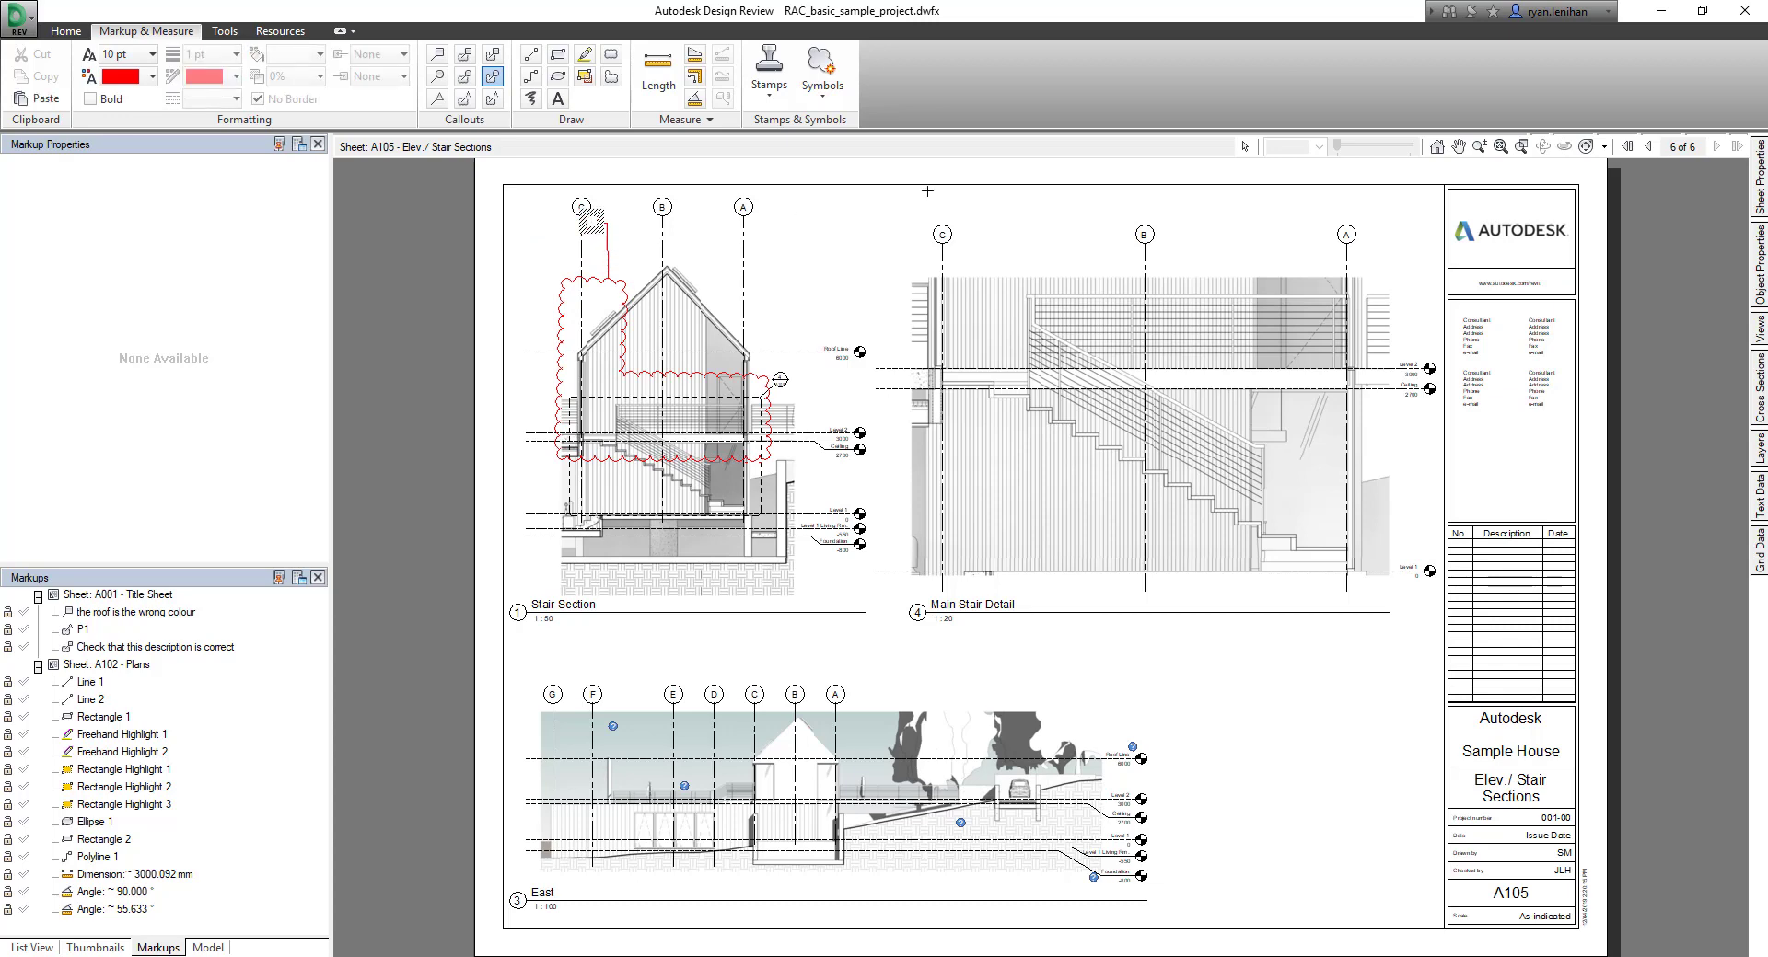
{"action": "type", "text": "chimney her"}
{"action": "left_click", "coordinate": [839, 229]}
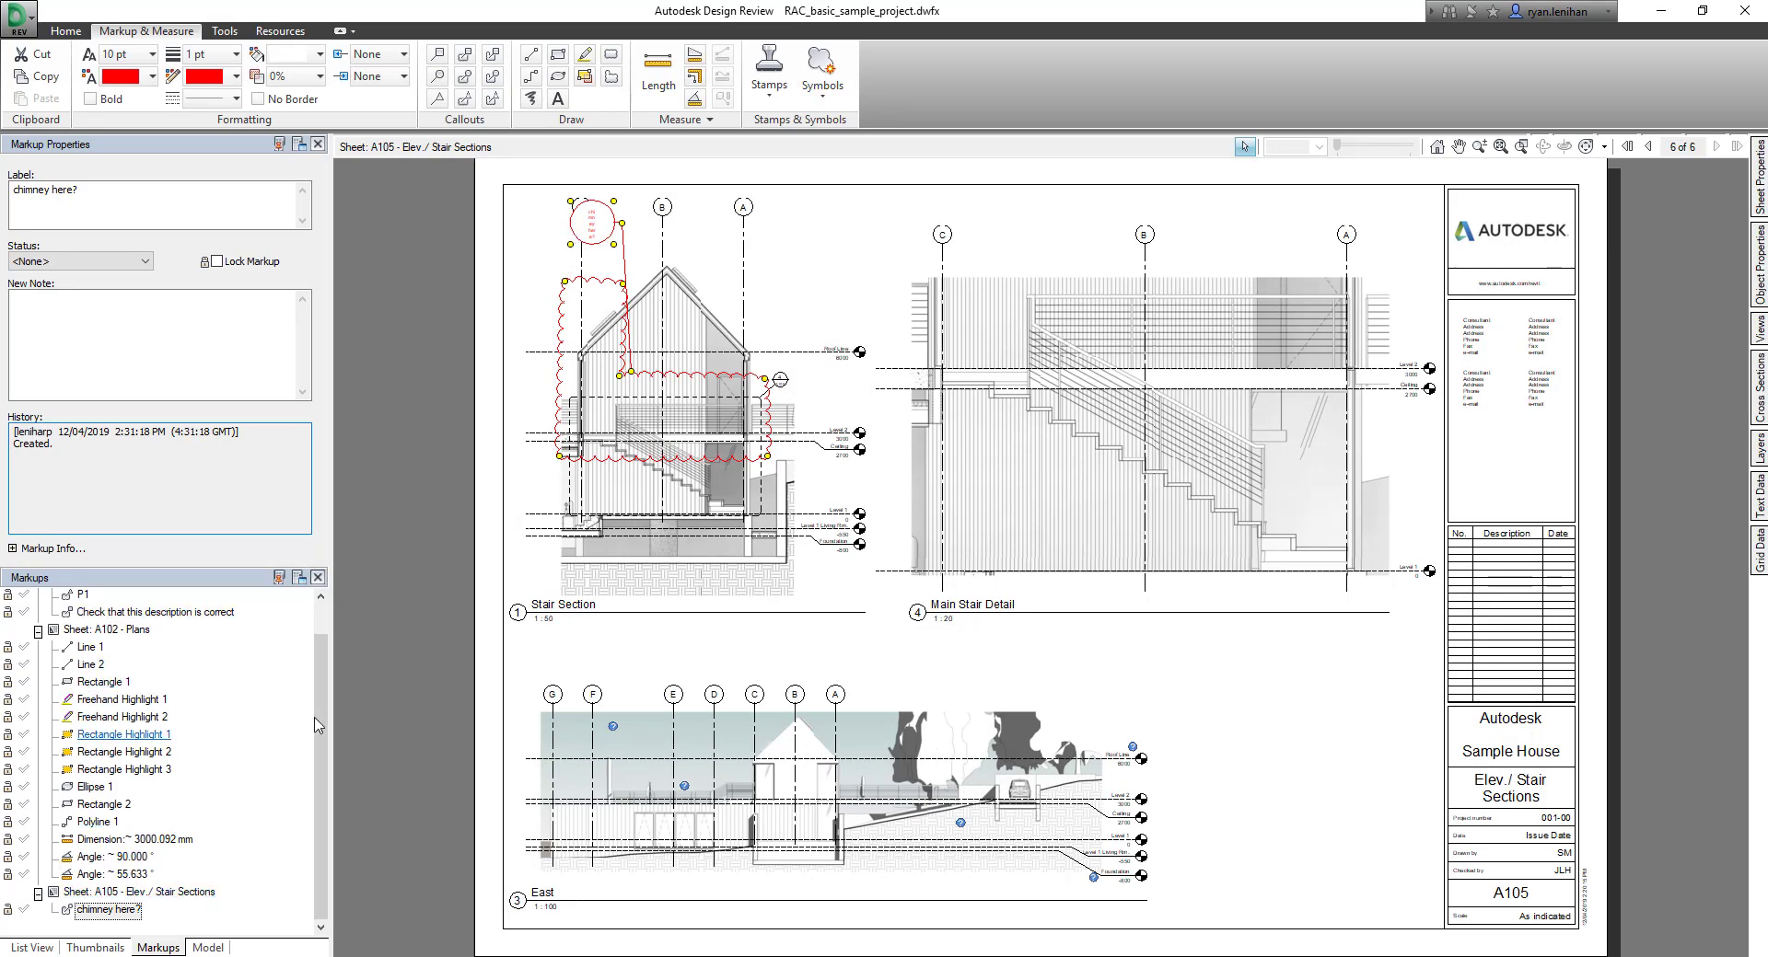
Step: Examine the list of markups grouped by sheet and inspect the line, rectangle and highlight markups on sheet A102
{"action": "scroll", "coordinate": [120, 626], "scroll_direction": "up", "scroll_amount": 1}
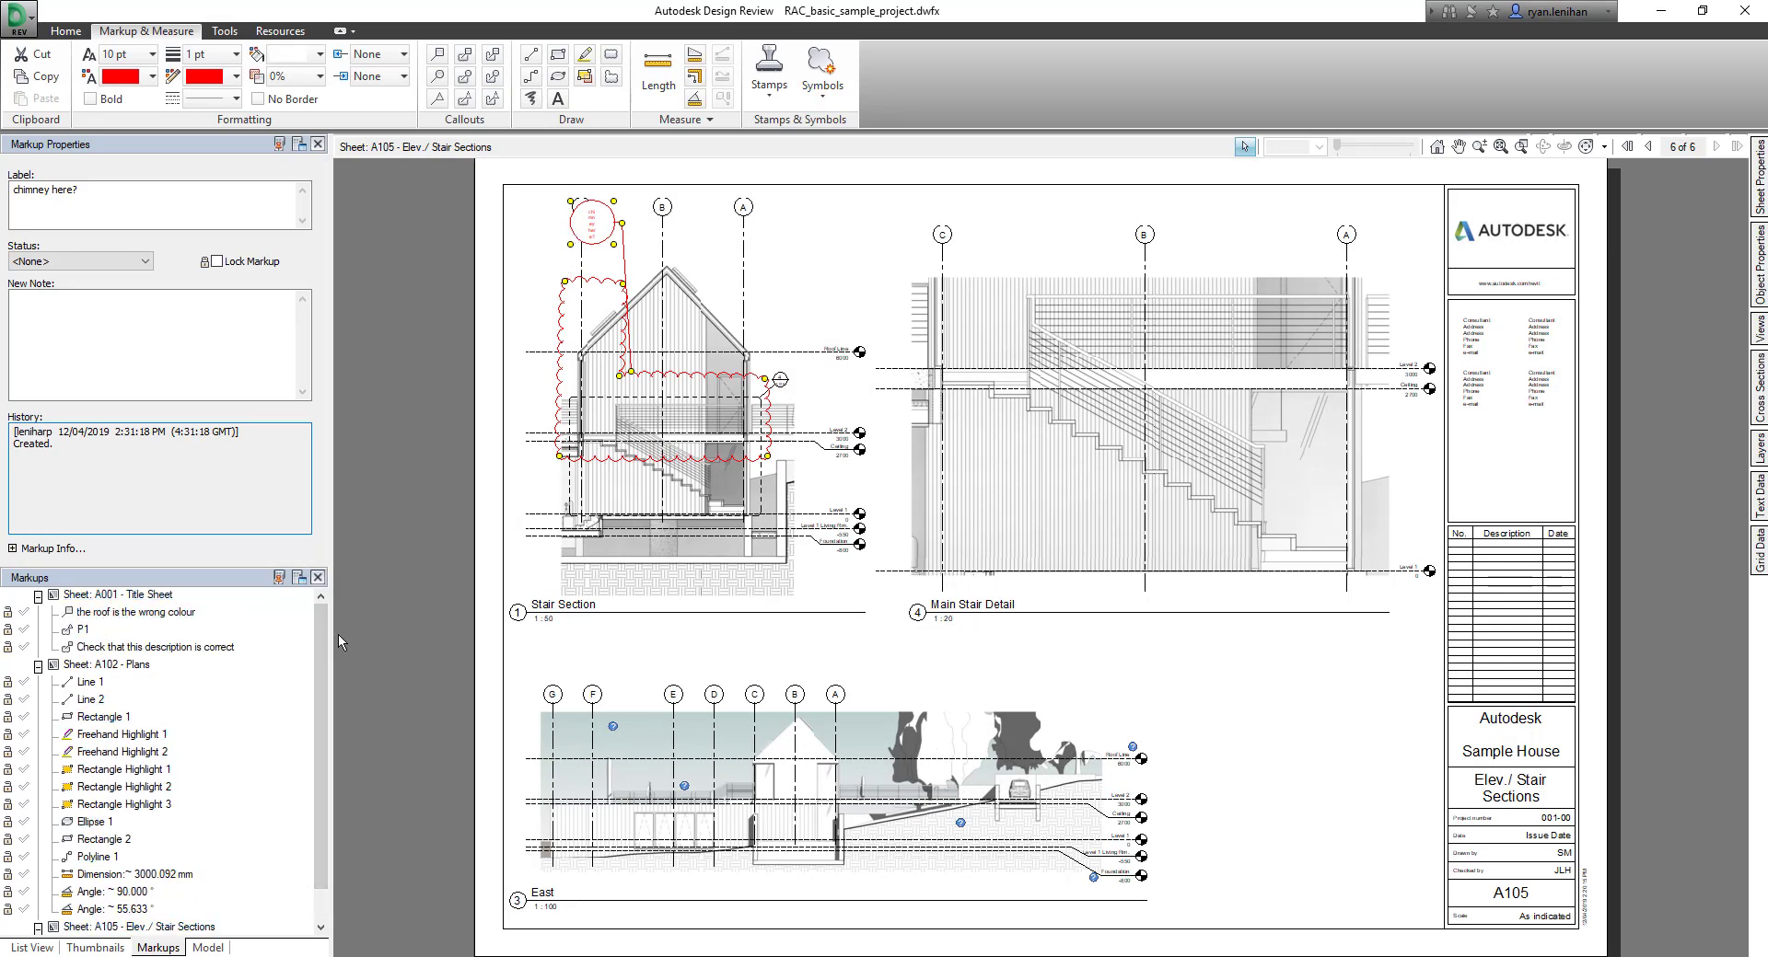
{"action": "scroll", "coordinate": [281, 737], "scroll_direction": "down", "scroll_amount": 1}
{"action": "left_click", "coordinate": [38, 632]}
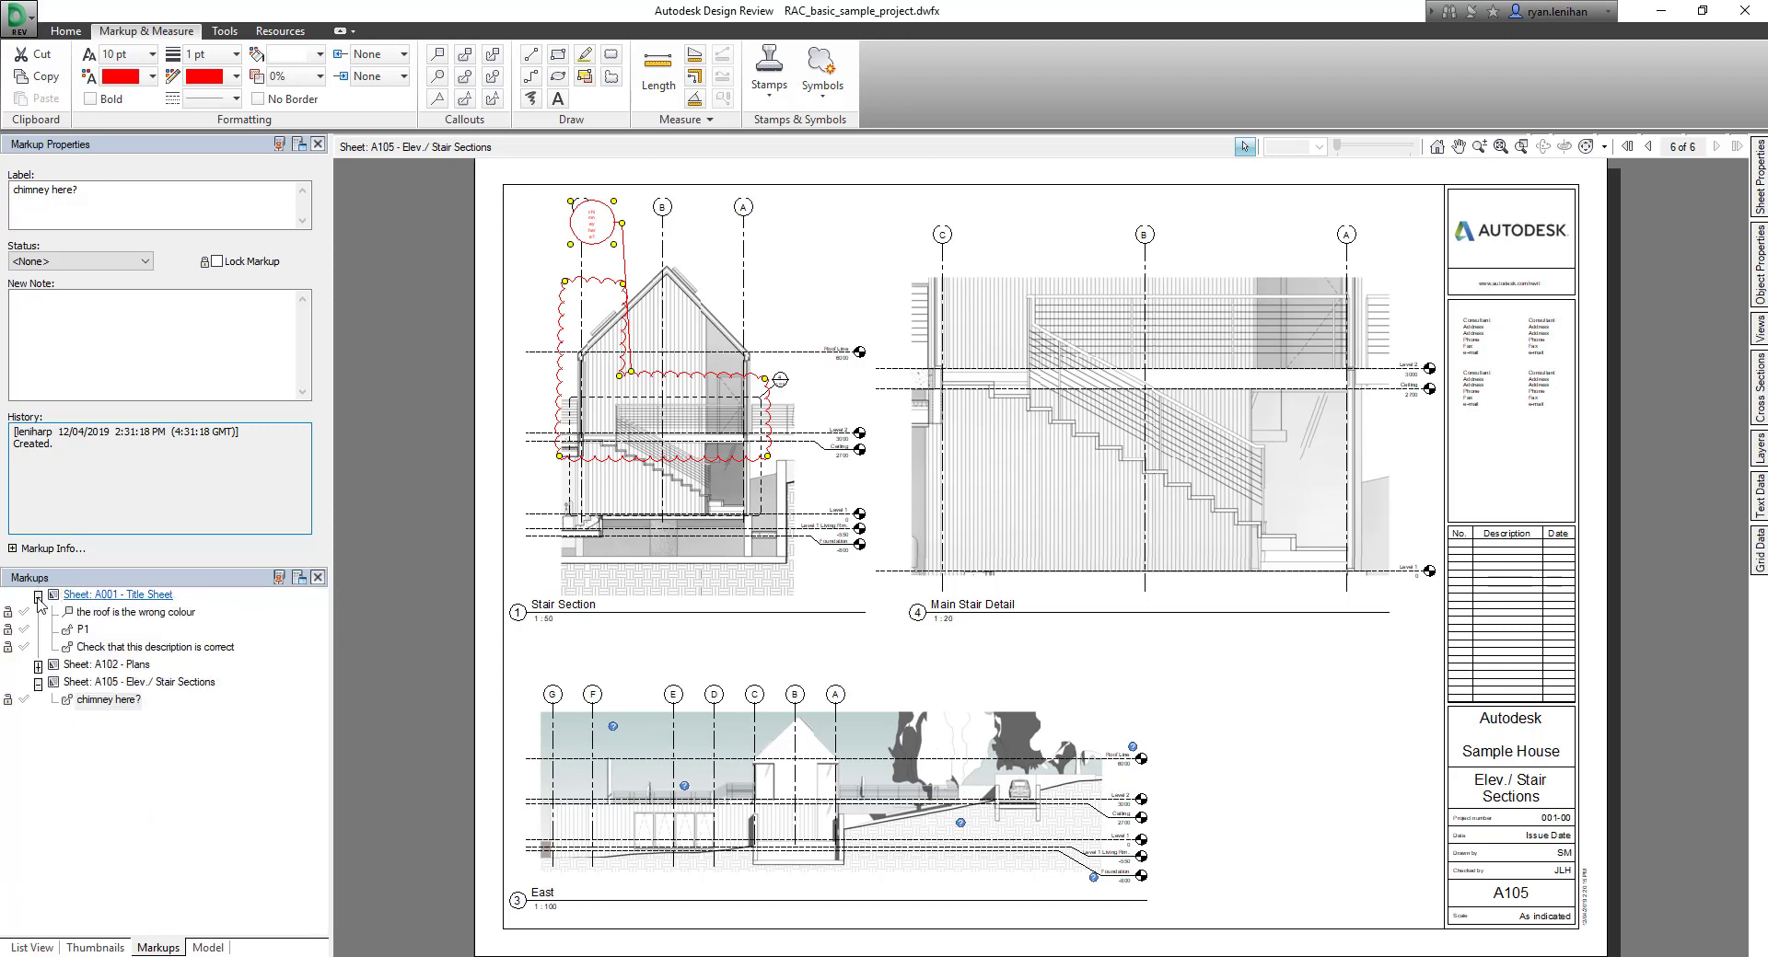
{"action": "left_click", "coordinate": [38, 683]}
{"action": "left_click", "coordinate": [38, 665]}
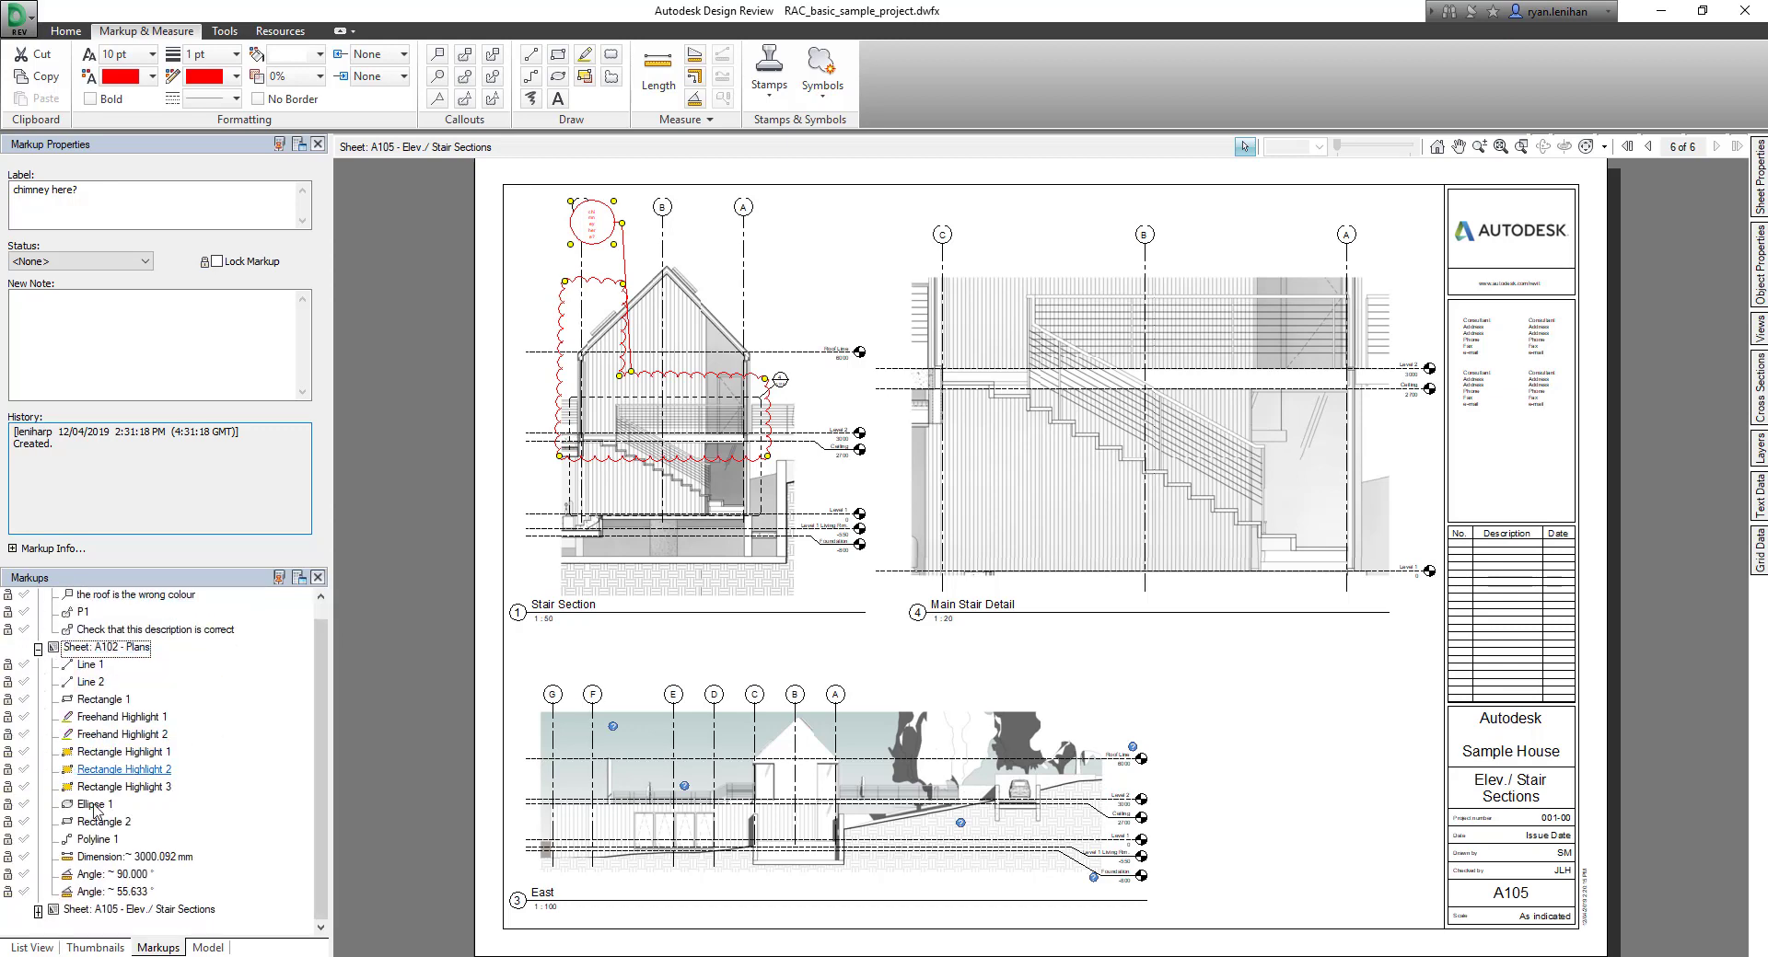
{"action": "left_click", "coordinate": [108, 666]}
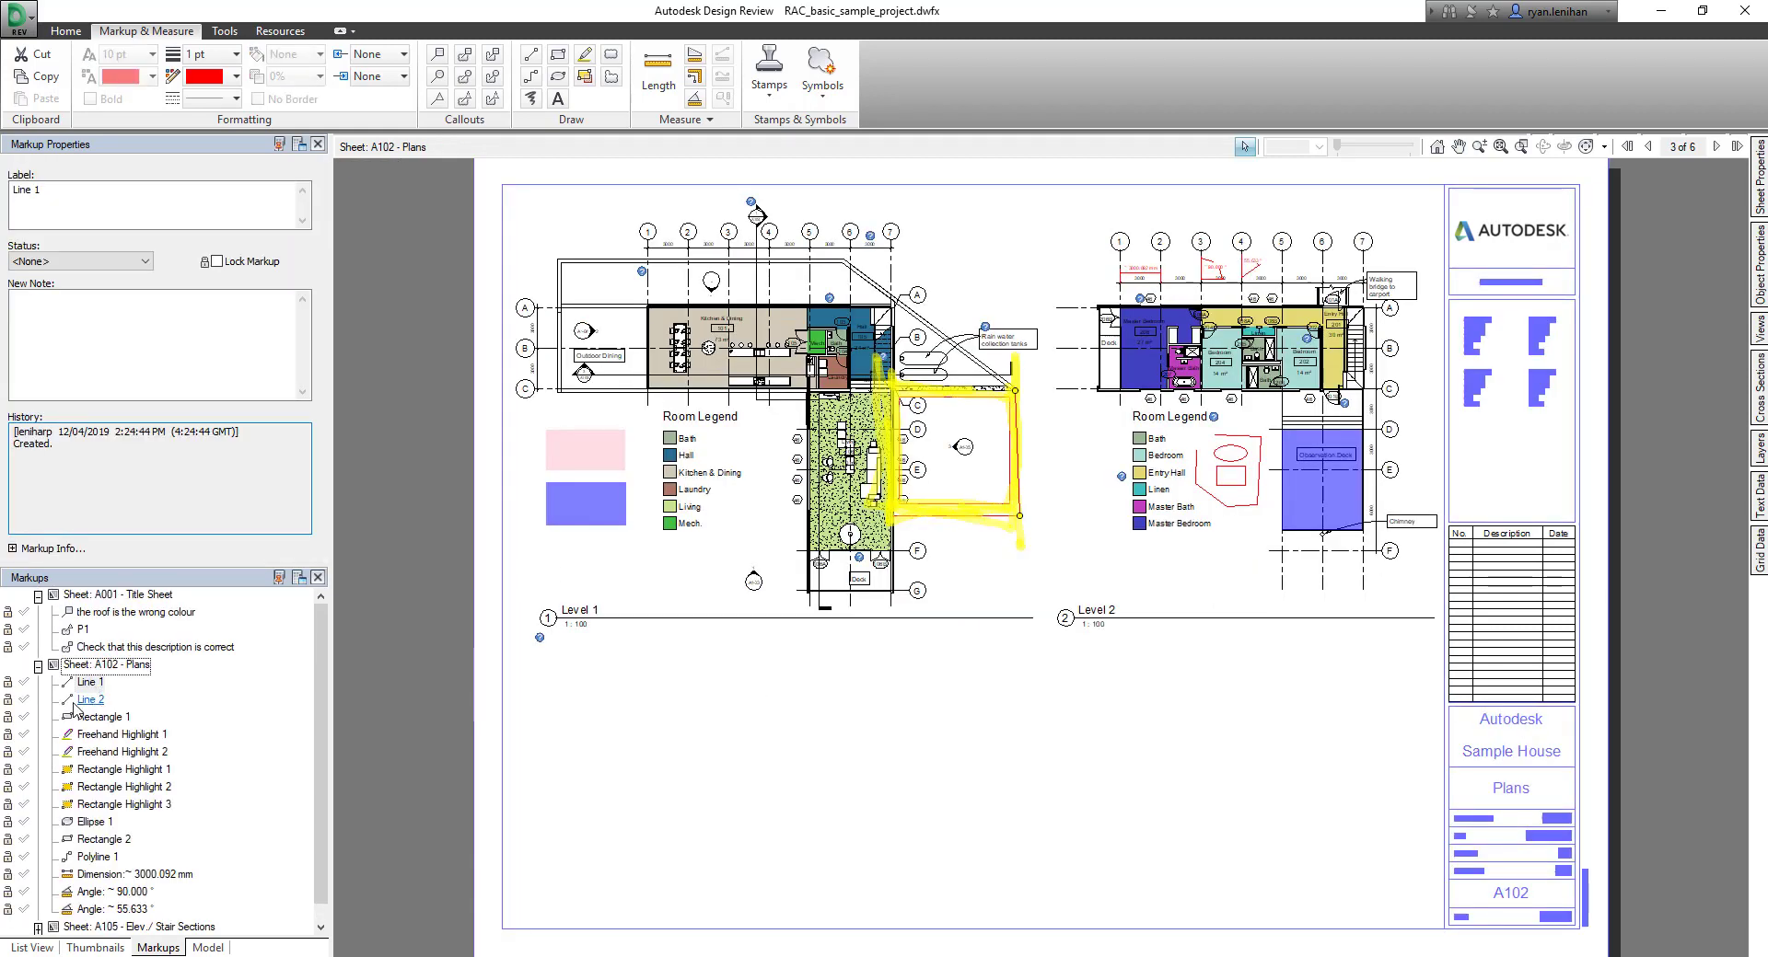
{"action": "left_click", "coordinate": [95, 718]}
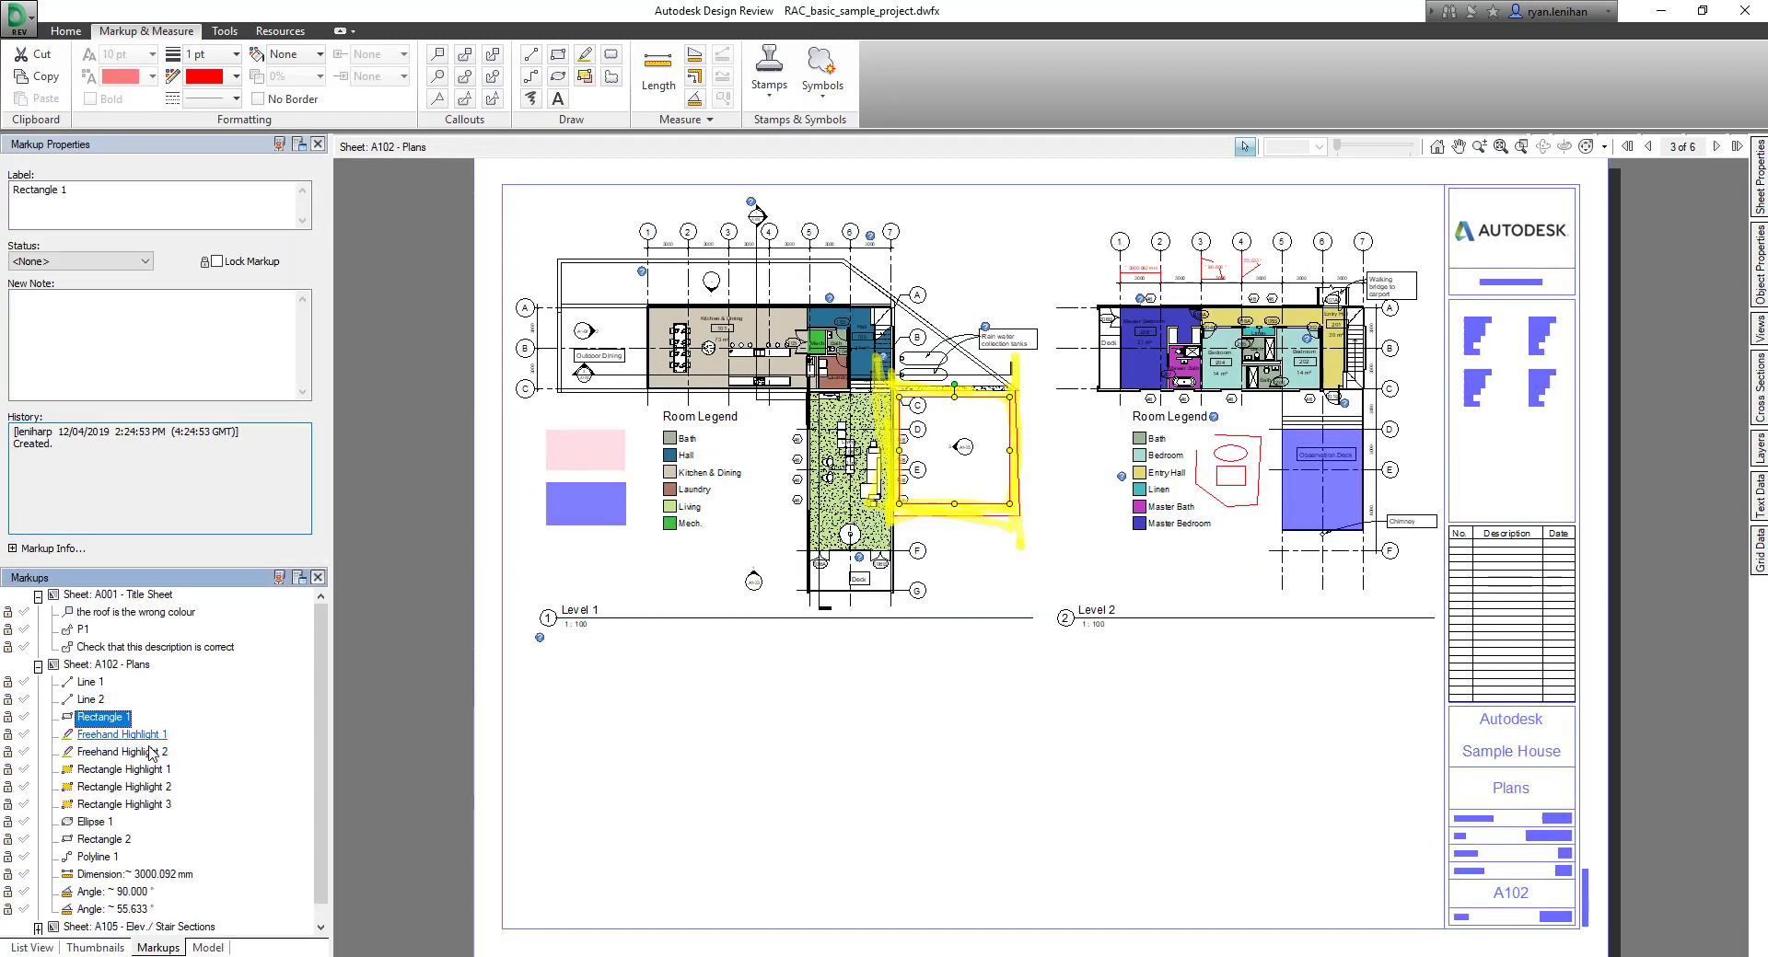
{"action": "left_click", "coordinate": [152, 752]}
{"action": "left_click", "coordinate": [120, 787]}
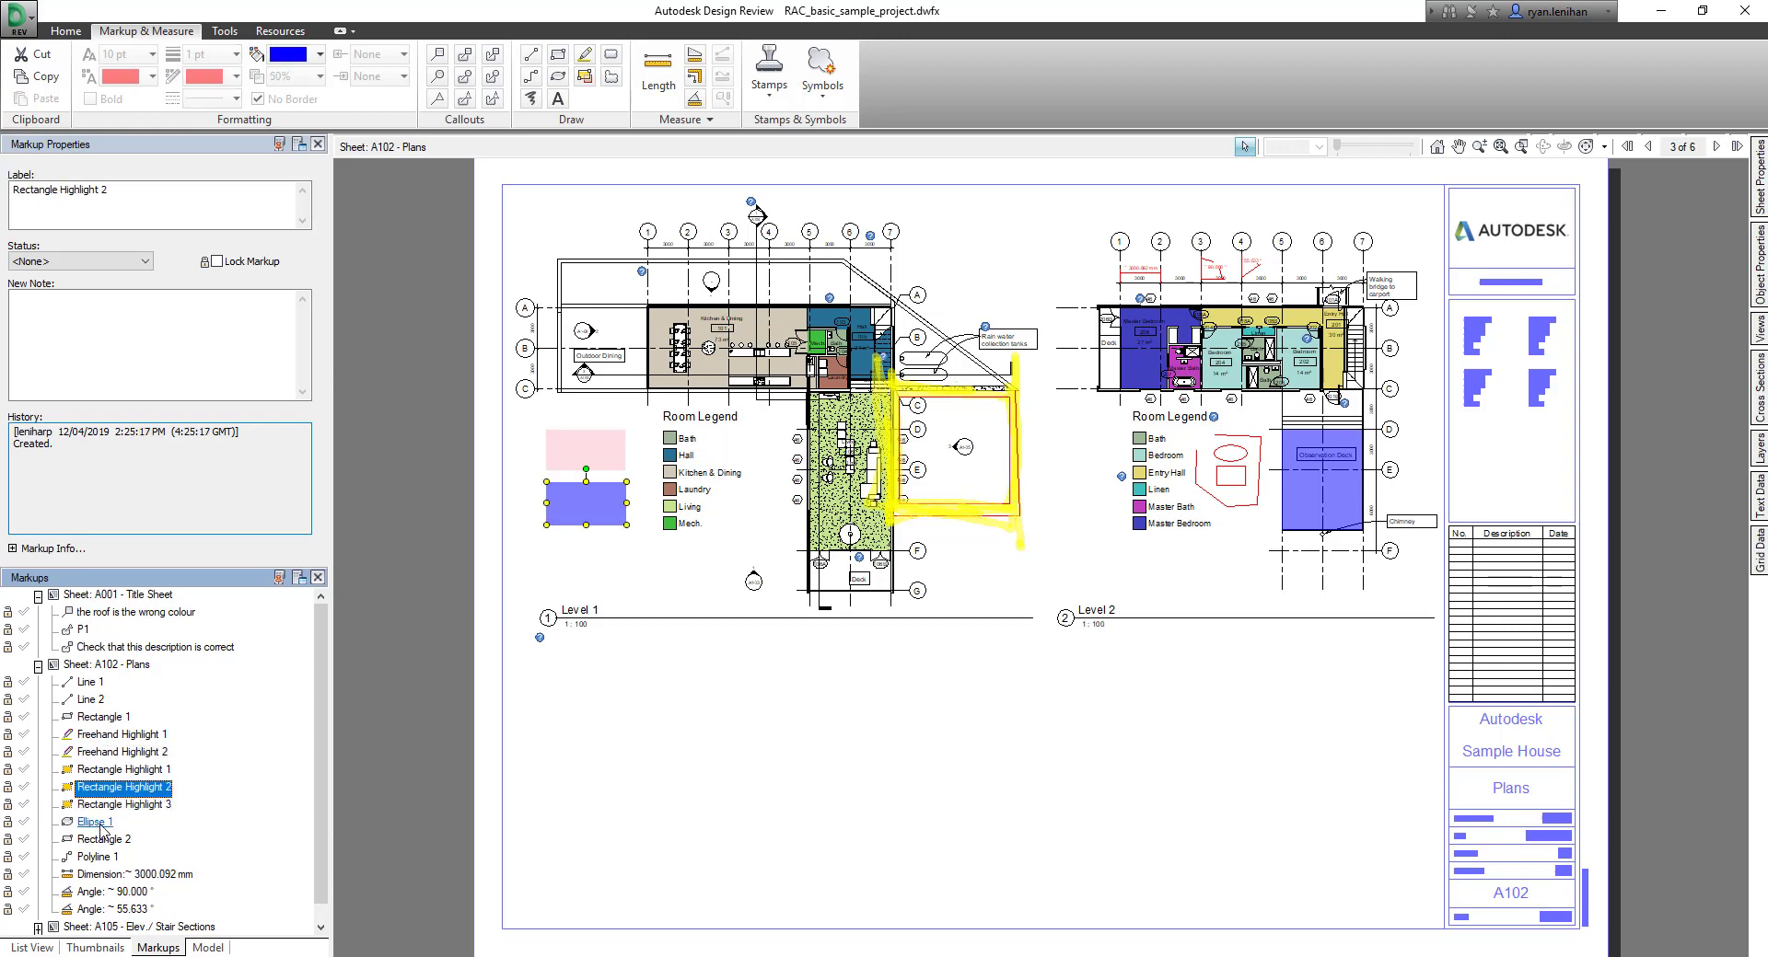
{"action": "left_click", "coordinate": [129, 735]}
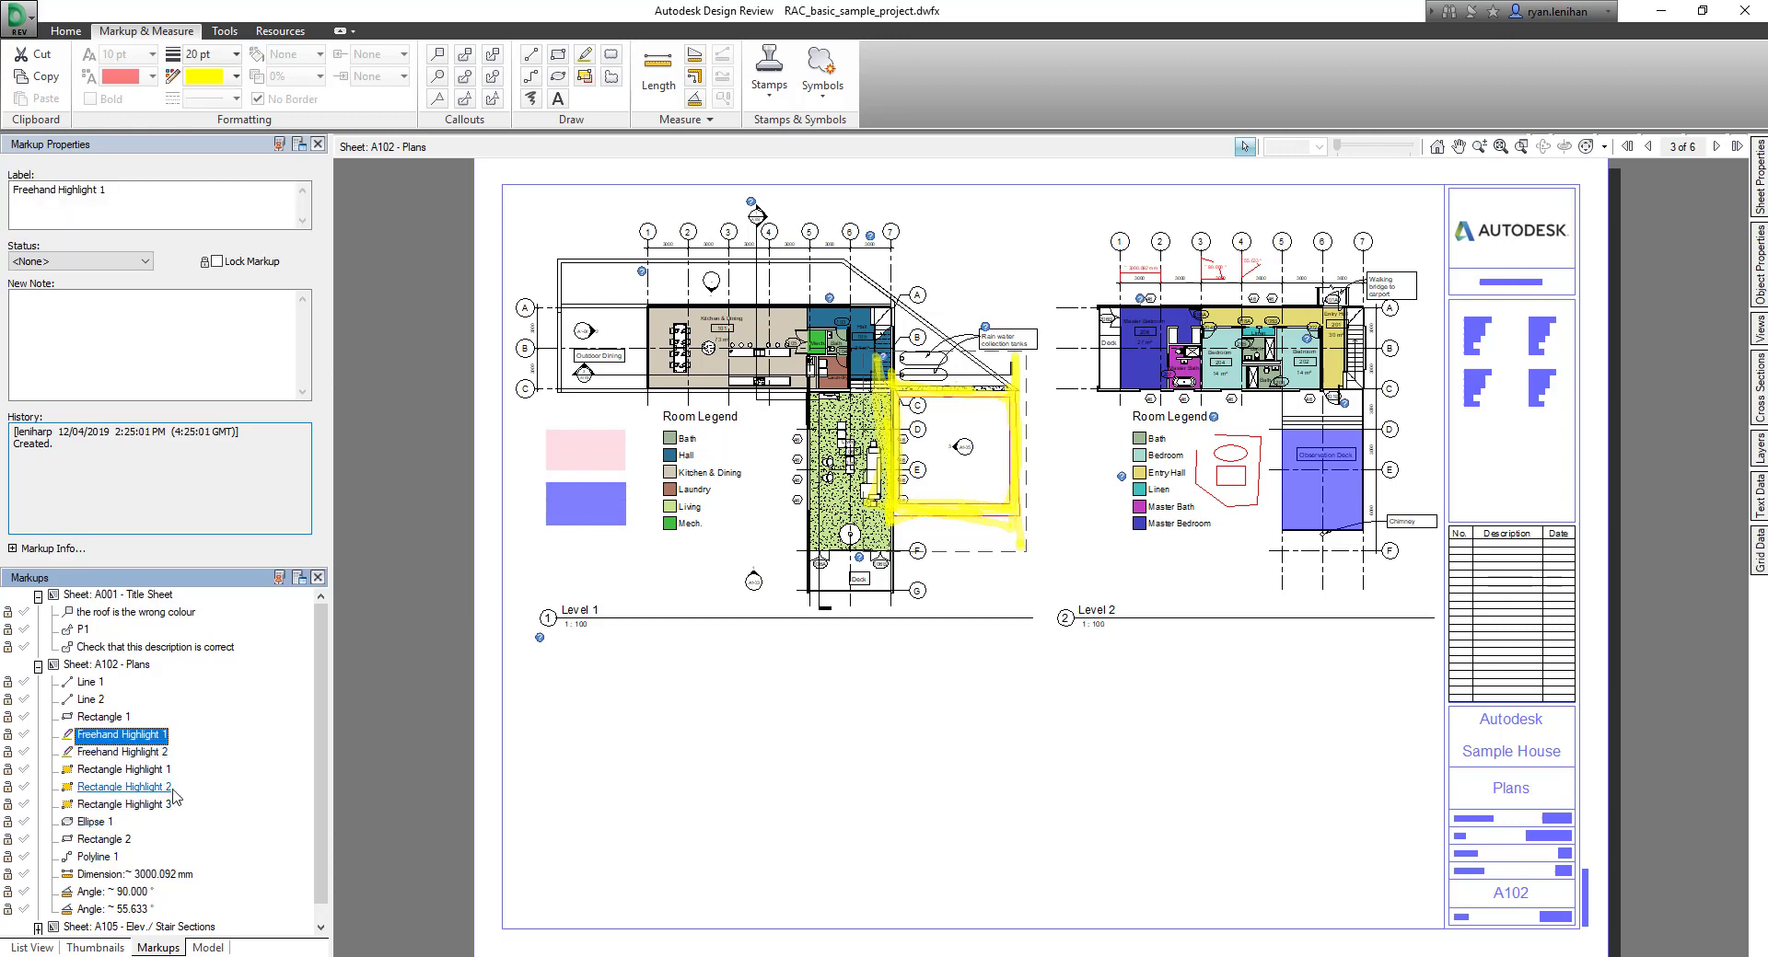
Step: Relabel the Rectangle 1 markup on sheet A102 as "pleaes drop in a new room roughly to these dimensions"
{"action": "left_click", "coordinate": [112, 719]}
{"action": "left_click", "coordinate": [125, 341]}
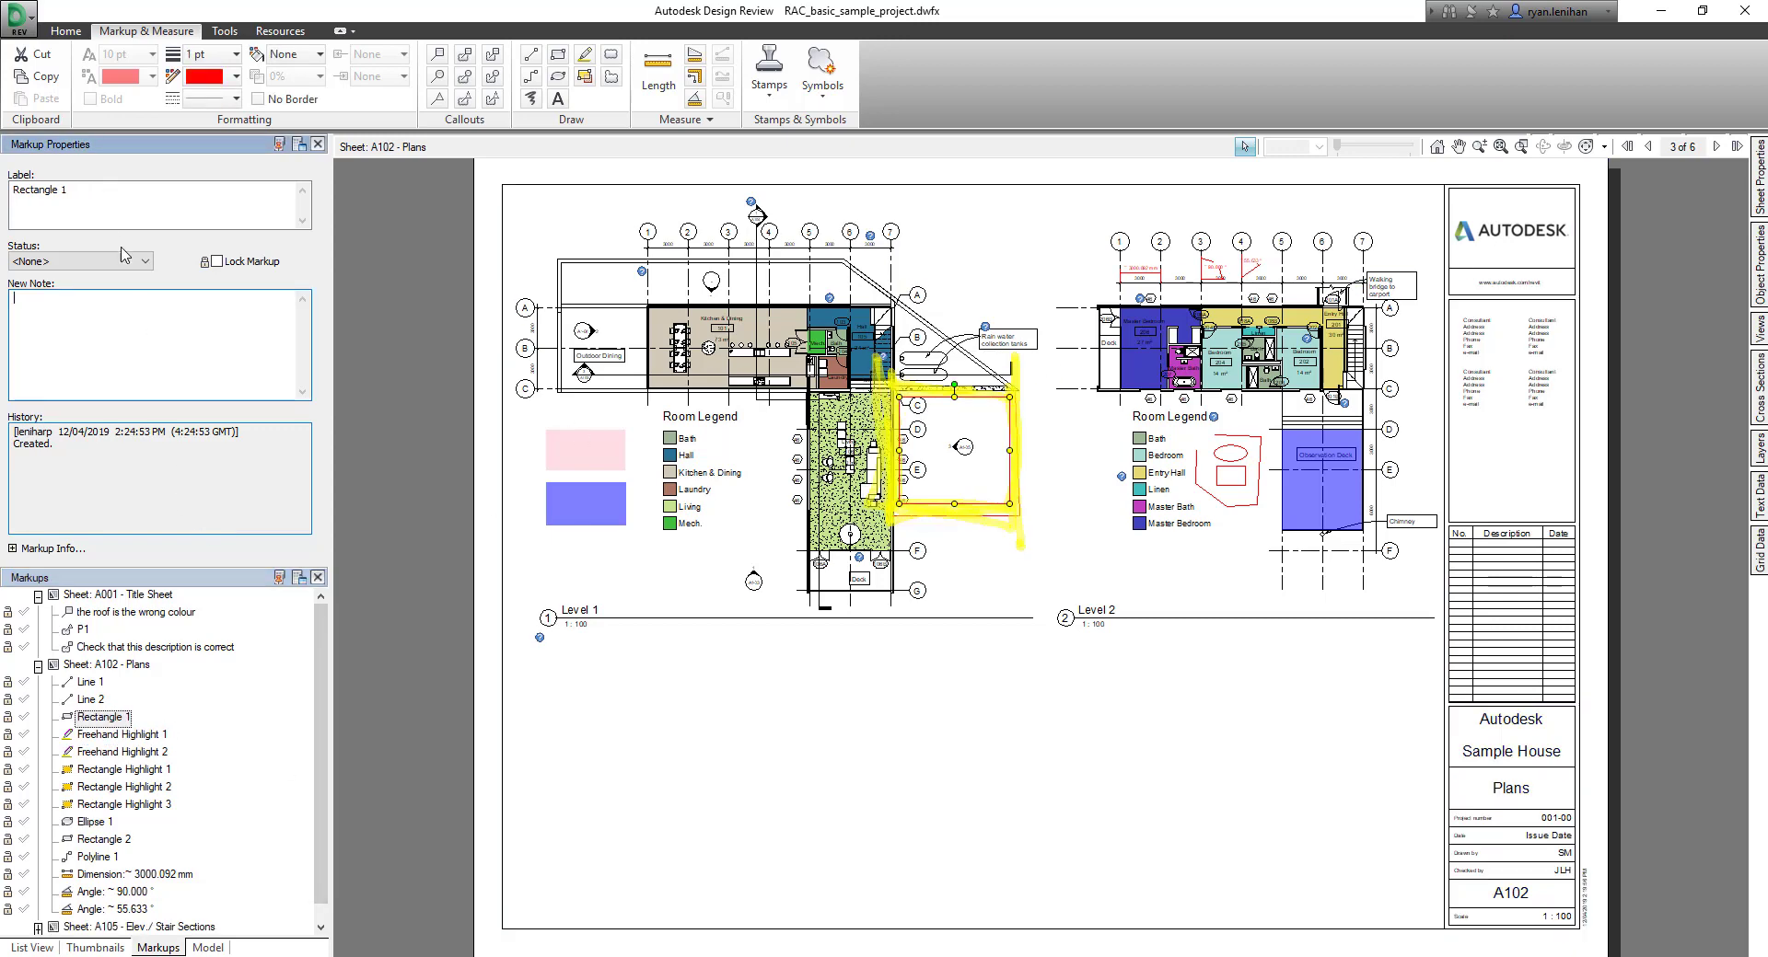
{"action": "left_click", "coordinate": [110, 207]}
{"action": "key", "text": "ctrl+a"}
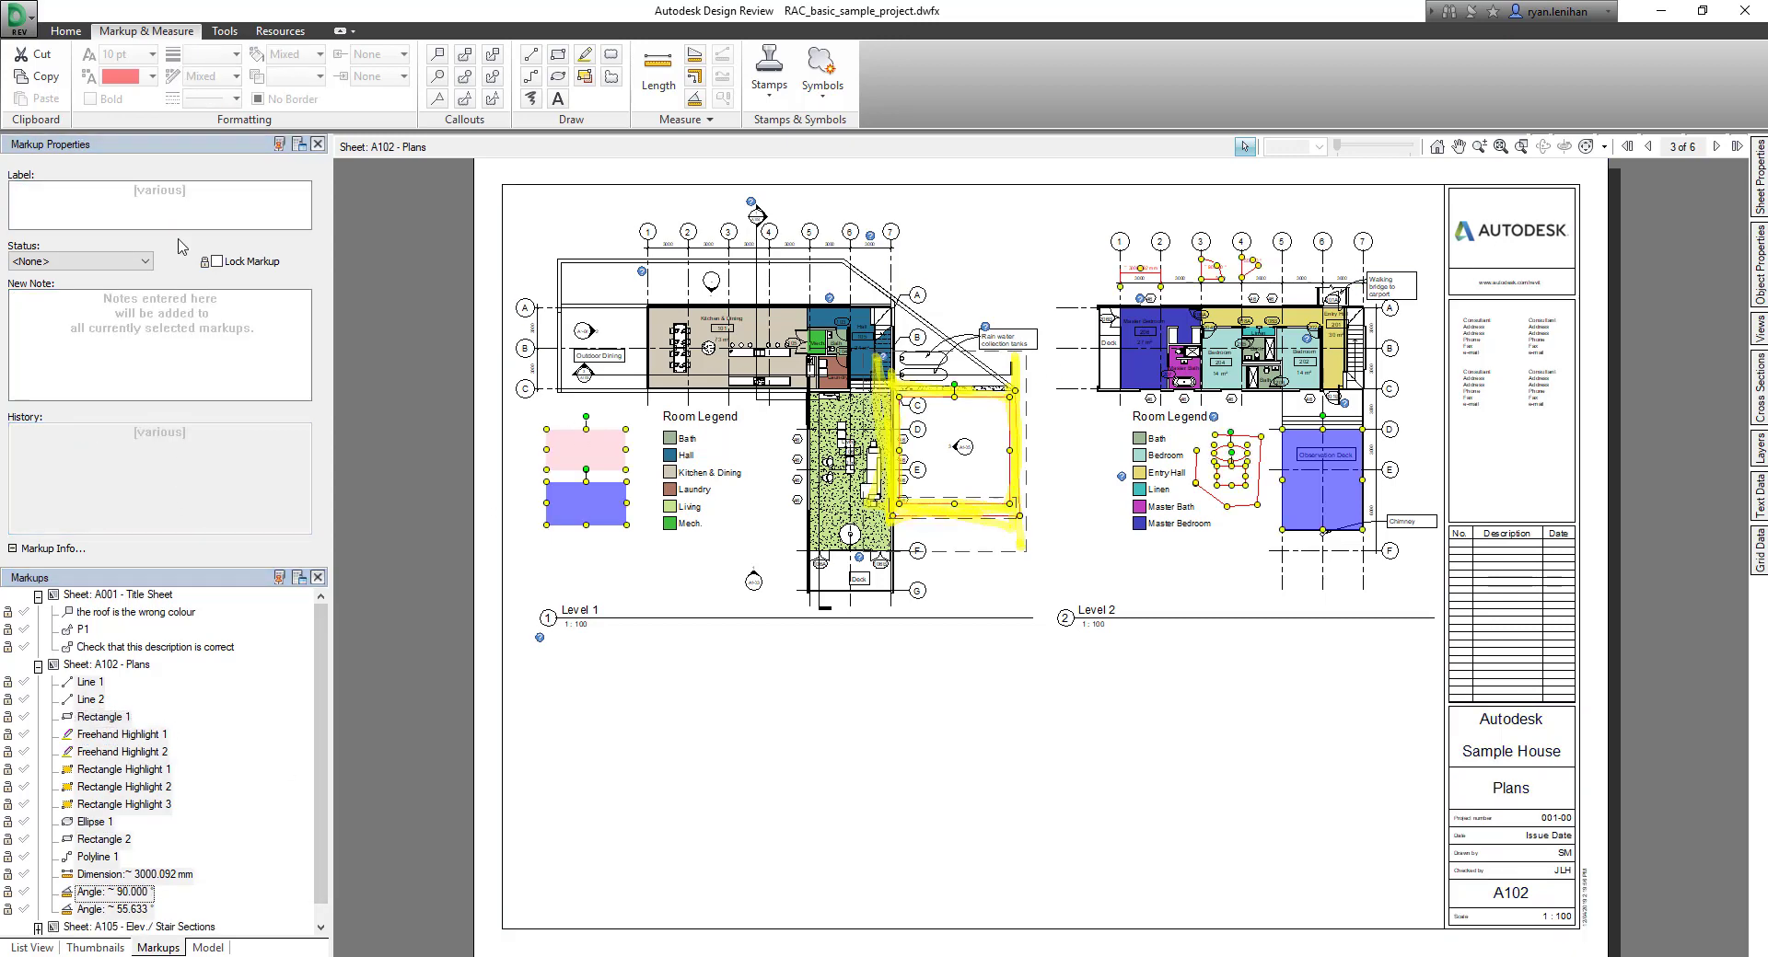
{"action": "left_click", "coordinate": [112, 719]}
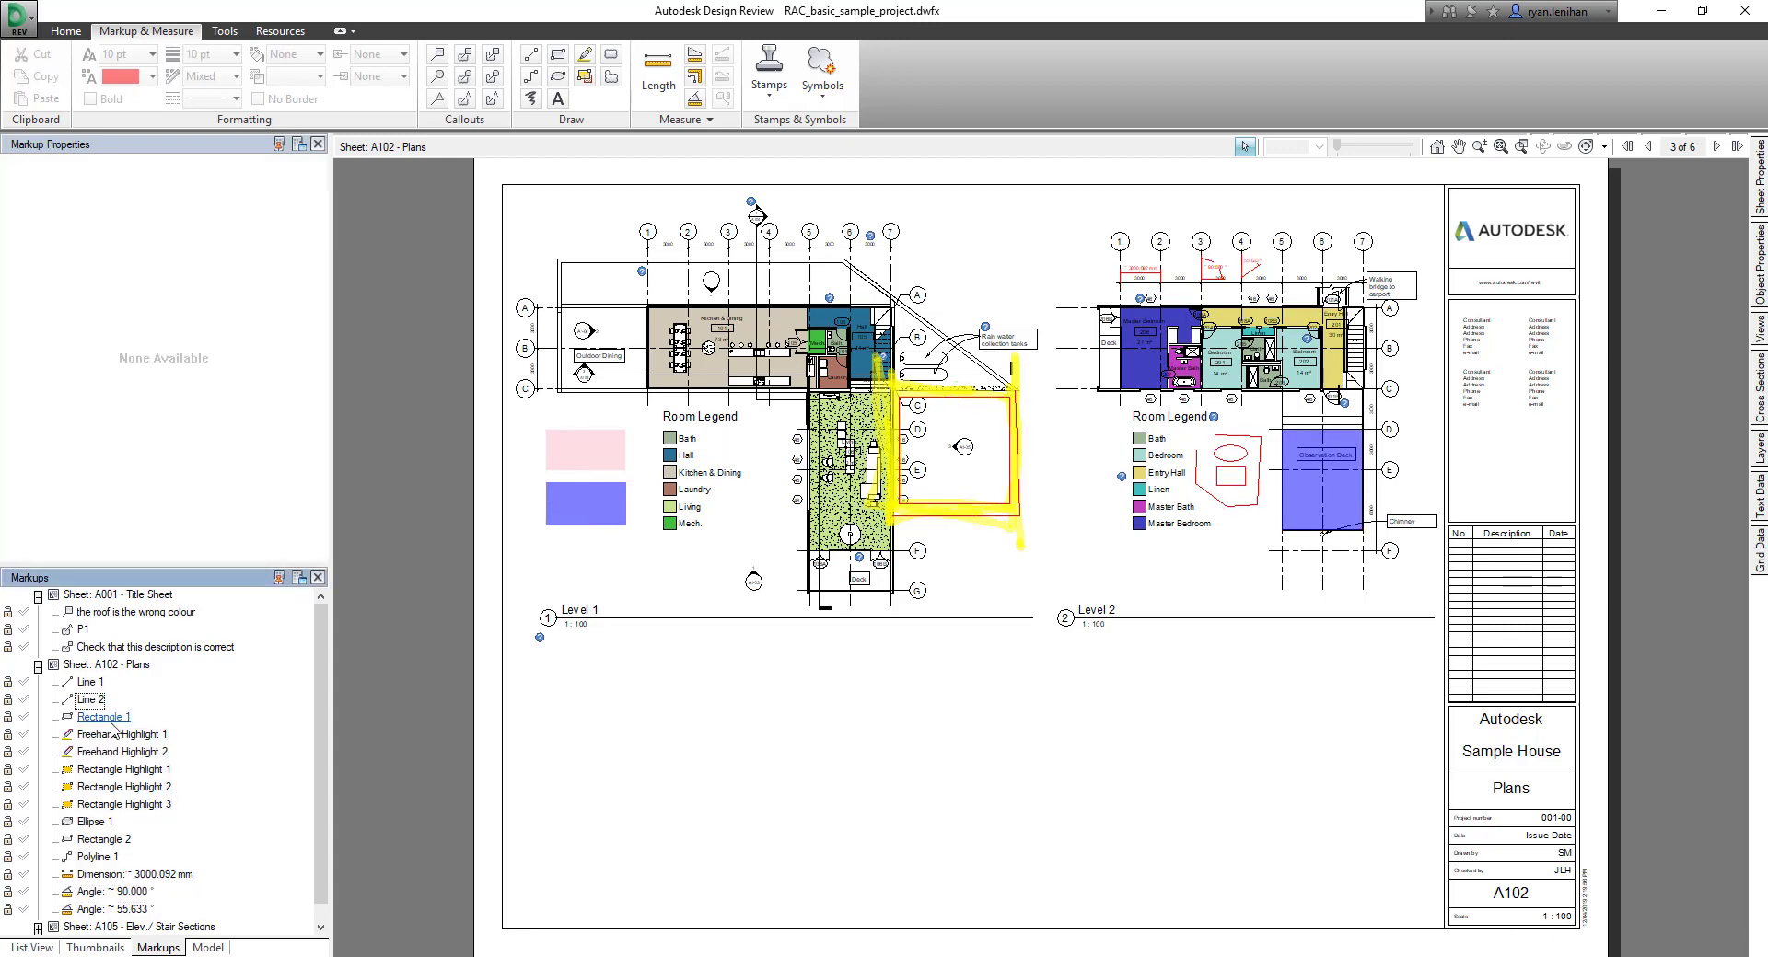
{"action": "left_click", "coordinate": [112, 195]}
{"action": "left_click_drag", "start_coordinate": [112, 194], "coordinate": [11, 197]}
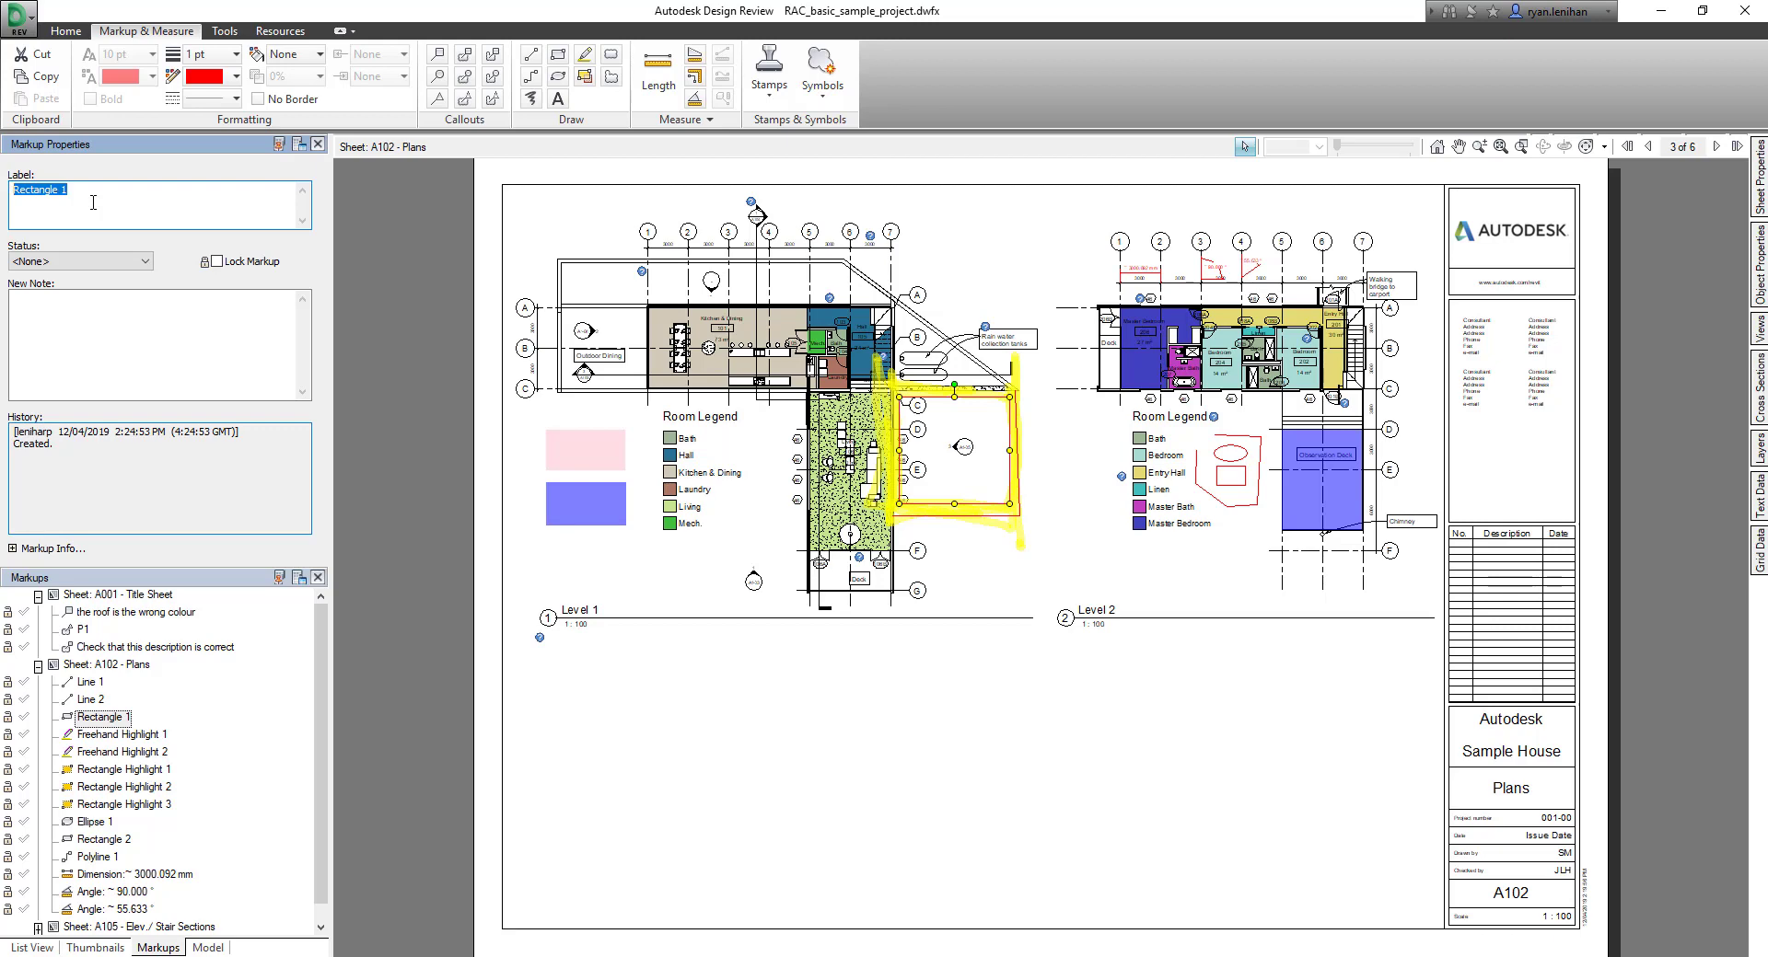
{"action": "type", "text": "pleaes drop in a new room roughly to these dimensions"}
{"action": "left_click", "coordinate": [79, 296]}
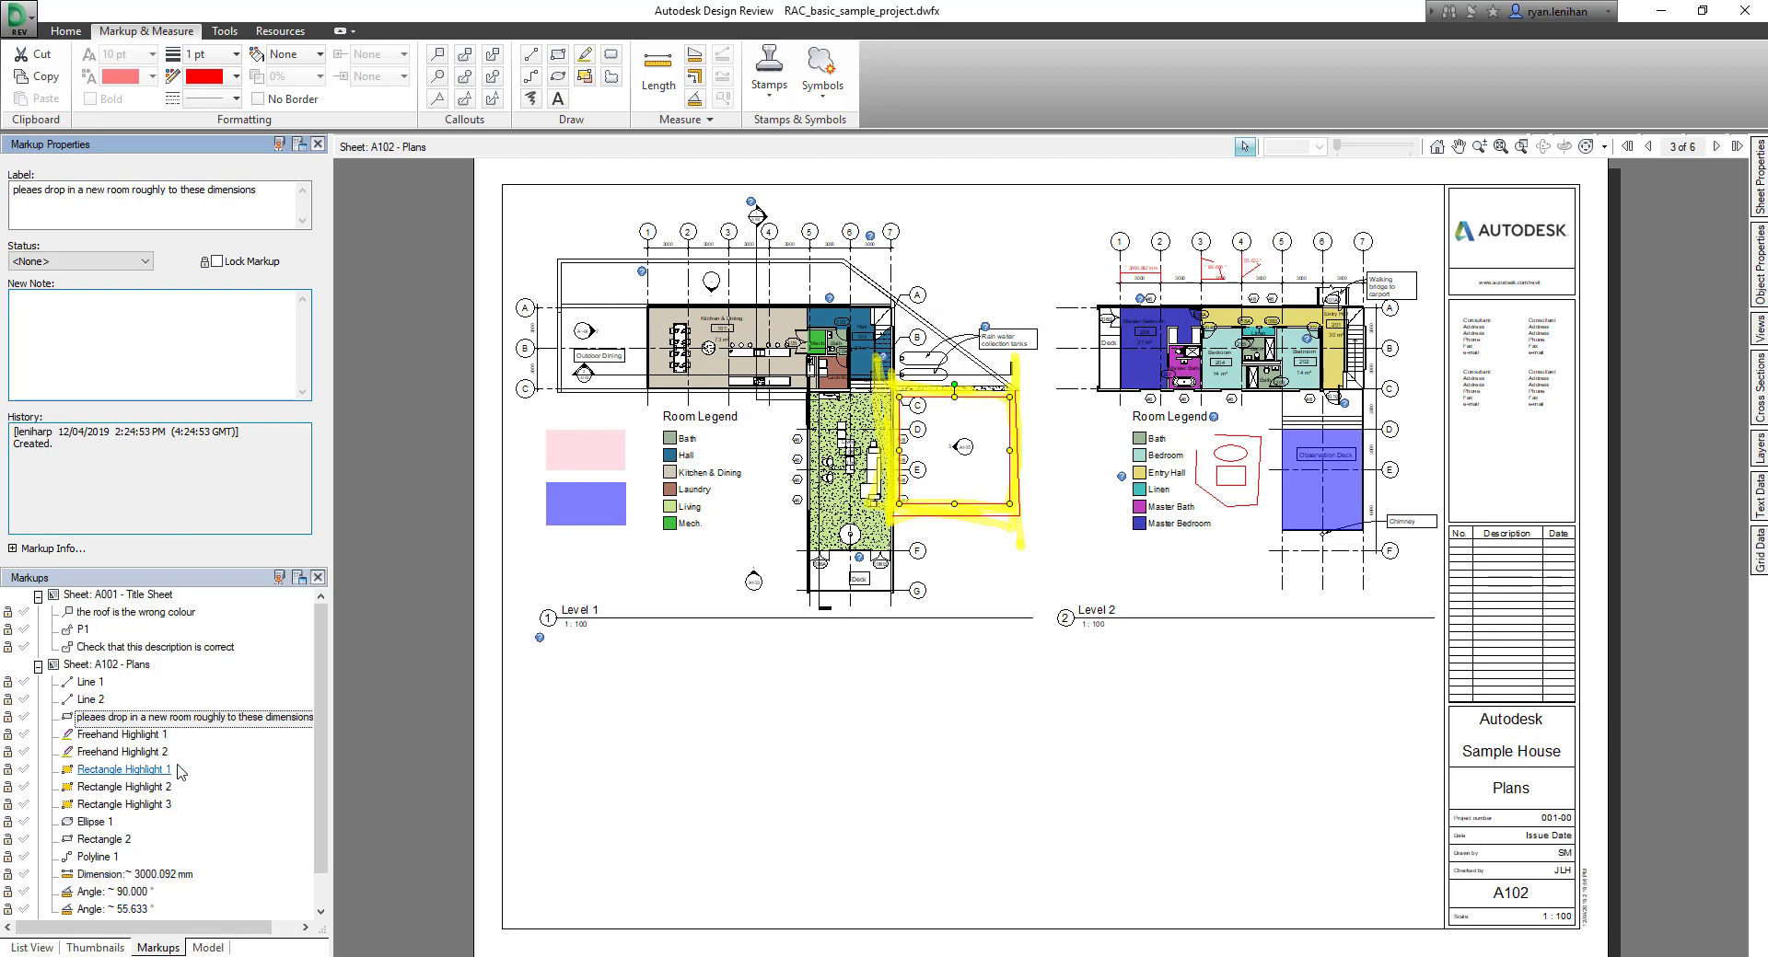
{"action": "left_click", "coordinate": [907, 743]}
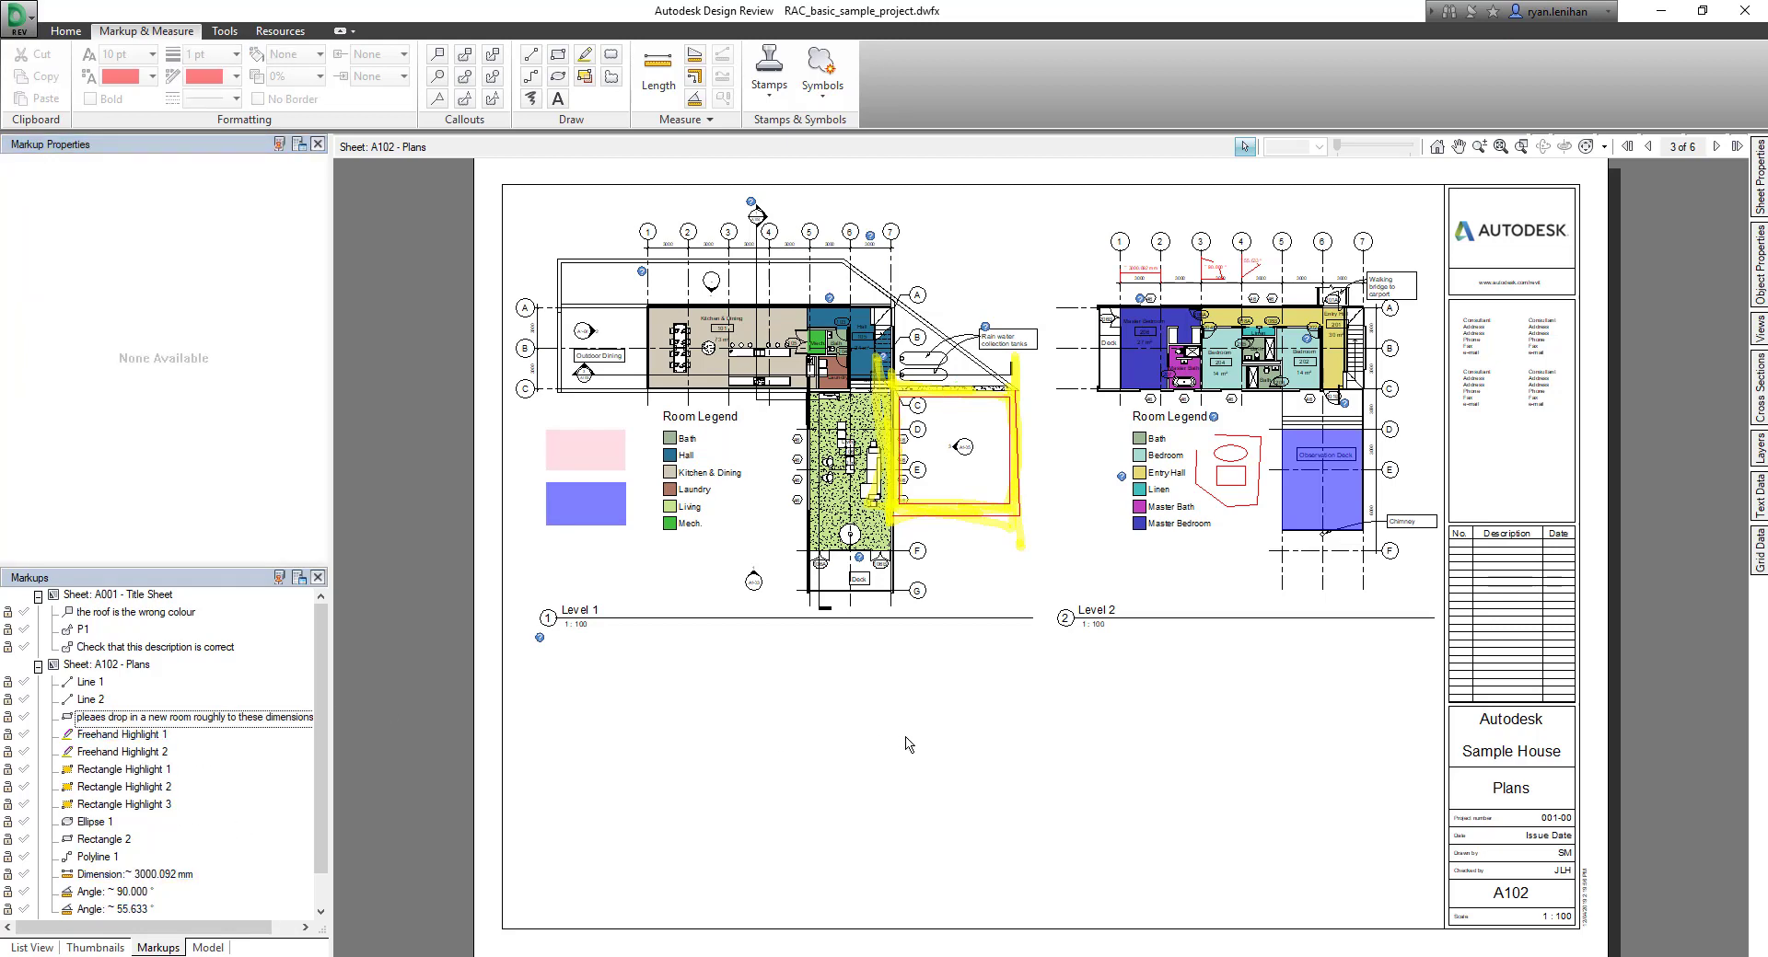
Step: Save the marked-up document as RAC_basic_sample_project_RL.dwfx in the 06_design review demo folder
{"action": "left_click", "coordinate": [15, 13]}
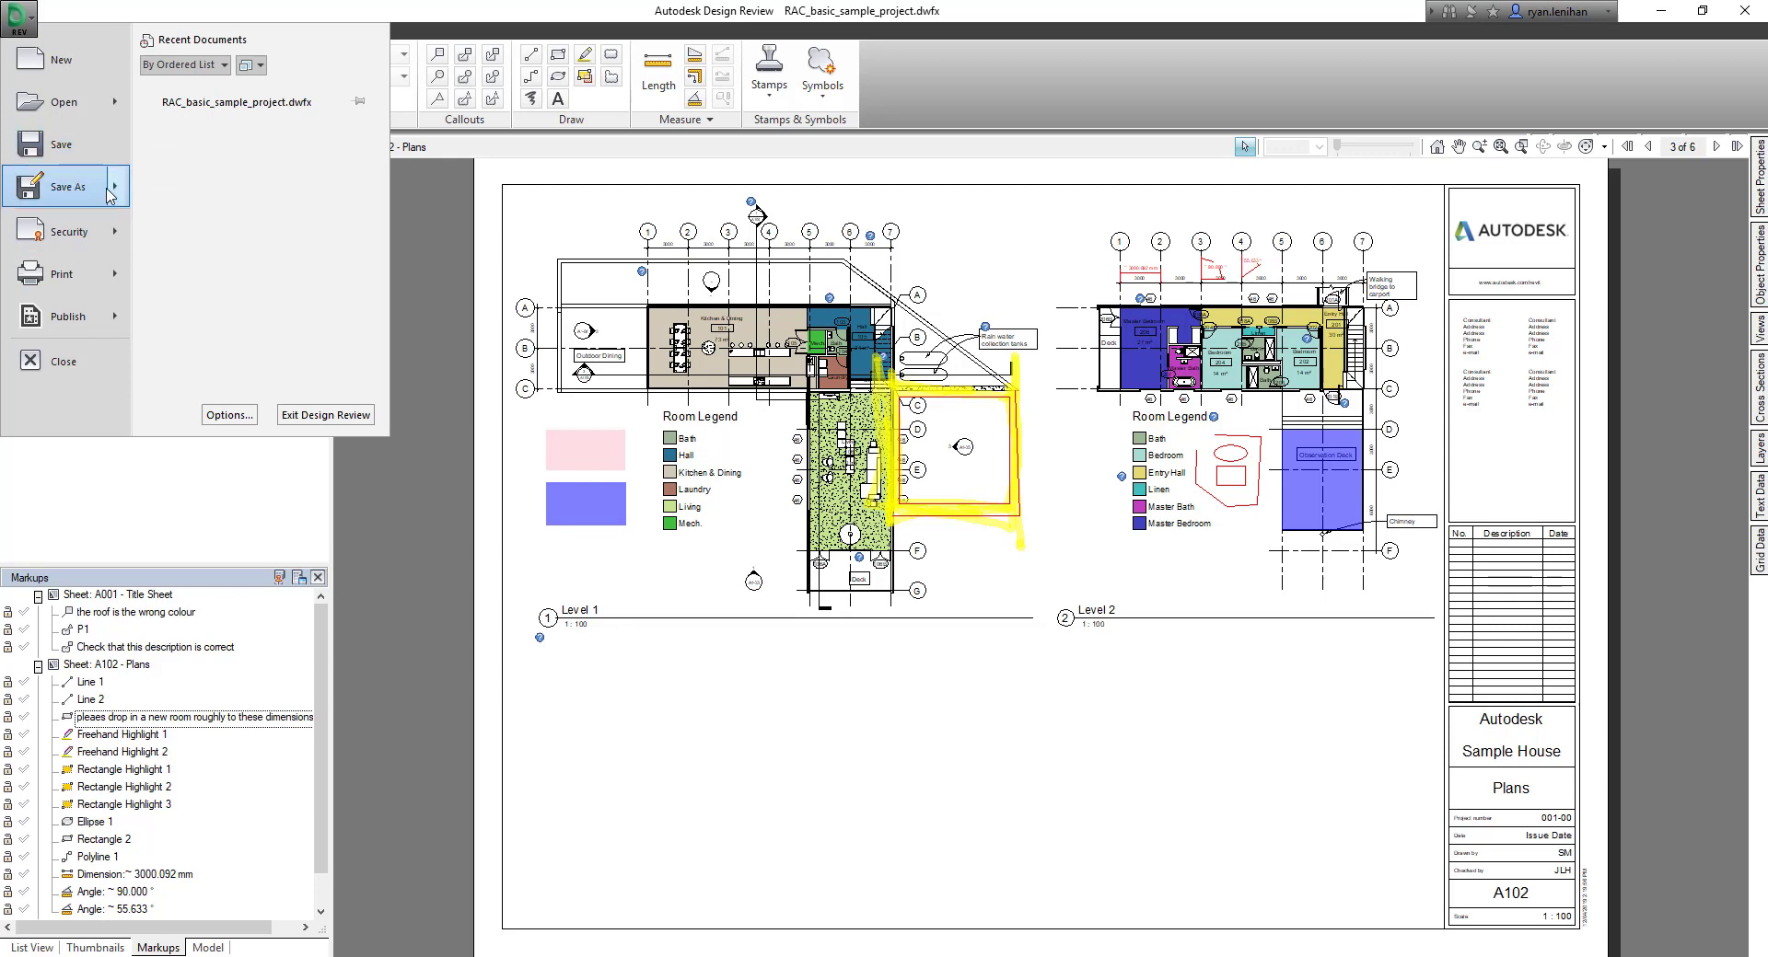
{"action": "left_click", "coordinate": [109, 192]}
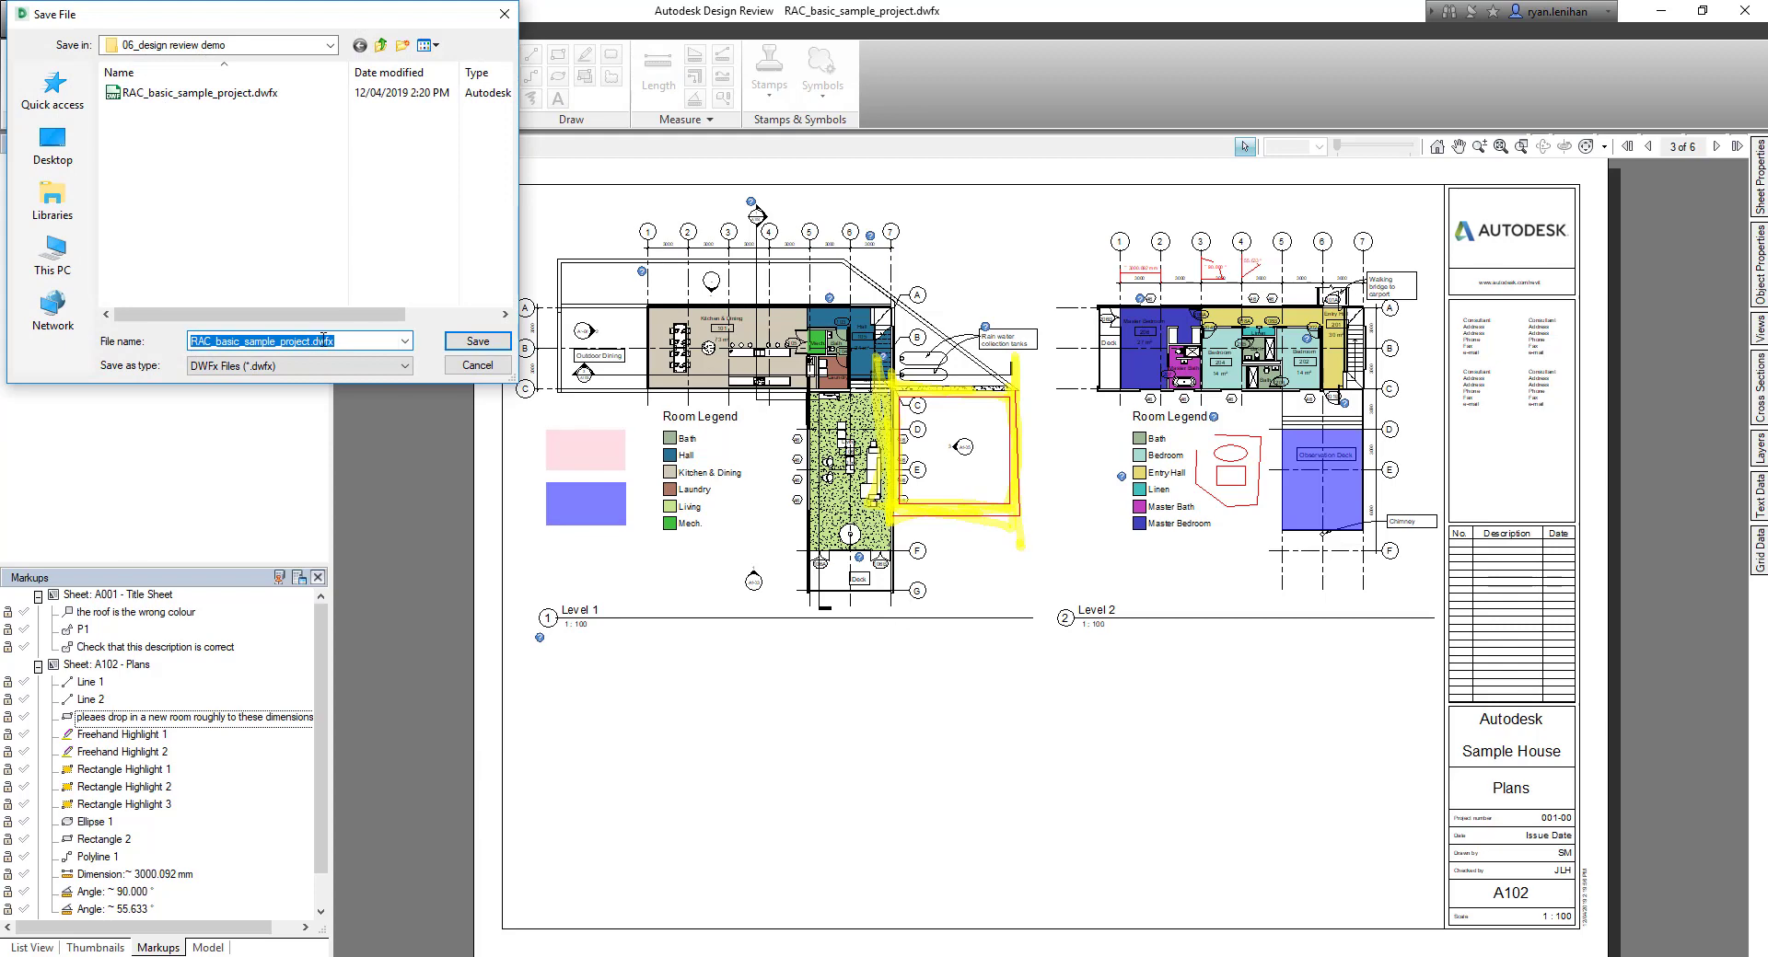
{"action": "left_click", "coordinate": [319, 340]}
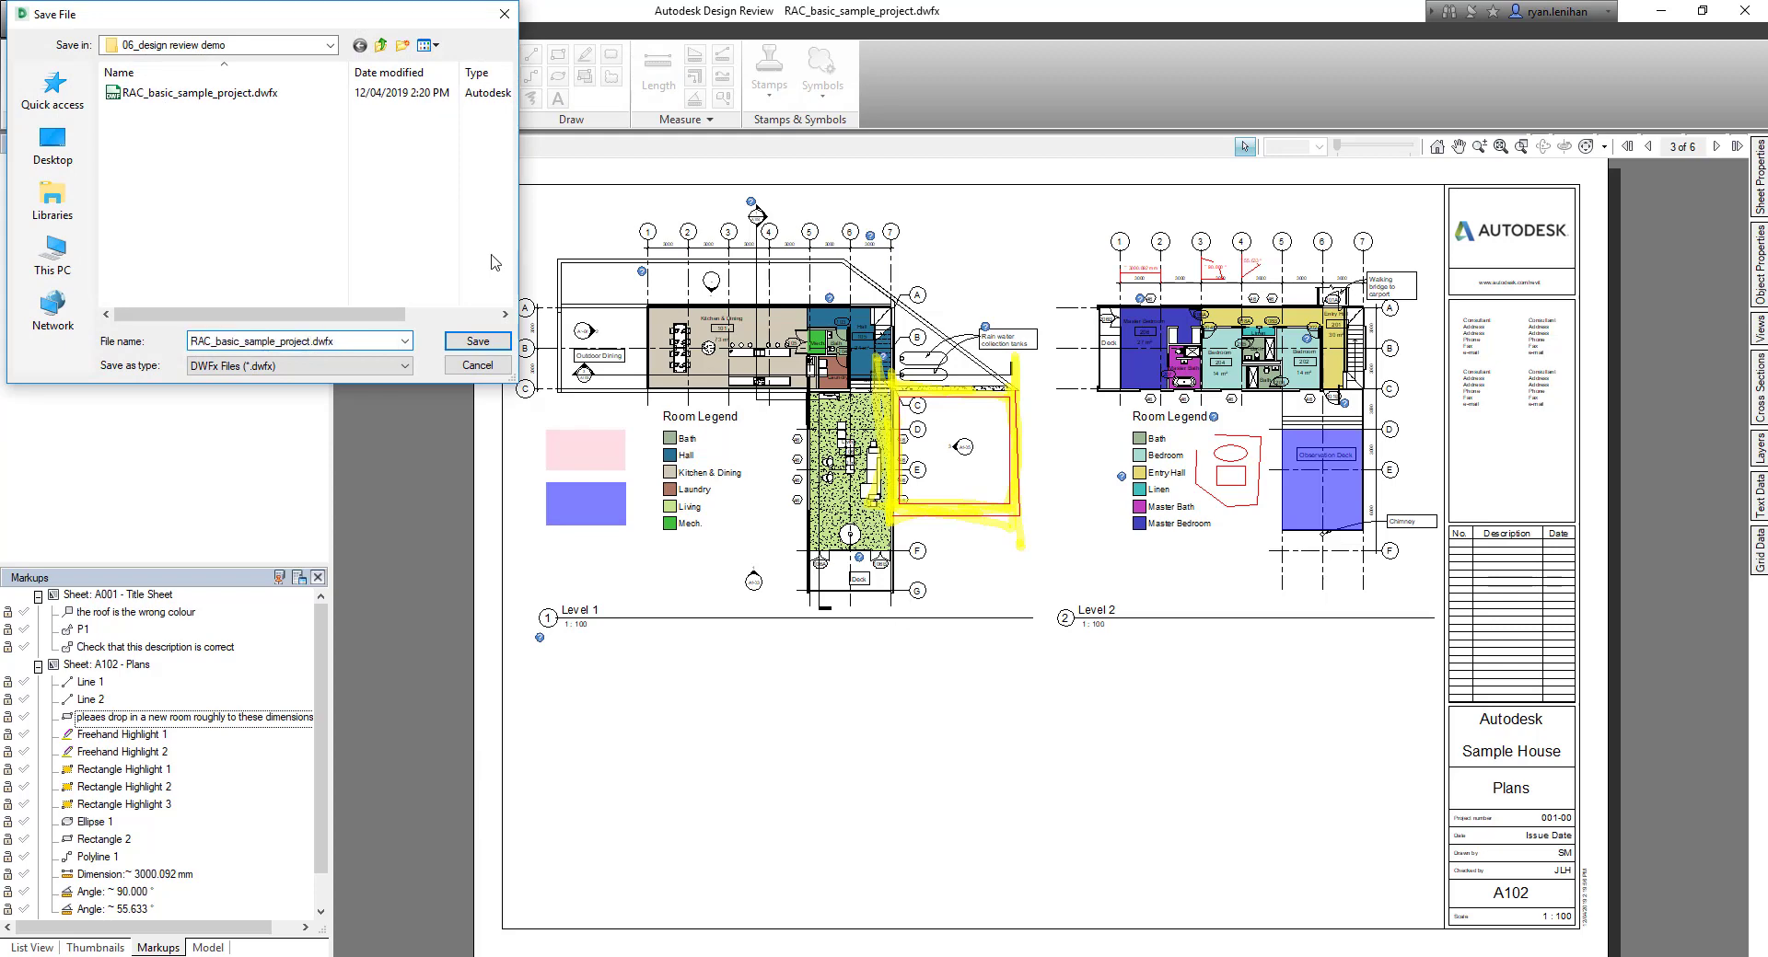
{"action": "key", "text": "Return"}
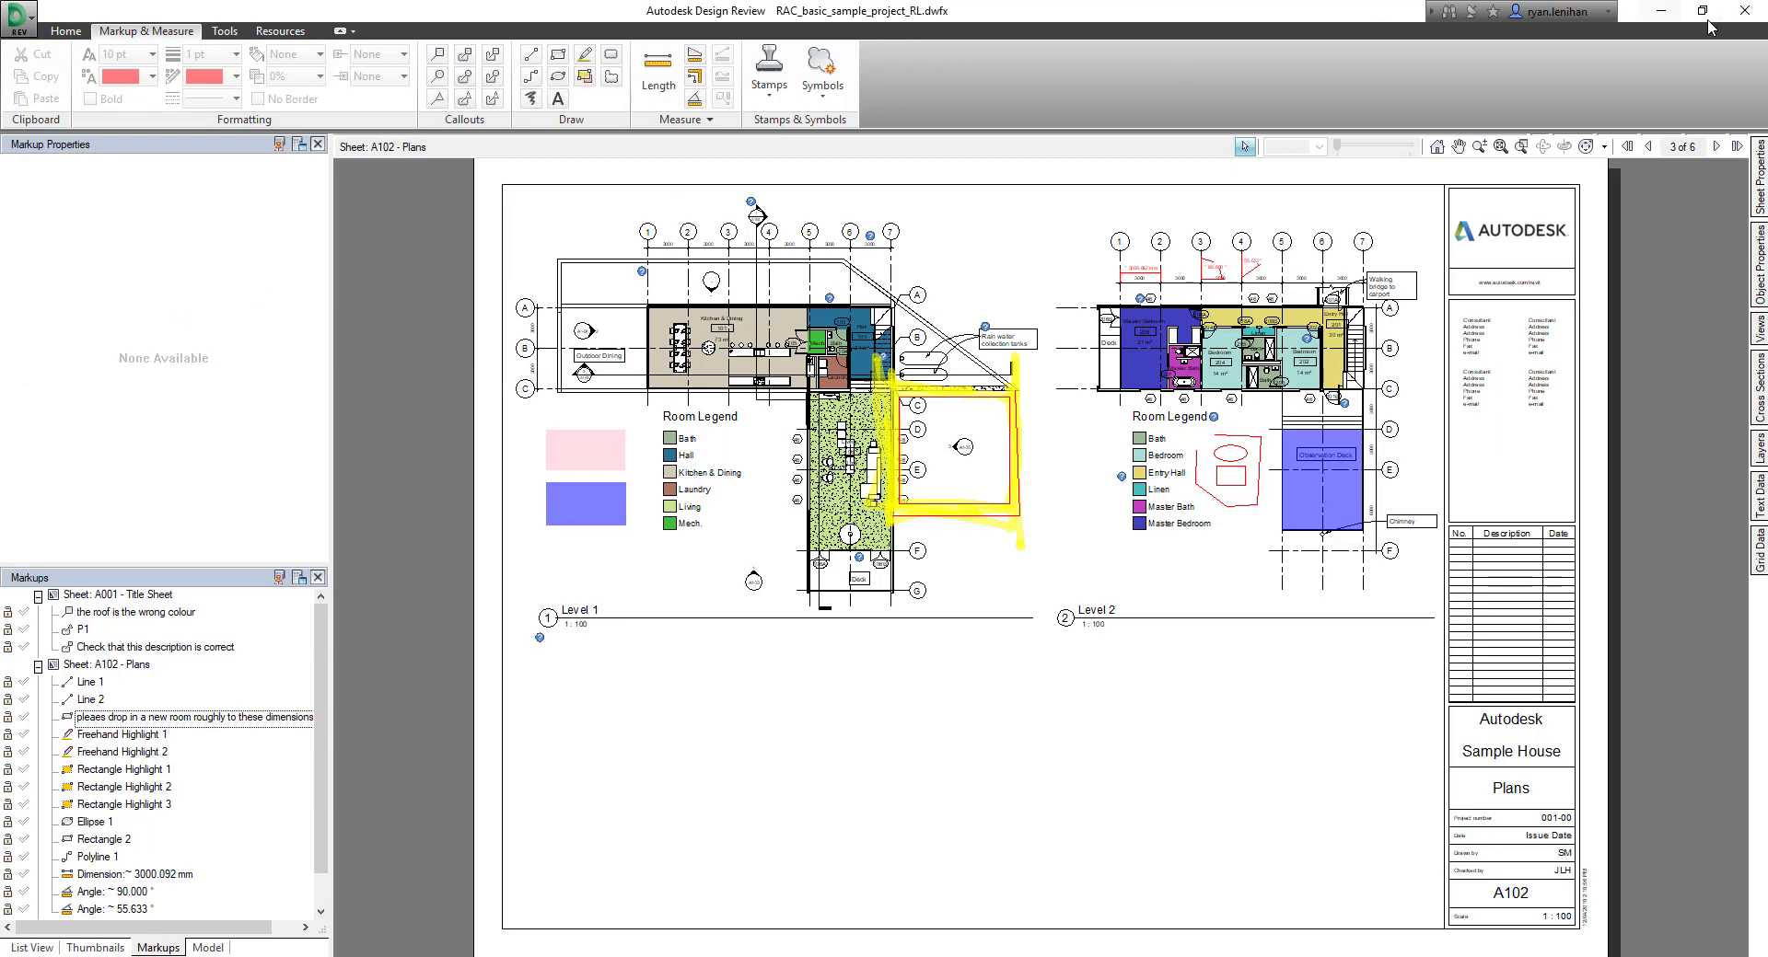
Step: Switch to Revit and try to link RAC_basic_sample_project_RL.dwfx as a DWF markup
{"action": "left_click", "coordinate": [1660, 10]}
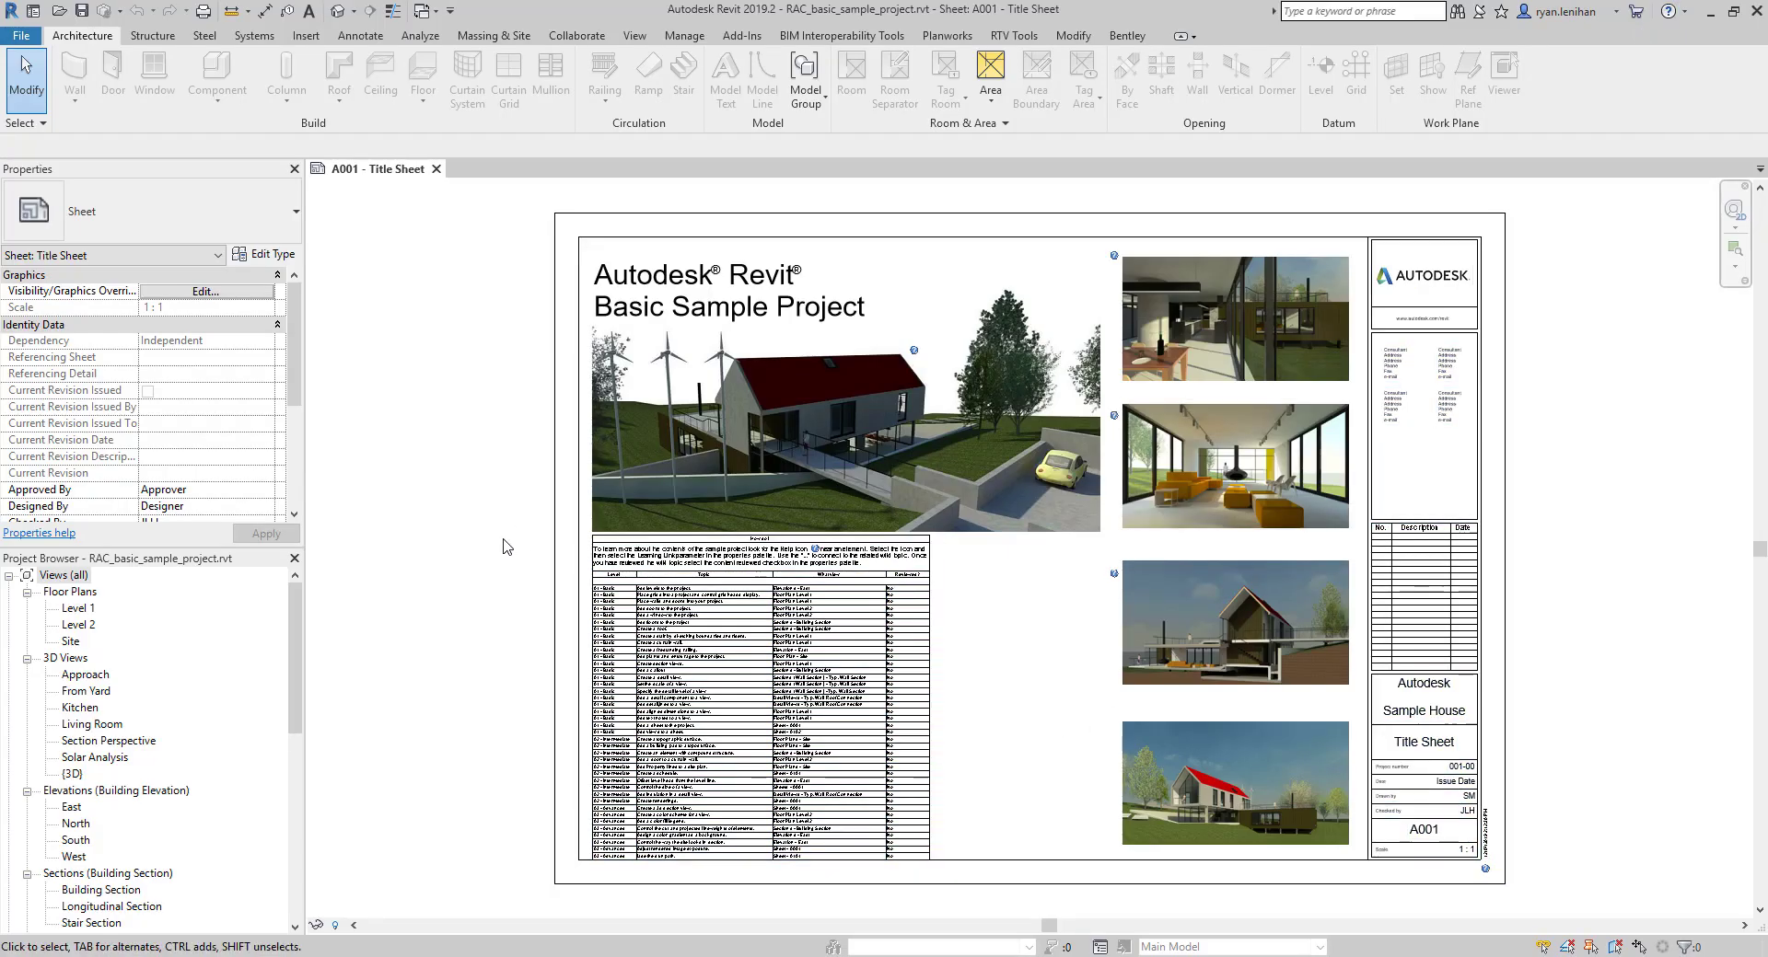
{"action": "left_click", "coordinate": [306, 35]}
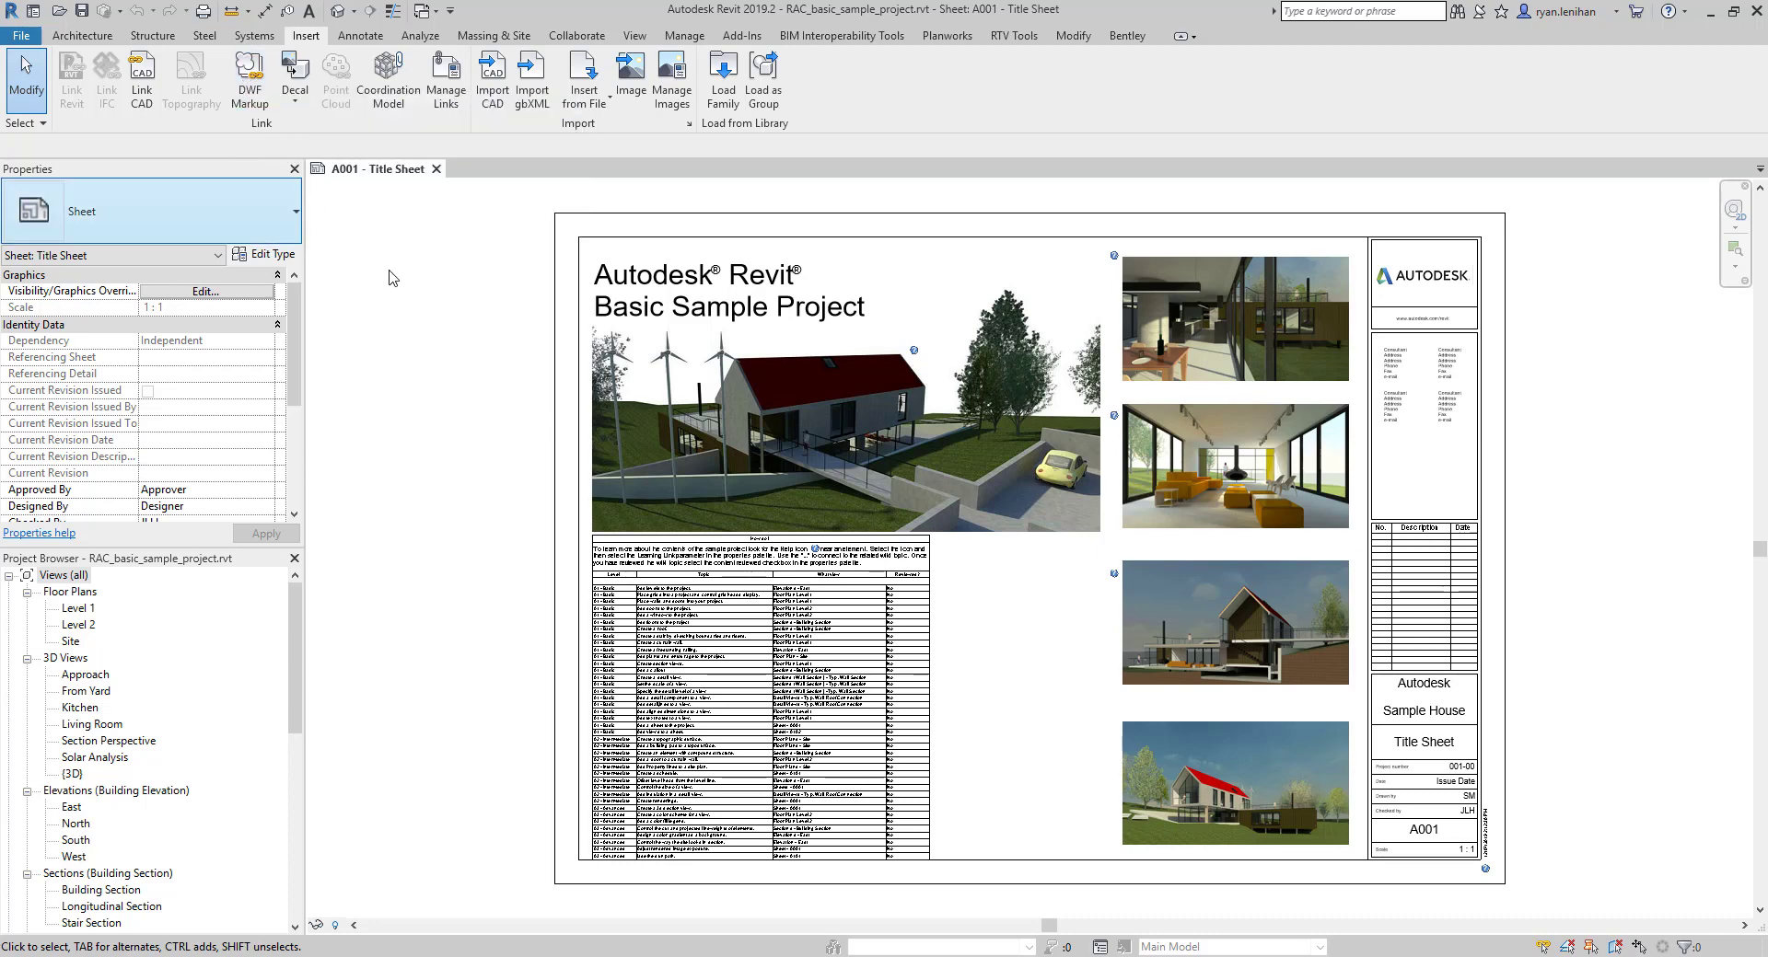
{"action": "left_click", "coordinate": [261, 86]}
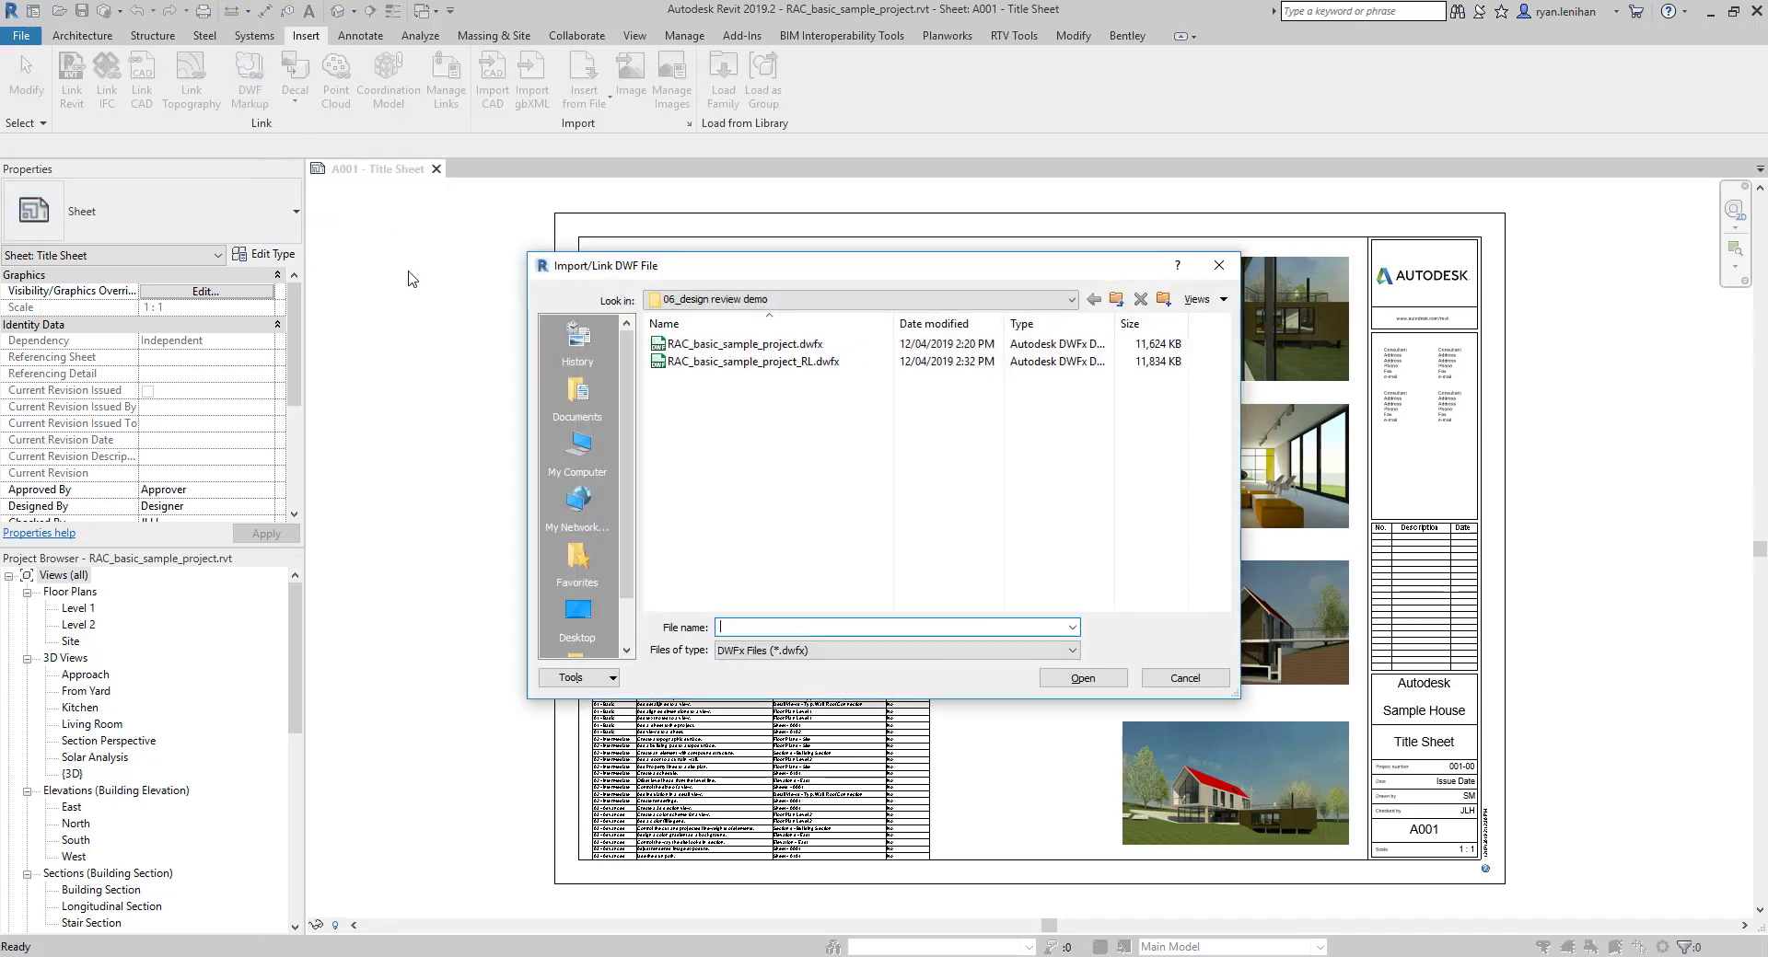
{"action": "left_click", "coordinate": [801, 363]}
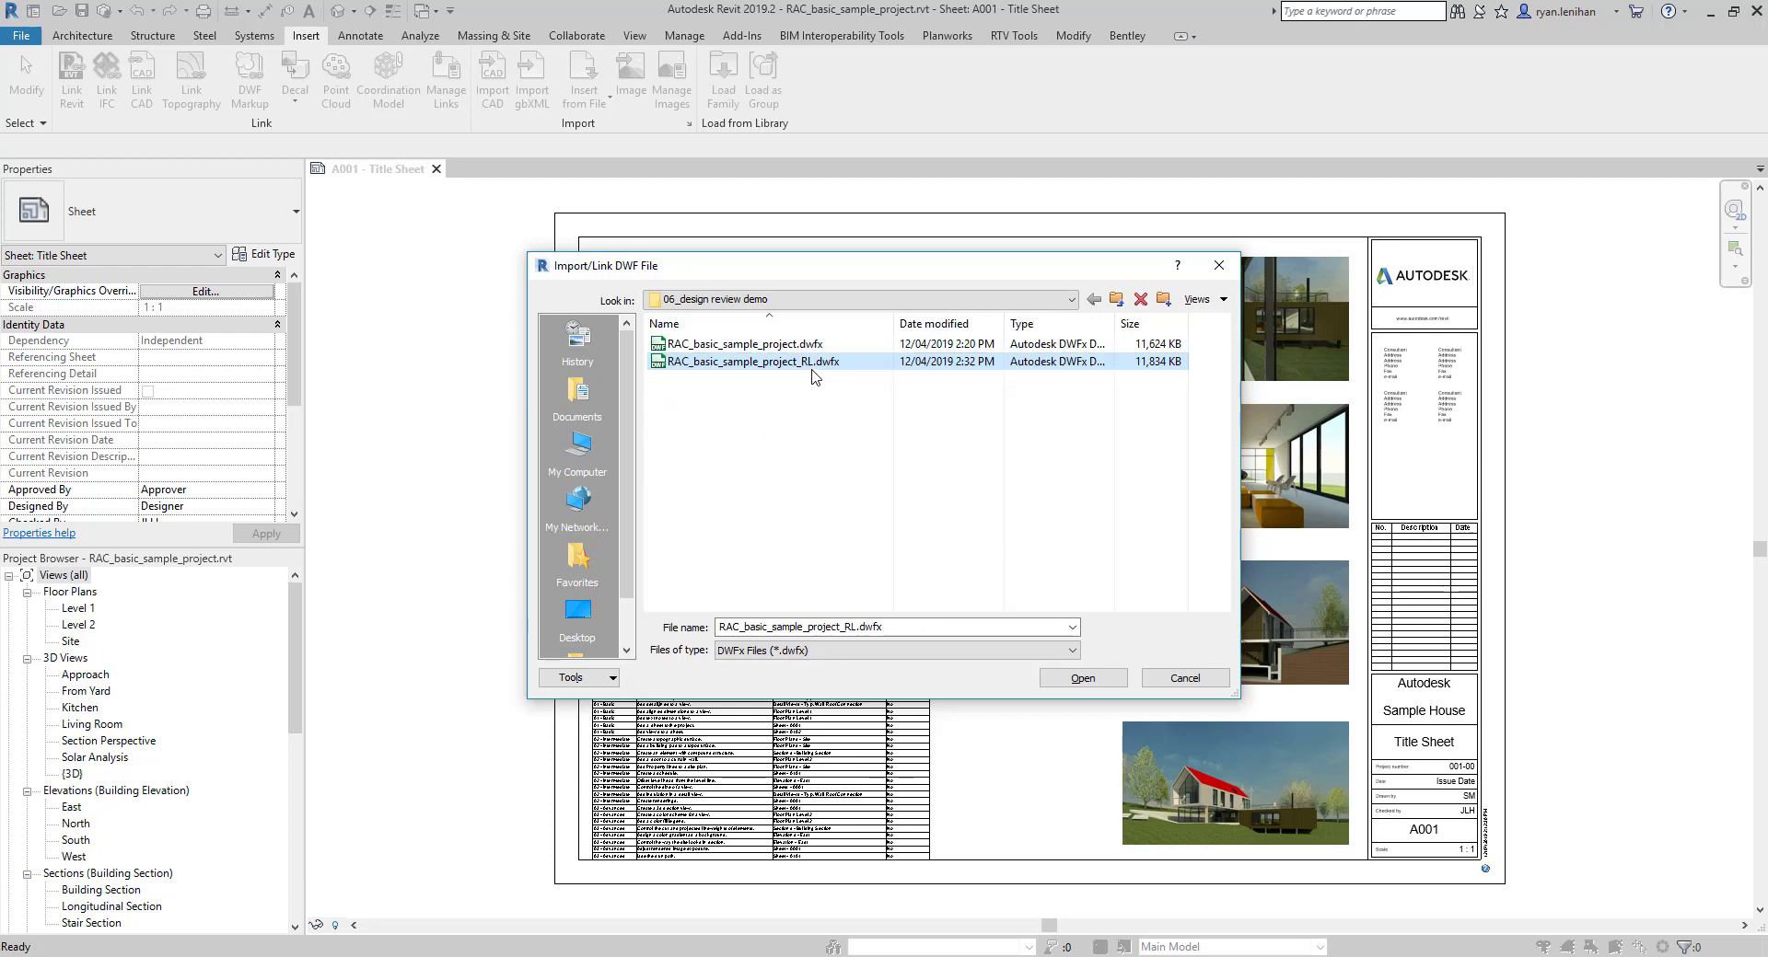
{"action": "left_click", "coordinate": [1083, 679]}
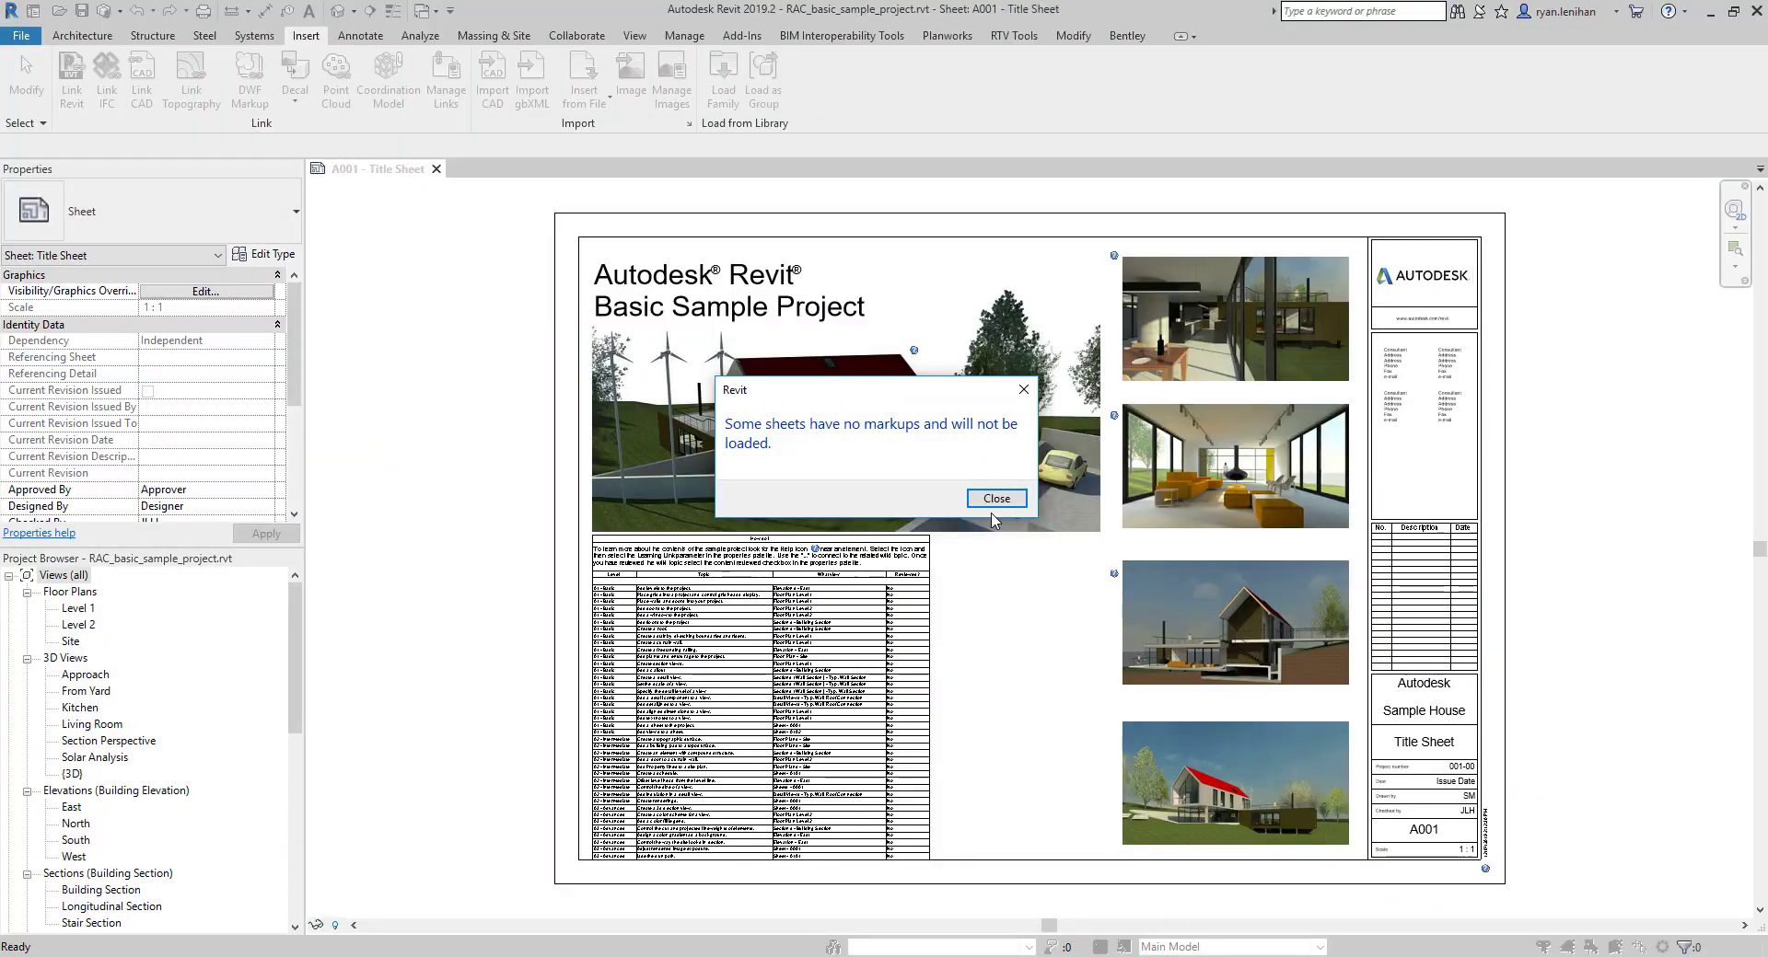
{"action": "left_click", "coordinate": [996, 497]}
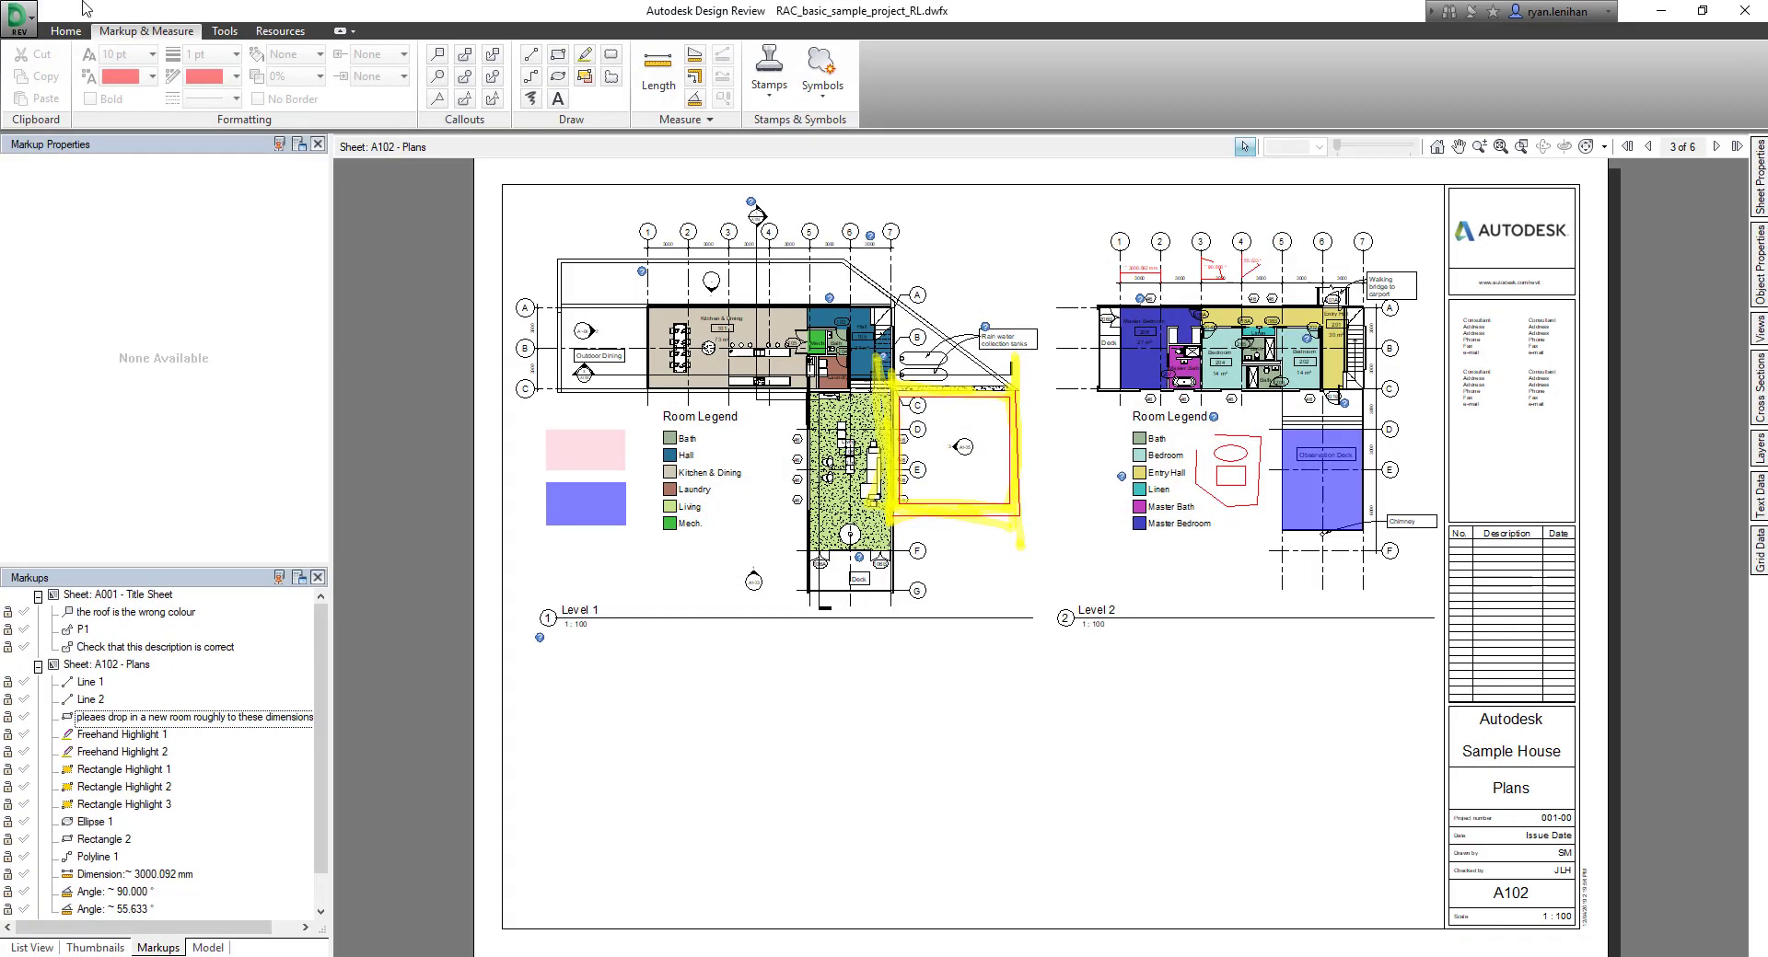
Step: Close the RAC_basic_sample_project_RL.dwfx document in Design Review and return to Revit
{"action": "left_click", "coordinate": [18, 17]}
{"action": "left_click", "coordinate": [49, 381]}
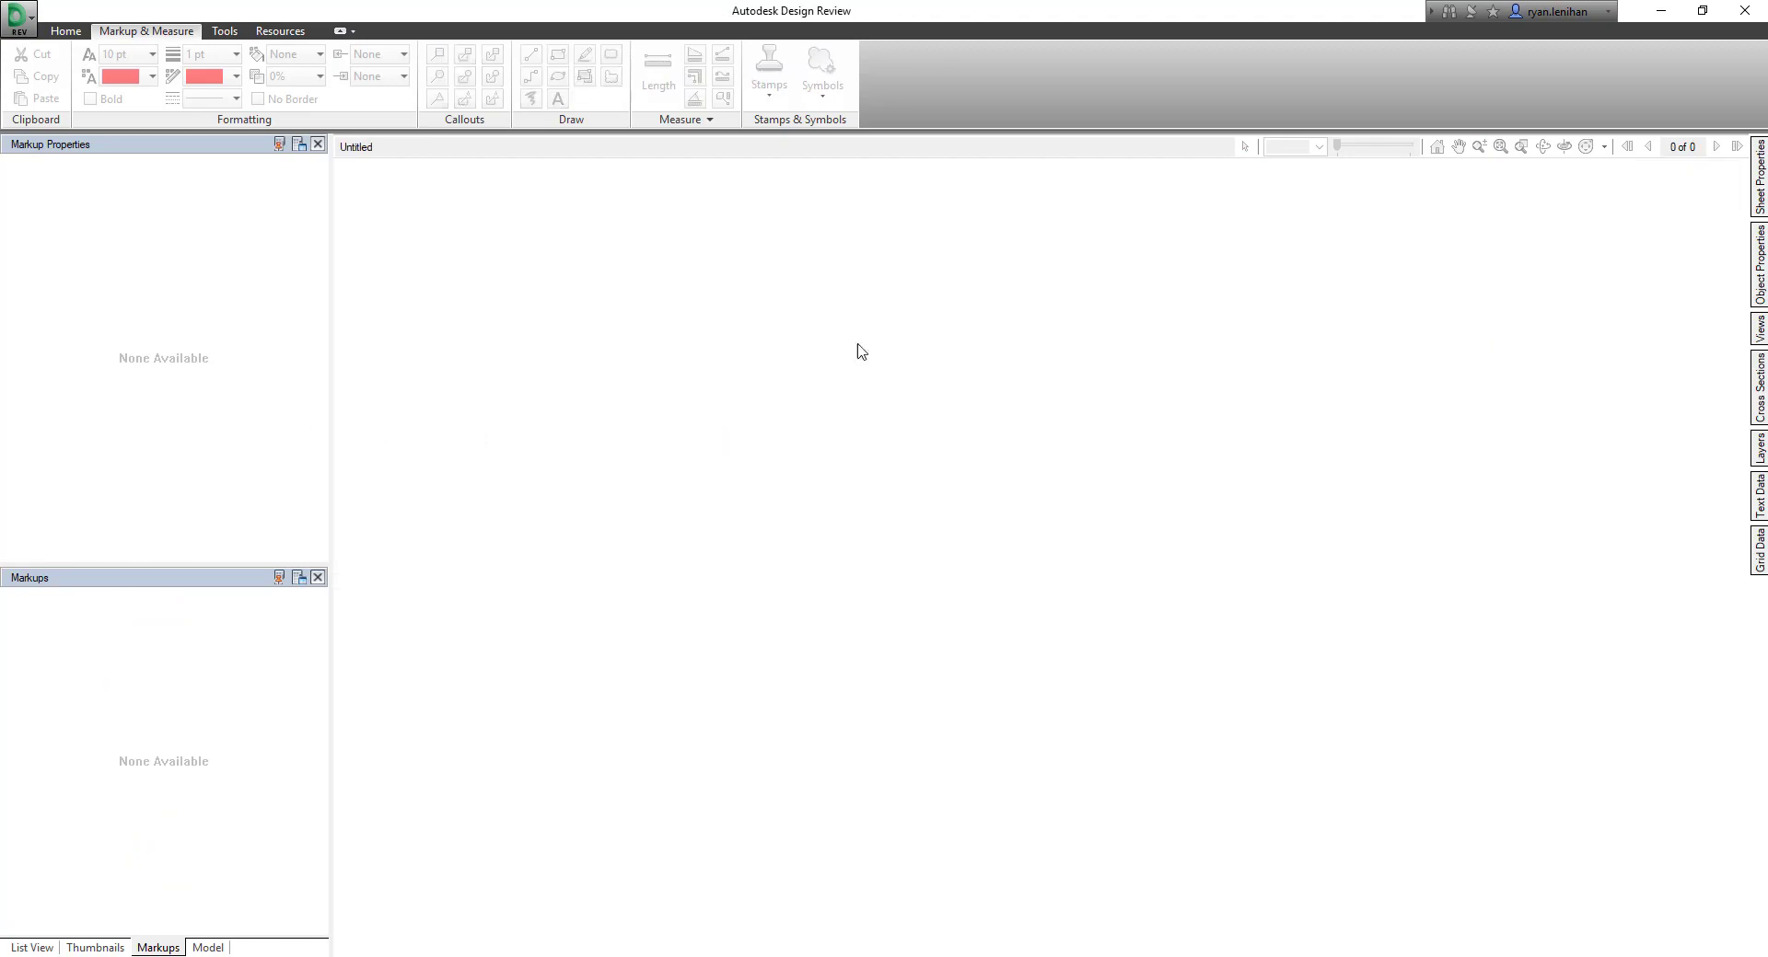
{"action": "left_click", "coordinate": [1657, 10]}
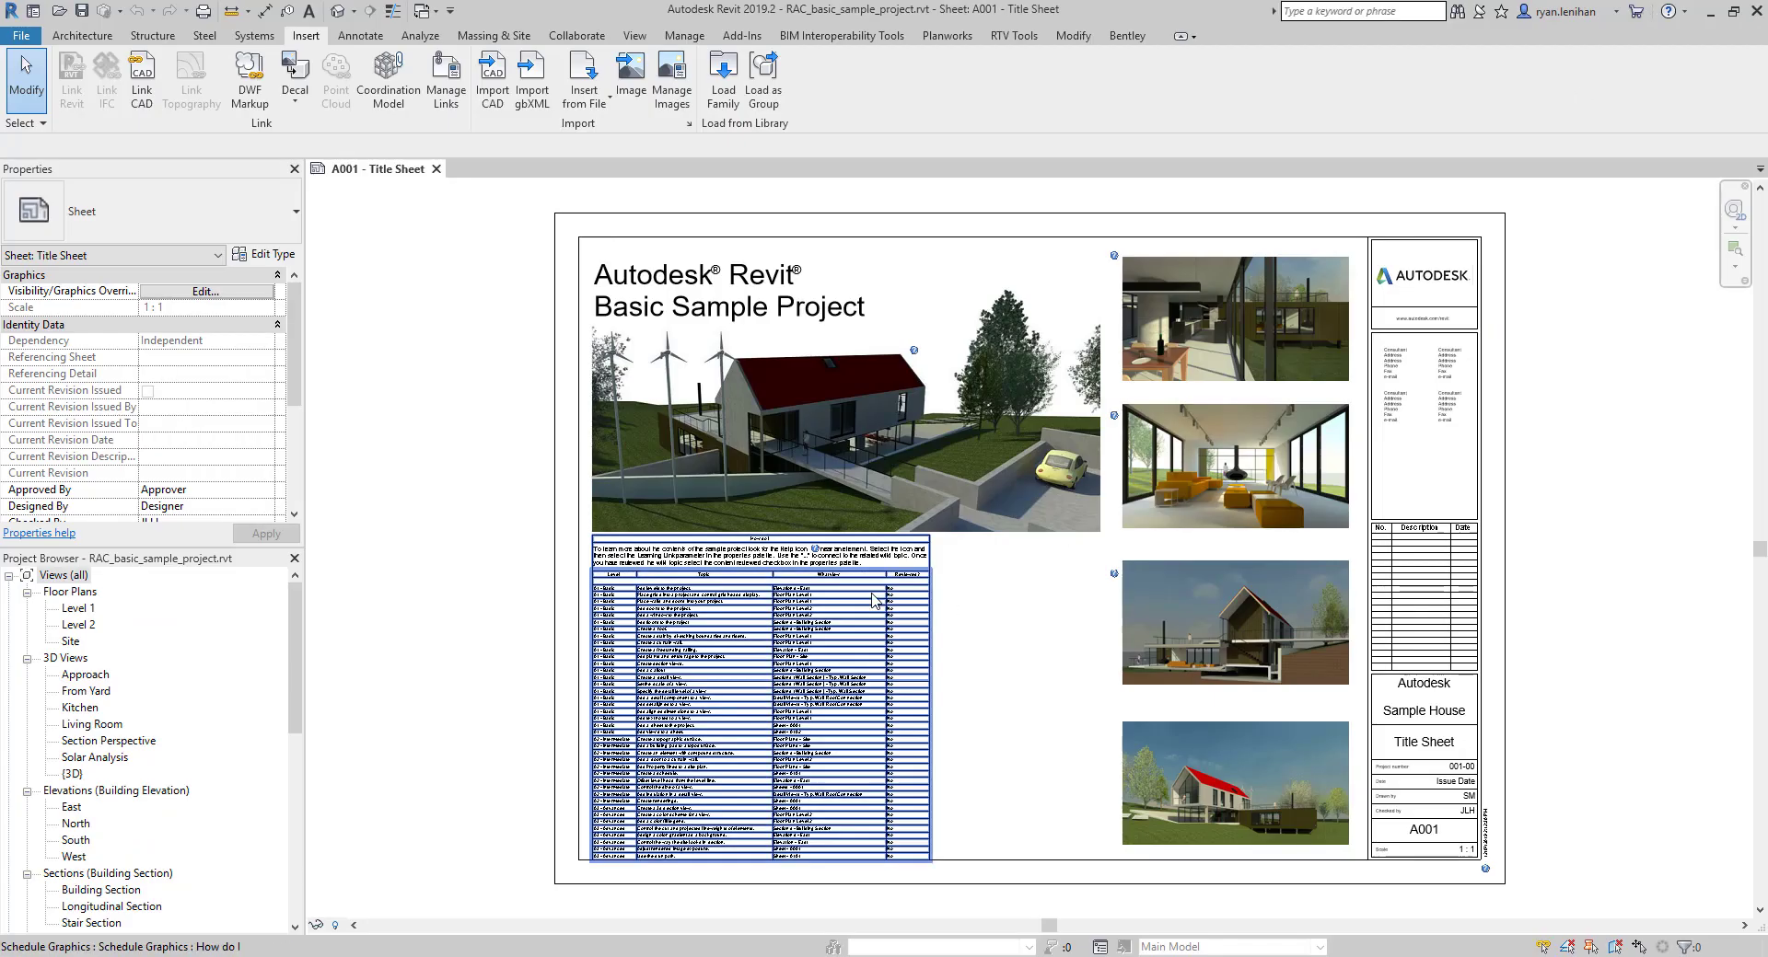
Step: Link RAC_basic_sample_project_RL.dwfx as a DWF markup, accepting the matching Revit sheets for A001, A102 and A105
{"action": "left_click", "coordinate": [242, 81]}
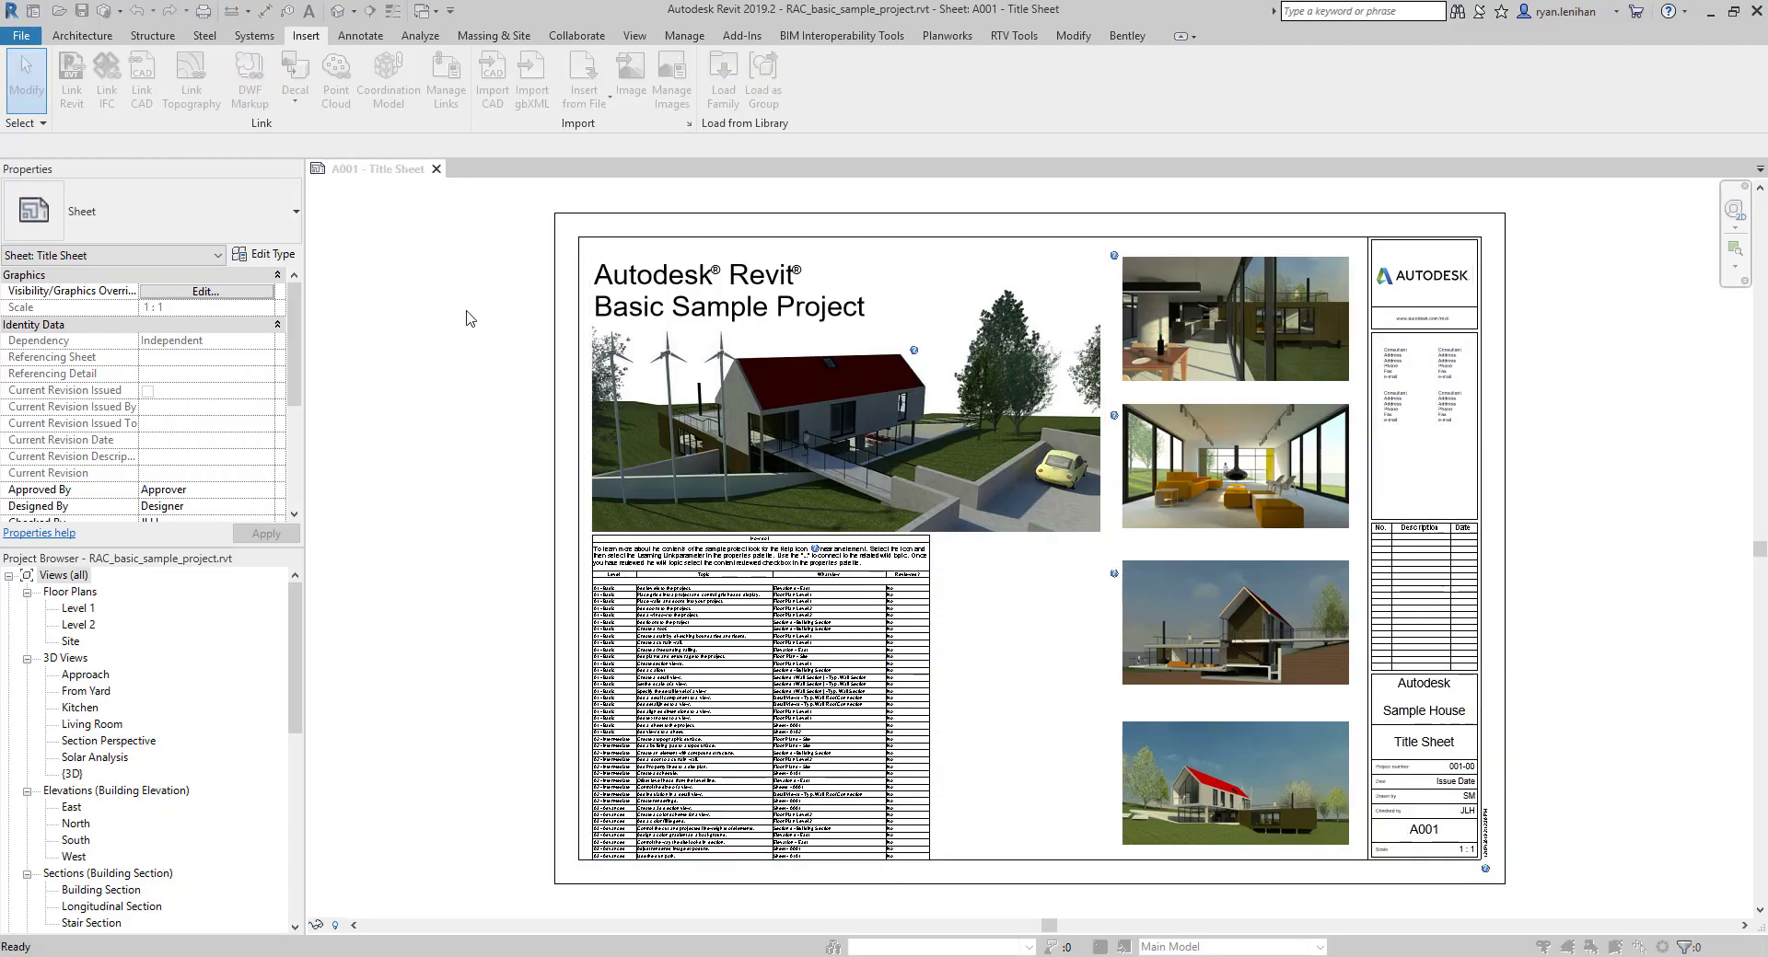
{"action": "left_click", "coordinate": [741, 360]}
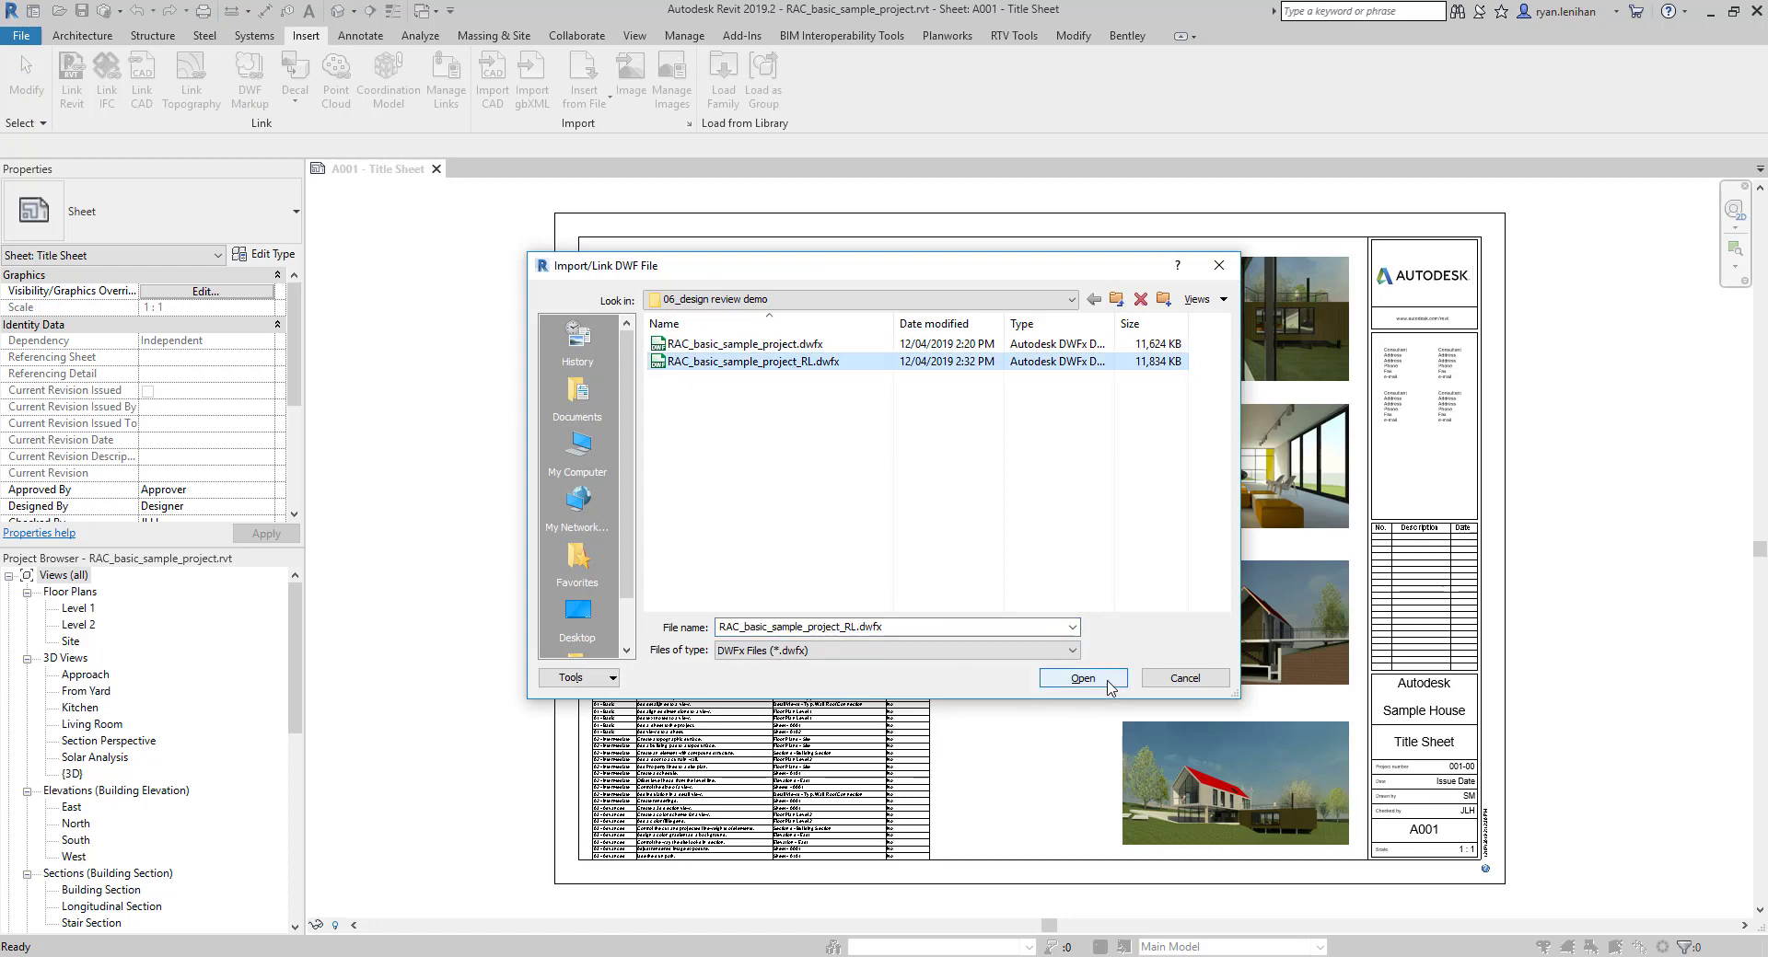
{"action": "left_click", "coordinate": [1109, 683]}
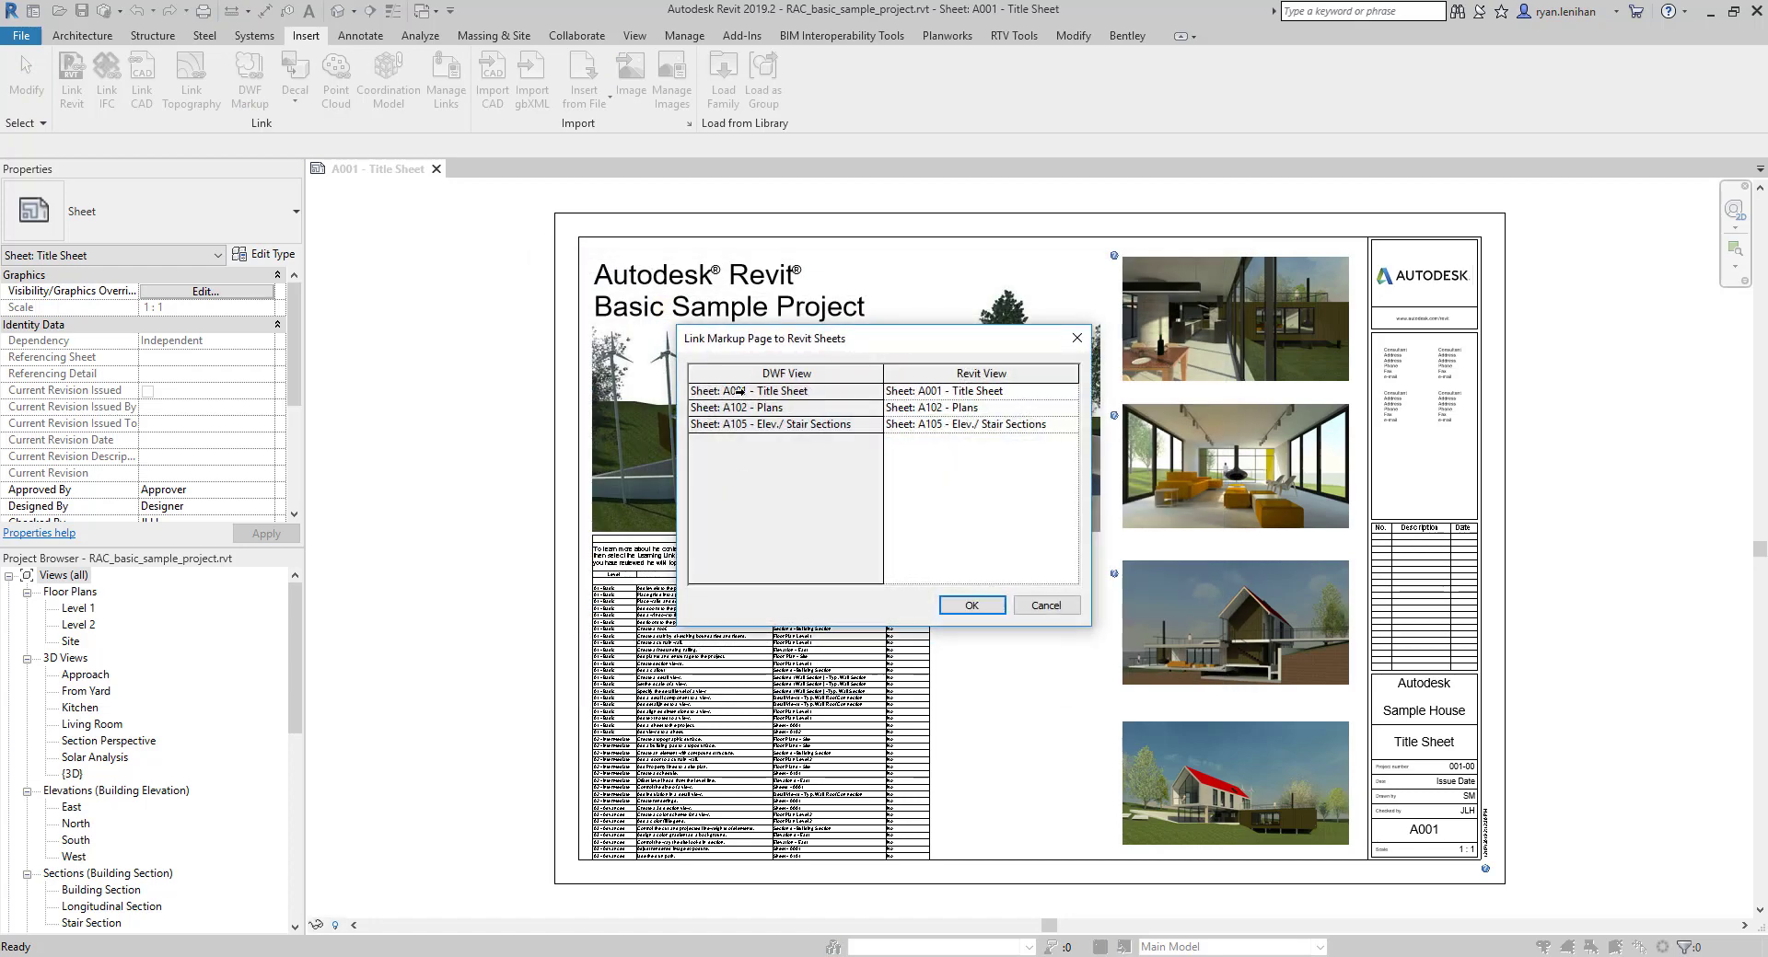
{"action": "left_click_drag", "start_coordinate": [746, 390], "coordinate": [758, 463]}
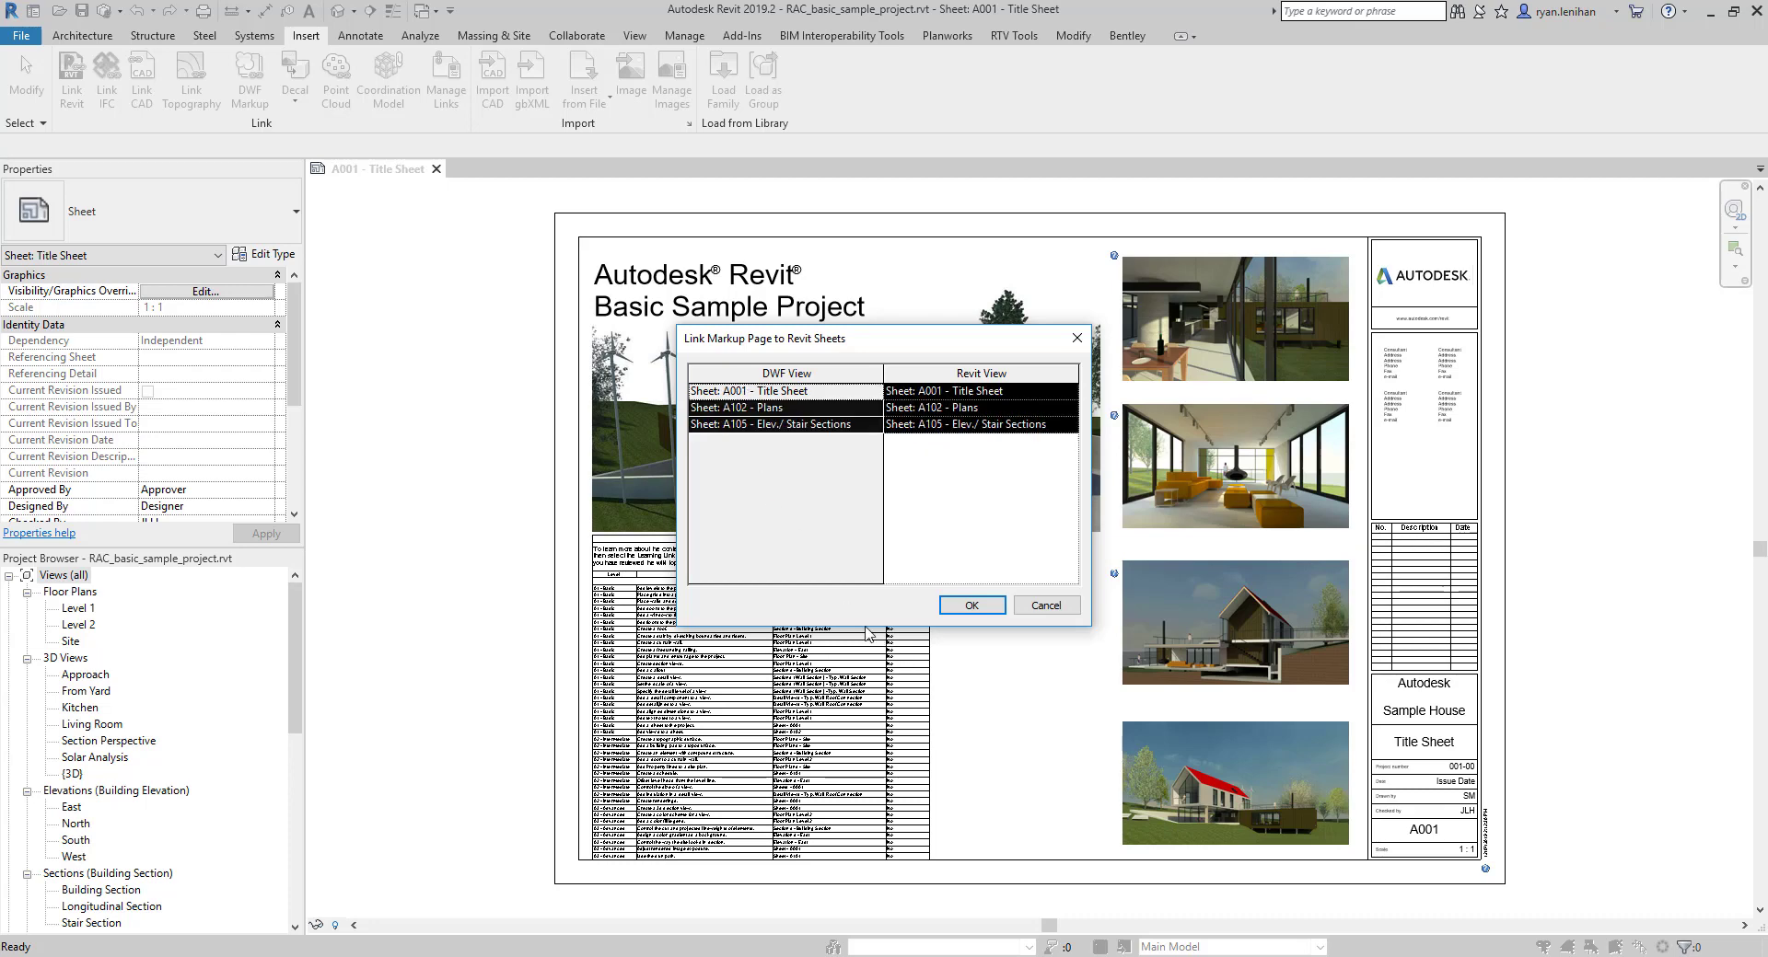
{"action": "left_click", "coordinate": [972, 605]}
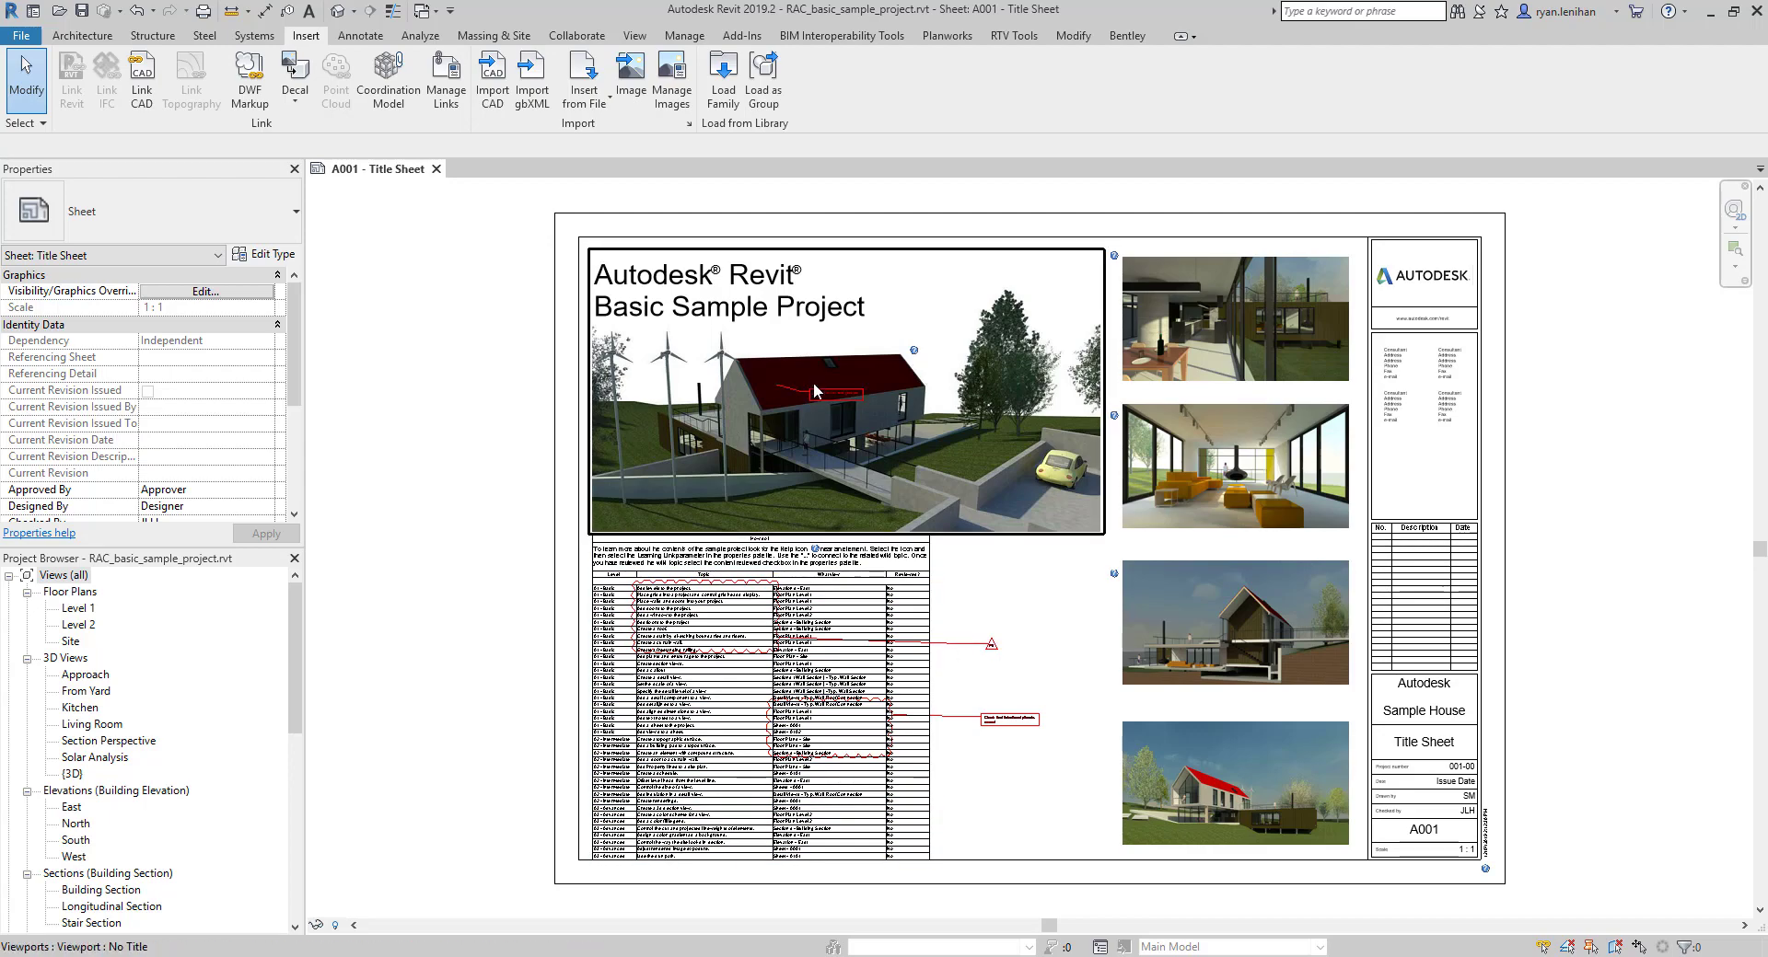
Step: Examine the linked markups on the A001 title sheet, including the roof callout and the clouds on the schedule
{"action": "scroll", "coordinate": [824, 394], "scroll_direction": "up", "scroll_amount": 5}
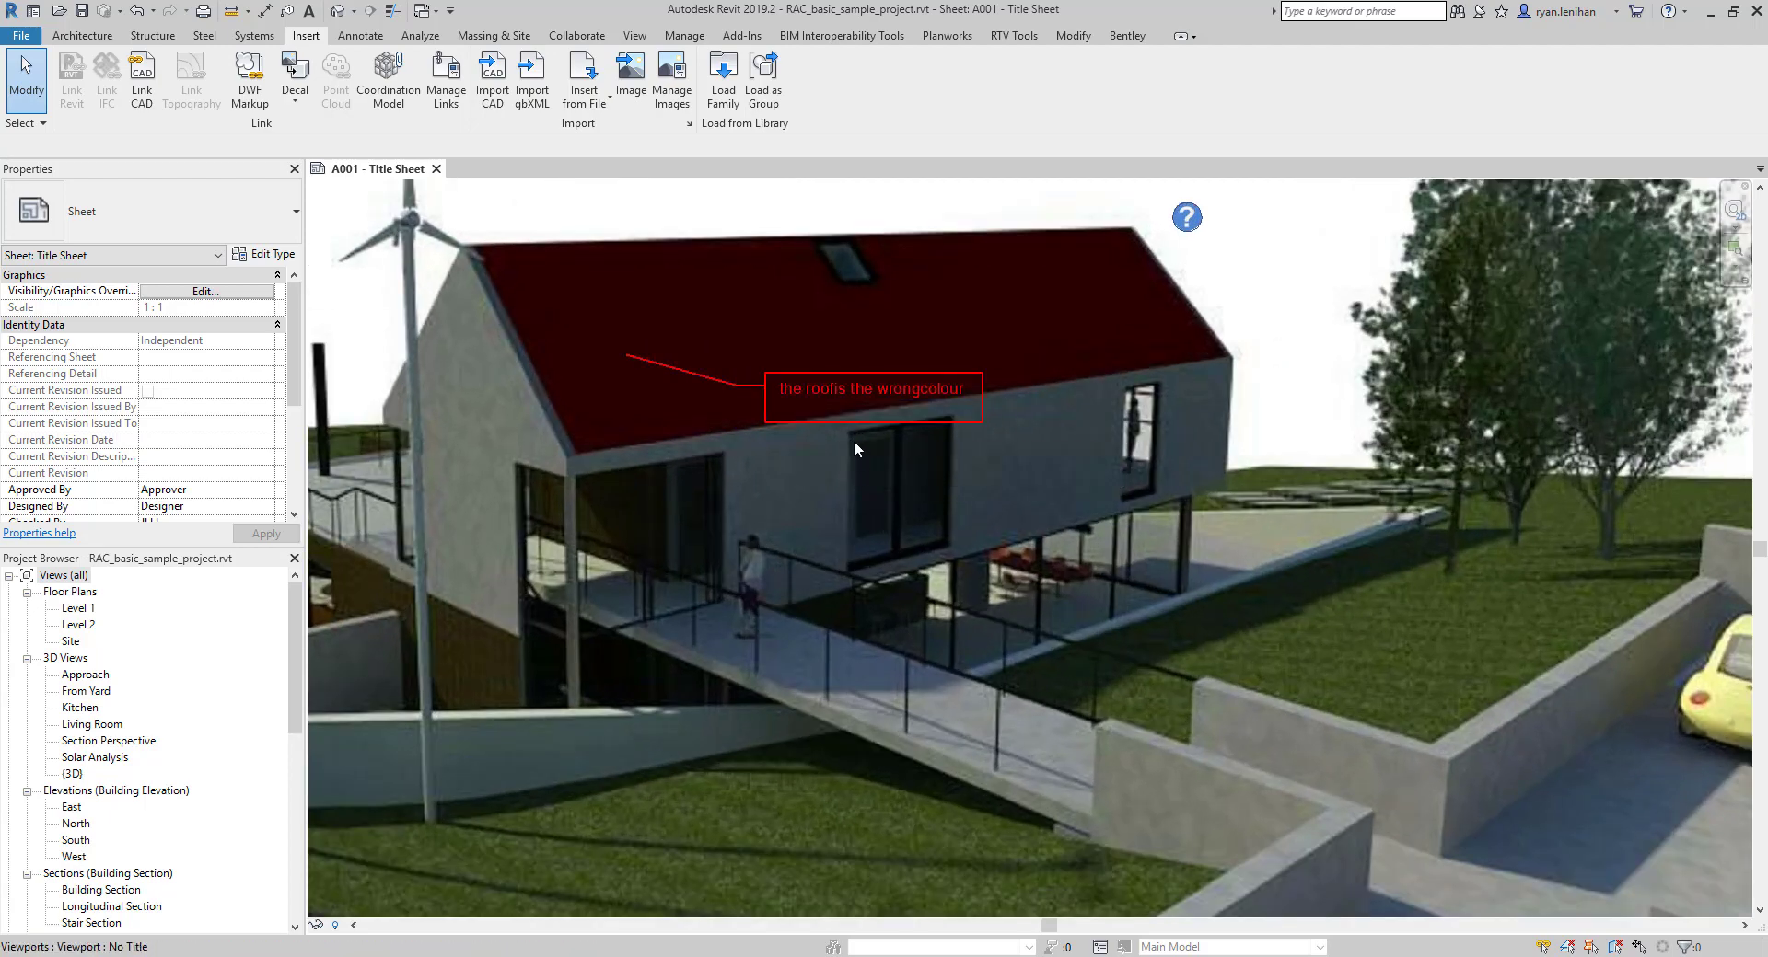
{"action": "scroll", "coordinate": [853, 442], "scroll_direction": "down", "scroll_amount": 2}
{"action": "scroll", "coordinate": [853, 443], "scroll_direction": "down", "scroll_amount": 2}
{"action": "middle_click_drag", "start_coordinate": [1068, 511], "coordinate": [974, 273]}
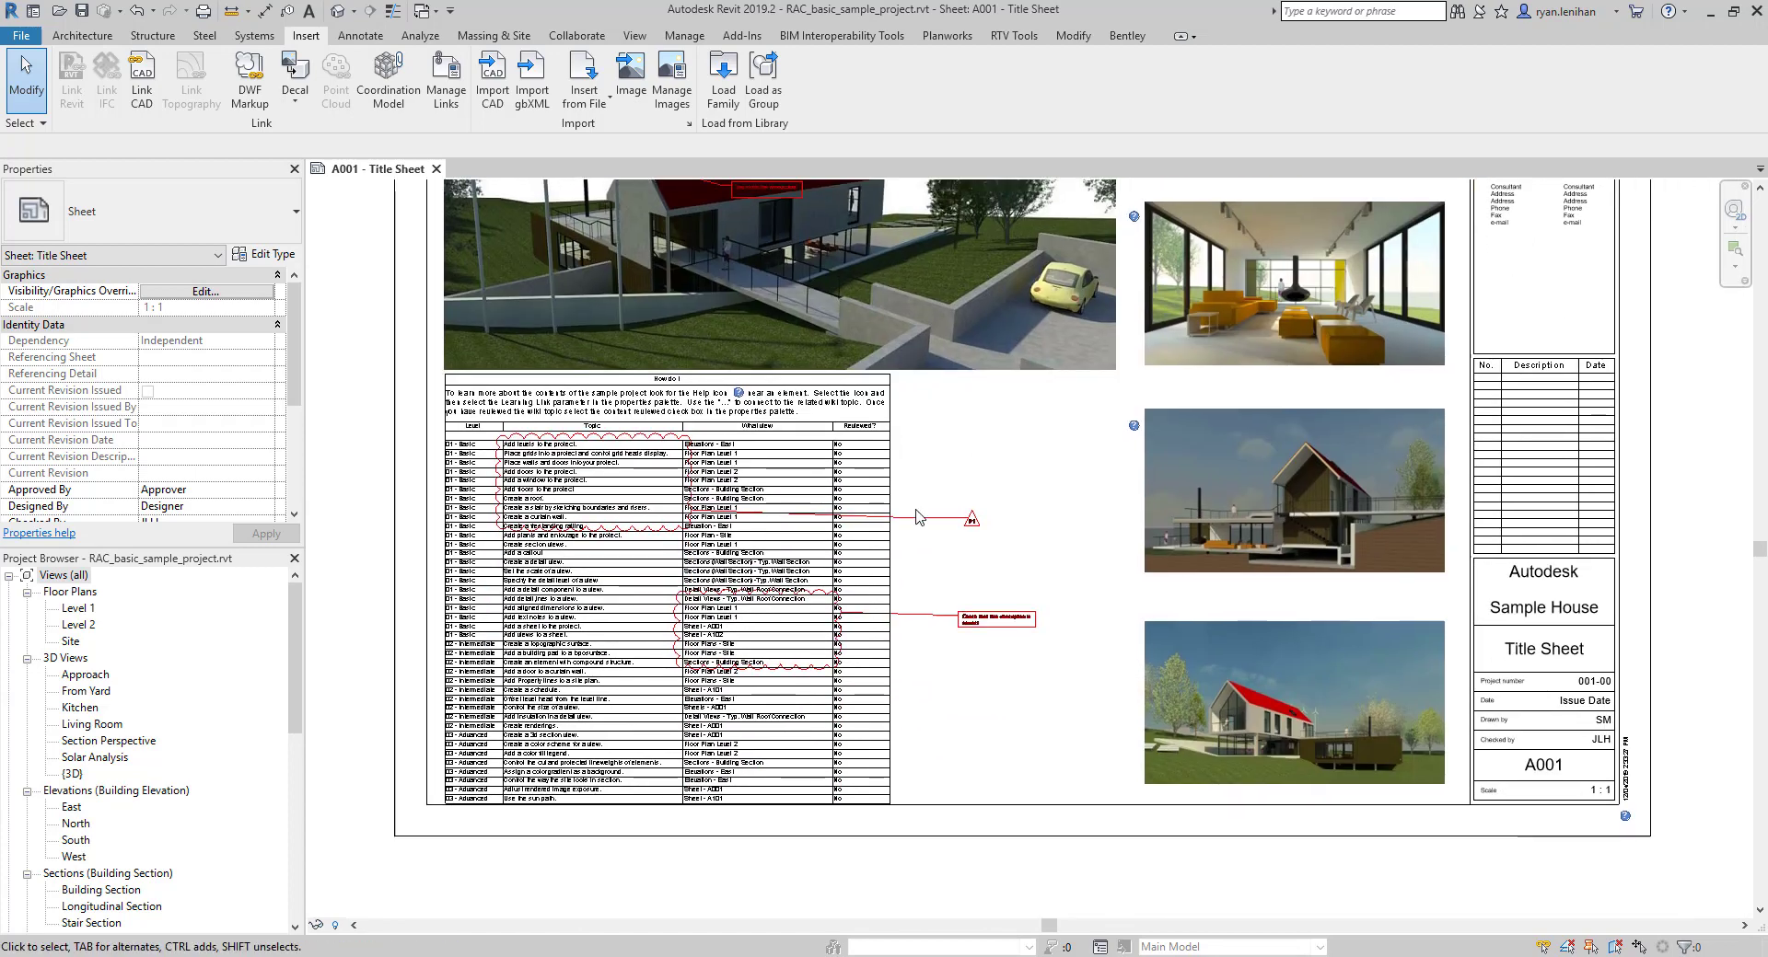
{"action": "scroll", "coordinate": [705, 481], "scroll_direction": "up", "scroll_amount": 1}
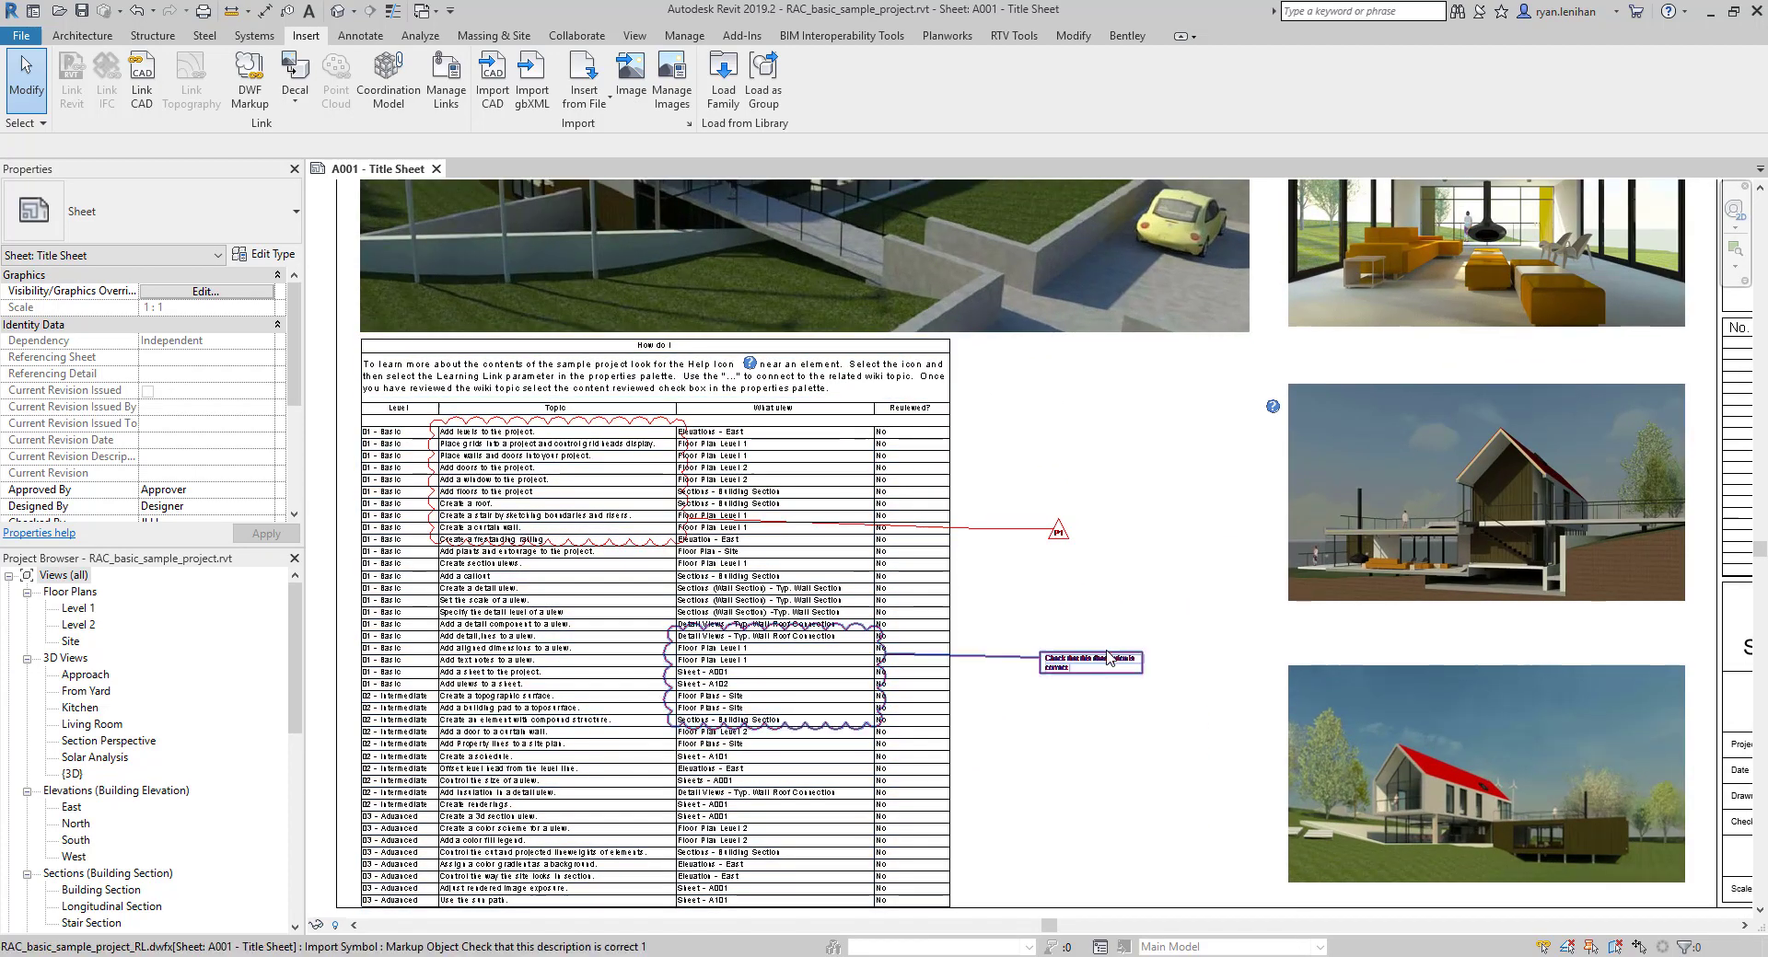
{"action": "scroll", "coordinate": [1110, 654], "scroll_direction": "down", "scroll_amount": 2}
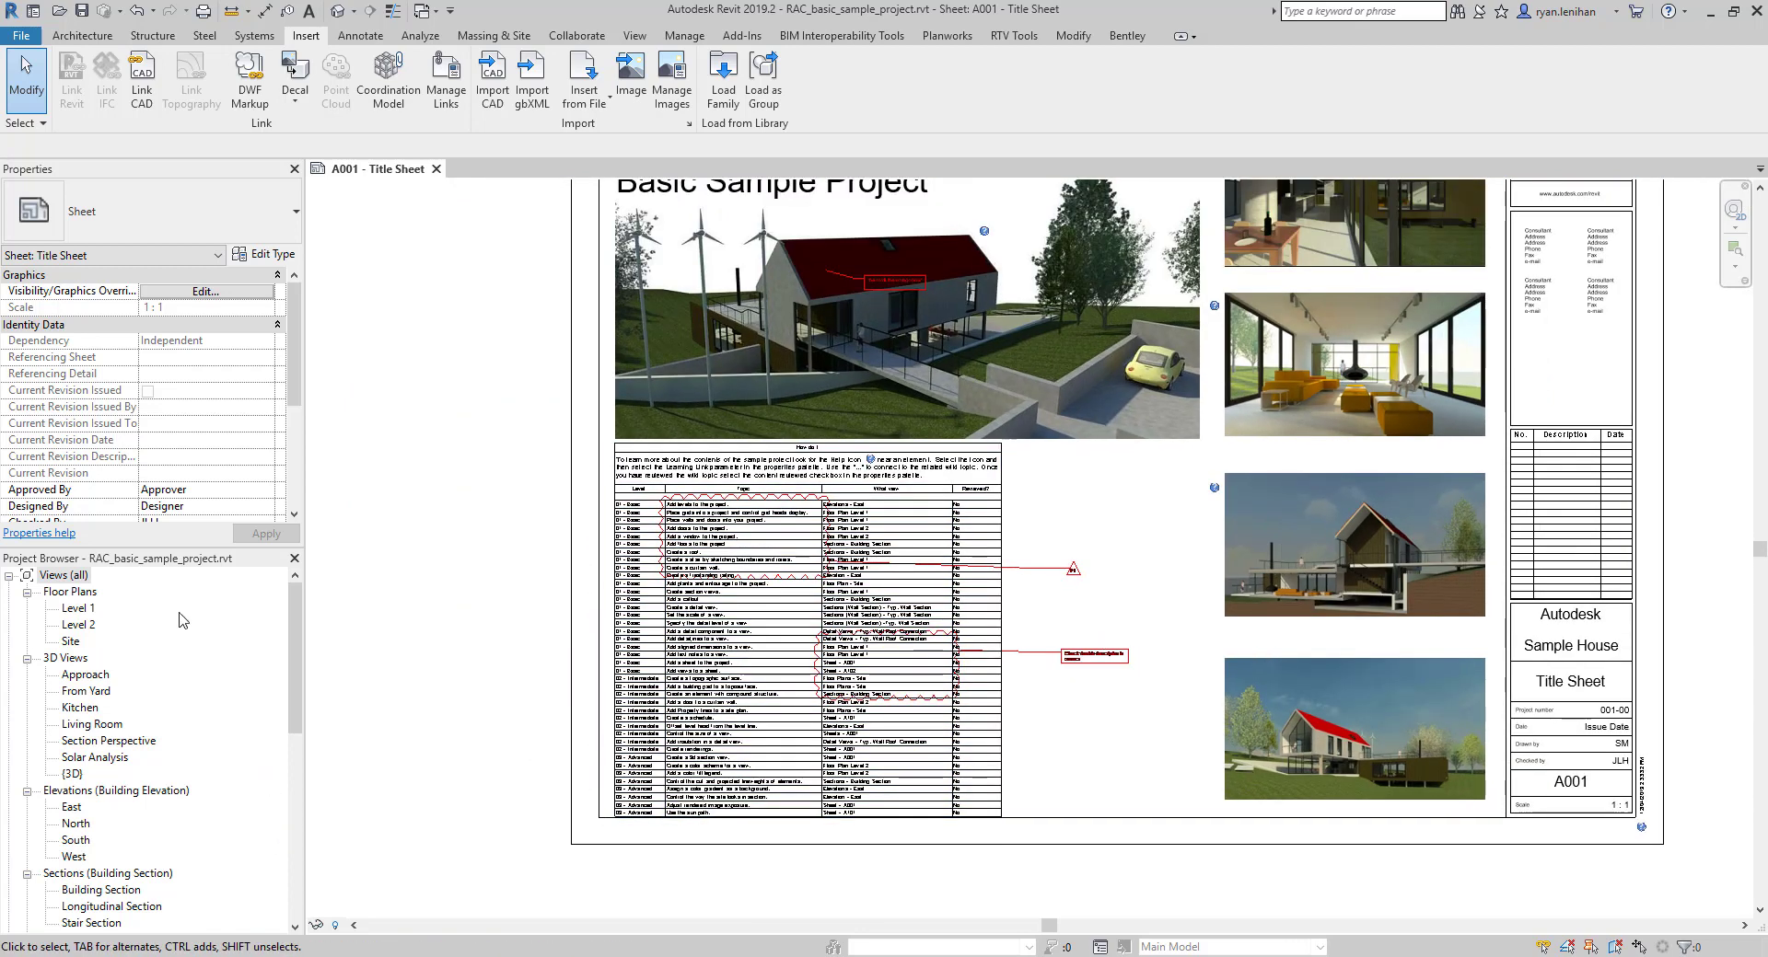
Step: Open sheet A102 - Plans at its highlighted Level 1 markup area
{"action": "double_click", "coordinate": [28, 576]}
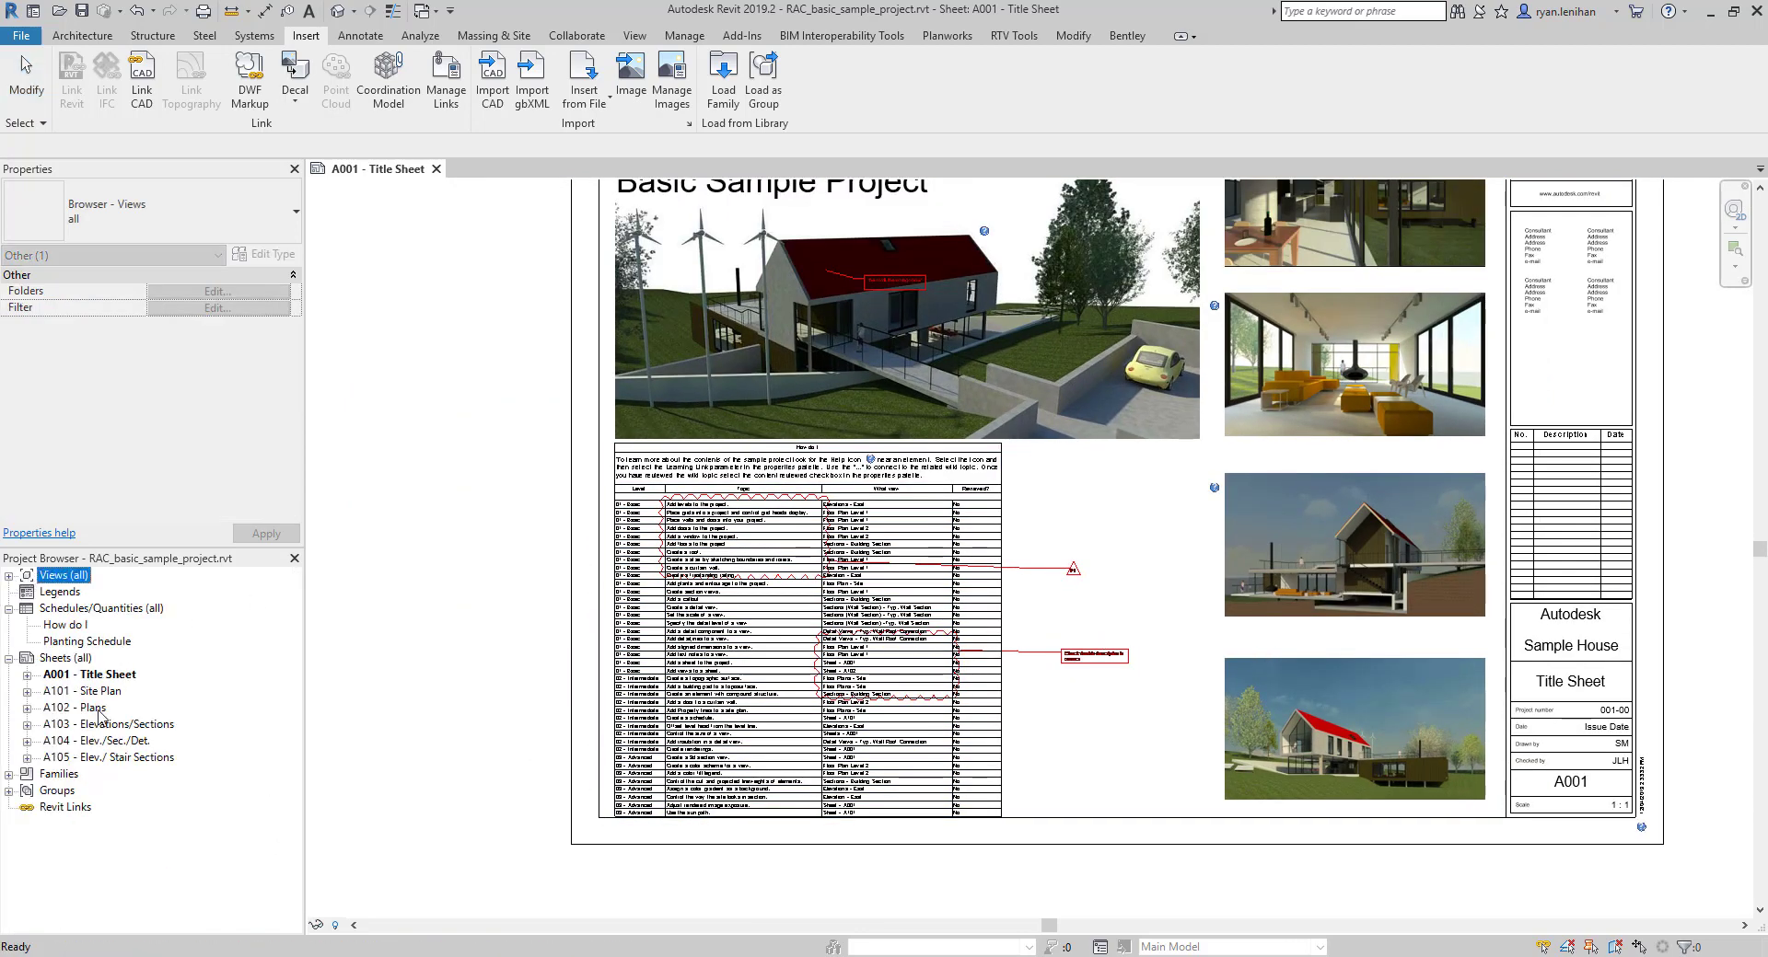
{"action": "double_click", "coordinate": [84, 709]}
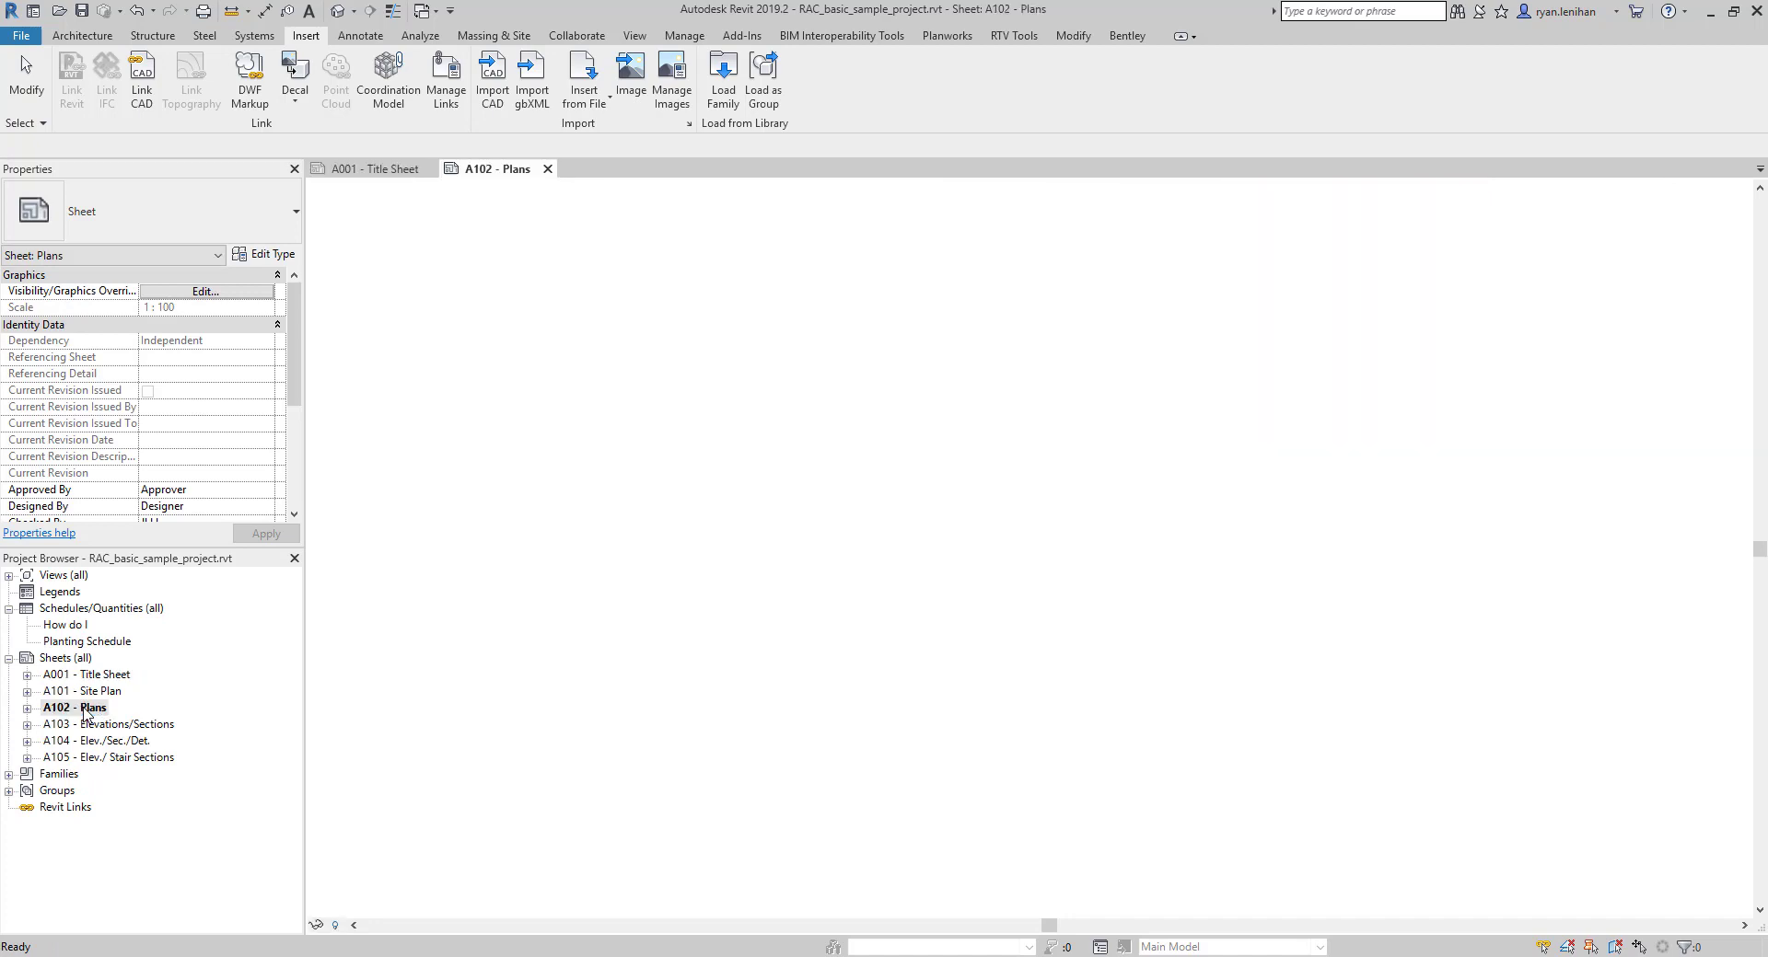
{"action": "scroll", "coordinate": [1065, 386], "scroll_direction": "up", "scroll_amount": 4}
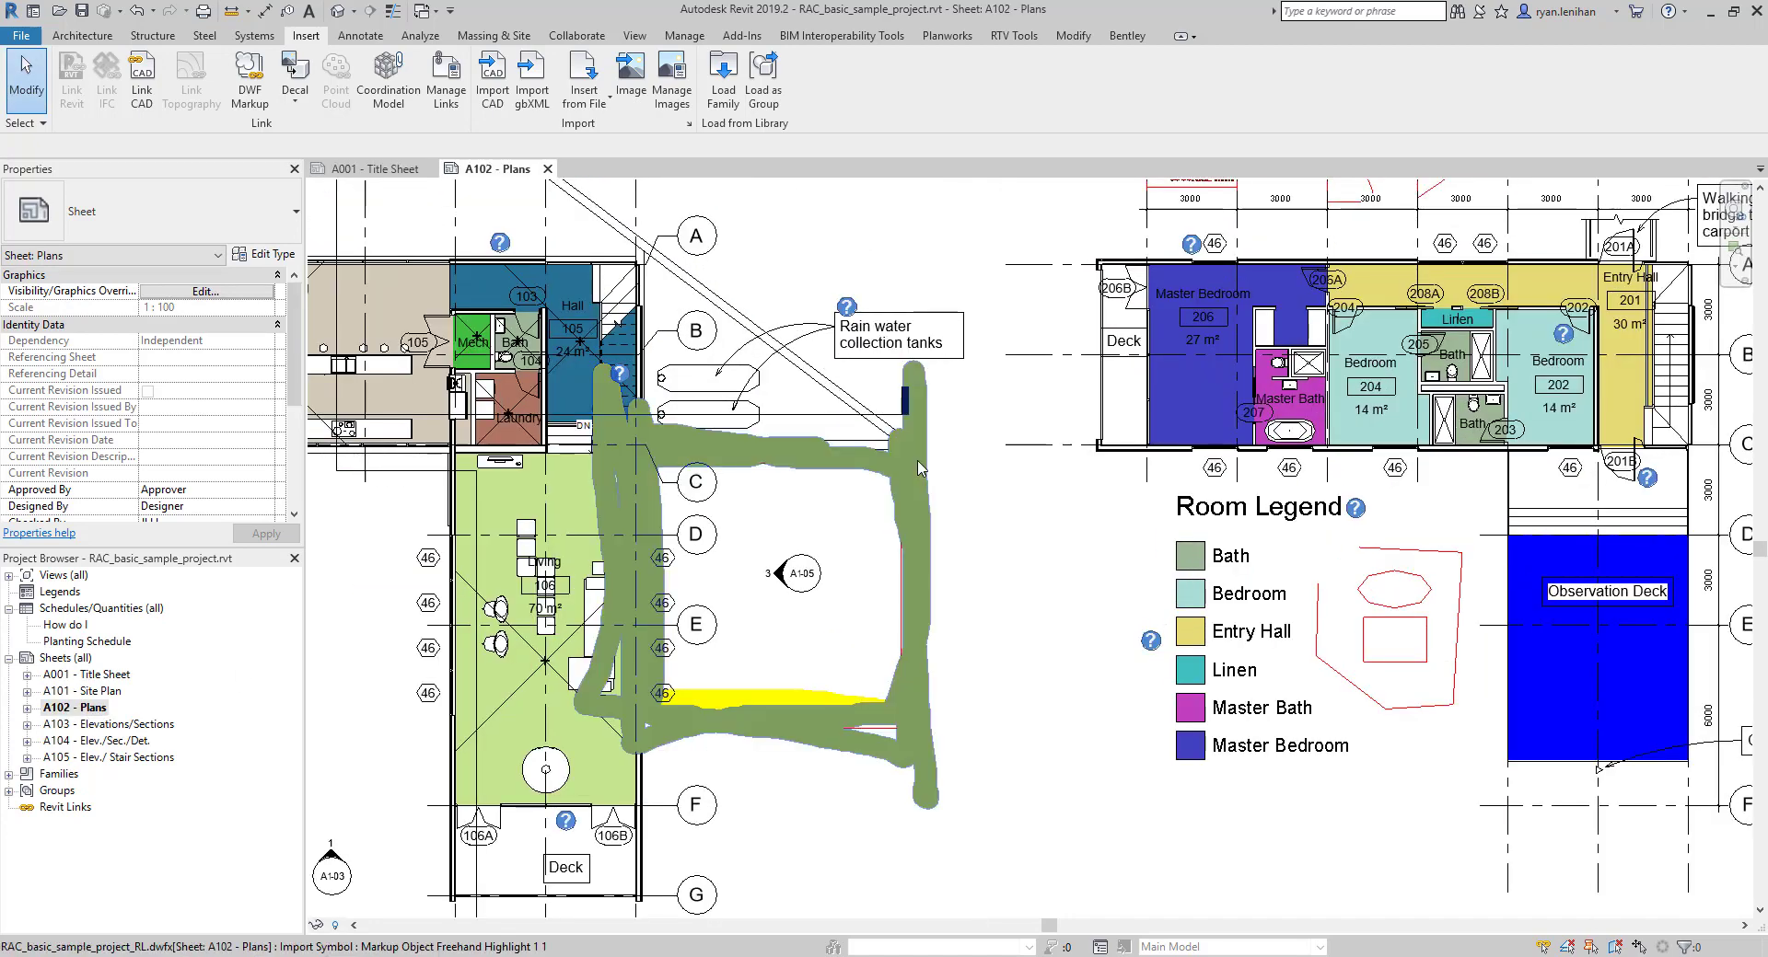
Step: Activate the Level 1 view, draw three Interior - Partition walls enclosing the highlighted room beside the living area, and deactivate the view
{"action": "double_click", "coordinate": [861, 550]}
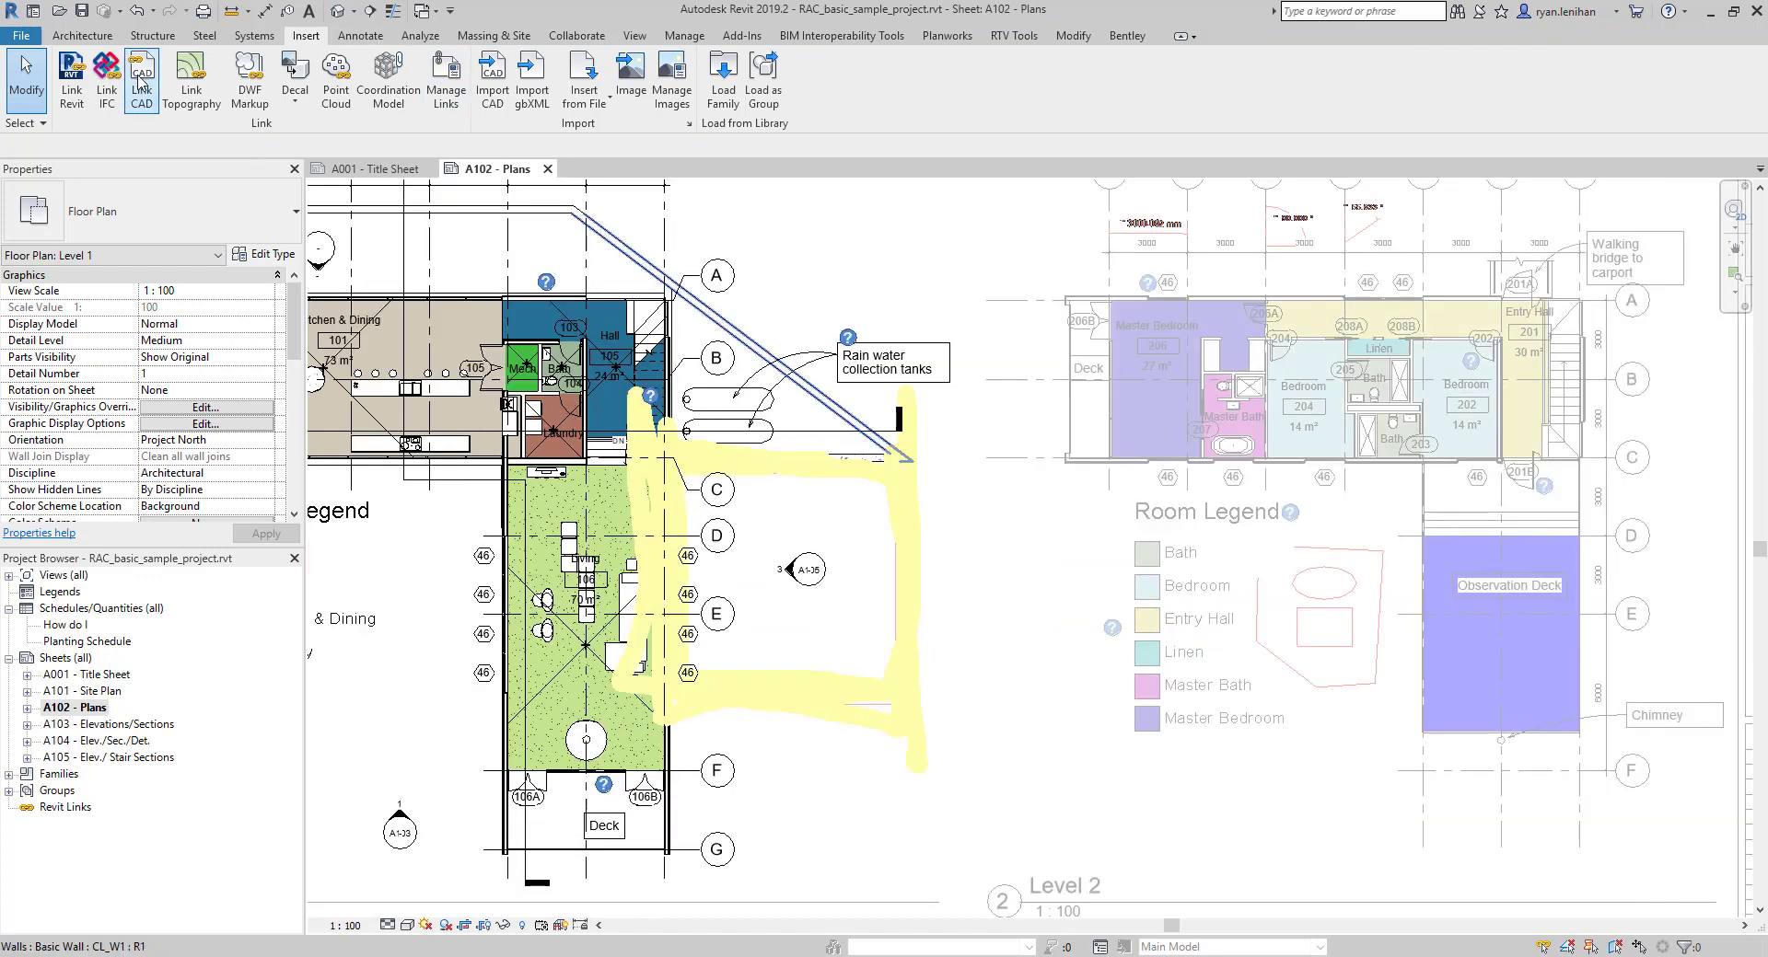
{"action": "left_click", "coordinate": [82, 35]}
{"action": "left_click", "coordinate": [74, 73]}
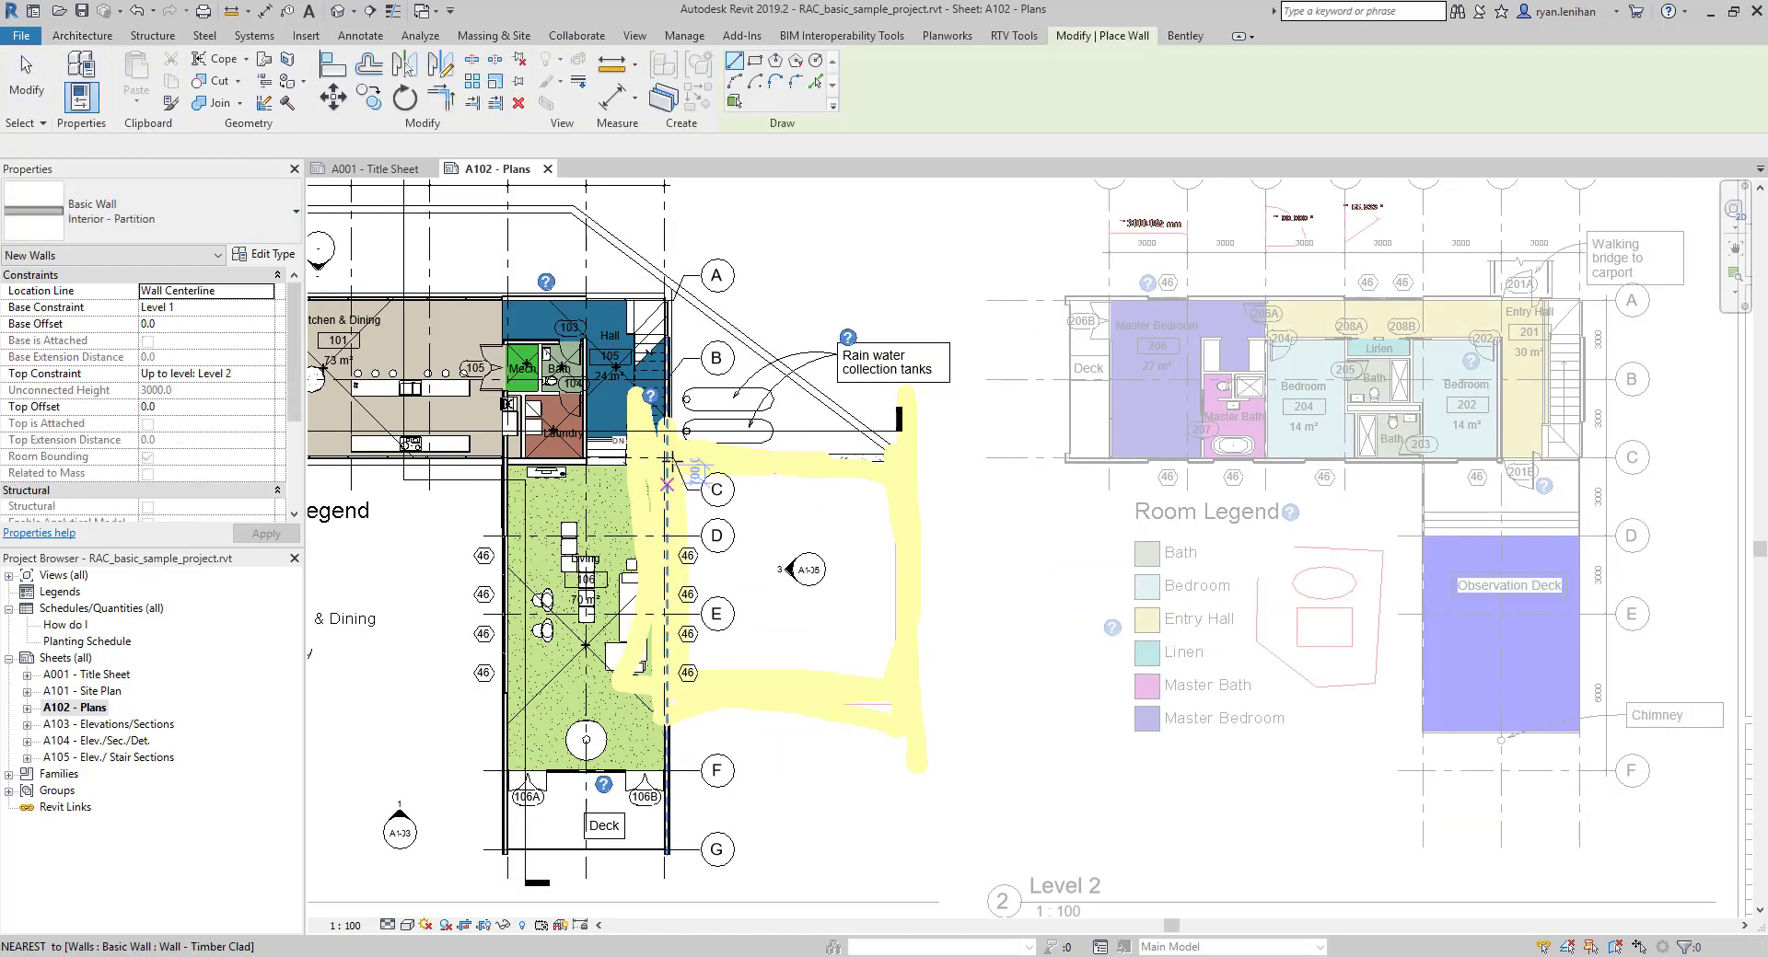
{"action": "left_click", "coordinate": [901, 458]}
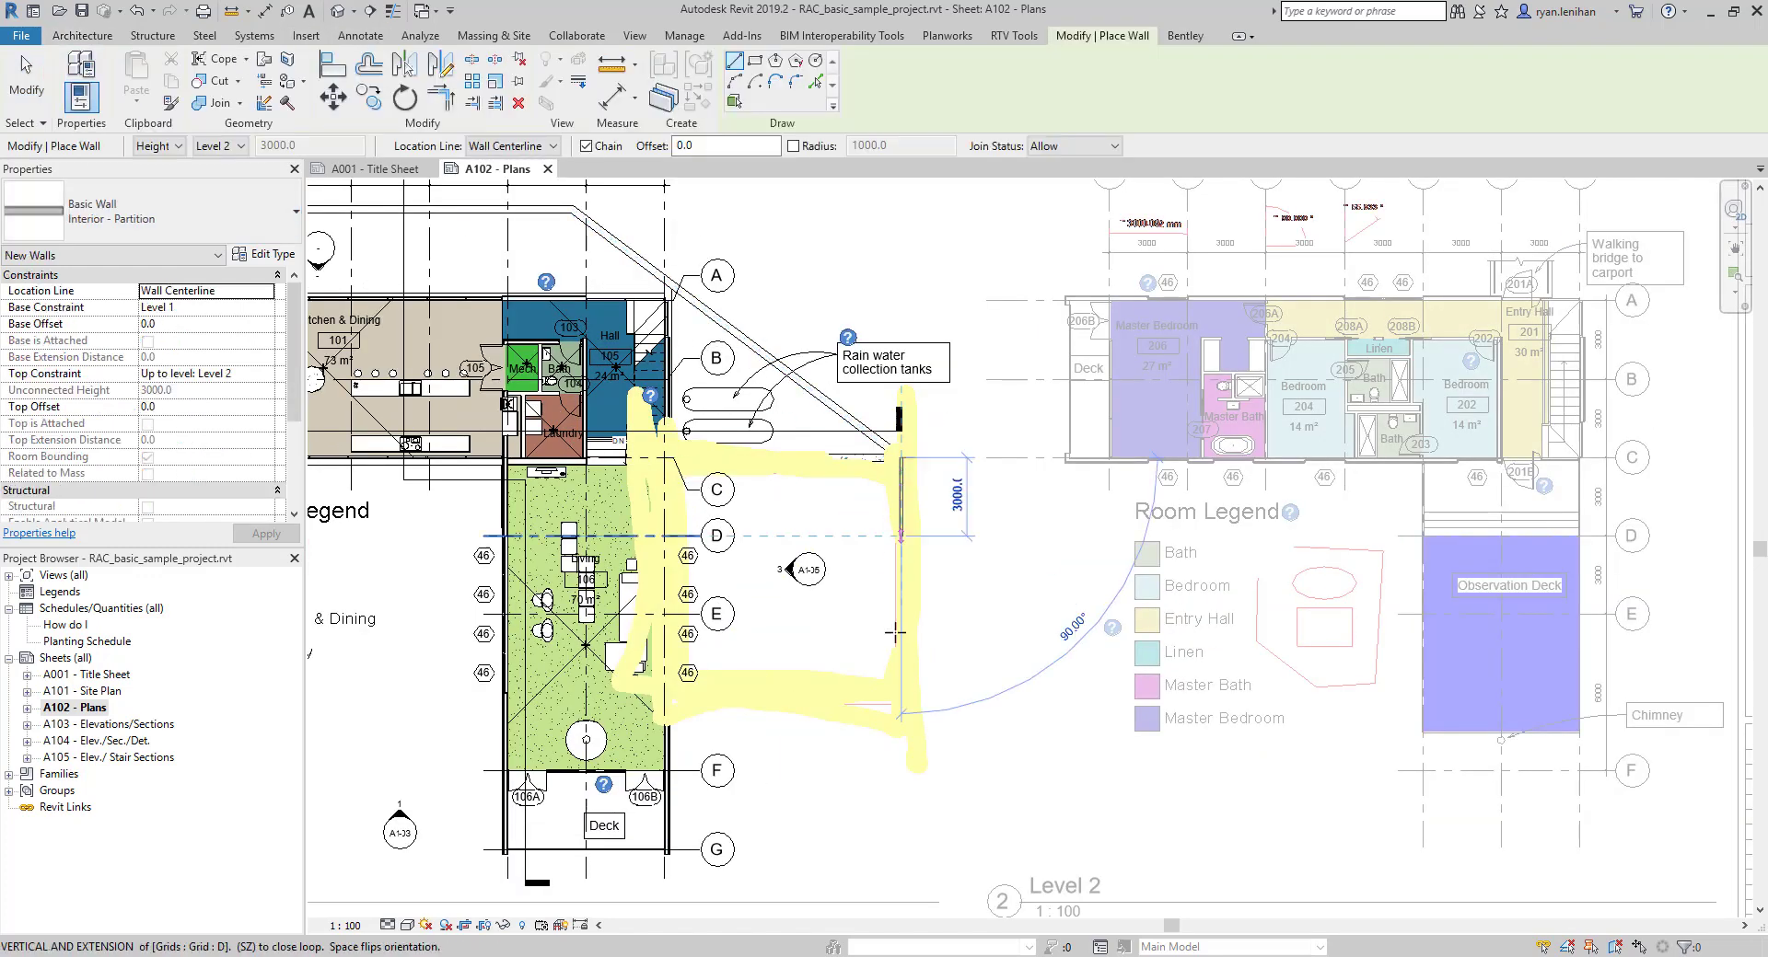
{"action": "left_click", "coordinate": [900, 698]}
{"action": "left_click", "coordinate": [679, 698]}
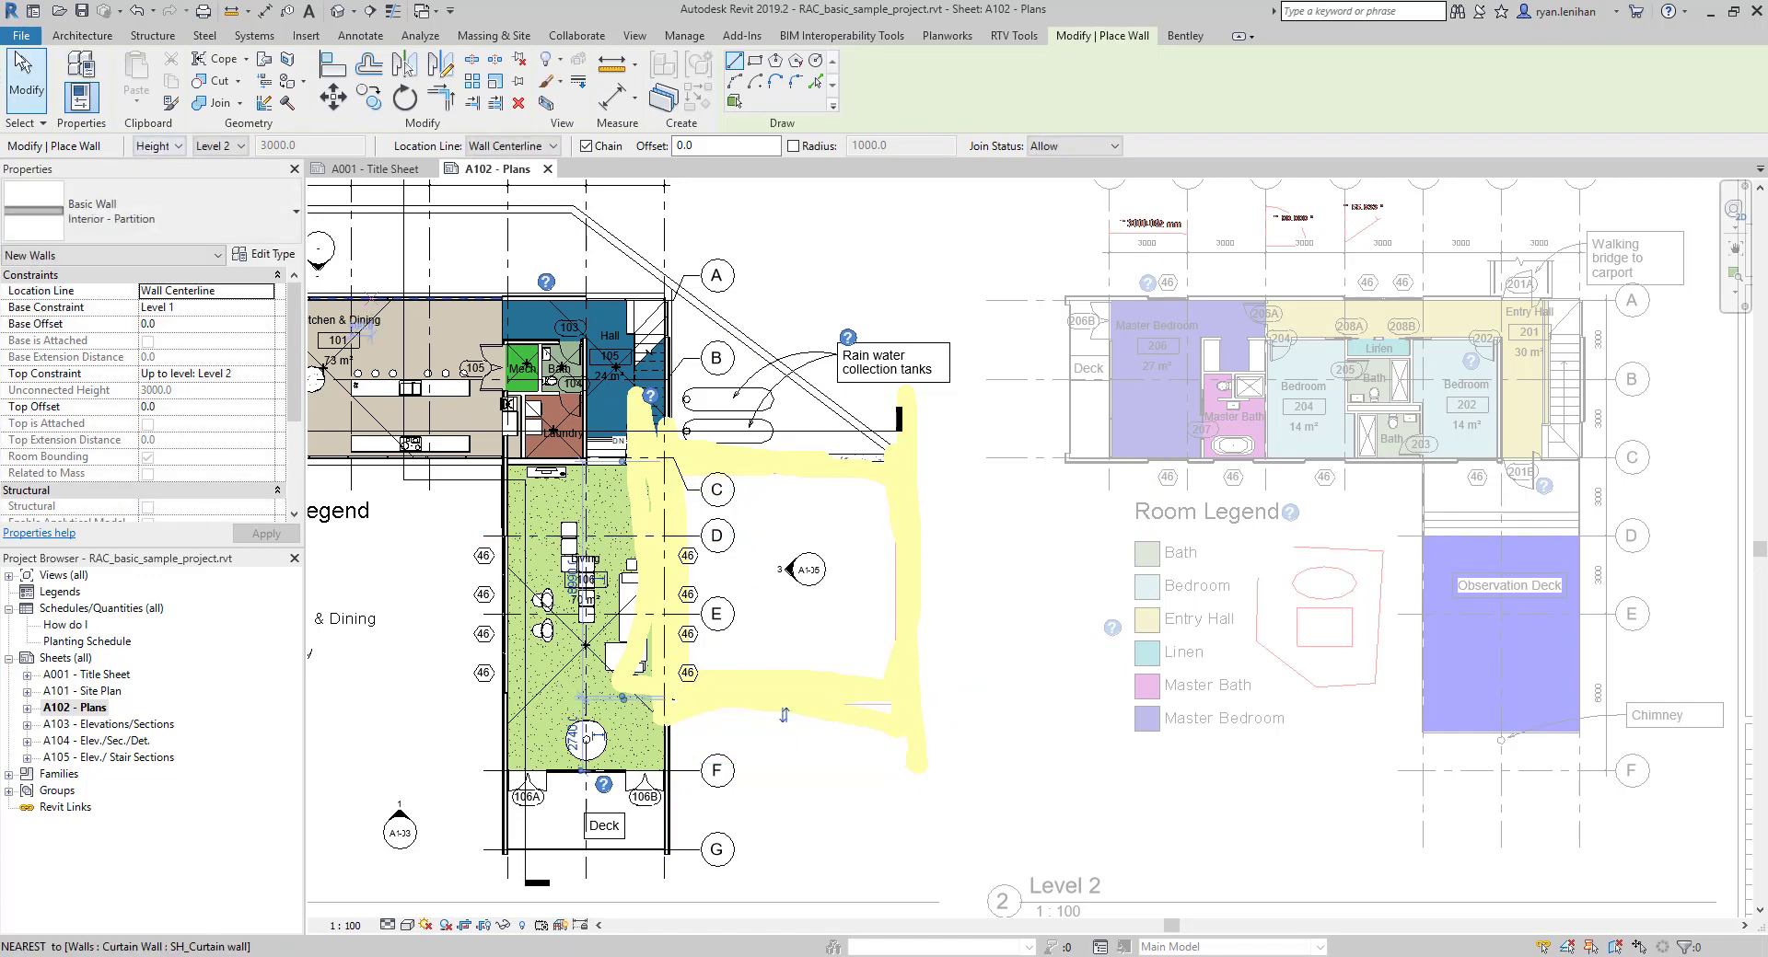
{"action": "left_click", "coordinate": [26, 79]}
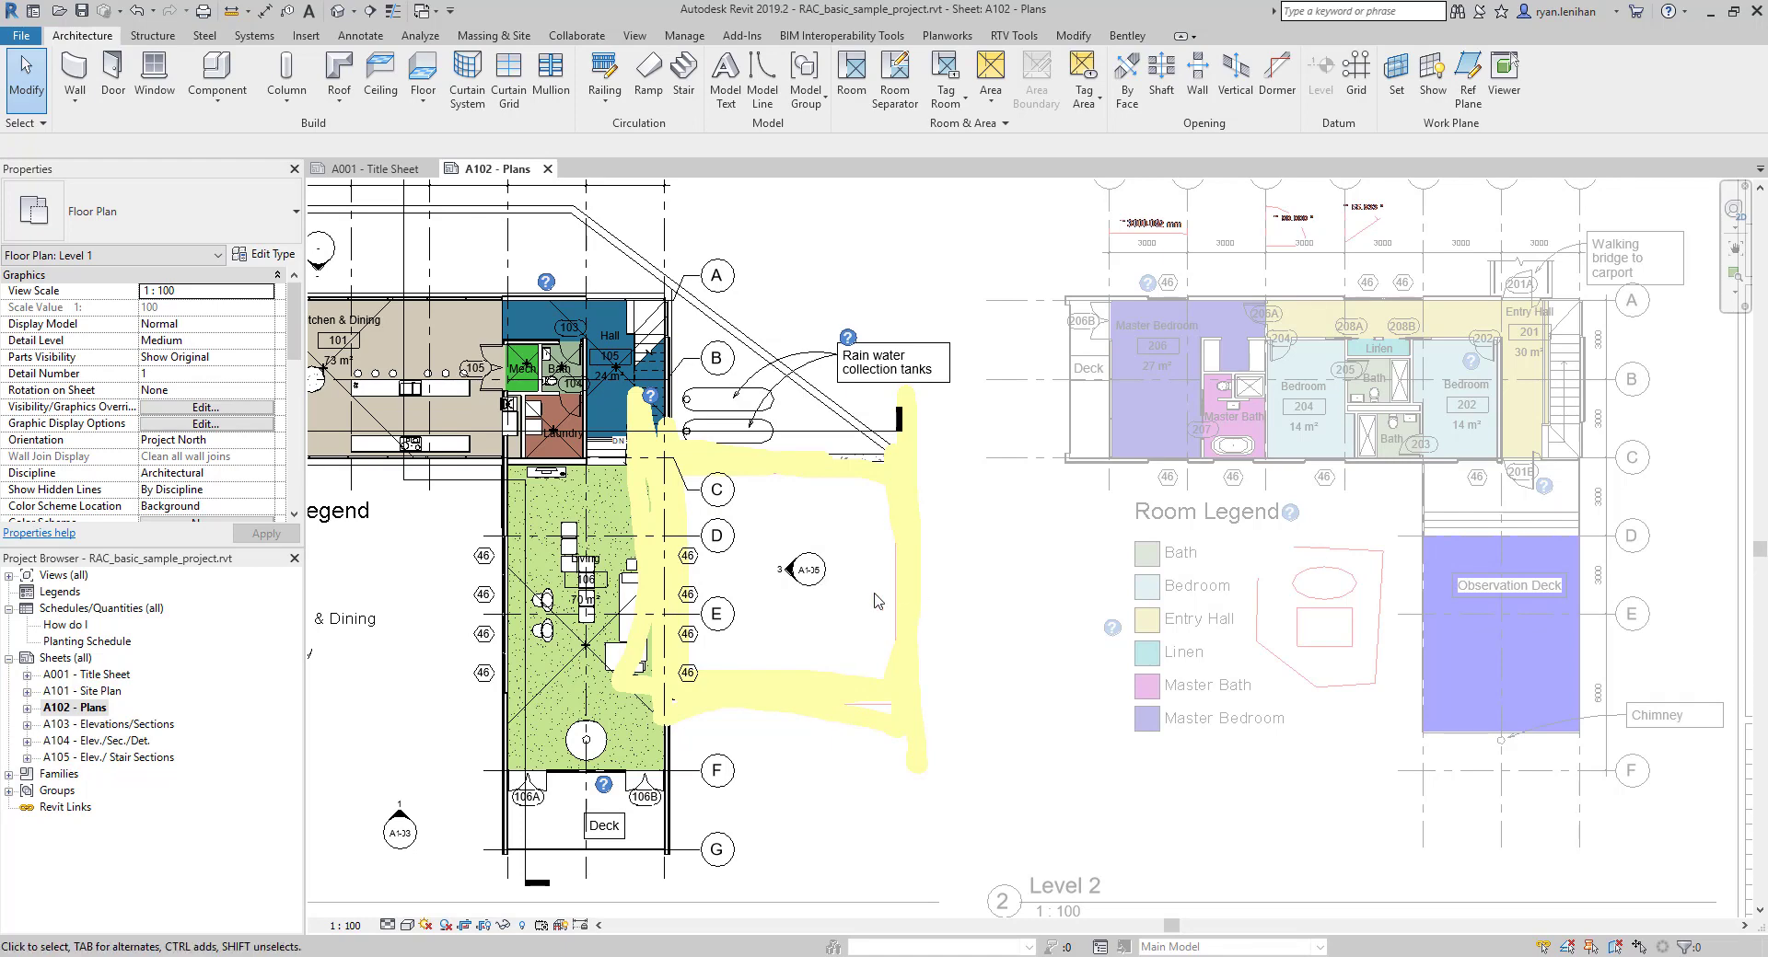
{"action": "right_click", "coordinate": [801, 518]}
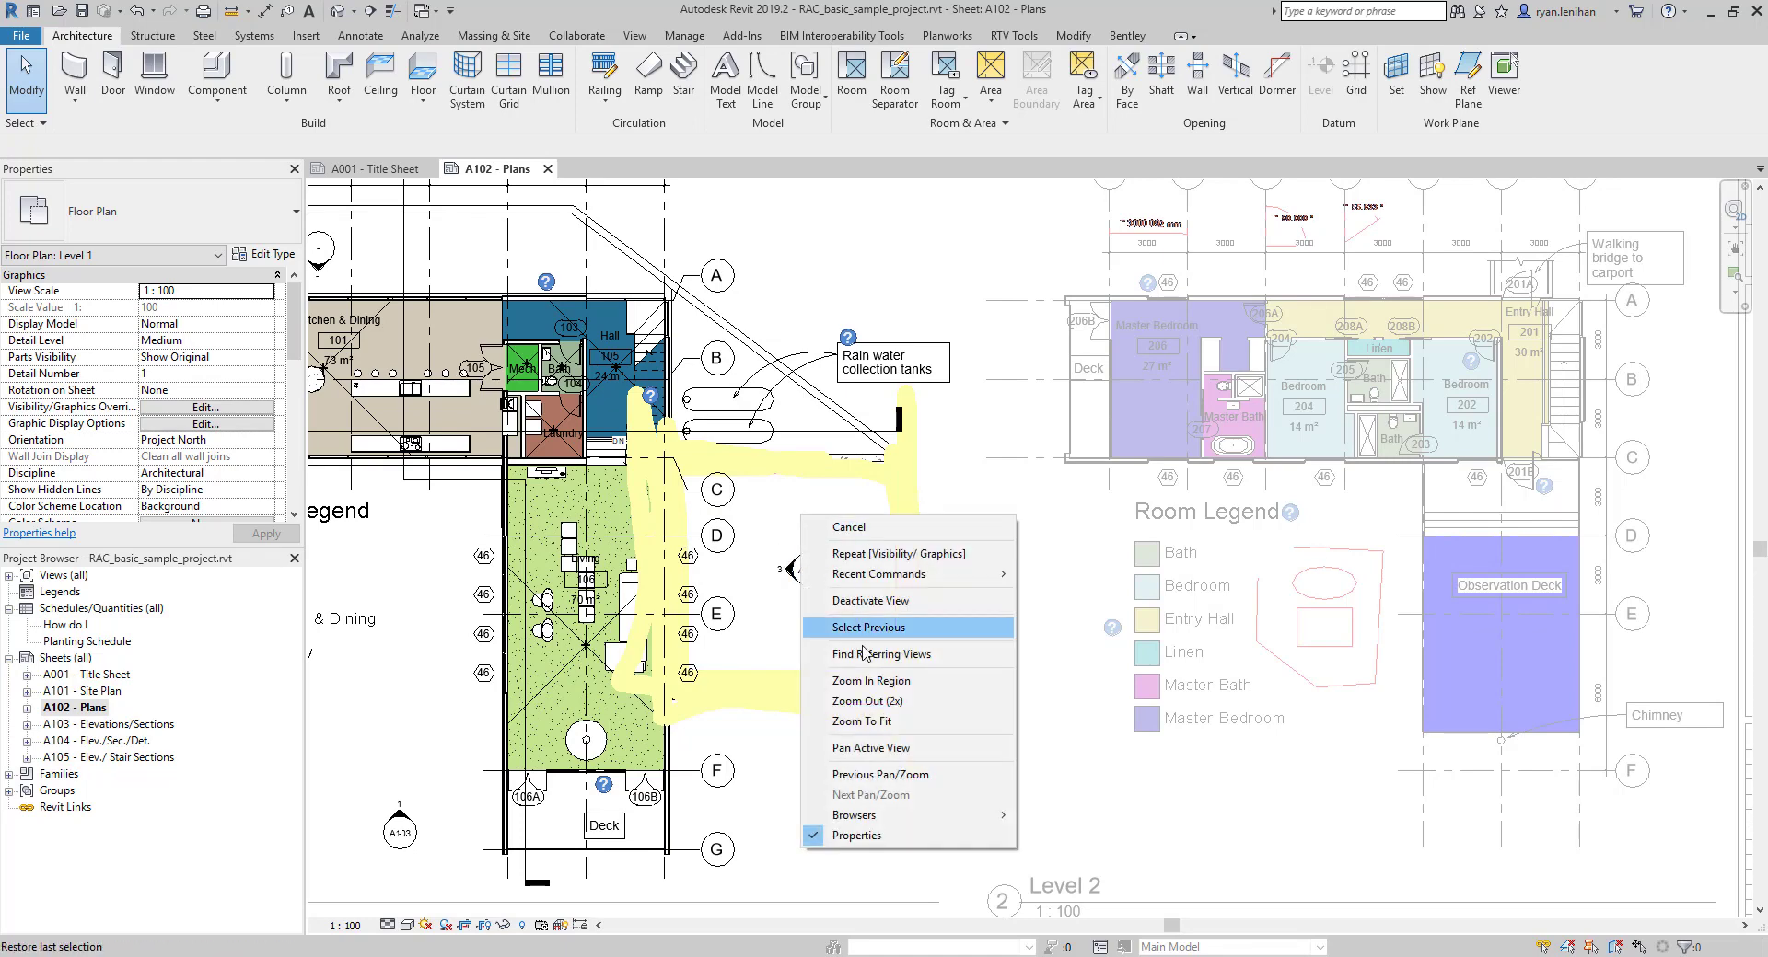
{"action": "left_click", "coordinate": [893, 600]}
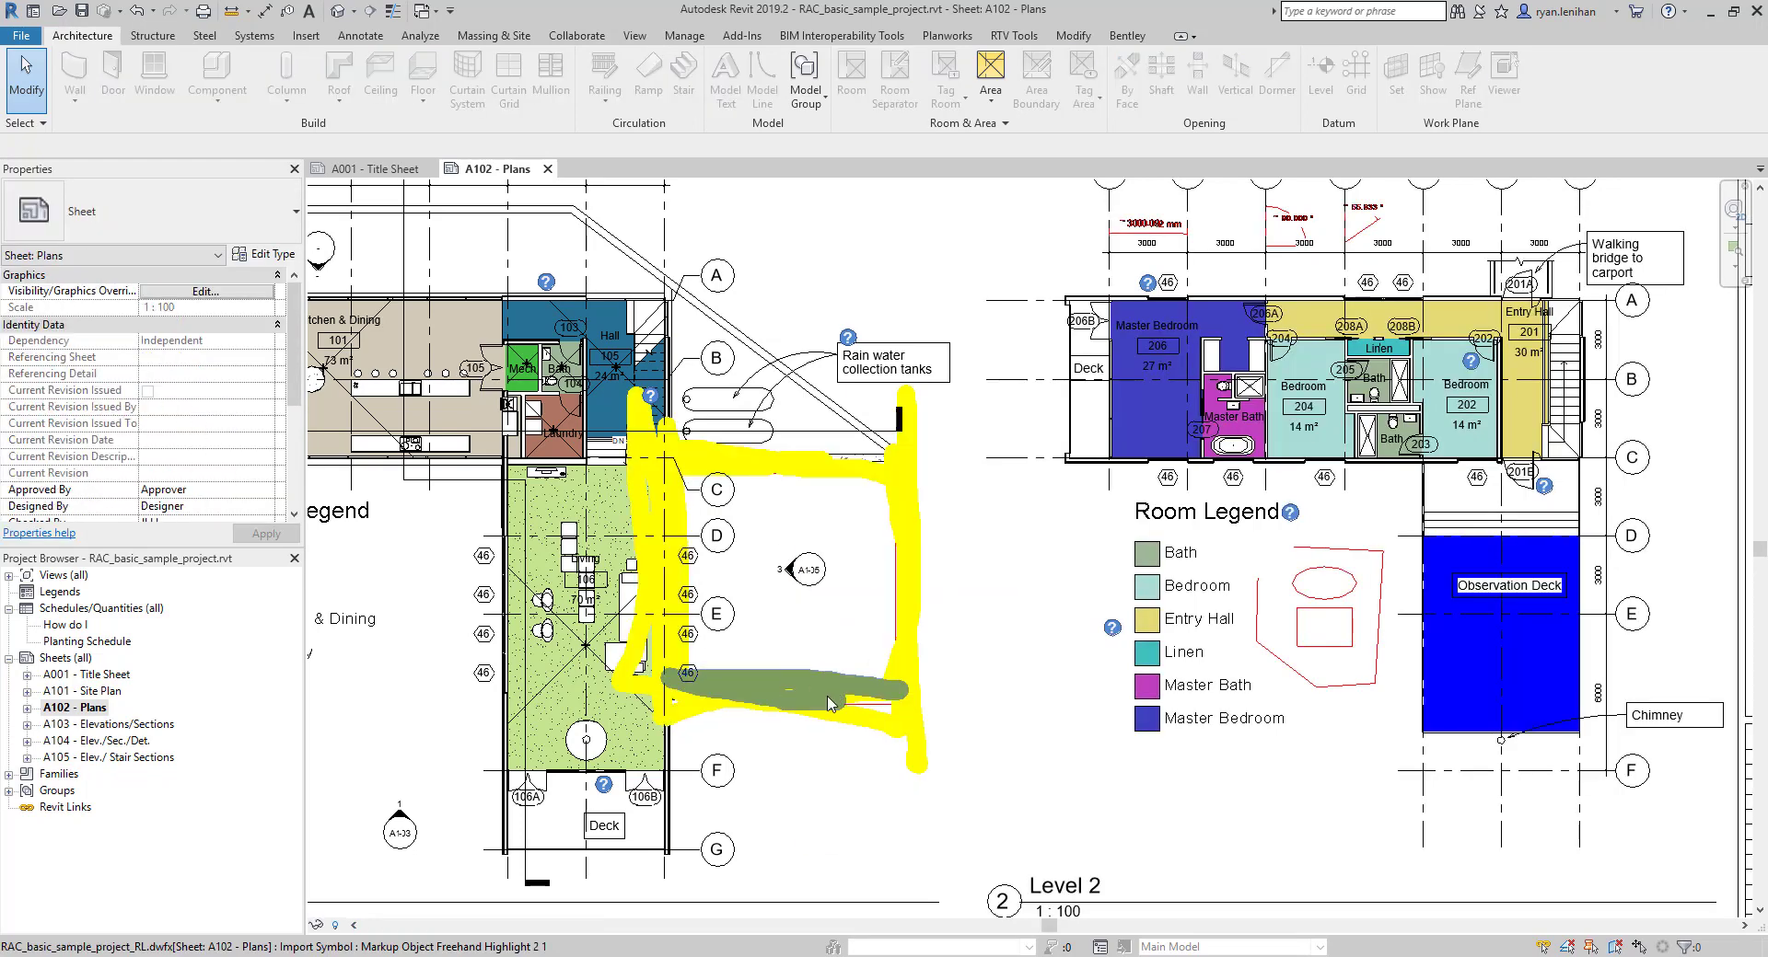
Step: Select the linked markups around the new room on sheet A102 and set their status to For Review
{"action": "left_click", "coordinate": [879, 709]}
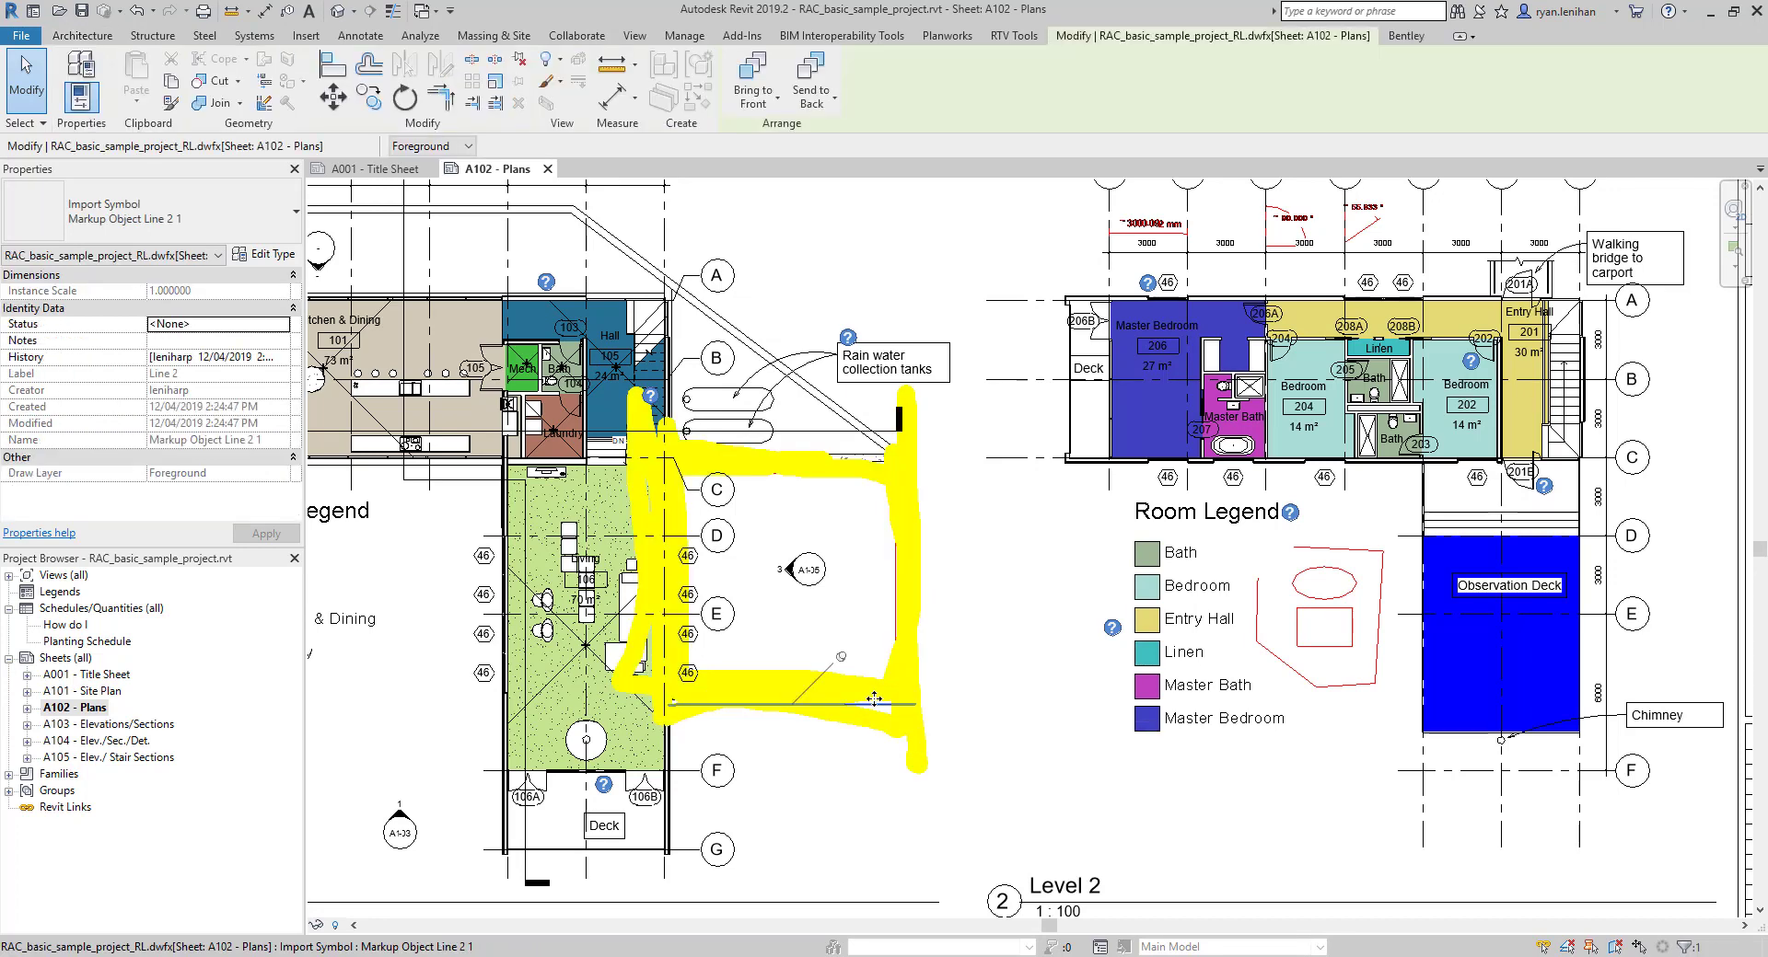
{"action": "key", "text": "Escape"}
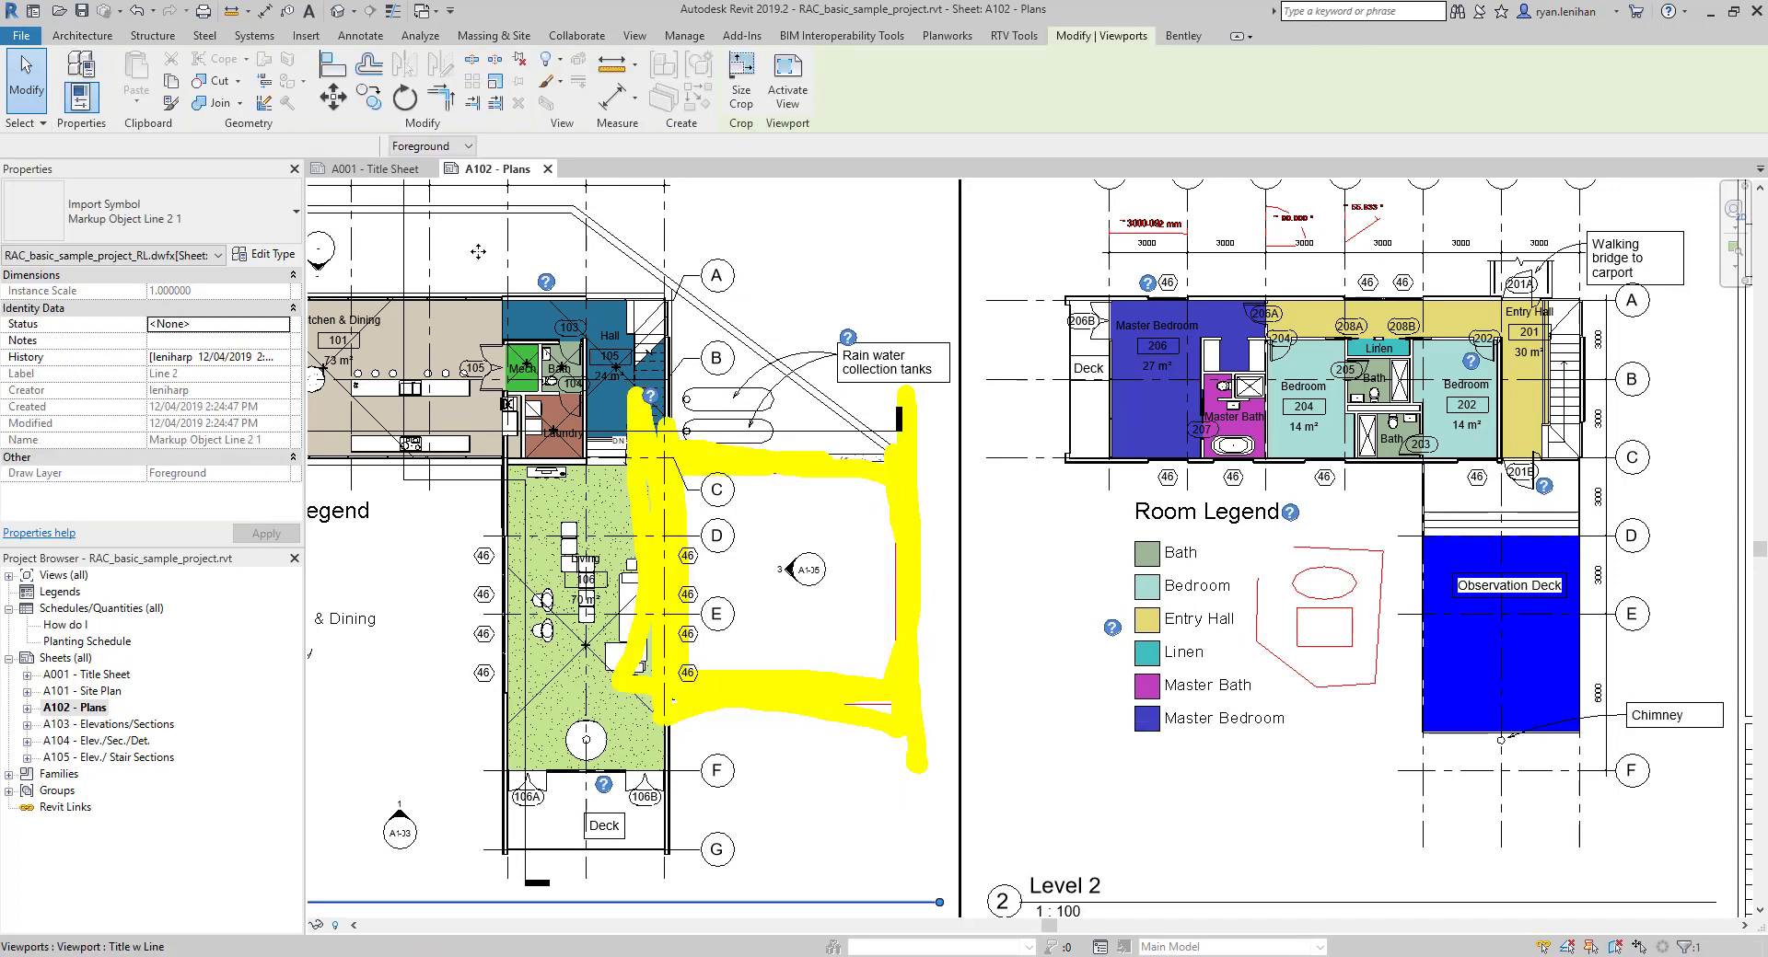
{"action": "scroll", "coordinate": [469, 272], "scroll_direction": "down", "scroll_amount": 3}
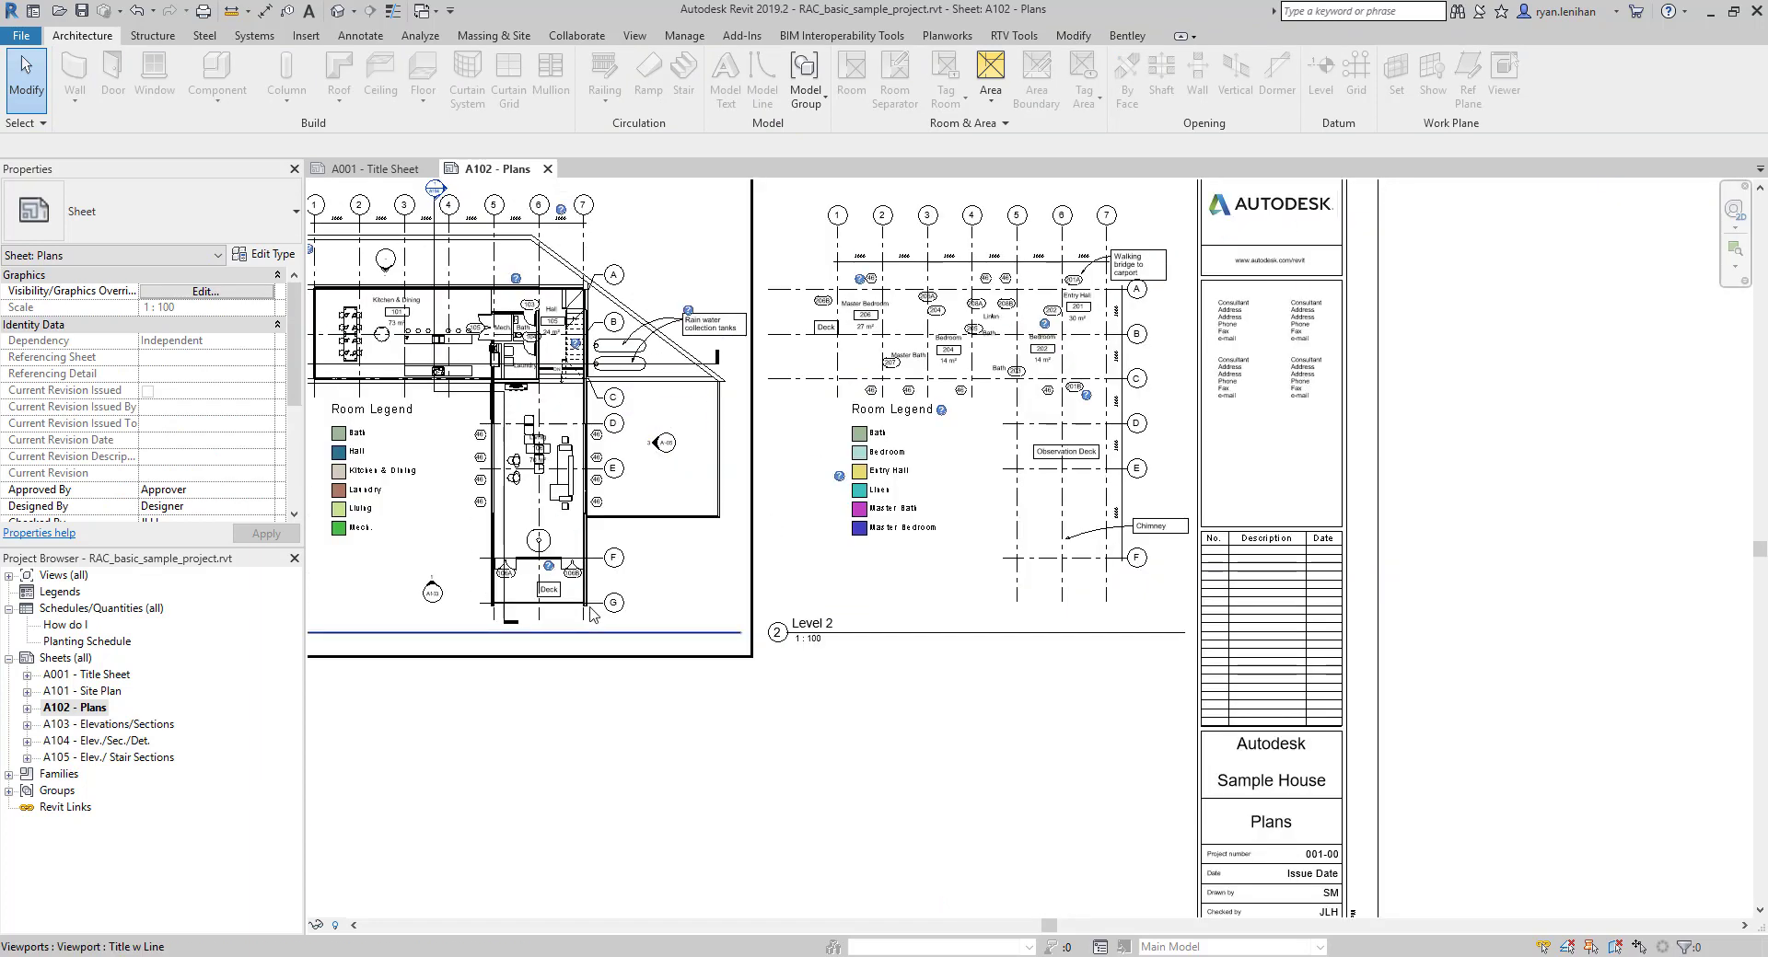
{"action": "left_click", "coordinate": [772, 272]}
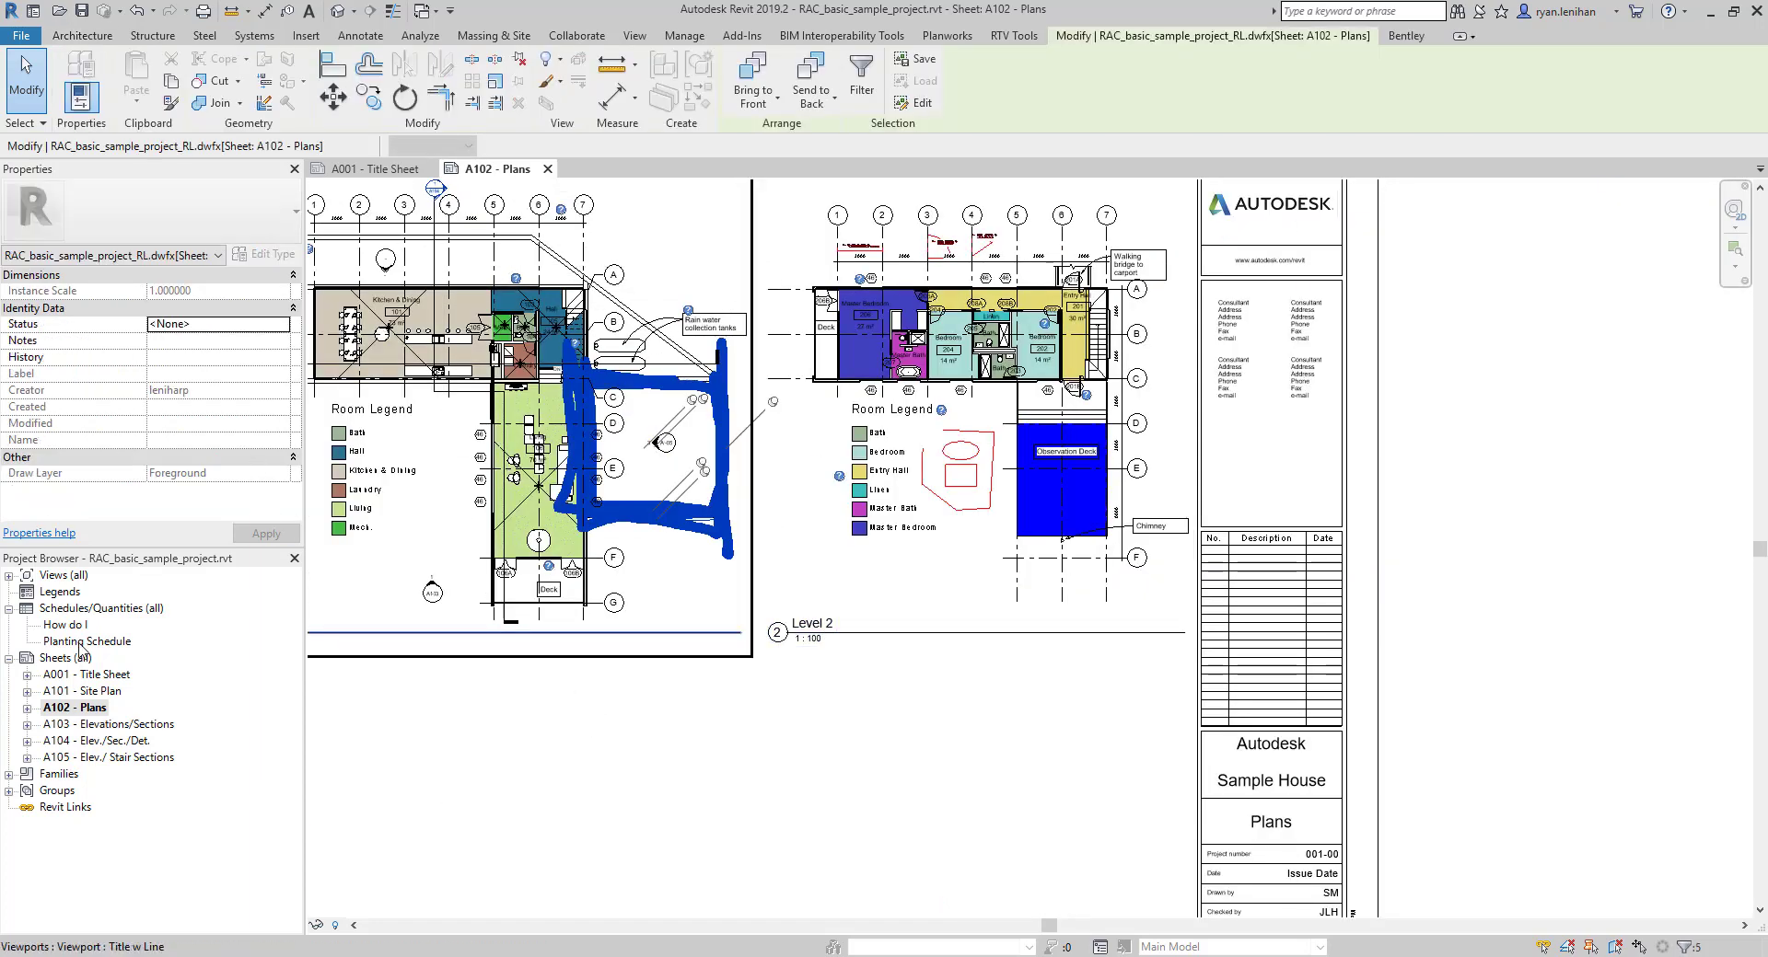
{"action": "left_click", "coordinate": [267, 324]}
{"action": "left_click", "coordinate": [282, 324]}
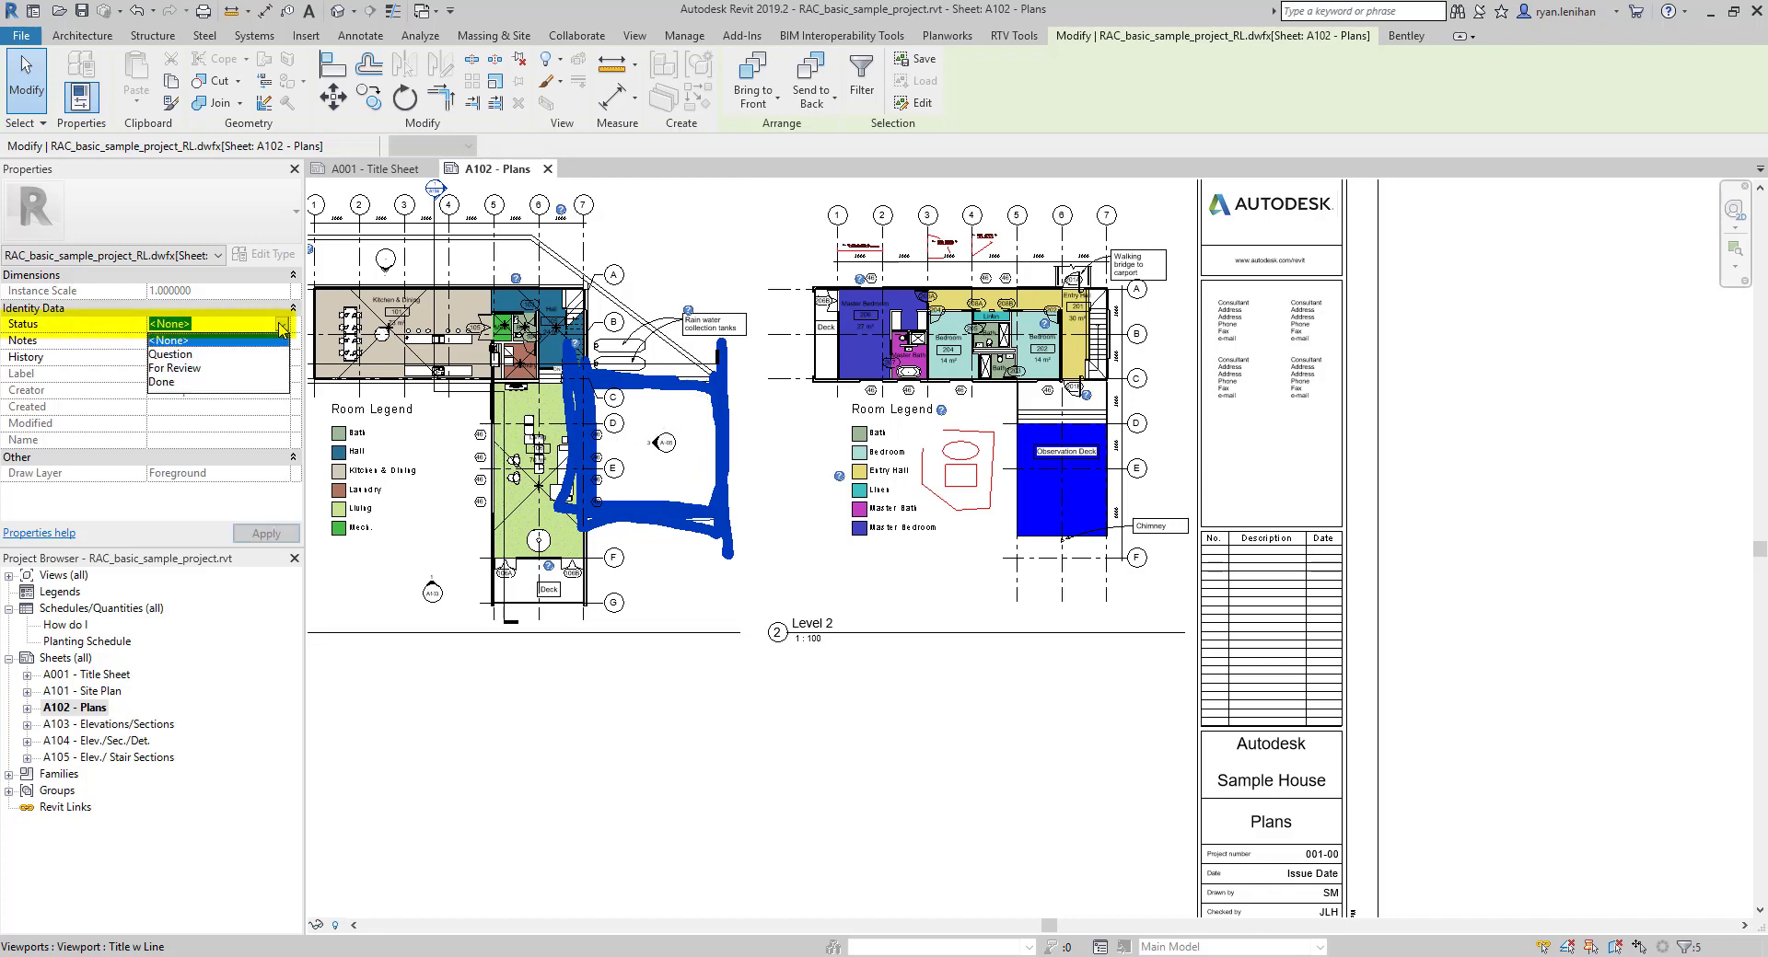
{"action": "left_click", "coordinate": [195, 368]}
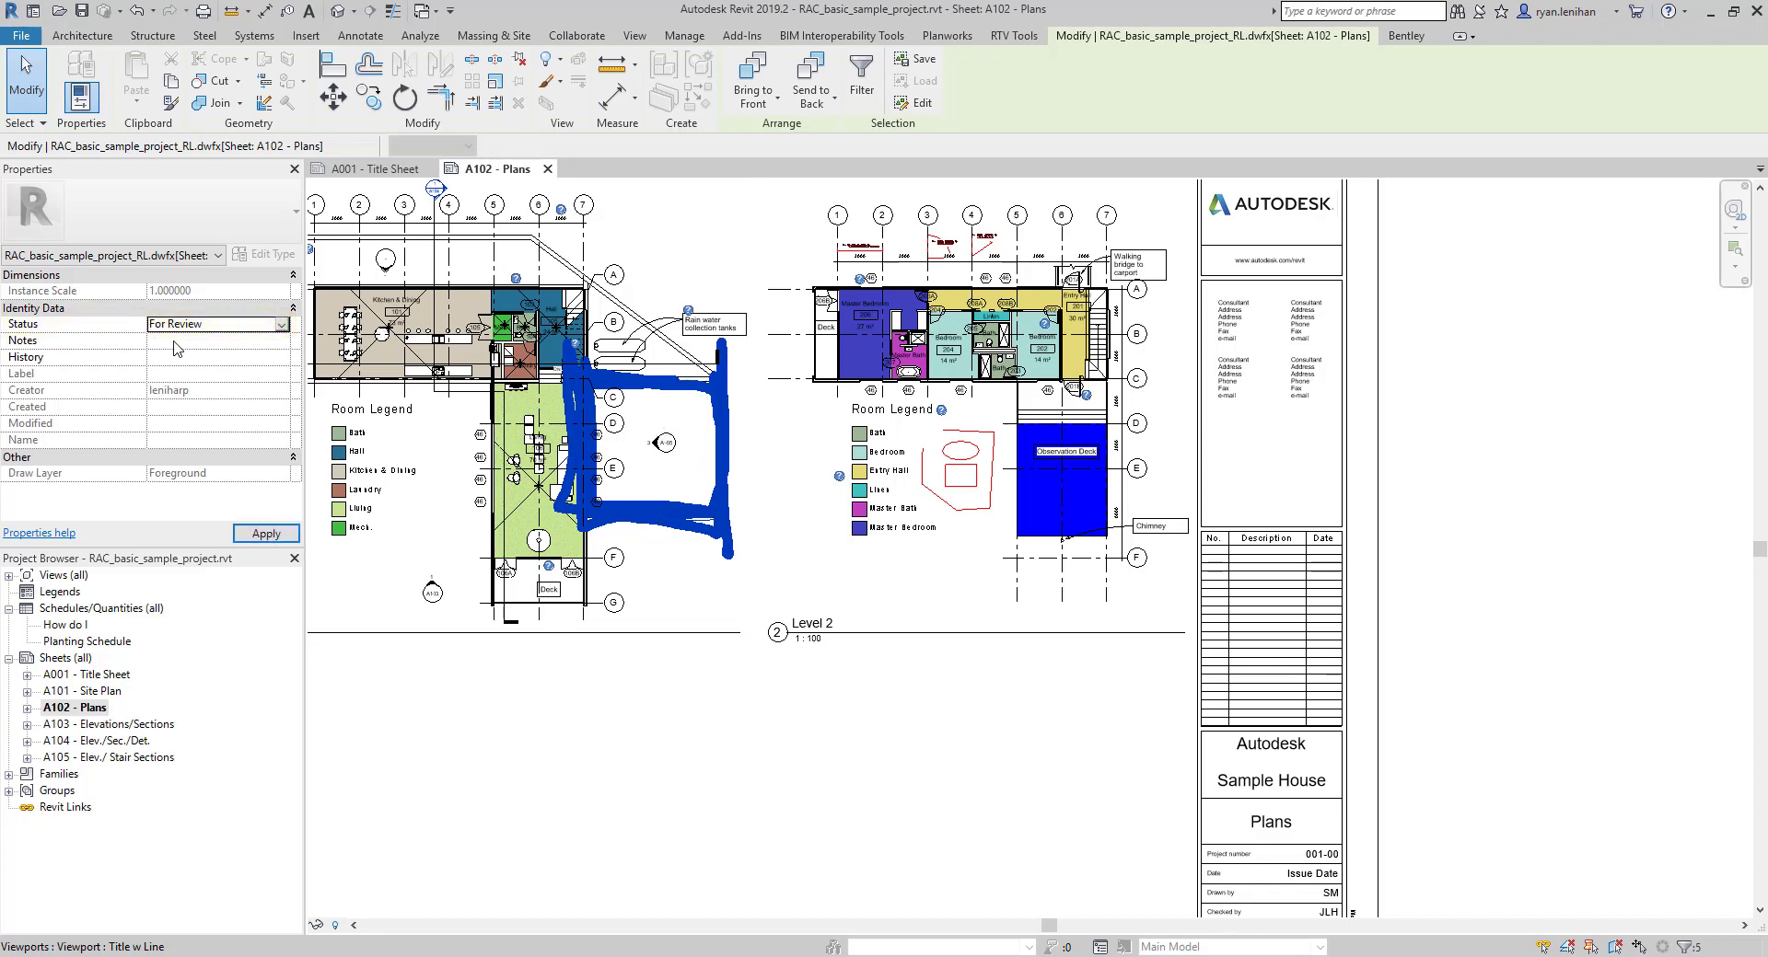
Step: Add the note "hey i tried my best, but your markups are pretty rubbish" to the selected markups
{"action": "left_click", "coordinate": [177, 342]}
{"action": "left_click", "coordinate": [283, 341]}
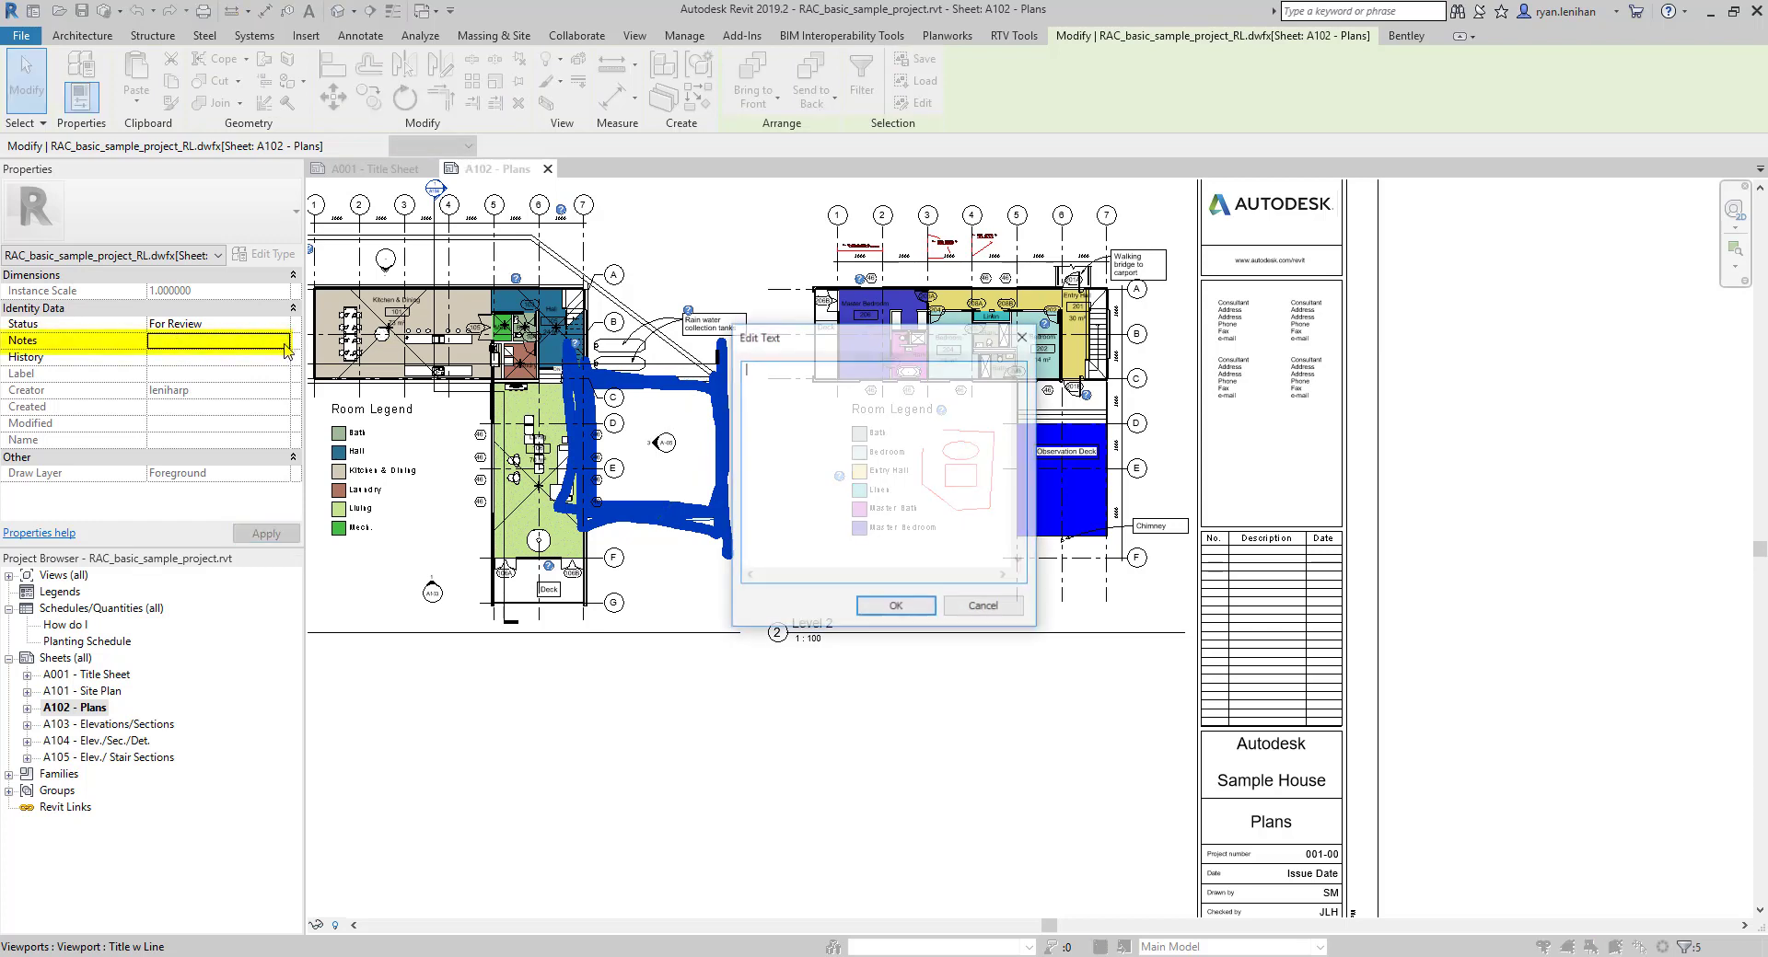
{"action": "type", "text": "h"}
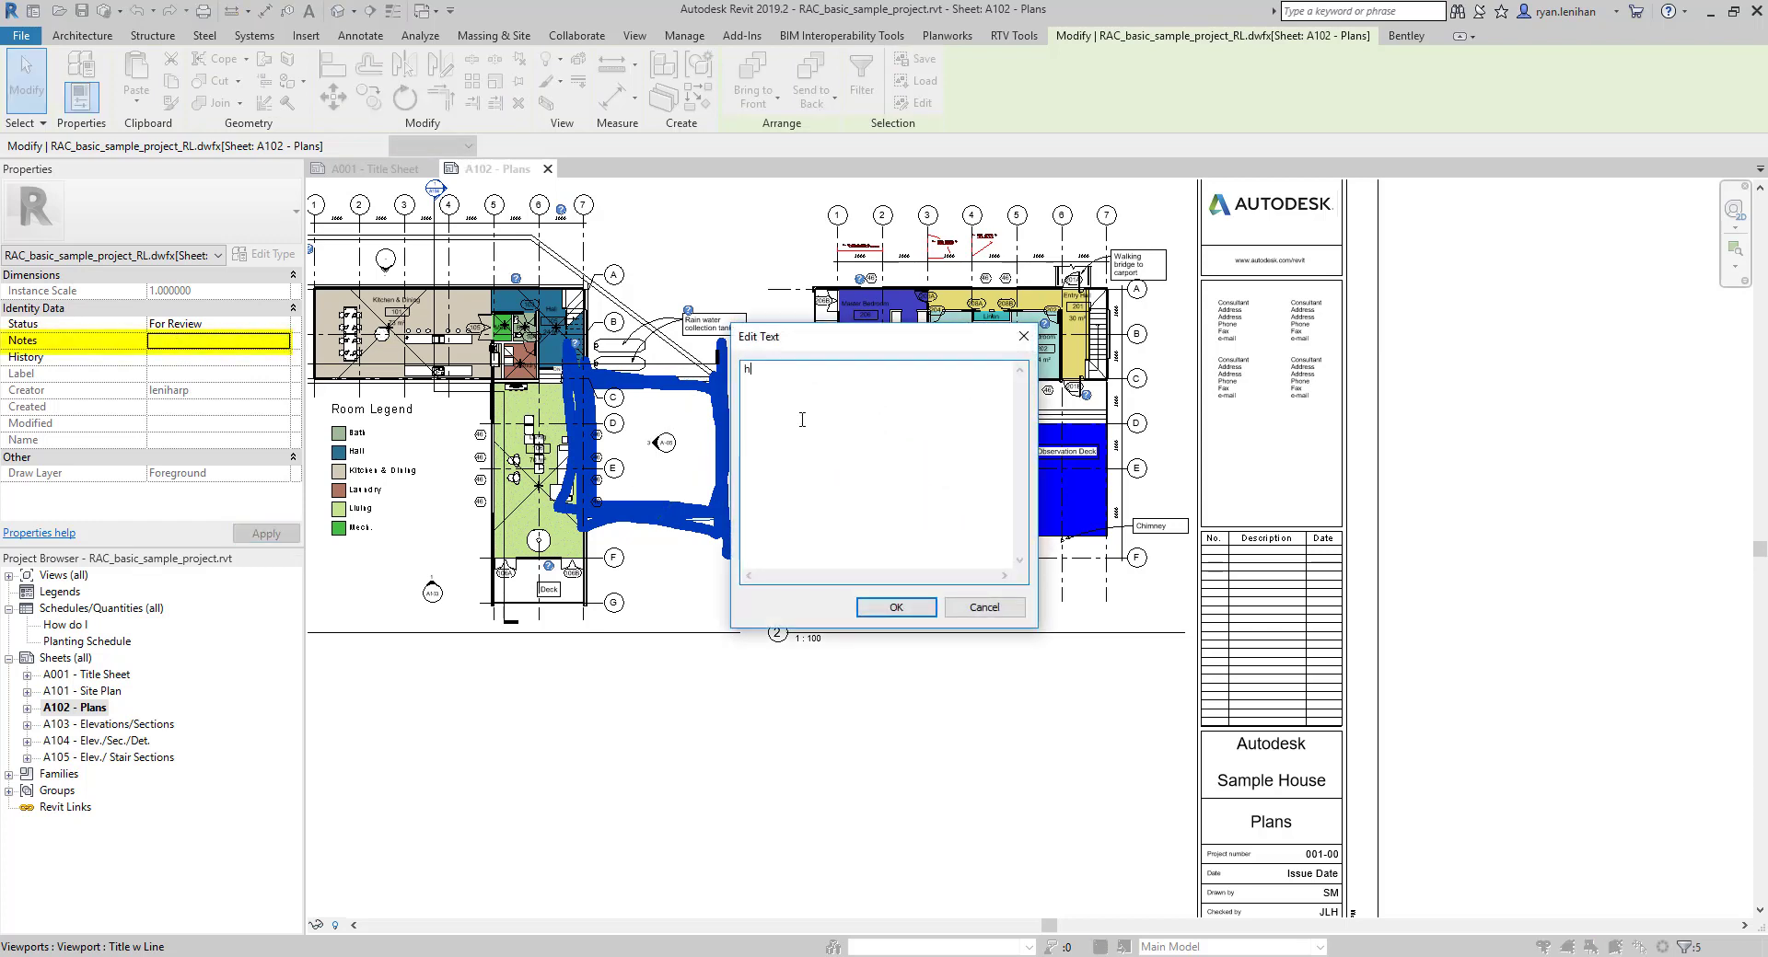
{"action": "type", "text": "ey i tried my best, but your markups are pretty rubbish"}
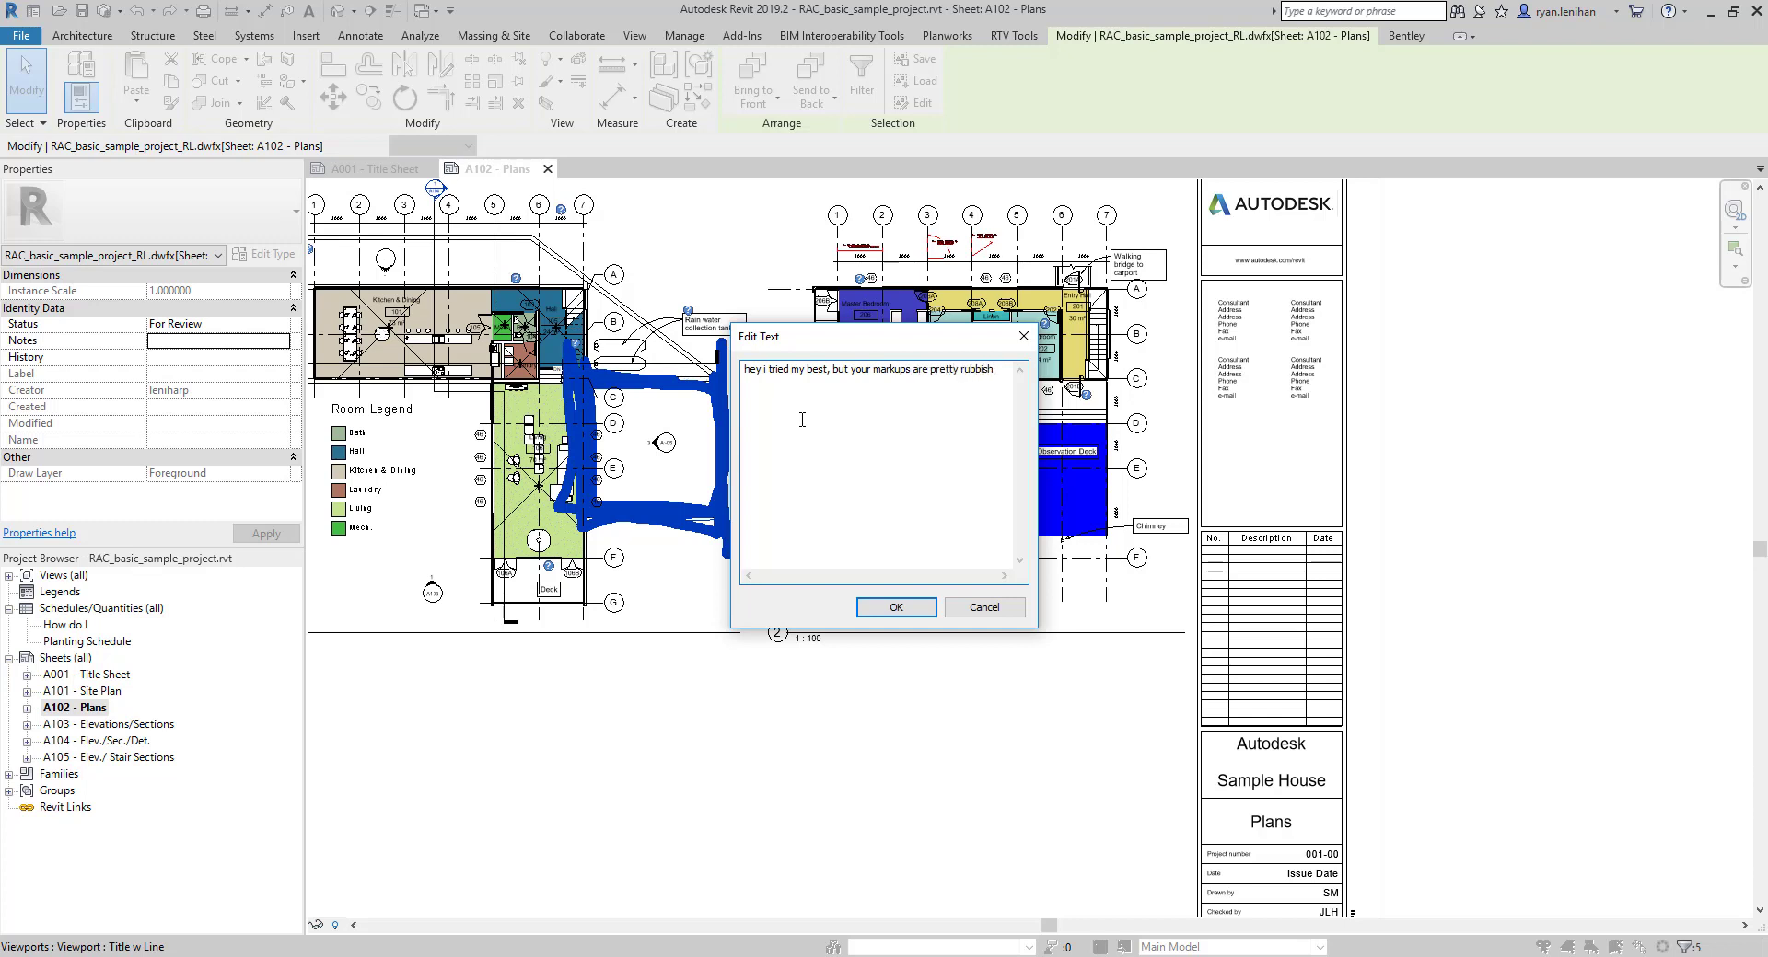
{"action": "left_click", "coordinate": [893, 607]}
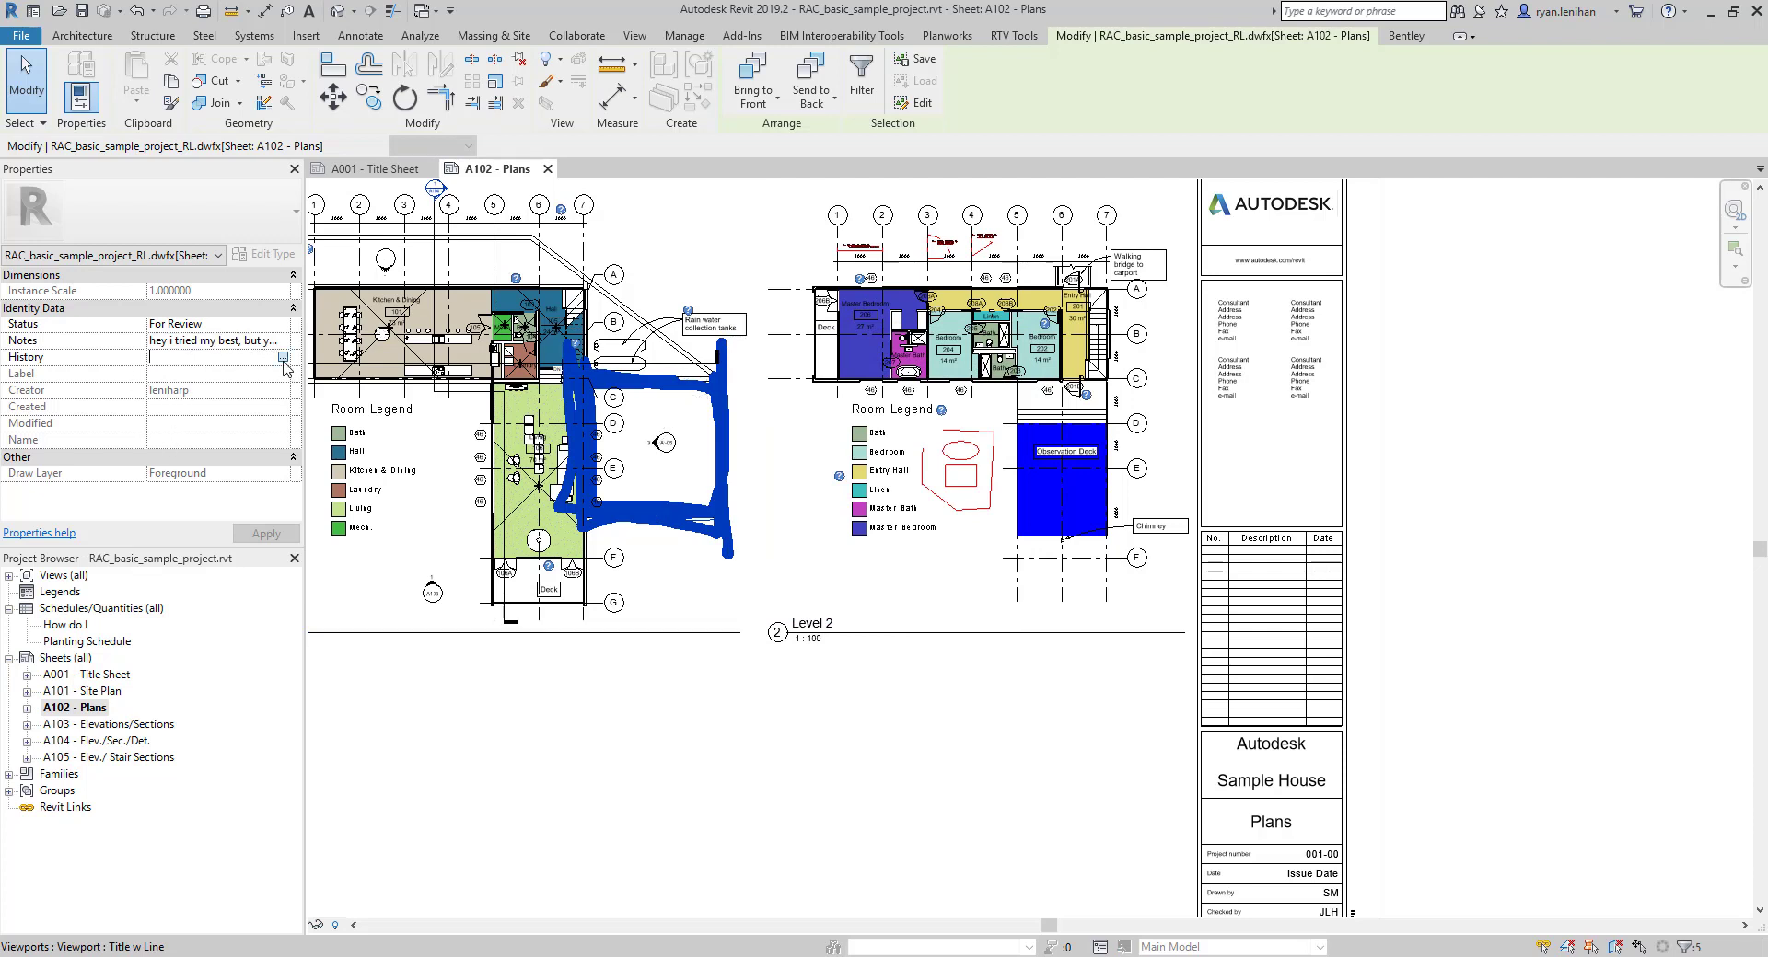
Step: Check the review history of the selected markups, then deselect them
{"action": "left_click", "coordinate": [283, 358]}
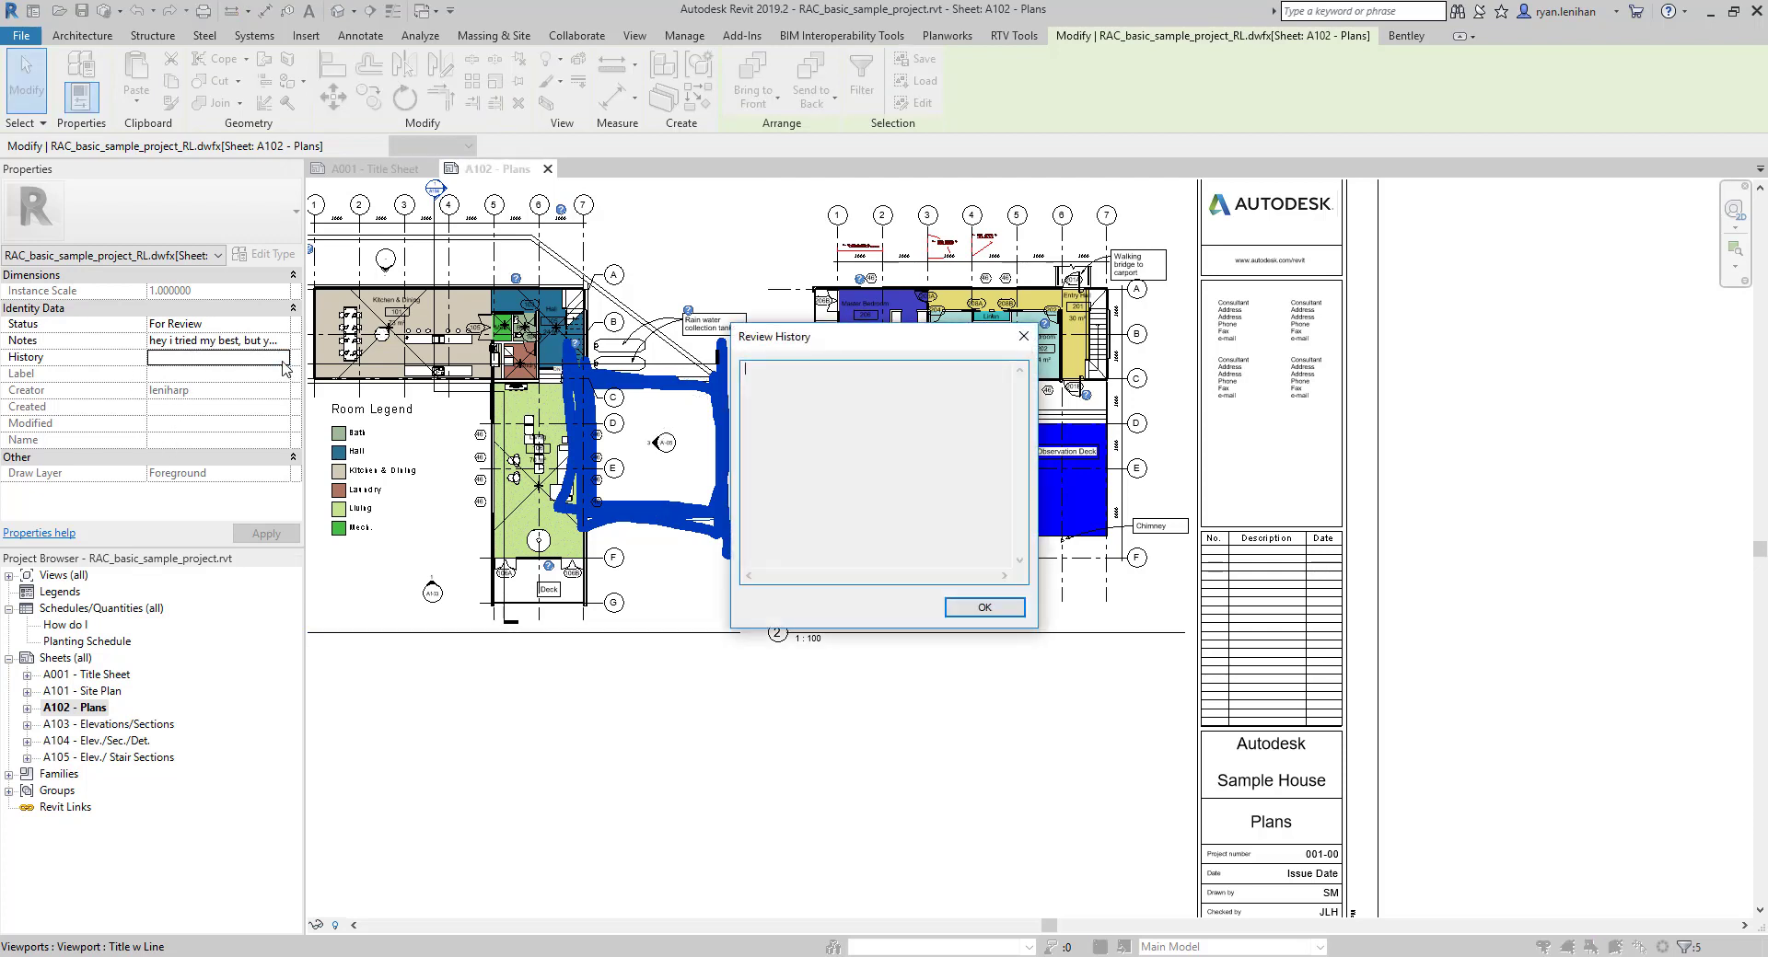
{"action": "left_click", "coordinate": [975, 606]}
{"action": "left_click", "coordinate": [573, 750]}
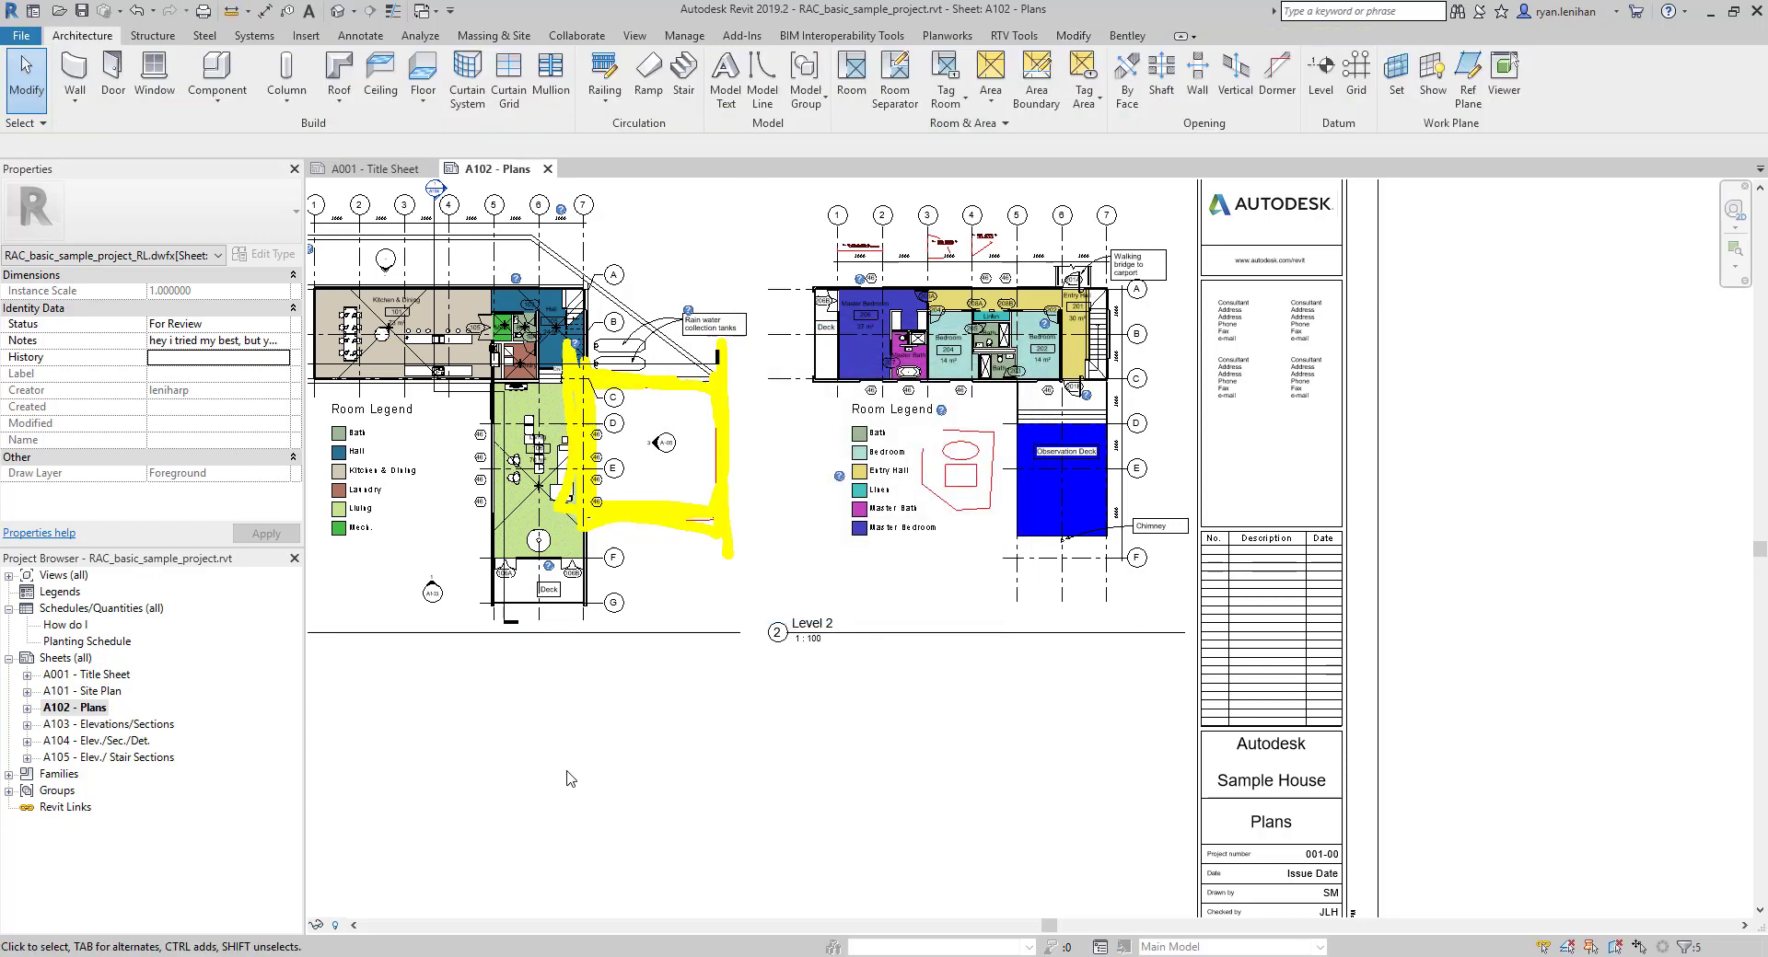
Step: Hide the imported RAC_basic_sample_project_RL.dwfx category on sheet A102 through its visibility/graphic overrides
{"action": "key", "text": "v"}
{"action": "key", "text": "g"}
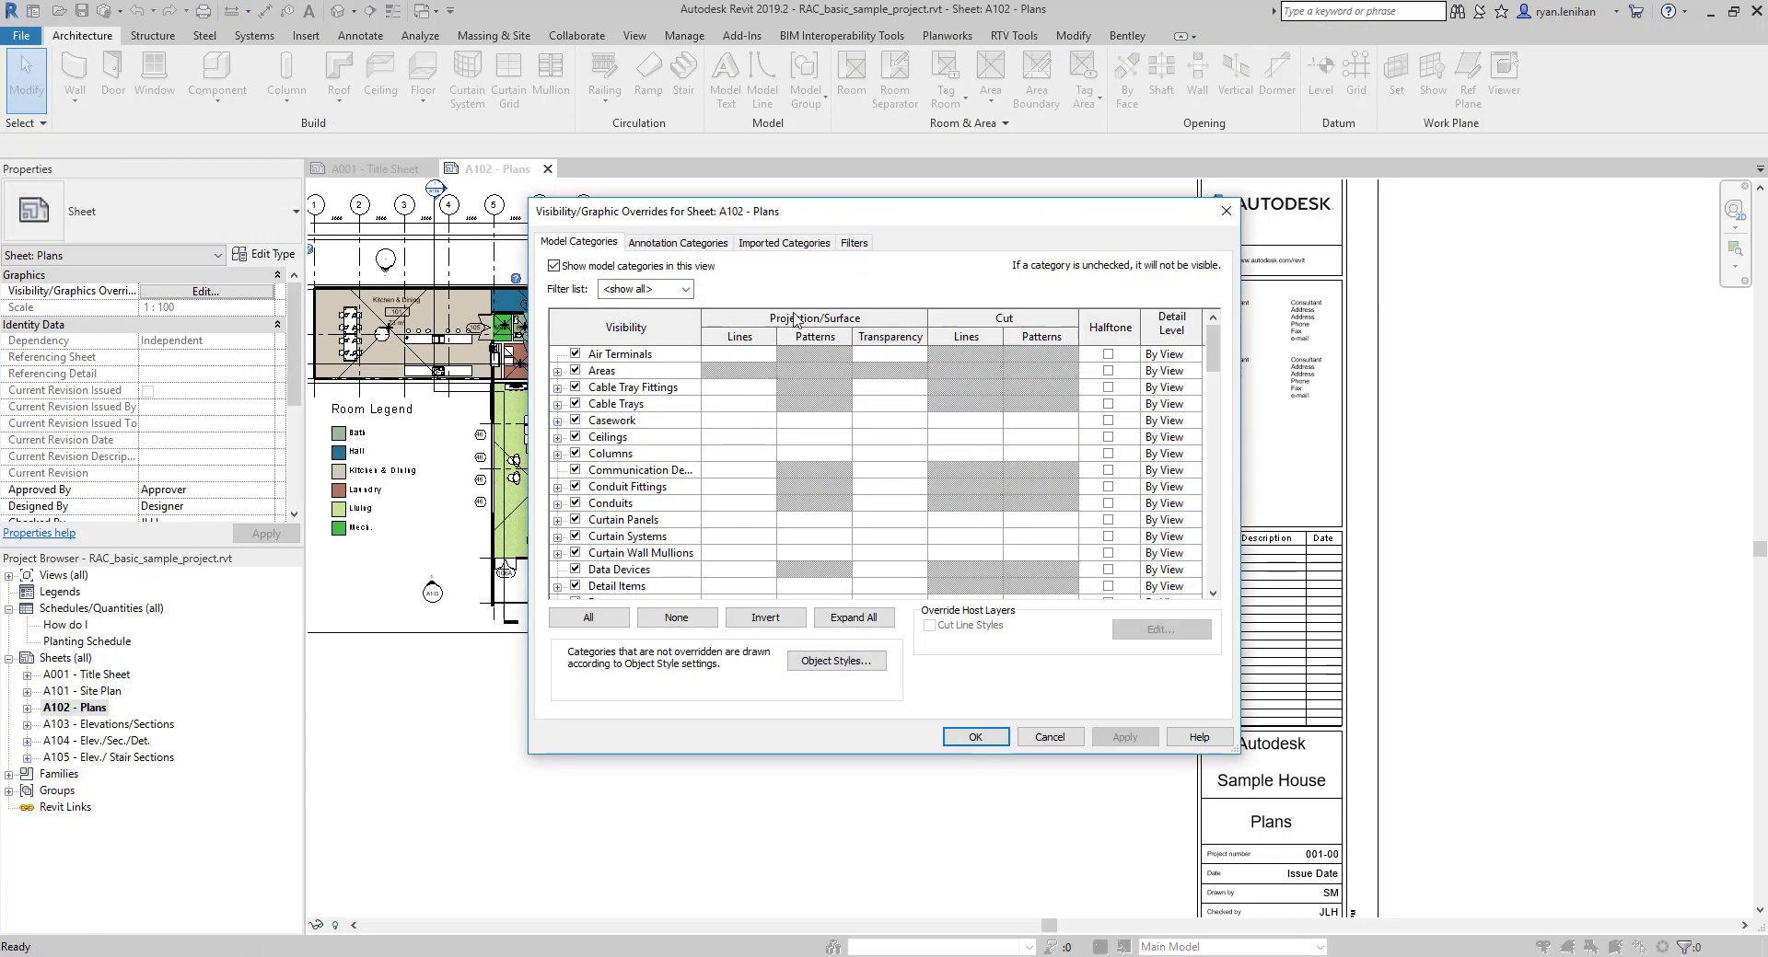
{"action": "left_click", "coordinate": [785, 242]}
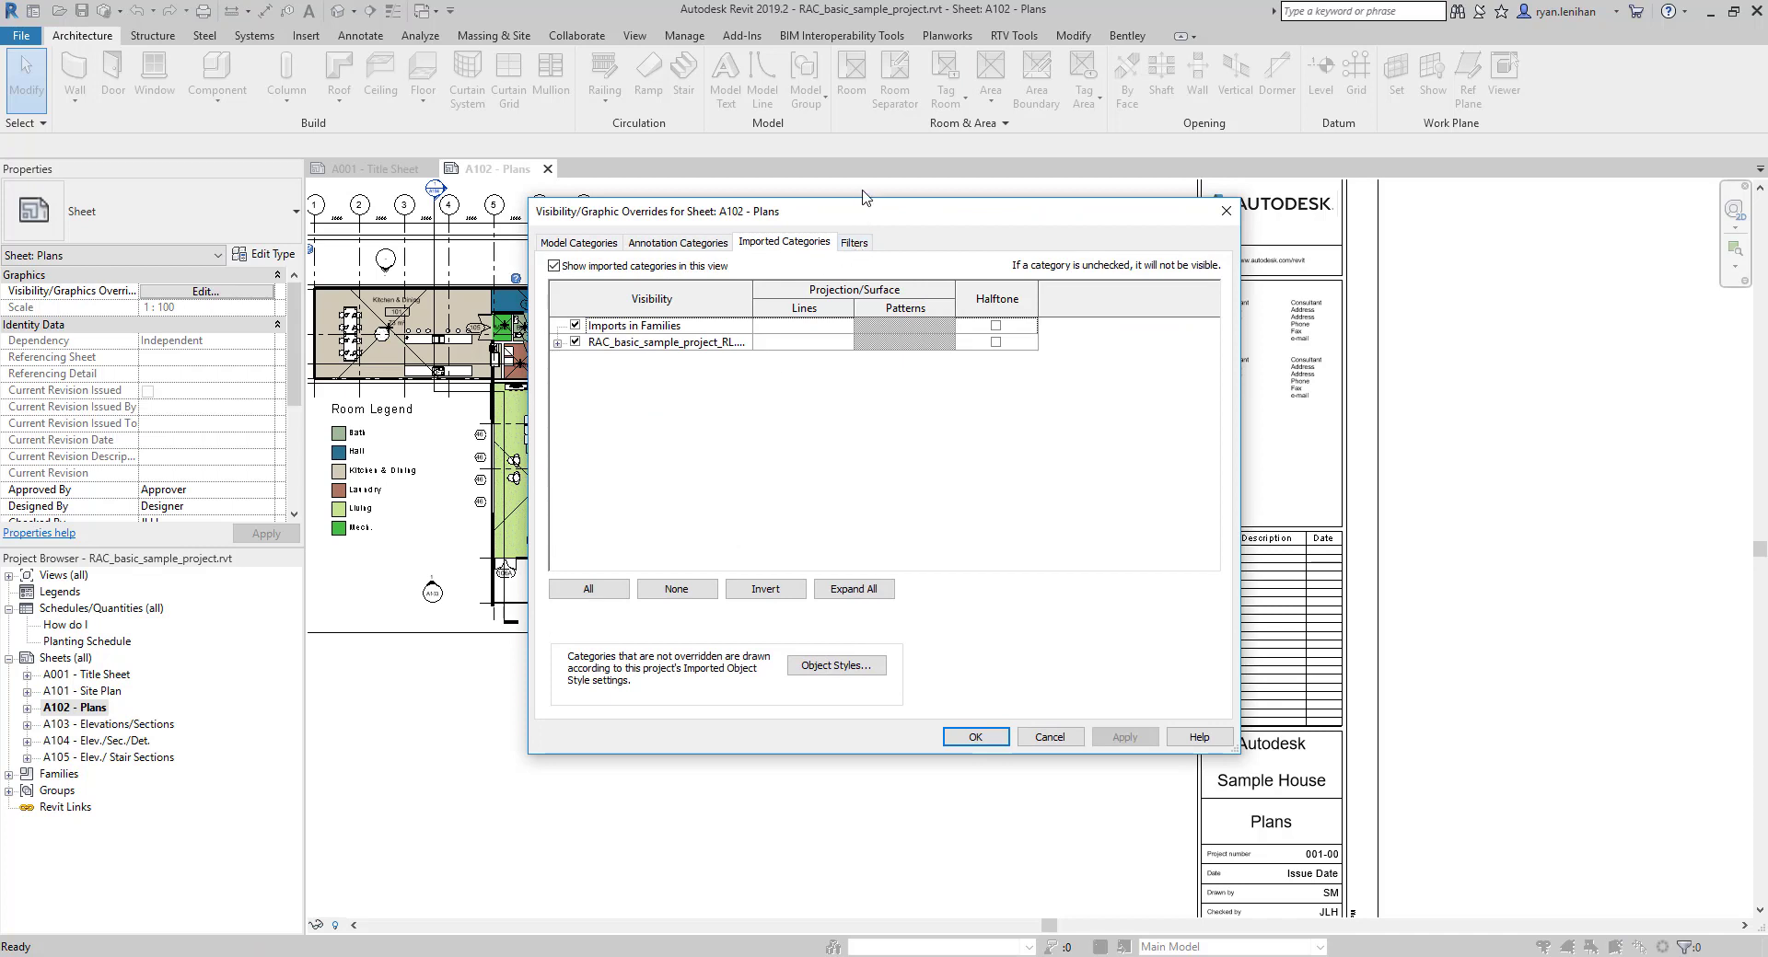
{"action": "left_click_drag", "start_coordinate": [864, 211], "coordinate": [1061, 179]}
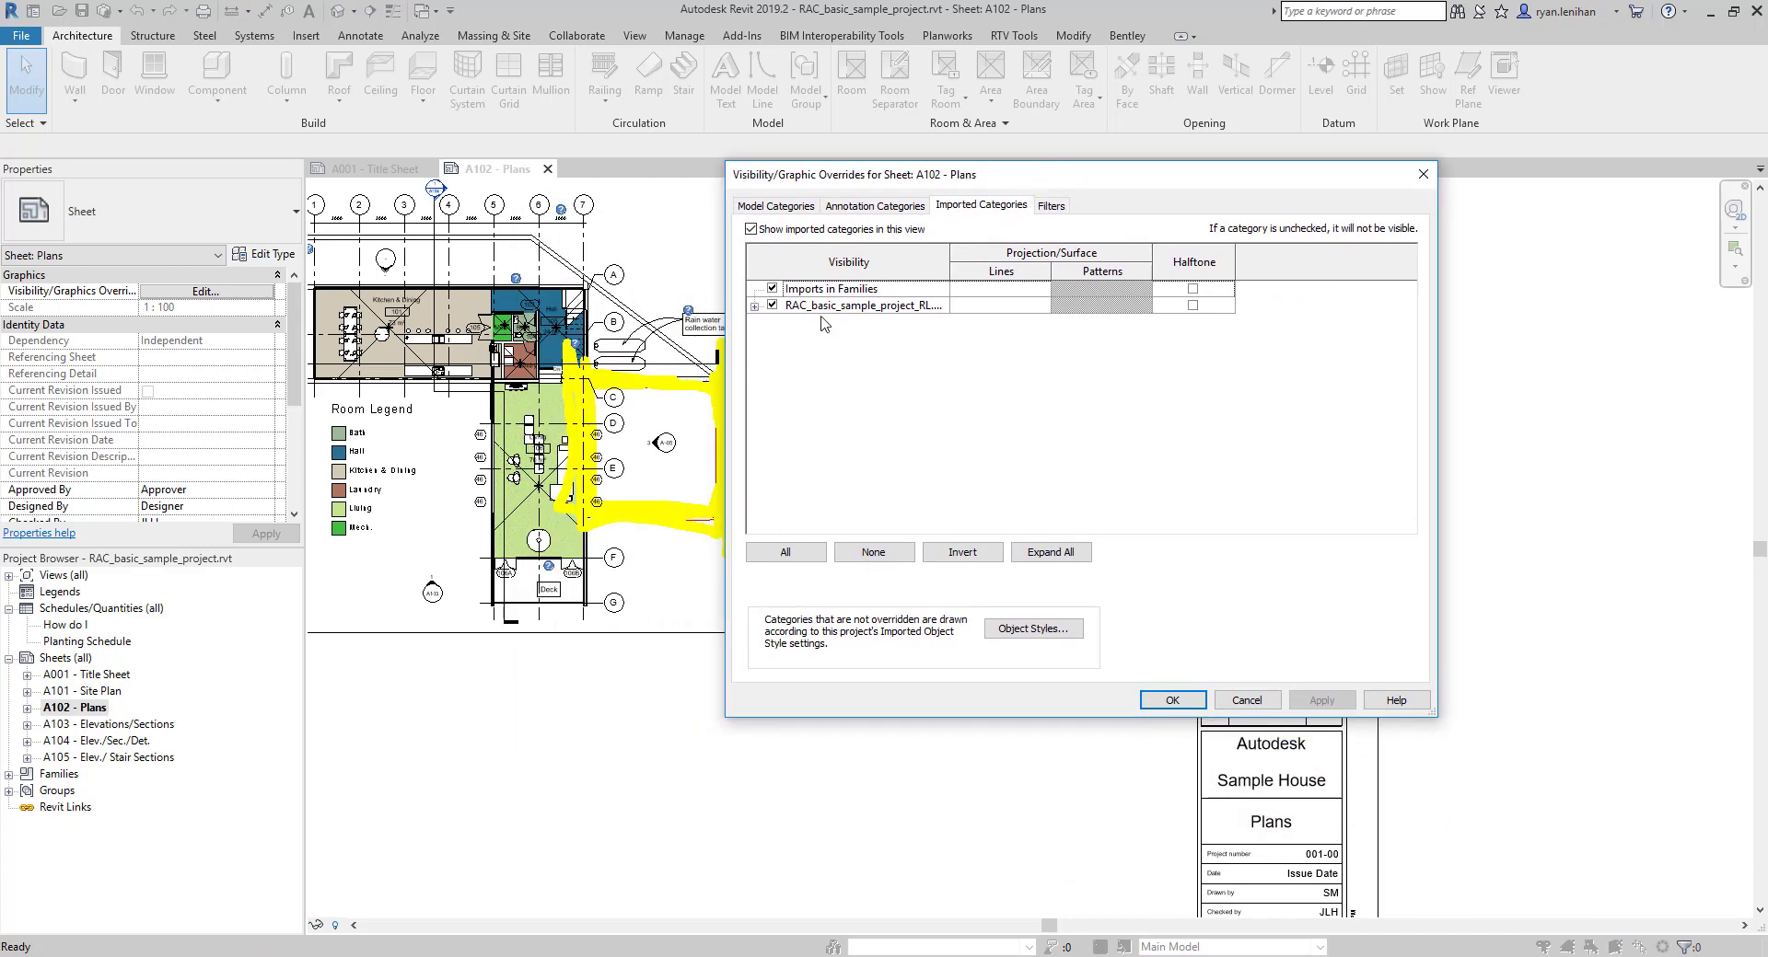
{"action": "left_click", "coordinate": [771, 304]}
{"action": "left_click", "coordinate": [1321, 699]}
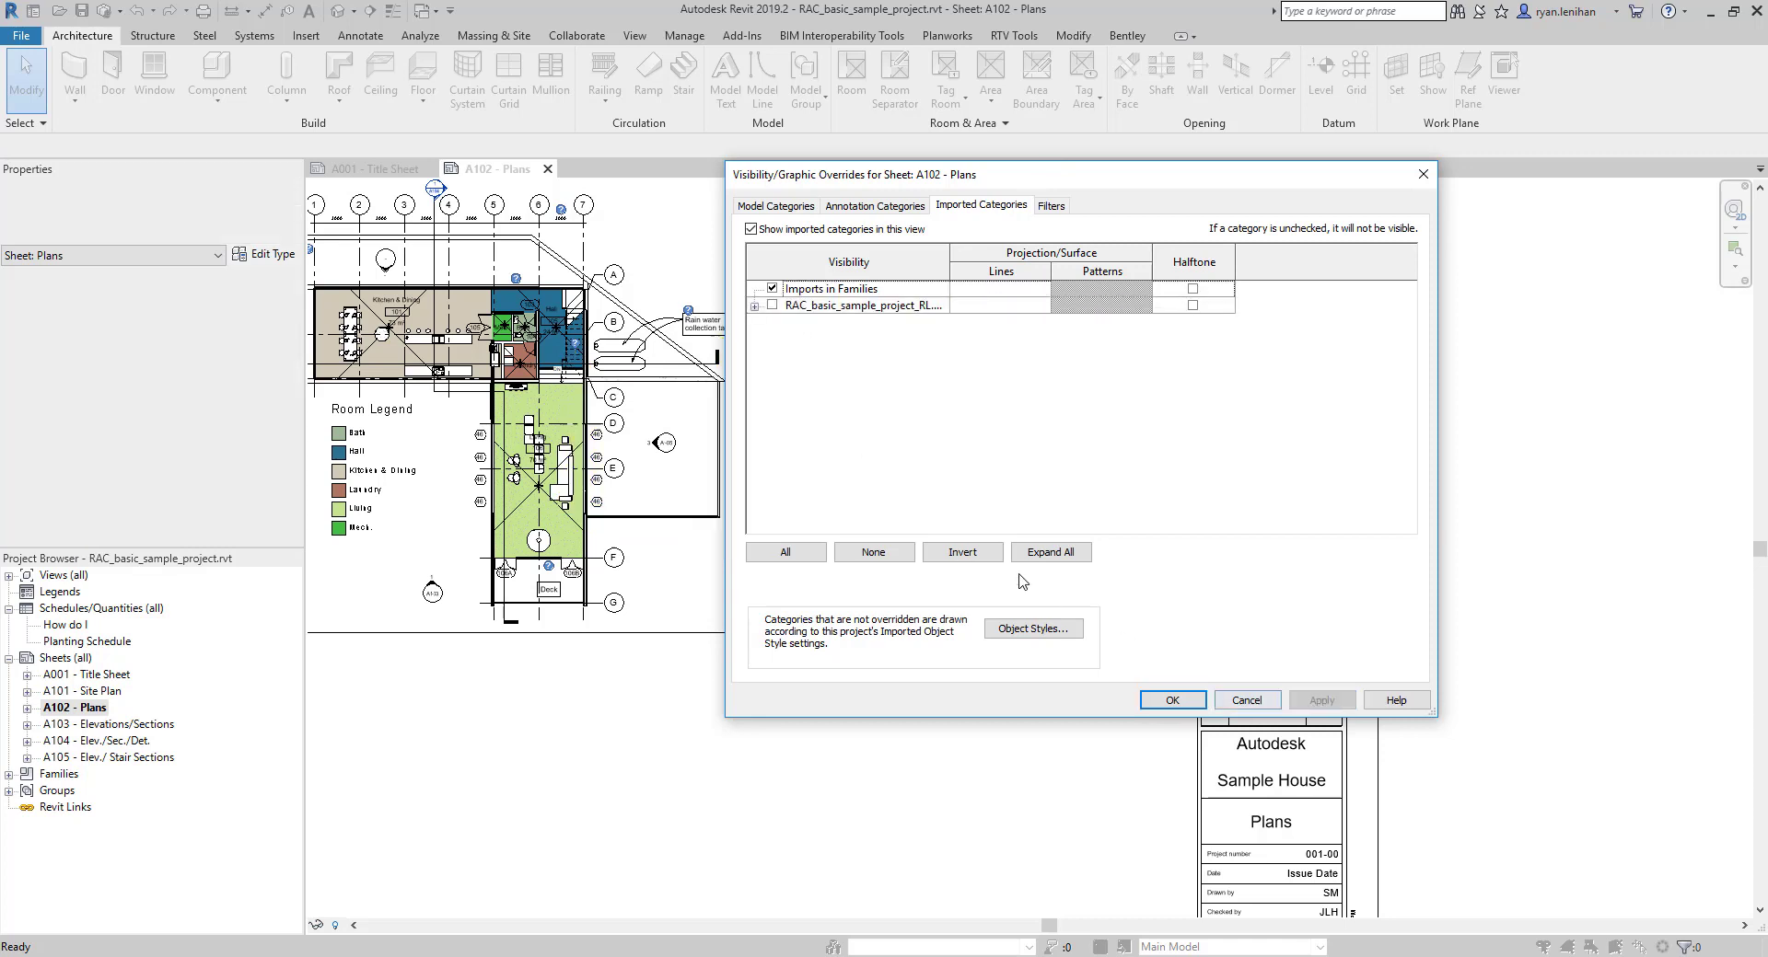
Step: Expand the RAC_basic_sample_project_RL.dwfx category in the sheet's imported categories and examine its individual markup objects
{"action": "left_click", "coordinate": [771, 305]}
{"action": "left_click", "coordinate": [754, 305]}
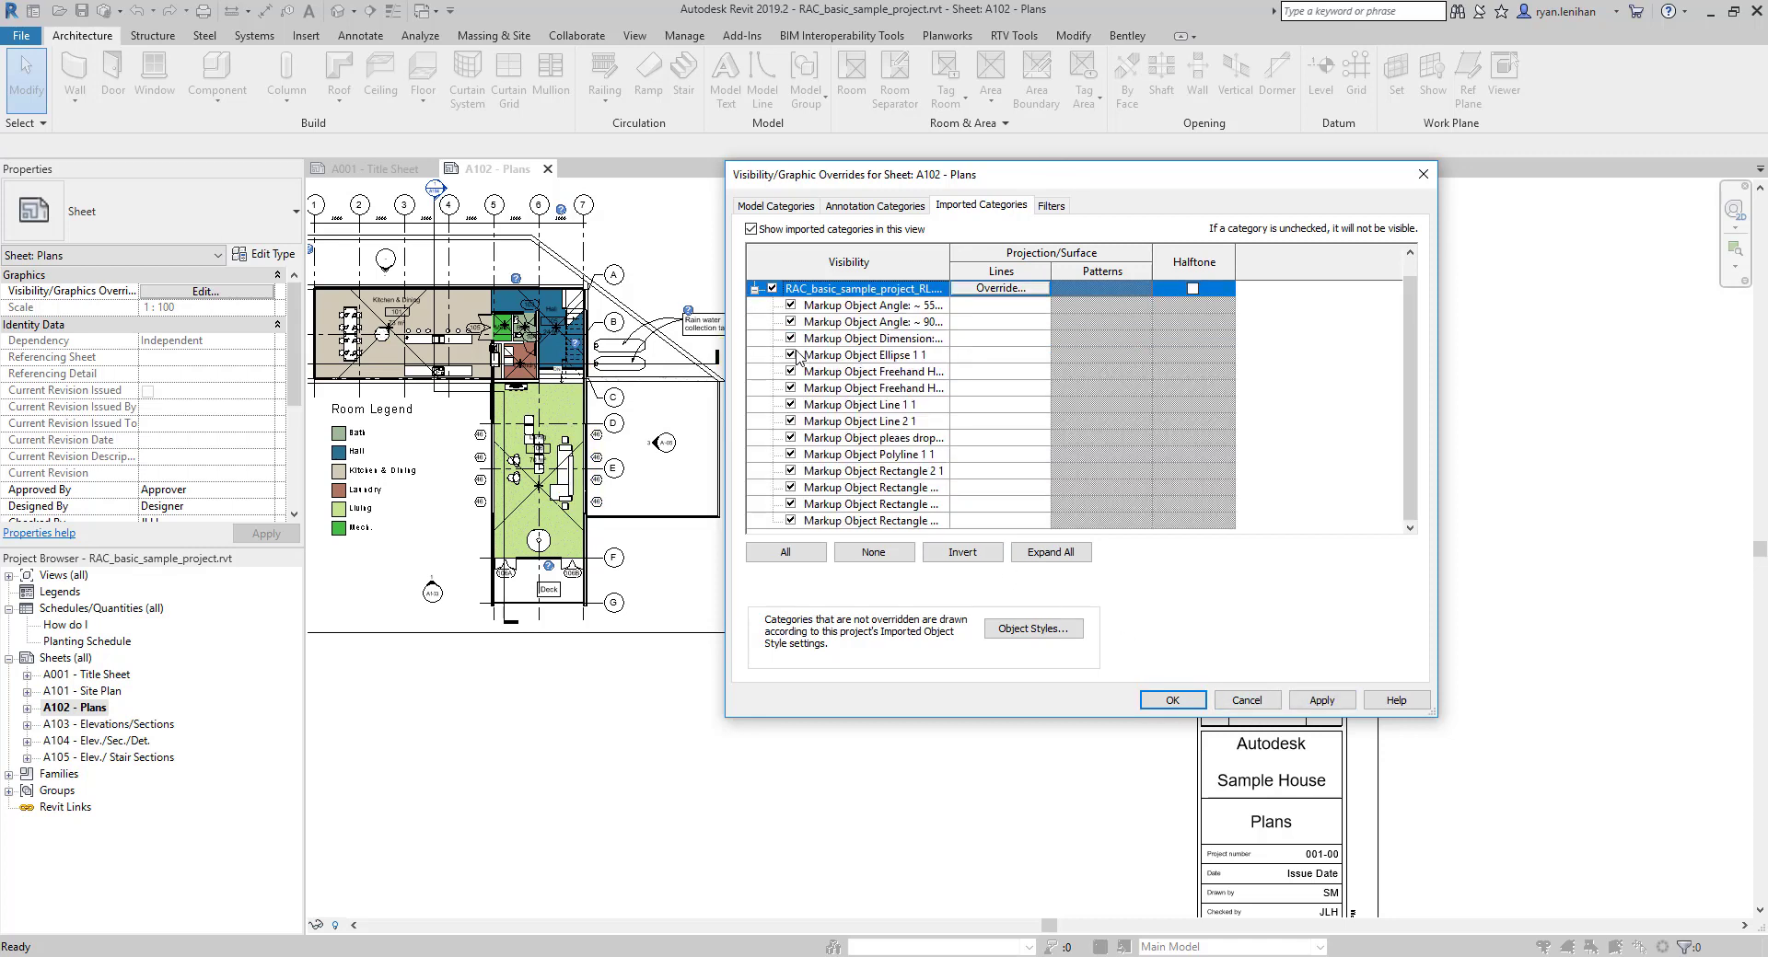
{"action": "left_click_drag", "start_coordinate": [947, 252], "coordinate": [1044, 252]}
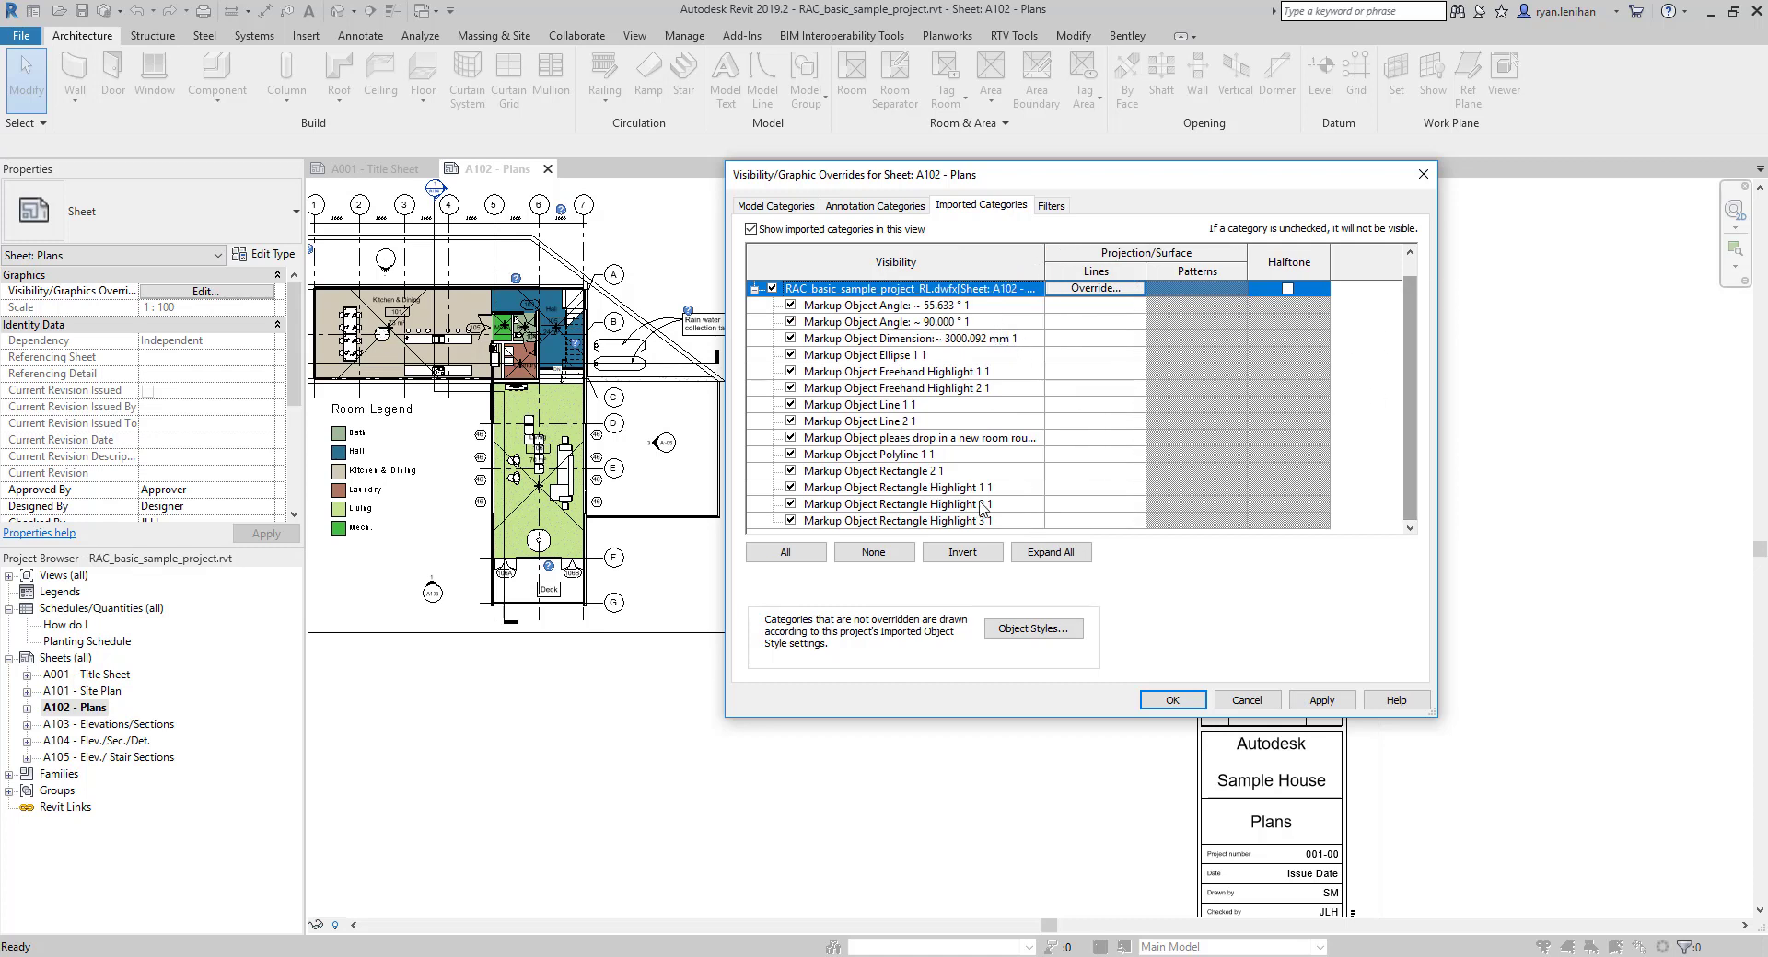
{"action": "left_click", "coordinate": [880, 521]}
{"action": "left_click", "coordinate": [876, 306]}
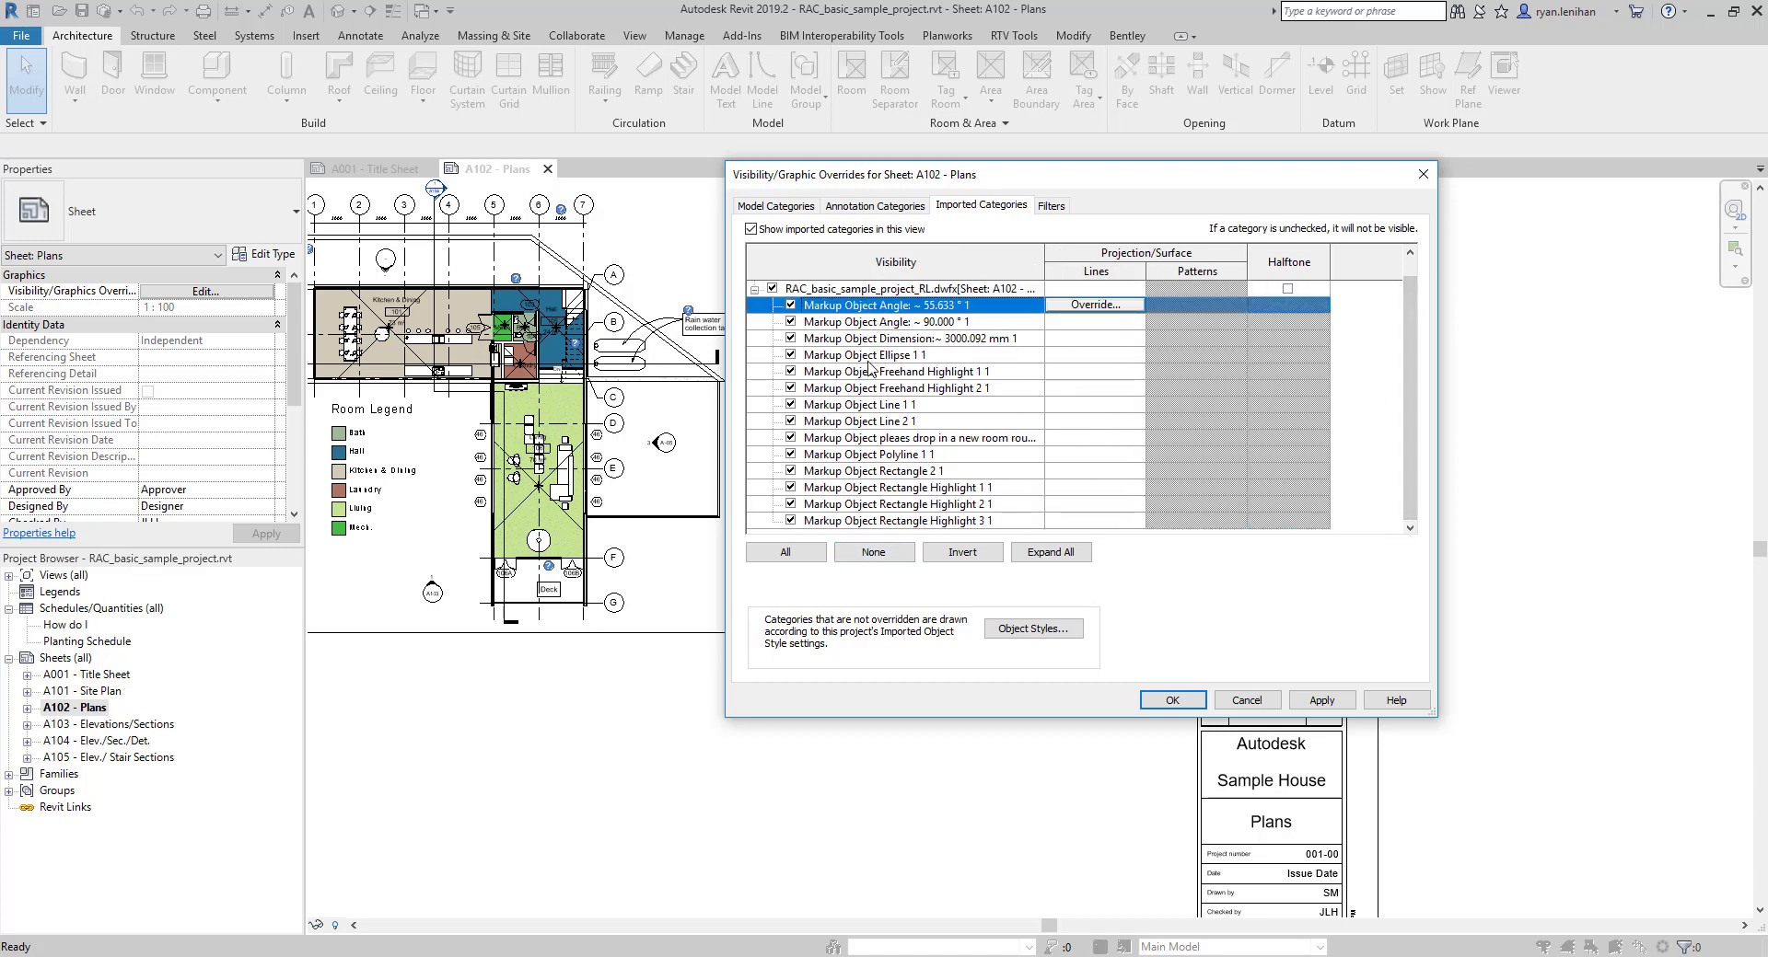
{"action": "left_click", "coordinate": [875, 356]}
{"action": "left_click", "coordinate": [882, 454]}
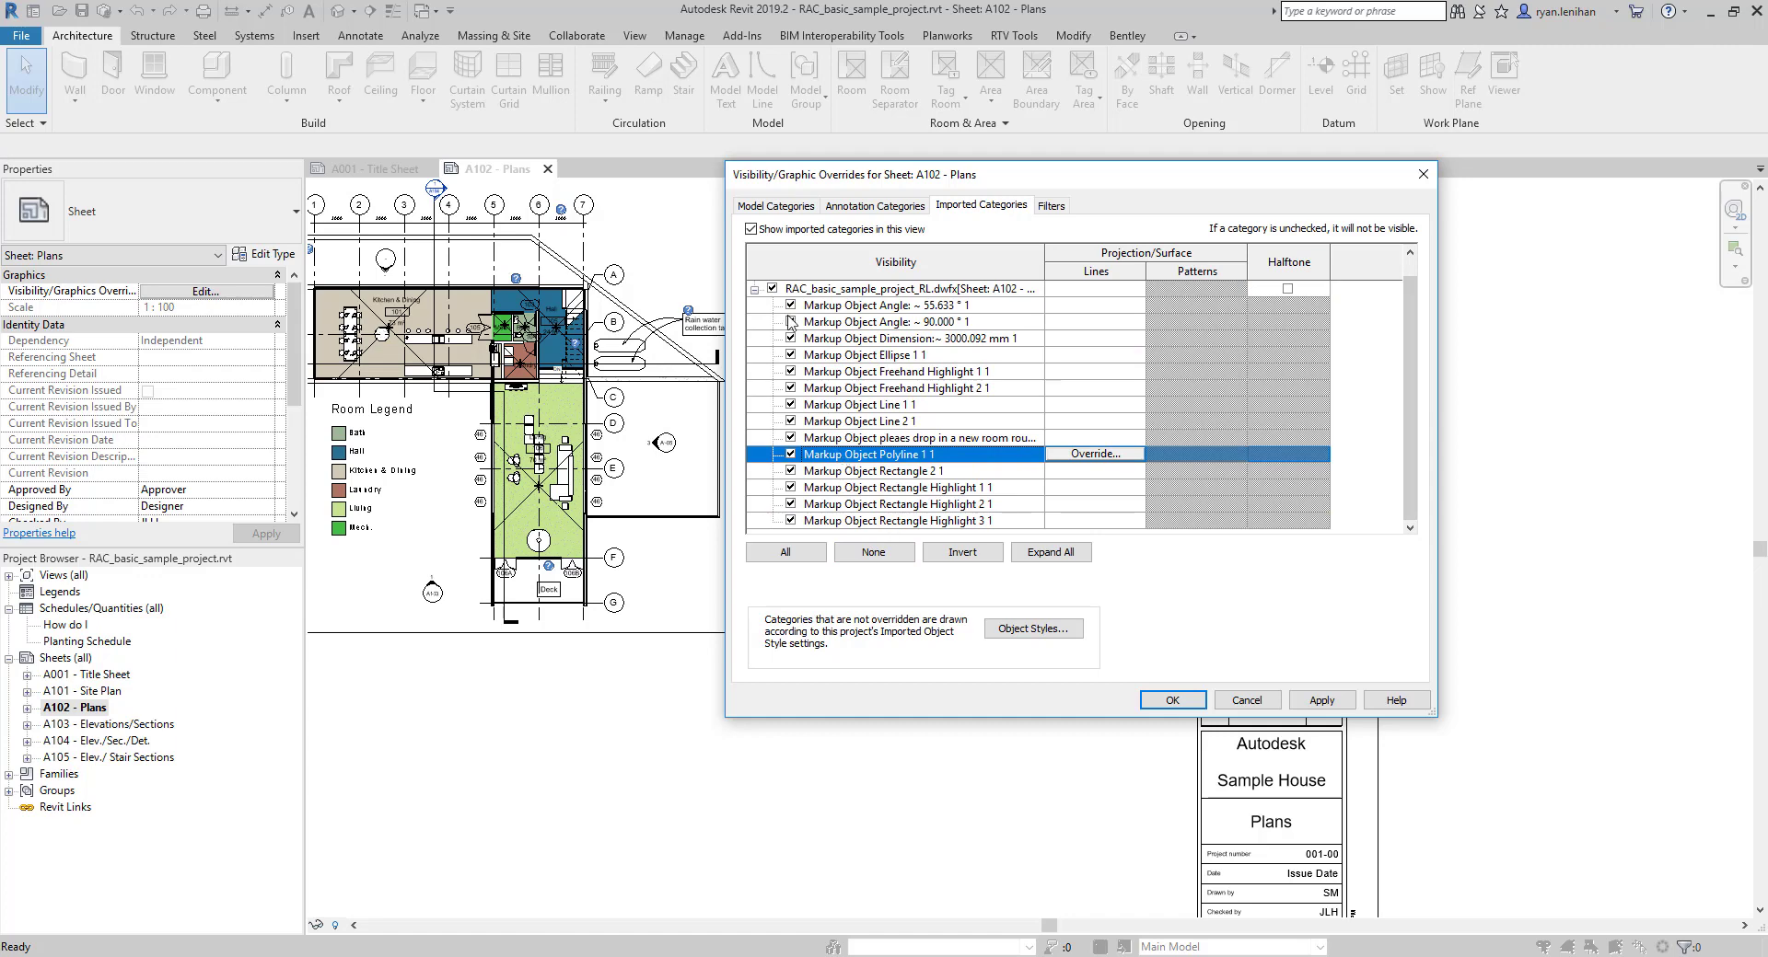
{"action": "left_click", "coordinate": [781, 302]}
{"action": "left_click", "coordinate": [1318, 700]}
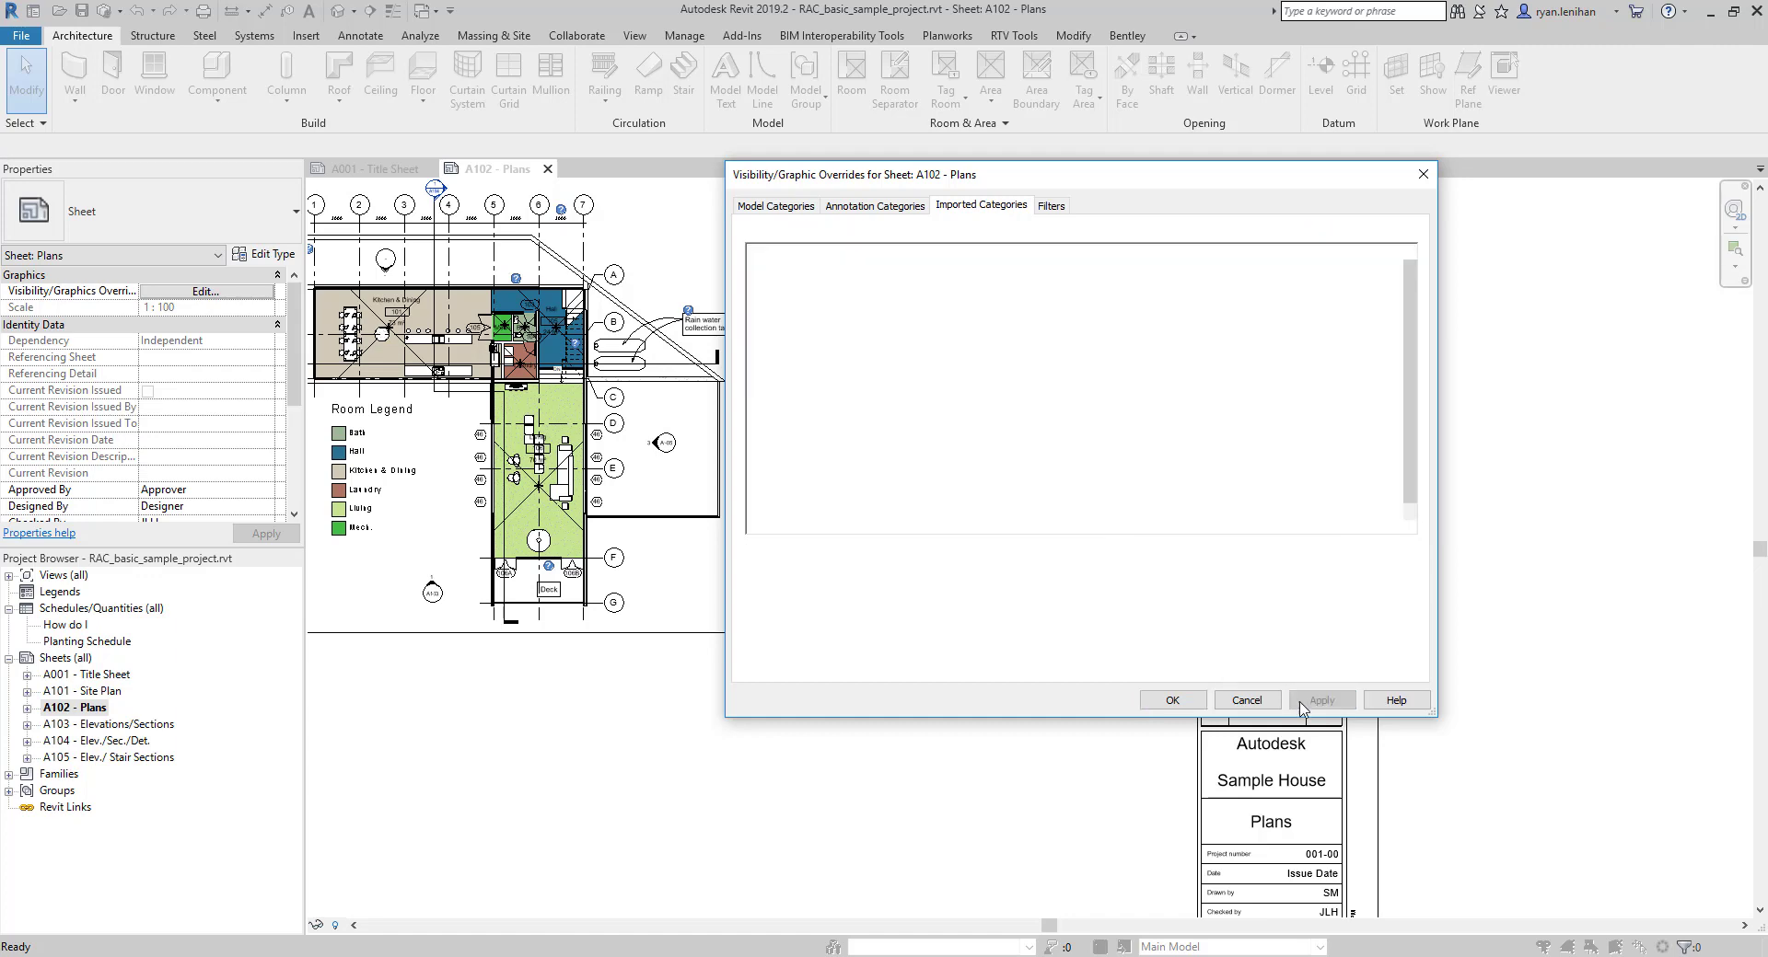
{"action": "left_click", "coordinate": [1172, 699]}
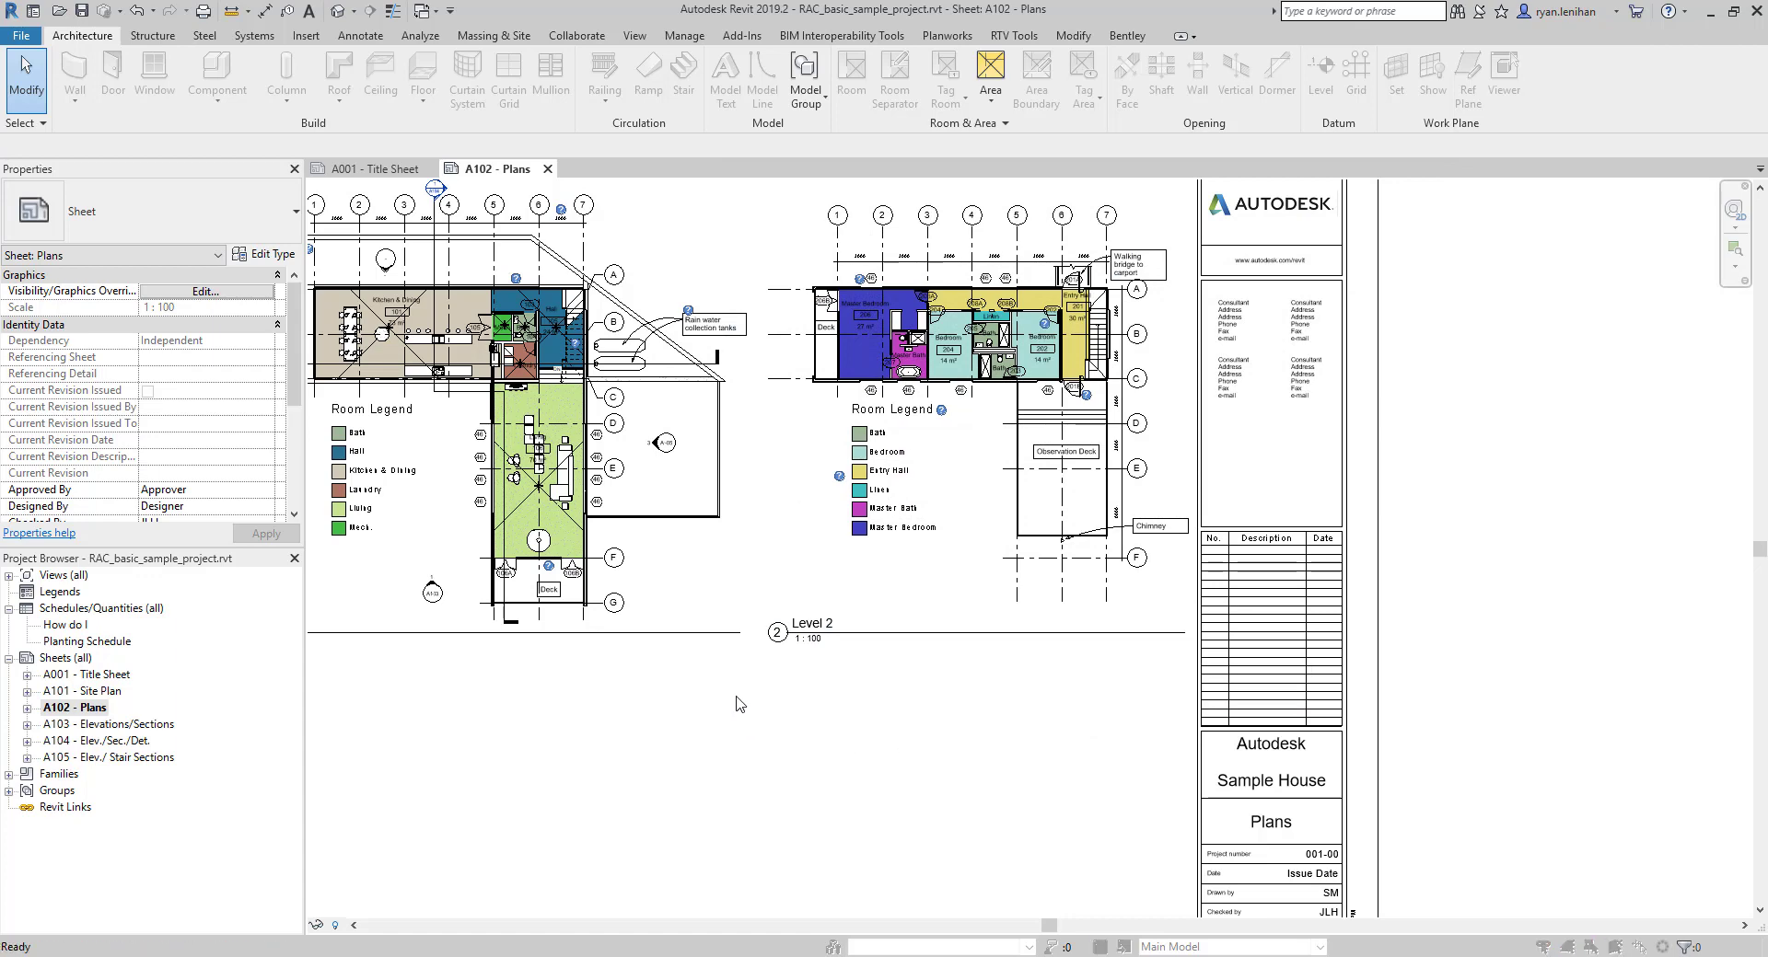
Step: Turn the imported RAC_basic_sample_project_RL.dwfx category back on for sheet A102 through its visibility/graphic overrides
{"action": "key", "text": "v"}
{"action": "key", "text": "v"}
{"action": "left_click", "coordinate": [1005, 211]}
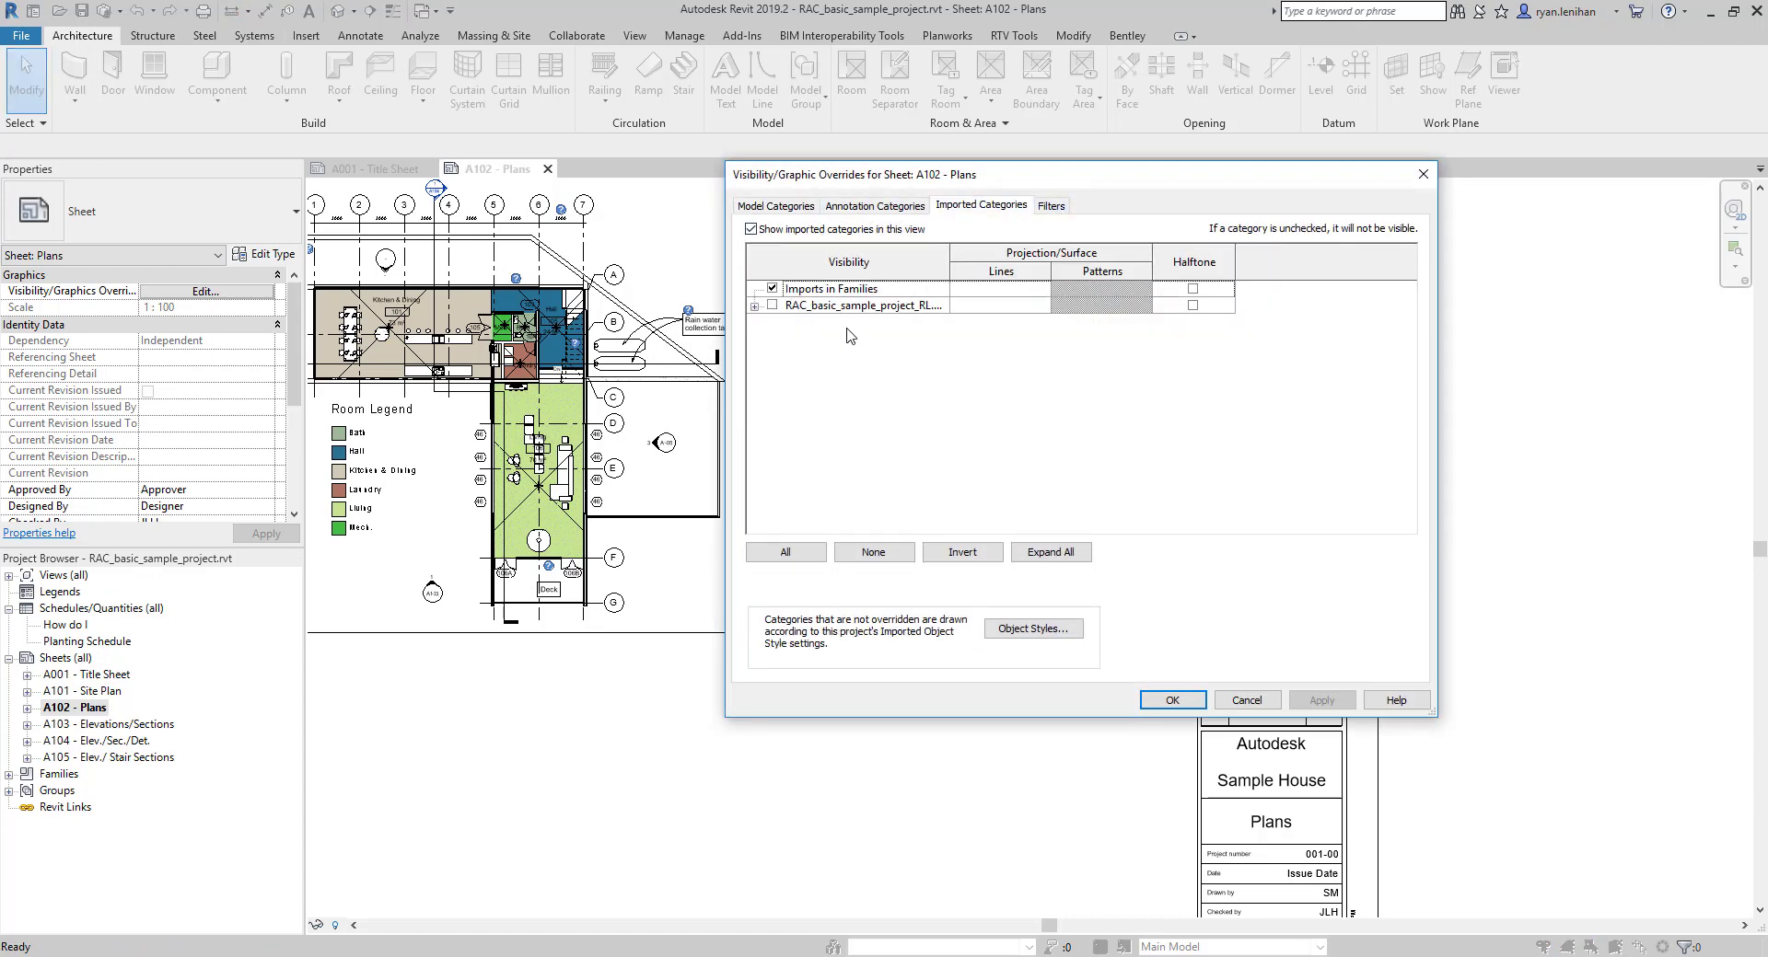
{"action": "left_click", "coordinate": [771, 304]}
{"action": "left_click", "coordinate": [1172, 699]}
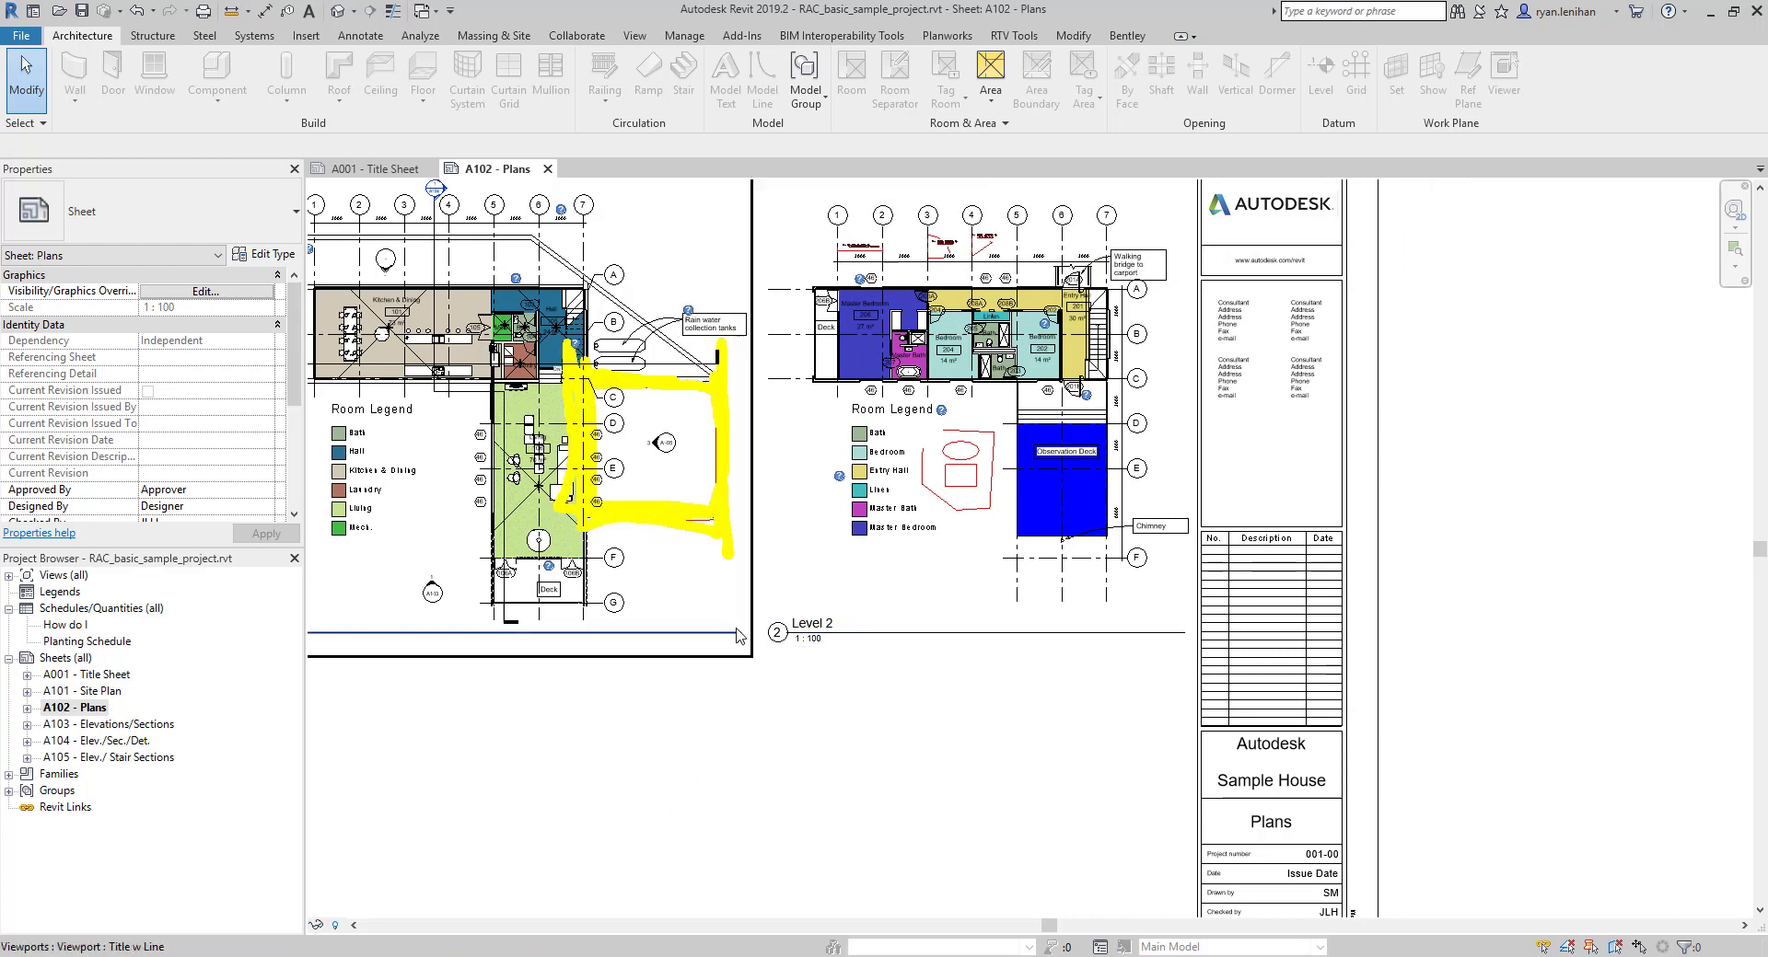
Step: Select the red rectangle markup beside the Level 2 room legend and set its status to Question
{"action": "scroll", "coordinate": [966, 521], "scroll_direction": "up", "scroll_amount": 5}
{"action": "middle_click_drag", "start_coordinate": [1035, 369], "coordinate": [964, 498]}
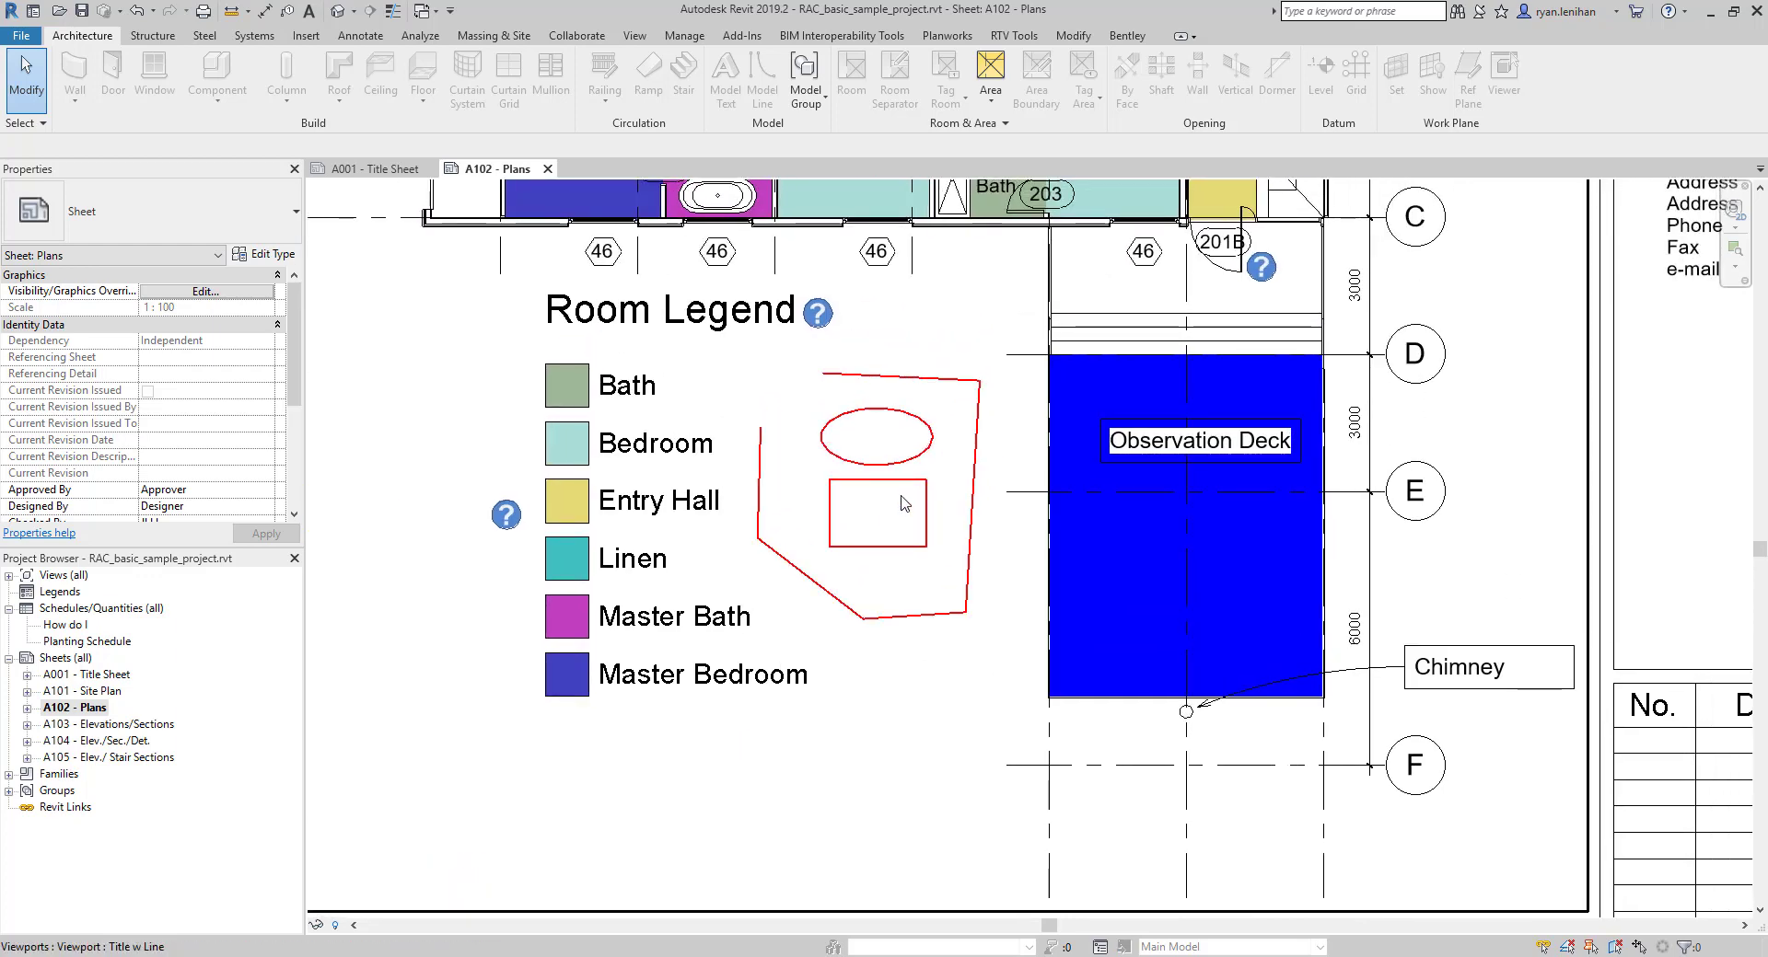
{"action": "left_click", "coordinate": [925, 497]}
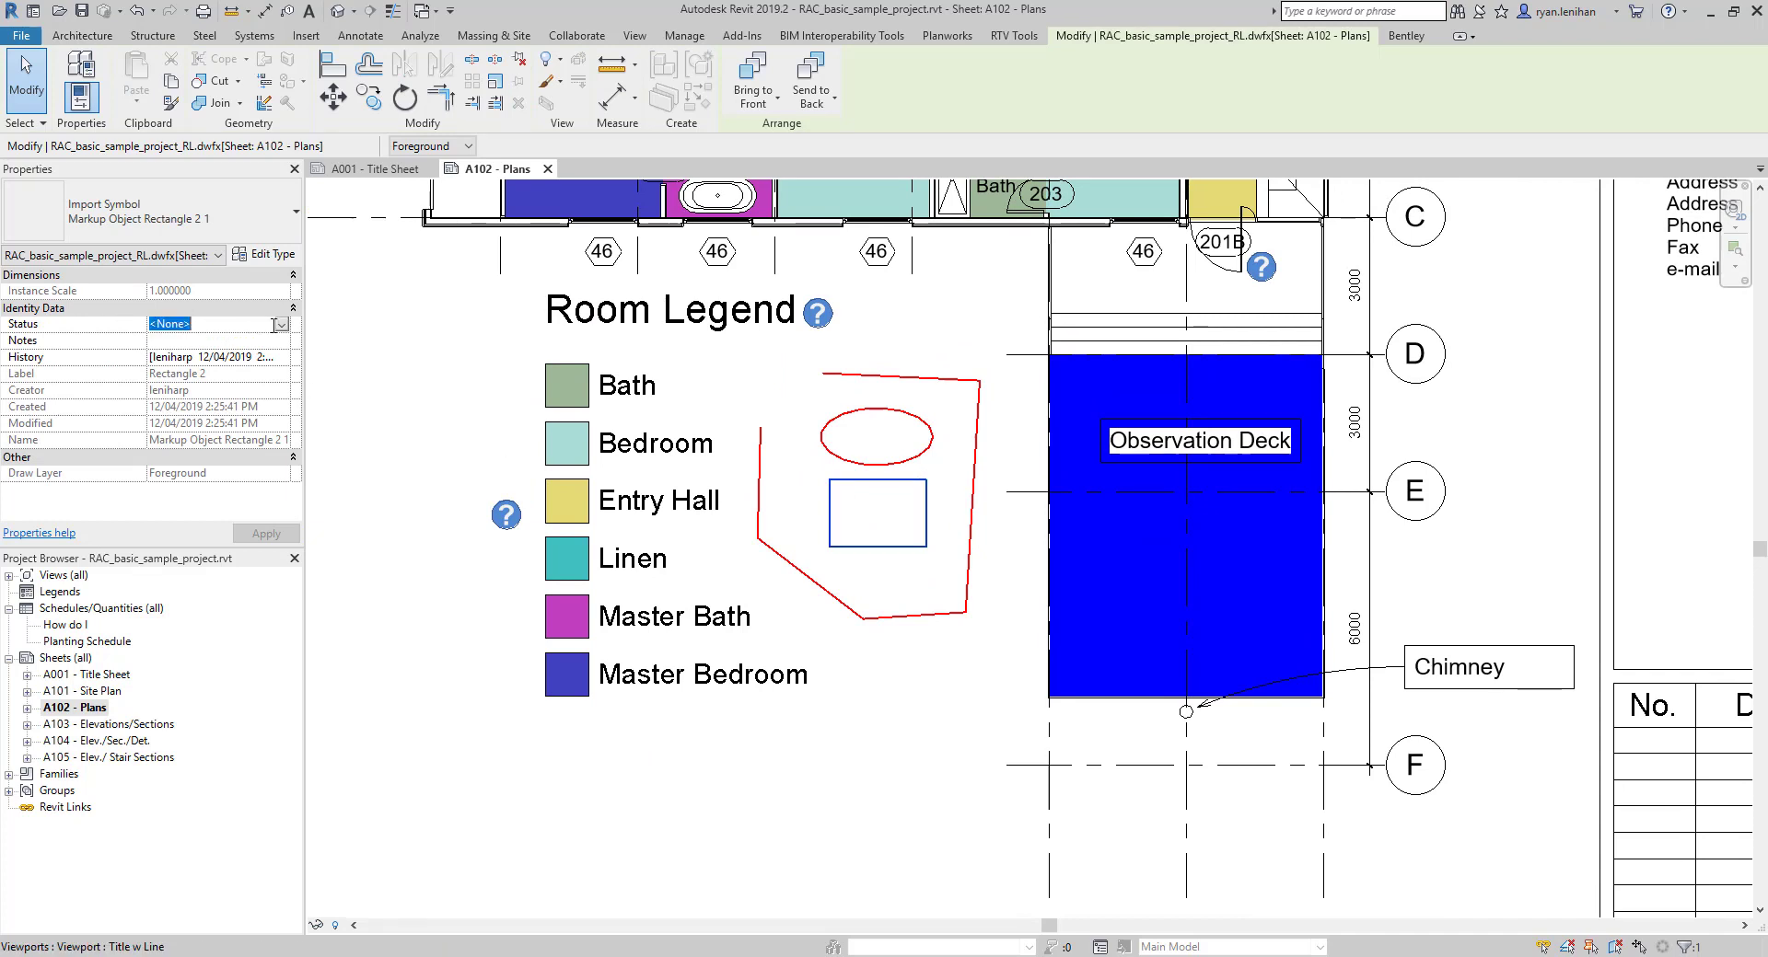
{"action": "left_click", "coordinate": [282, 324]}
{"action": "left_click", "coordinate": [197, 366]}
Step: Add the note "i really have no idea what you're trying to do here!" to the rectangle markup and clear the selection
{"action": "left_click", "coordinate": [204, 340]}
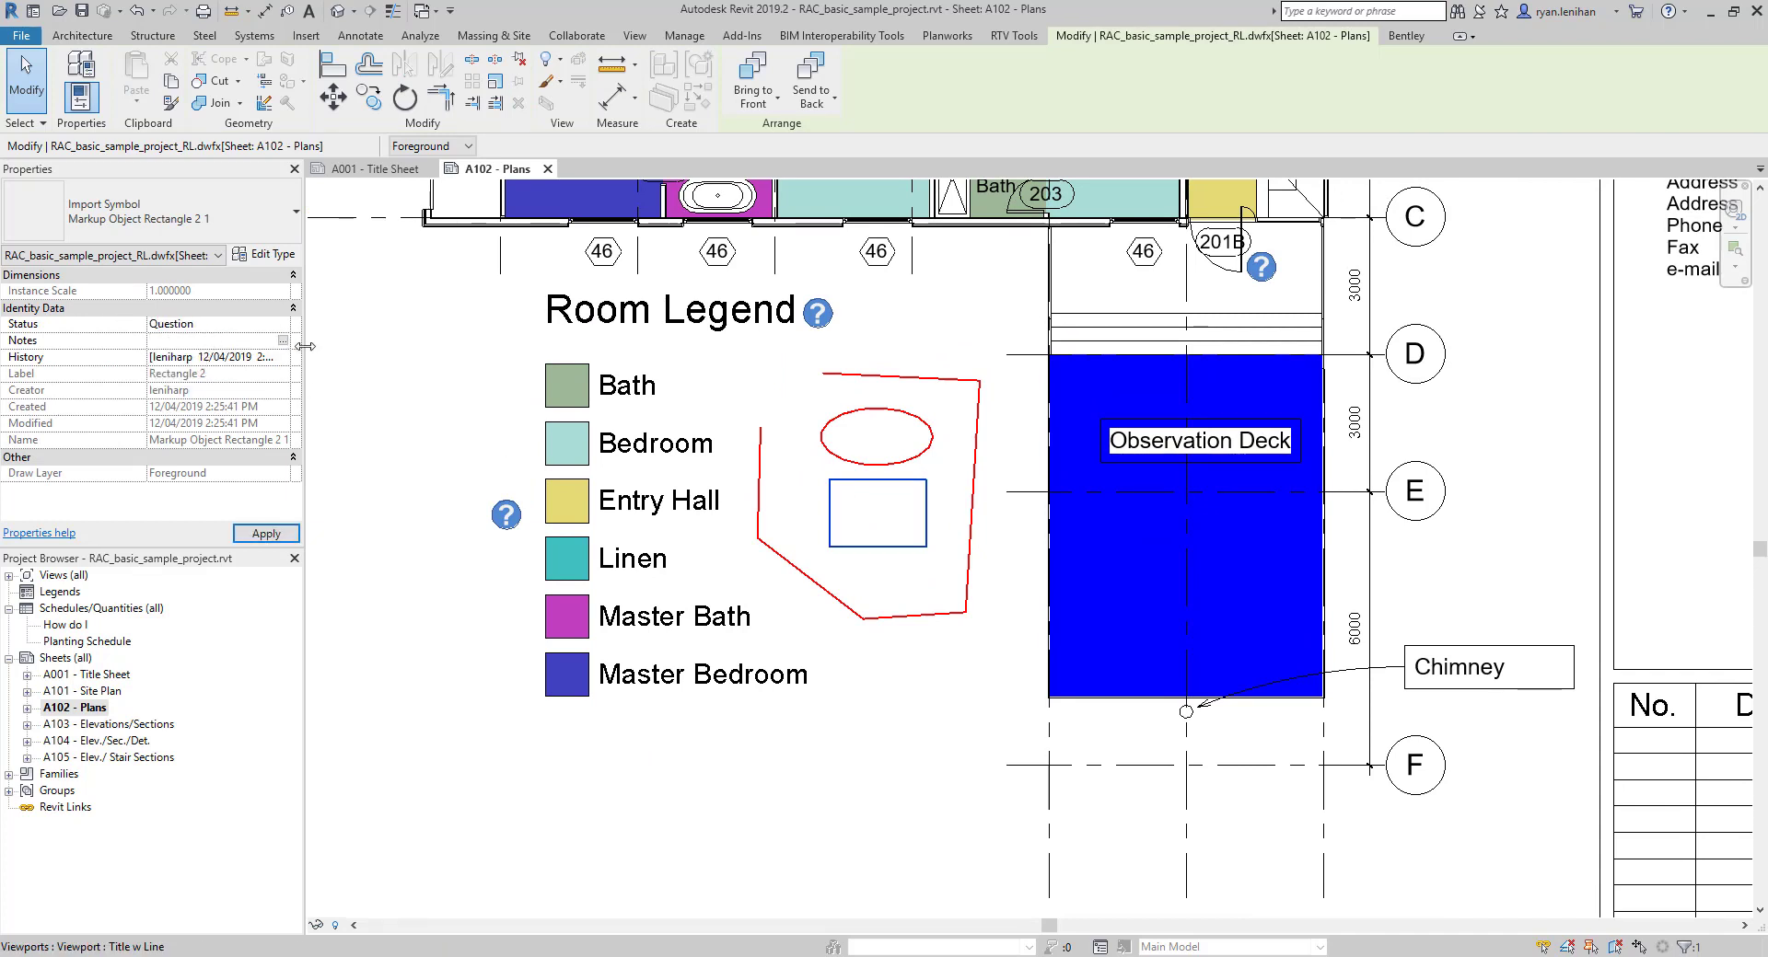
{"action": "left_click", "coordinate": [283, 341]}
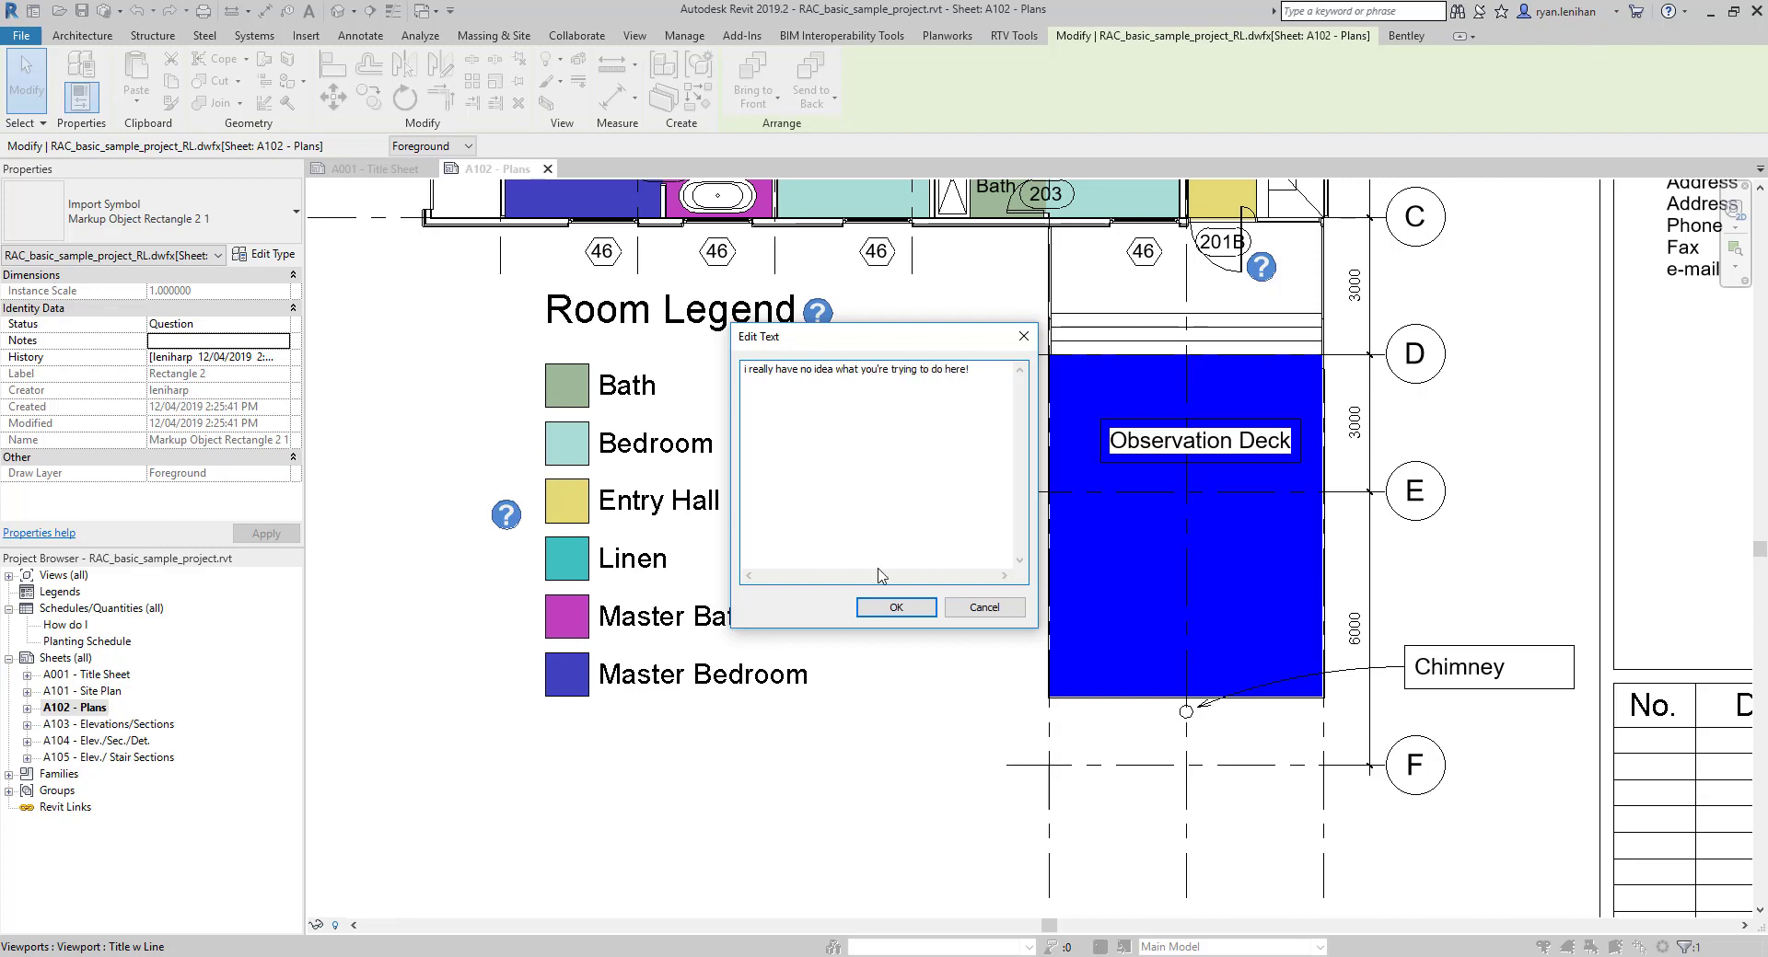
{"action": "left_click", "coordinate": [895, 608]}
{"action": "left_click", "coordinate": [912, 487]}
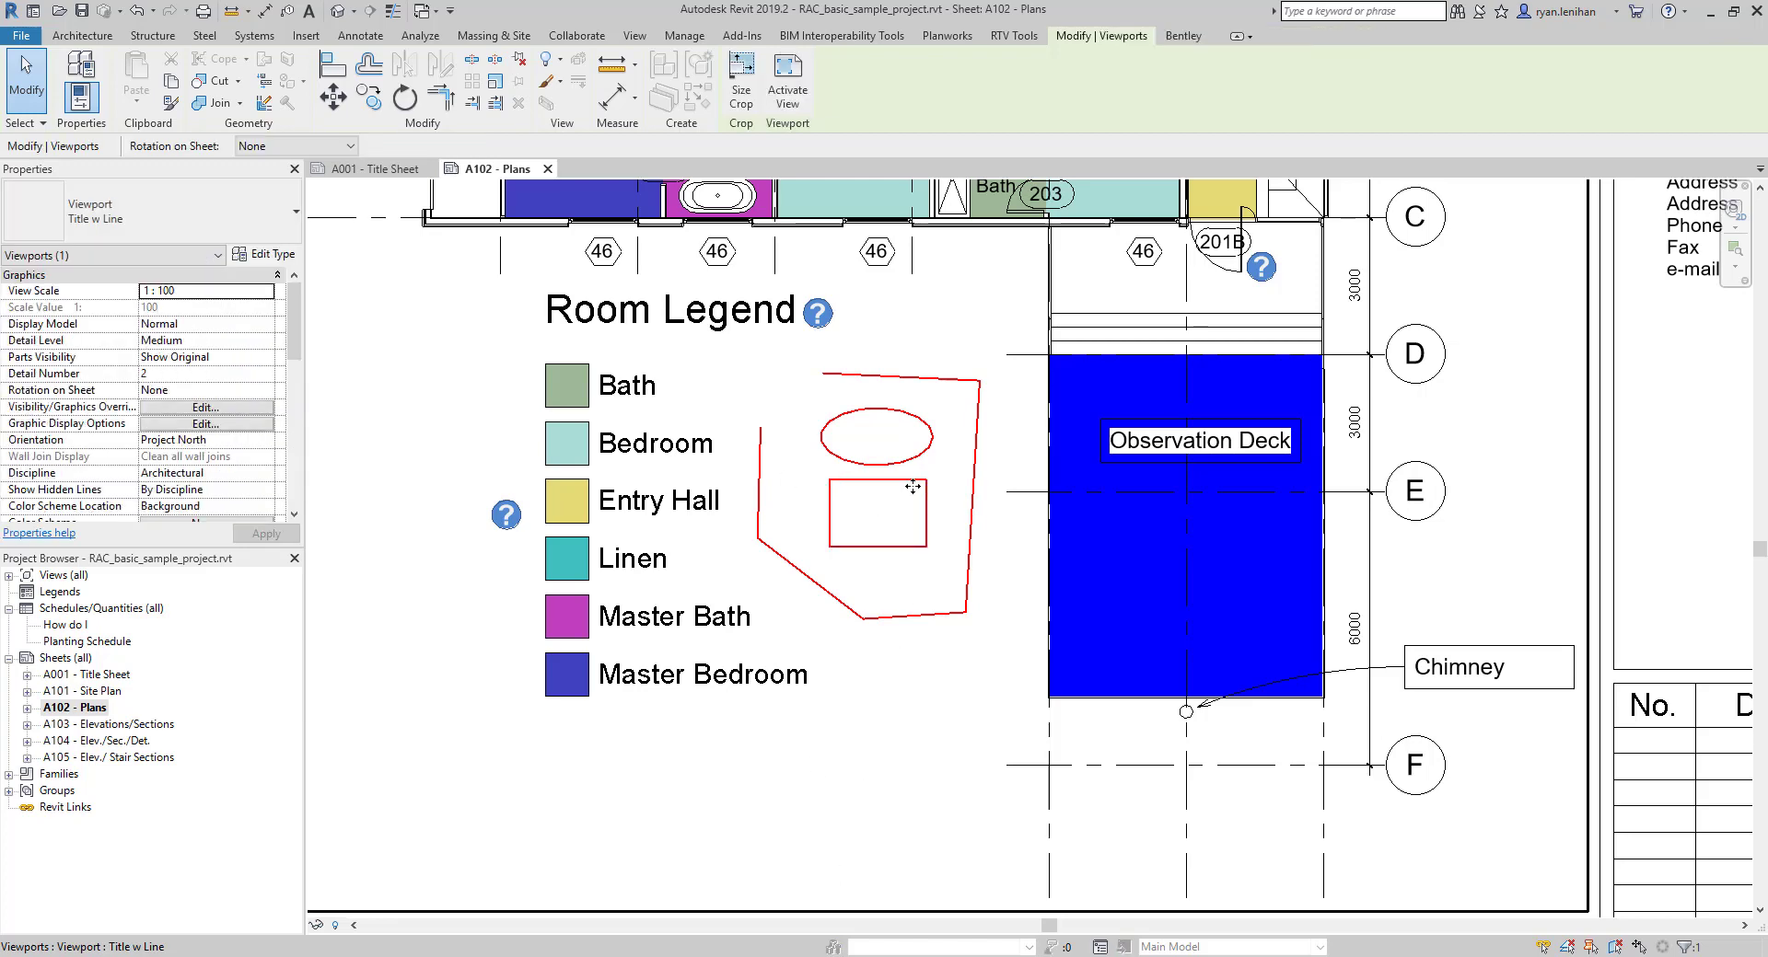
{"action": "scroll", "coordinate": [912, 487], "scroll_direction": "down", "scroll_amount": 2}
{"action": "scroll", "coordinate": [929, 479], "scroll_direction": "down", "scroll_amount": 3}
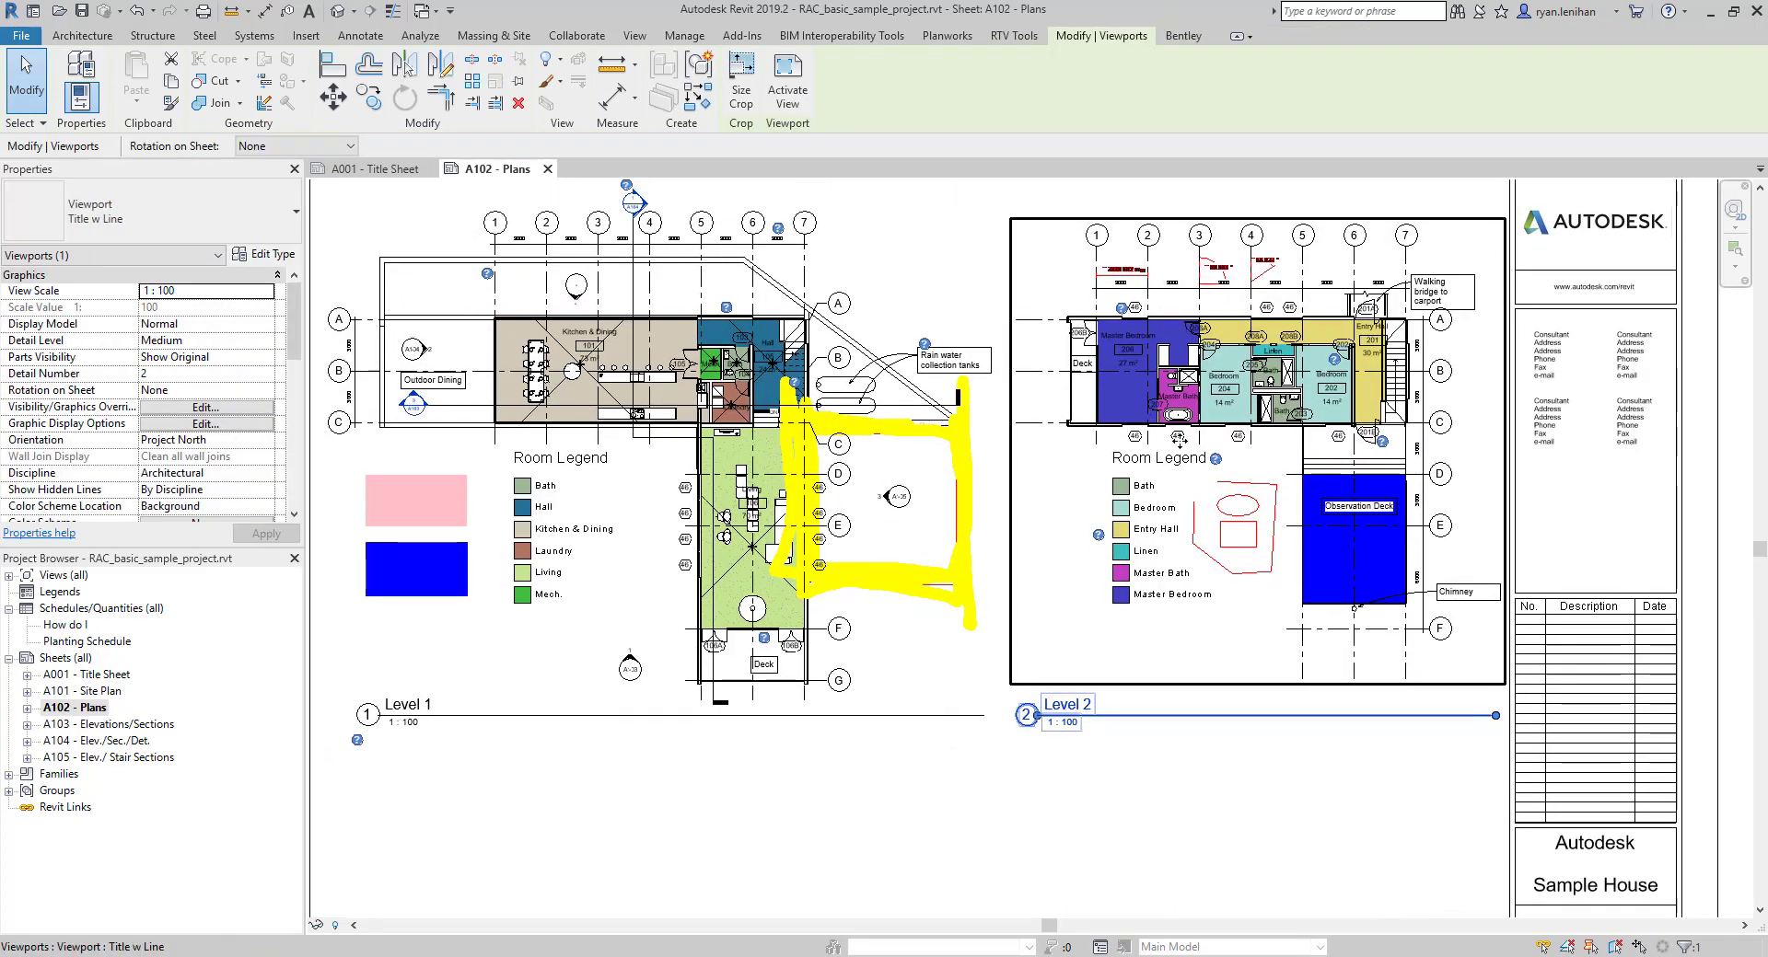
{"action": "left_click", "coordinate": [935, 241]}
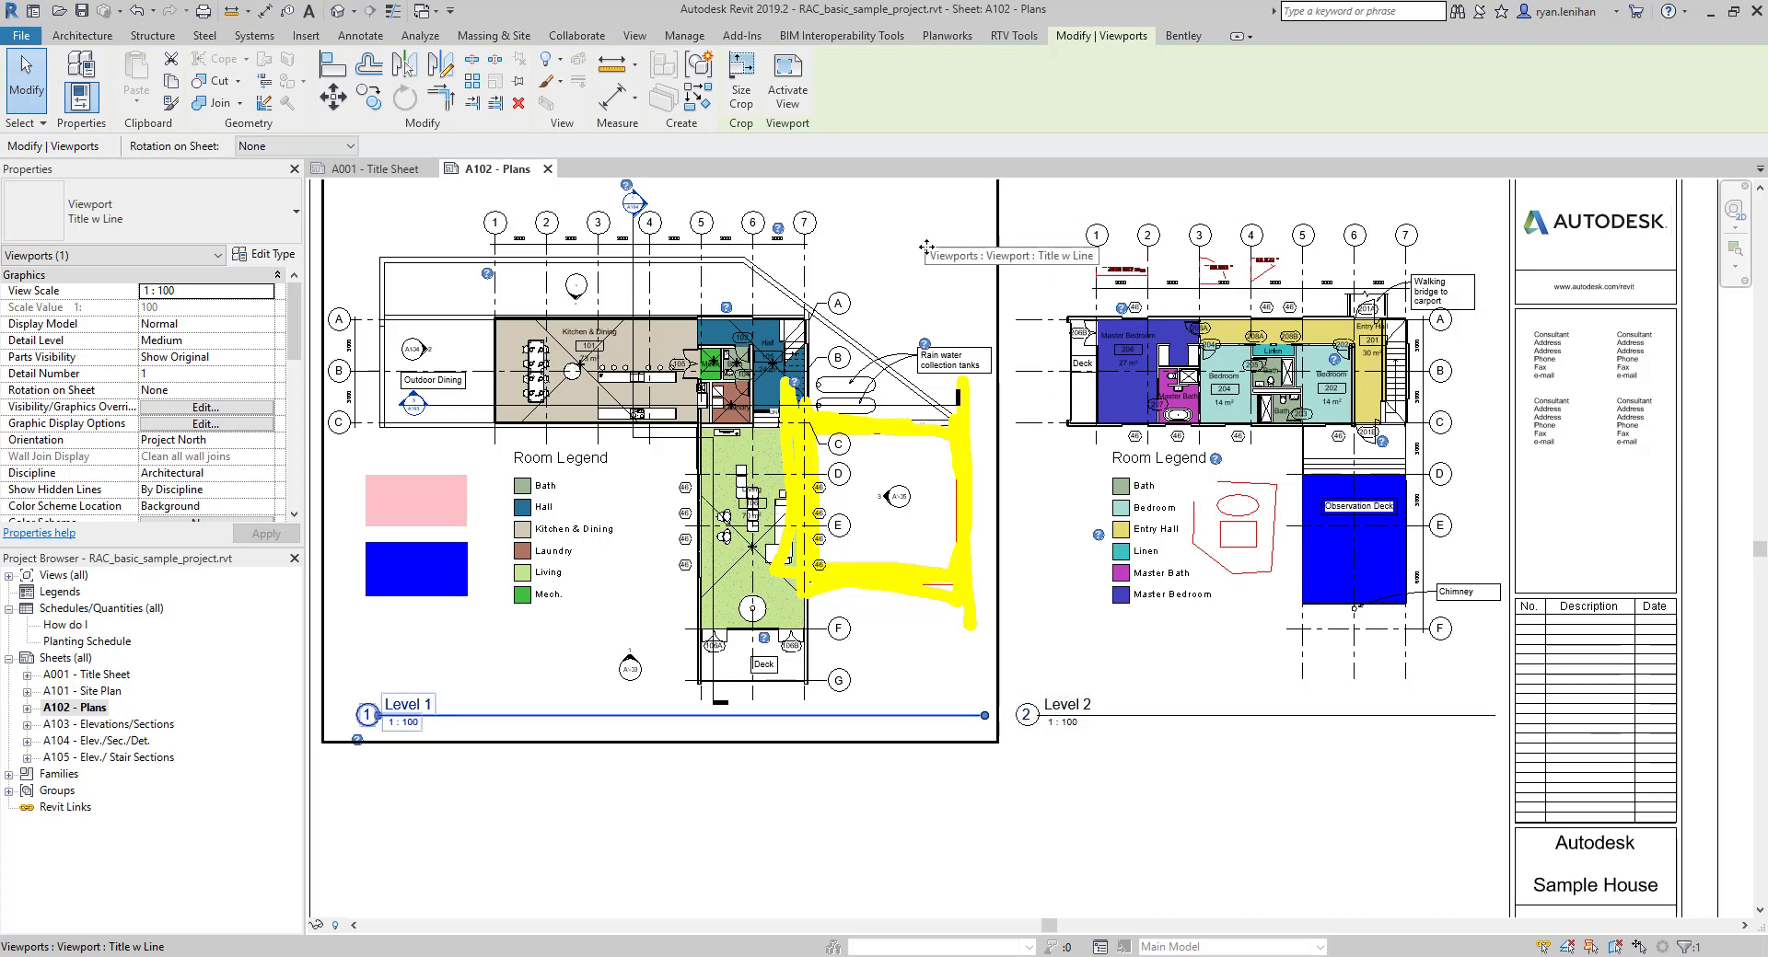
{"action": "left_click", "coordinate": [1167, 847]}
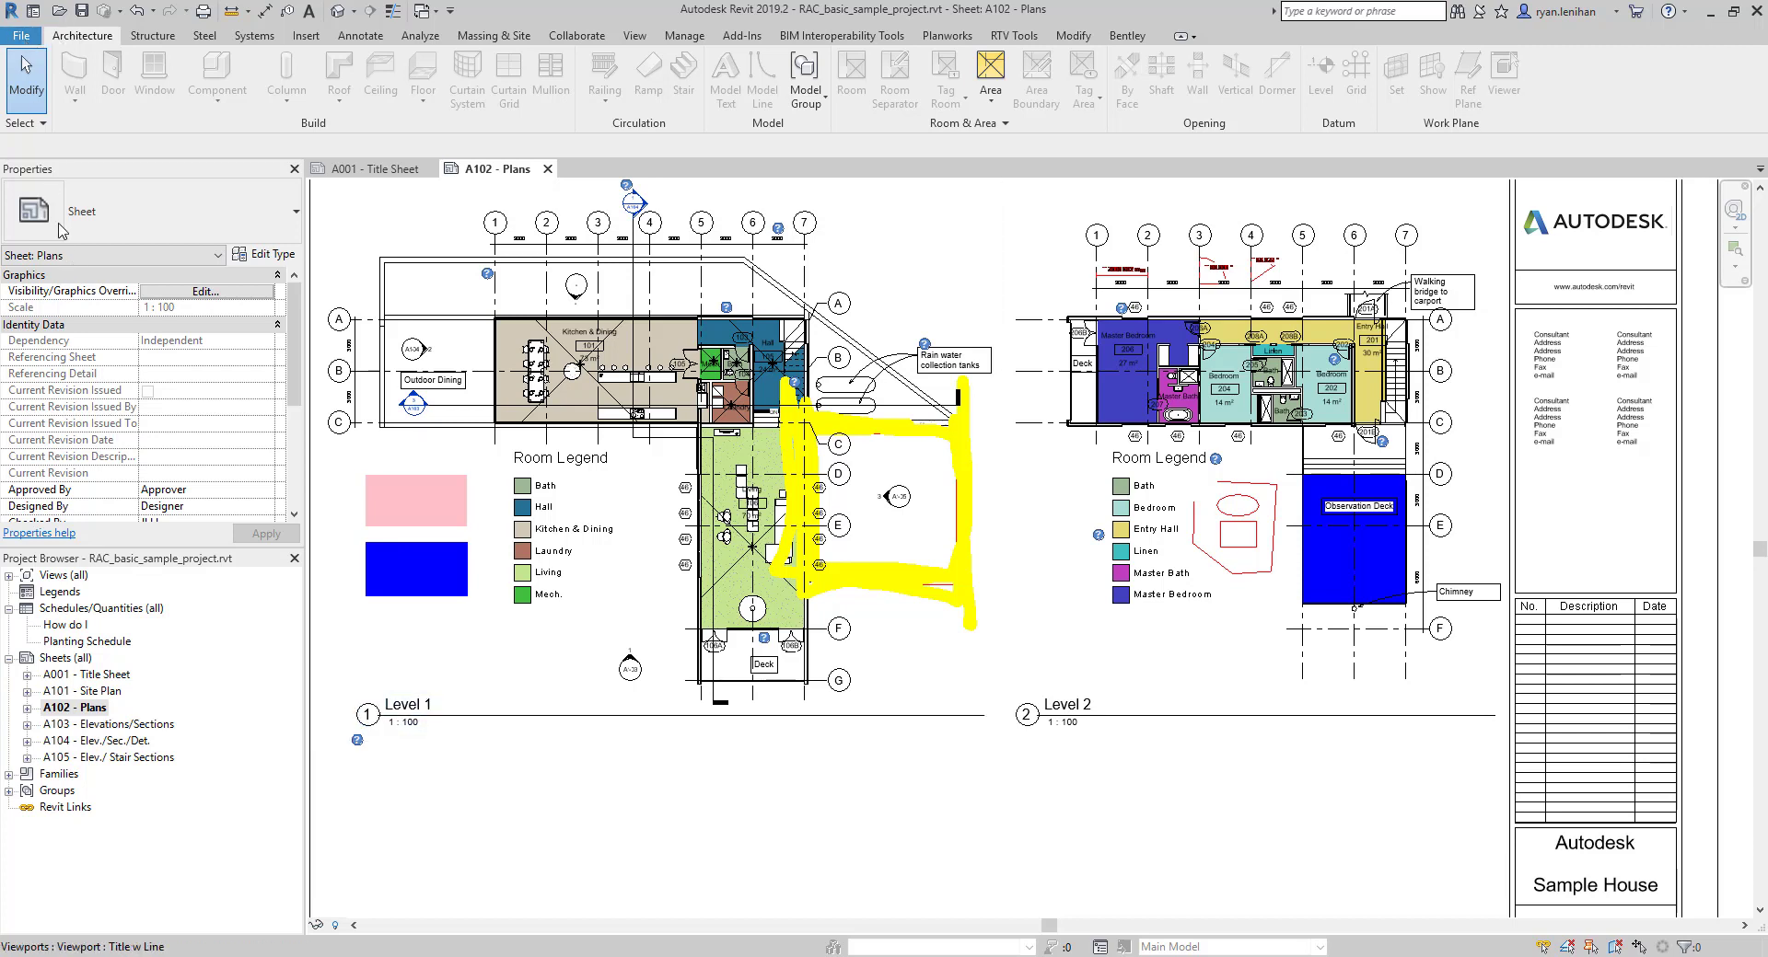
Step: Set up a DWF/DWFx export that includes all the sheets from A001 to A105
{"action": "left_click", "coordinate": [21, 35]}
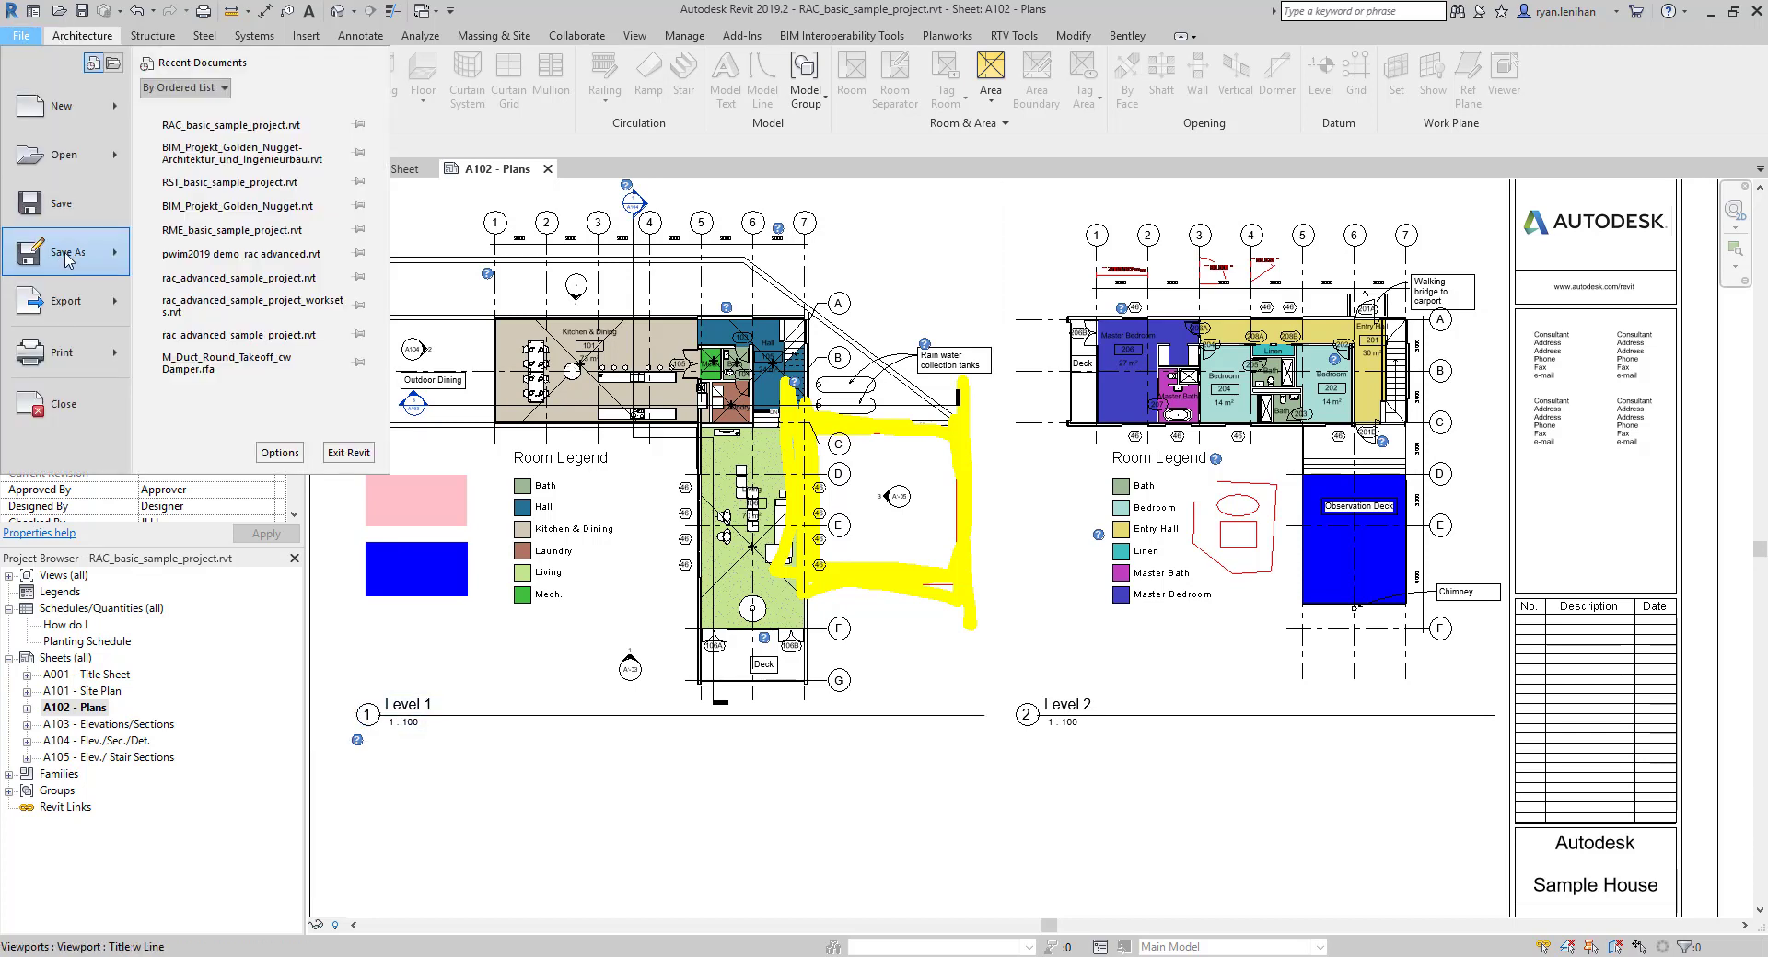
{"action": "mouse_move", "coordinate": [74, 297]}
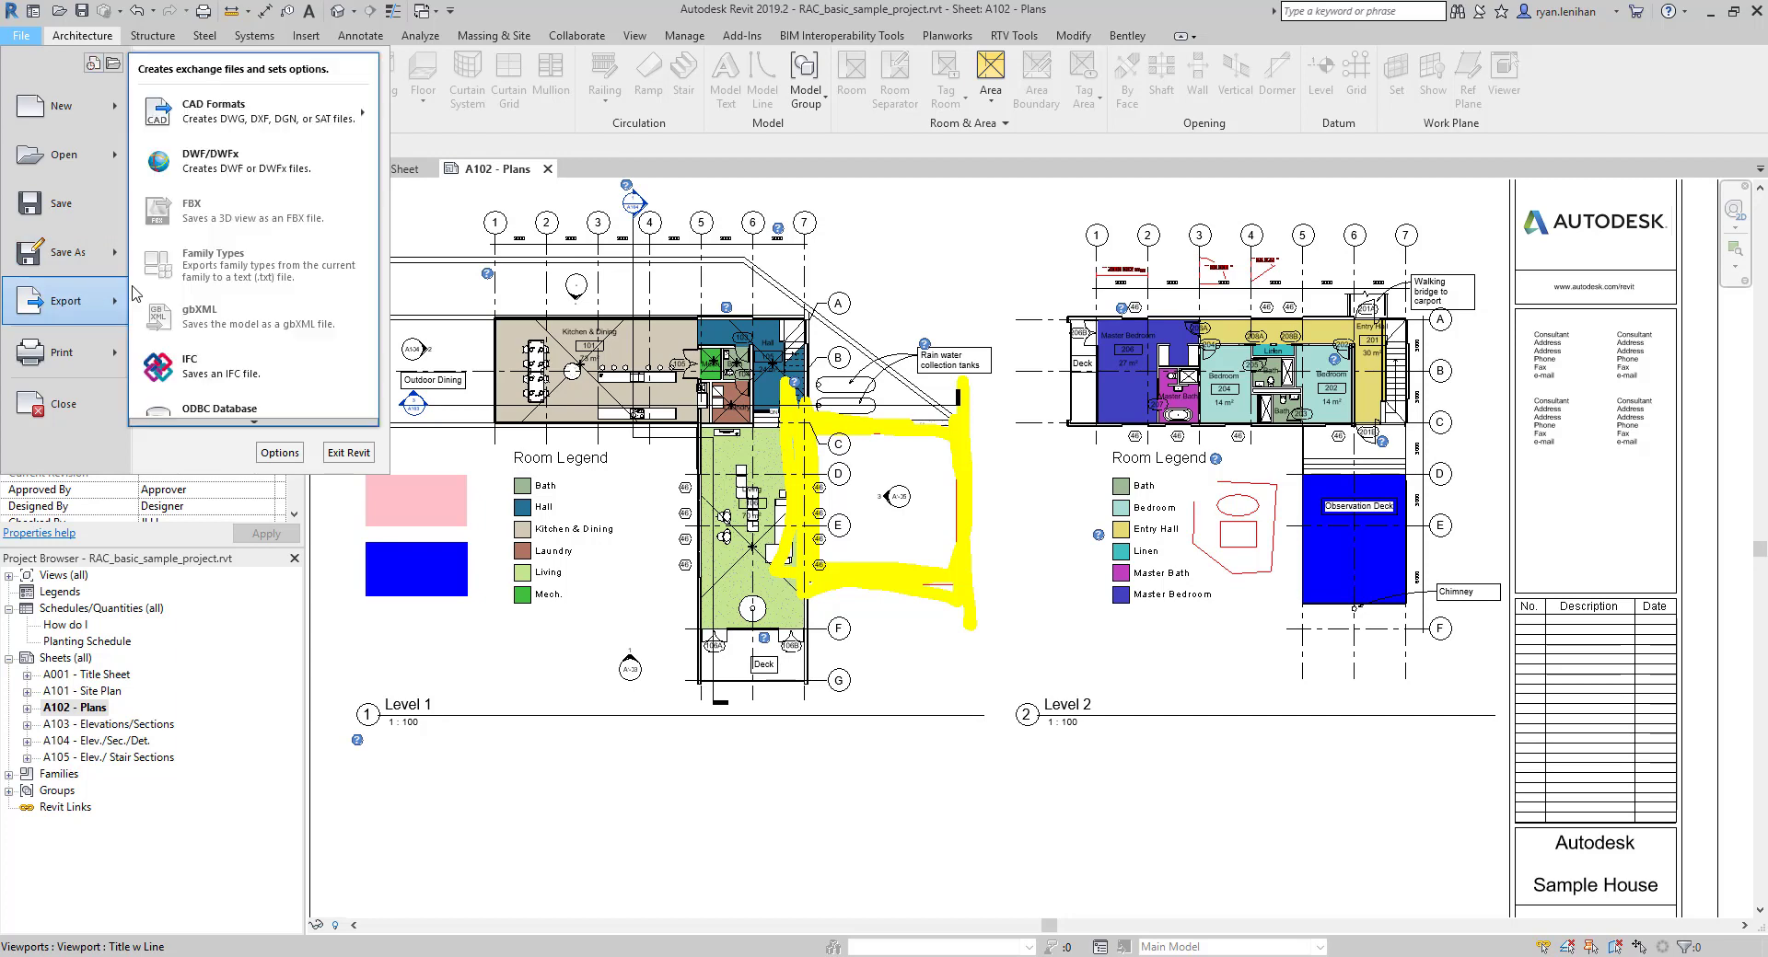
{"action": "left_click", "coordinate": [214, 162]}
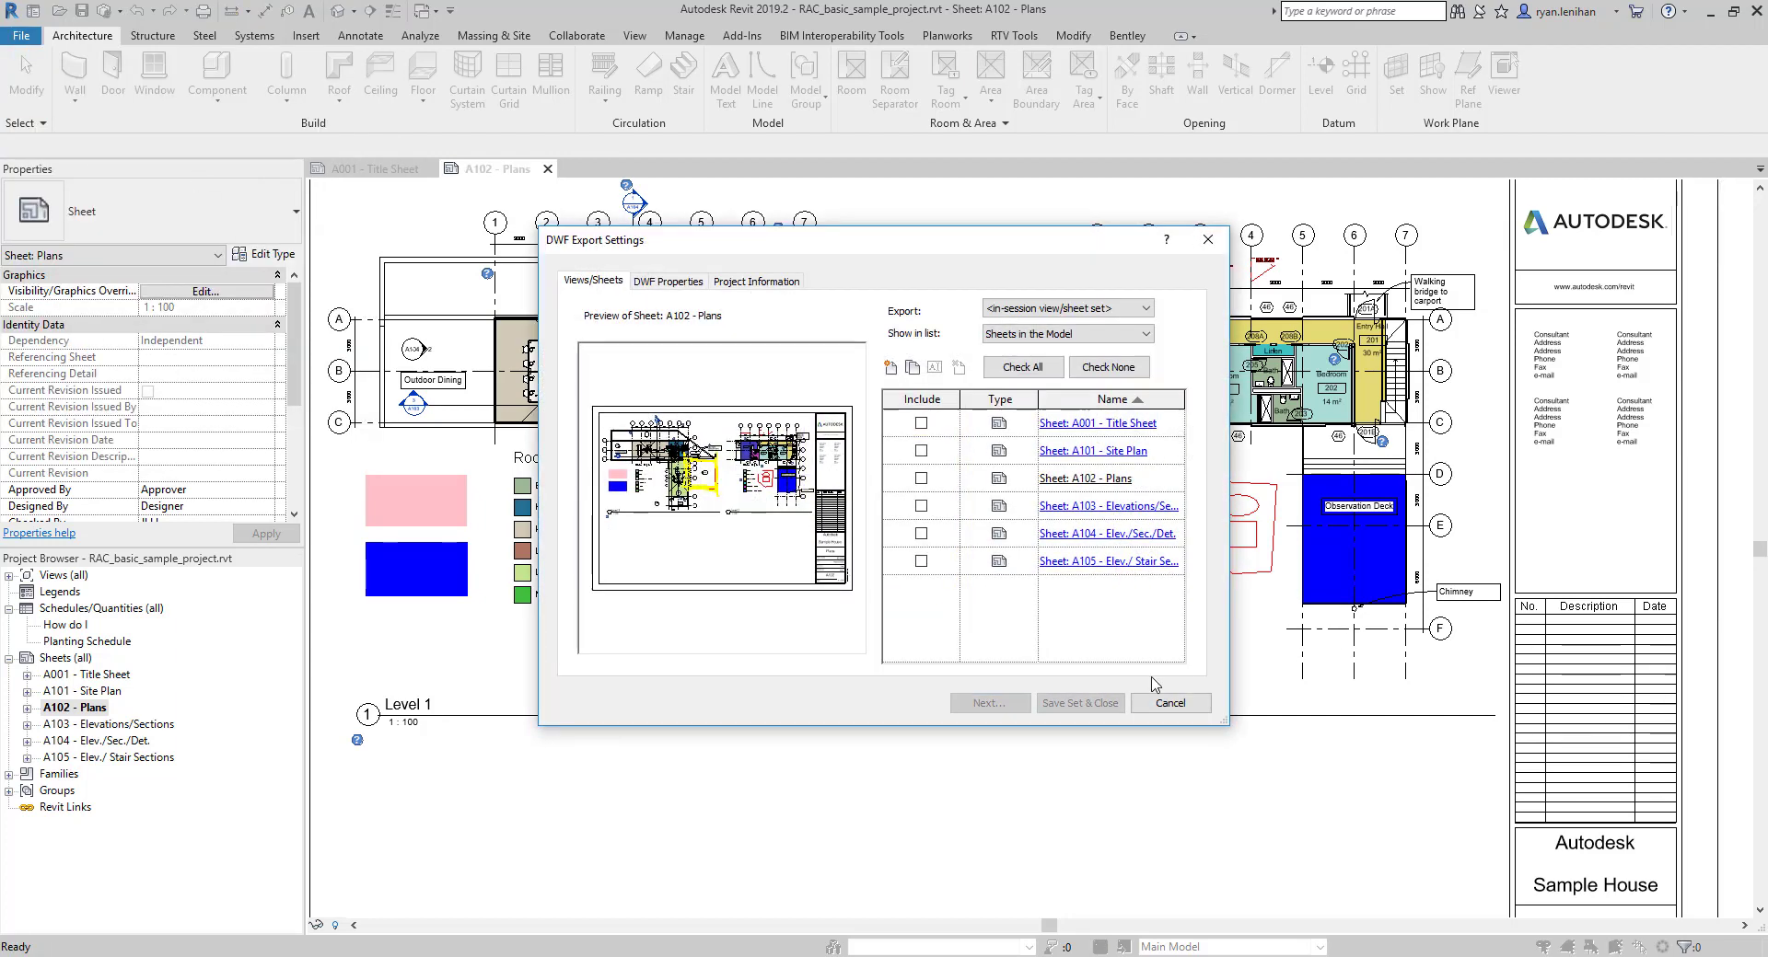
{"action": "left_click", "coordinate": [920, 422]}
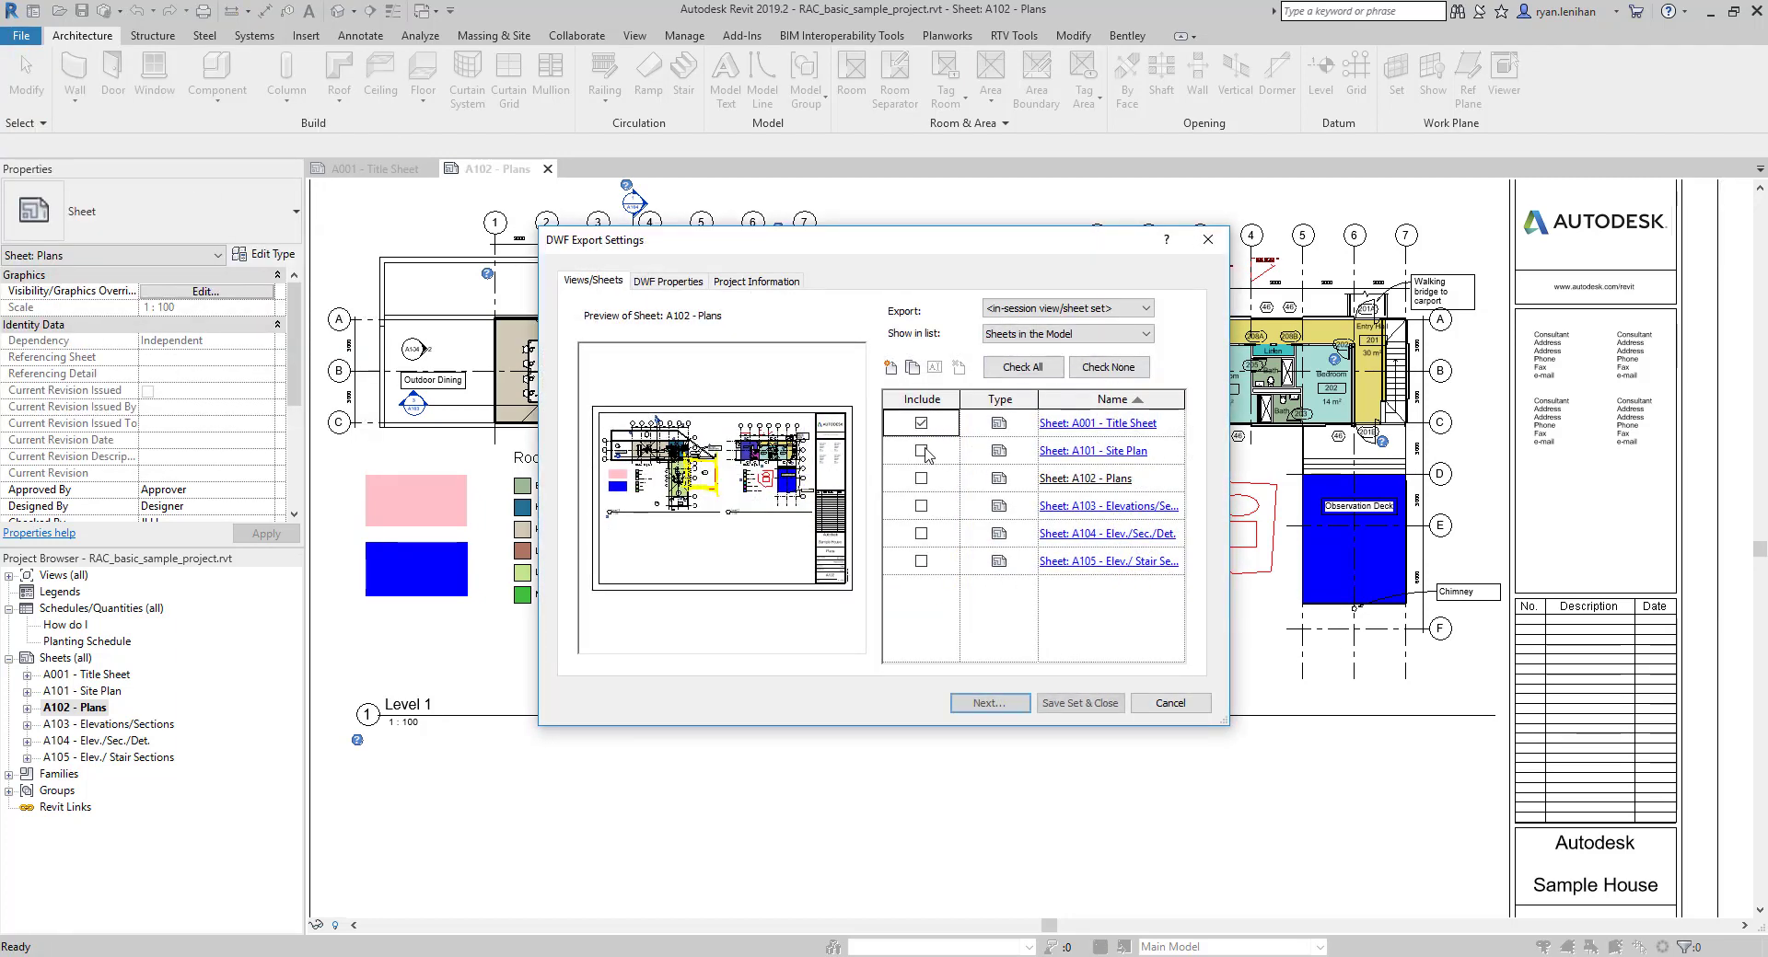
{"action": "left_click", "coordinate": [921, 451]}
{"action": "left_click", "coordinate": [921, 478]}
{"action": "left_click", "coordinate": [922, 532]}
{"action": "left_click", "coordinate": [920, 506]}
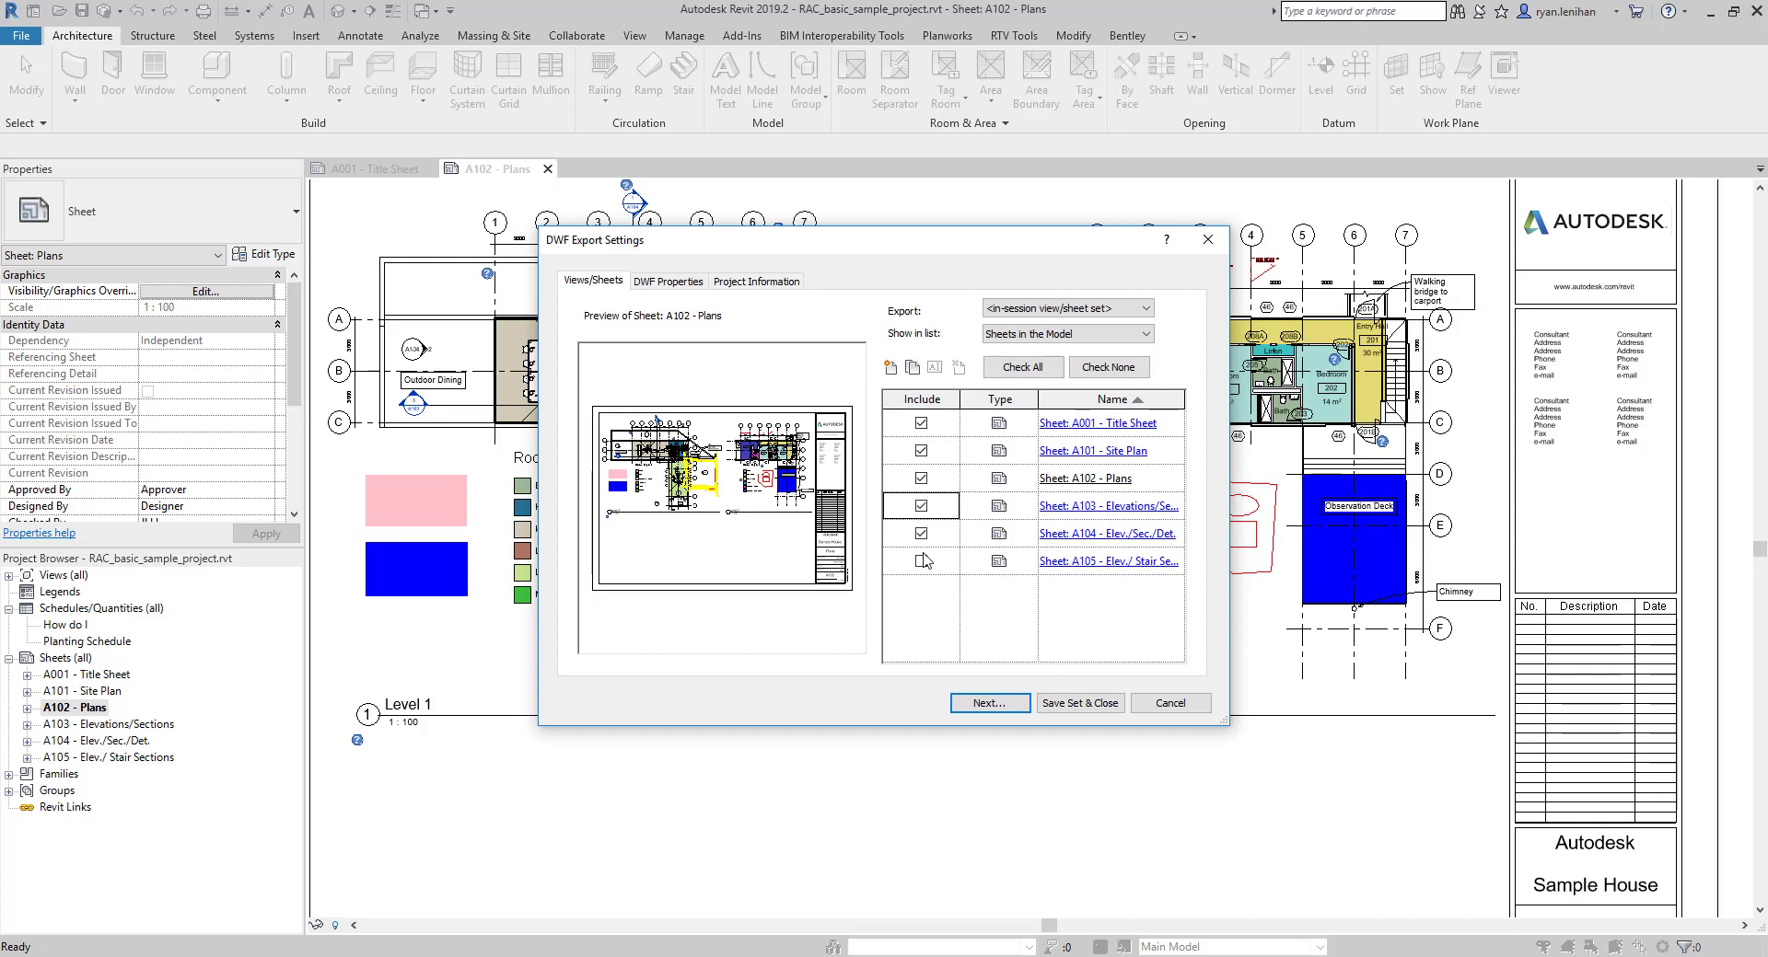
{"action": "left_click", "coordinate": [920, 561]}
{"action": "left_click", "coordinate": [1004, 707]}
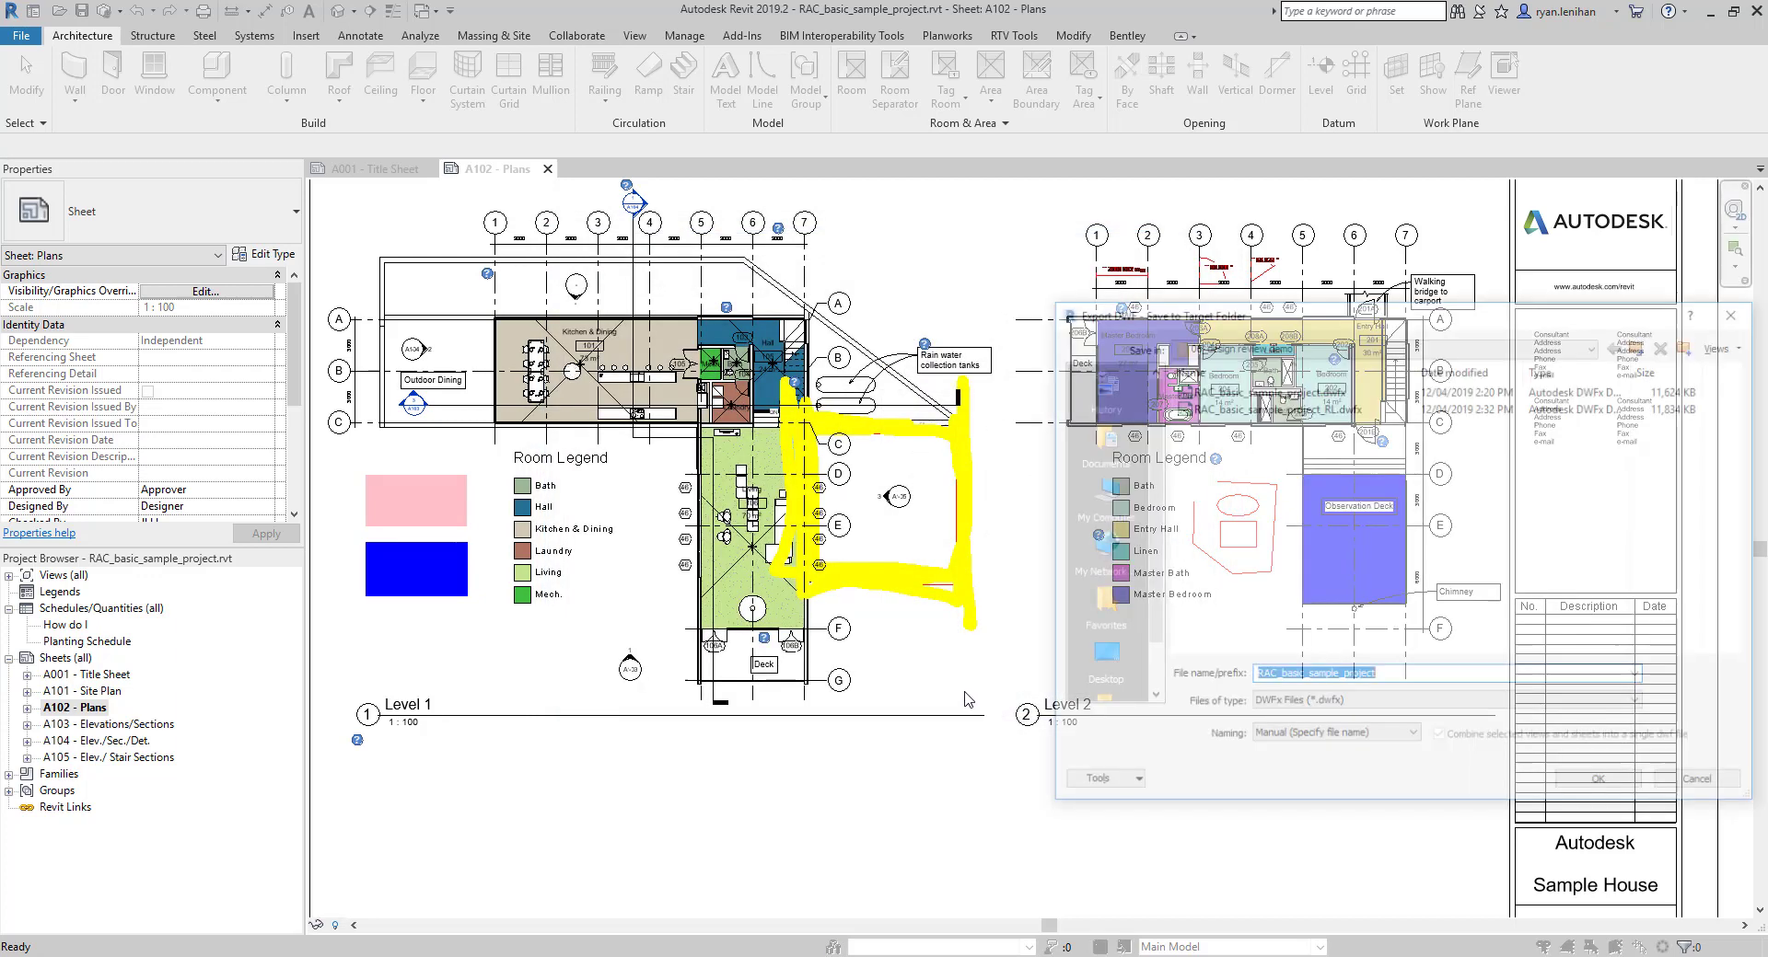
Step: Export the sheets to the 06_design review demo folder as RAC_basic_sample_project_2nd round_.dwfx
{"action": "left_click_drag", "start_coordinate": [1285, 318], "coordinate": [818, 316]}
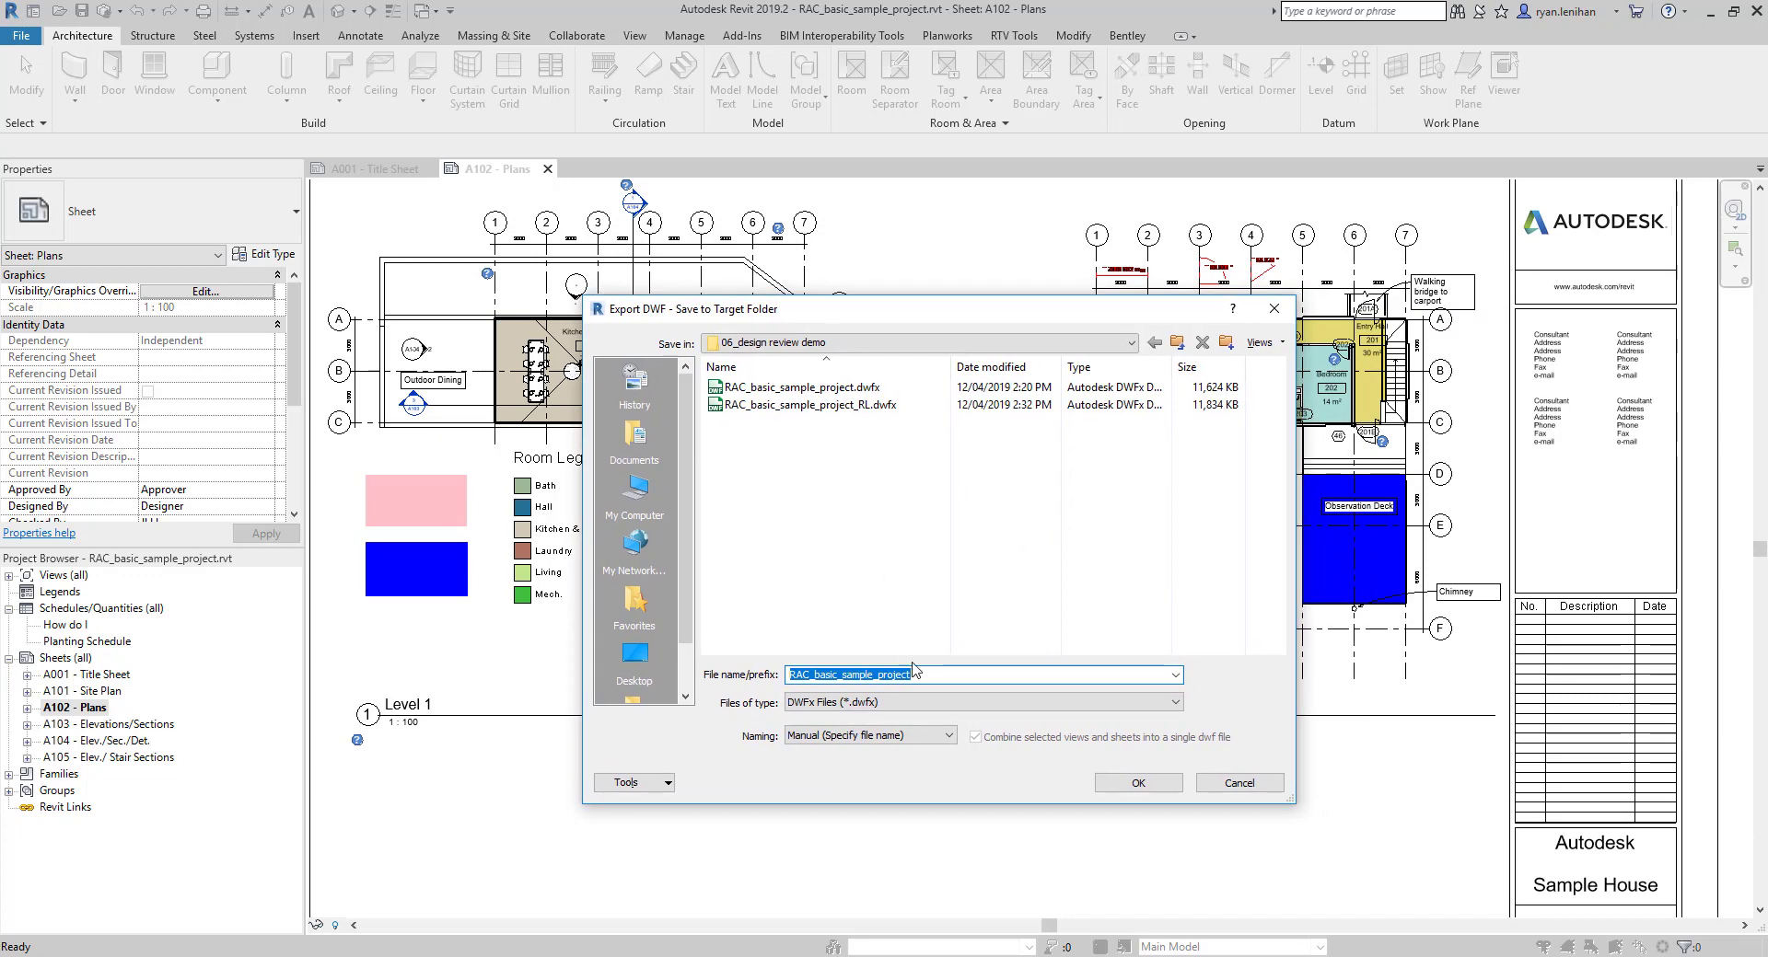
{"action": "left_click", "coordinate": [926, 678]}
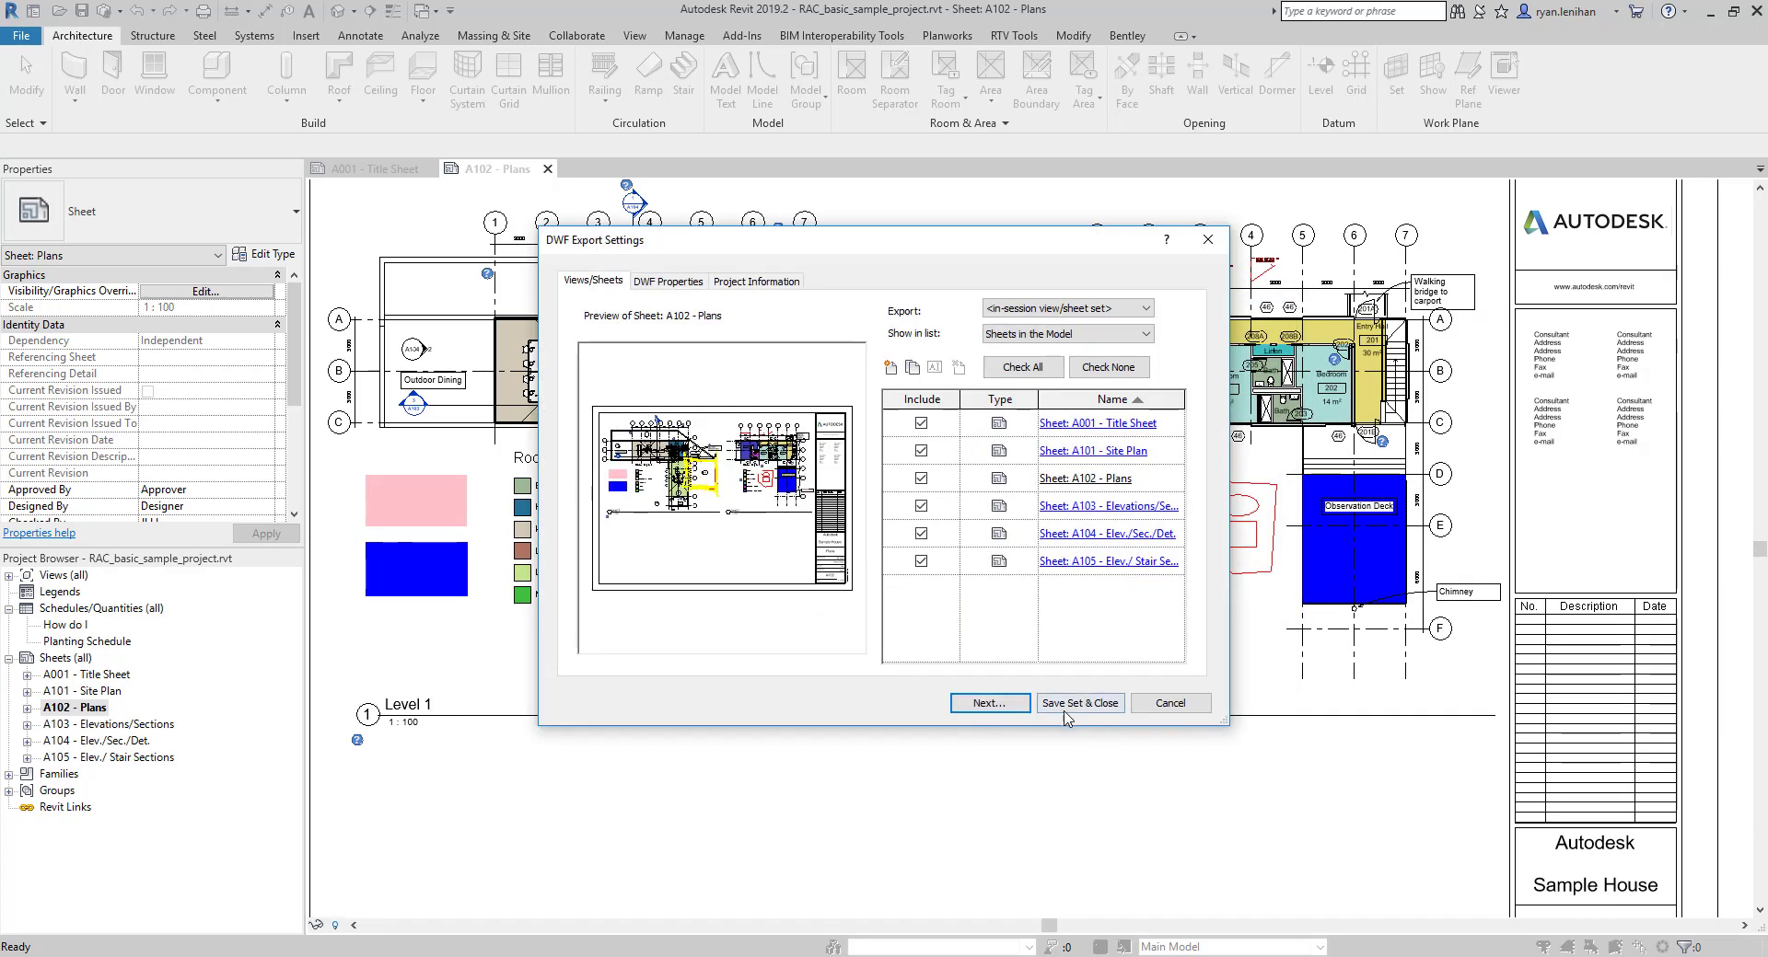
{"action": "left_click", "coordinate": [1004, 706]}
{"action": "left_click", "coordinate": [800, 388]}
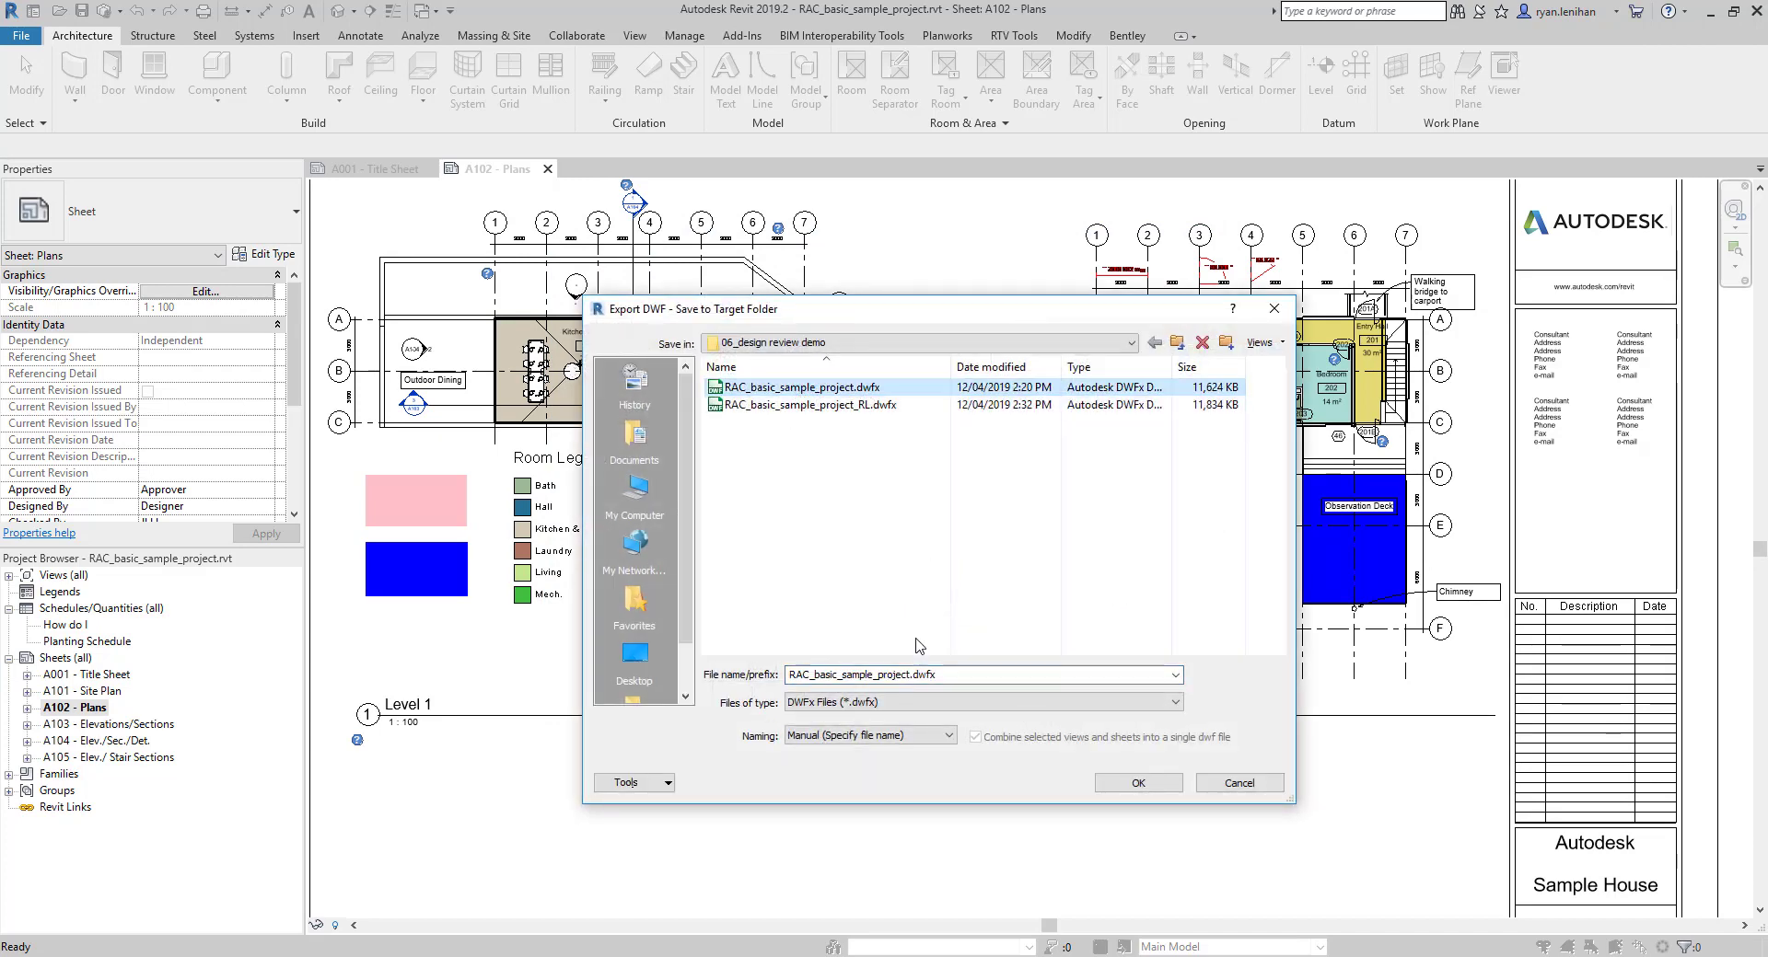
{"action": "left_click", "coordinate": [953, 676]}
{"action": "left_click", "coordinate": [915, 674]}
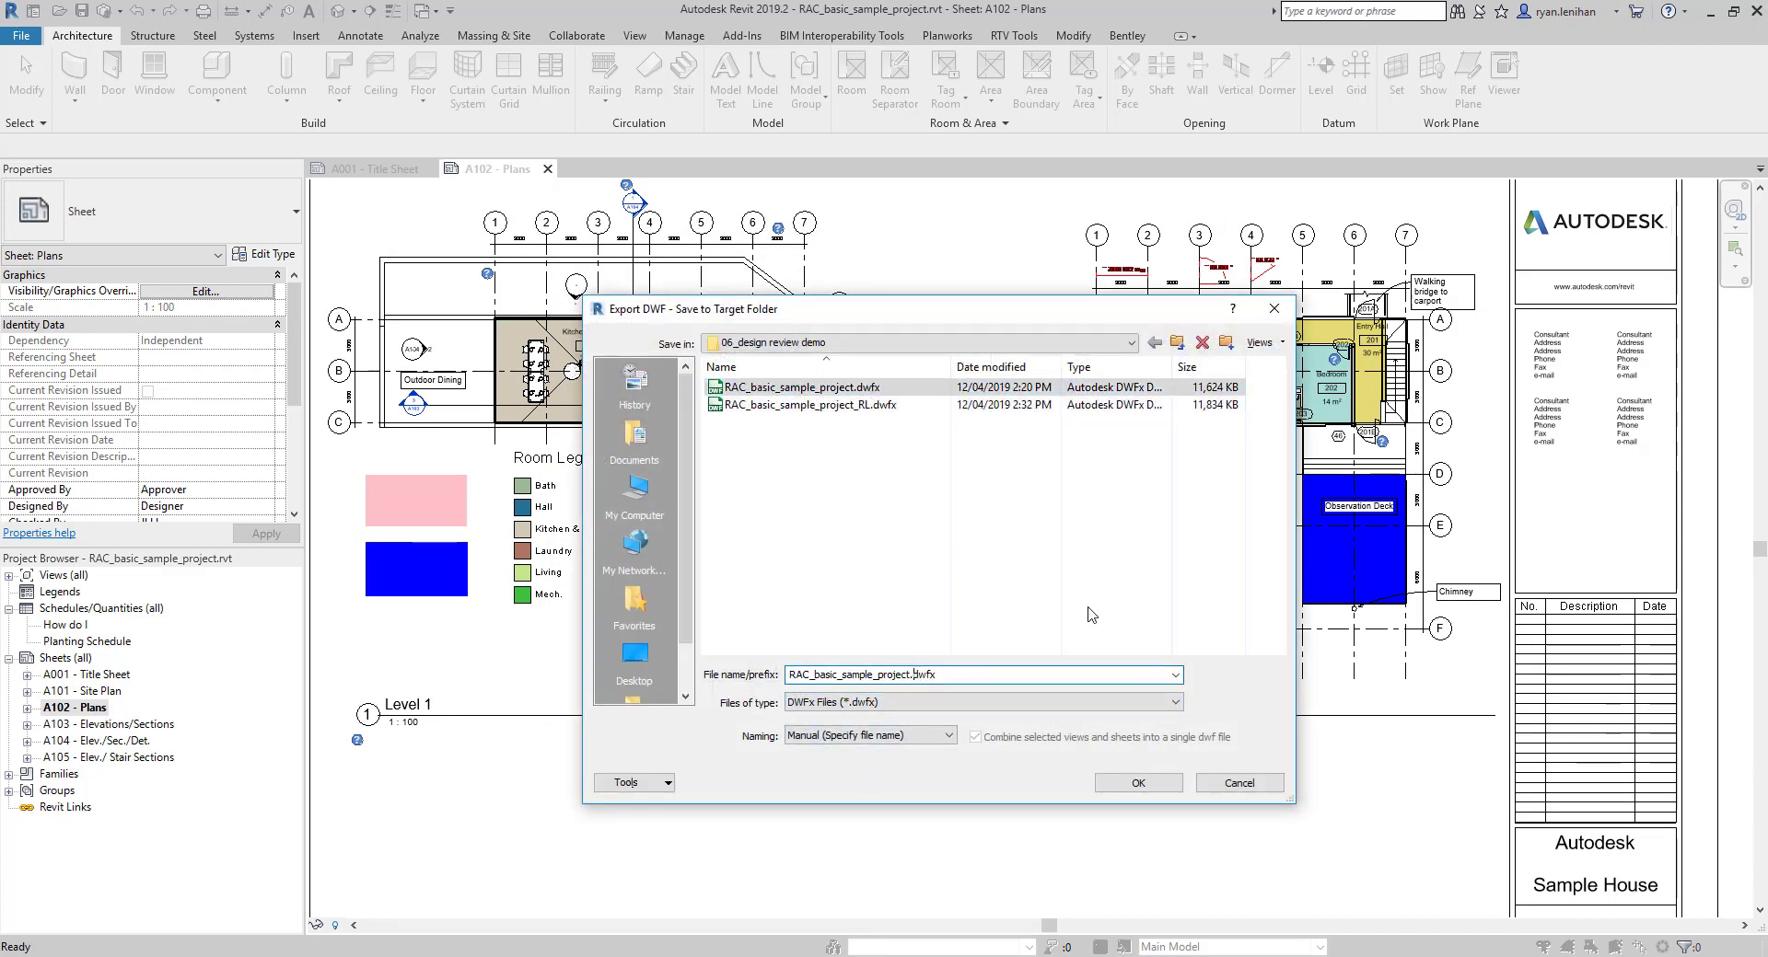
{"action": "key", "text": "Delete"}
{"action": "key", "text": "Delete"}
{"action": "key", "text": "Delete"}
{"action": "key", "text": "Delete"}
{"action": "key", "text": "BackSpace"}
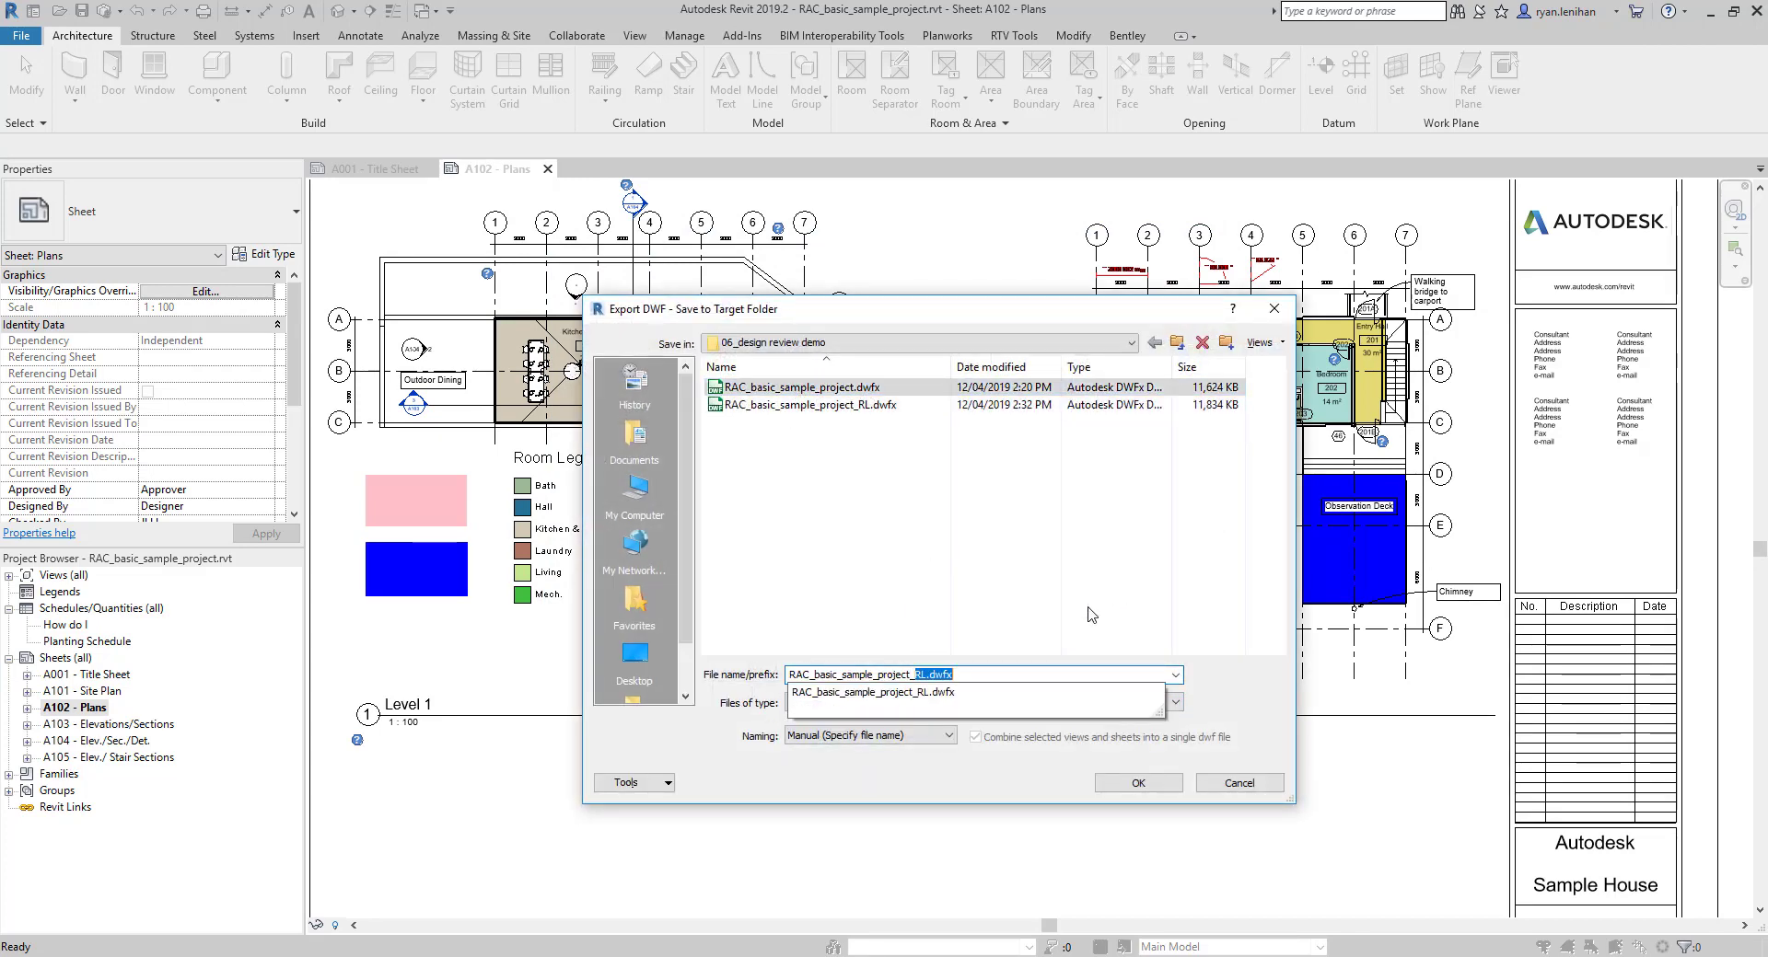
{"action": "type", "text": "_2nd round_"}
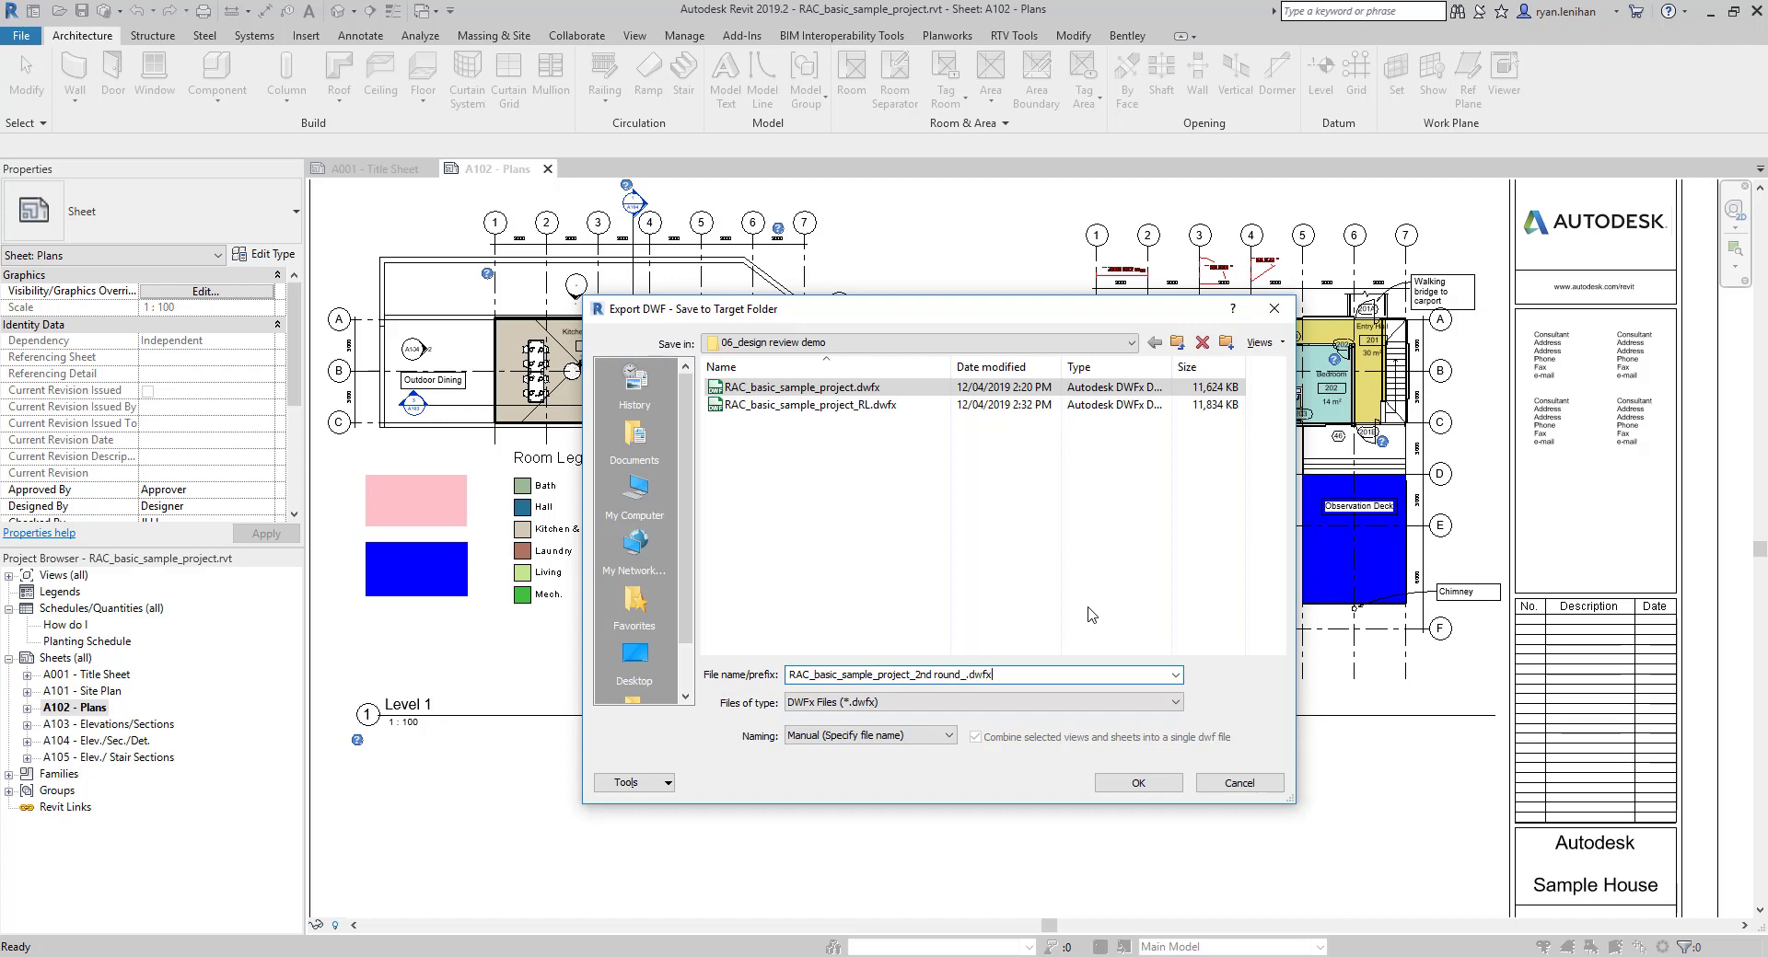
{"action": "key", "text": "Return"}
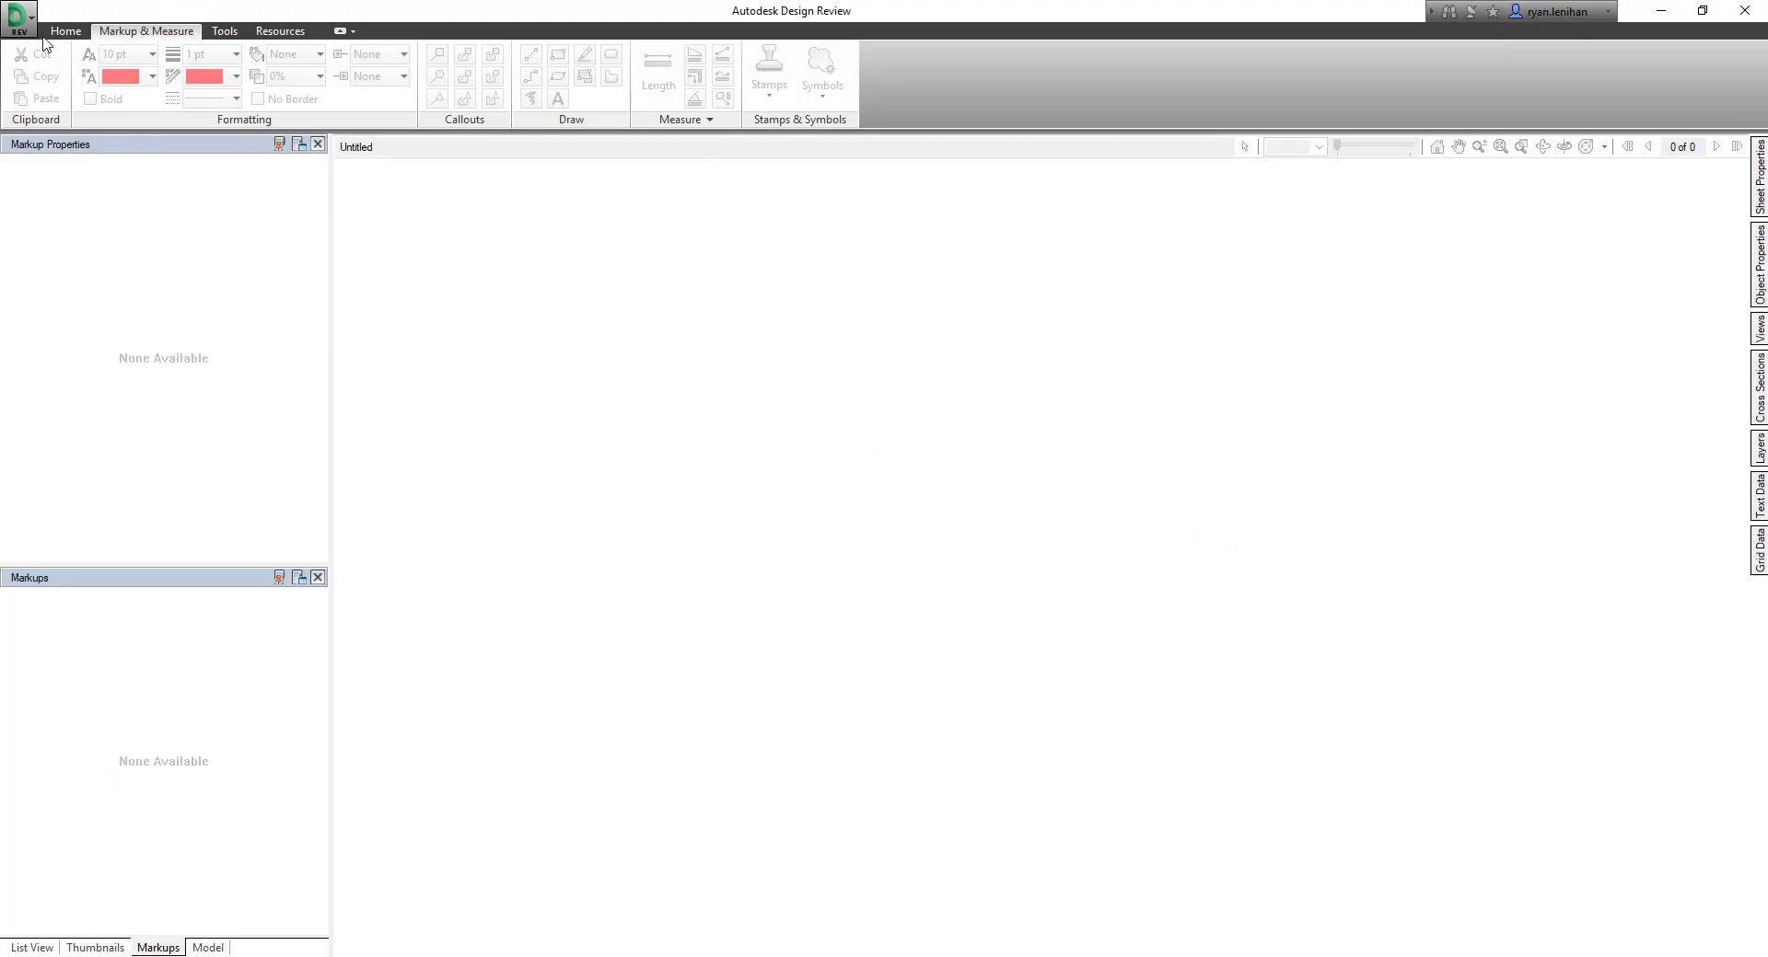
Step: Switch to Autodesk Design Review and open RAC_basic_sample_project_2nd round_.dwfx from the 06_design review demo folder
{"action": "left_click", "coordinate": [22, 28]}
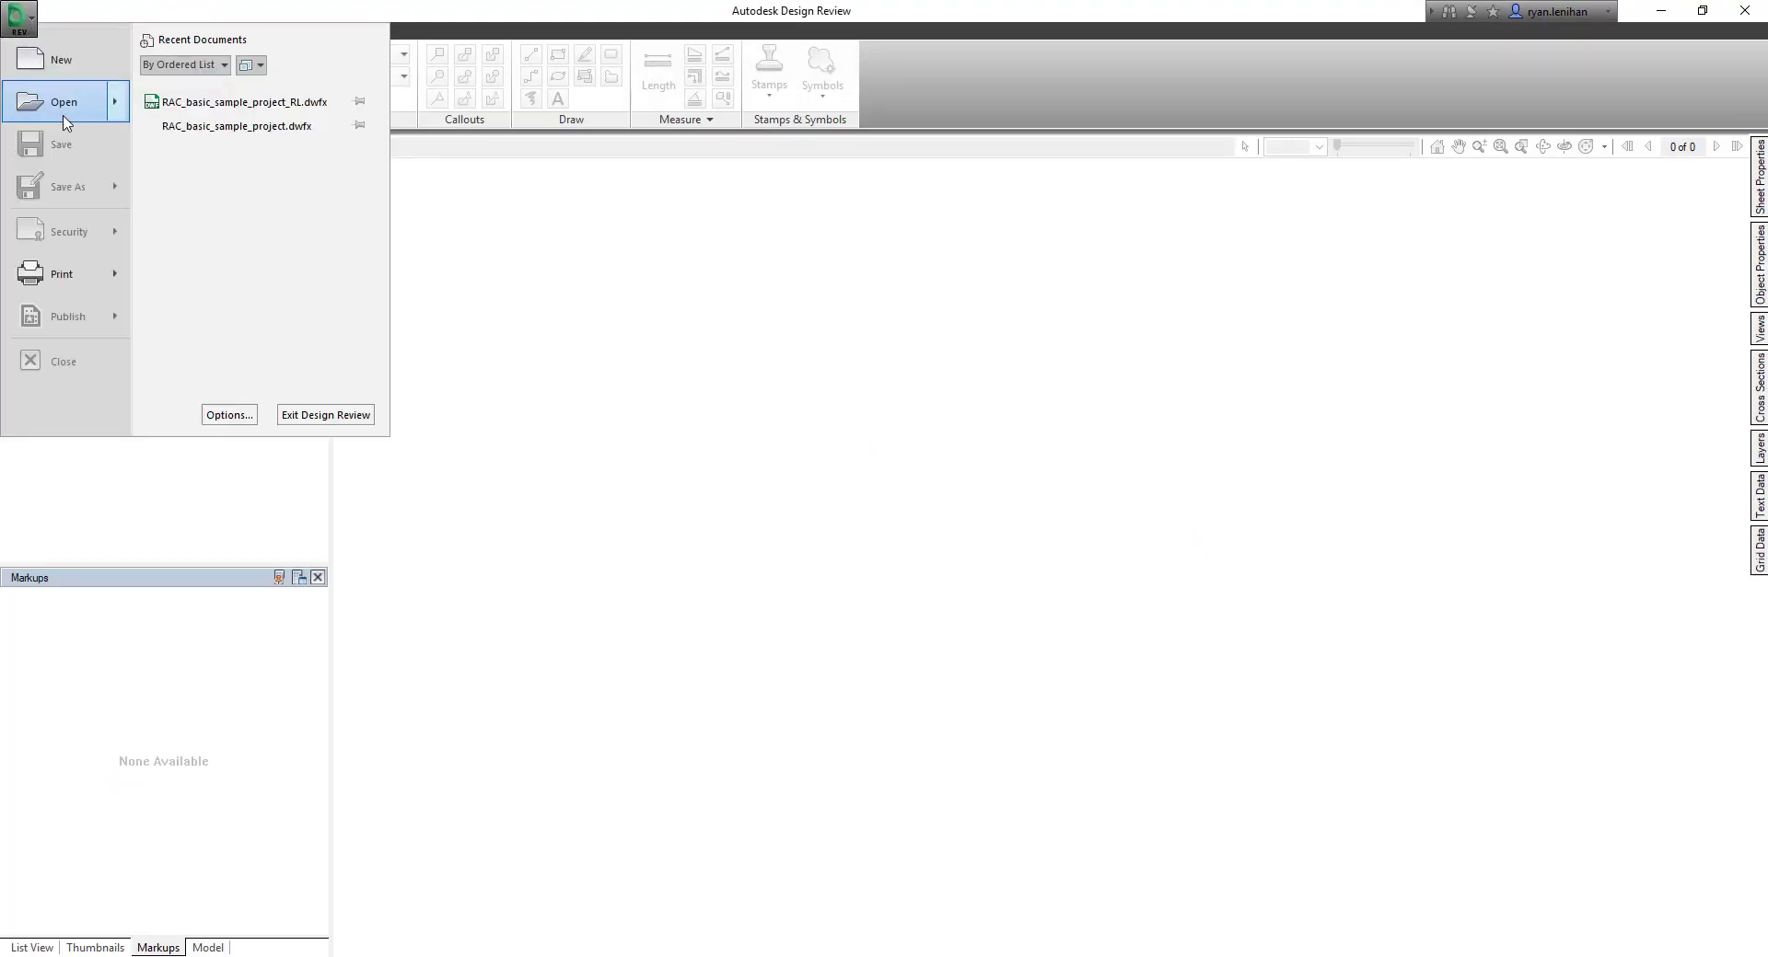
{"action": "left_click", "coordinate": [64, 115]}
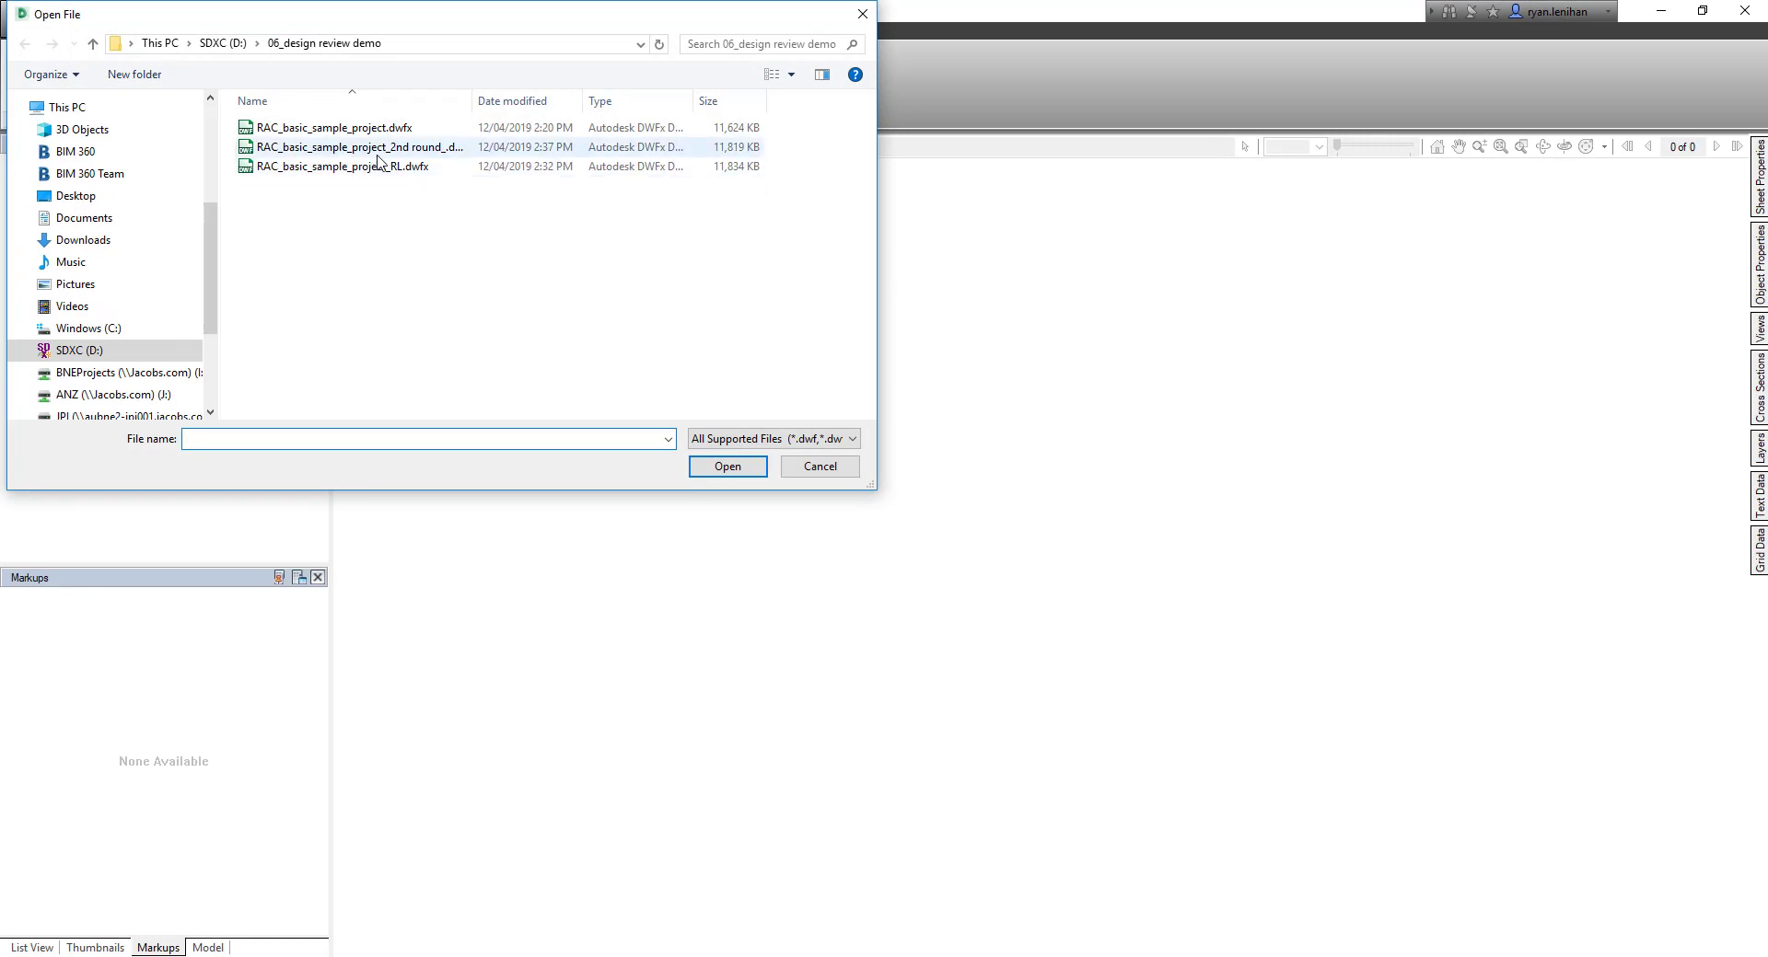
{"action": "left_click", "coordinate": [331, 148]}
{"action": "left_click", "coordinate": [726, 467]}
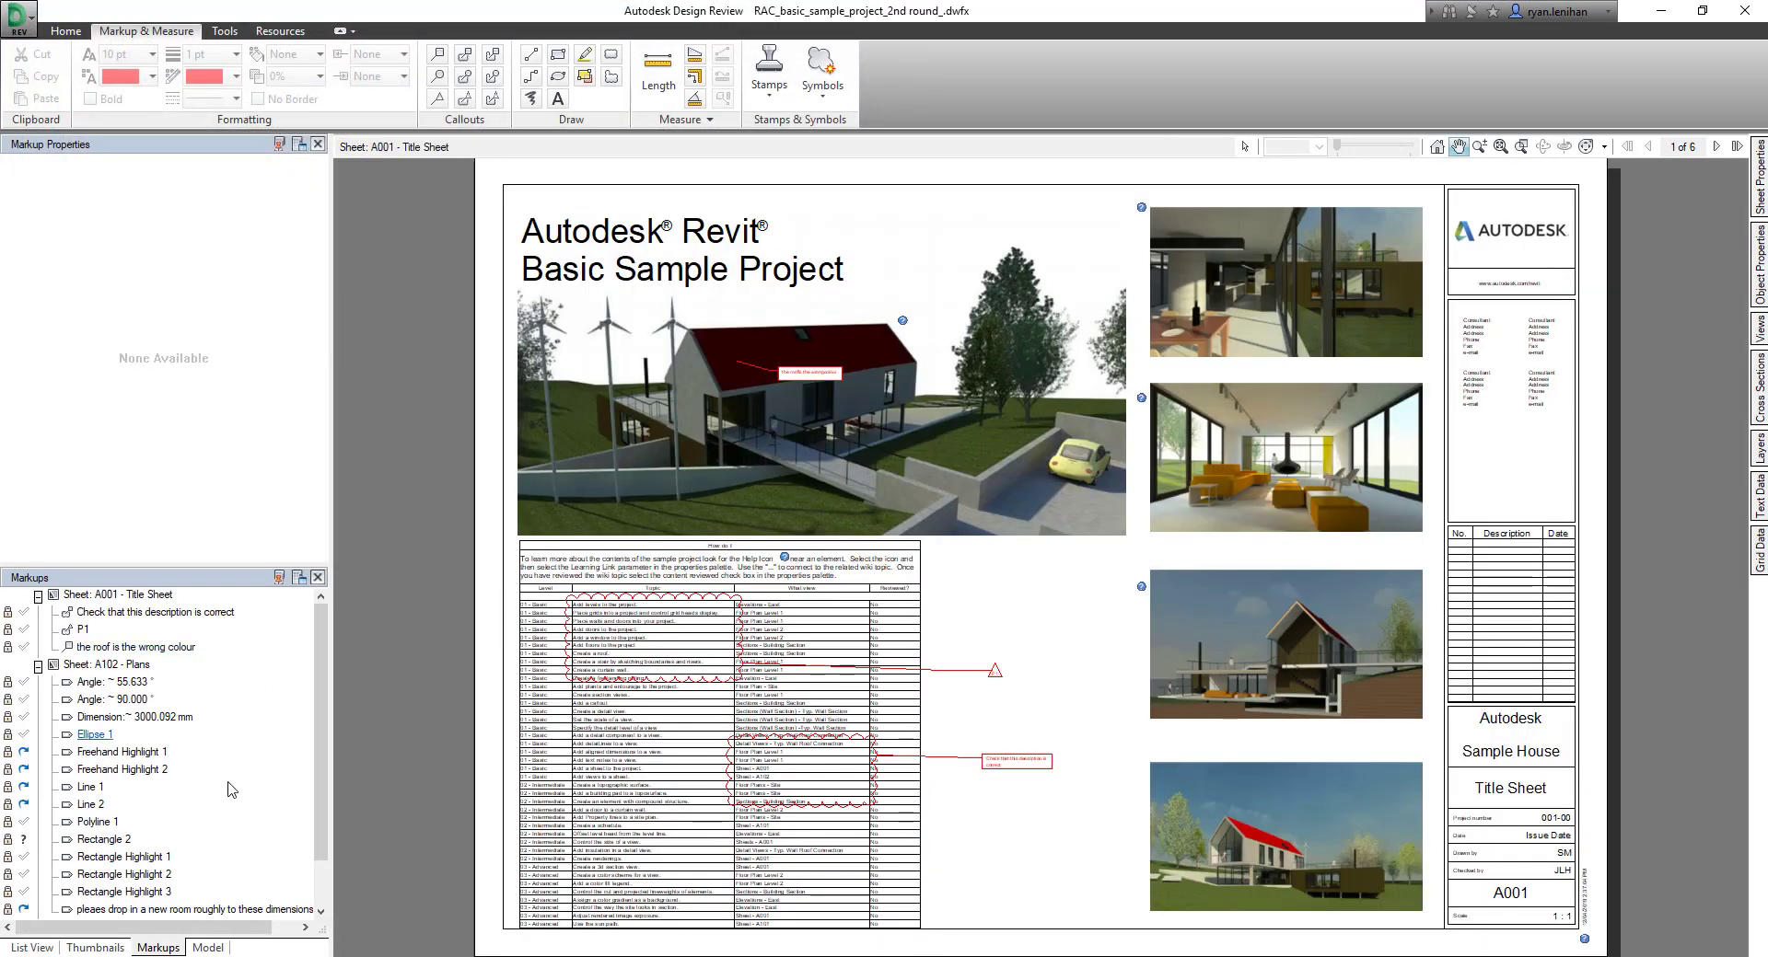
Step: Display sheet A102 - Plans from the markup list and examine the markups around the new room on Level 1
{"action": "left_click", "coordinate": [98, 665]}
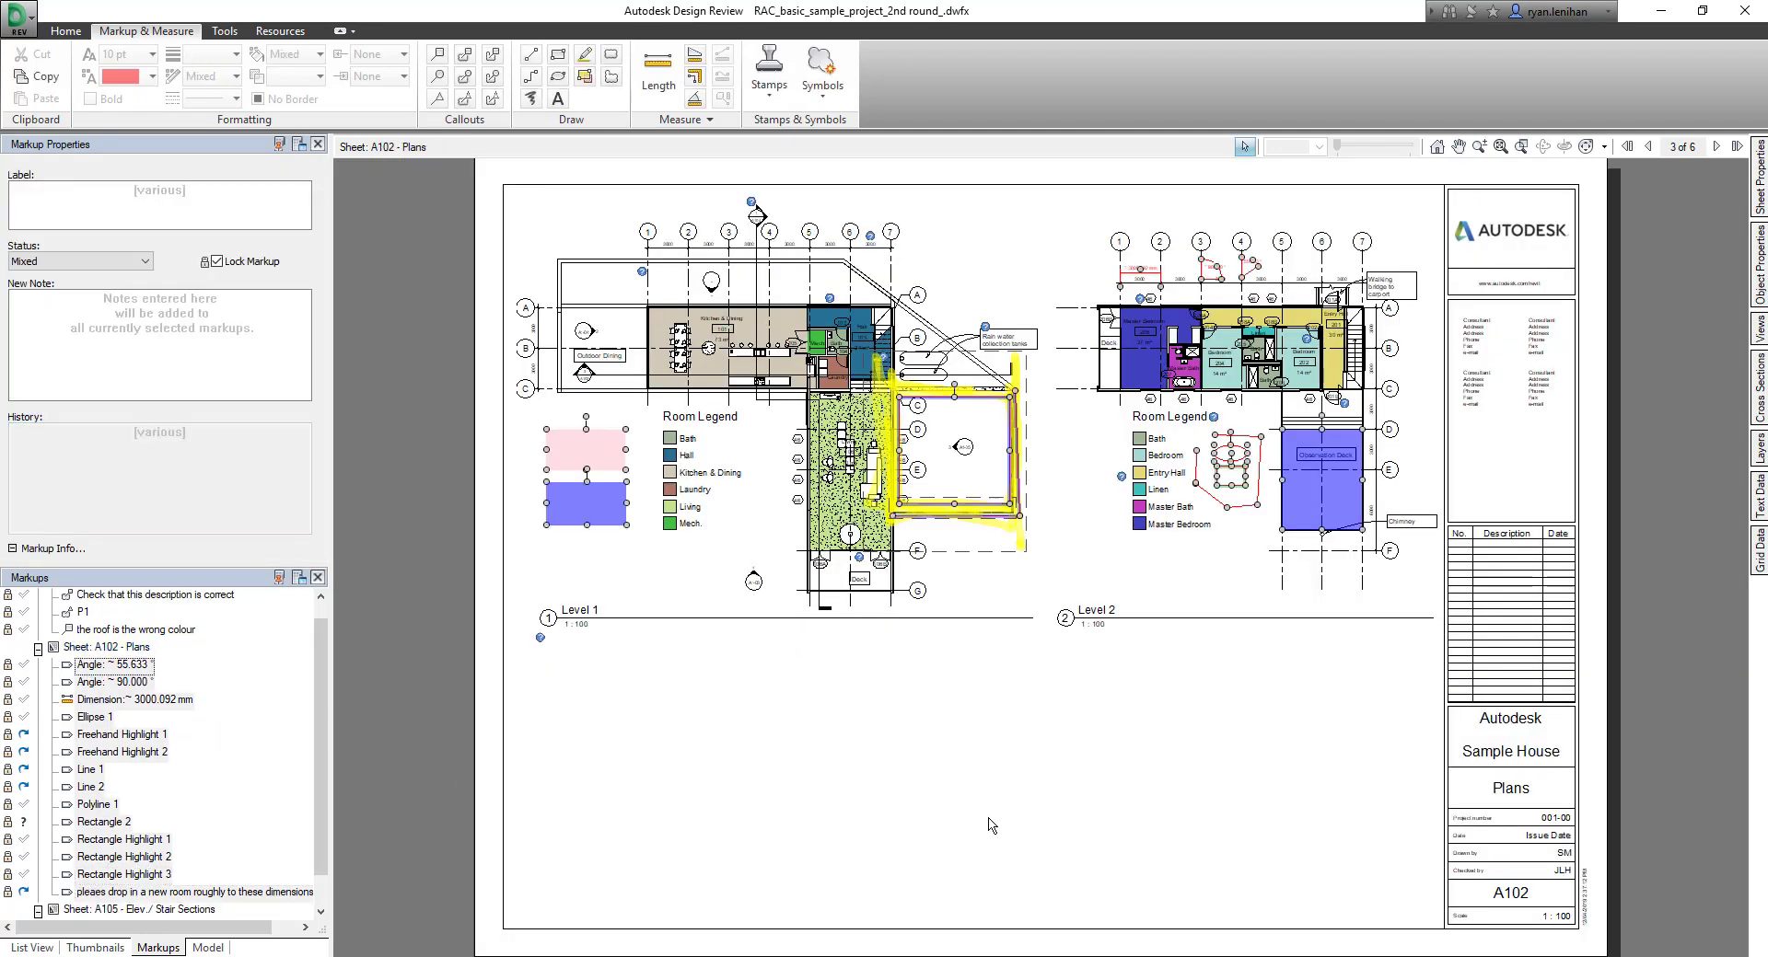
{"action": "left_click", "coordinate": [1005, 737]}
{"action": "scroll", "coordinate": [1004, 488], "scroll_direction": "up", "scroll_amount": 5}
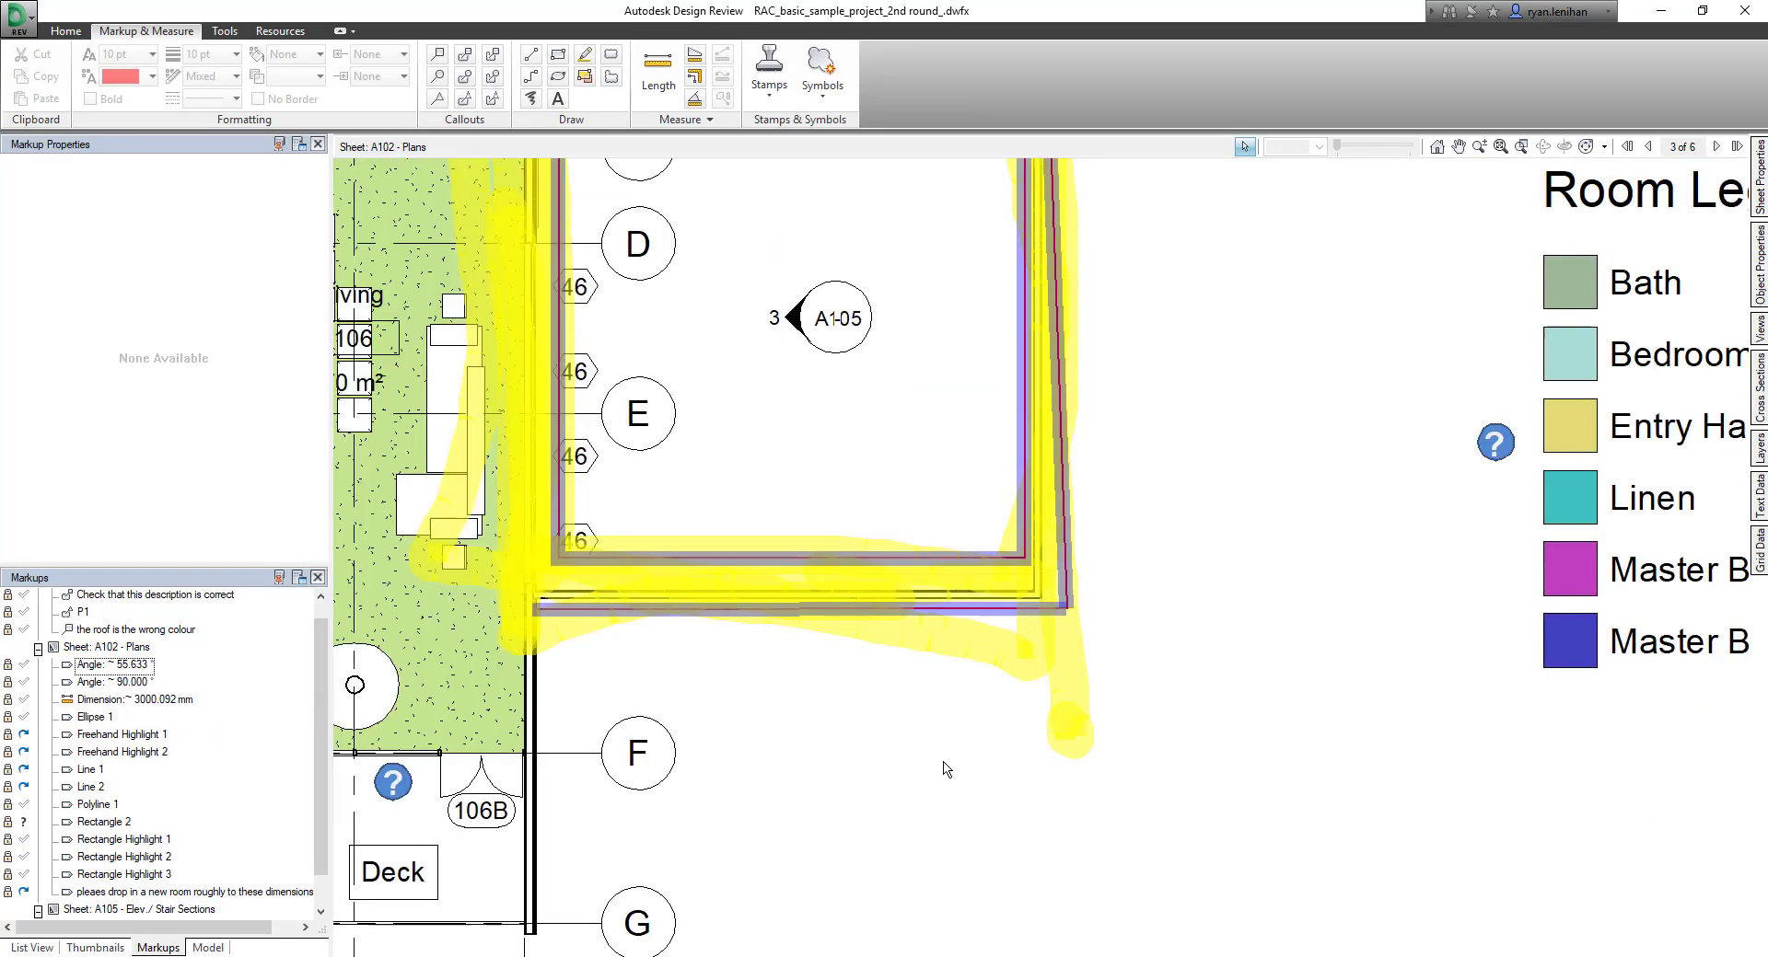
{"action": "scroll", "coordinate": [946, 766], "scroll_direction": "down", "scroll_amount": 1}
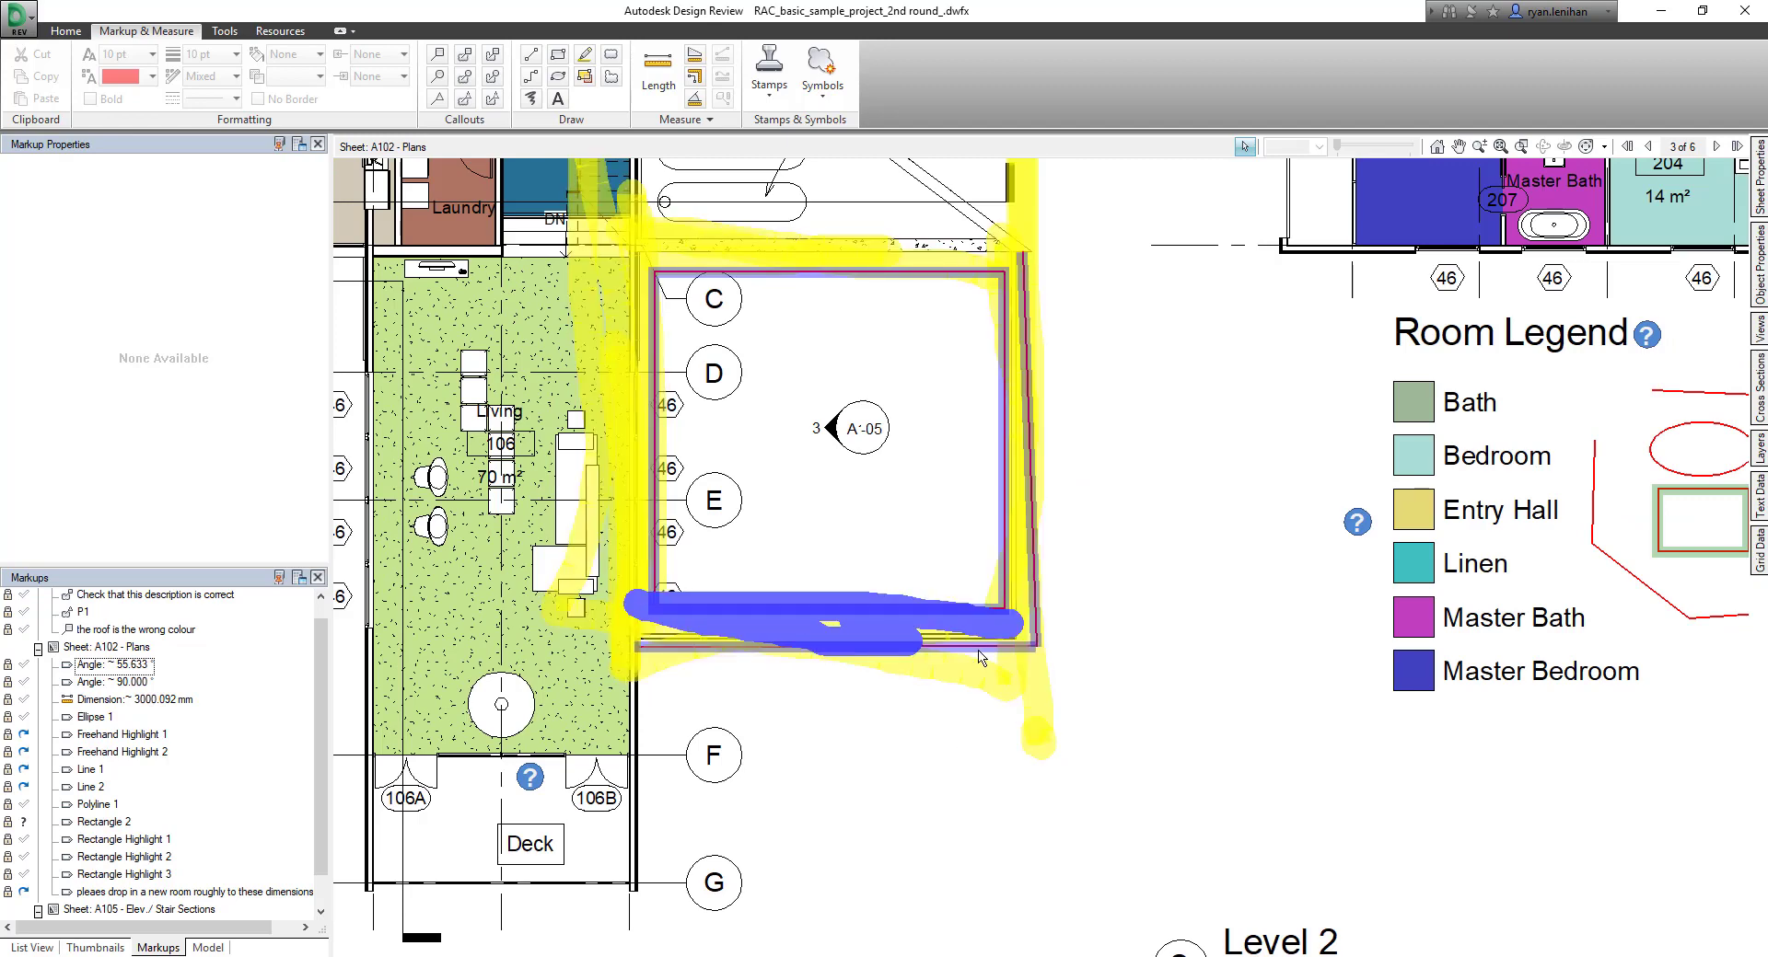
Step: Review the status and history notes of the two freehand highlight markups around the new room on Level 1
{"action": "left_click", "coordinate": [981, 657]}
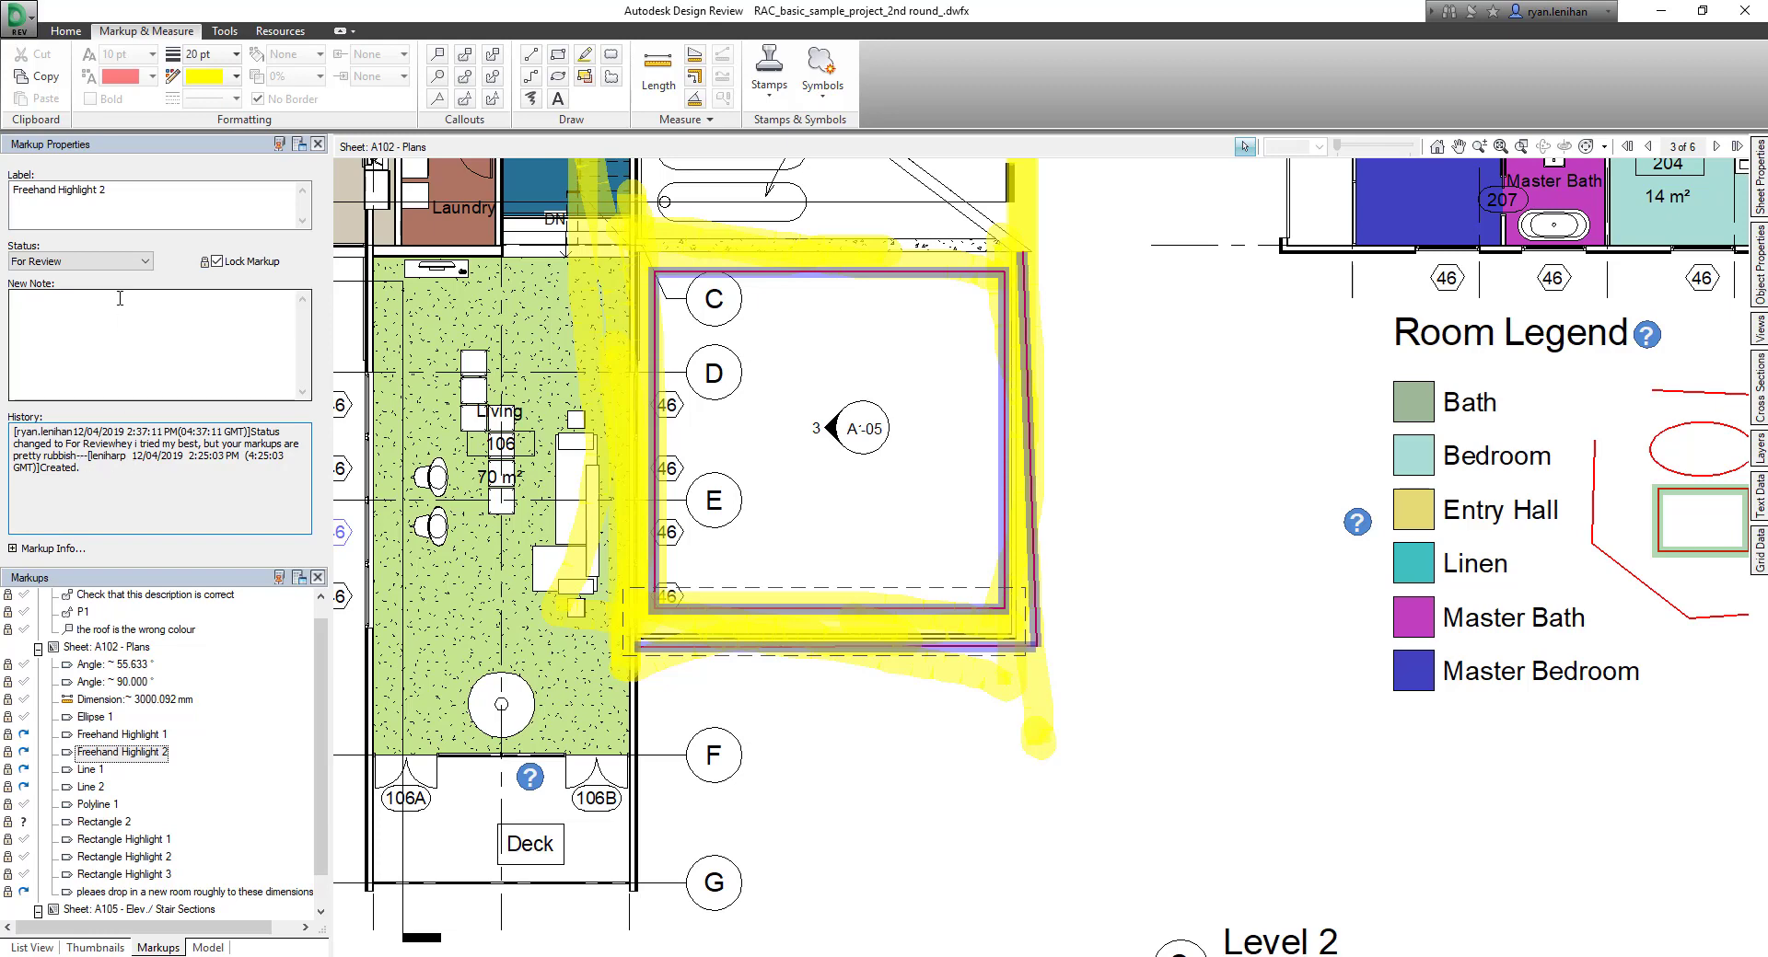
{"action": "left_click", "coordinate": [863, 780]}
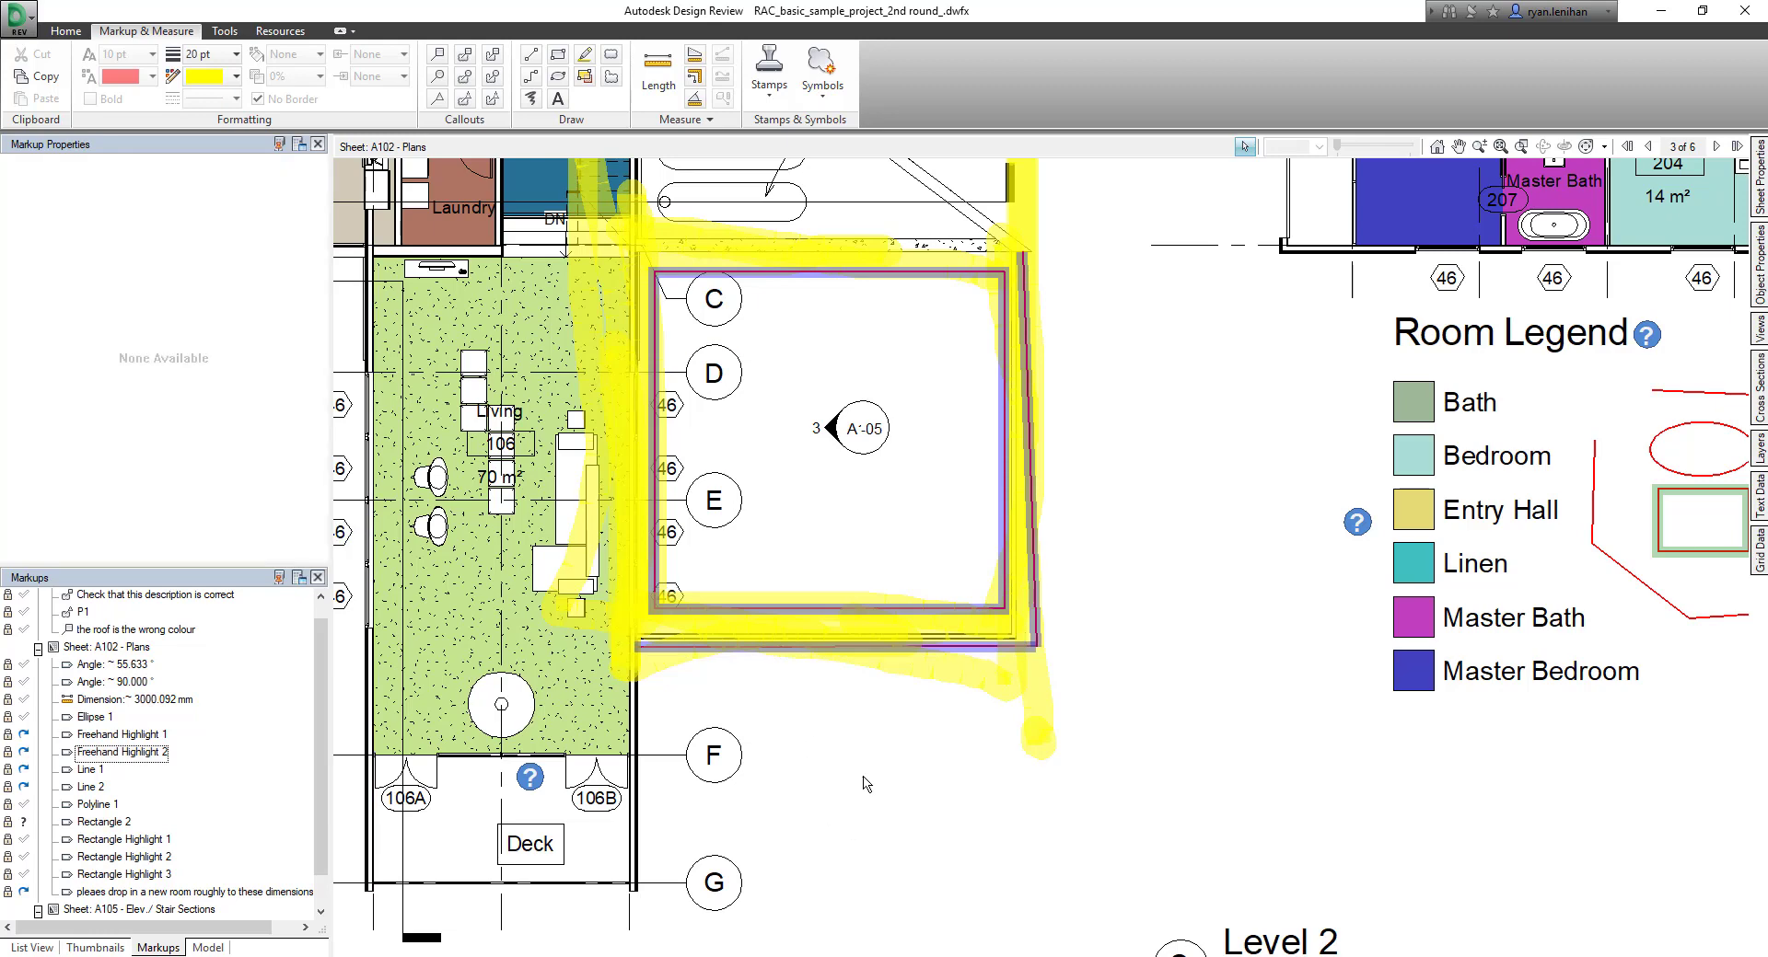
{"action": "left_click", "coordinate": [773, 615]}
{"action": "left_click", "coordinate": [862, 784]}
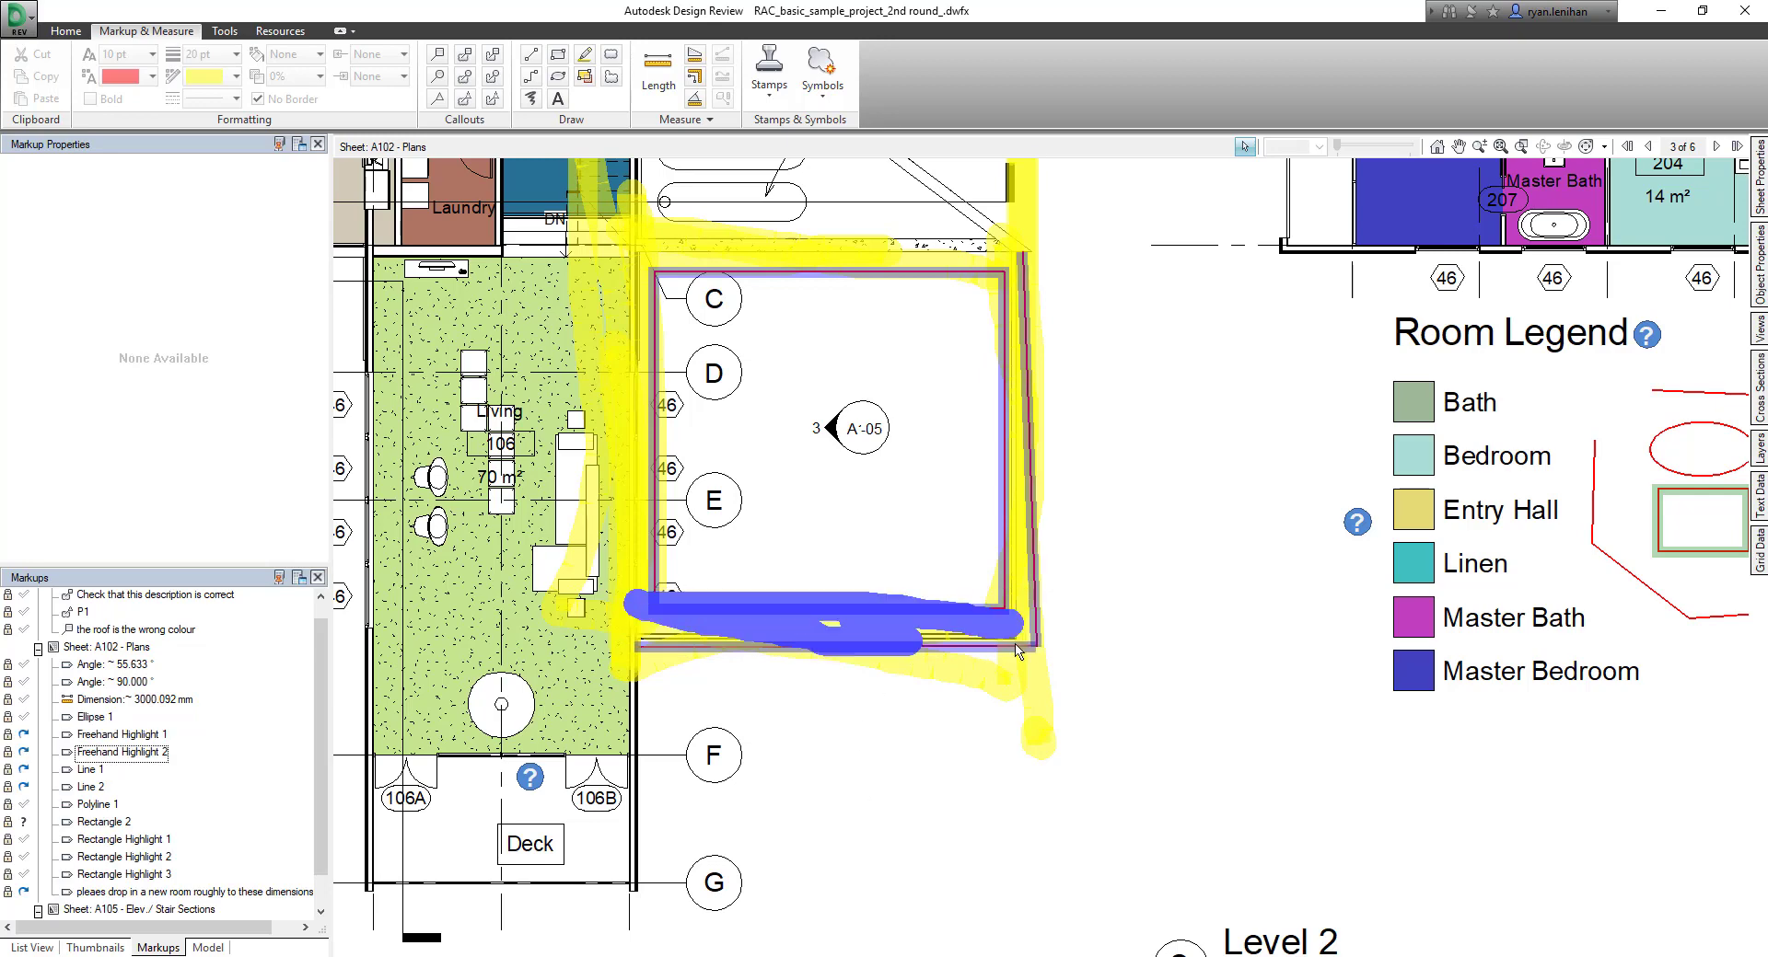
{"action": "left_click", "coordinate": [999, 693]}
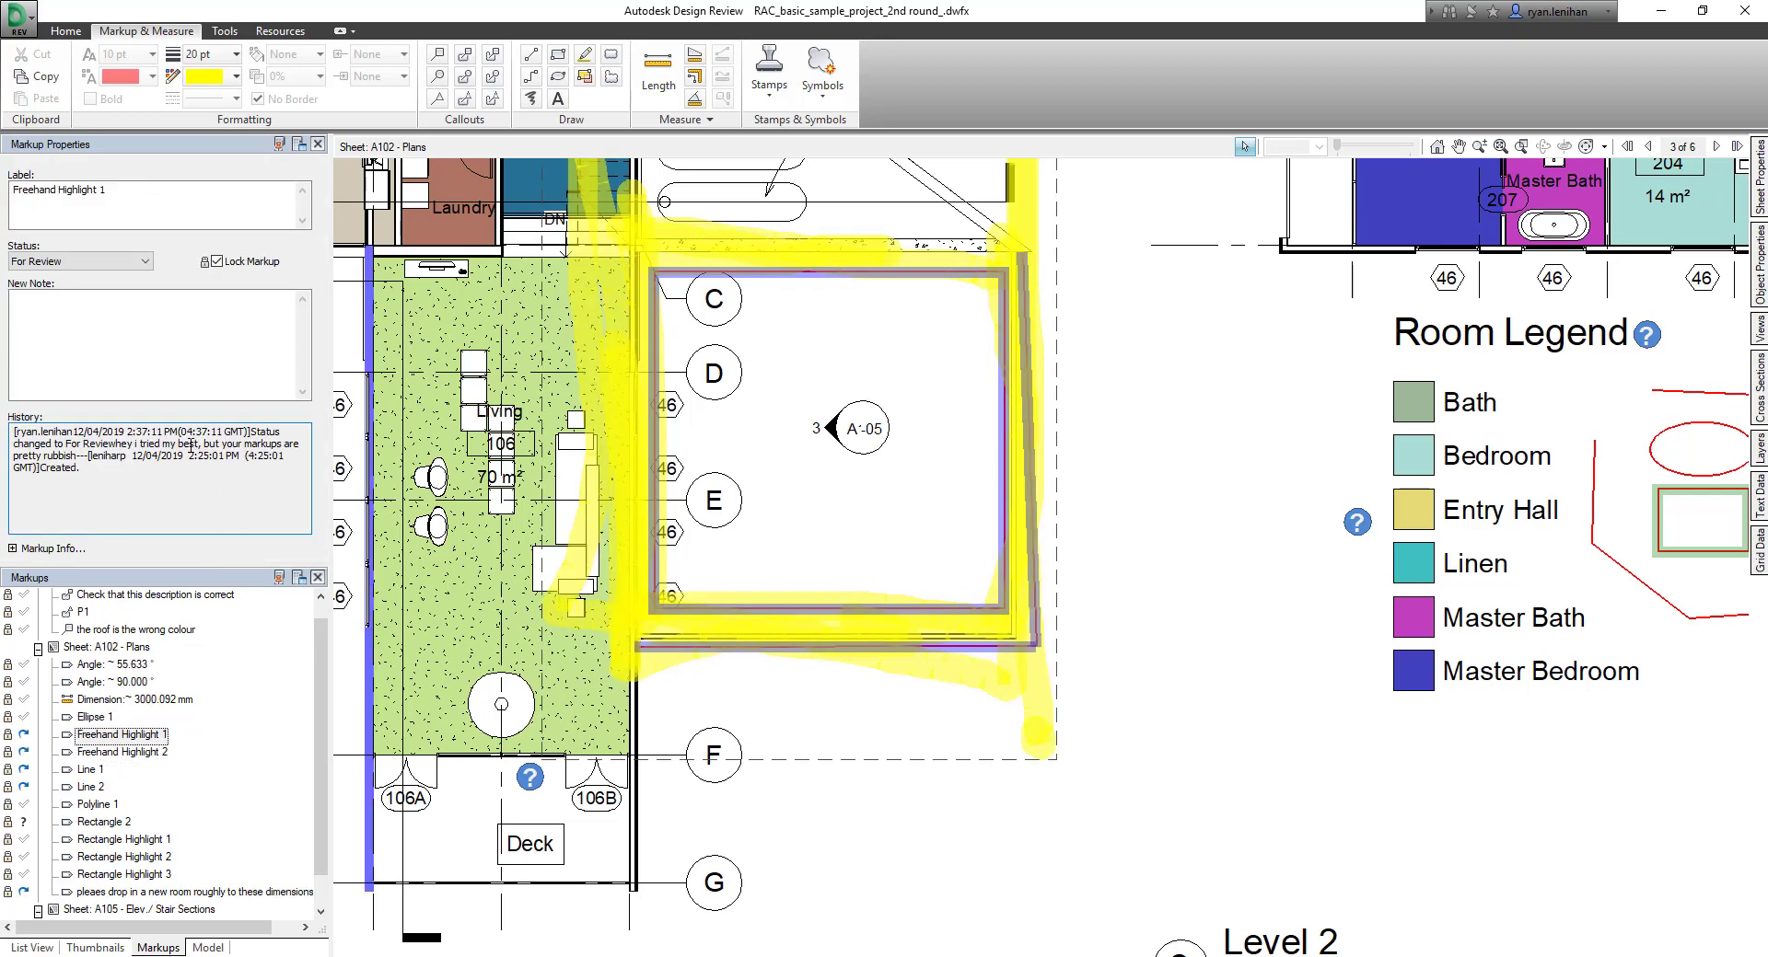
{"action": "left_click", "coordinate": [1146, 511]}
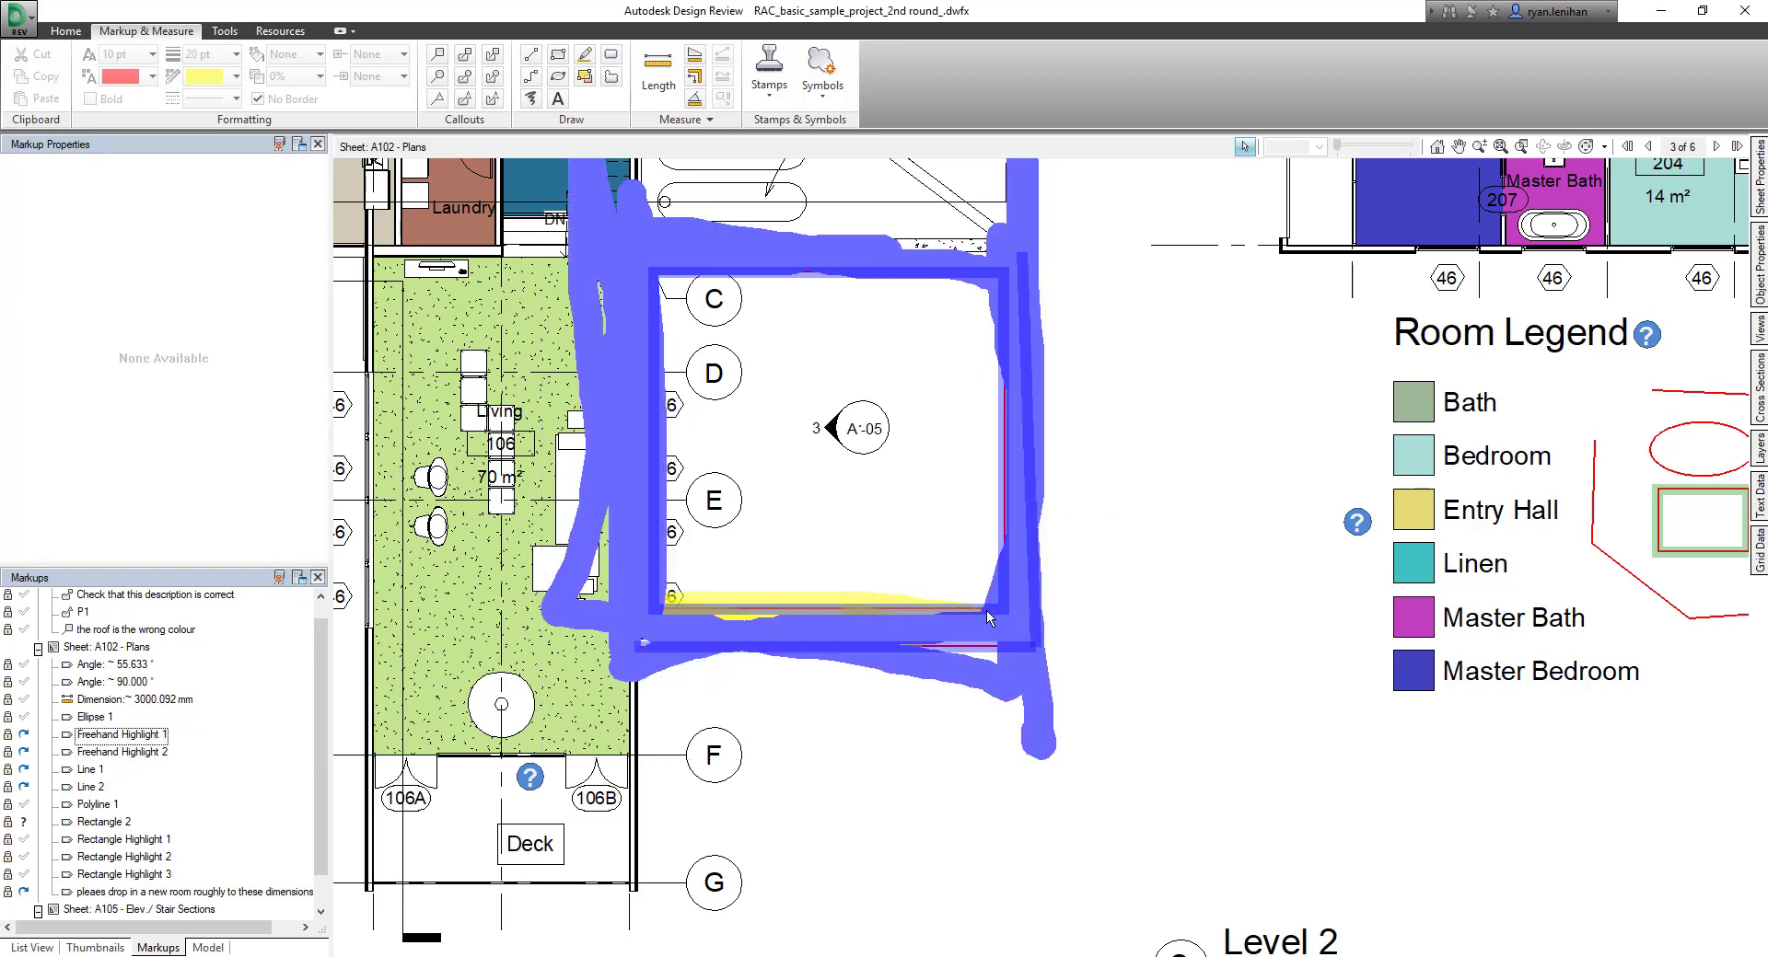
Step: Set the status of the Freehand Highlight 1 markup around the new room to Done
{"action": "left_click", "coordinate": [986, 610]}
{"action": "left_click", "coordinate": [50, 263]}
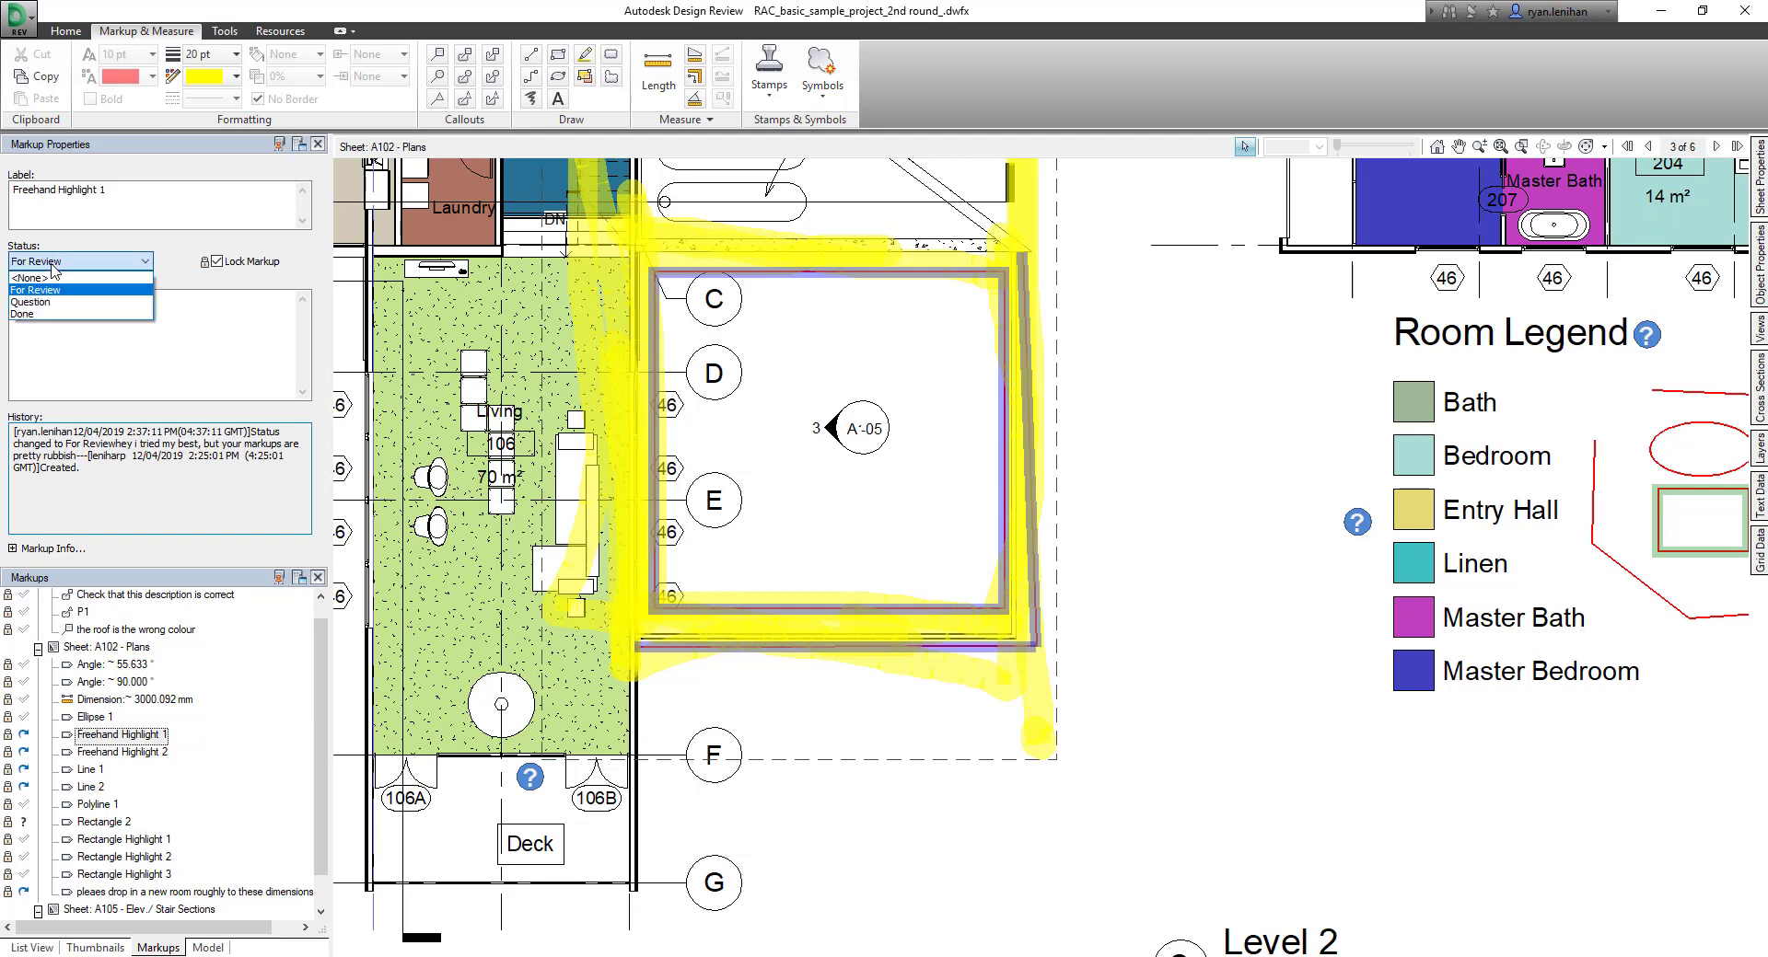
{"action": "left_click", "coordinate": [42, 314]}
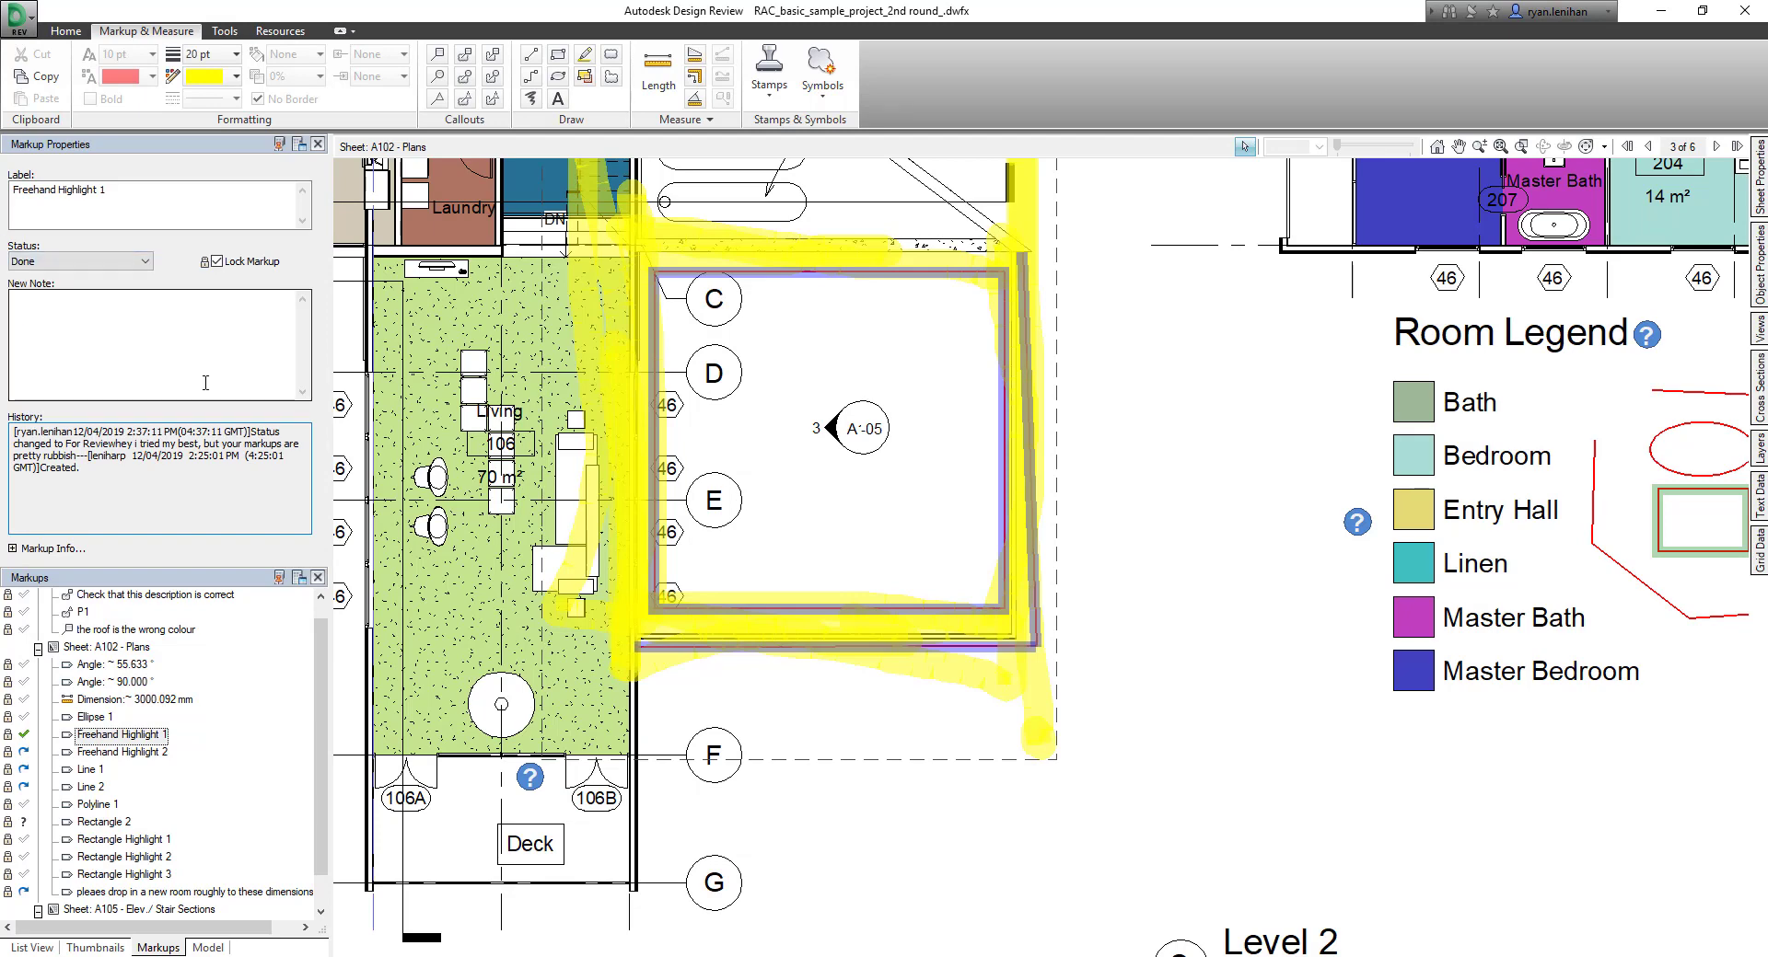
{"action": "left_click", "coordinate": [1064, 750]}
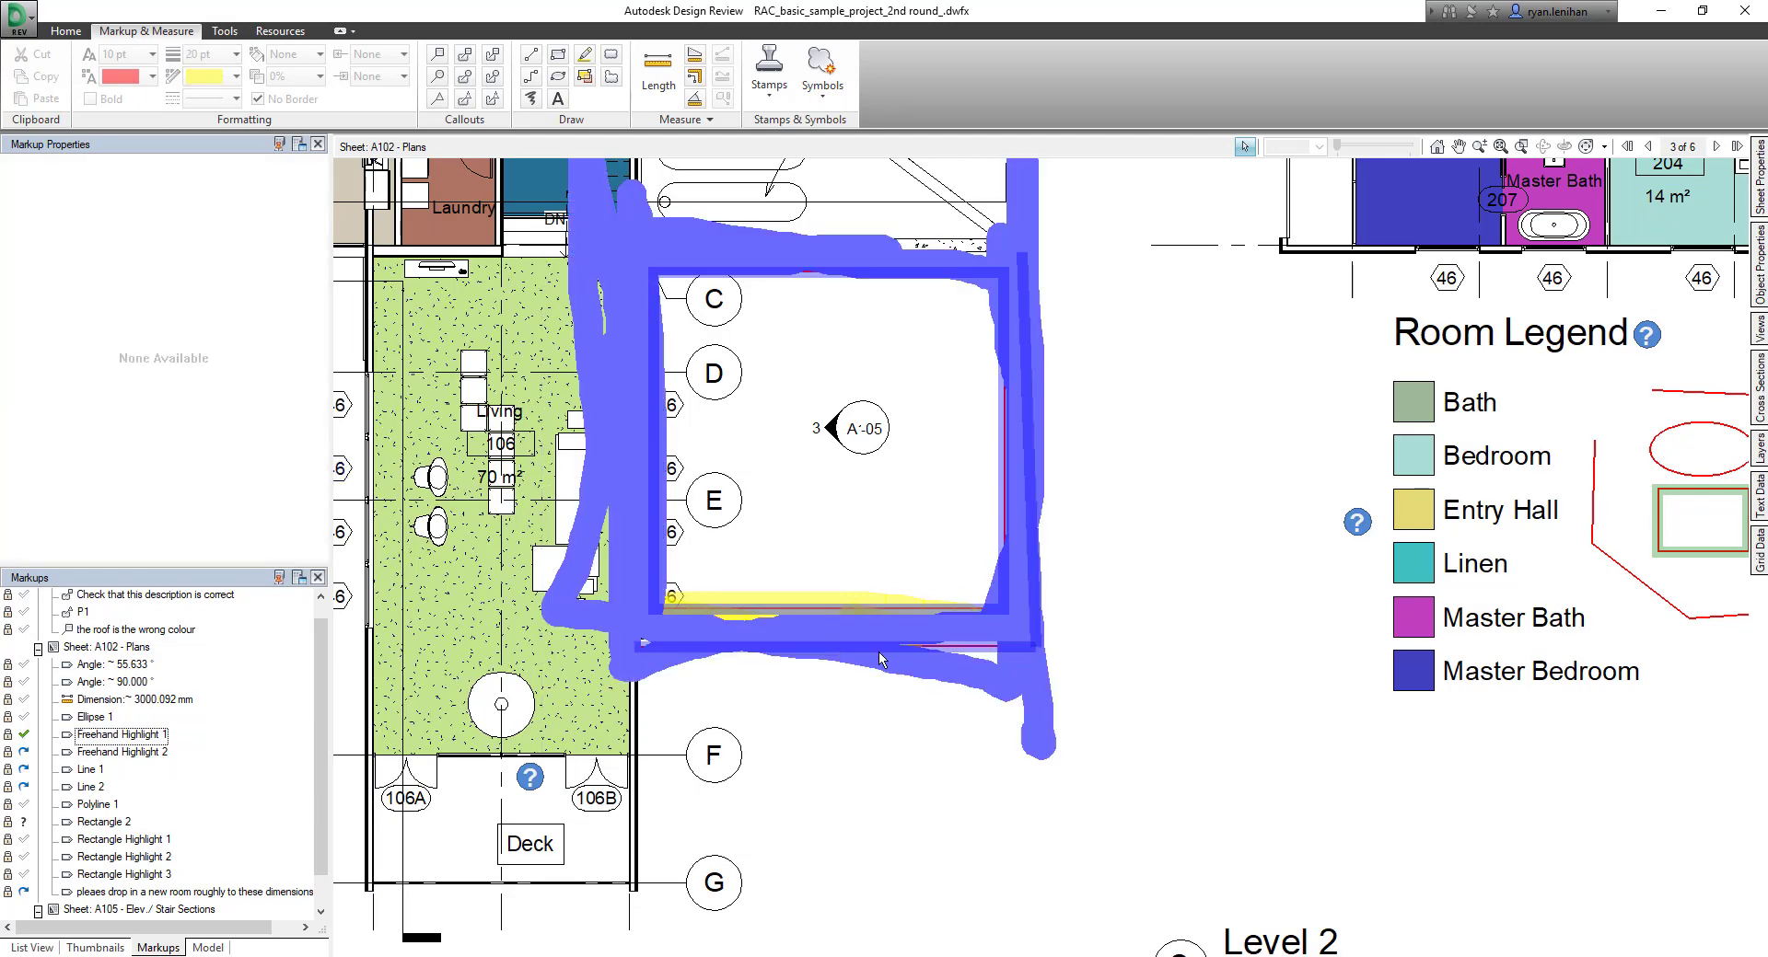
Step: Select all the markups around the new room on Level 1 together and set their status to Done
{"action": "scroll", "coordinate": [878, 650], "scroll_direction": "down", "scroll_amount": 4}
{"action": "left_click_drag", "start_coordinate": [715, 405], "coordinate": [1017, 806]}
{"action": "left_click", "coordinate": [120, 262]}
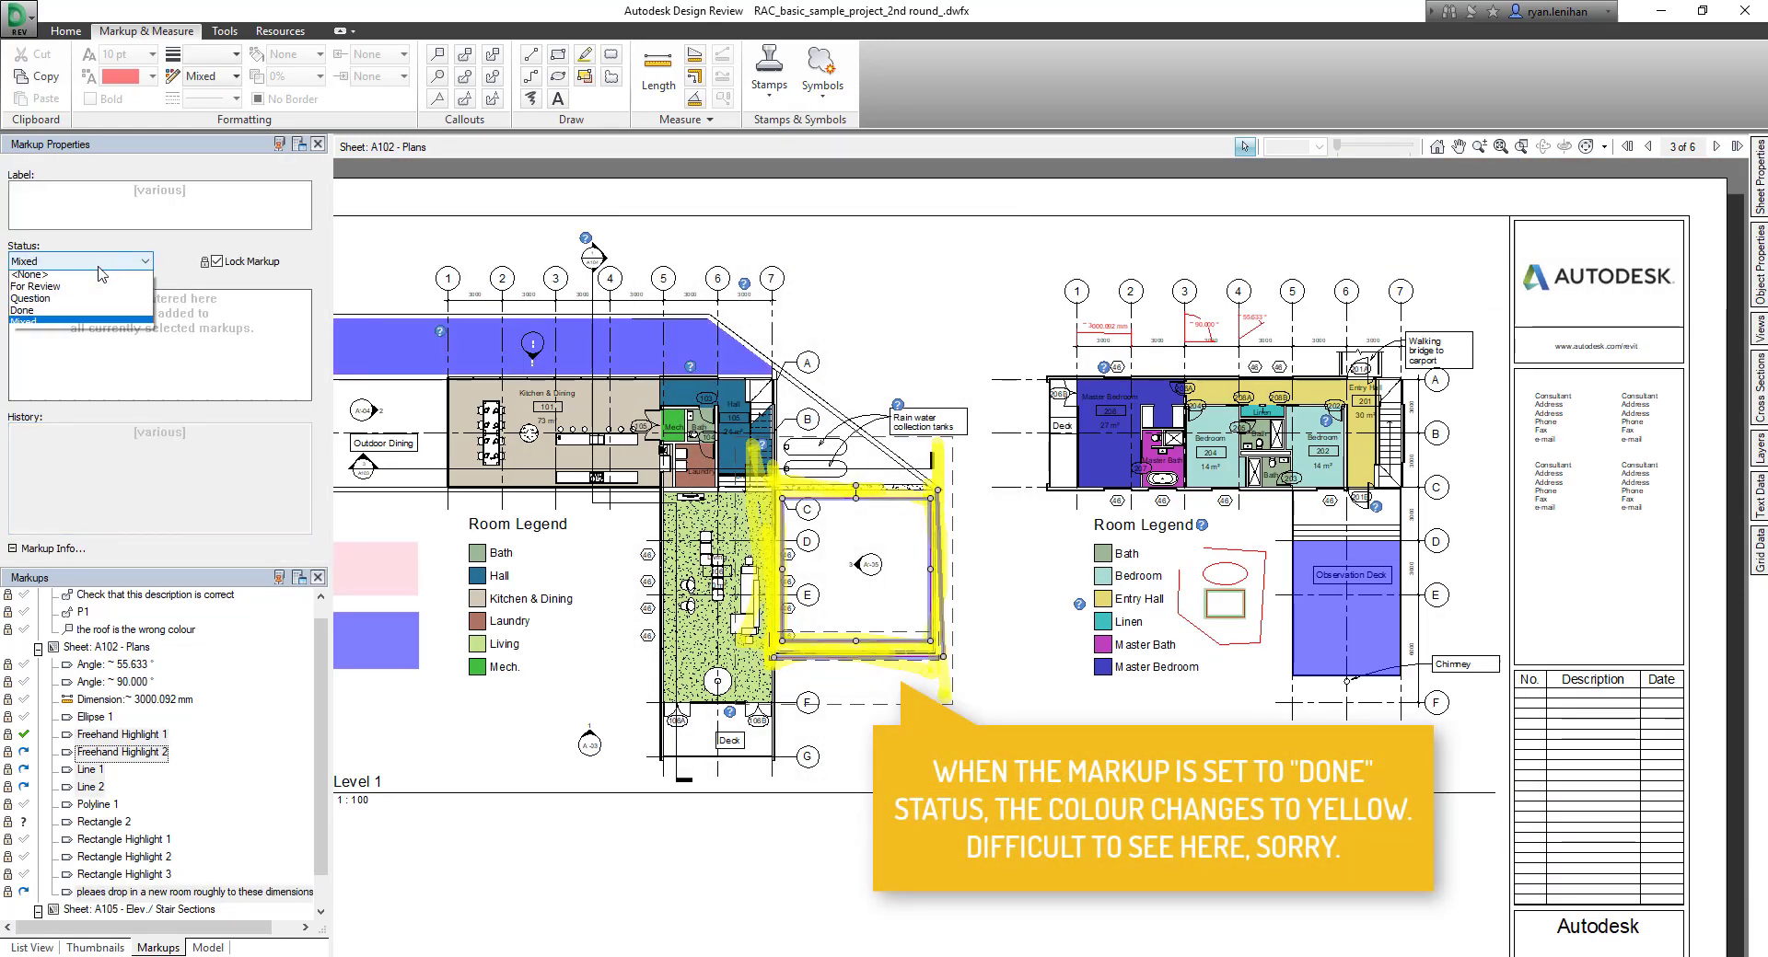
{"action": "left_click", "coordinate": [42, 314]}
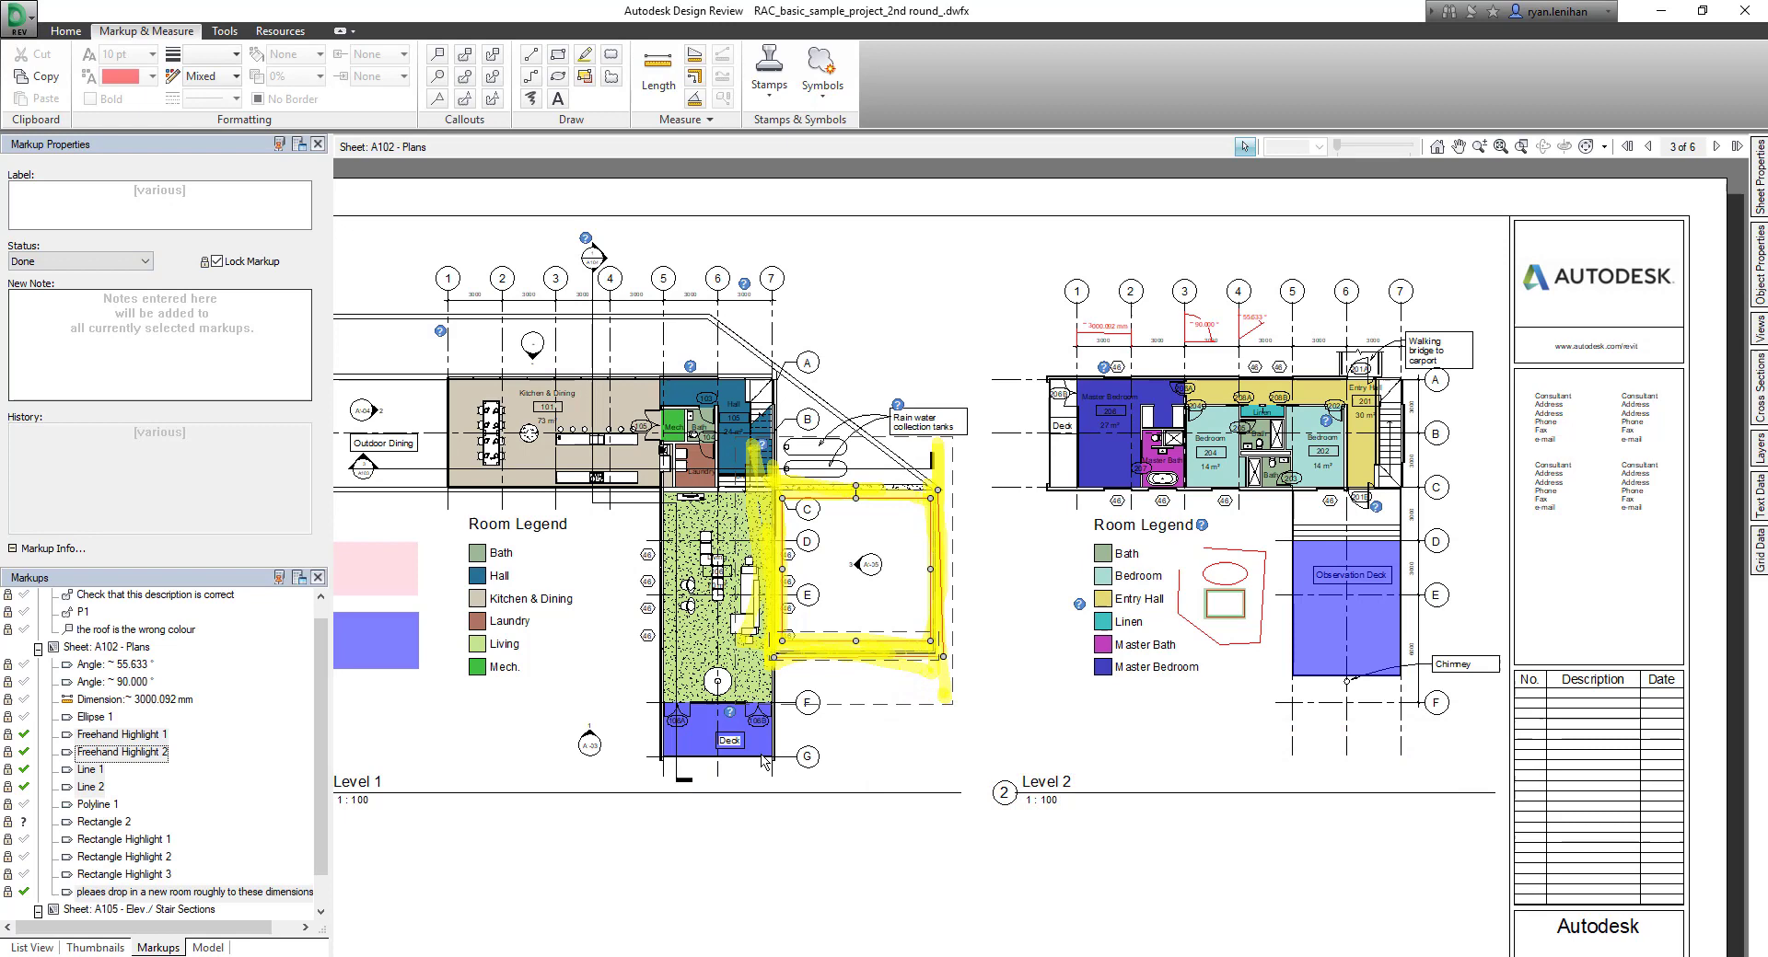
{"action": "left_click", "coordinate": [802, 869]}
Step: Add the note "this is a pool you idiot" to the Rectangle 2 markup beside the Level 2 room legend
{"action": "scroll", "coordinate": [952, 712], "scroll_direction": "up", "scroll_amount": 3}
{"action": "middle_click_drag", "start_coordinate": [685, 470], "coordinate": [570, 484]}
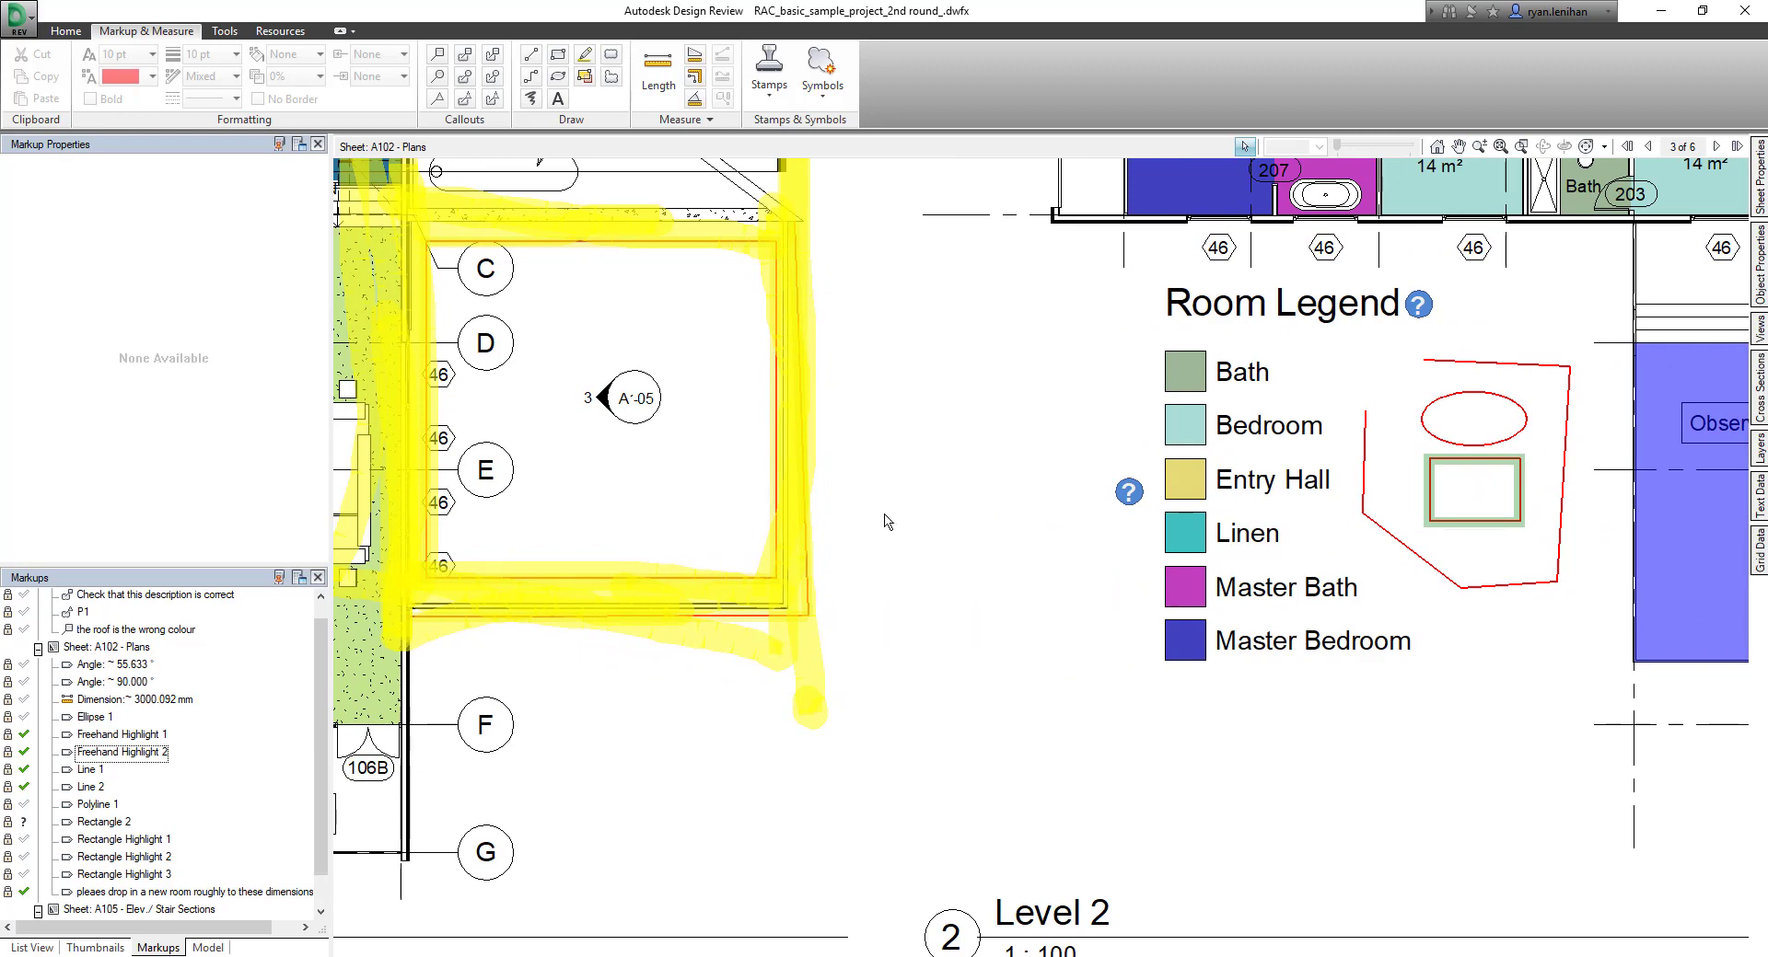
{"action": "middle_click_drag", "start_coordinate": [1007, 430], "coordinate": [617, 394]}
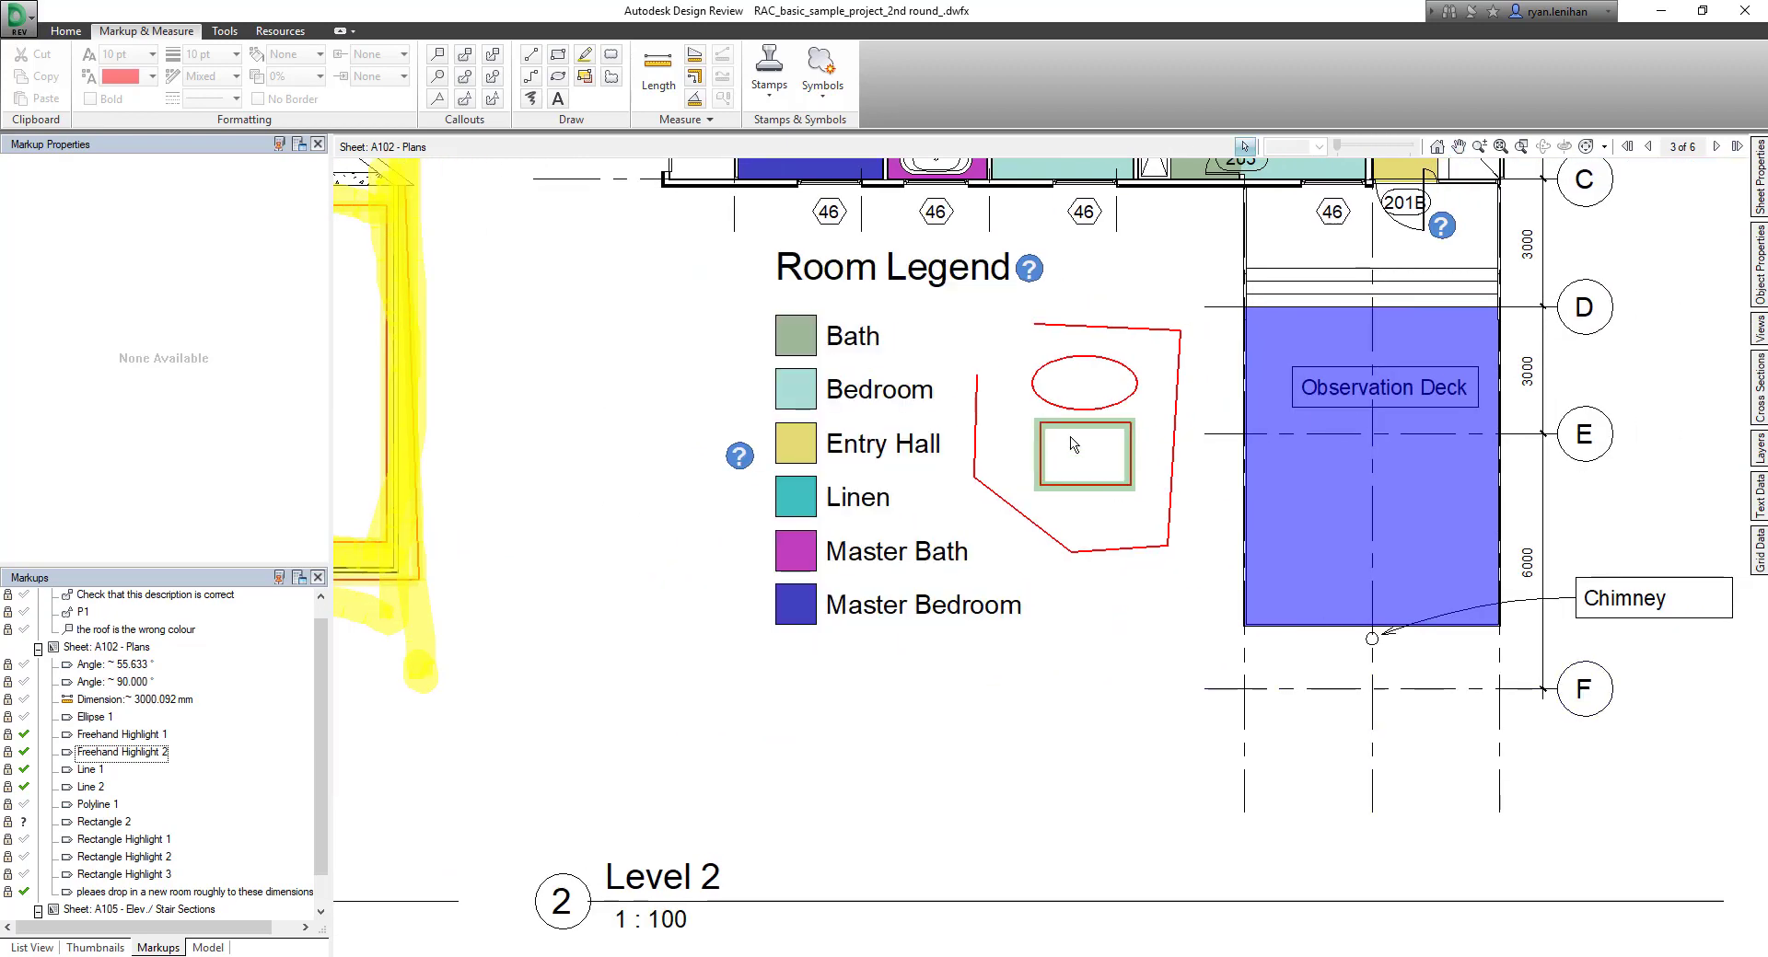
{"action": "scroll", "coordinate": [1114, 500], "scroll_direction": "up", "scroll_amount": 2}
{"action": "left_click", "coordinate": [1113, 496]}
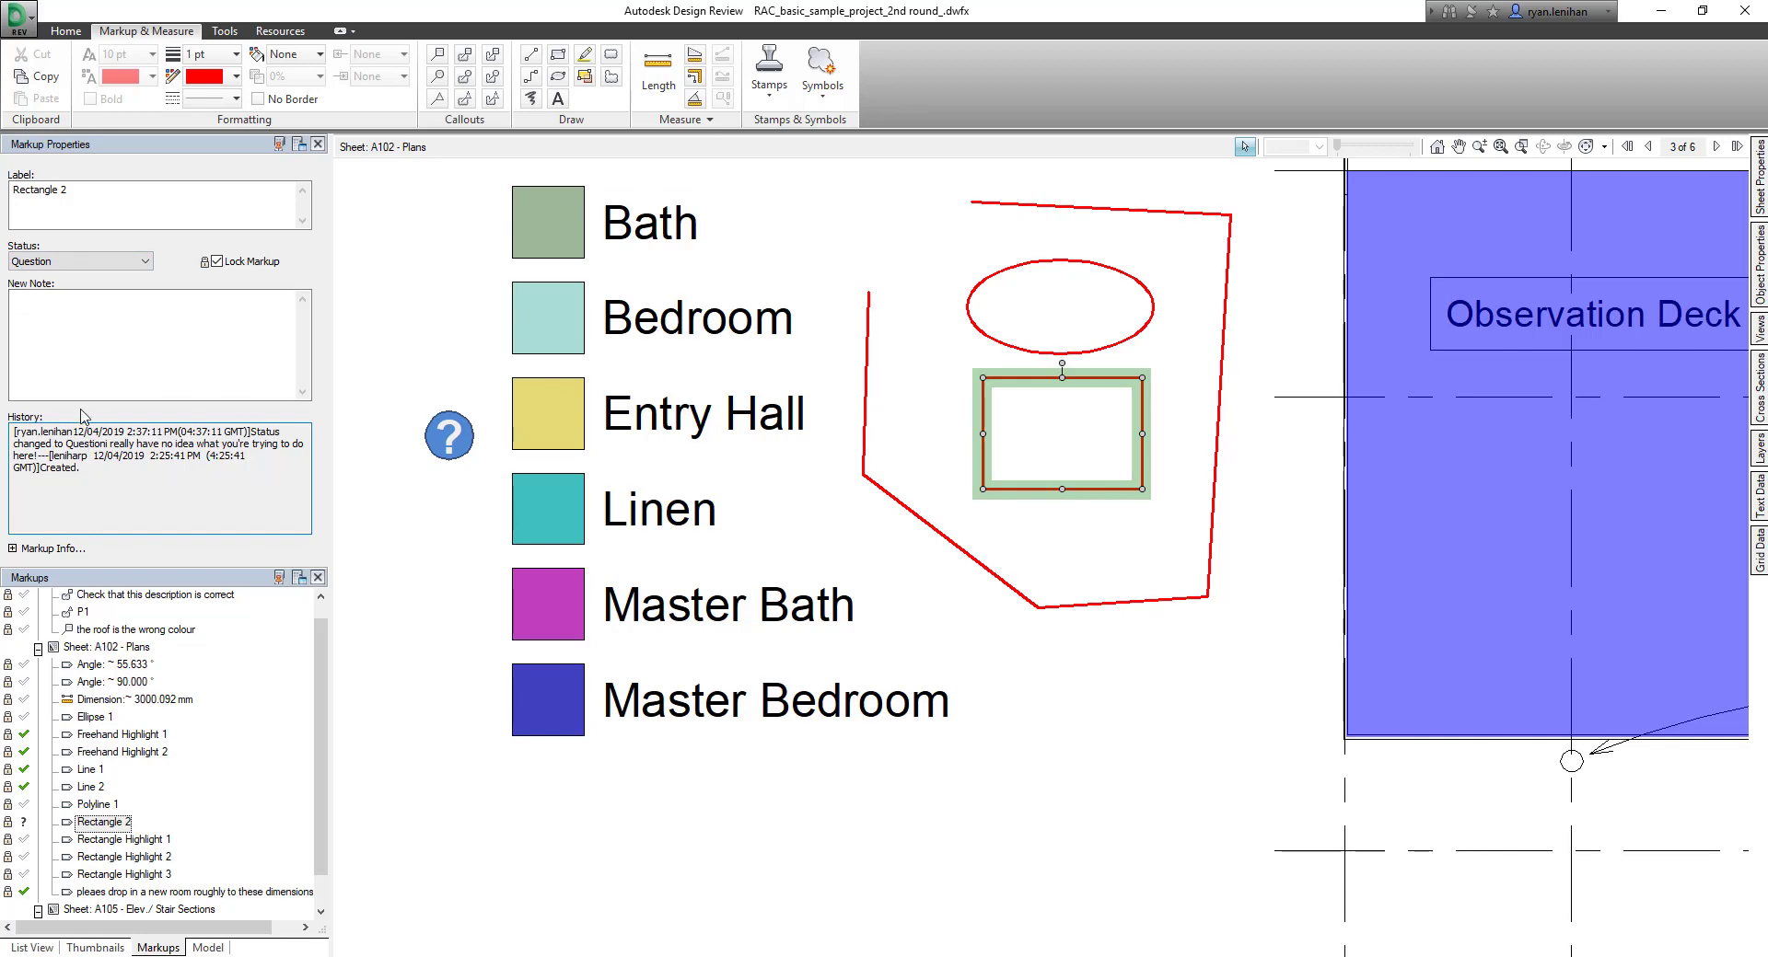
{"action": "left_click", "coordinate": [184, 345]}
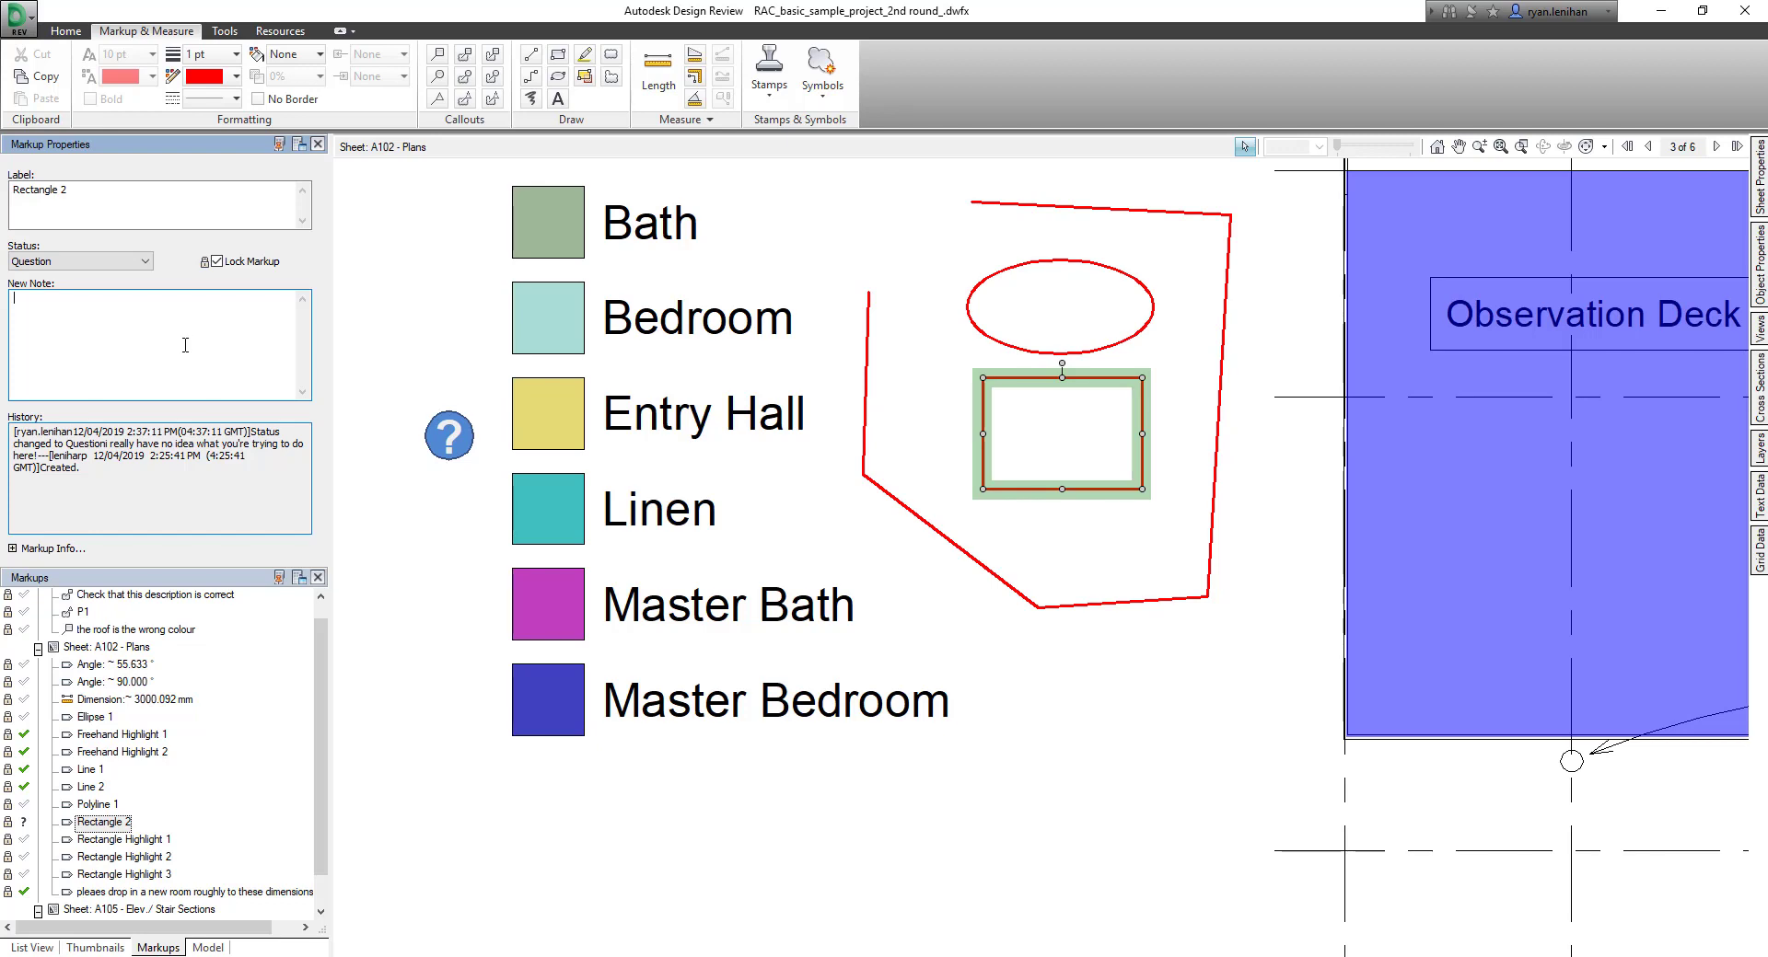
{"action": "type", "text": "this is a pool you idiot"}
{"action": "left_click", "coordinate": [405, 437]}
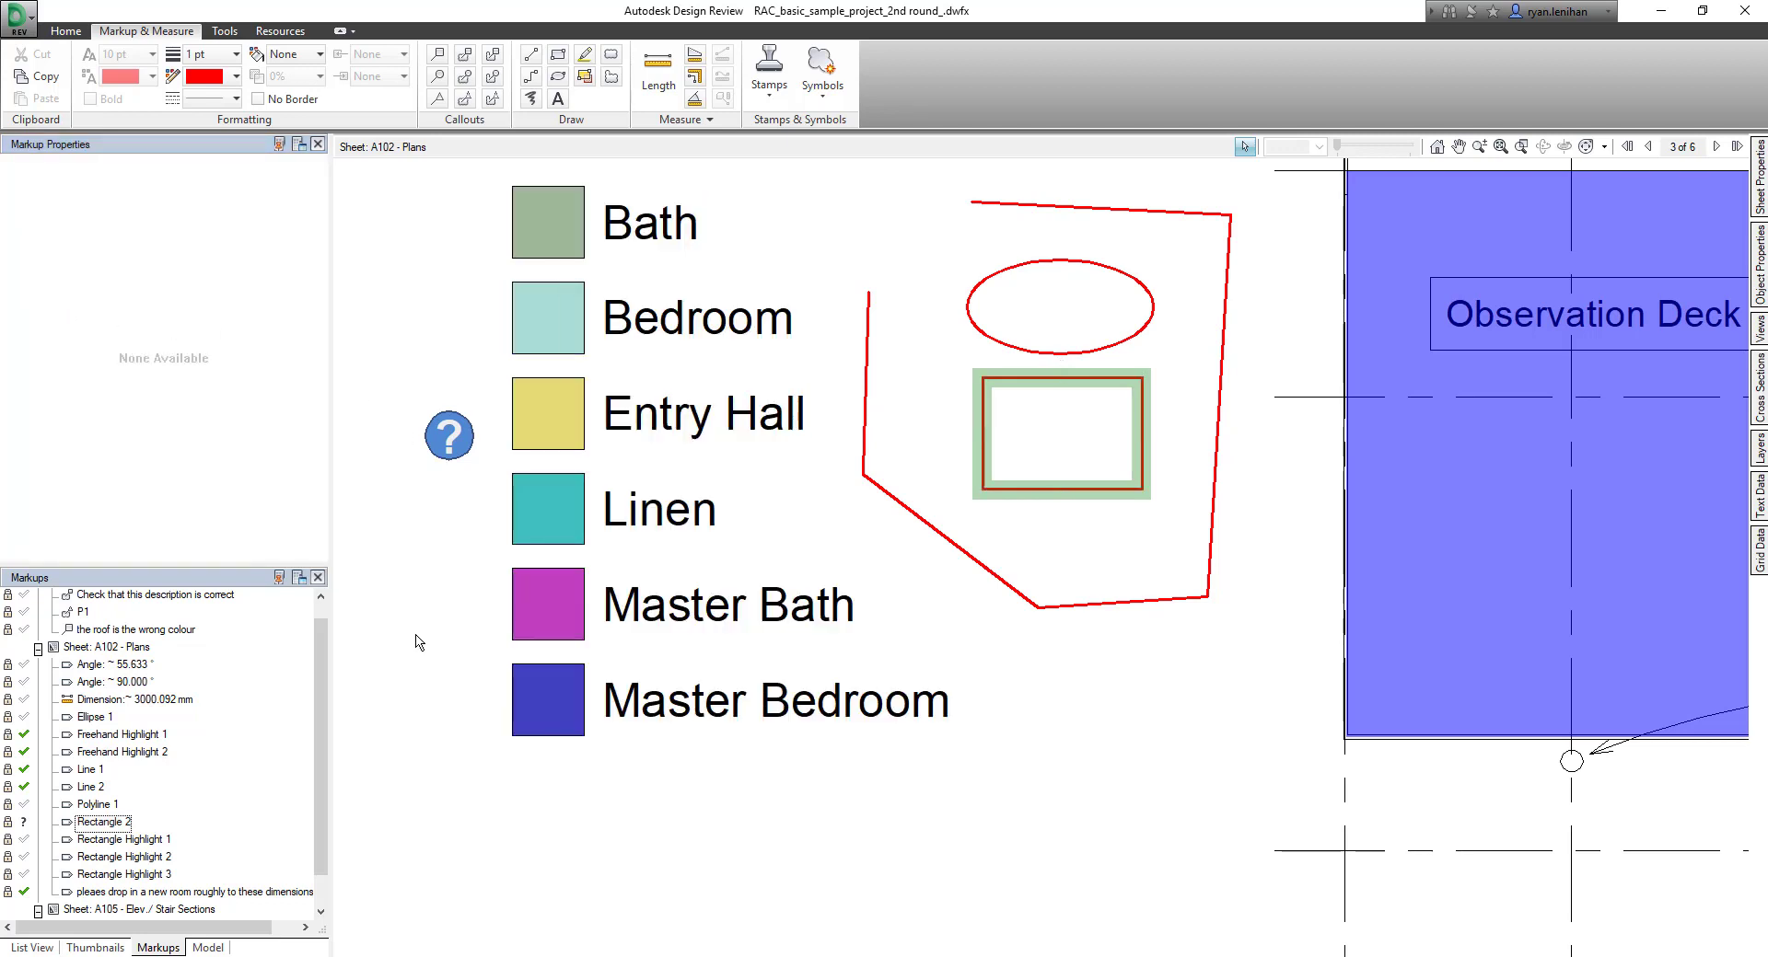
{"action": "left_click", "coordinate": [1081, 491]}
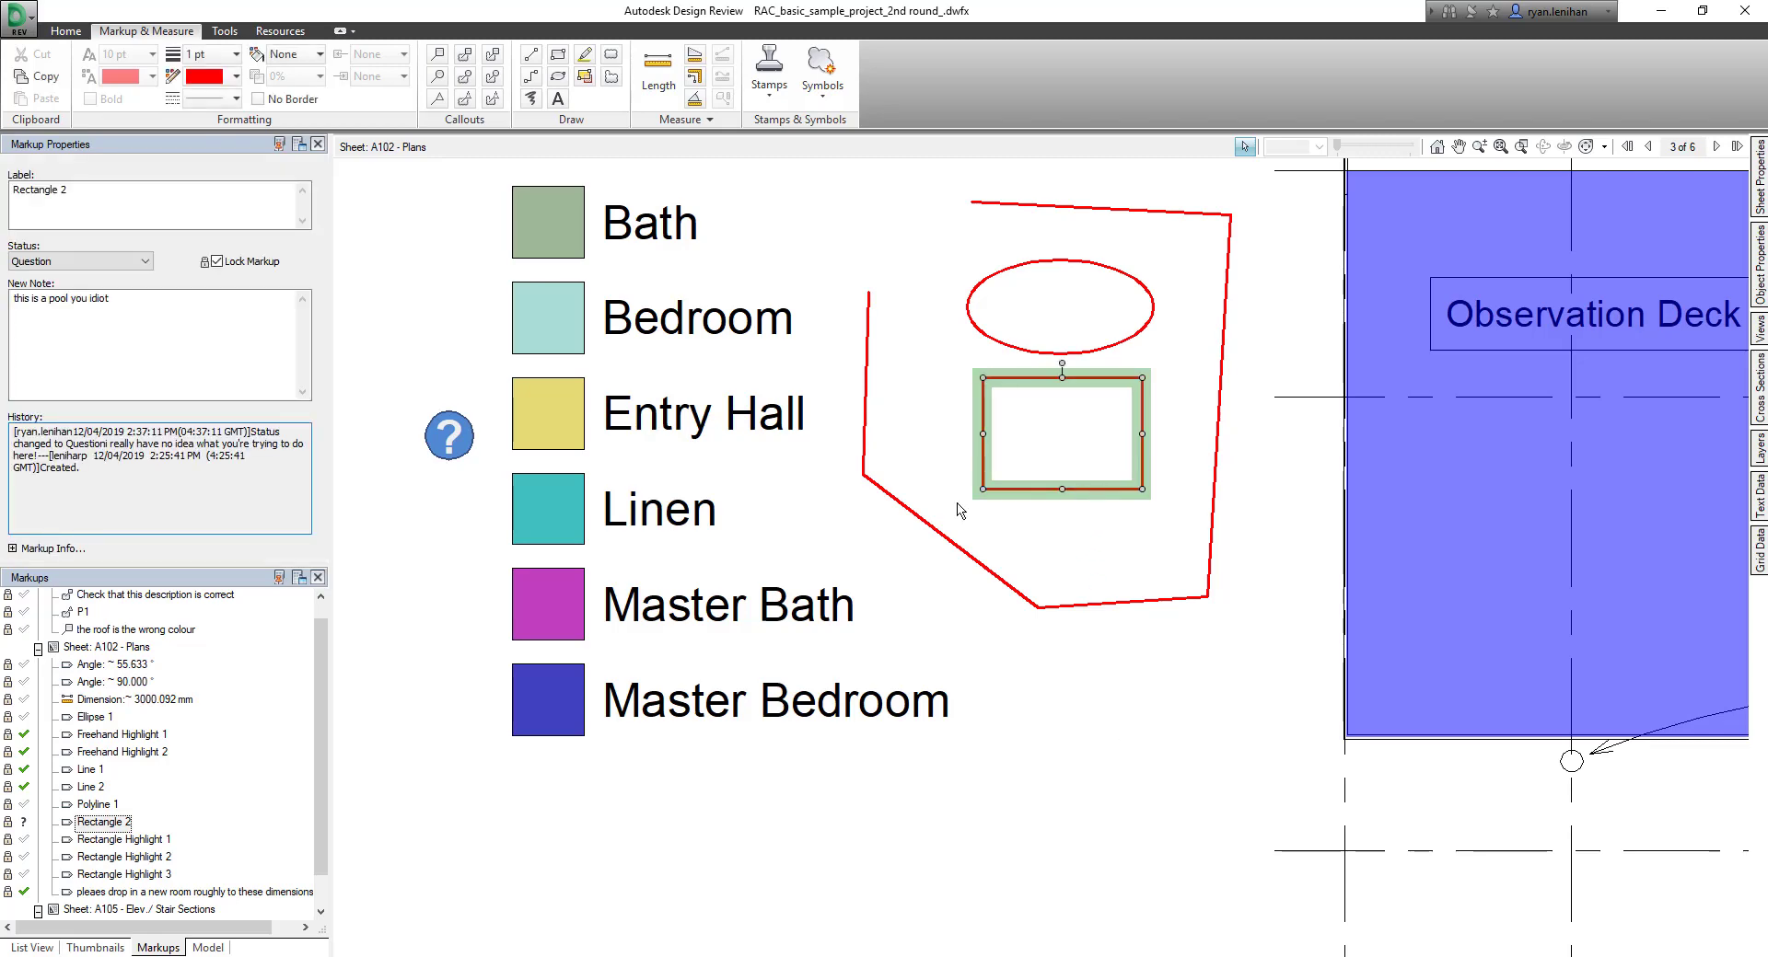
{"action": "left_click", "coordinate": [1032, 801]}
Step: Check the Freehand Highlight 1 markup around the new room against the wider A102 plan sheet
{"action": "scroll", "coordinate": [1107, 744], "scroll_direction": "down", "scroll_amount": 2}
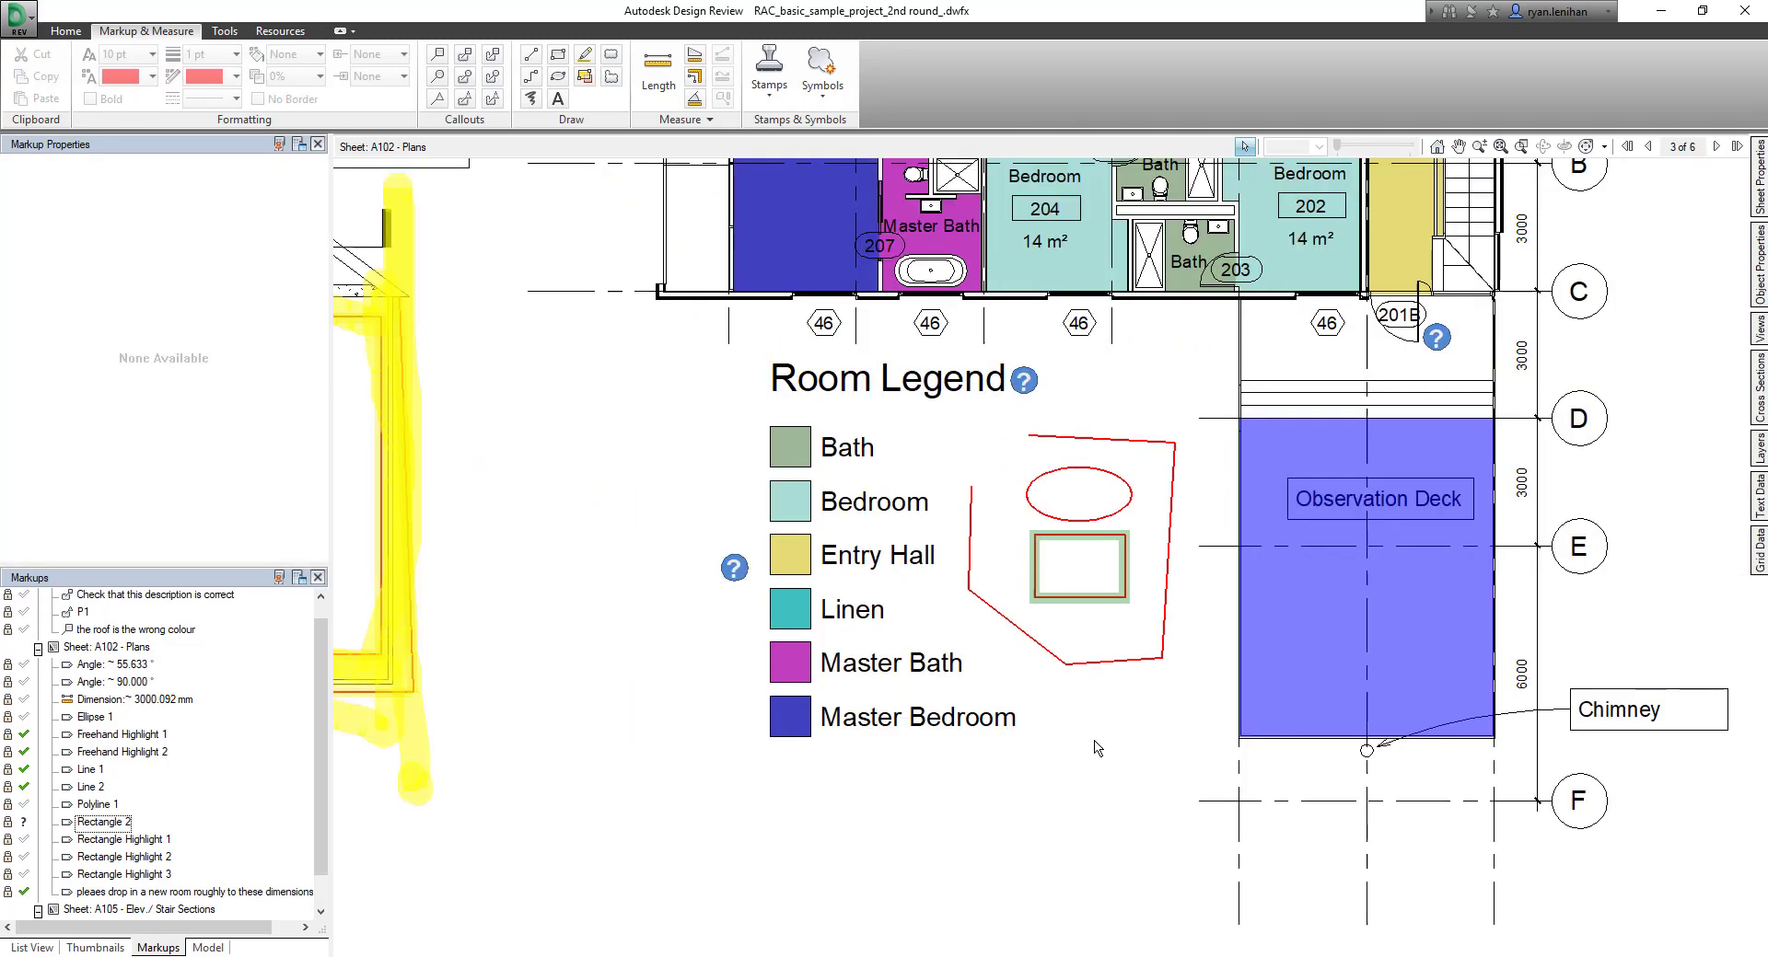
{"action": "scroll", "coordinate": [1096, 748], "scroll_direction": "down", "scroll_amount": 2}
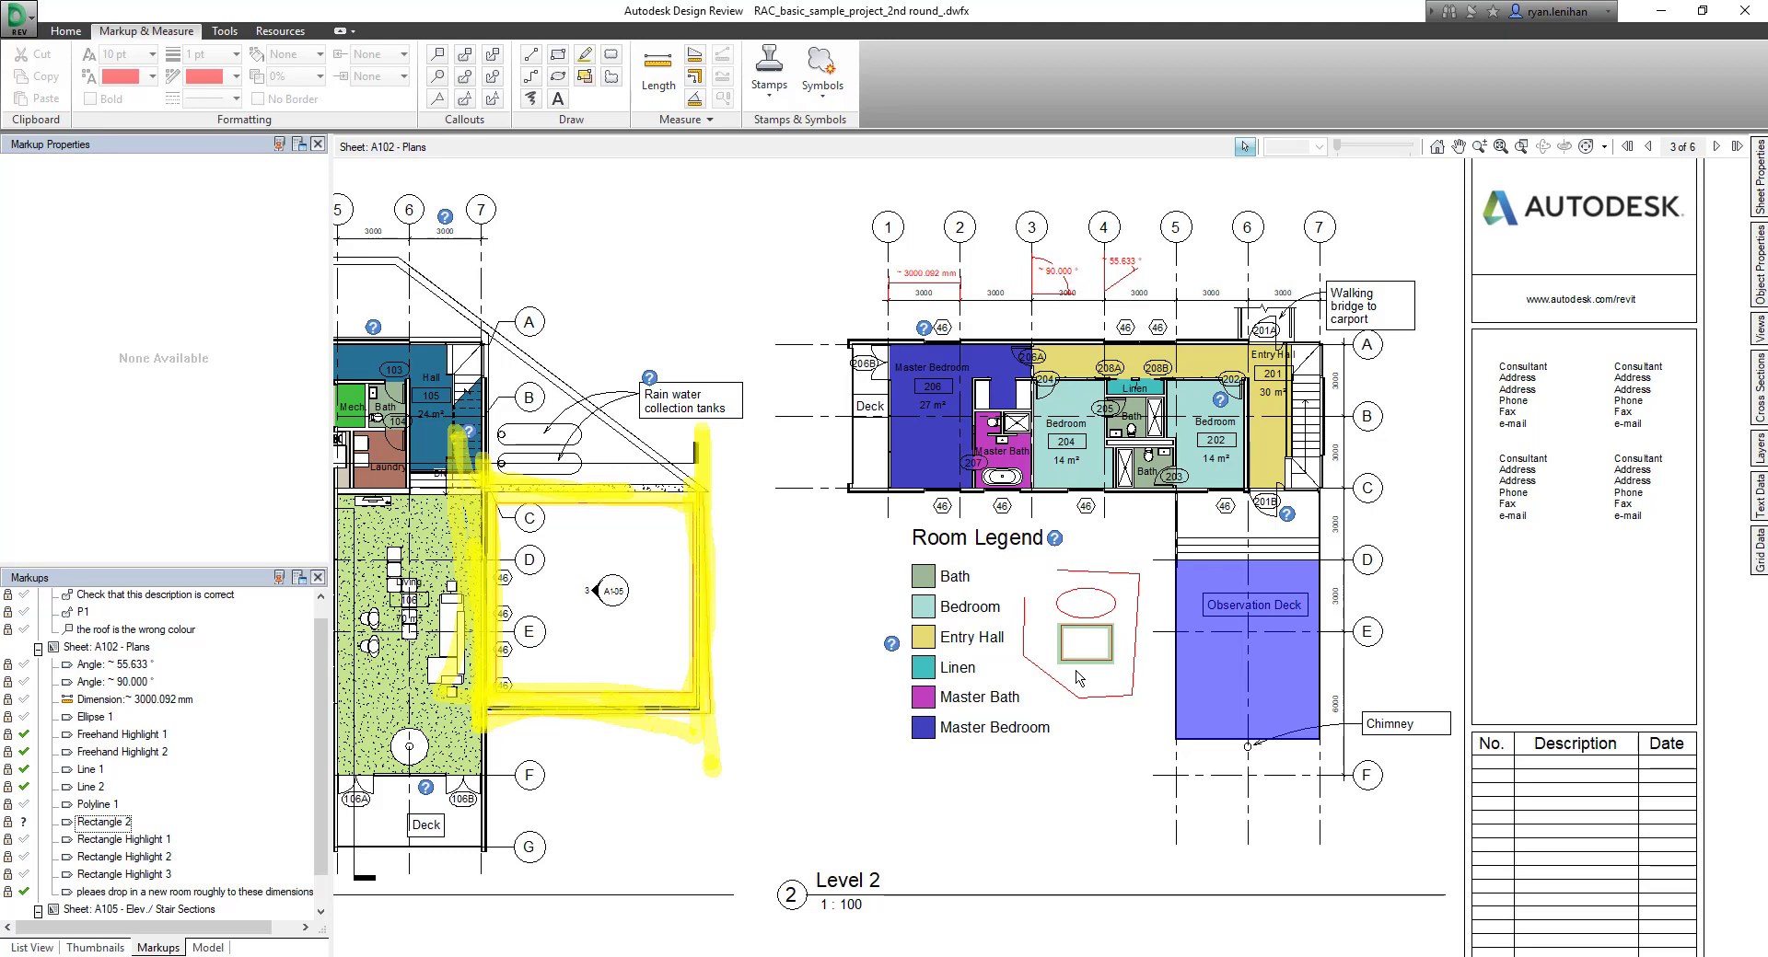
{"action": "left_click", "coordinate": [709, 741]}
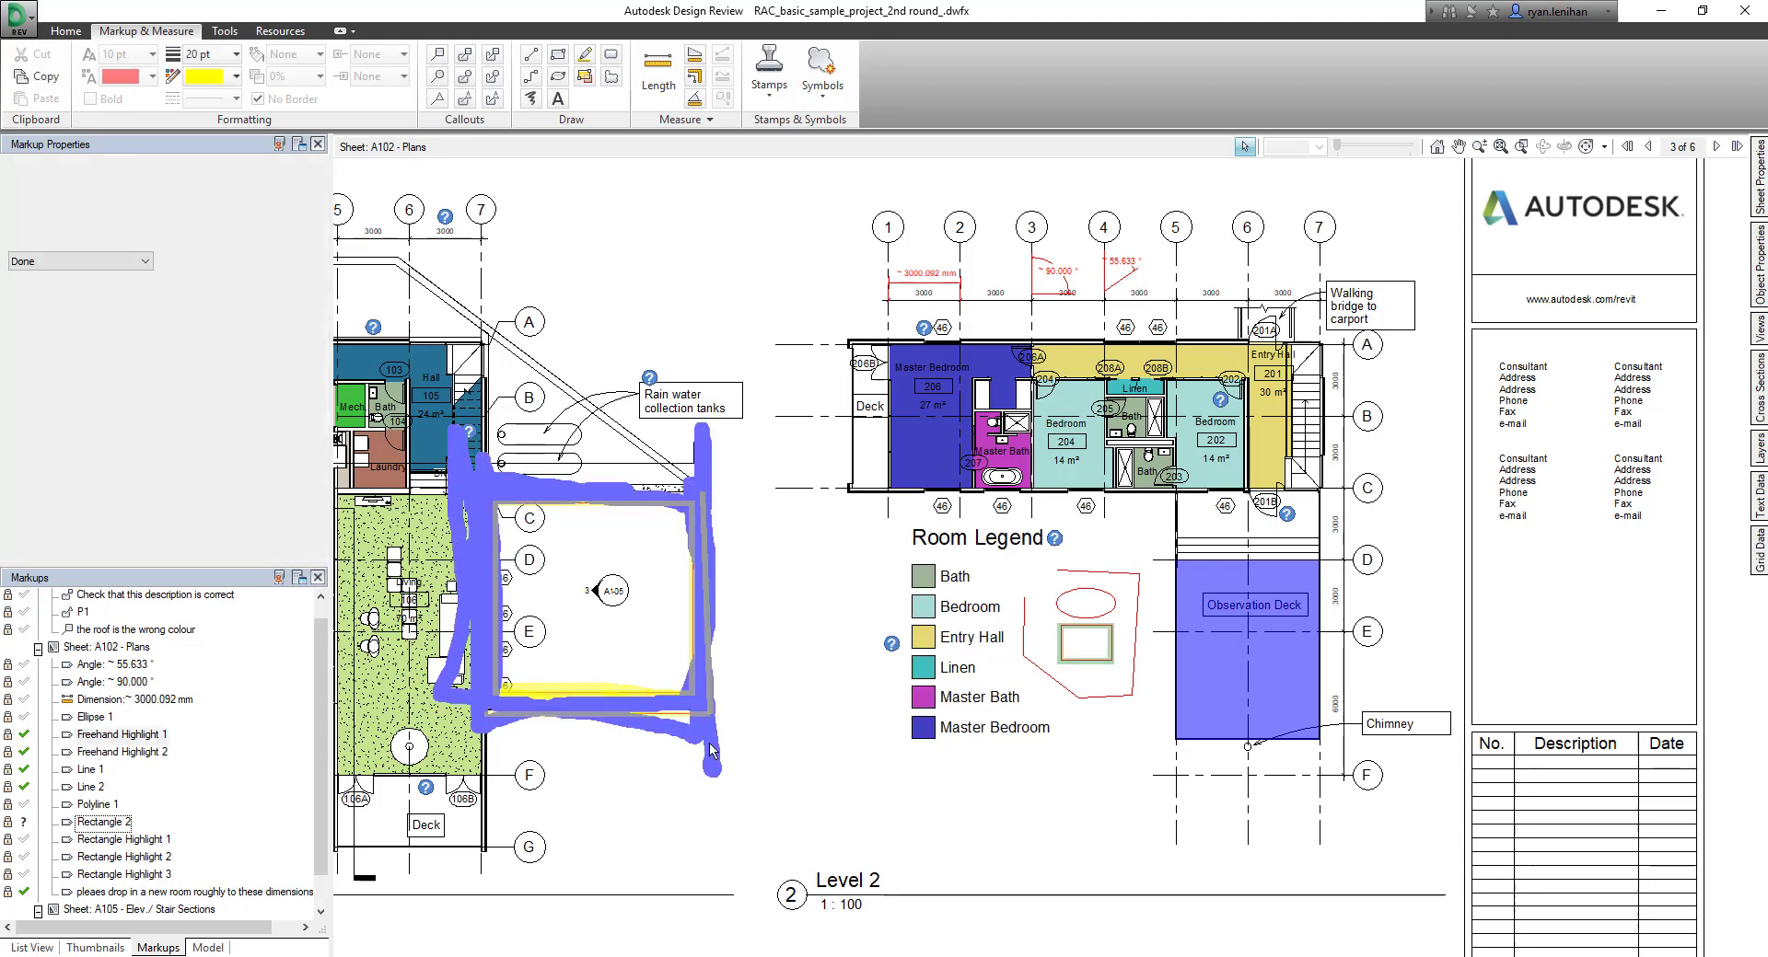
{"action": "left_click", "coordinate": [788, 703]}
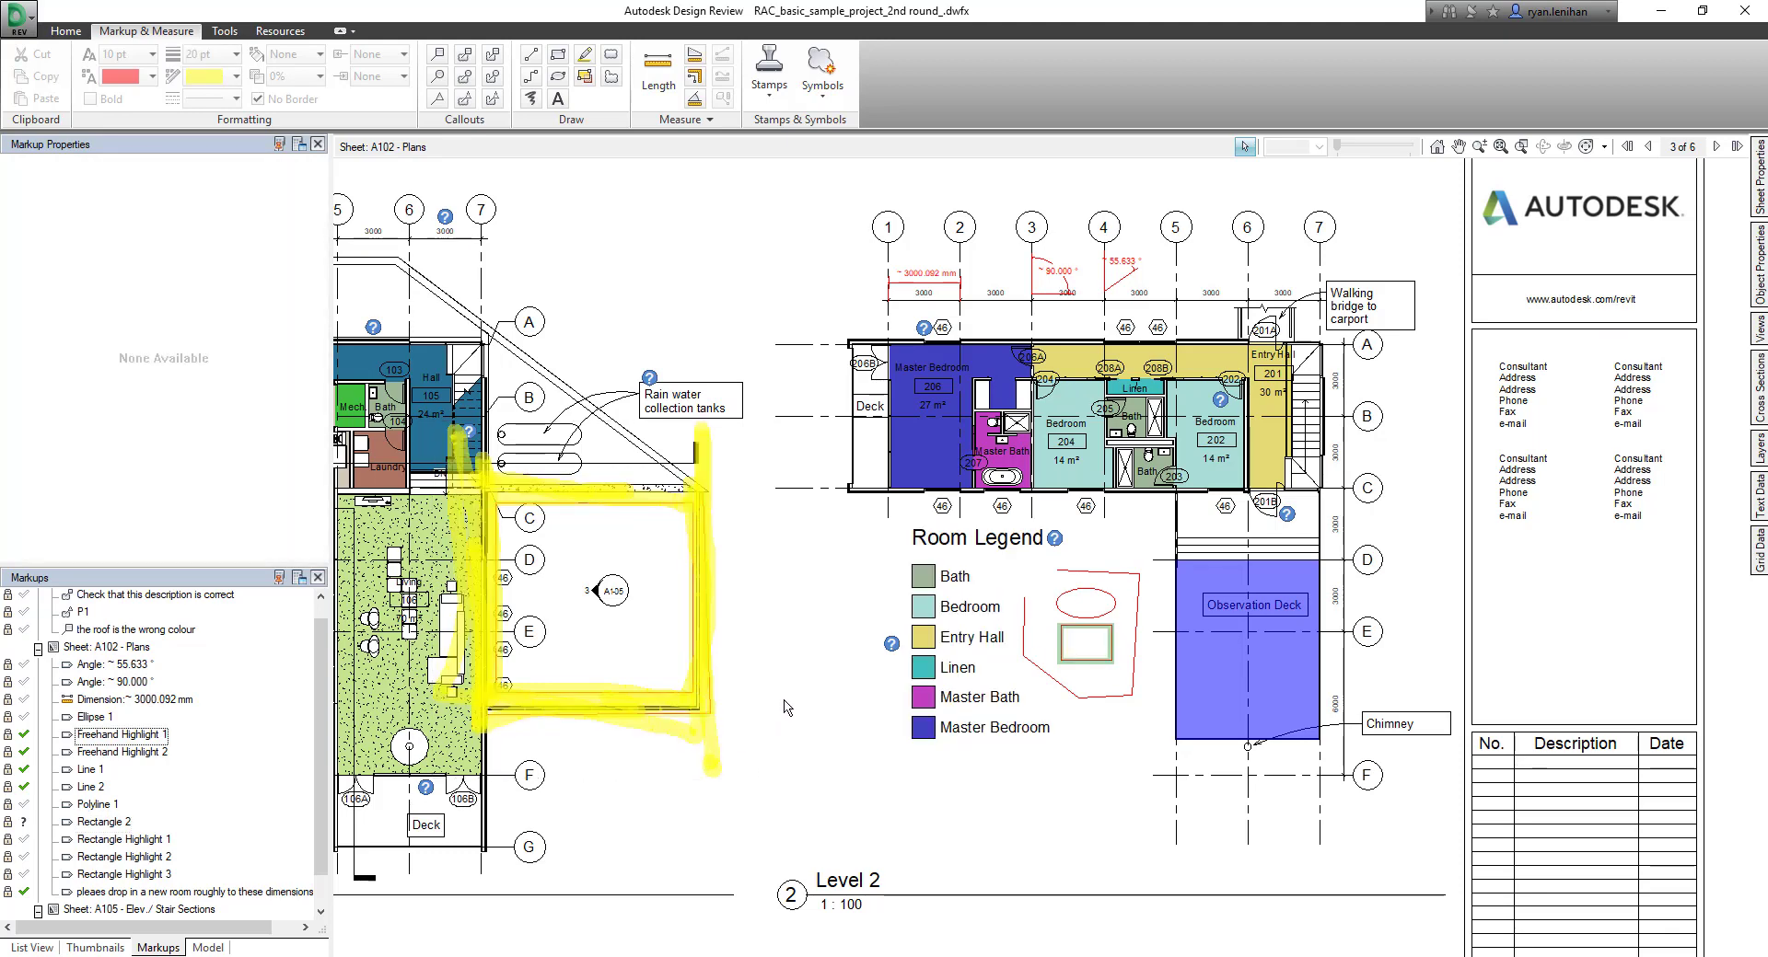